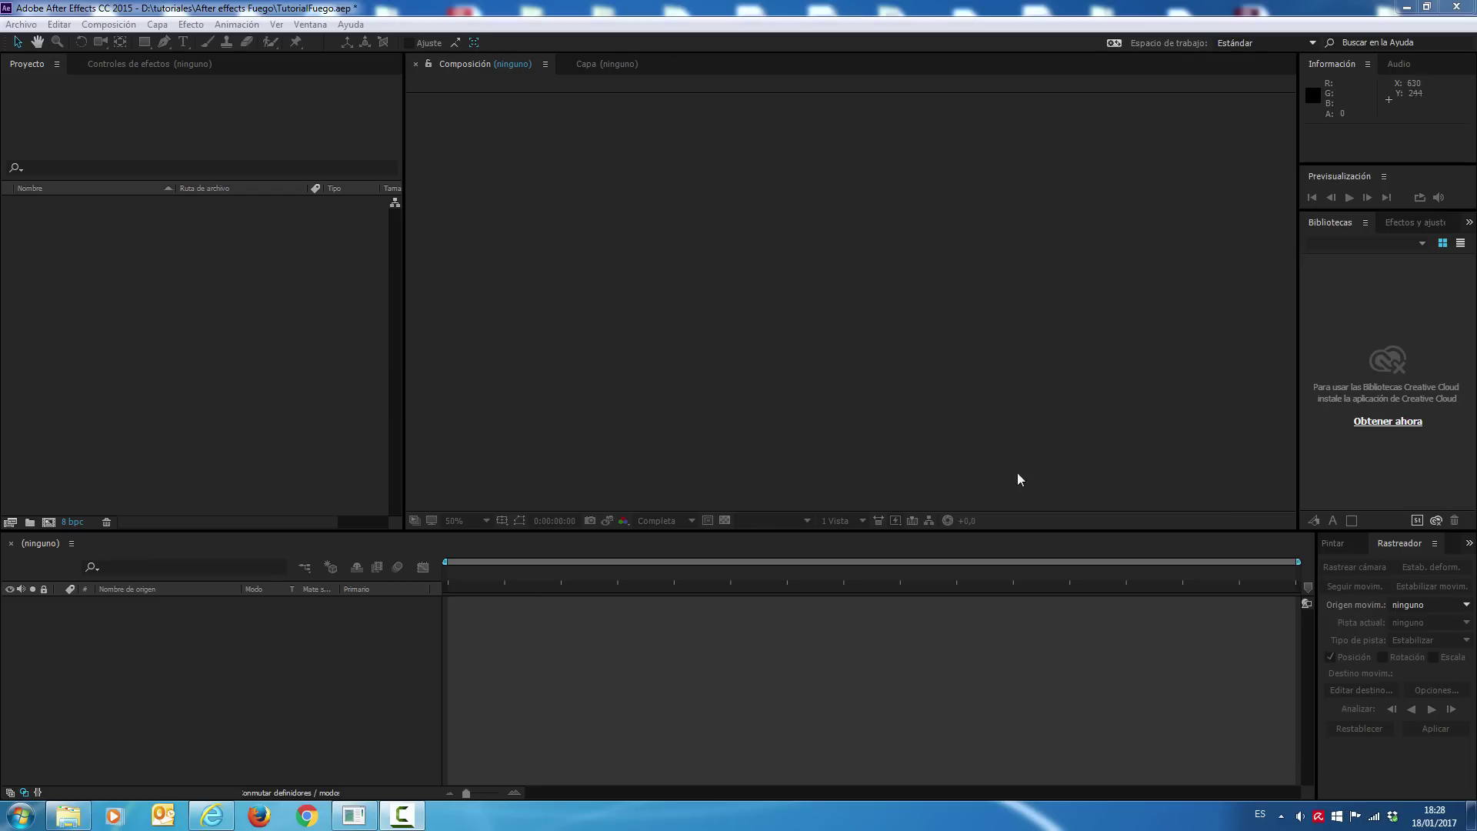
Import Fuego.mov and FuegoMano.mp4 into the Project panel, dismissing the crash dialog afterwards
{"action": "right_click", "coordinate": [140, 287]}
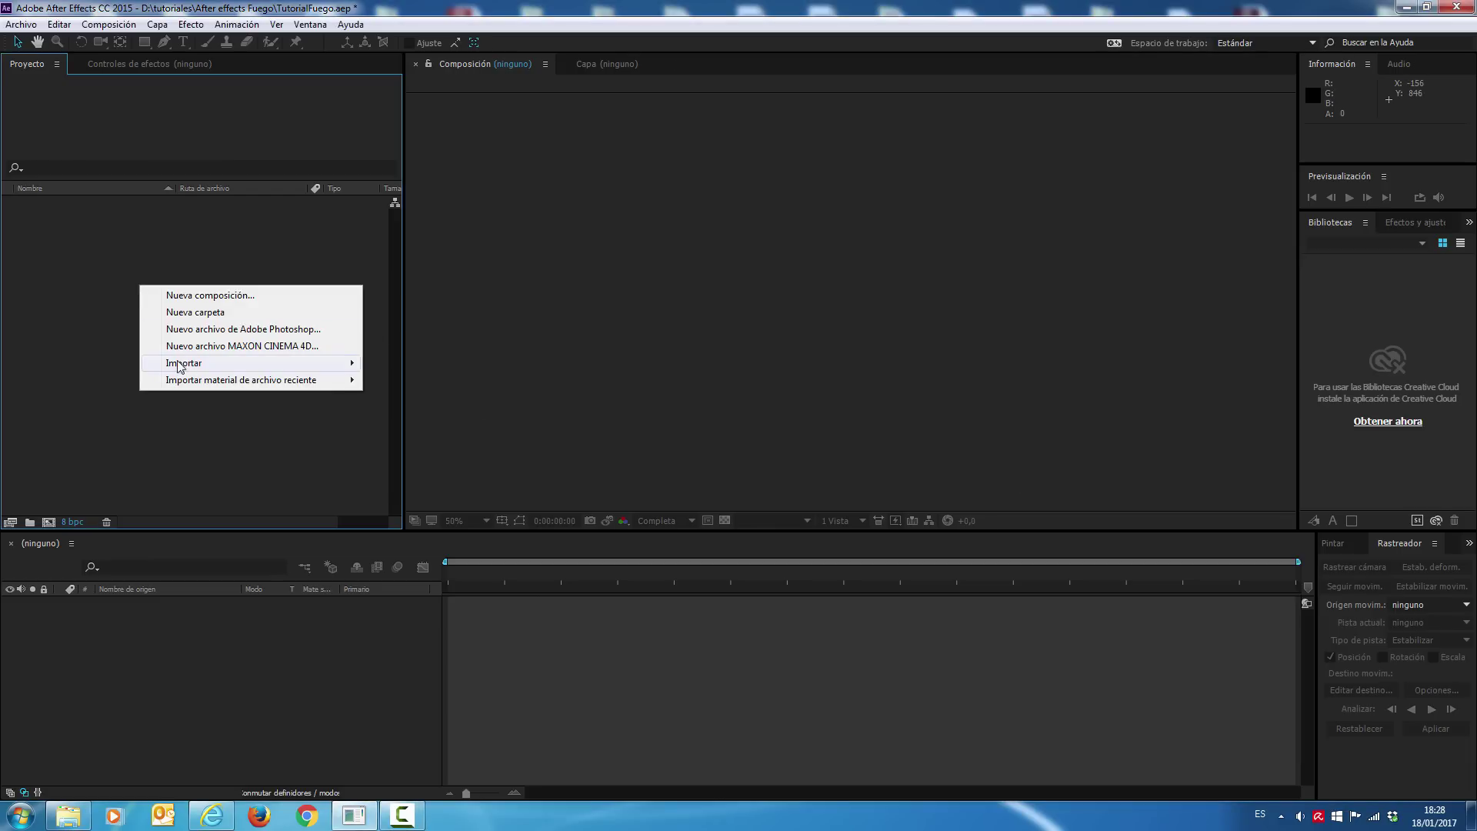
{"action": "mouse_move", "coordinate": [168, 366]}
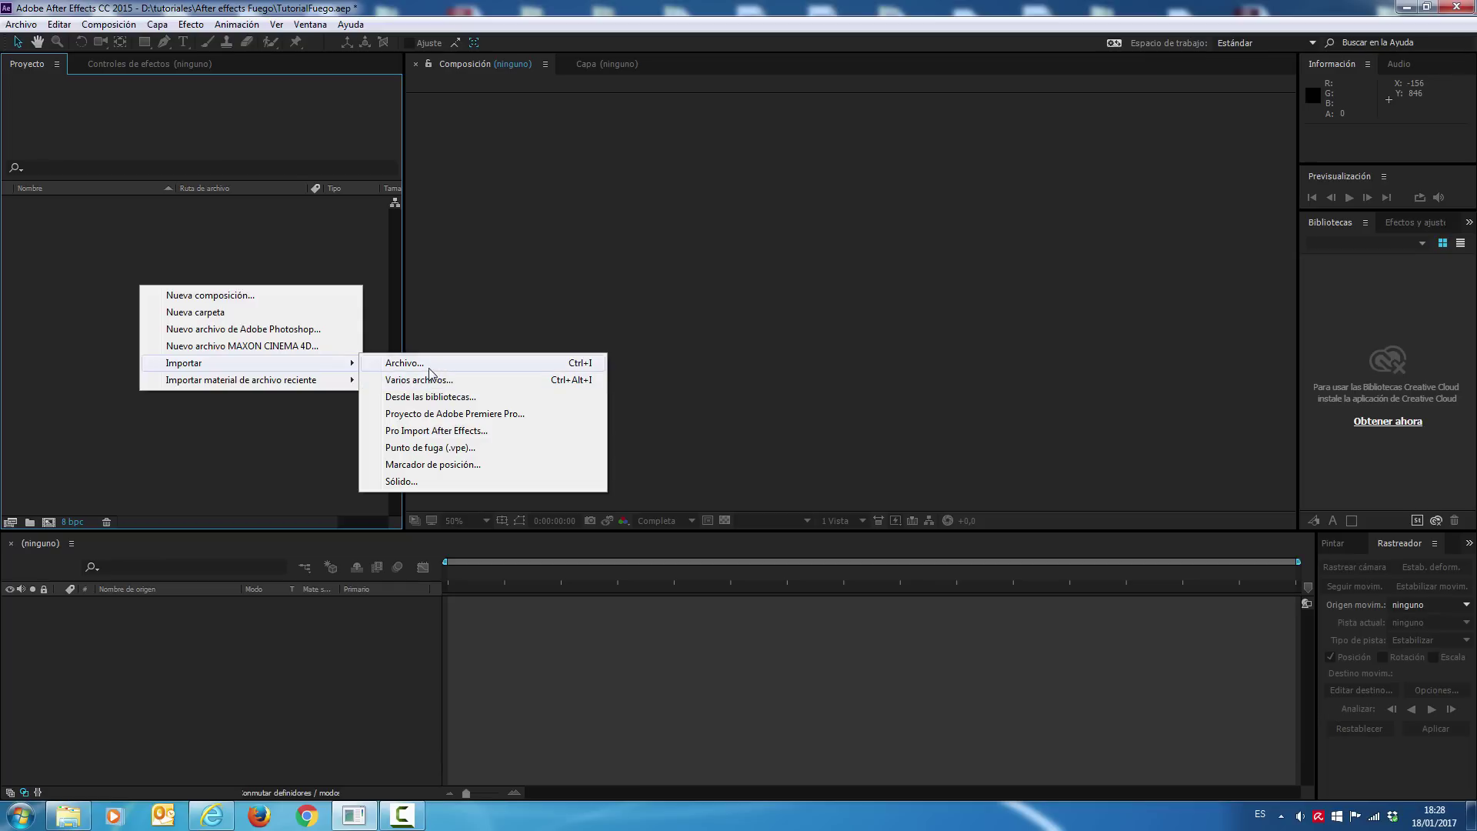
{"action": "left_click", "coordinate": [406, 362]}
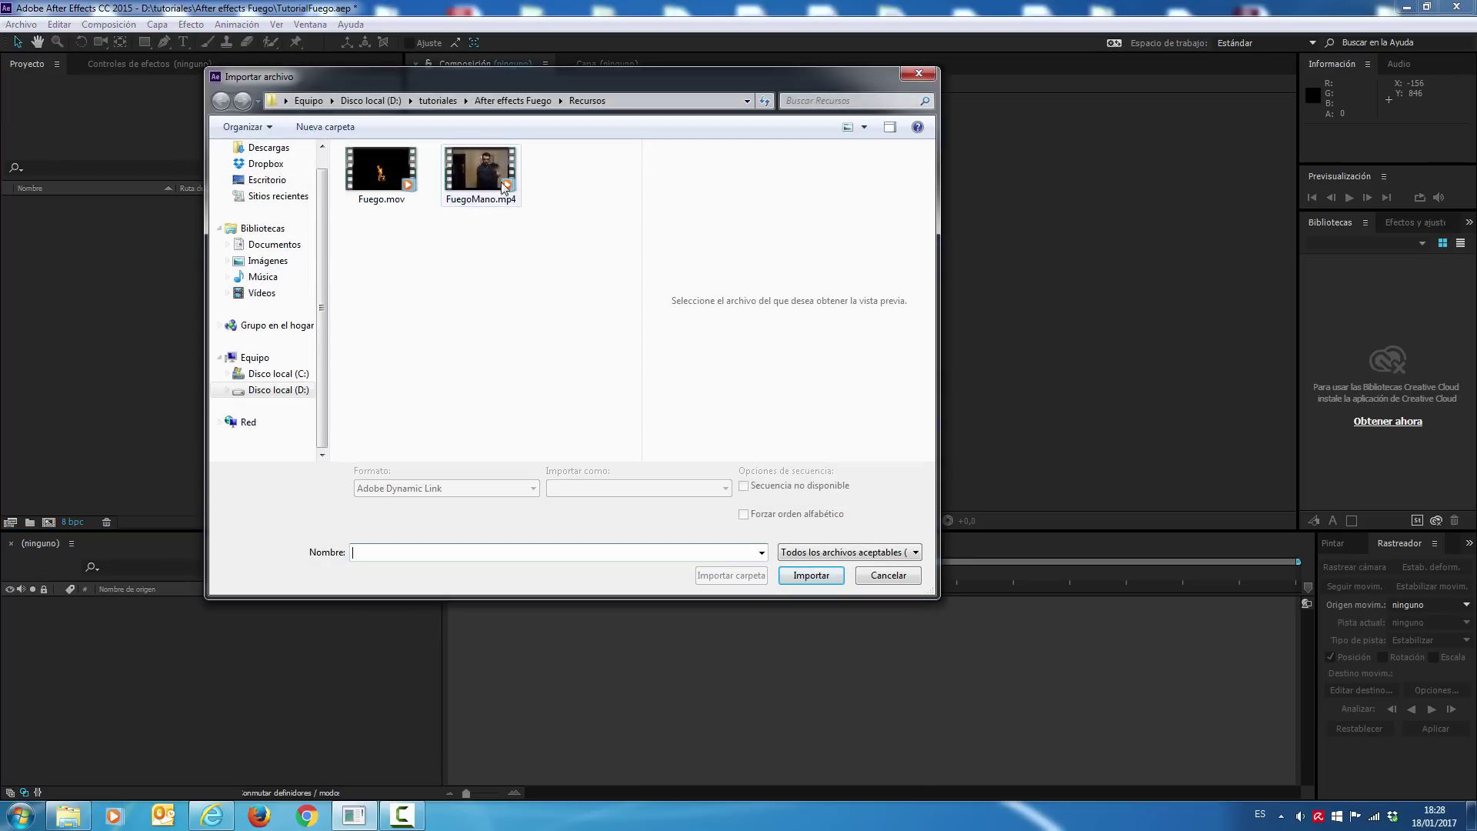
{"action": "left_click_drag", "start_coordinate": [536, 250], "coordinate": [347, 147]}
{"action": "left_click", "coordinate": [811, 575]}
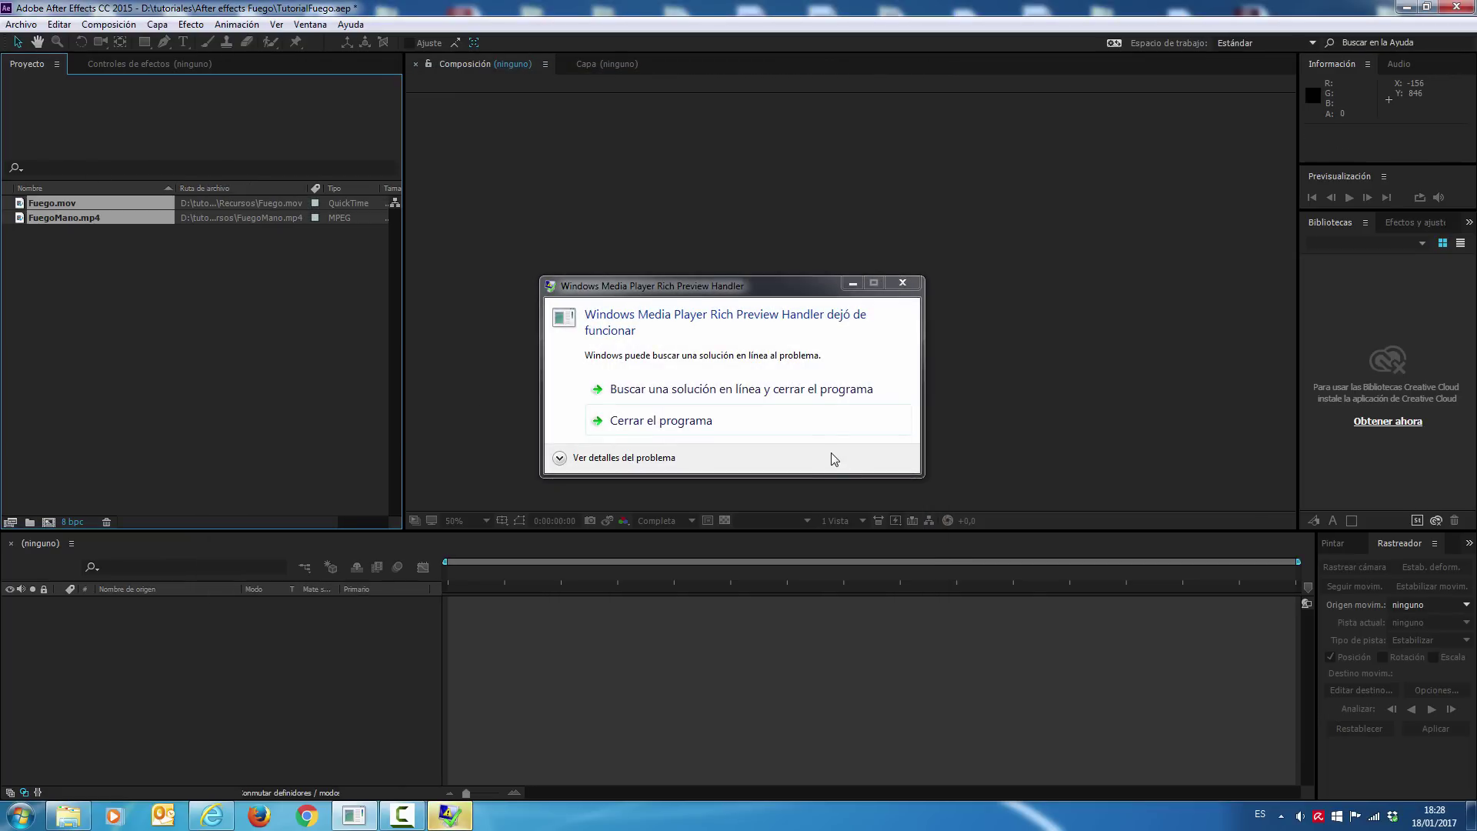
{"action": "left_click", "coordinate": [694, 427]}
{"action": "left_click", "coordinate": [35, 235]}
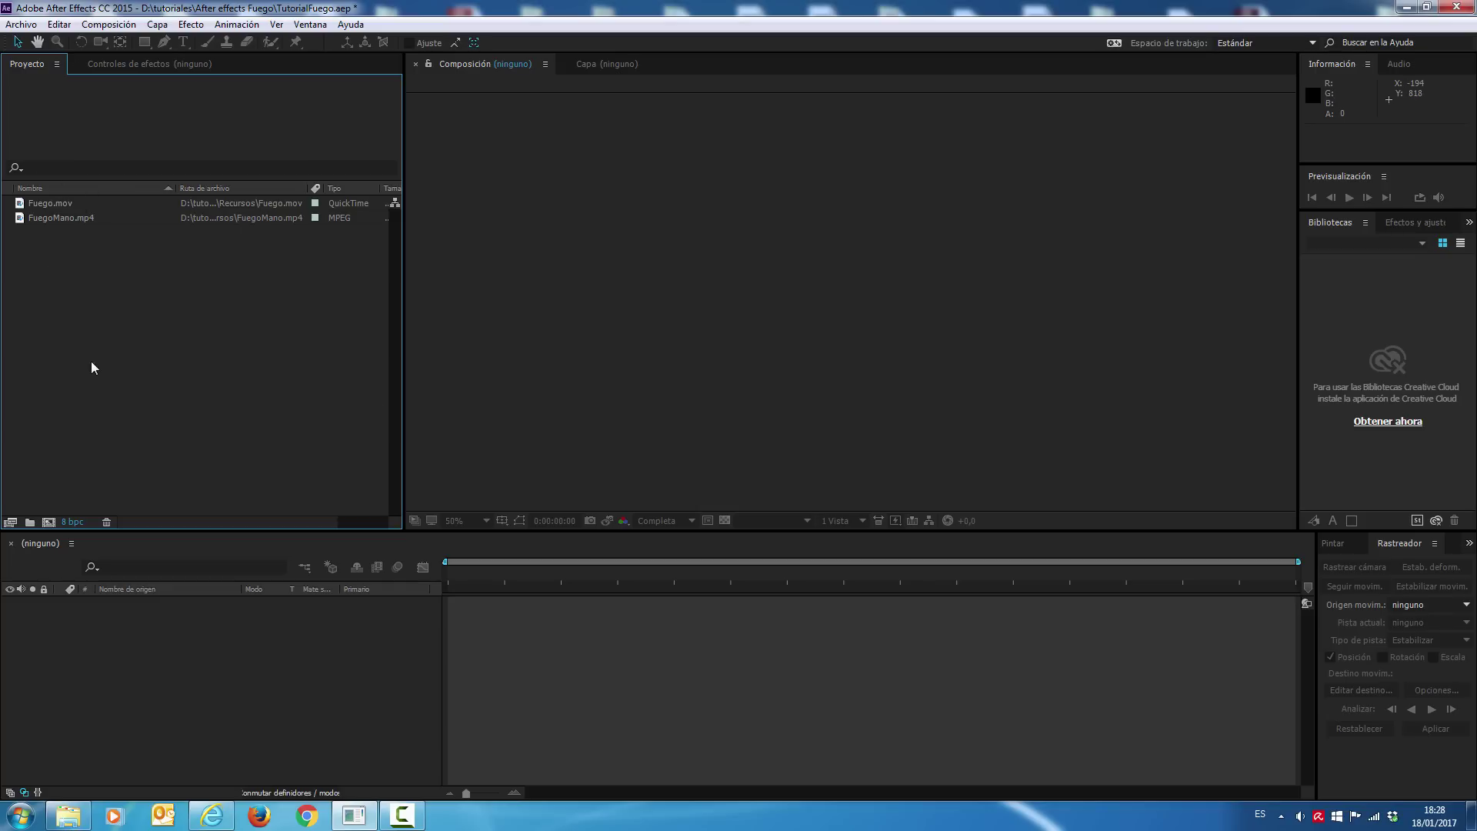
Build a FuegoMano composition by dropping FuegoMano.mp4 onto the New Composition button
{"action": "left_click", "coordinate": [57, 215]}
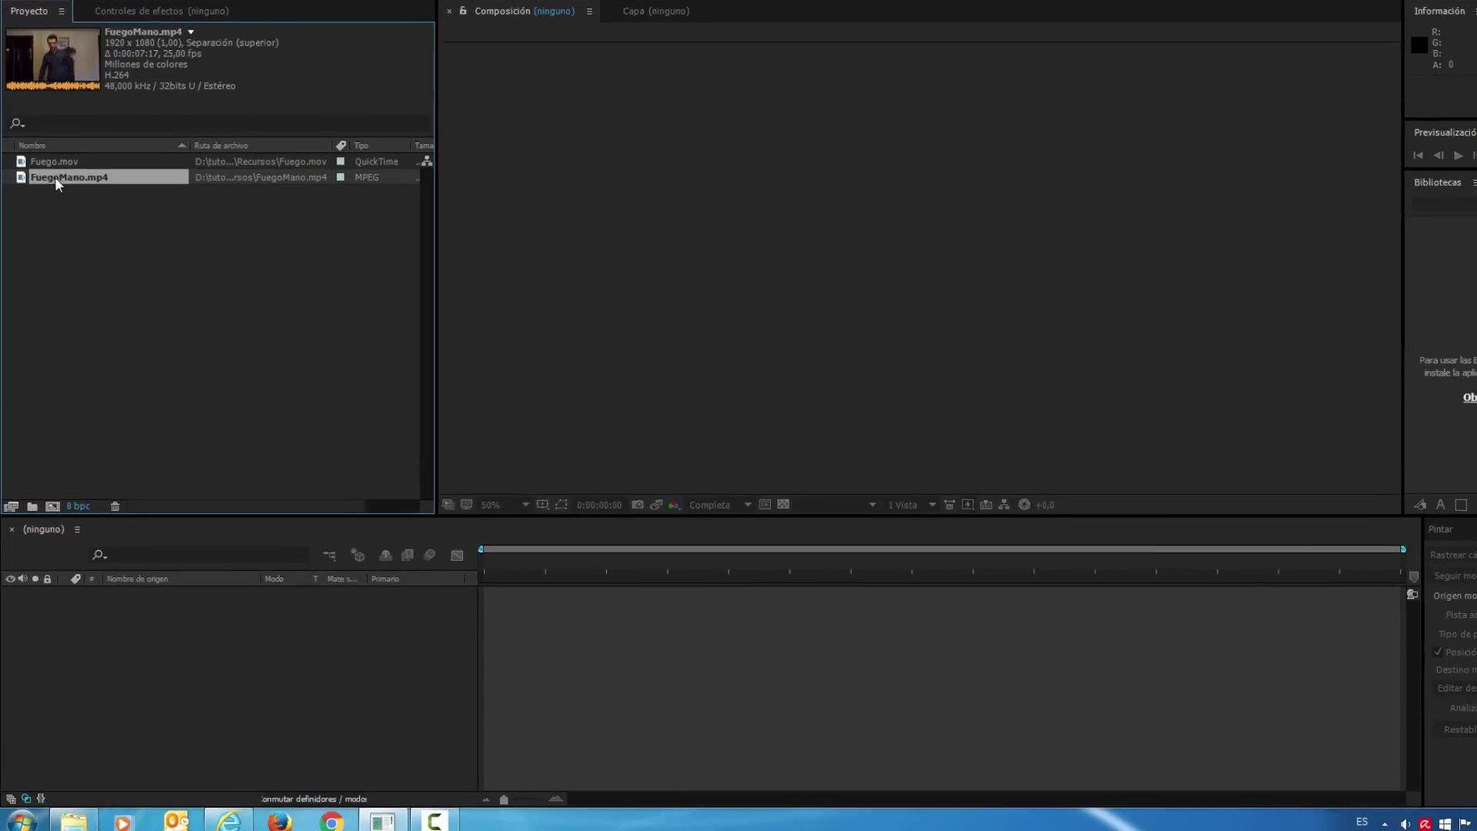
{"action": "left_click_drag", "start_coordinate": [51, 218], "coordinate": [85, 395]}
{"action": "left_click_drag", "start_coordinate": [127, 238], "coordinate": [72, 424]}
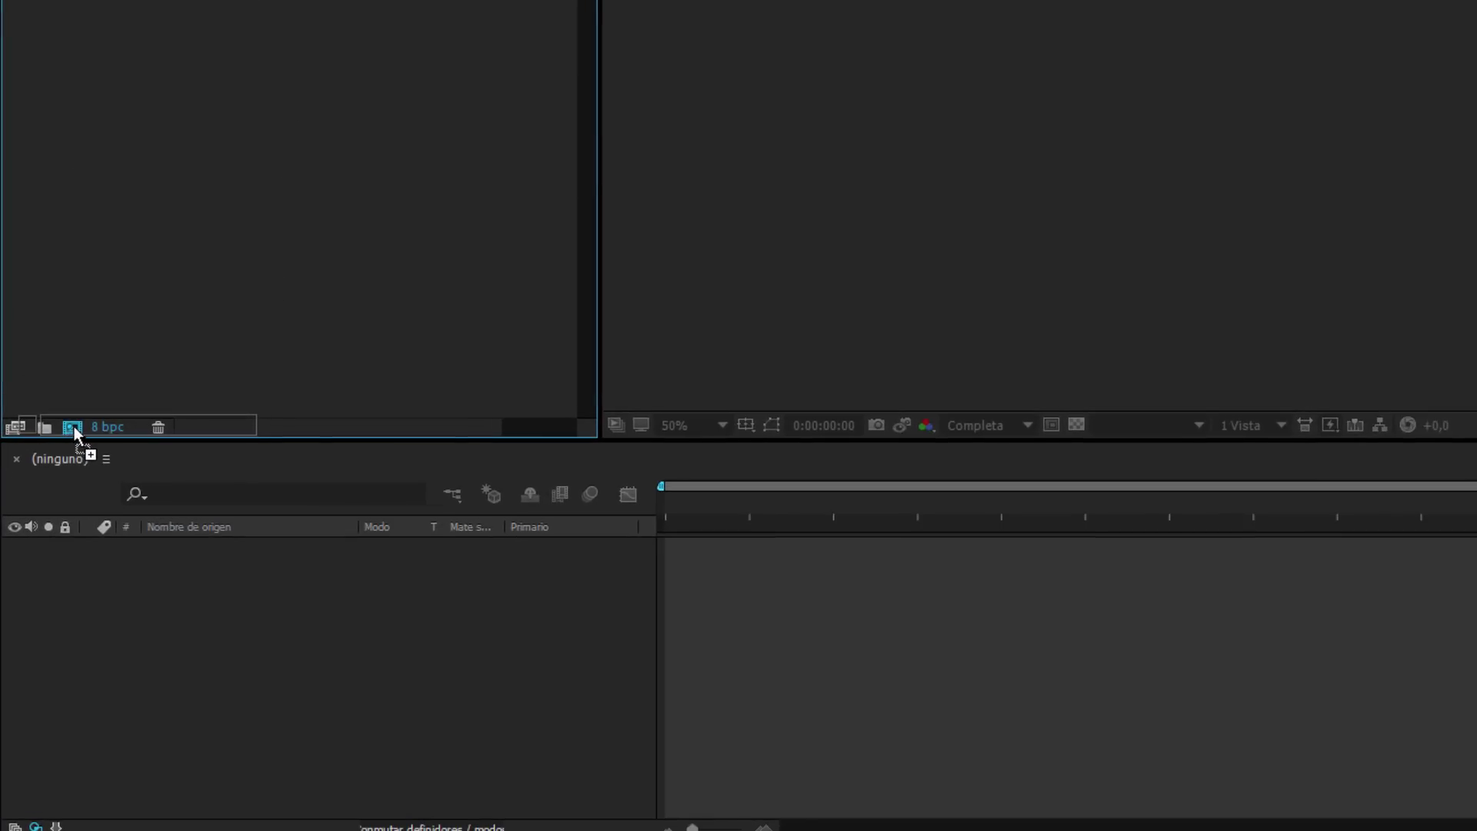
{"action": "mouse_move", "coordinate": [72, 425]}
{"action": "left_mouse_down"}
{"action": "mouse_move", "coordinate": [67, 412]}
{"action": "mouse_move", "coordinate": [72, 428]}
{"action": "left_mouse_up"}
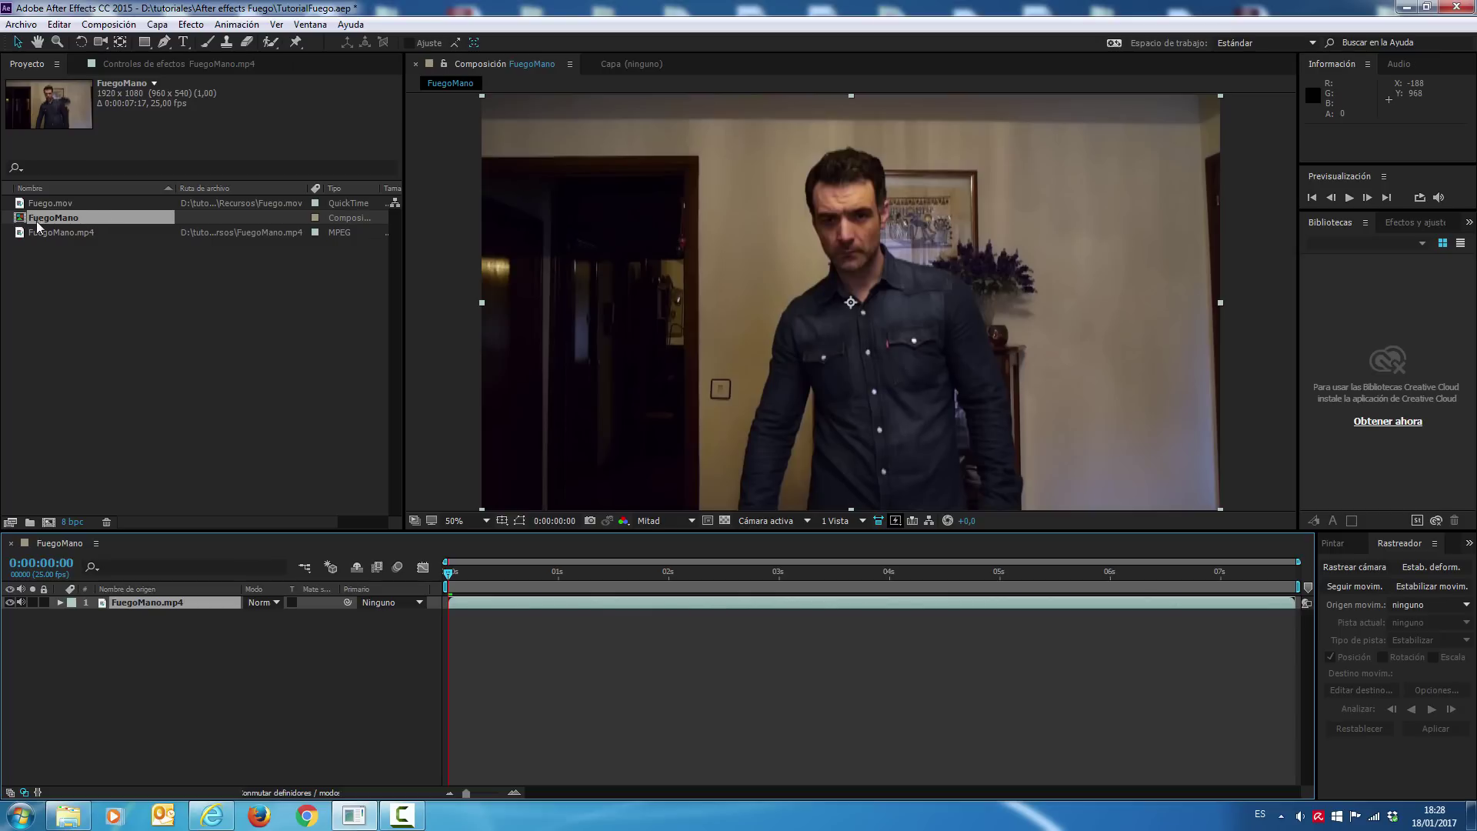
Preview the FuegoMano footage twice, then park the playhead at 0:00:01:09 where the fist swings forward
{"action": "left_click", "coordinate": [187, 781]}
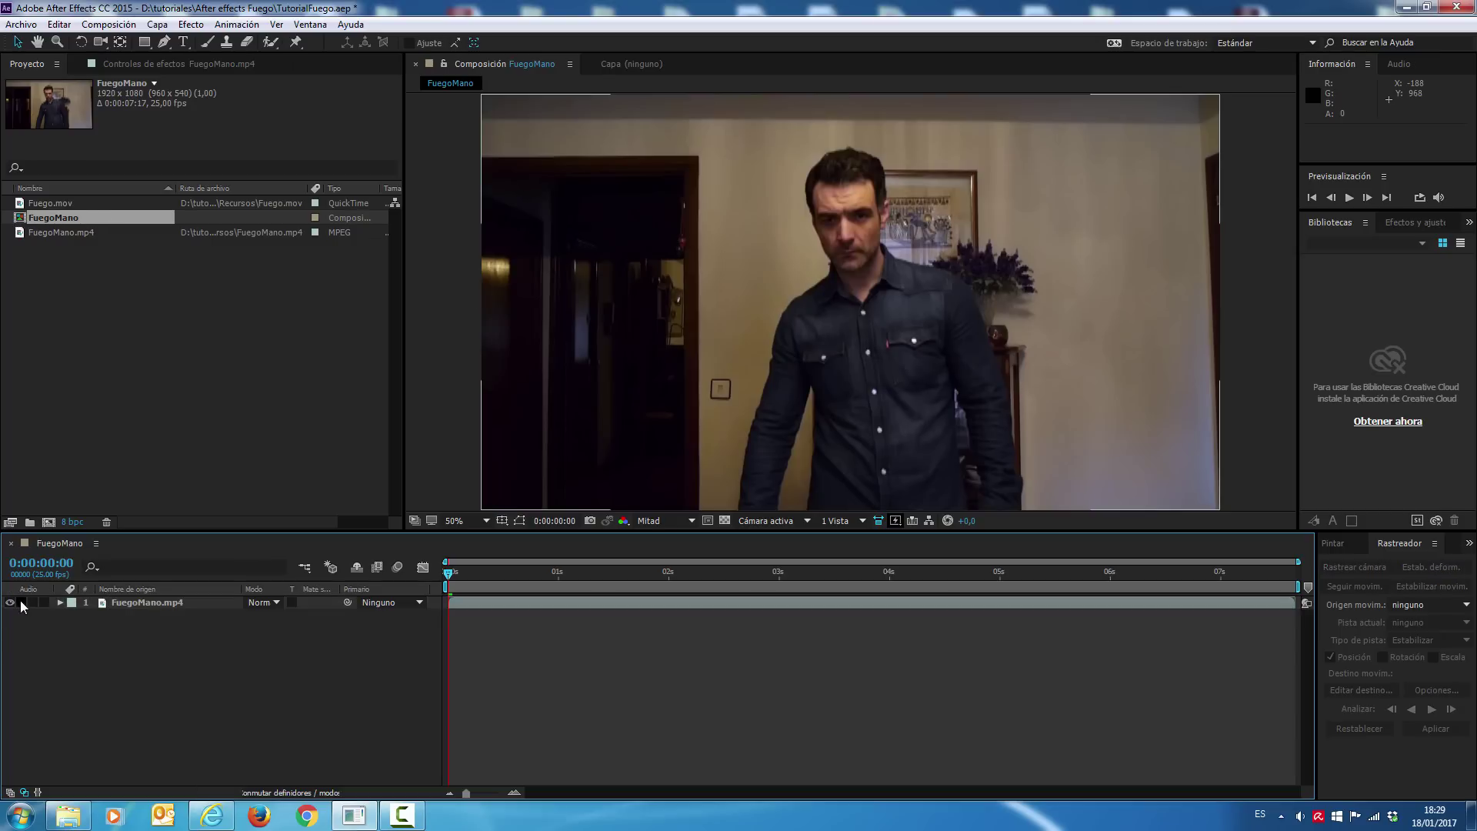
{"action": "left_click_drag", "start_coordinate": [497, 574], "coordinate": [446, 574]}
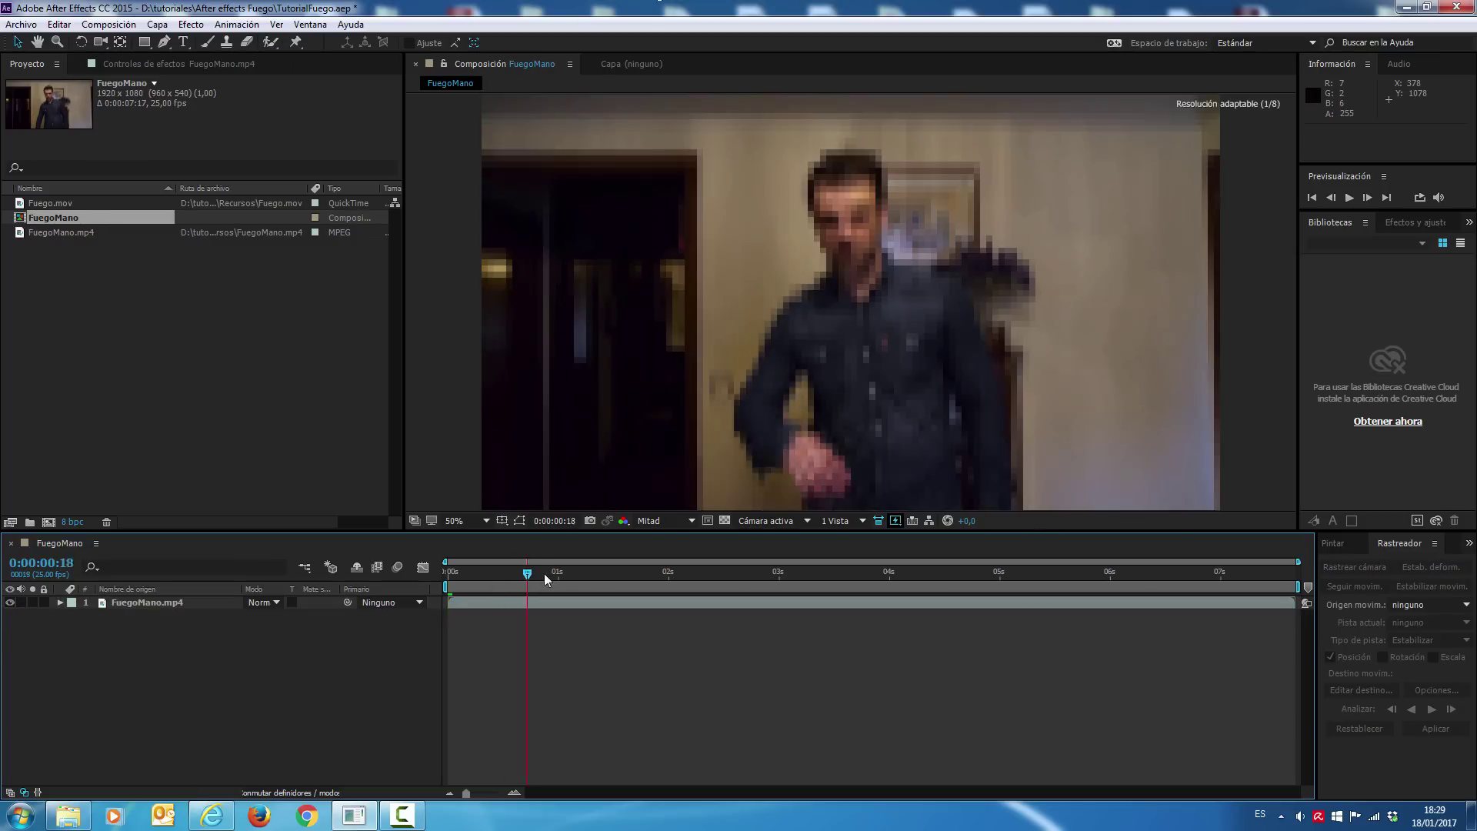
{"action": "left_click", "coordinate": [1350, 198]}
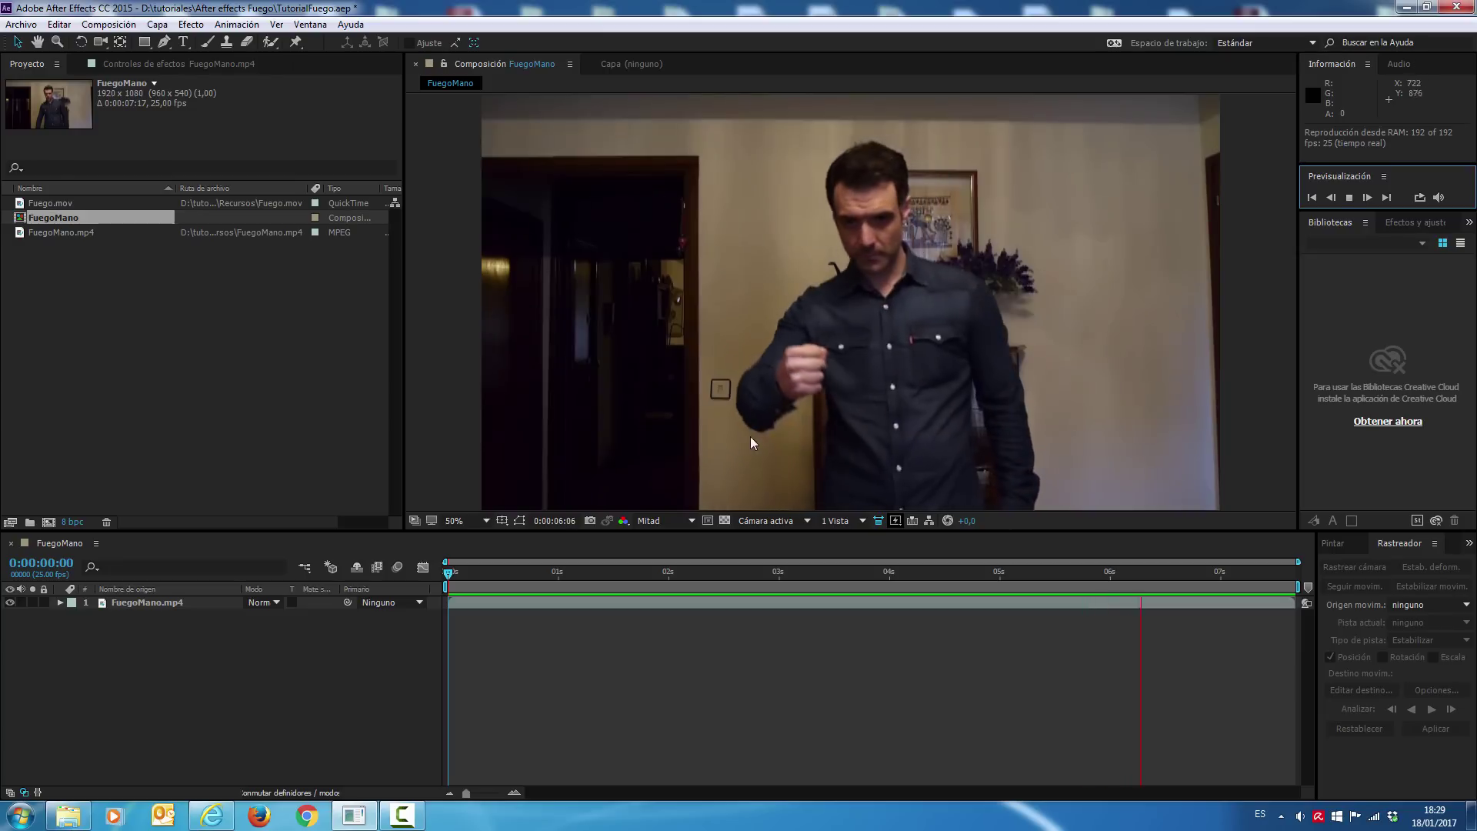
{"action": "left_click", "coordinate": [666, 573]}
{"action": "left_click_drag", "start_coordinate": [660, 575], "coordinate": [449, 574]}
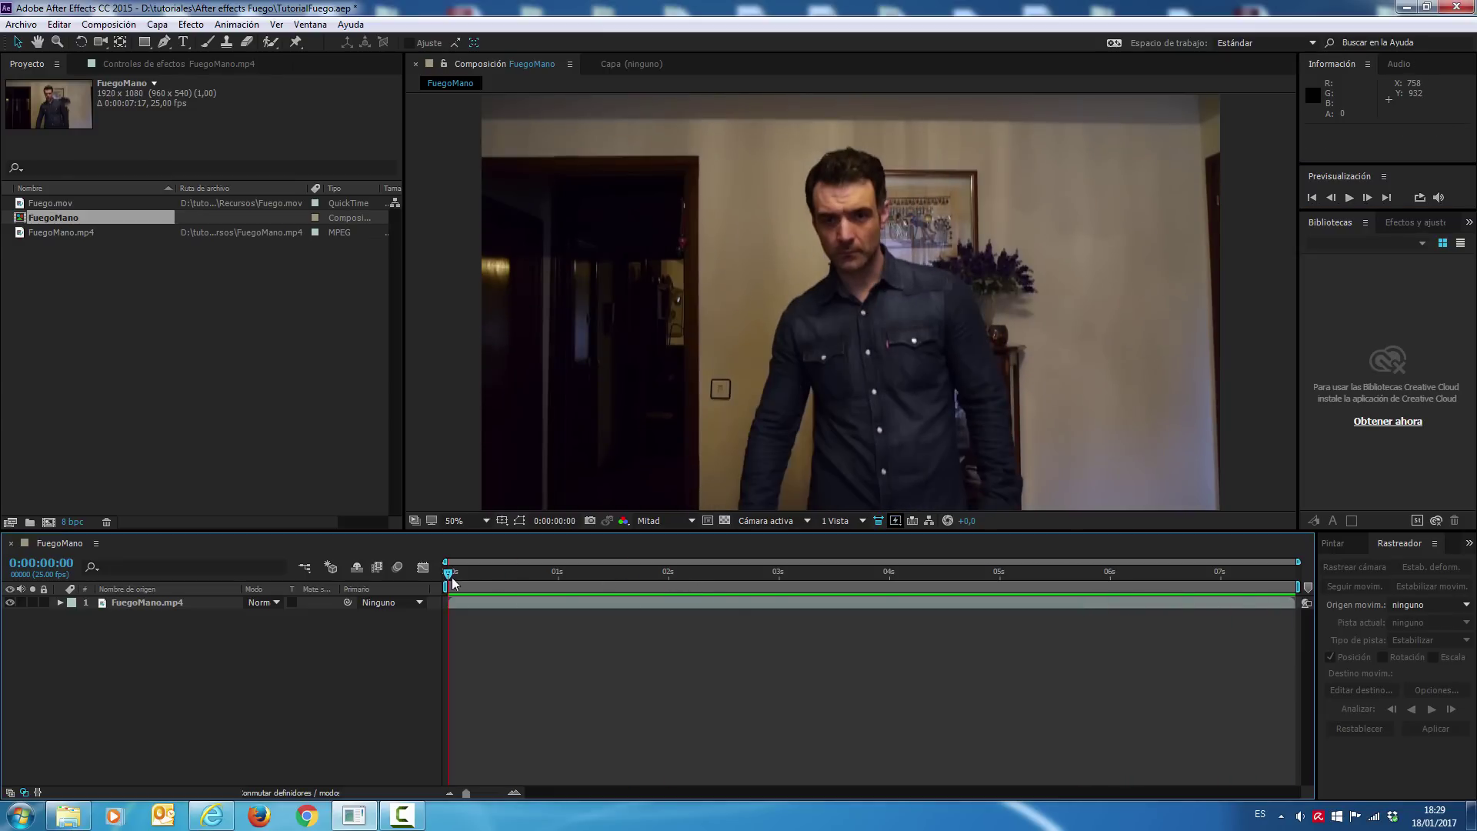
{"action": "left_click", "coordinate": [1348, 197]}
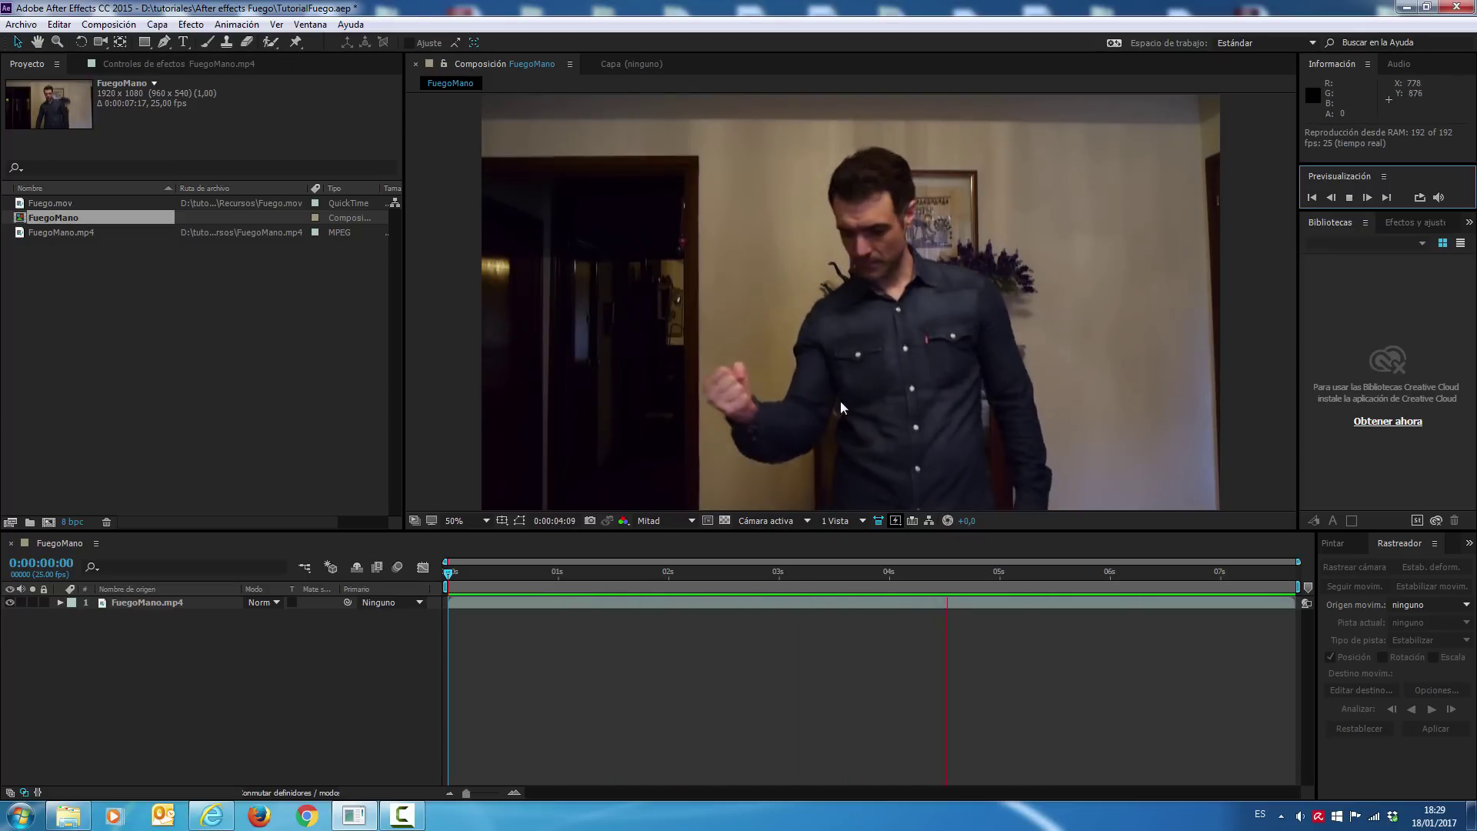
{"action": "mouse_move", "coordinate": [739, 569]}
{"action": "left_mouse_down"}
{"action": "mouse_move", "coordinate": [568, 571]}
{"action": "mouse_move", "coordinate": [597, 570]}
{"action": "left_mouse_up"}
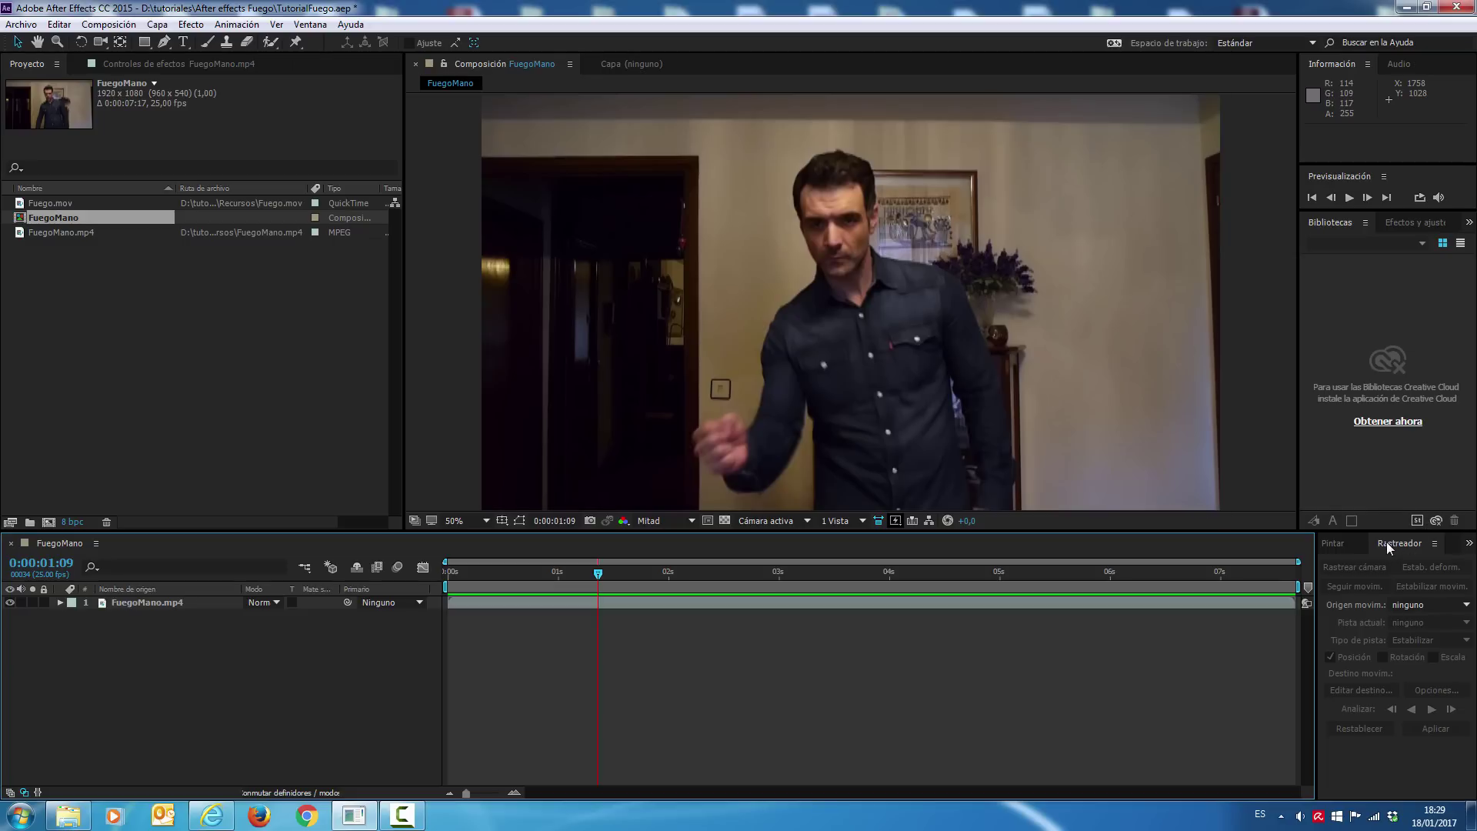
Close and reopen the Rastreador (Tracker) panel, then select the FuegoMano.mp4 layer
{"action": "left_click", "coordinate": [1433, 545]}
{"action": "left_click", "coordinate": [1293, 551]}
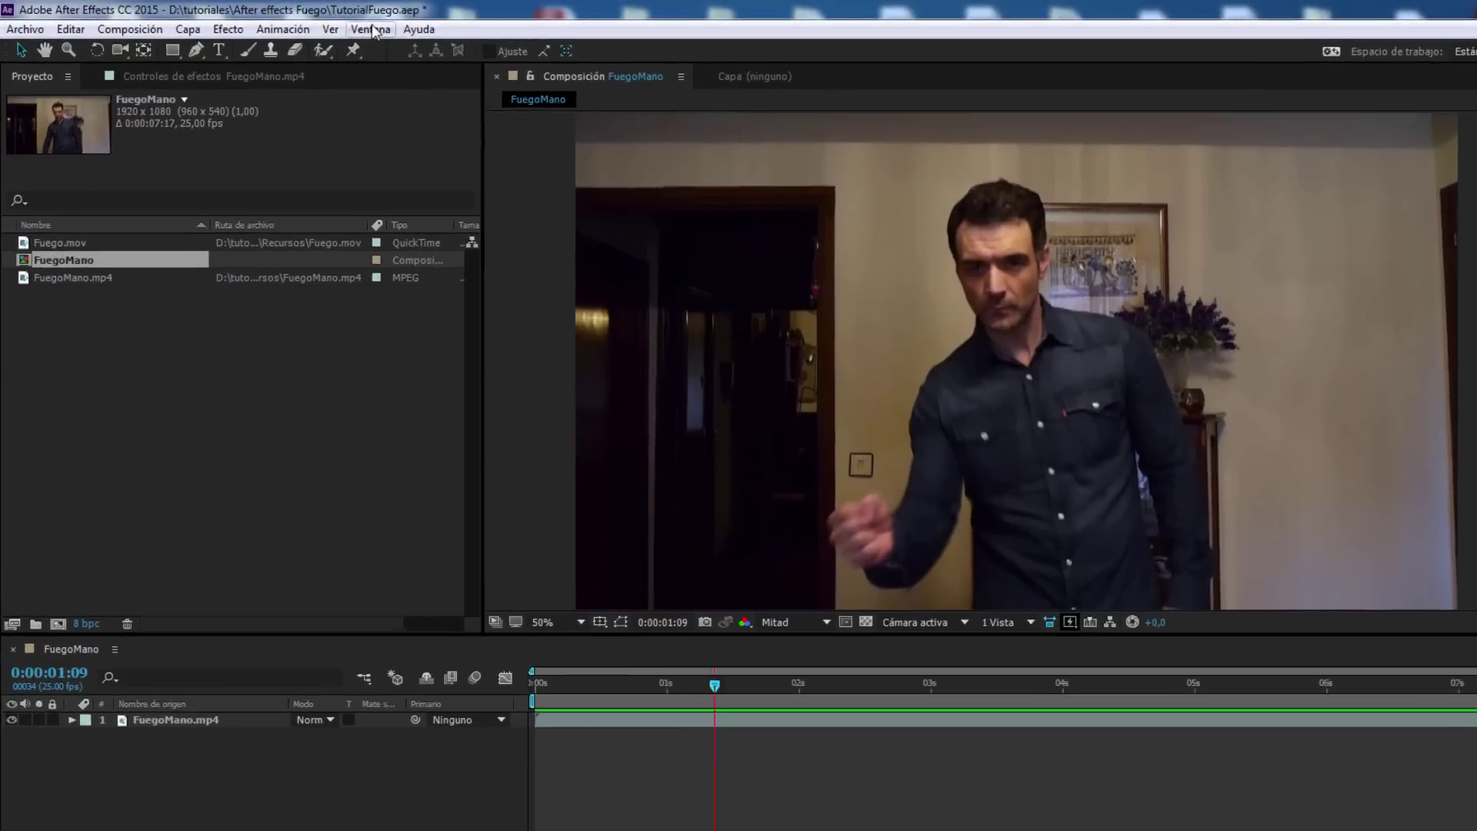
{"action": "left_click", "coordinate": [308, 24]}
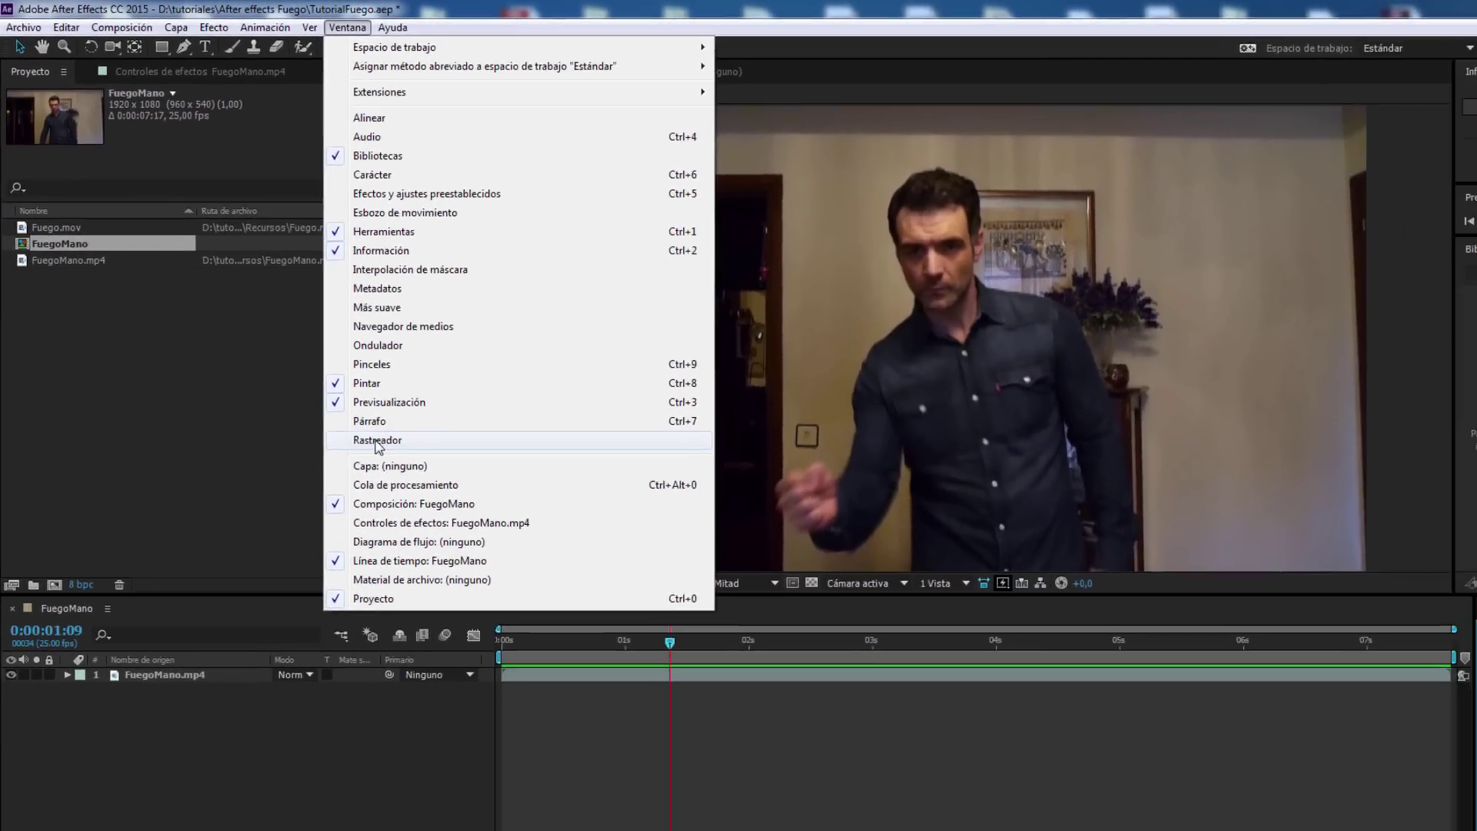
{"action": "left_click", "coordinate": [453, 536]}
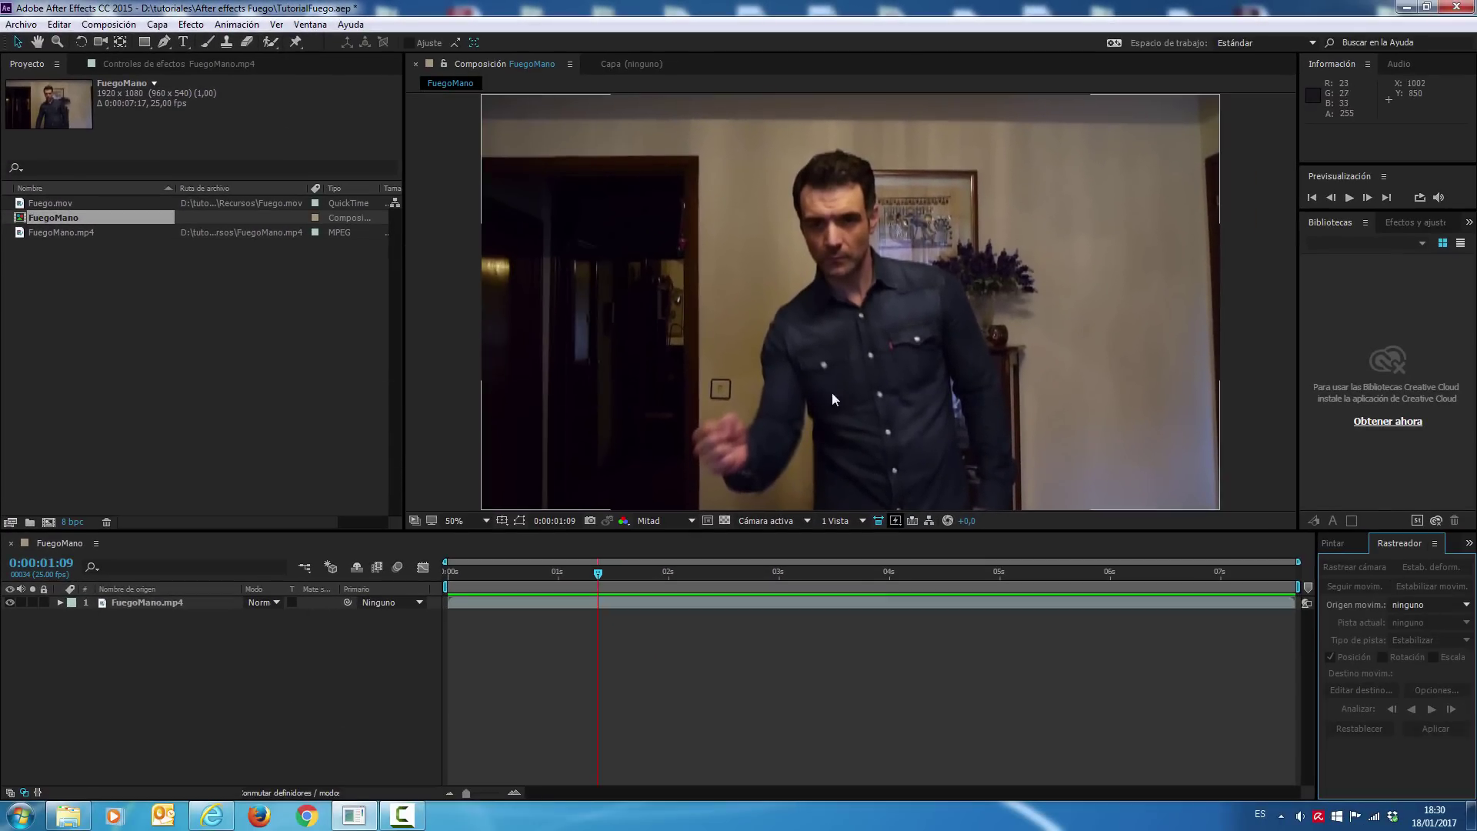
{"action": "left_click", "coordinate": [115, 603]}
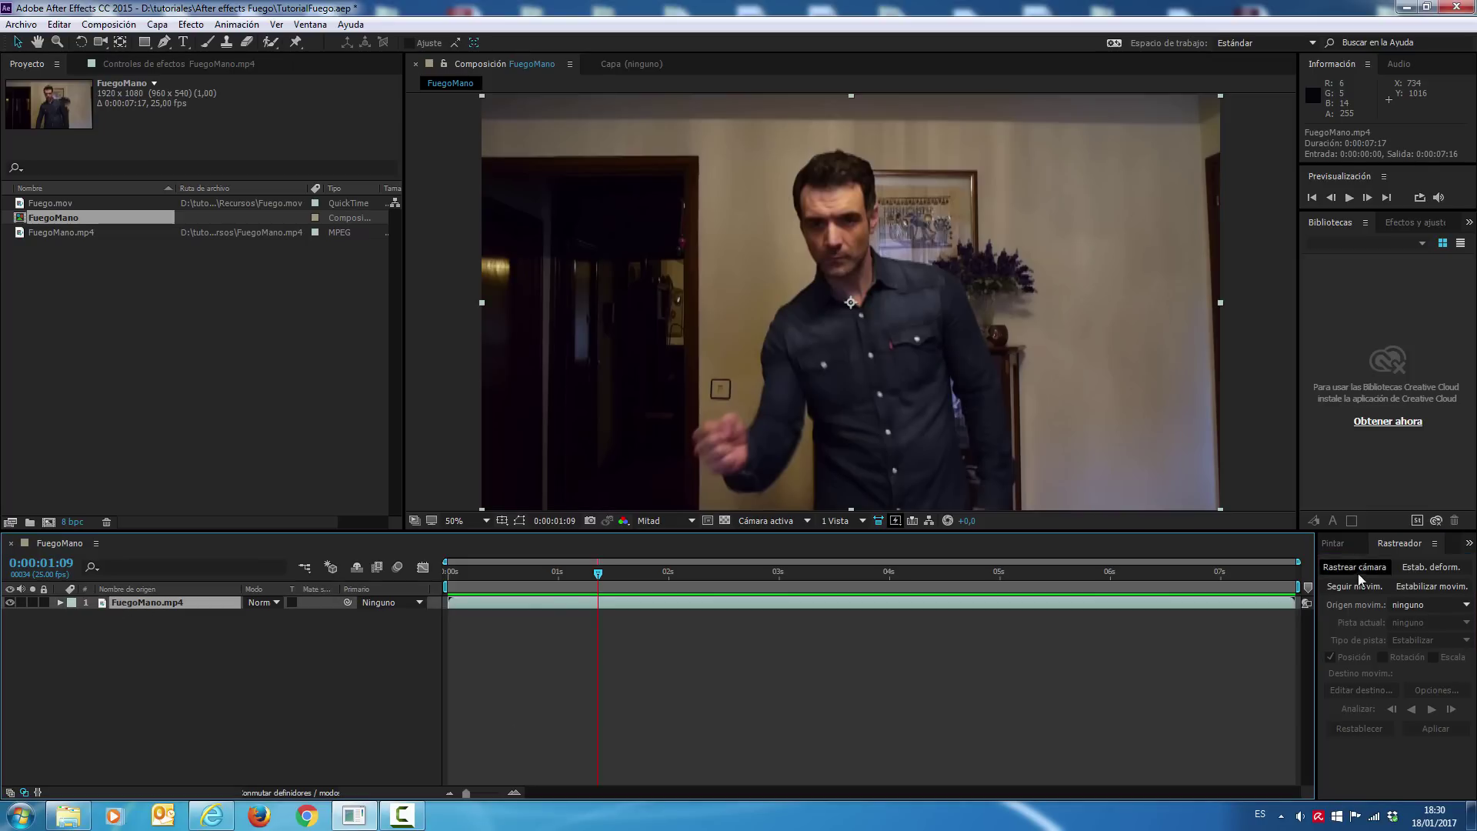
Place Track Point 1 on the fist, fit its feature and search boxes, and analyse forward to 0:00:01:10
{"action": "left_click", "coordinate": [1338, 586]}
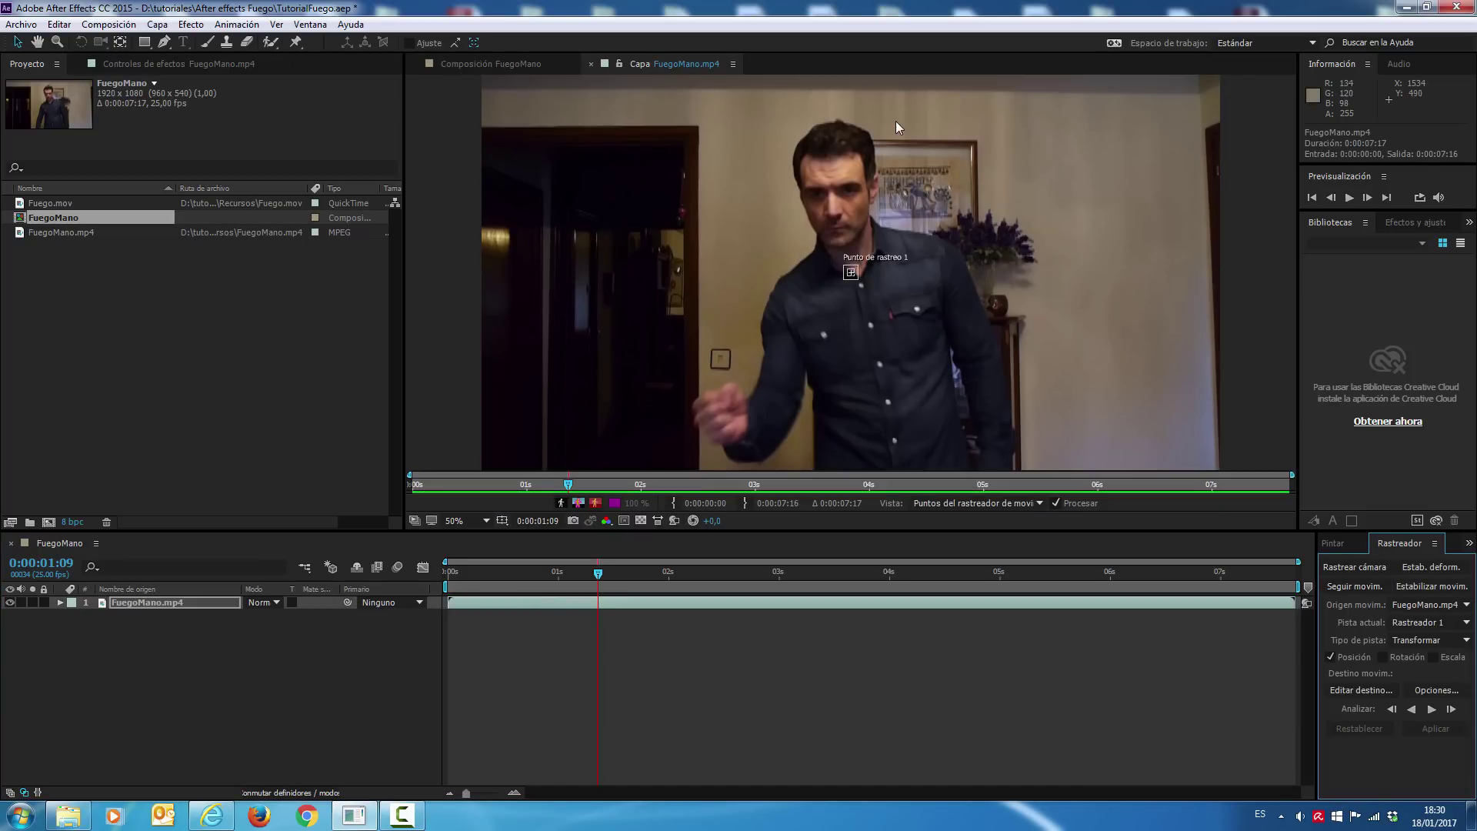
{"action": "left_click", "coordinate": [862, 284]}
{"action": "mouse_move", "coordinate": [860, 286]}
{"action": "left_mouse_down"}
{"action": "mouse_move", "coordinate": [883, 308]}
{"action": "mouse_move", "coordinate": [867, 283]}
{"action": "mouse_move", "coordinate": [733, 423]}
{"action": "left_mouse_up"}
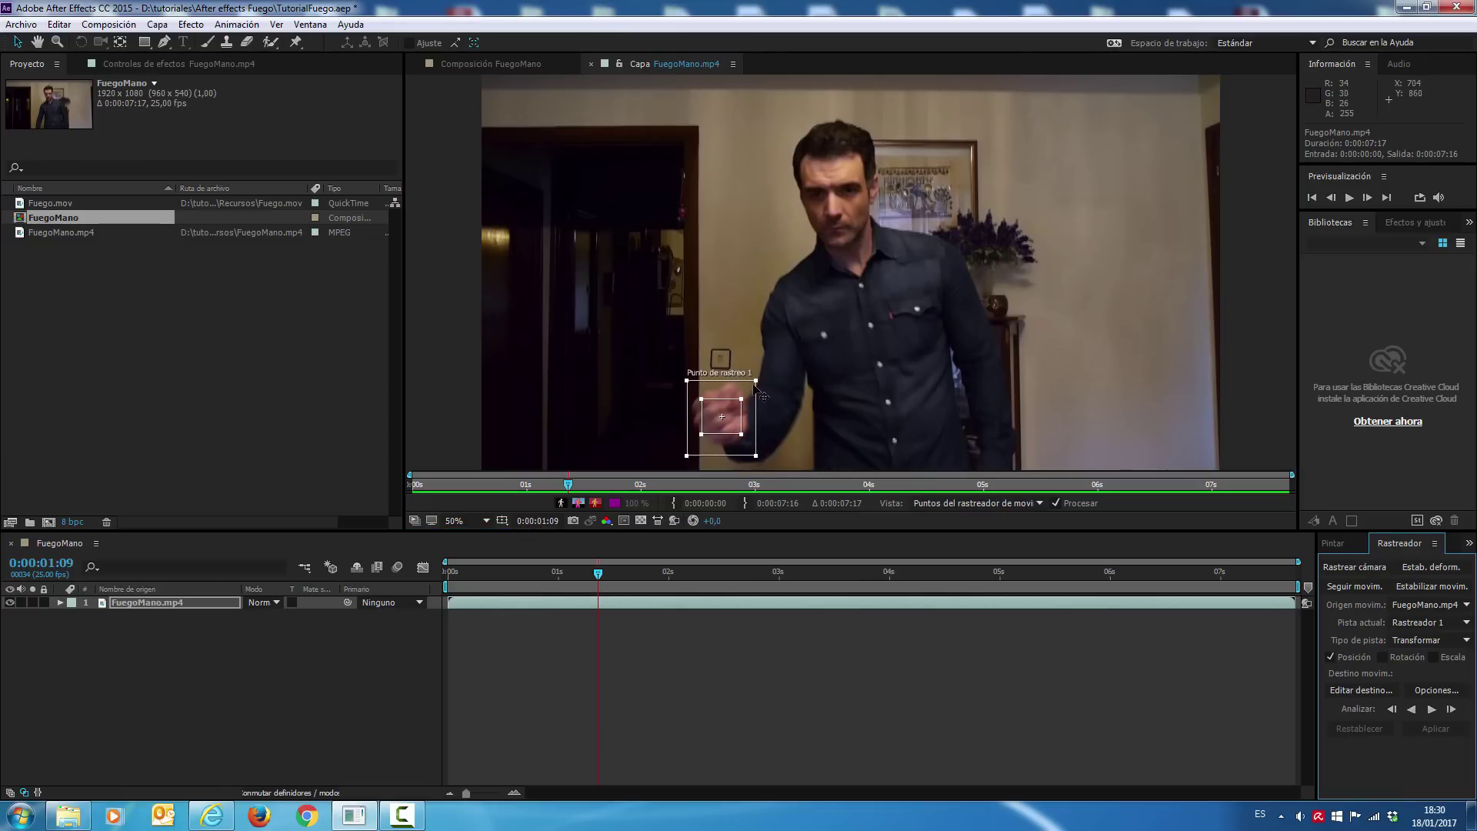
{"action": "mouse_move", "coordinate": [756, 370]}
{"action": "left_mouse_down"}
{"action": "mouse_move", "coordinate": [775, 372]}
{"action": "mouse_move", "coordinate": [767, 383]}
{"action": "left_mouse_up"}
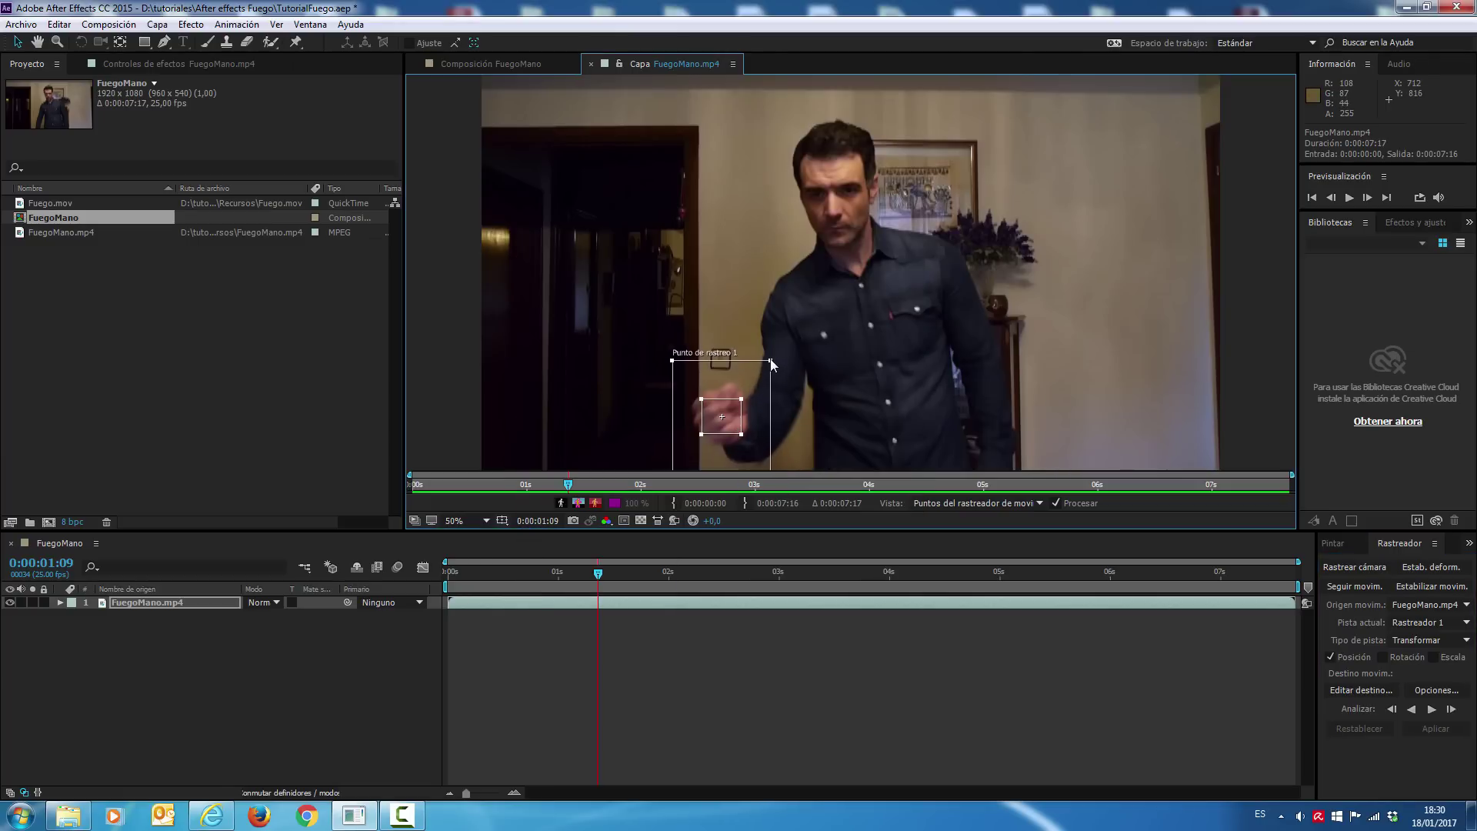
{"action": "left_click_drag", "start_coordinate": [766, 379], "coordinate": [767, 375]}
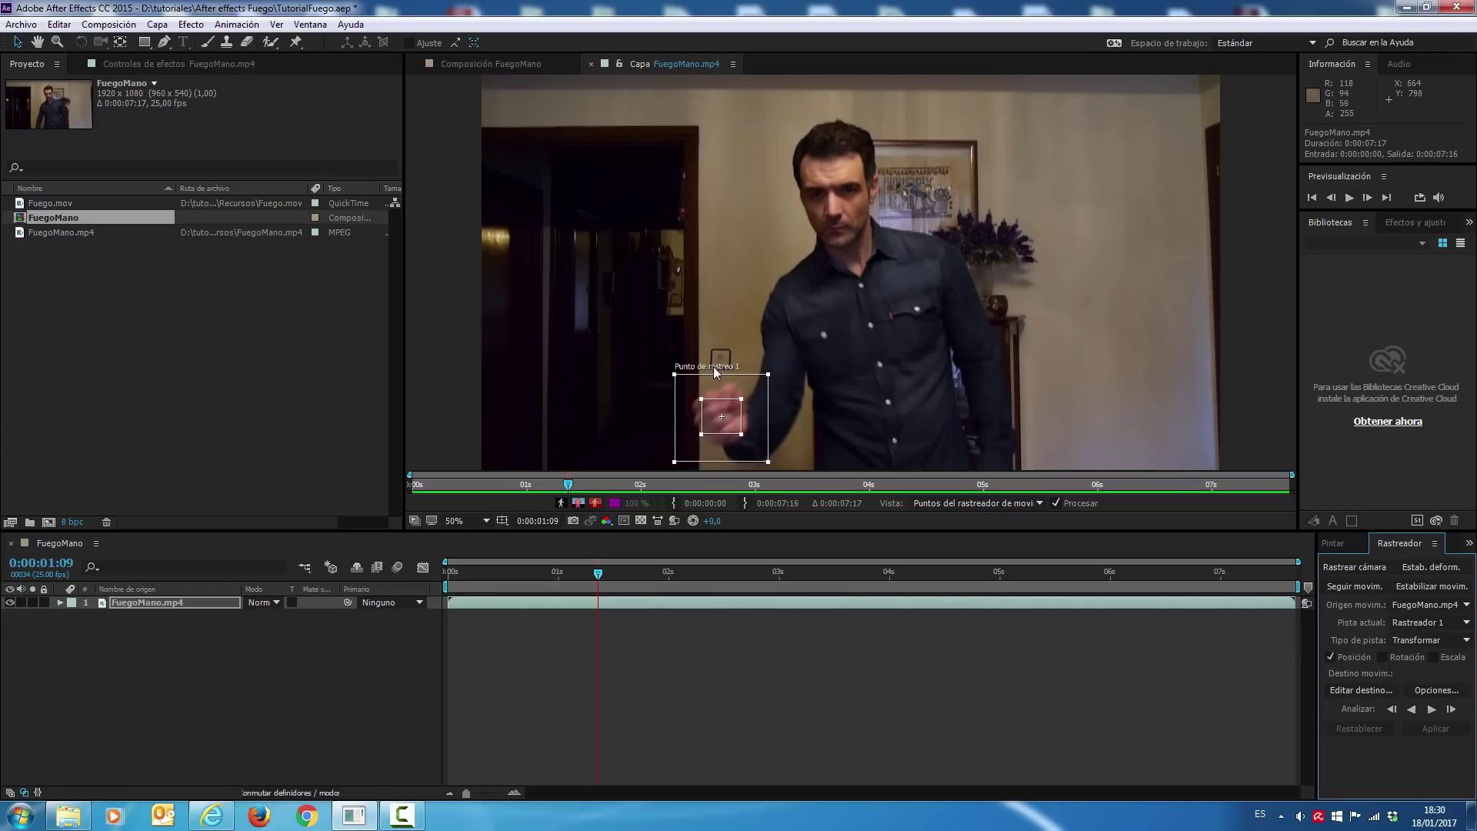
{"action": "left_click_drag", "start_coordinate": [674, 374], "coordinate": [674, 371]}
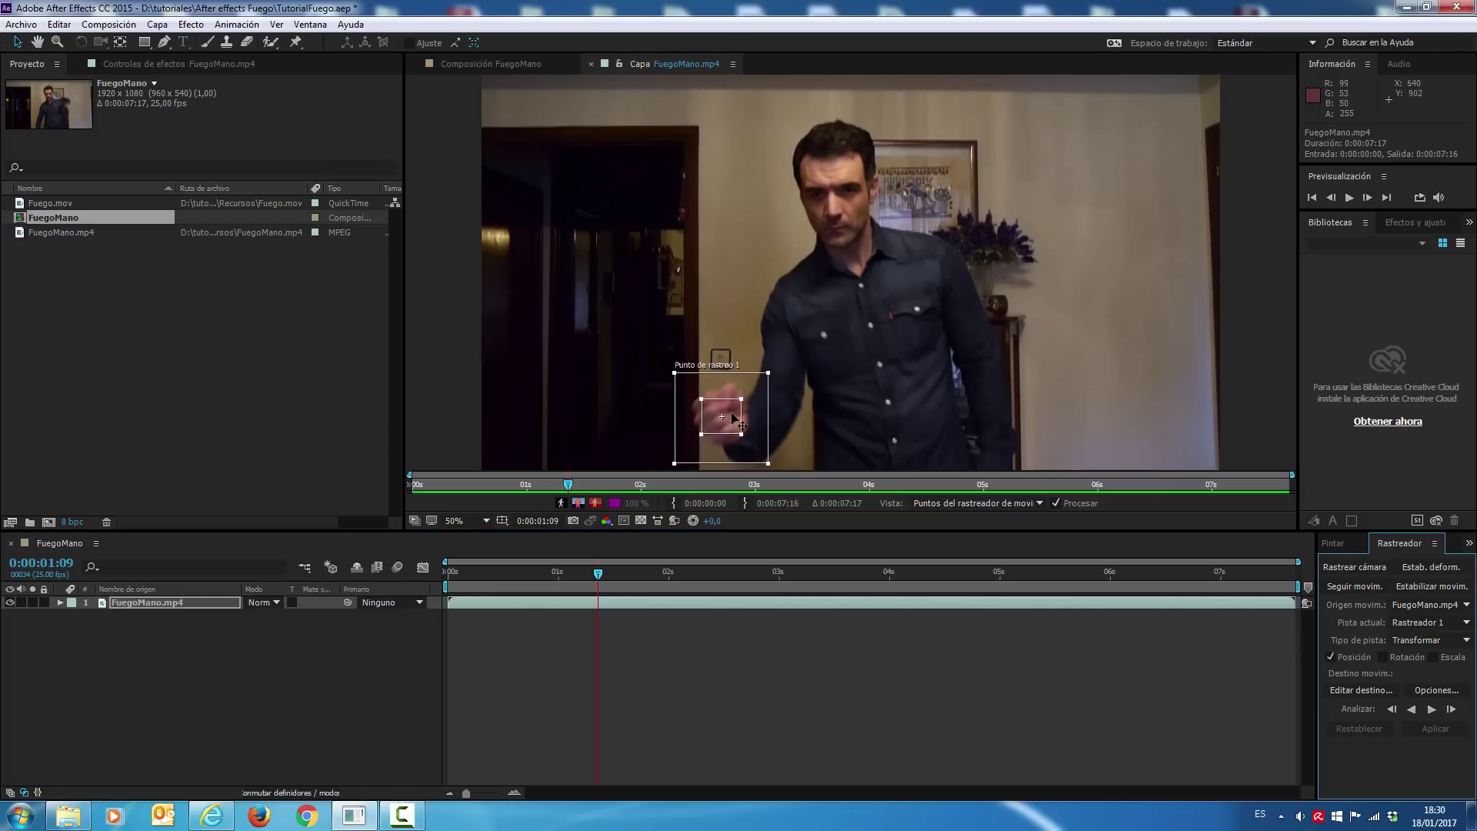
{"action": "left_click_drag", "start_coordinate": [742, 399], "coordinate": [741, 397]}
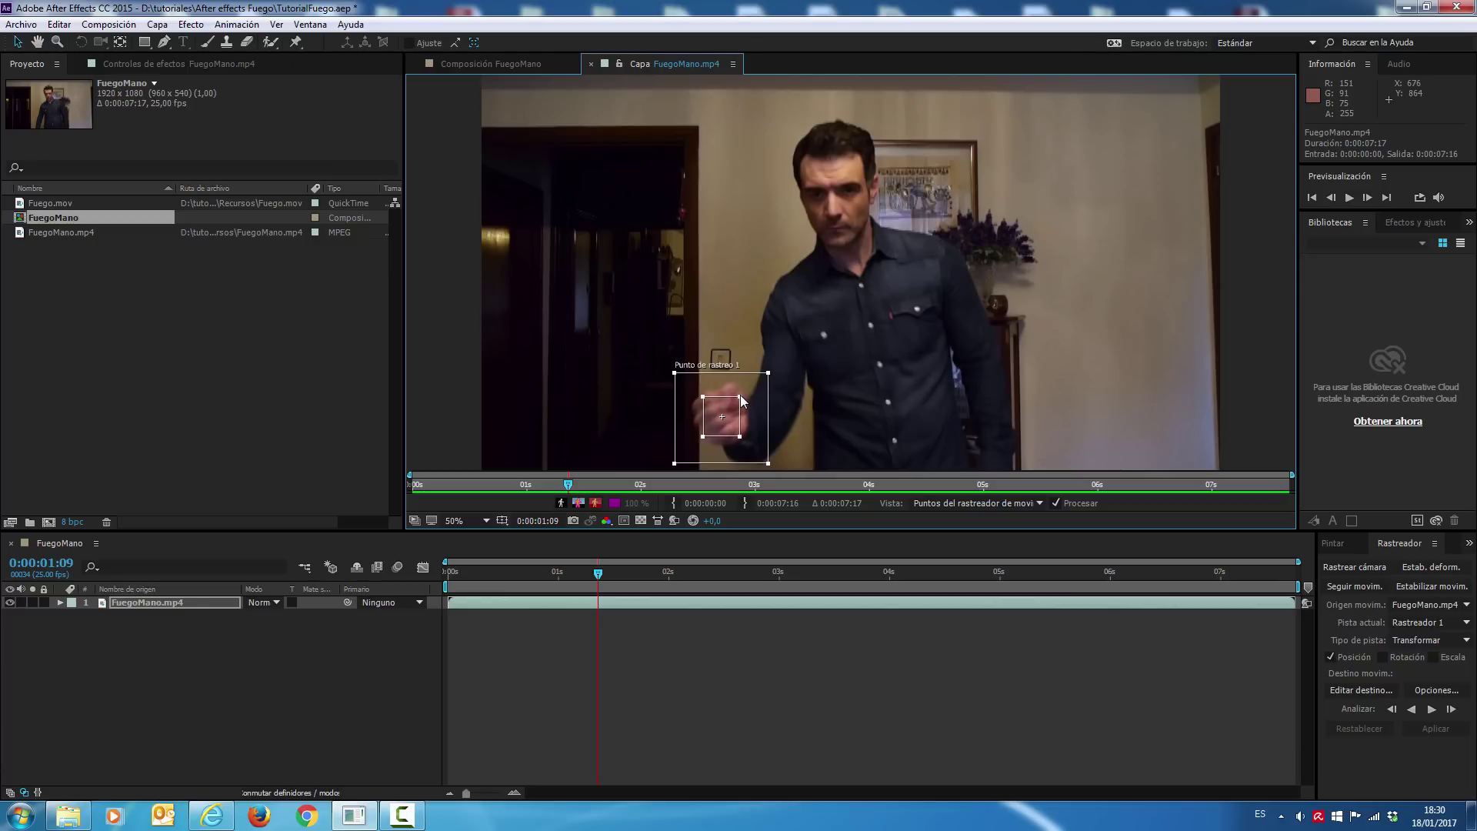
{"action": "left_click_drag", "start_coordinate": [734, 407], "coordinate": [731, 408]}
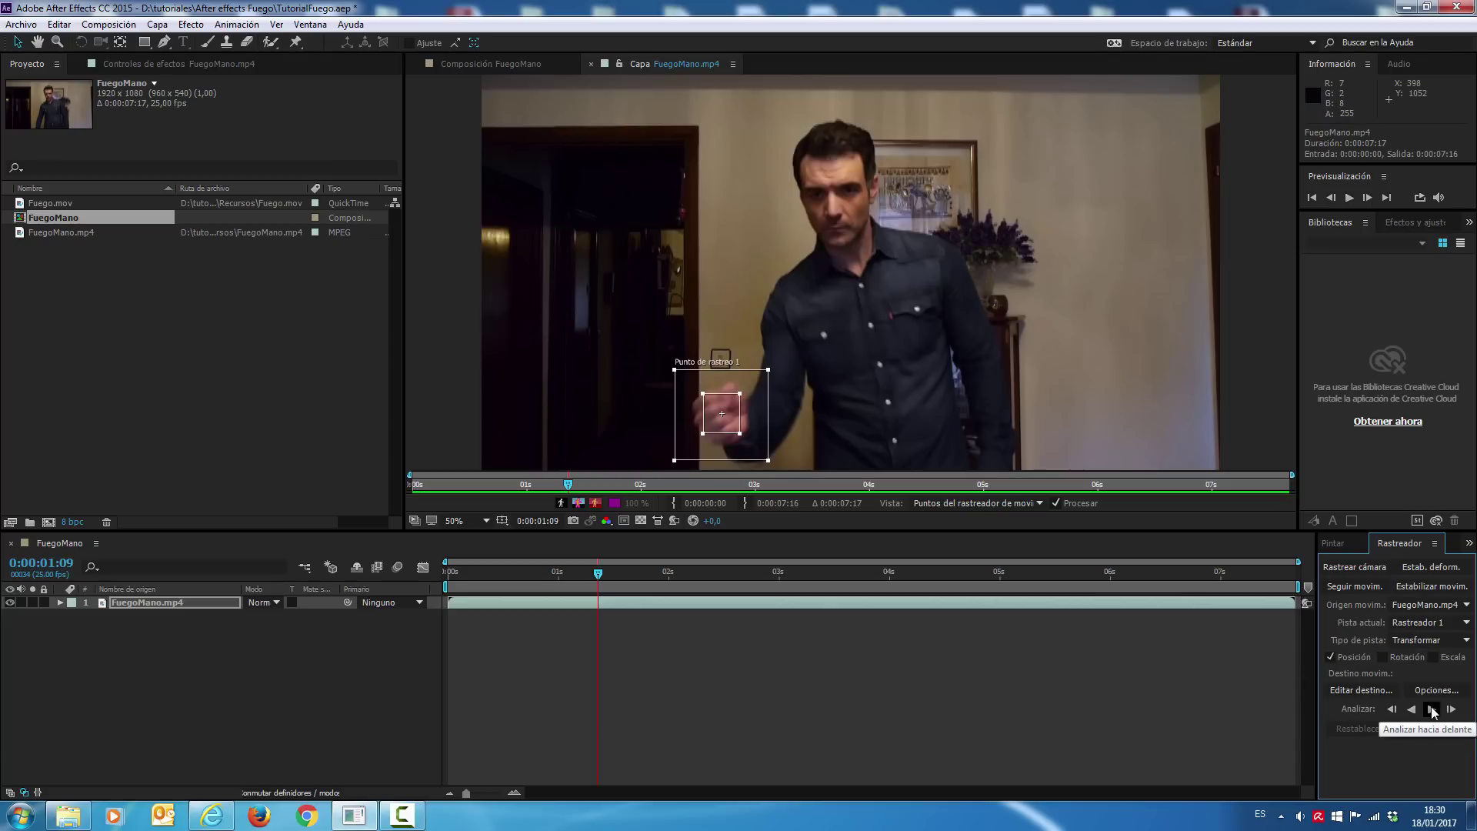
{"action": "left_click", "coordinate": [1453, 709]}
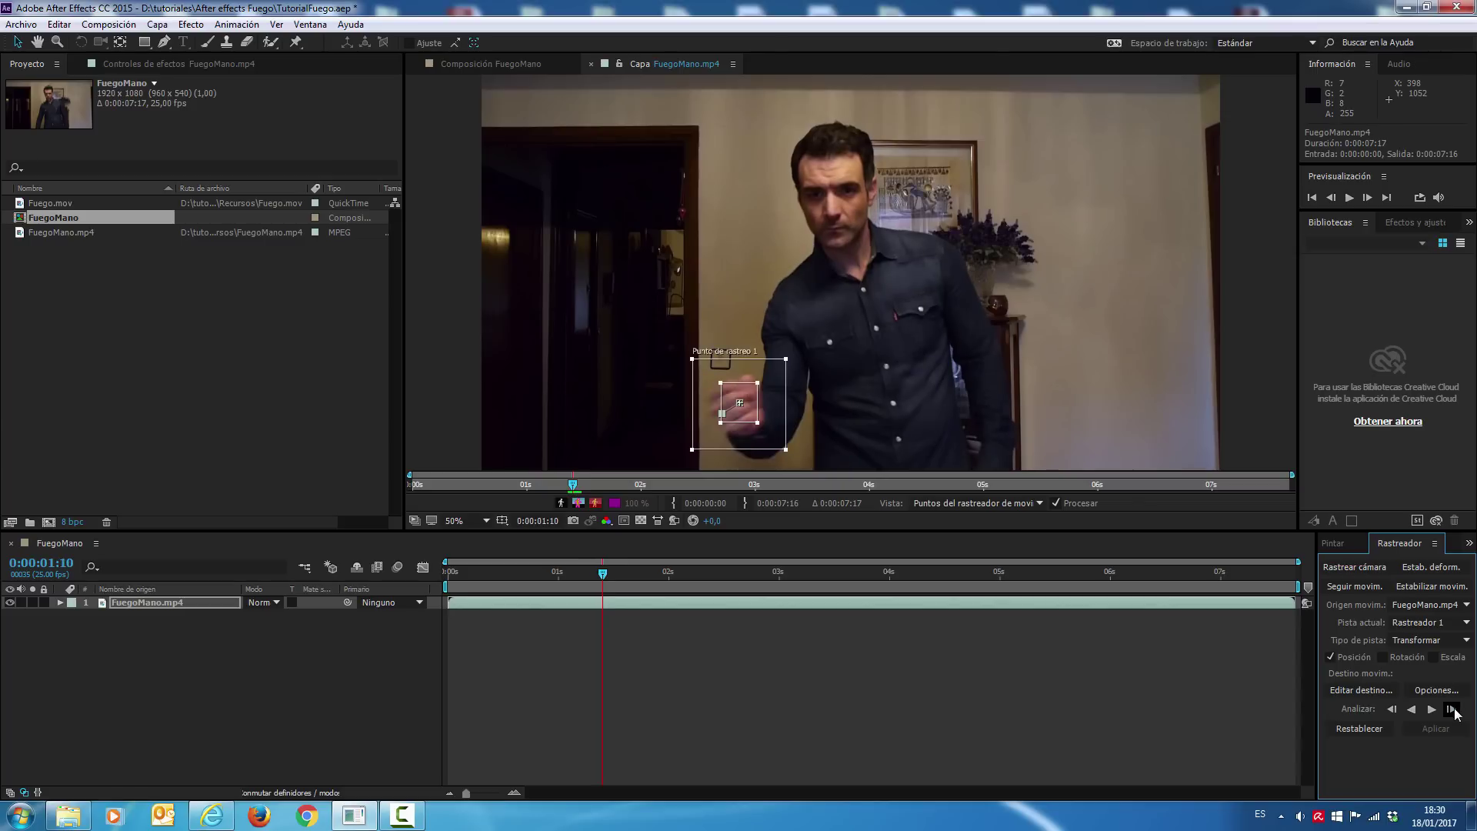
Advance the fist track three single frames, then analyse forward continuously toward 0:00:02:17
{"action": "left_click", "coordinate": [1452, 709]}
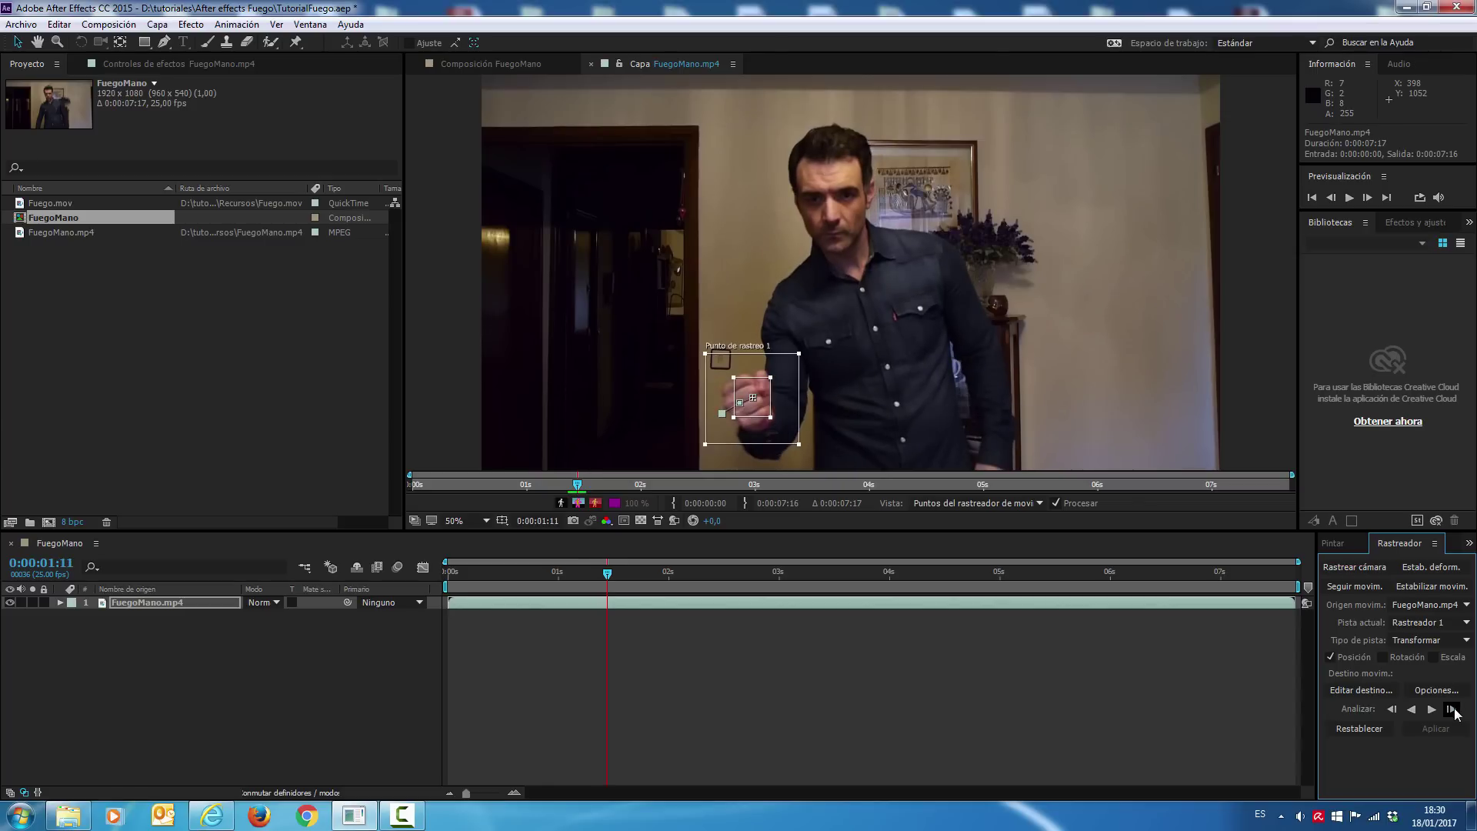
{"action": "left_click", "coordinate": [1452, 710]}
{"action": "left_click", "coordinate": [1452, 709]}
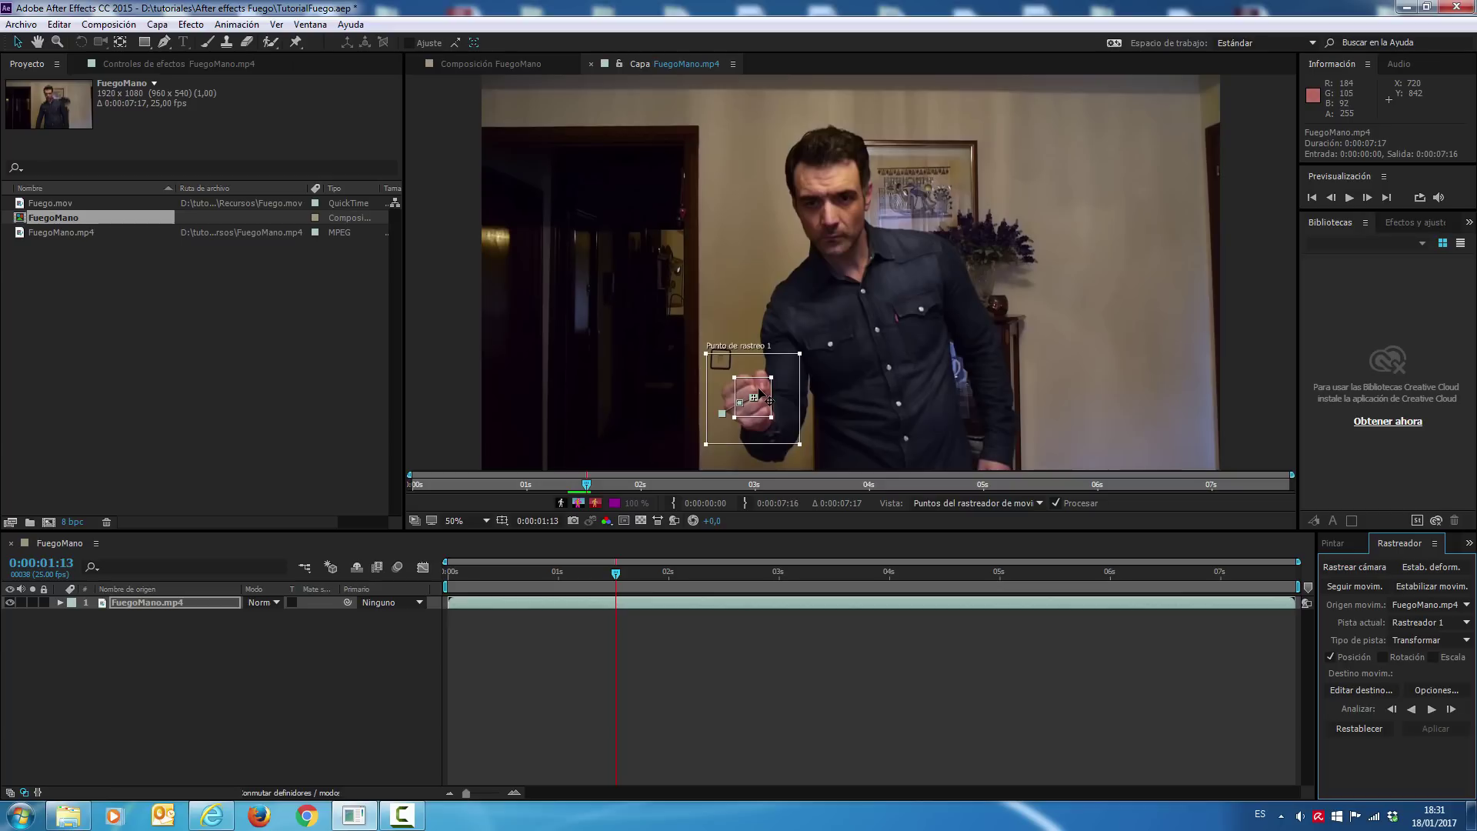
{"action": "left_click", "coordinate": [1431, 709]}
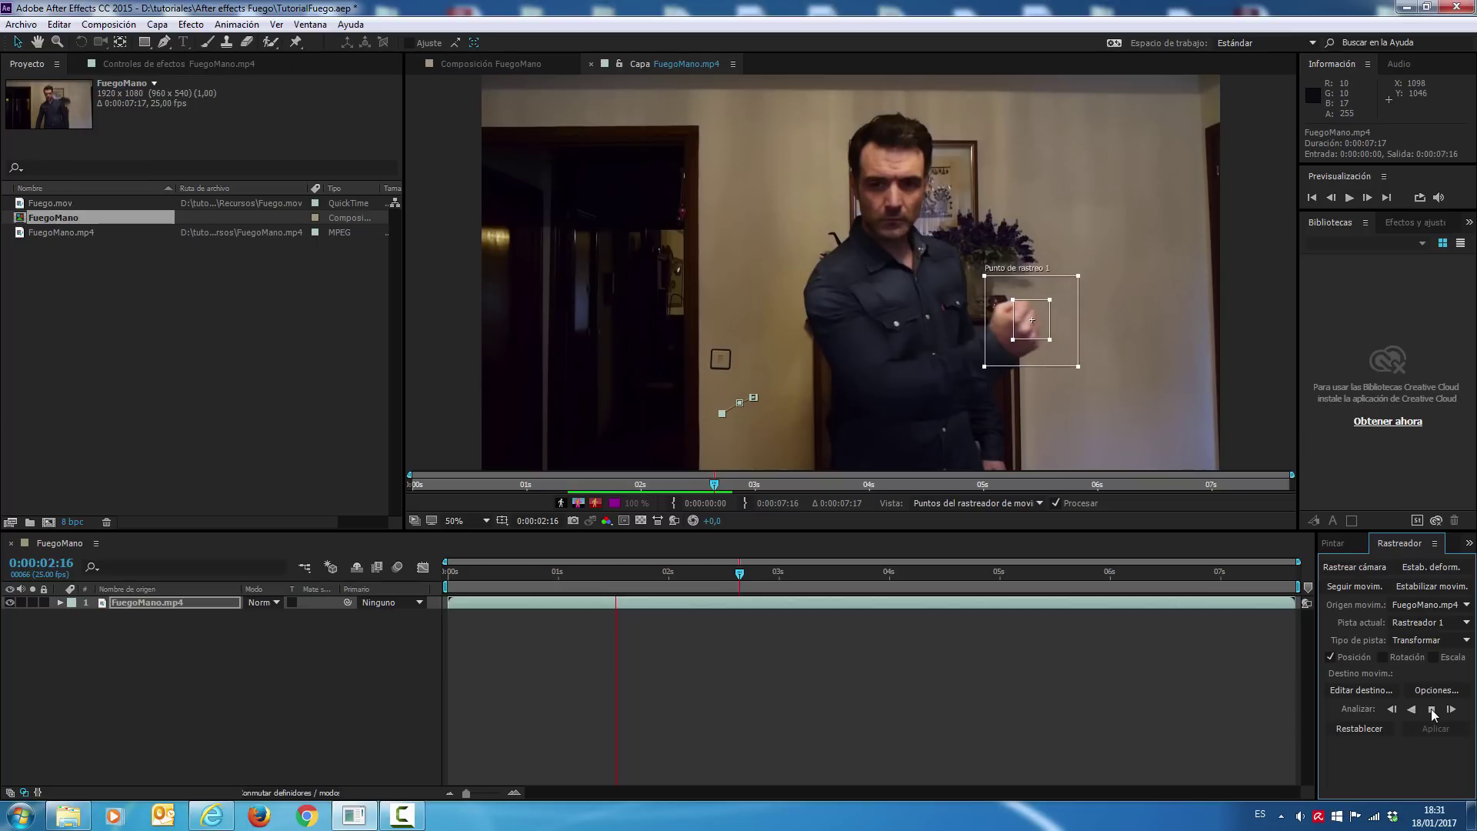
Drag the drifting track point back onto the fist twice, resuming forward analysis past 2:24
{"action": "left_click", "coordinate": [1432, 710]}
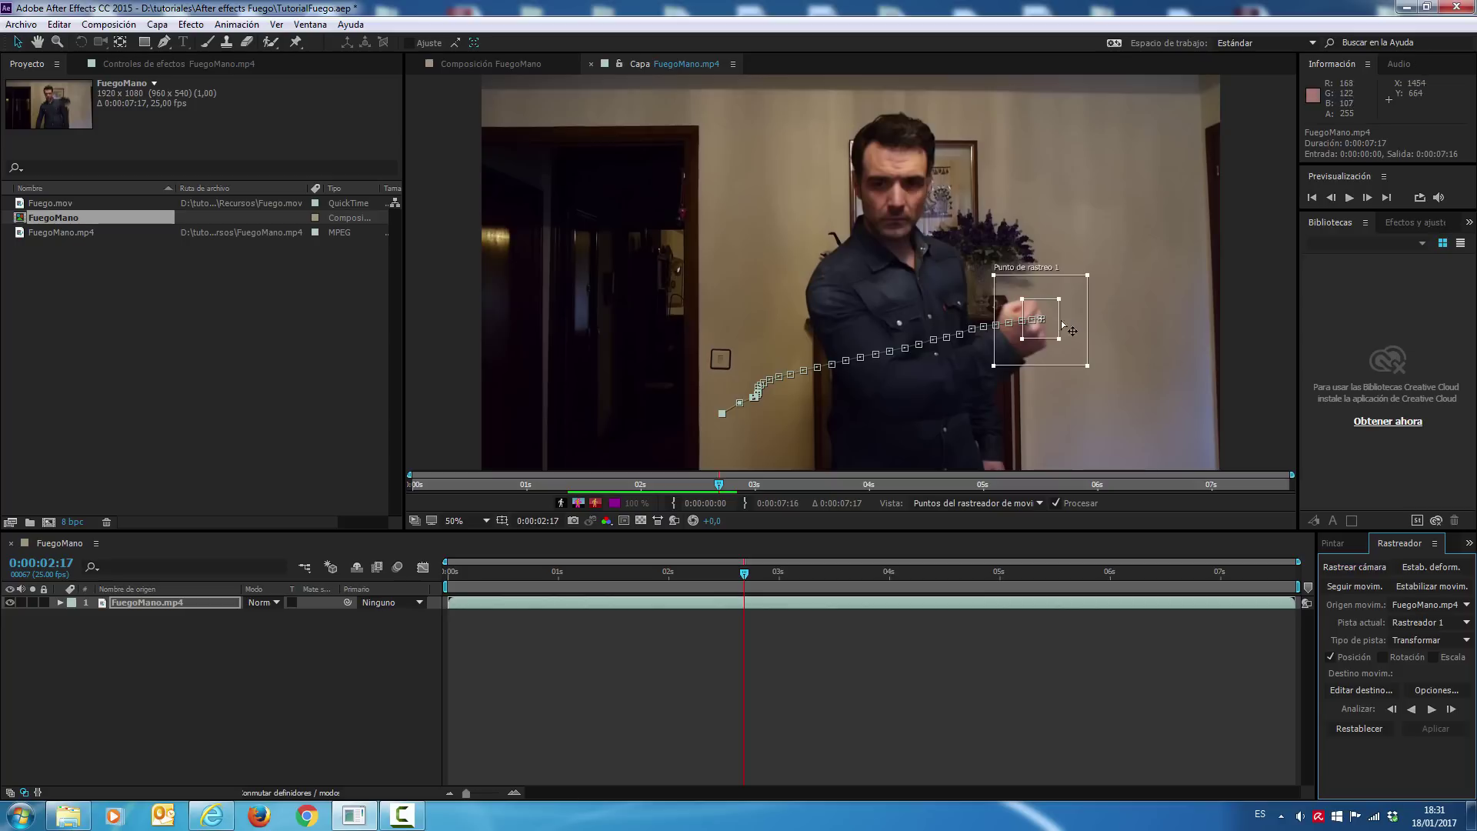
{"action": "left_click_drag", "start_coordinate": [1079, 319], "coordinate": [1072, 317]}
{"action": "left_click", "coordinate": [1433, 710]}
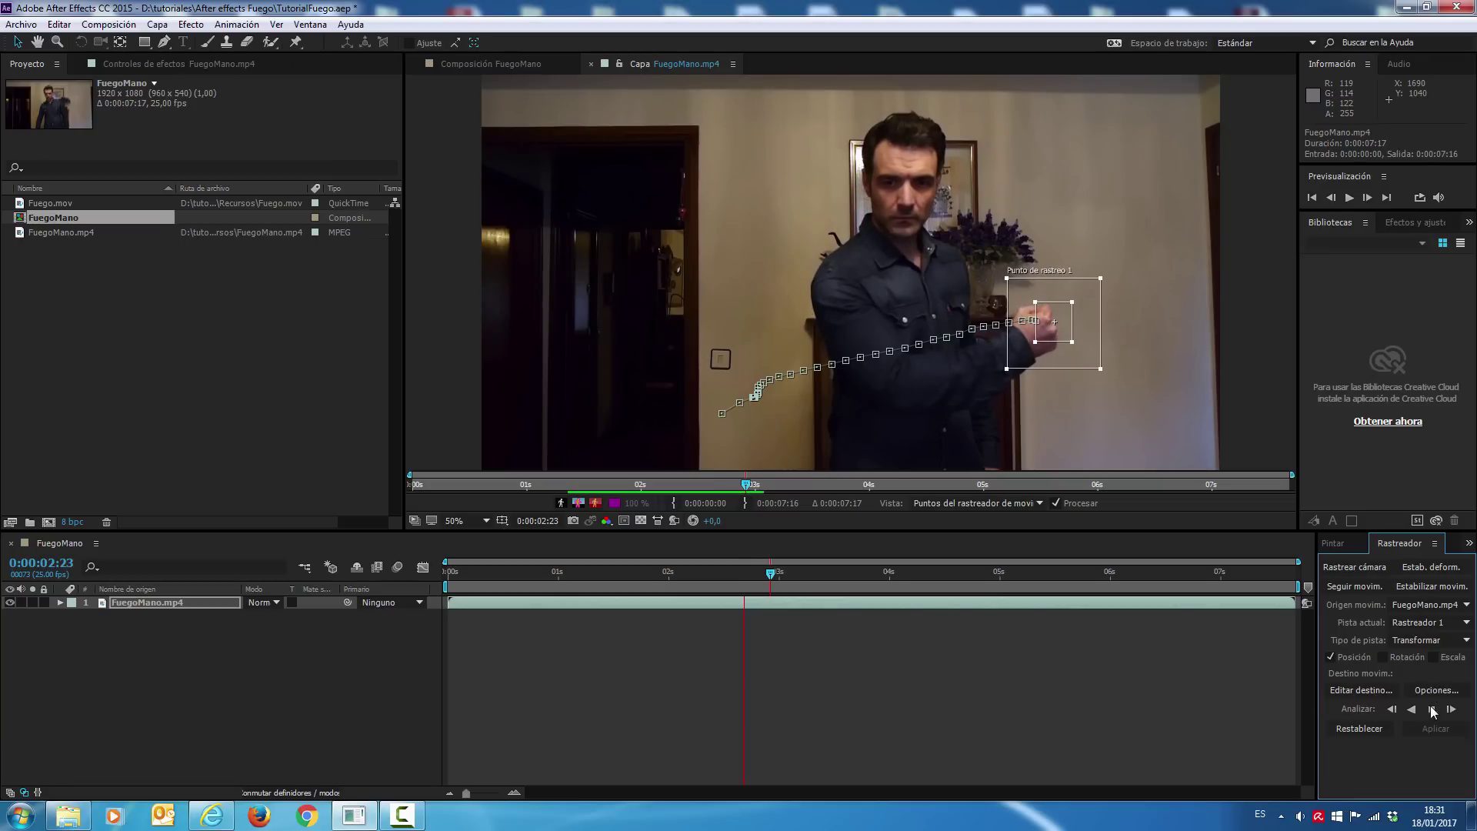
{"action": "left_click", "coordinate": [1431, 708]}
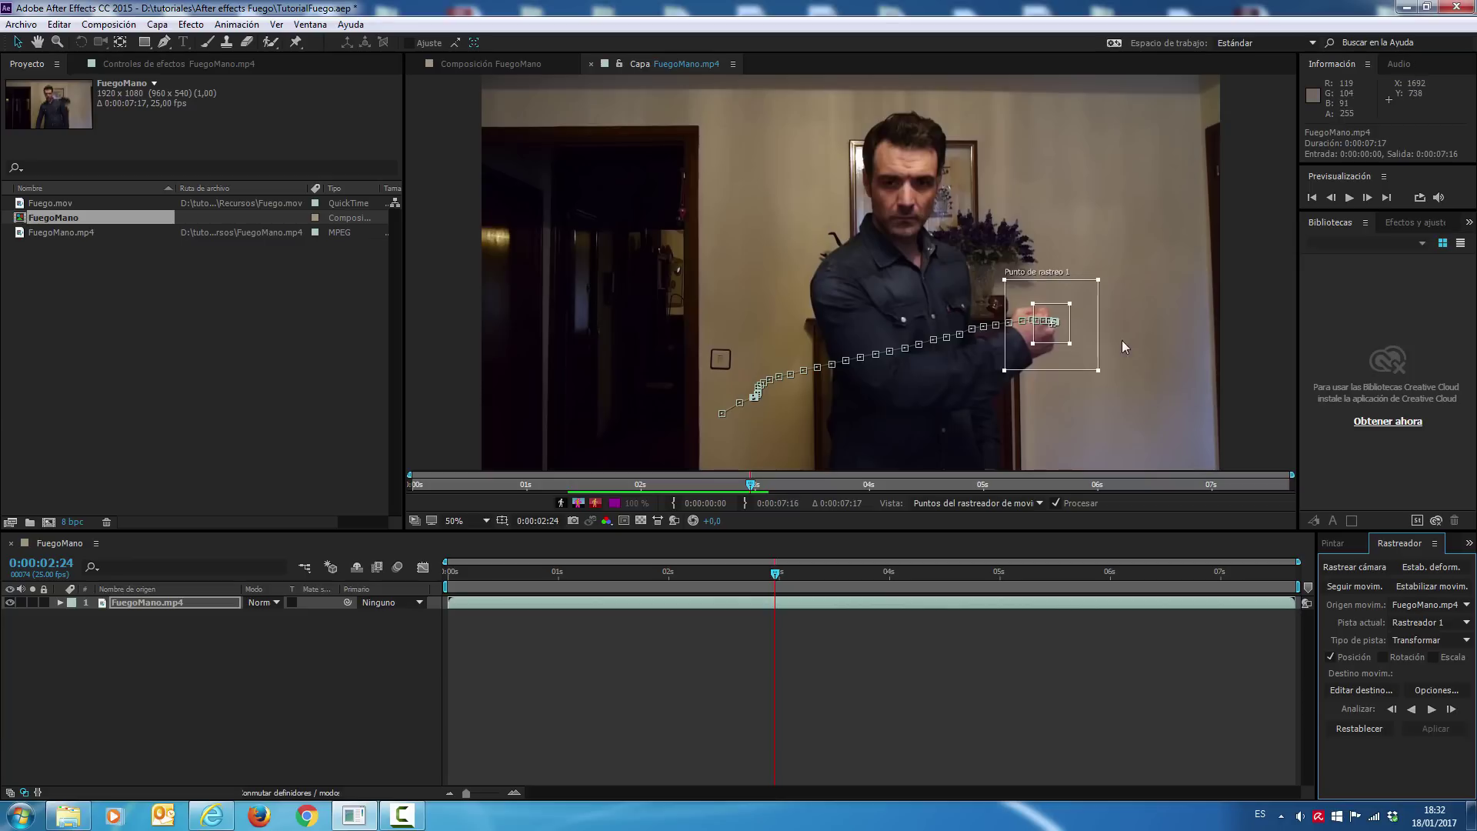
{"action": "left_click_drag", "start_coordinate": [1080, 319], "coordinate": [1044, 323]}
{"action": "left_click", "coordinate": [1431, 708]}
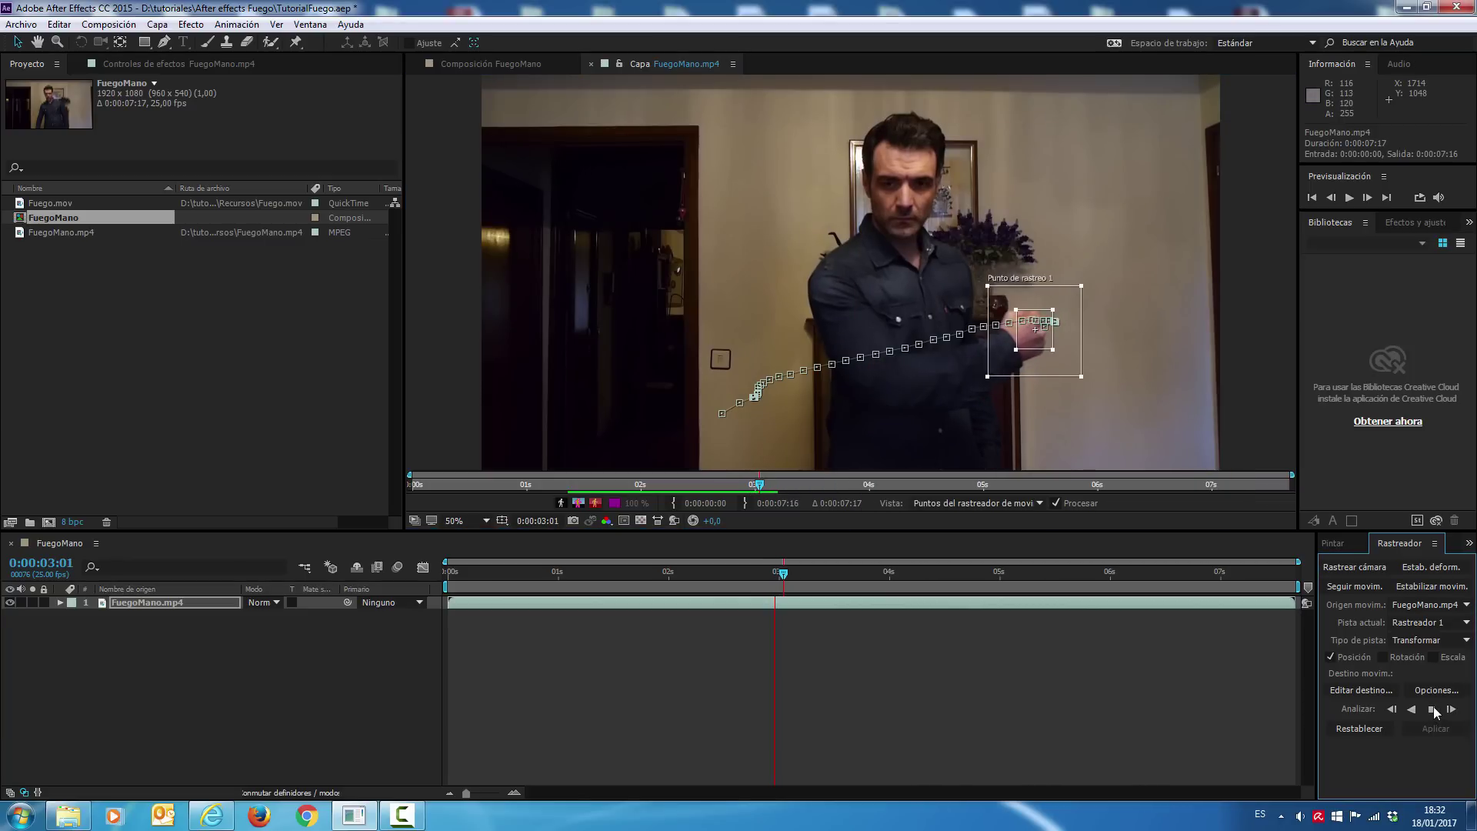
Realign the point at 3:03, track to 3:17, step back to 3:16, and select FuegoMano.mp4
{"action": "left_click", "coordinate": [1433, 709]}
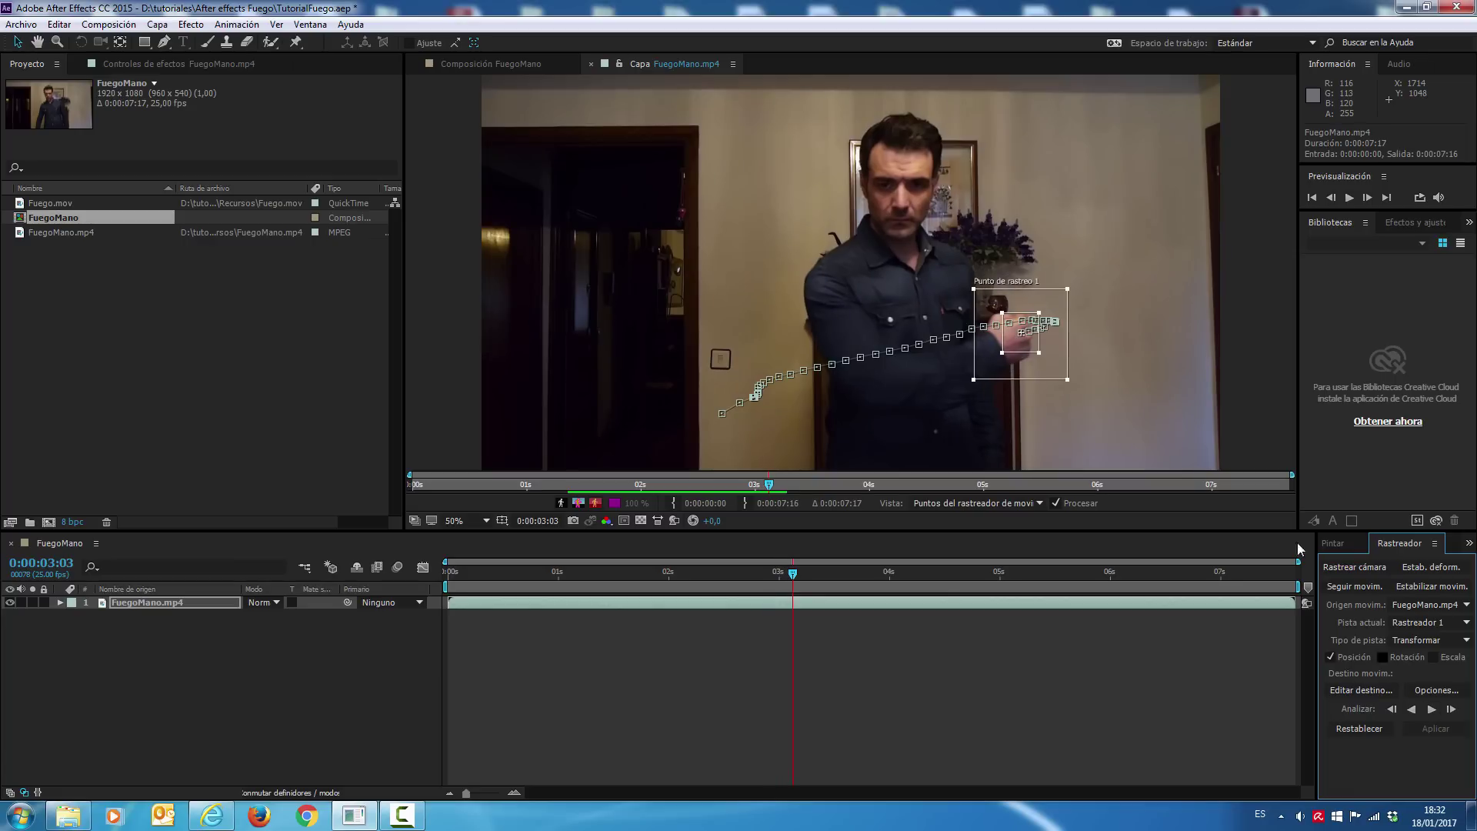
{"action": "left_click_drag", "start_coordinate": [1051, 345], "coordinate": [1049, 346]}
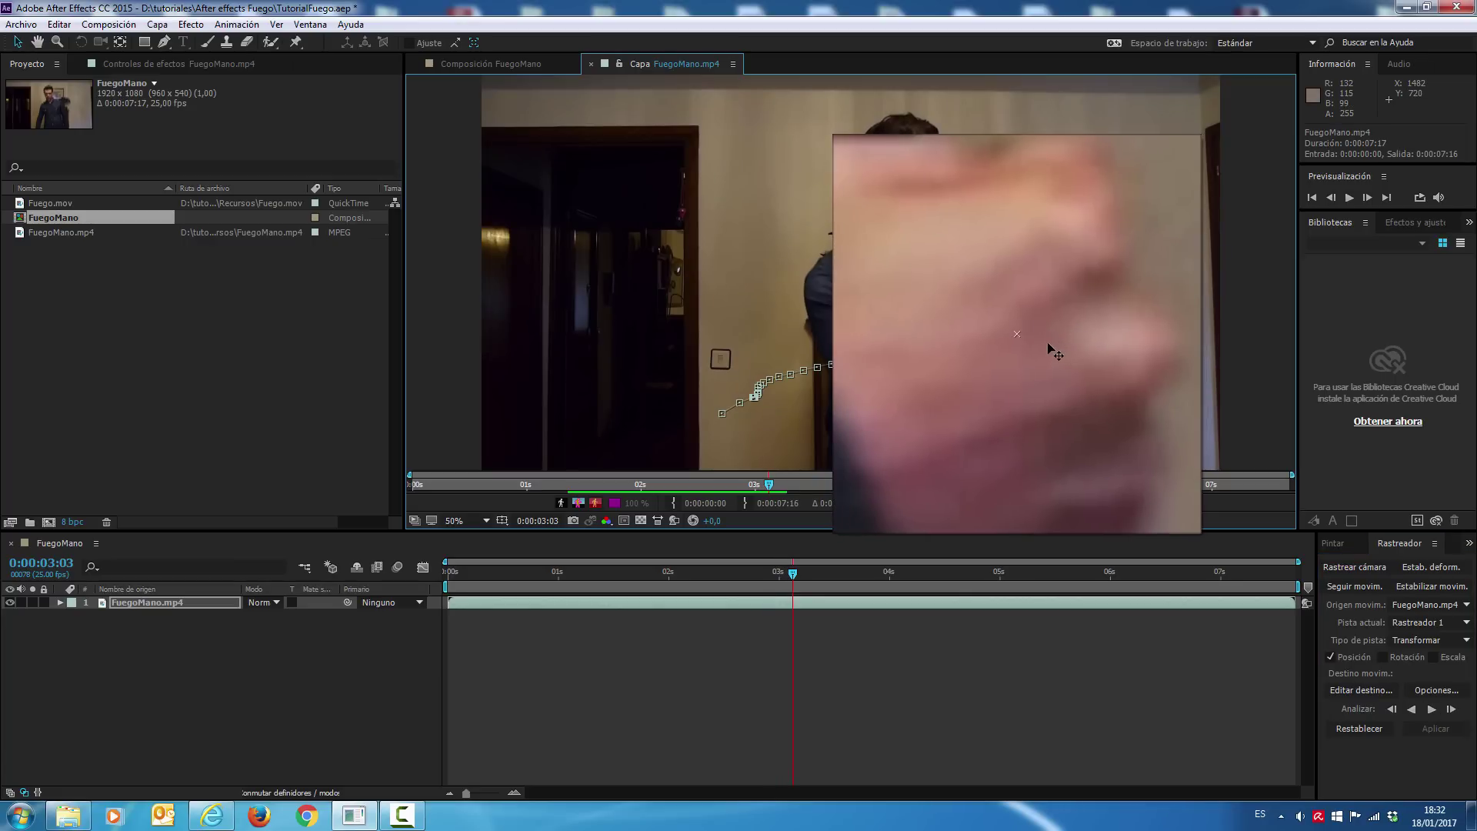
{"action": "left_click", "coordinate": [1431, 708]}
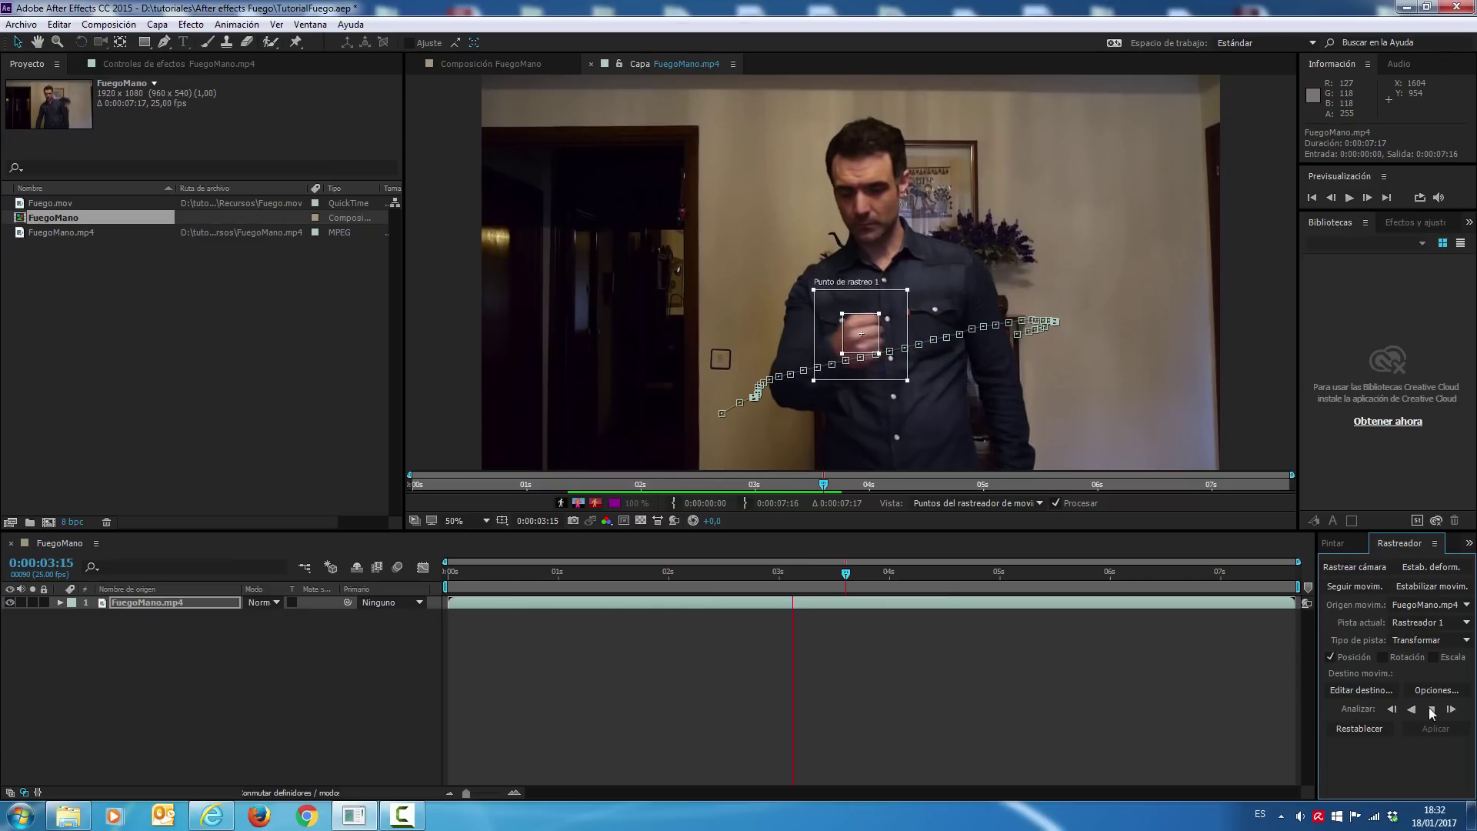
{"action": "left_click", "coordinate": [1432, 712]}
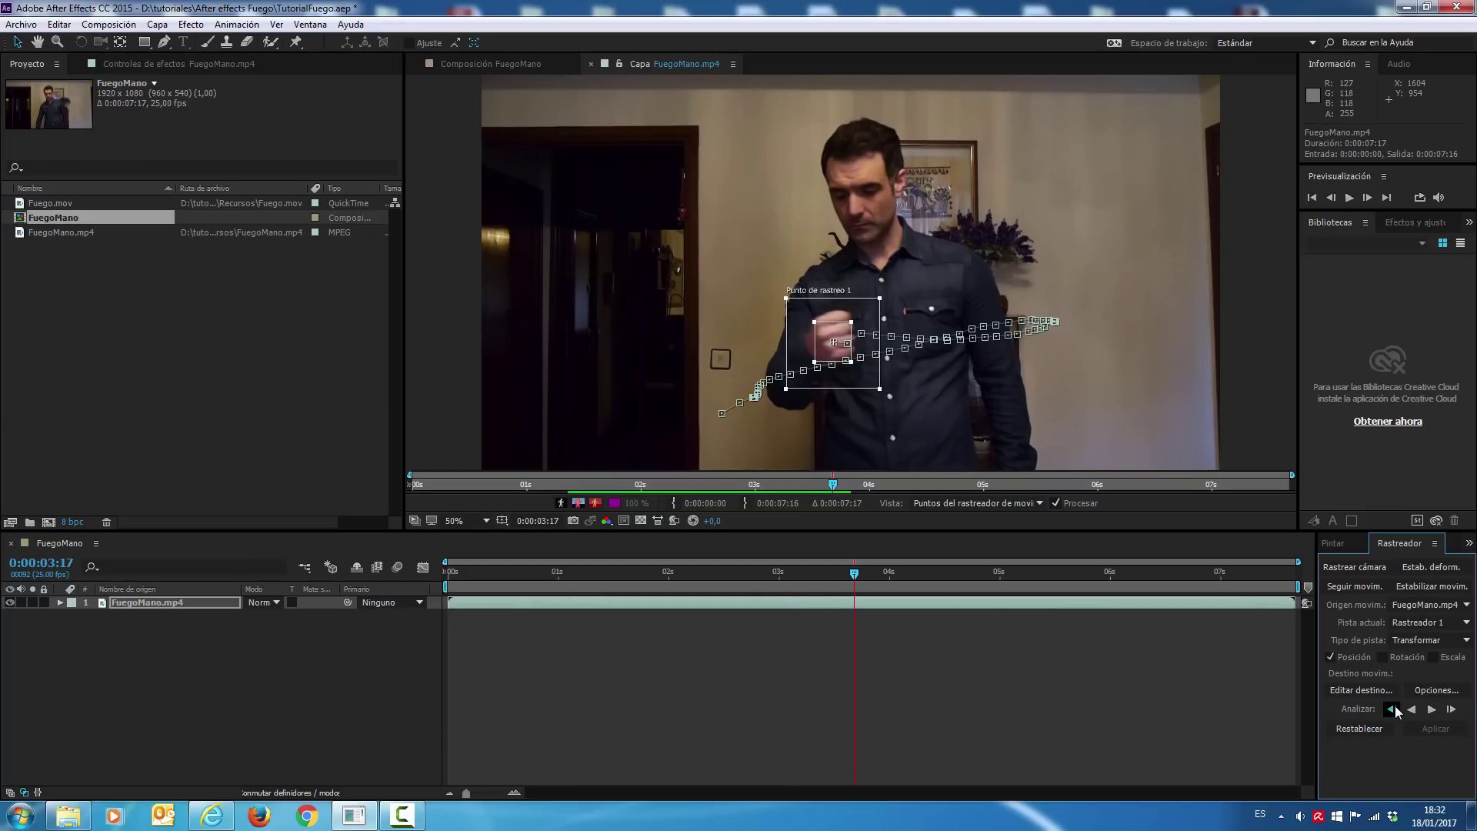
{"action": "left_click", "coordinate": [1392, 709]}
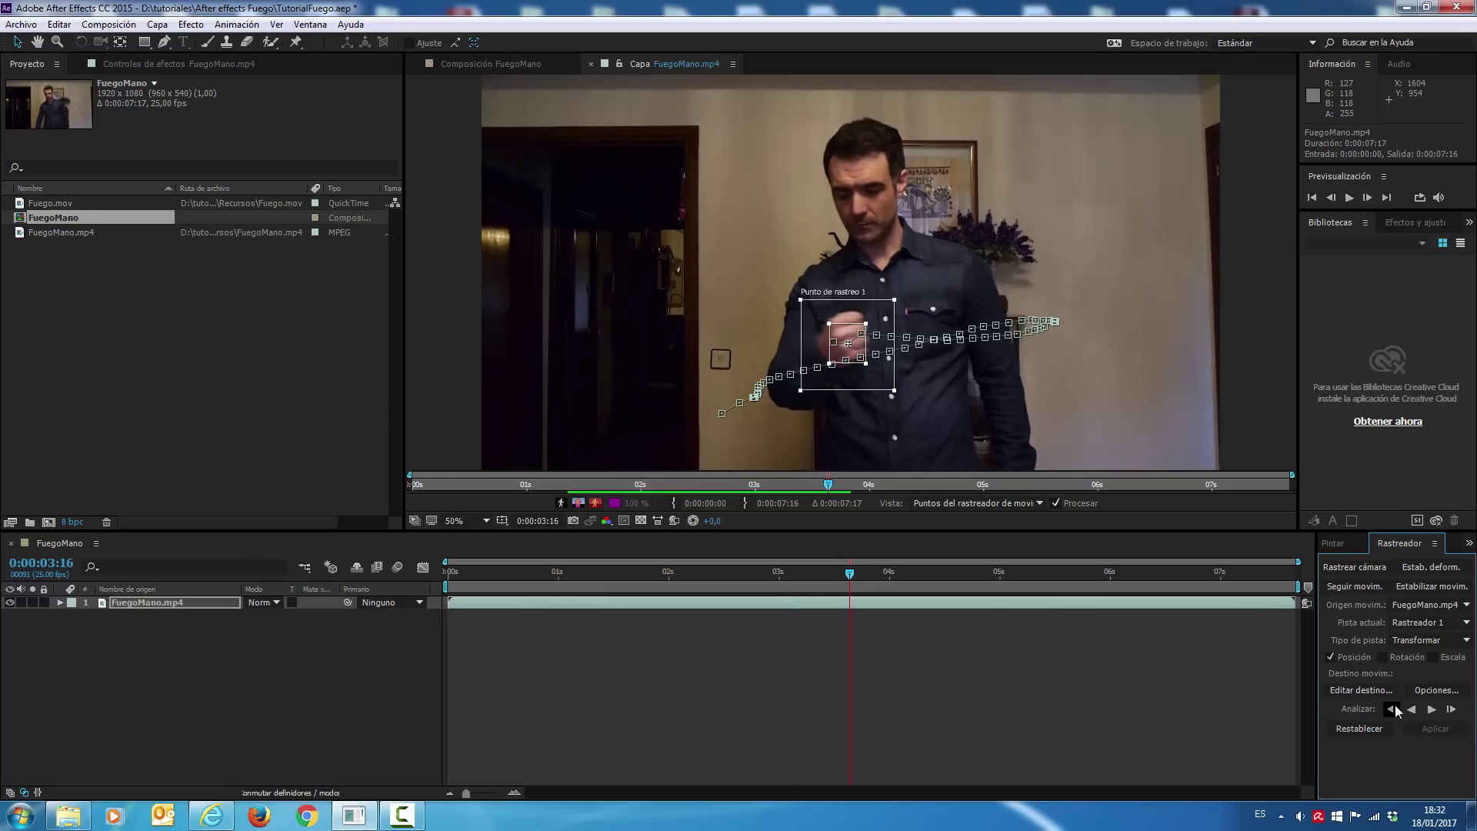
{"action": "left_click", "coordinate": [168, 601]}
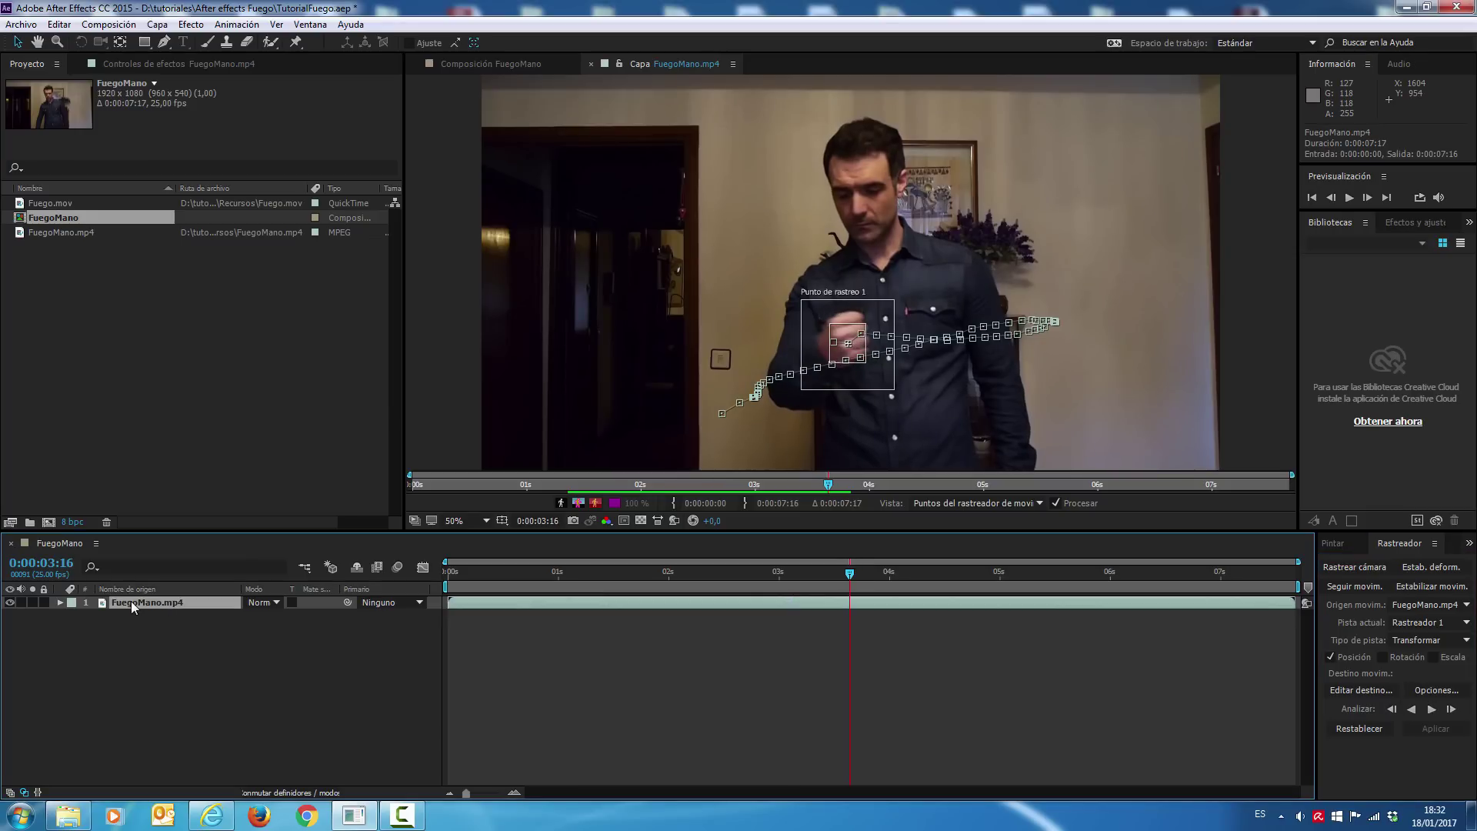
Reveal tracker keyframes with U, zoom the timeline to 3:16, and delete the faulty 3:16 keyframes
{"action": "key", "text": "u"}
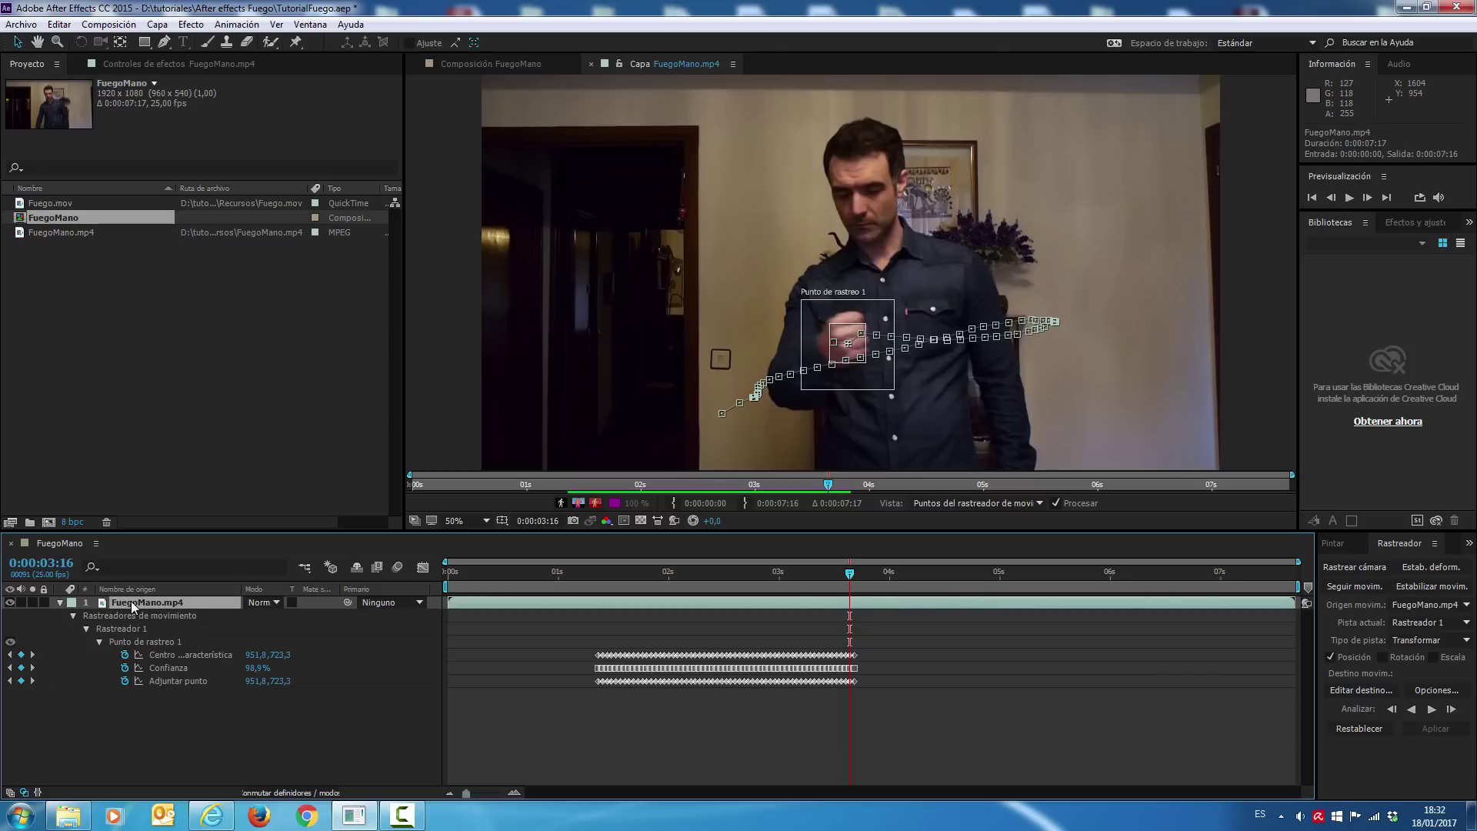
{"action": "left_click_drag", "start_coordinate": [467, 792], "coordinate": [486, 791]}
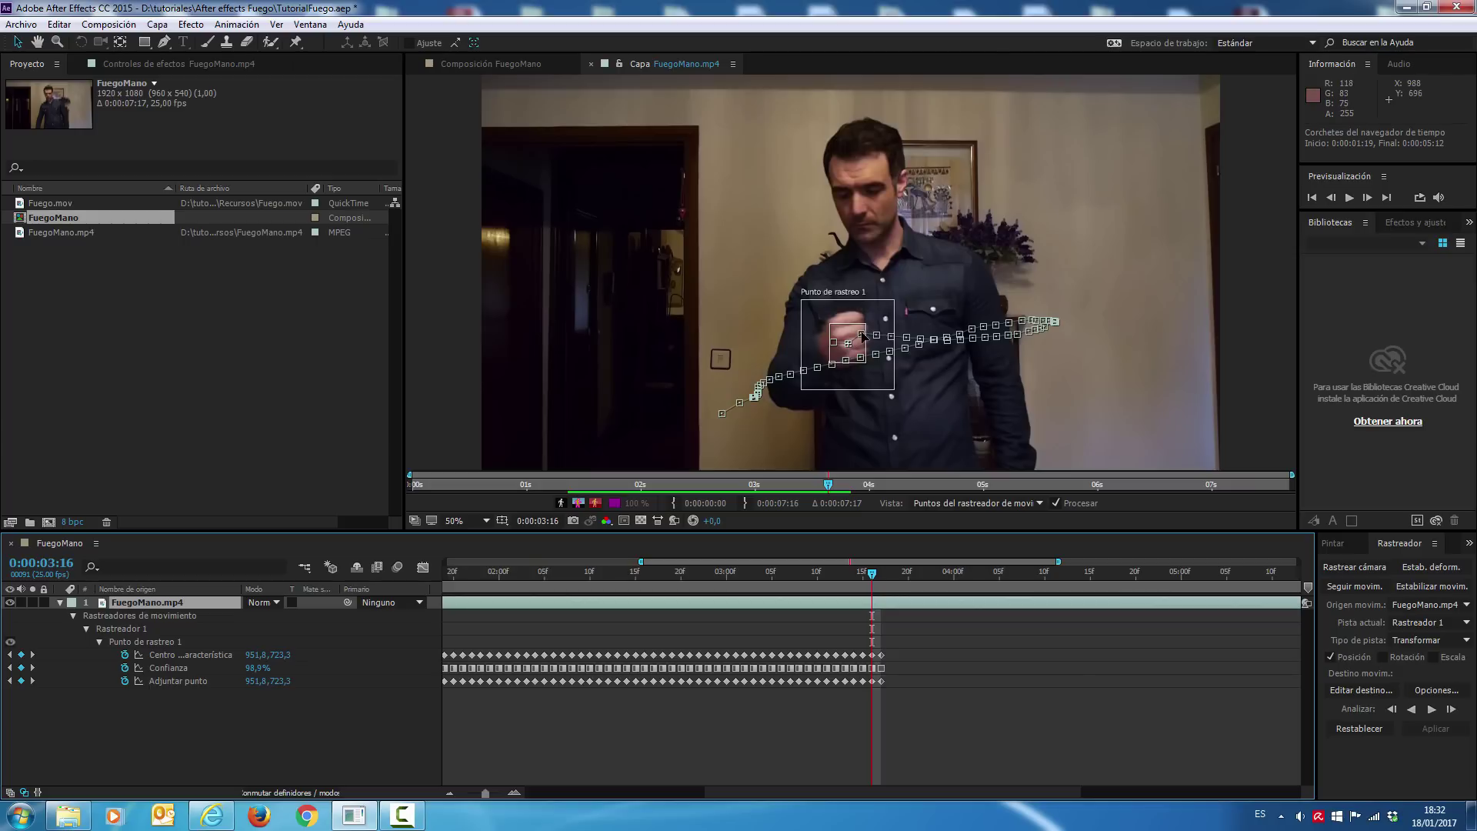
{"action": "left_click_drag", "start_coordinate": [871, 576], "coordinate": [862, 577]}
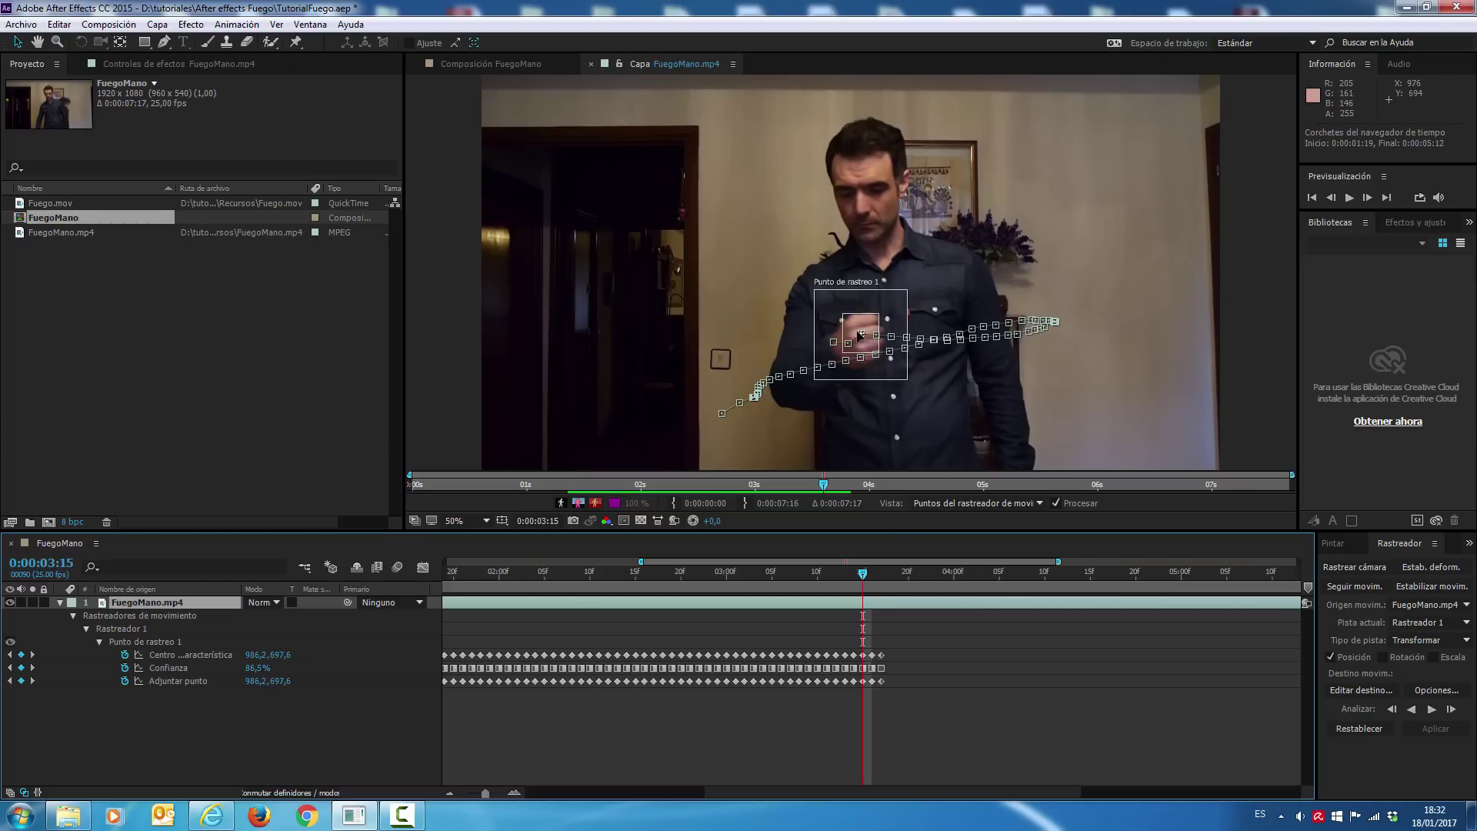
{"action": "left_click_drag", "start_coordinate": [865, 576], "coordinate": [872, 575]}
{"action": "left_click", "coordinate": [846, 338]}
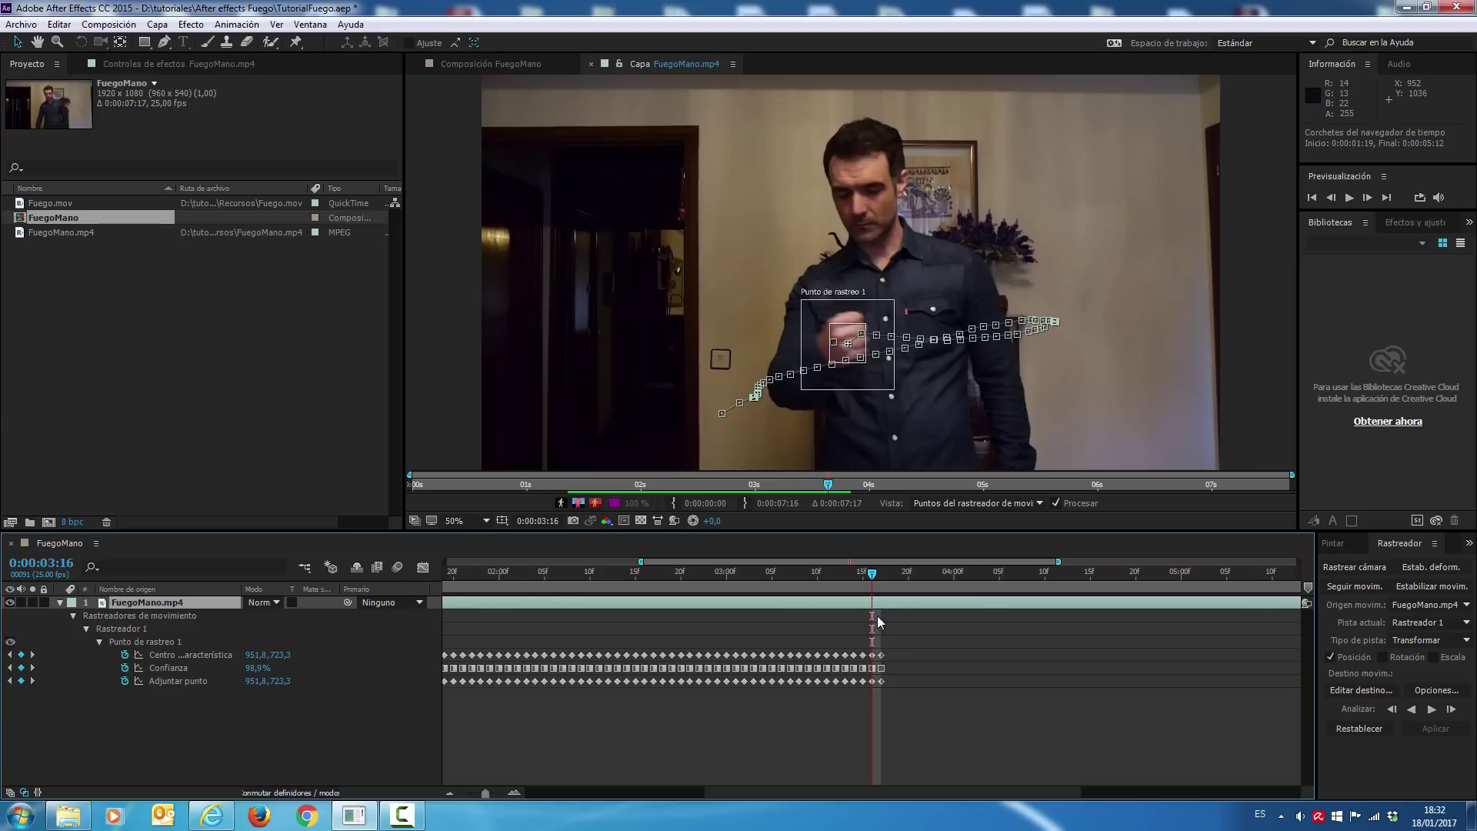
{"action": "left_click_drag", "start_coordinate": [894, 644], "coordinate": [875, 695]}
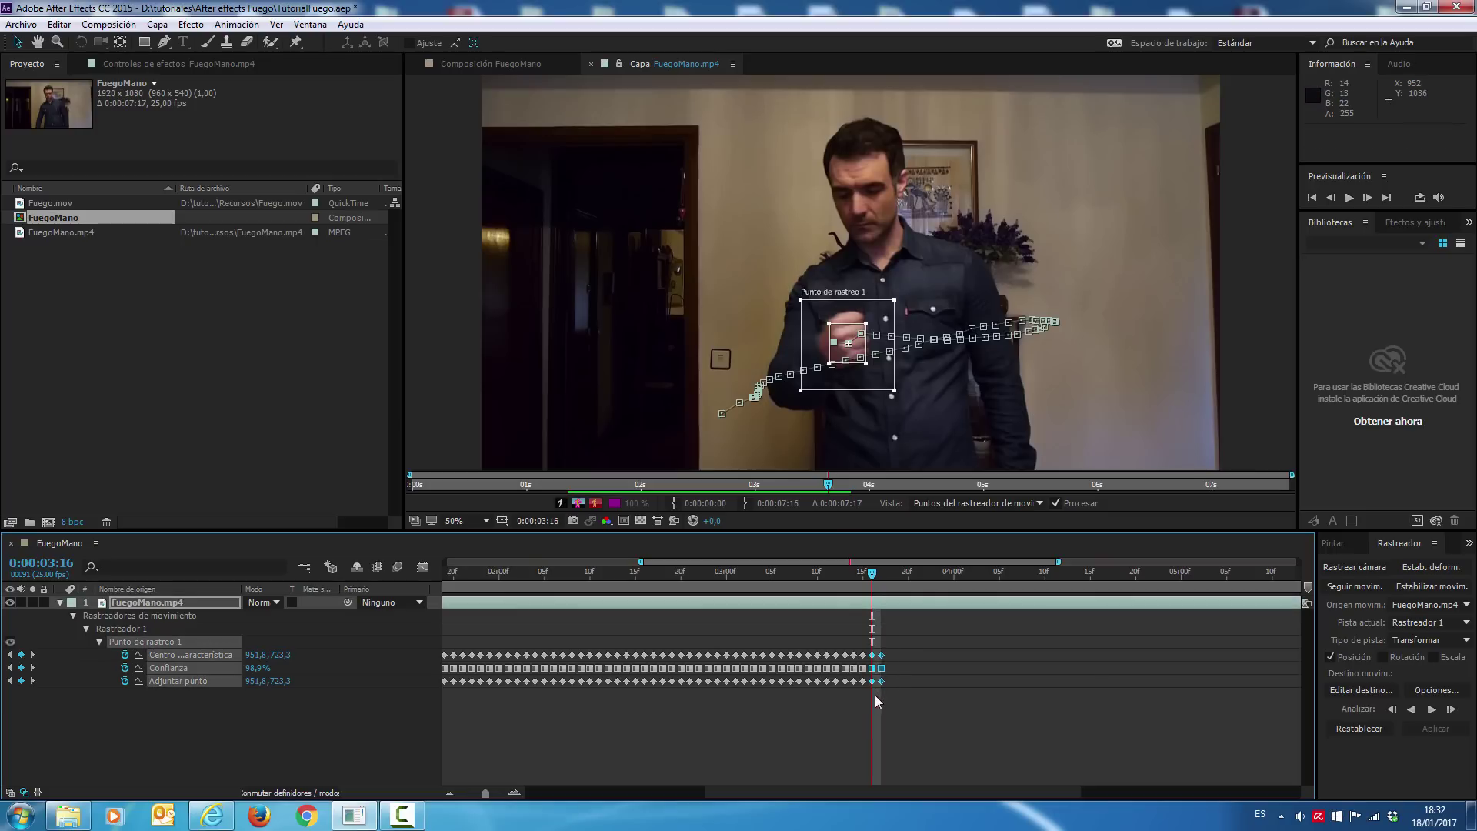
{"action": "key", "text": "Delete"}
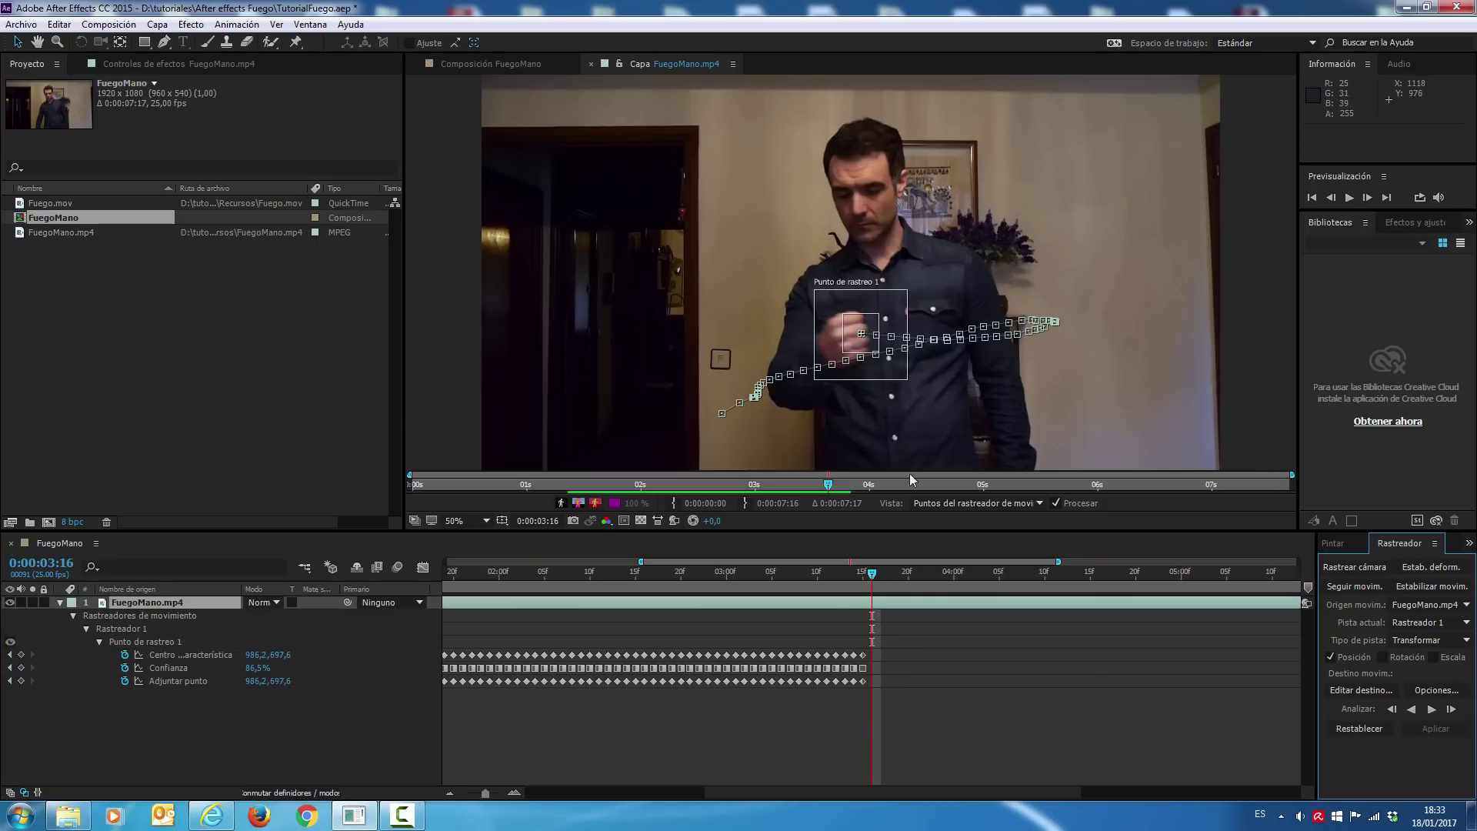
From 0:00:03:15, re-analyse Track Point 1 one frame at a time through 0:00:03:19
{"action": "left_click", "coordinate": [863, 575]}
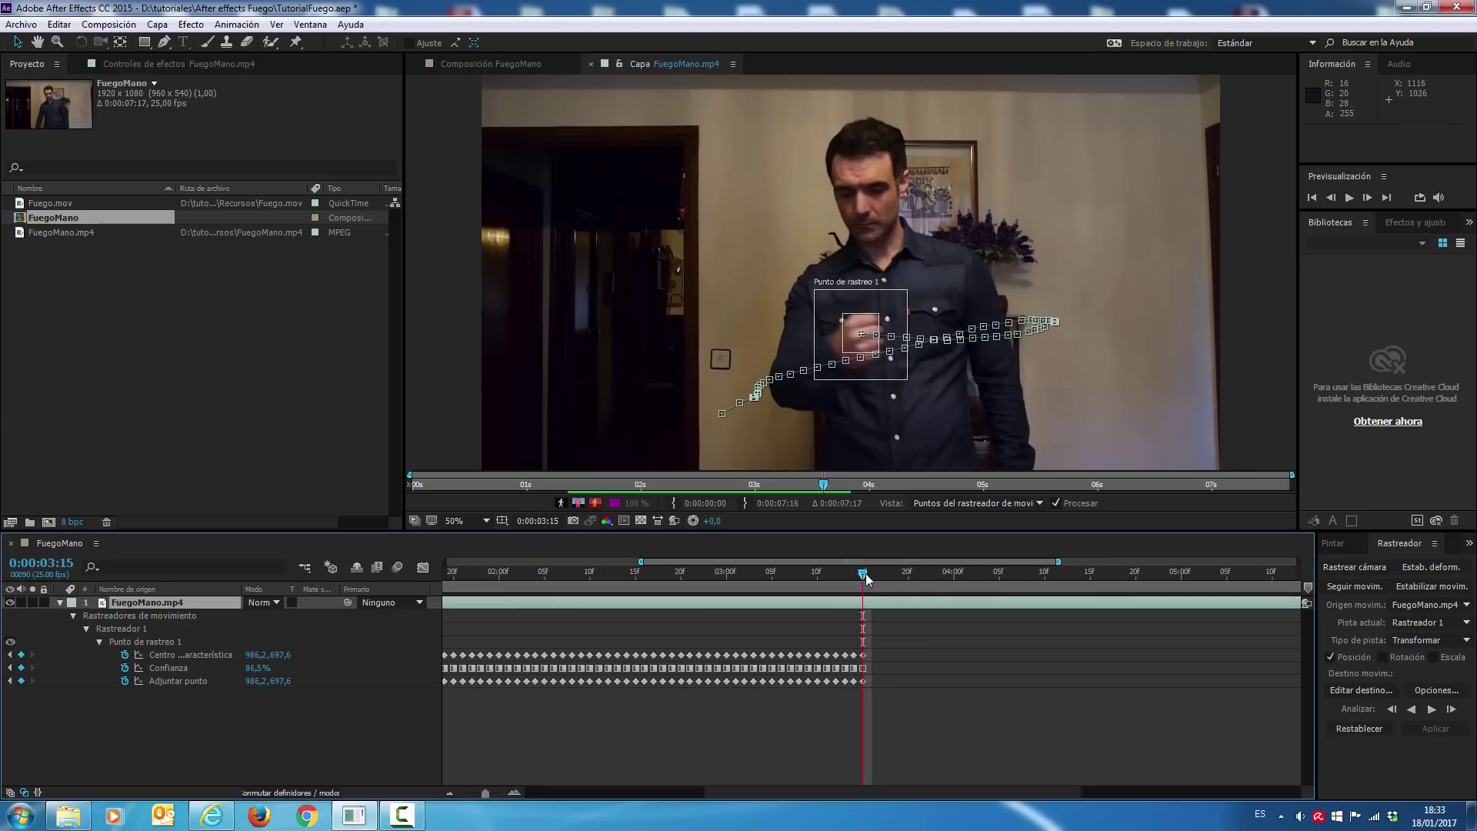
{"action": "left_click", "coordinate": [1451, 709]}
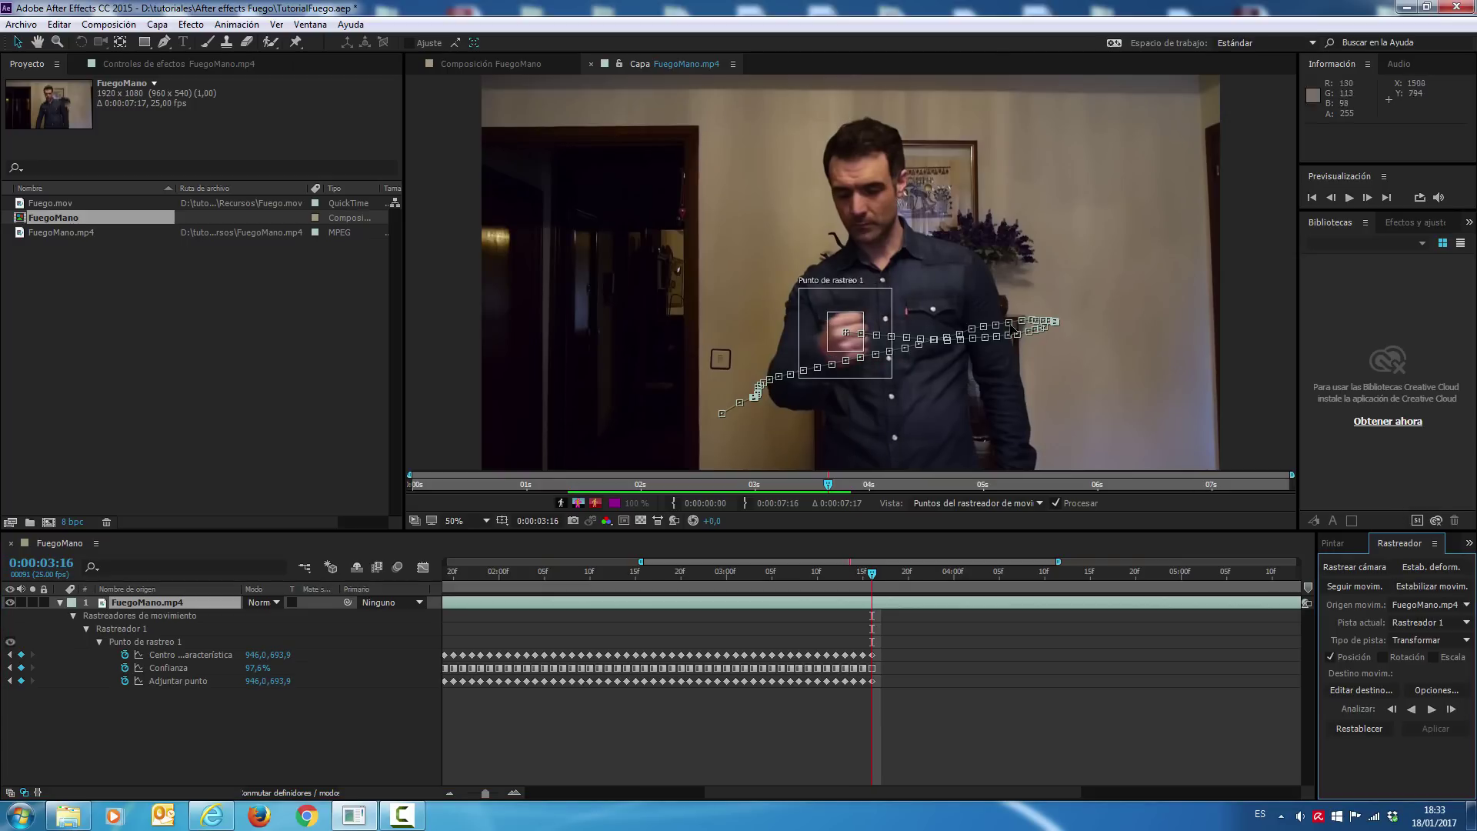
{"action": "left_click", "coordinate": [1452, 709]}
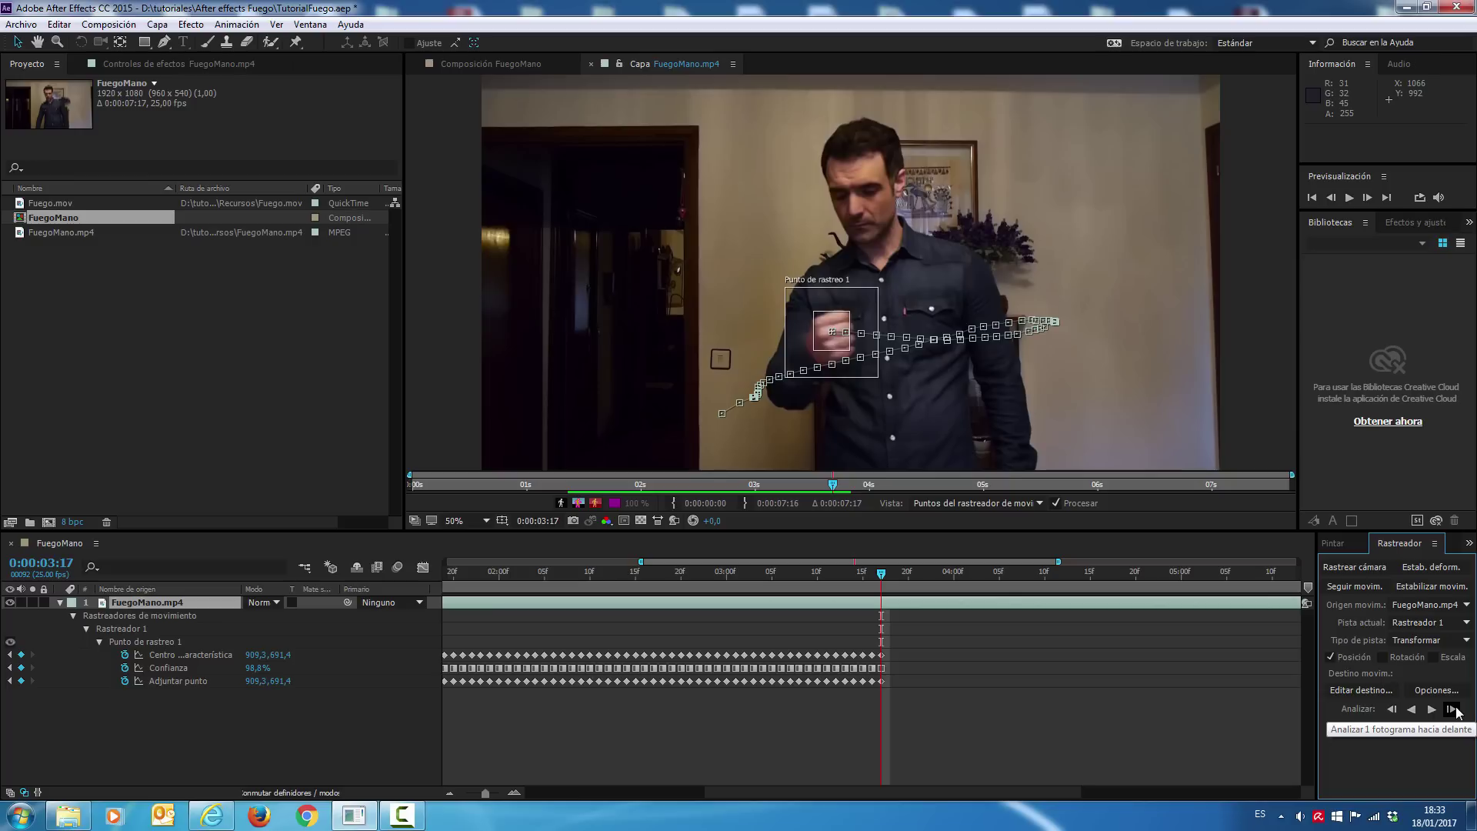
{"action": "left_click", "coordinate": [1453, 709]}
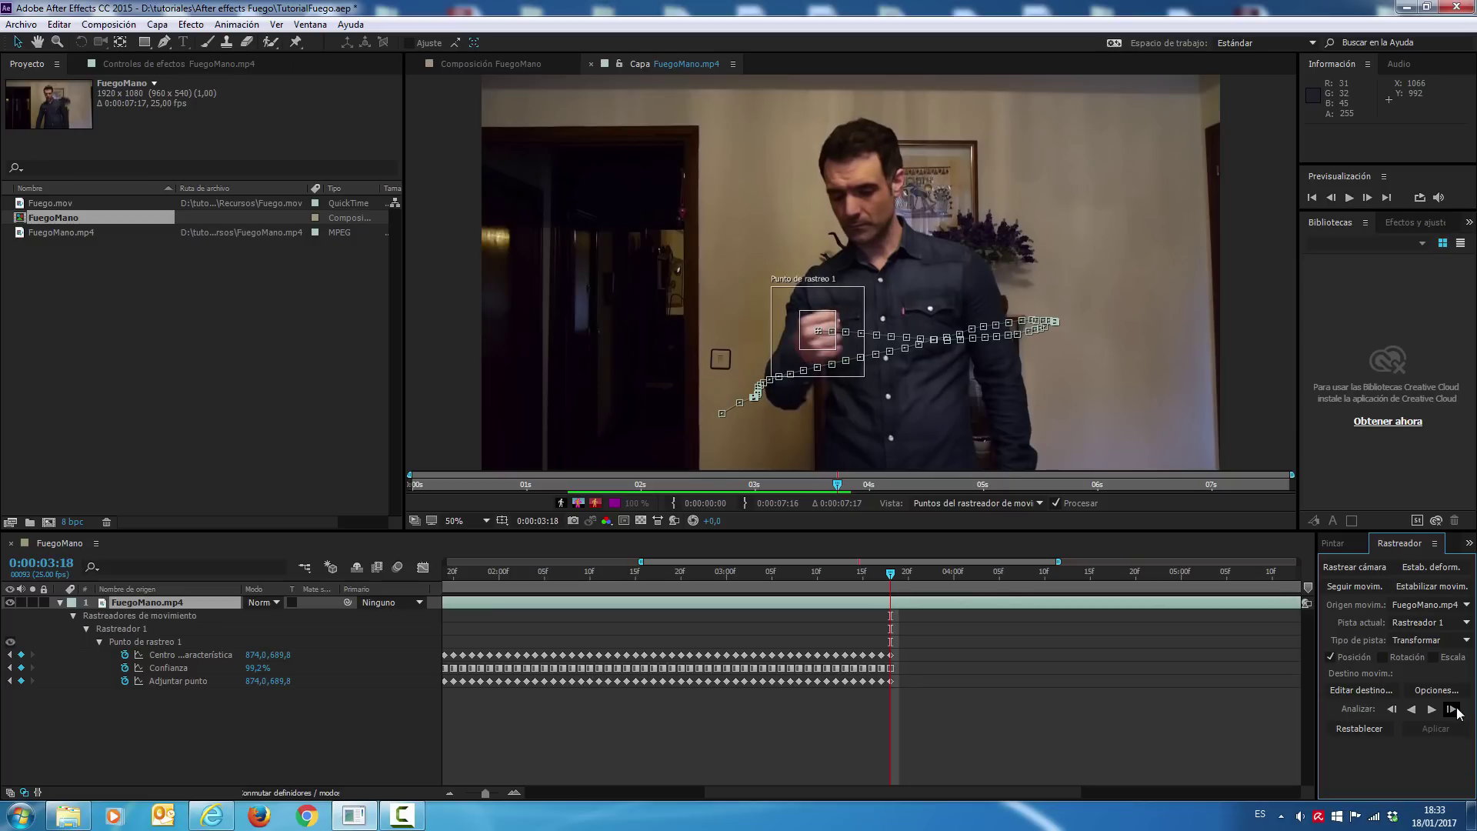
{"action": "left_click", "coordinate": [1452, 709]}
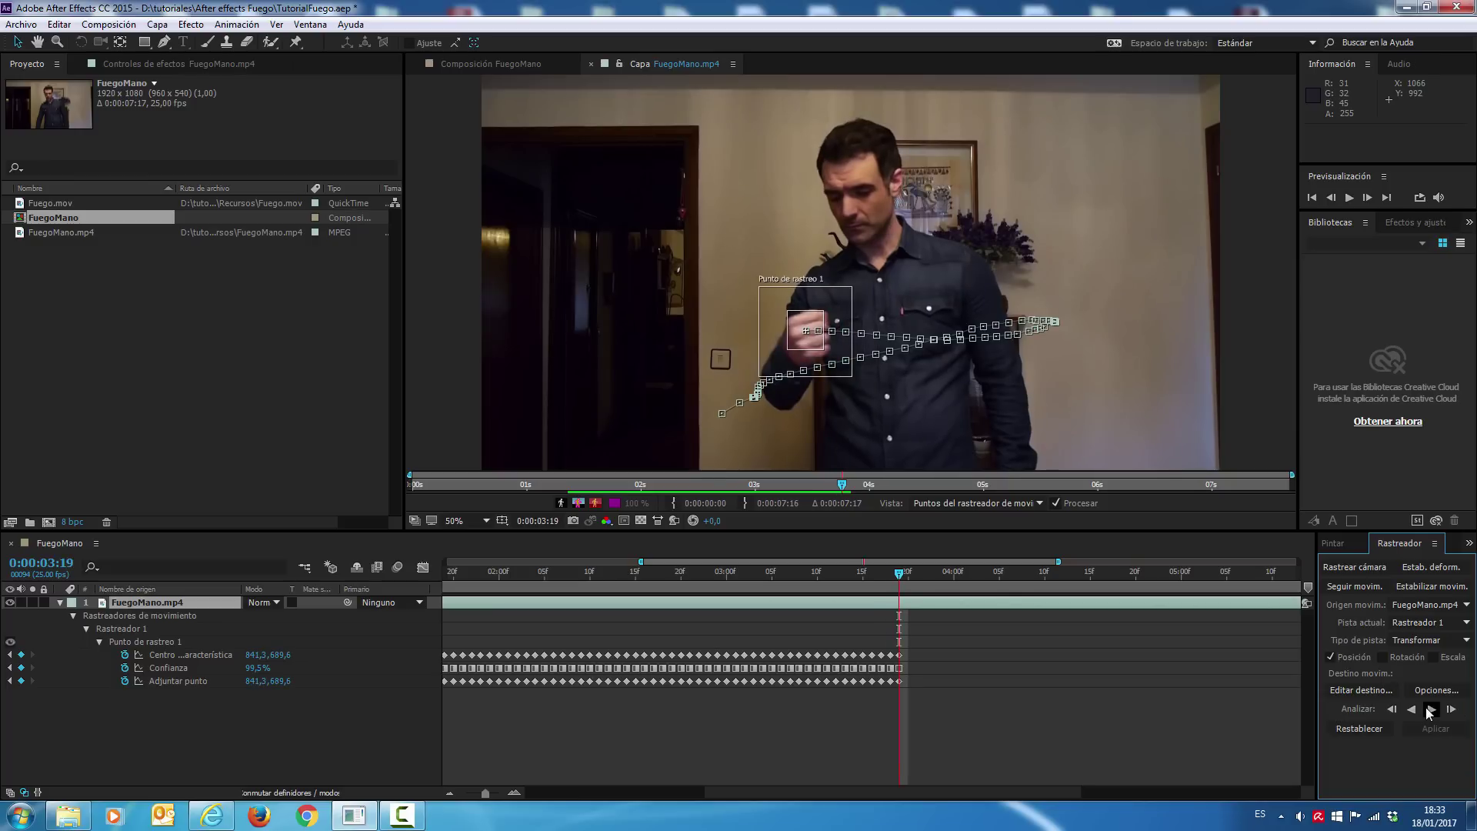
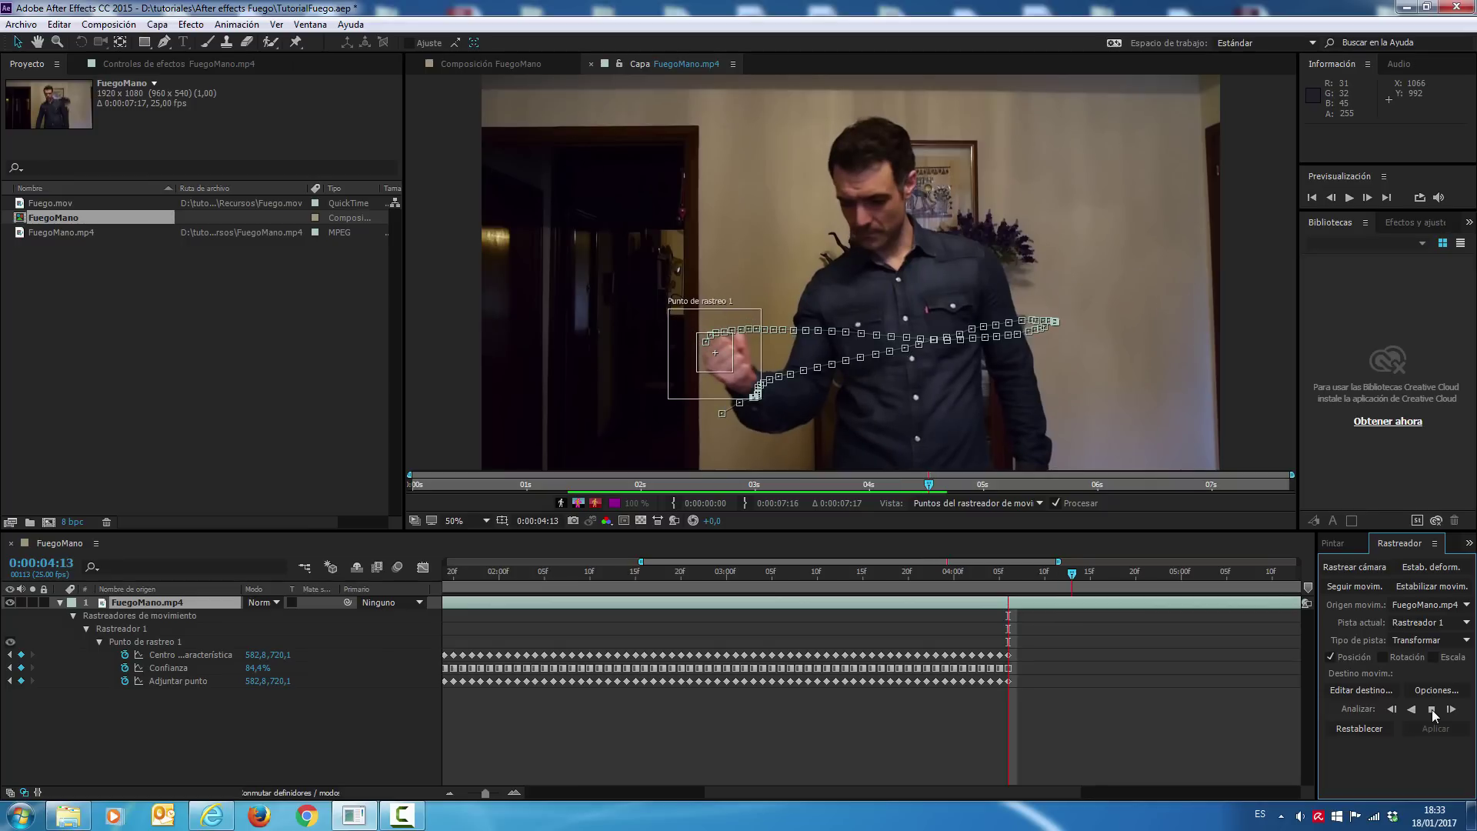
Stop the analysis, return to 0:00:04:13 and re-center Track Point 1 on the hand
{"action": "left_click", "coordinate": [1431, 709]}
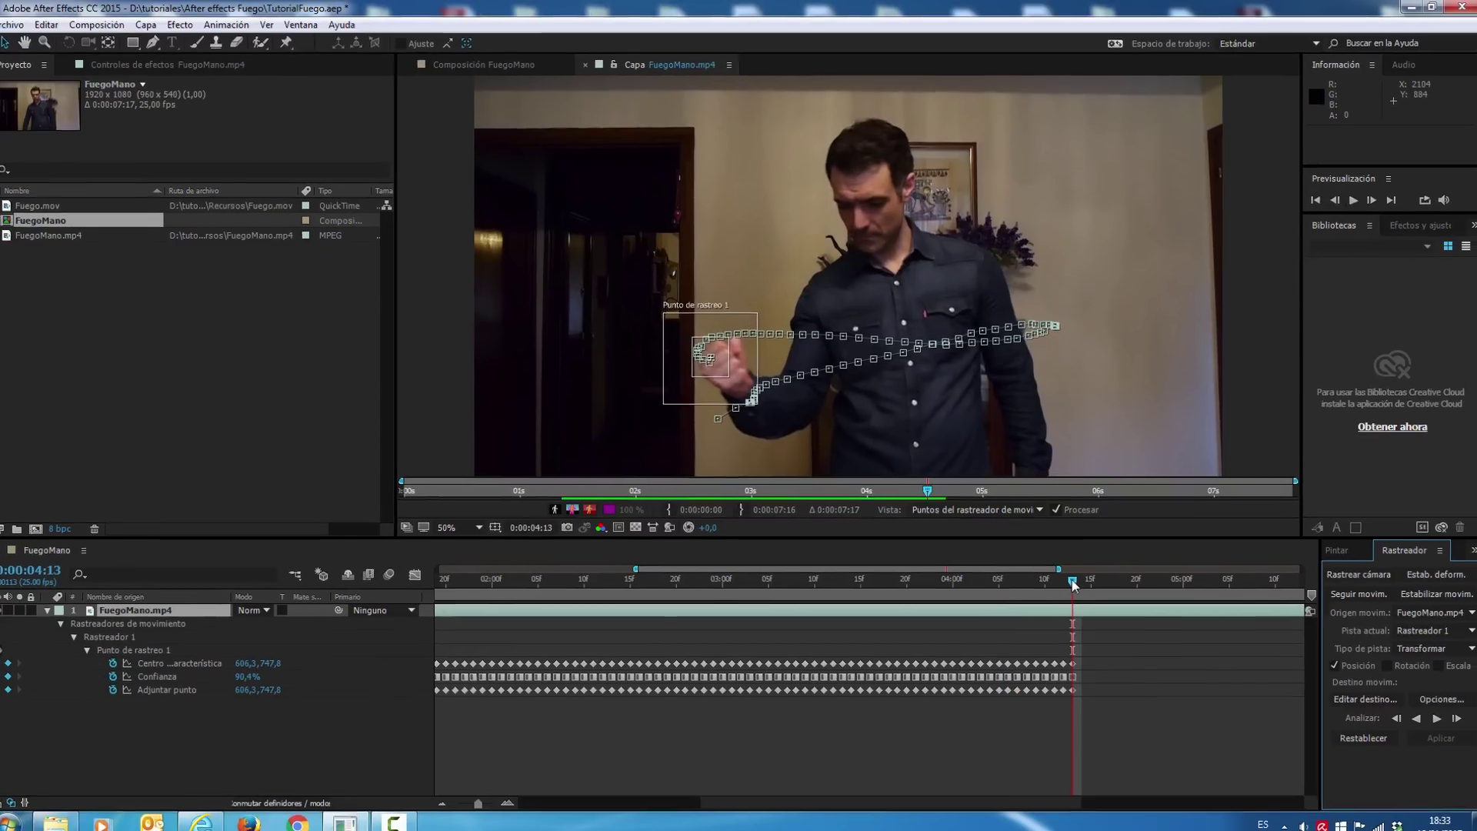
{"action": "left_click_drag", "start_coordinate": [1071, 573], "coordinate": [1063, 577]}
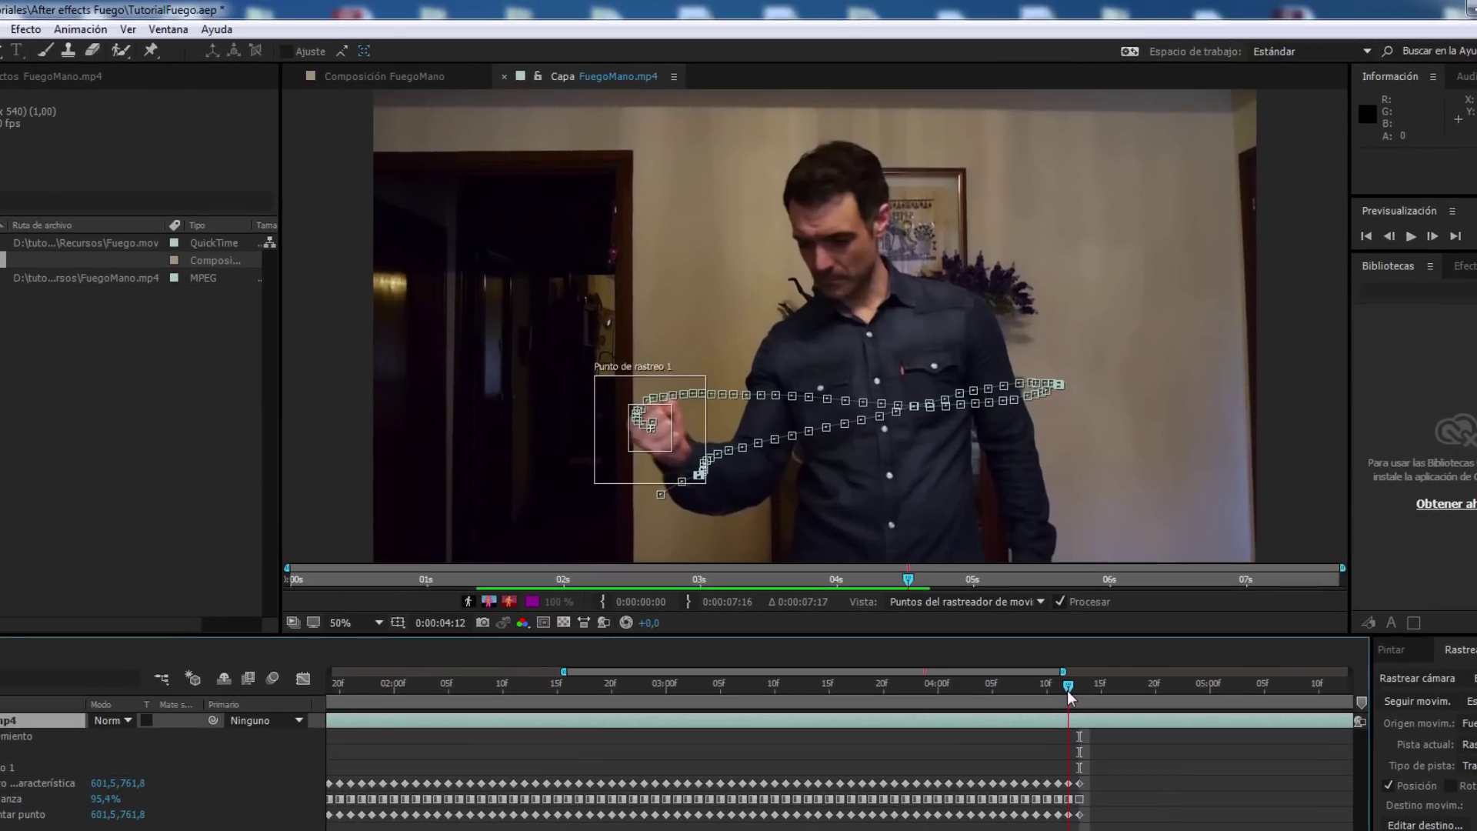
{"action": "left_click_drag", "start_coordinate": [1068, 691], "coordinate": [1074, 697]}
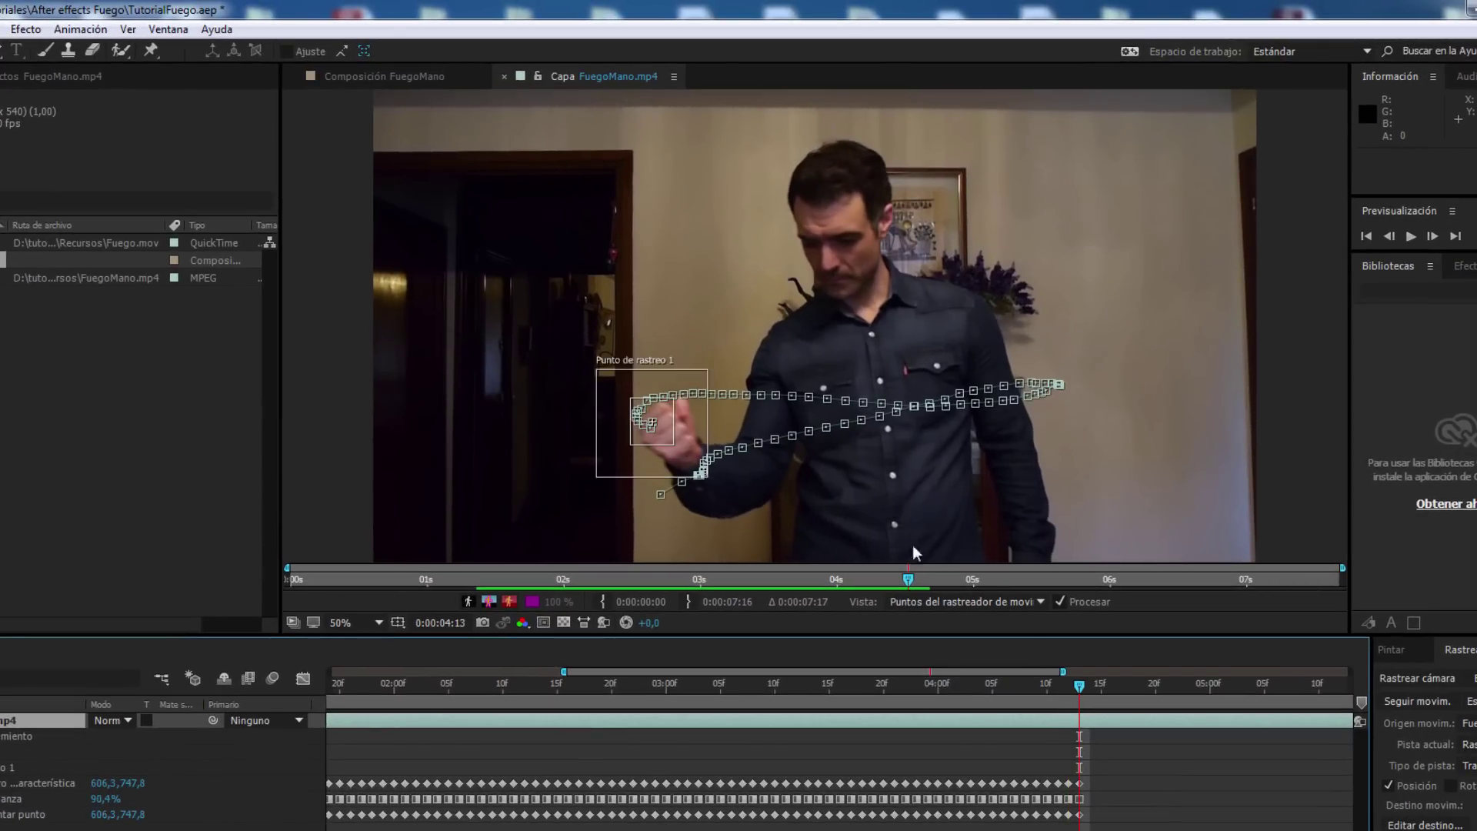
{"action": "left_click_drag", "start_coordinate": [695, 426], "coordinate": [713, 434]}
{"action": "left_click_drag", "start_coordinate": [1082, 686], "coordinate": [1078, 687]}
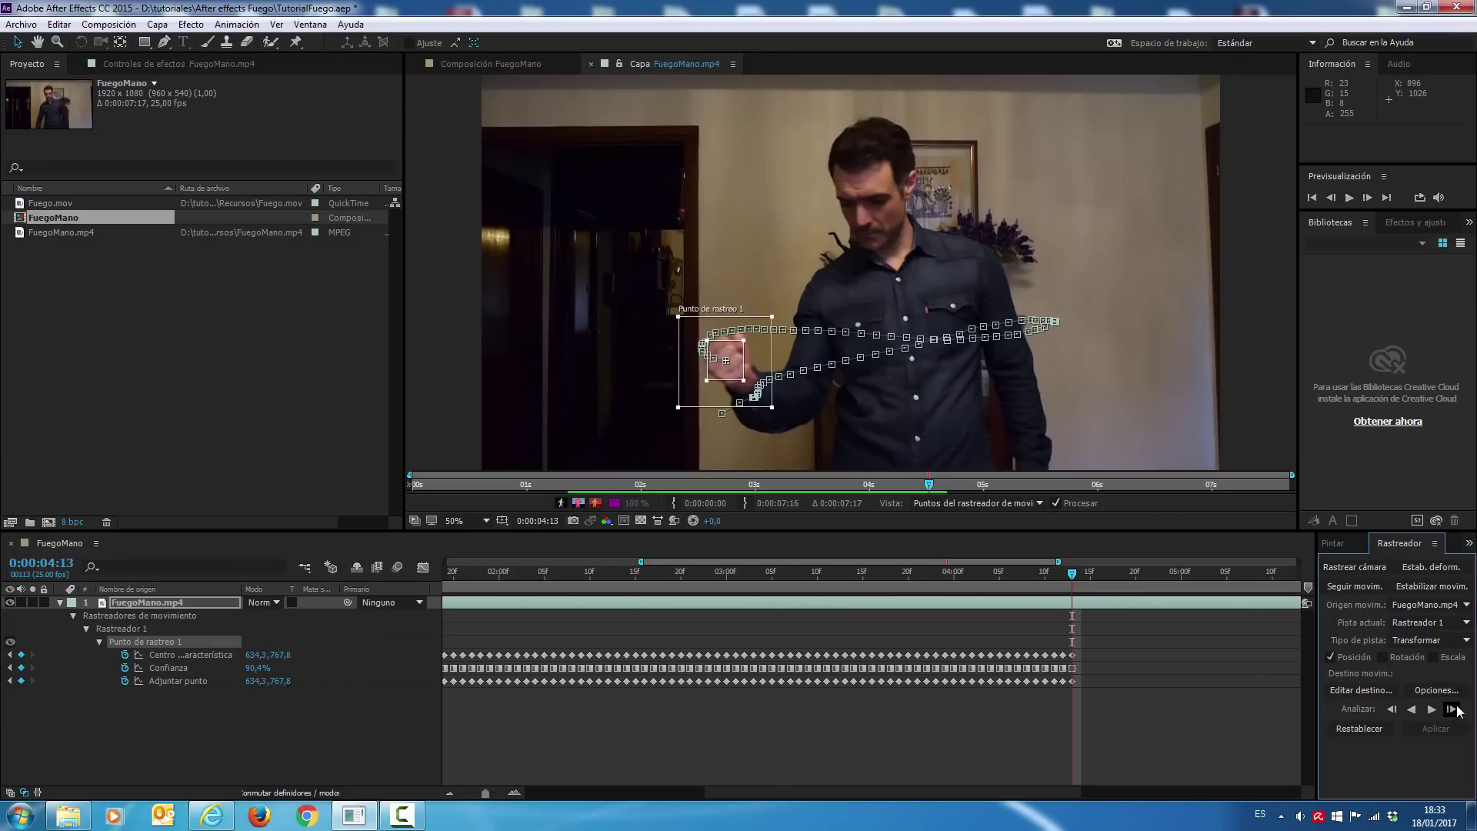
Track the hand forward frame by frame, then briefly run the analysis forward continuously
{"action": "left_click", "coordinate": [1451, 708]}
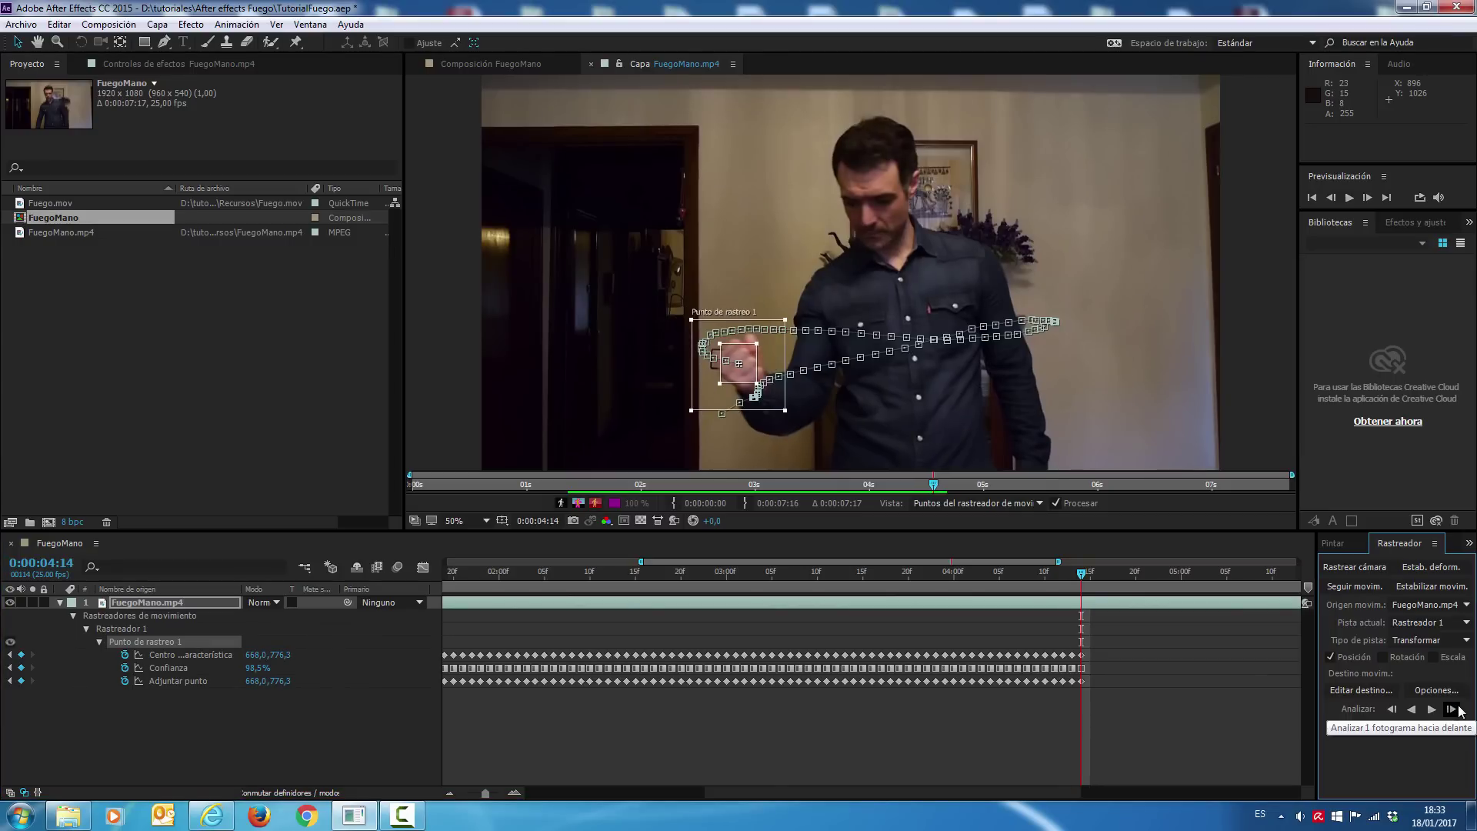
{"action": "left_click", "coordinate": [1451, 708]}
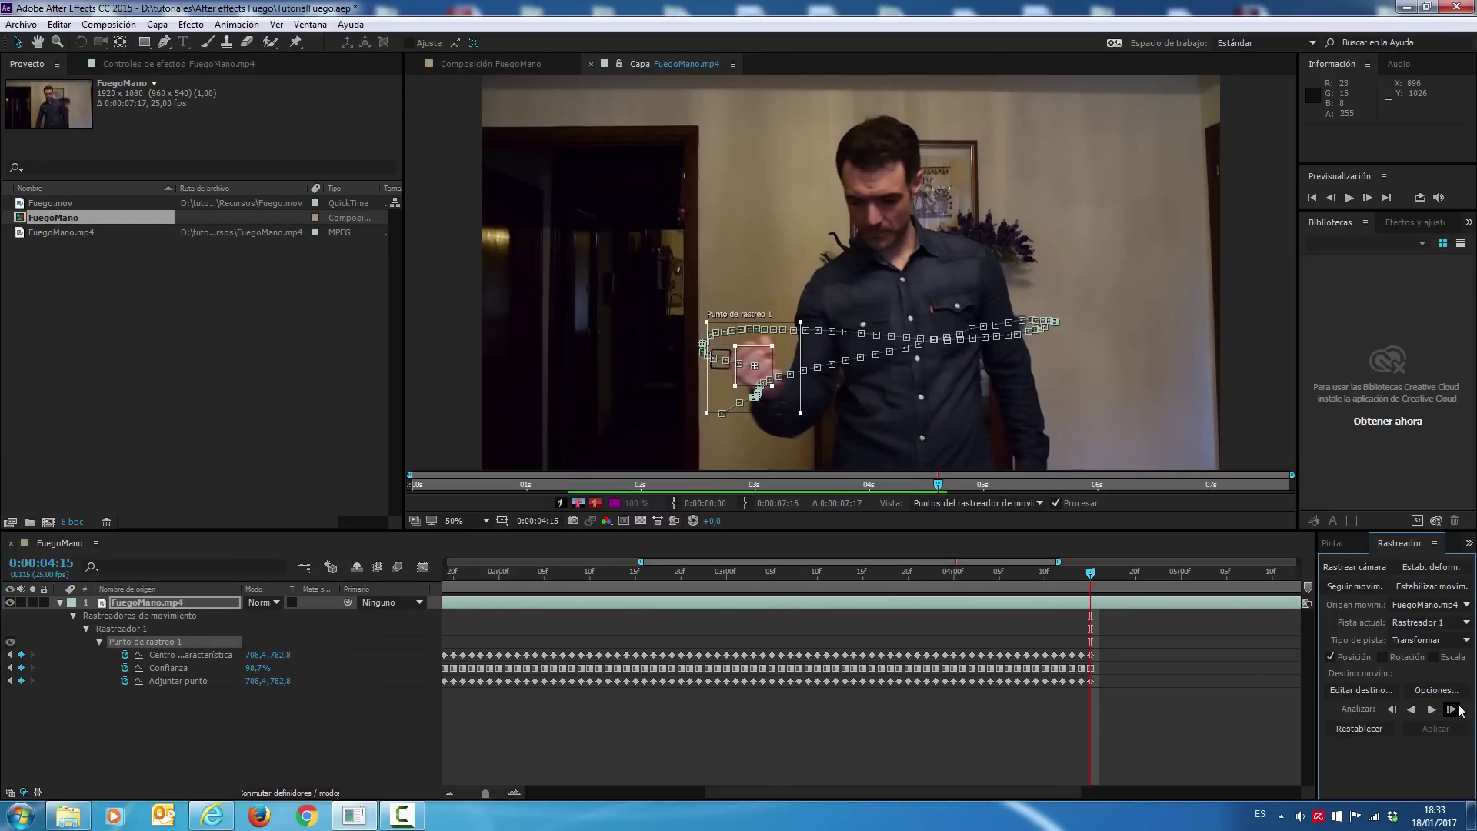
{"action": "left_click", "coordinate": [1450, 708]}
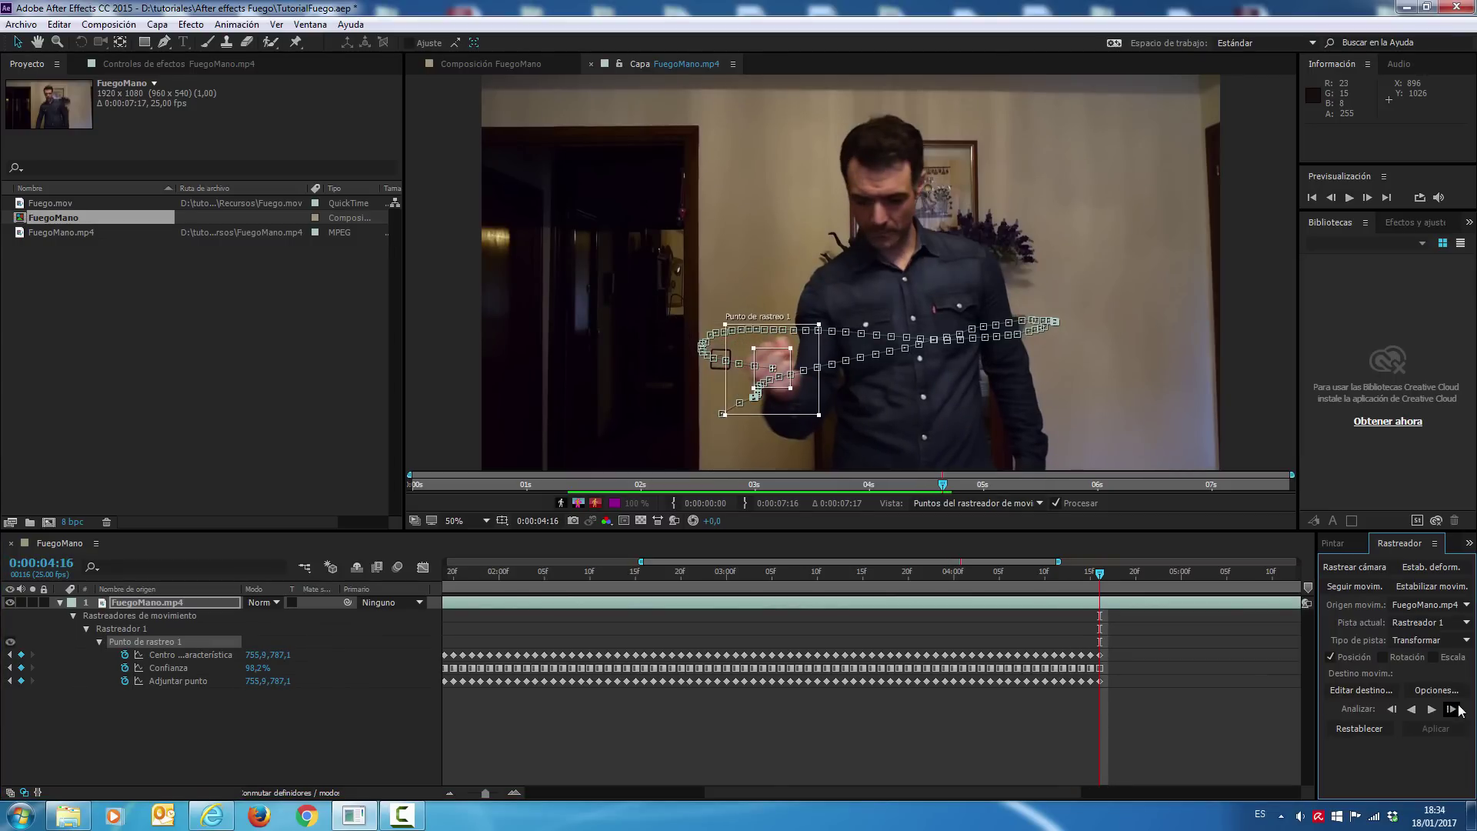
{"action": "left_click", "coordinate": [1458, 705]}
{"action": "left_click", "coordinate": [1458, 705]}
{"action": "left_click", "coordinate": [1457, 705]}
{"action": "left_click", "coordinate": [1458, 706]}
{"action": "left_click", "coordinate": [1458, 705]}
{"action": "left_click", "coordinate": [1450, 708]}
{"action": "left_click", "coordinate": [1450, 709]}
{"action": "left_click", "coordinate": [1451, 708]}
{"action": "left_click", "coordinate": [1451, 708]}
Readjust the track point on the hand and resume tracking forward toward 0:00:06:13
{"action": "left_click", "coordinate": [1451, 708]}
{"action": "left_click", "coordinate": [1458, 706]}
{"action": "left_click", "coordinate": [1458, 705]}
{"action": "left_click", "coordinate": [1458, 705]}
{"action": "left_click", "coordinate": [1457, 705]}
{"action": "left_click", "coordinate": [1458, 705]}
{"action": "left_click", "coordinate": [1457, 708]}
{"action": "left_click", "coordinate": [1458, 708]}
{"action": "left_click", "coordinate": [1432, 709]}
{"action": "left_click", "coordinate": [1432, 708]}
{"action": "left_click_drag", "start_coordinate": [1070, 380], "coordinate": [1056, 379]}
{"action": "left_click", "coordinate": [1451, 708]}
{"action": "left_click", "coordinate": [1451, 709]}
{"action": "left_click", "coordinate": [1449, 709]}
{"action": "left_click", "coordinate": [1449, 709]}
{"action": "left_click", "coordinate": [1449, 710]}
{"action": "left_click", "coordinate": [1449, 709]}
{"action": "left_click", "coordinate": [1449, 709]}
{"action": "left_click", "coordinate": [1450, 708]}
{"action": "left_click", "coordinate": [1451, 708]}
{"action": "left_click", "coordinate": [1450, 708]}
{"action": "left_click", "coordinate": [1450, 708]}
{"action": "left_click", "coordinate": [1450, 709]}
{"action": "left_click", "coordinate": [1450, 709]}
{"action": "left_click", "coordinate": [1451, 708]}
{"action": "left_click", "coordinate": [1432, 709]}
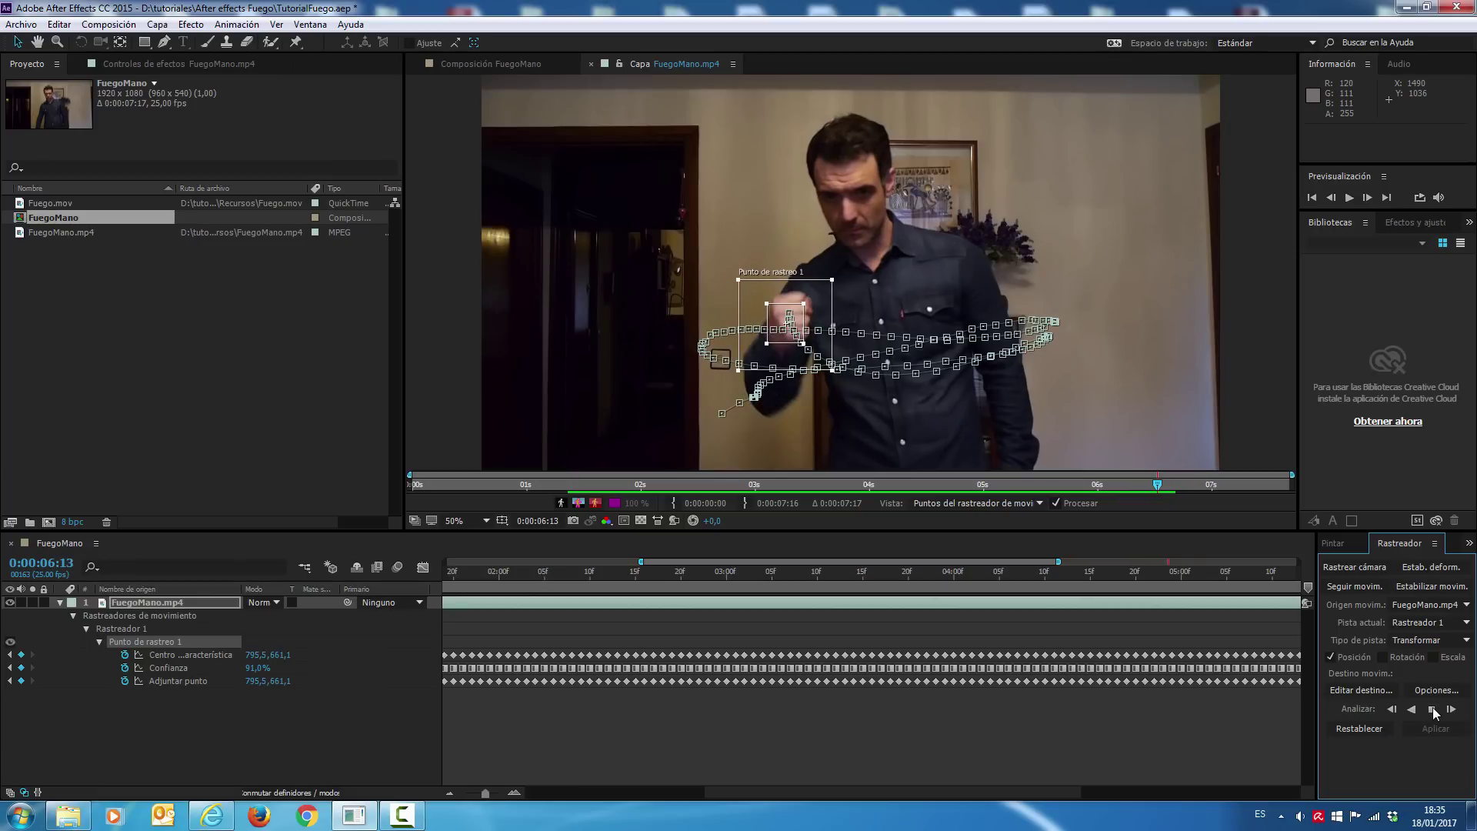
Stop the analysis near 6 seconds and move the track point down off the hand
{"action": "left_click", "coordinate": [1432, 709]}
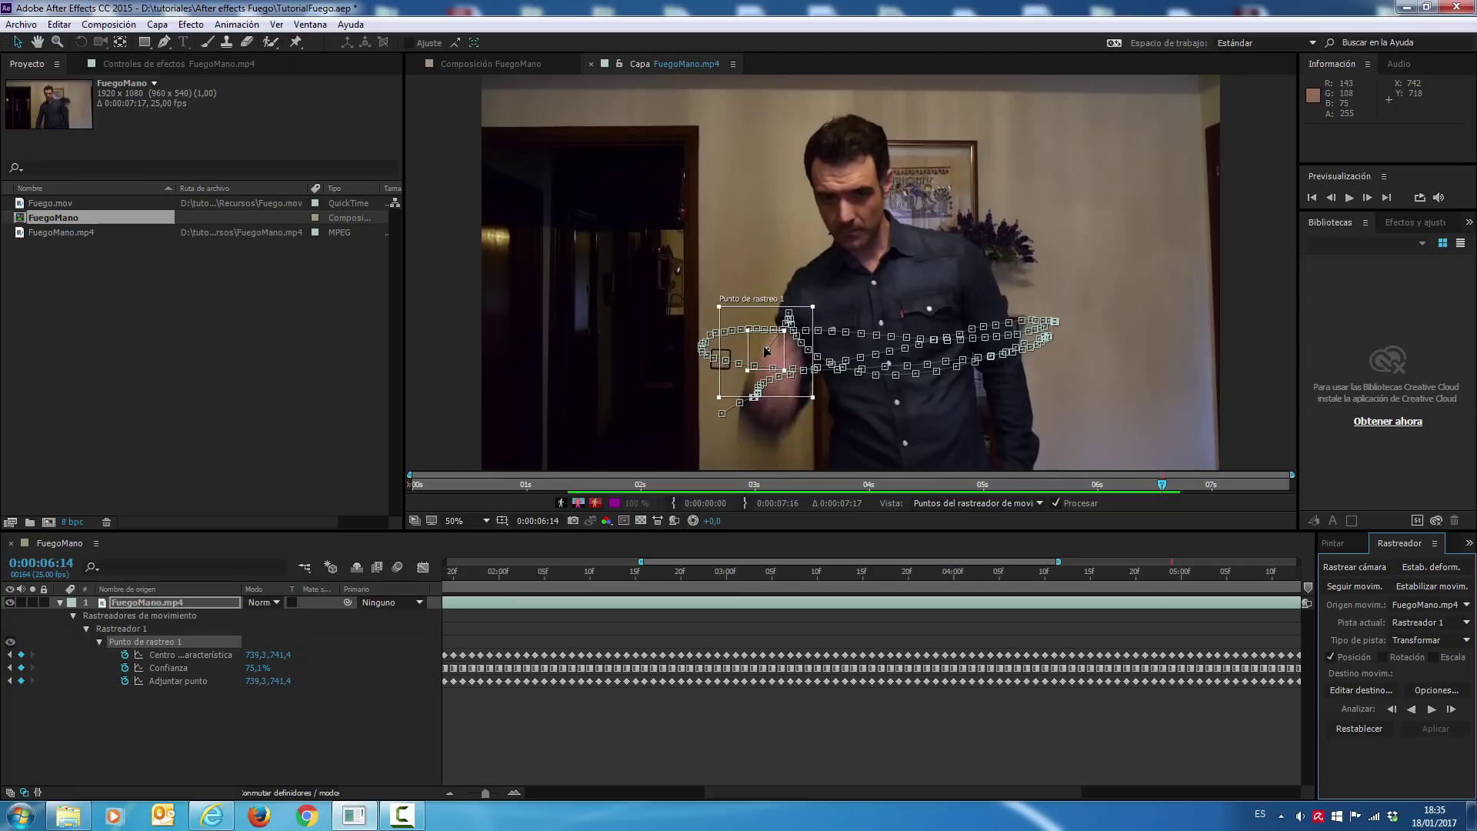
{"action": "left_click_drag", "start_coordinate": [795, 349], "coordinate": [802, 408]}
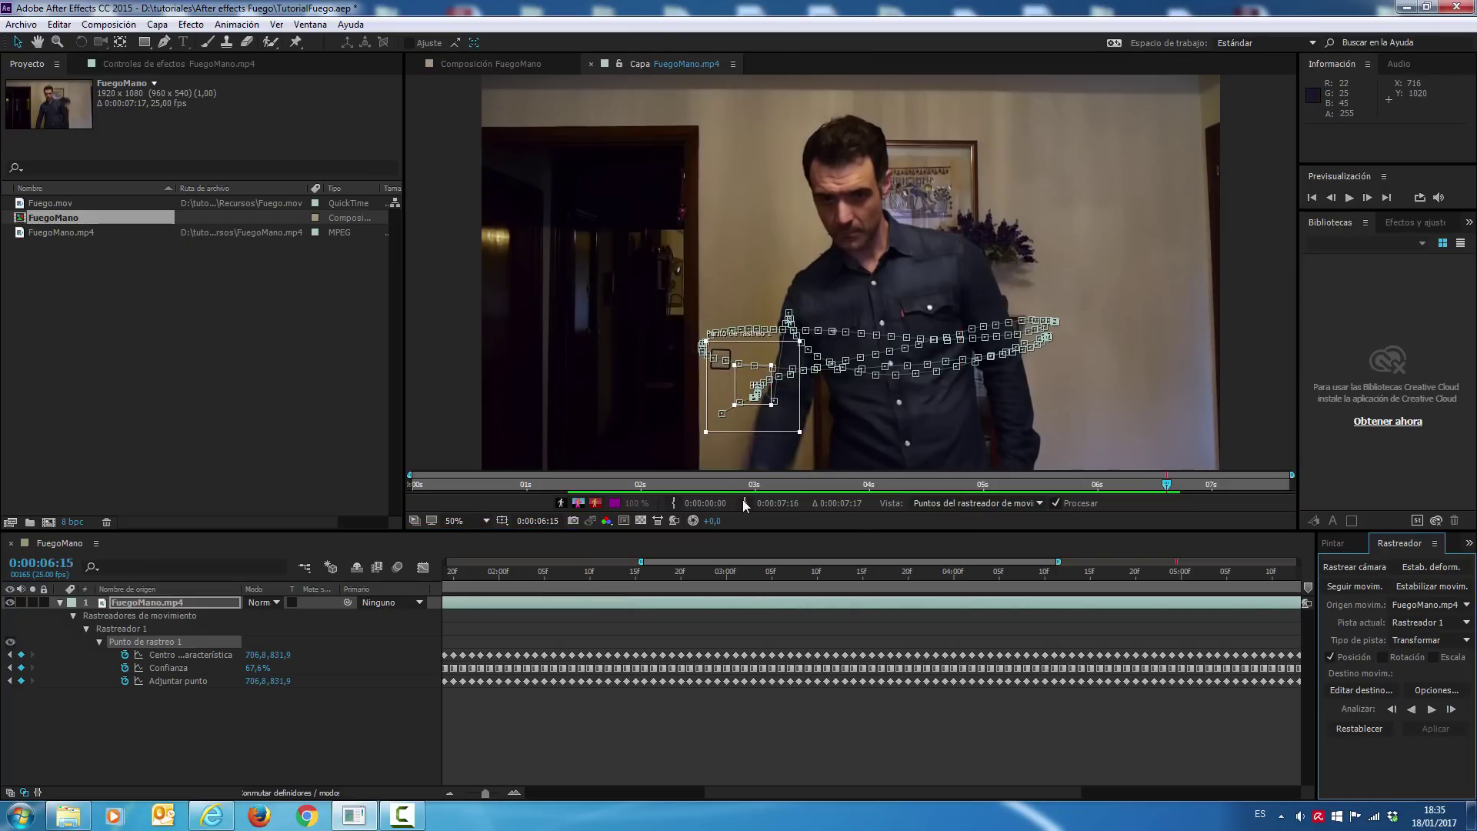
{"action": "key", "text": "Page_Down"}
{"action": "left_click_drag", "start_coordinate": [792, 427], "coordinate": [800, 539]}
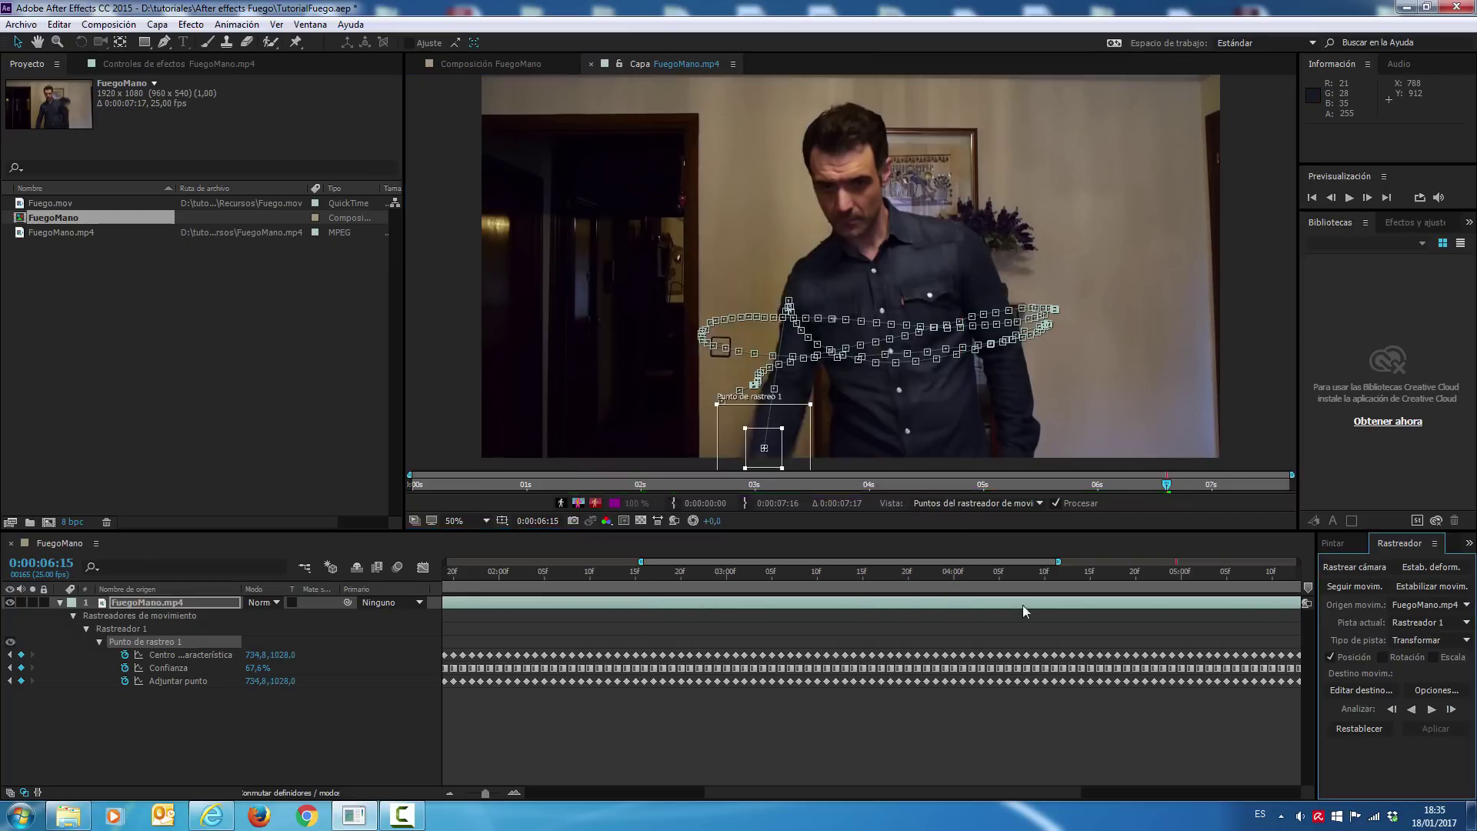
Zoom the timeline out fully, go to 0:00:03:16 and collapse the tracker properties
{"action": "left_click_drag", "start_coordinate": [484, 793], "coordinate": [465, 793]}
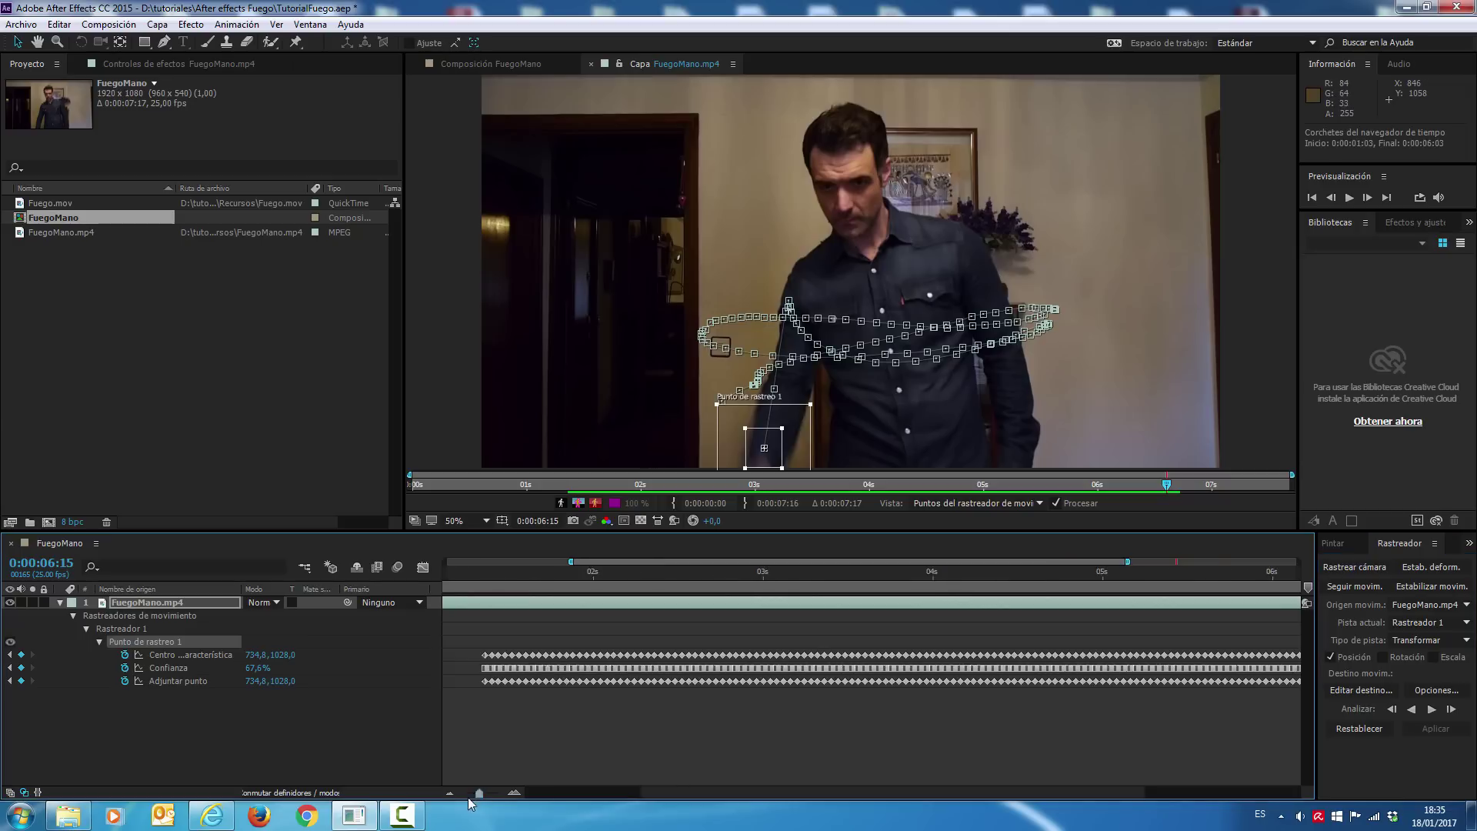
{"action": "left_click", "coordinate": [767, 574]}
{"action": "left_click_drag", "start_coordinate": [746, 574], "coordinate": [1066, 574]}
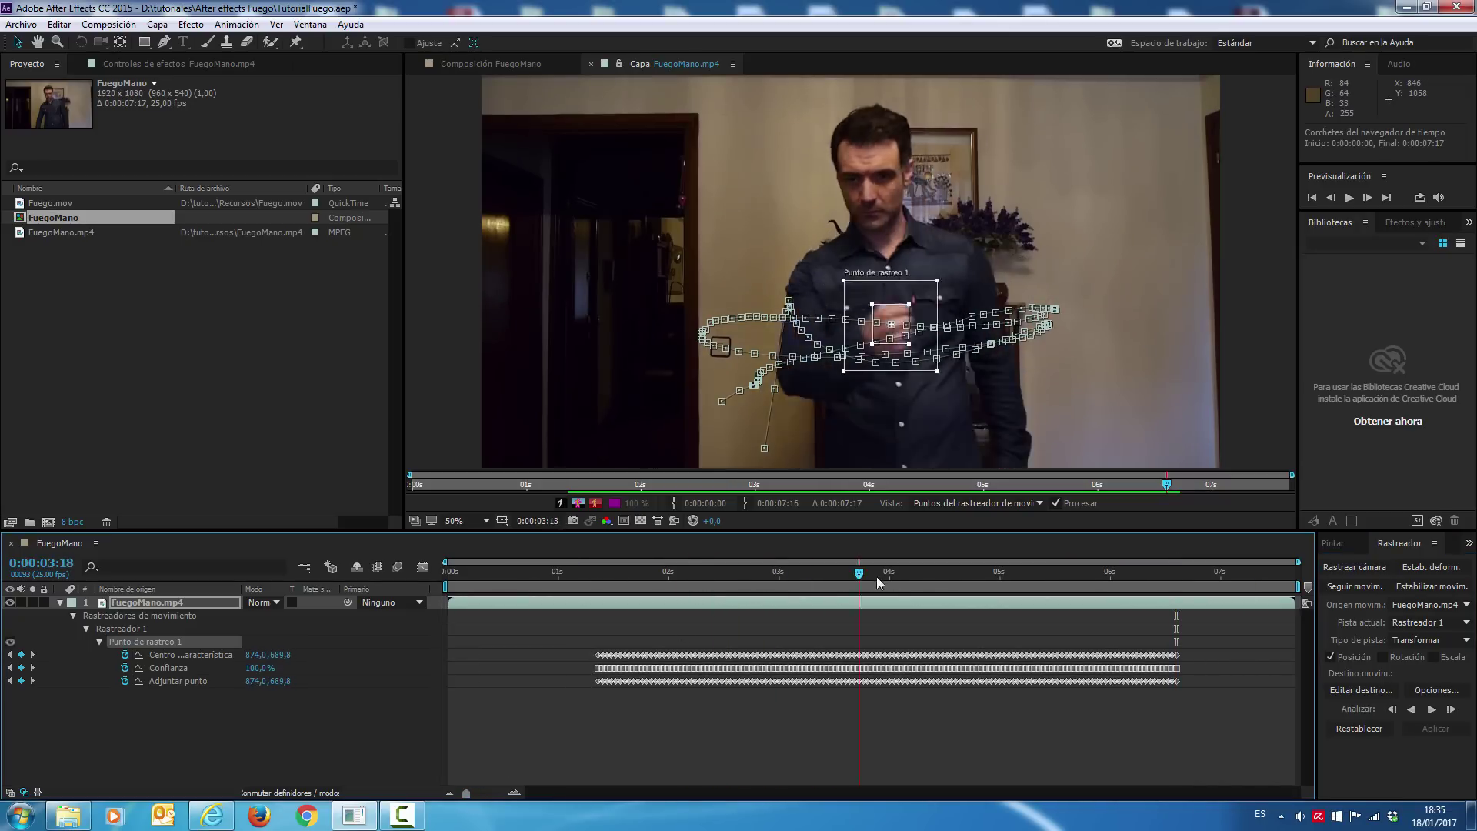
{"action": "left_click", "coordinate": [827, 485]}
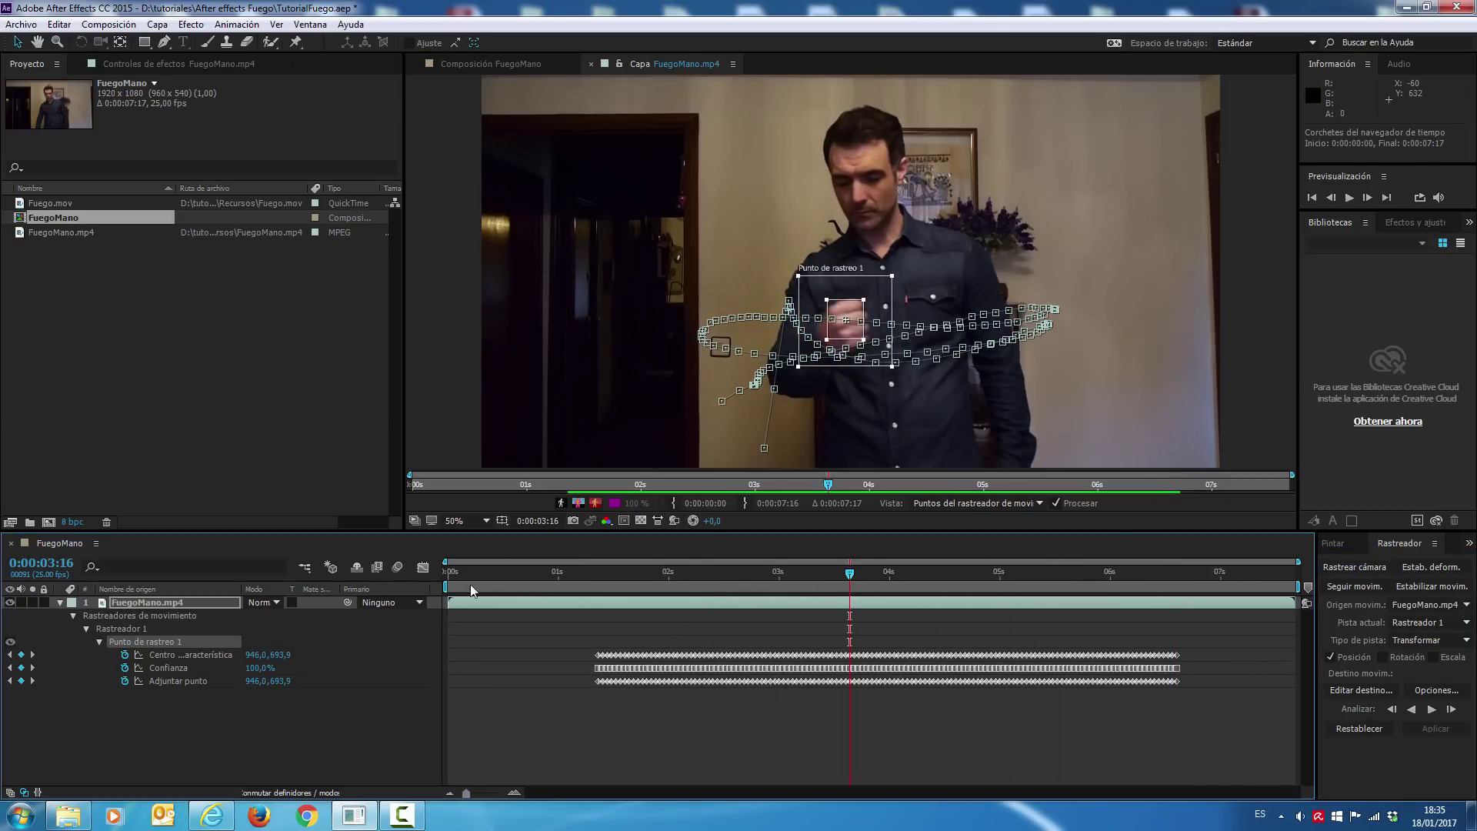
{"action": "left_click", "coordinate": [60, 603]}
Add a new null object layer via Capa > Nuevo > Objeto Null
{"action": "left_click", "coordinate": [156, 24]}
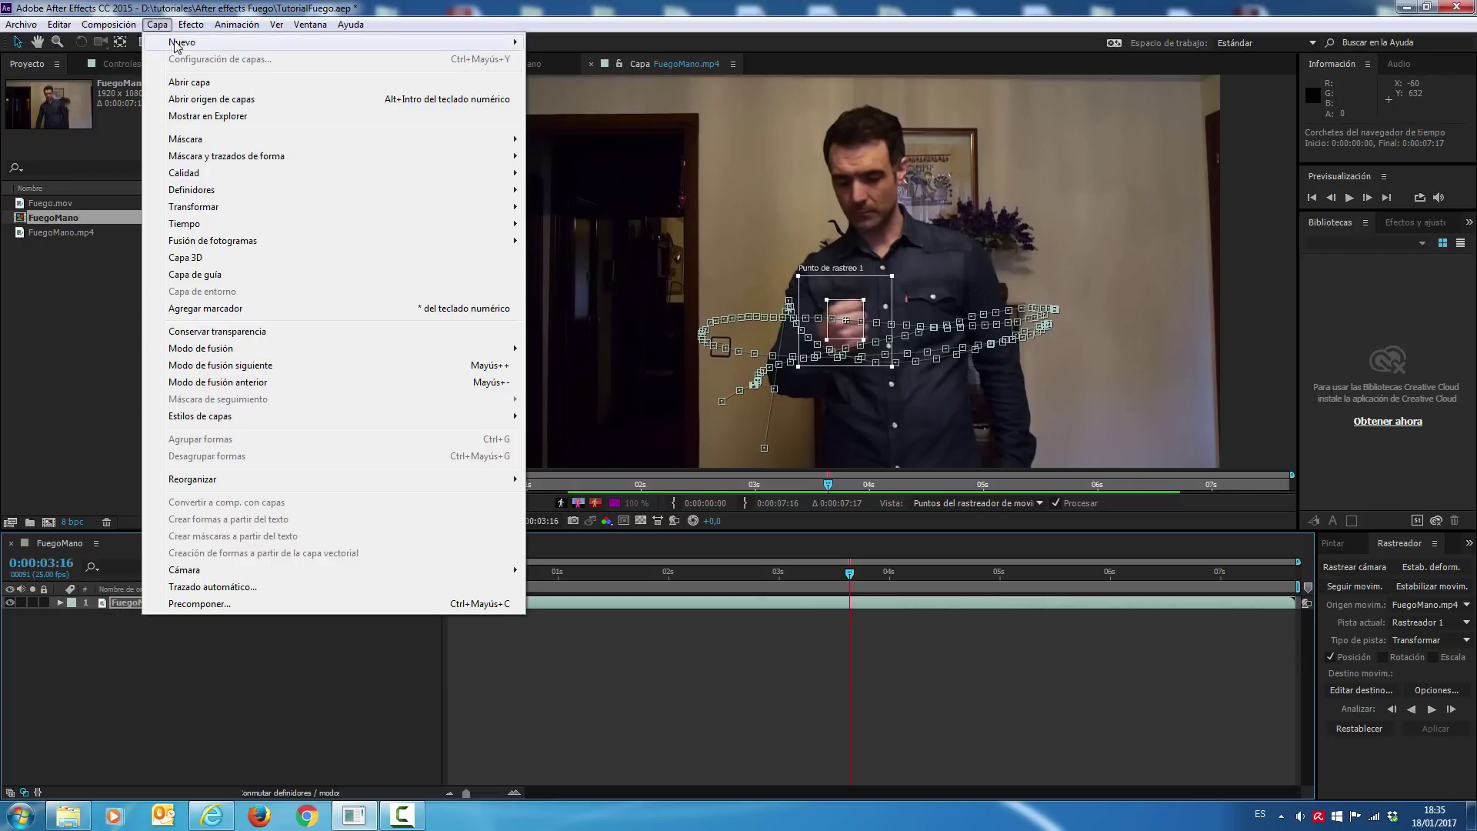
{"action": "mouse_move", "coordinate": [181, 42]}
{"action": "left_click", "coordinate": [573, 110]}
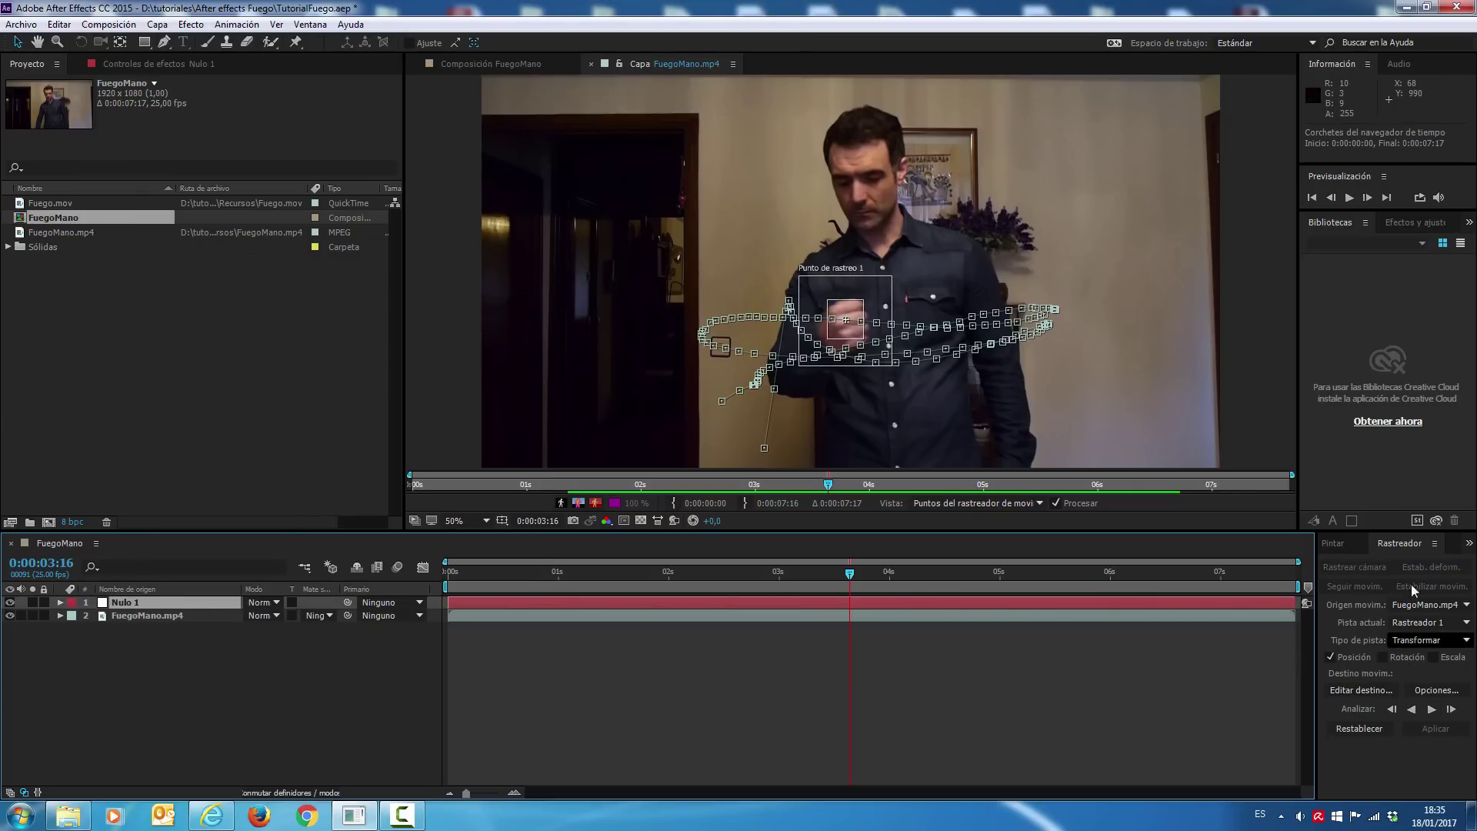
Set Nulo 1 as Tracker 1's motion target and apply the track in X e Y
{"action": "left_click", "coordinate": [1362, 692]}
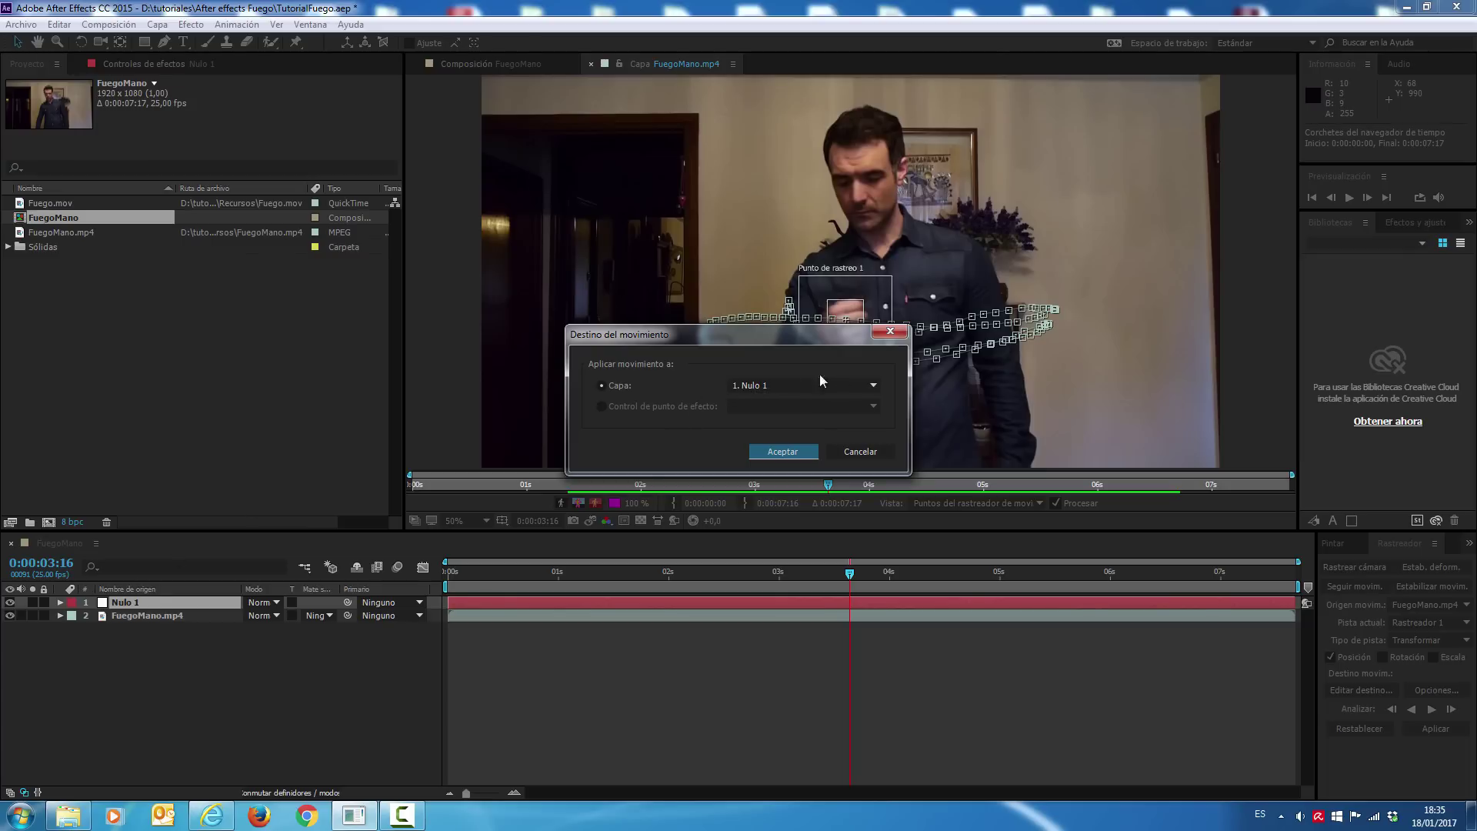
{"action": "left_click", "coordinate": [782, 451]}
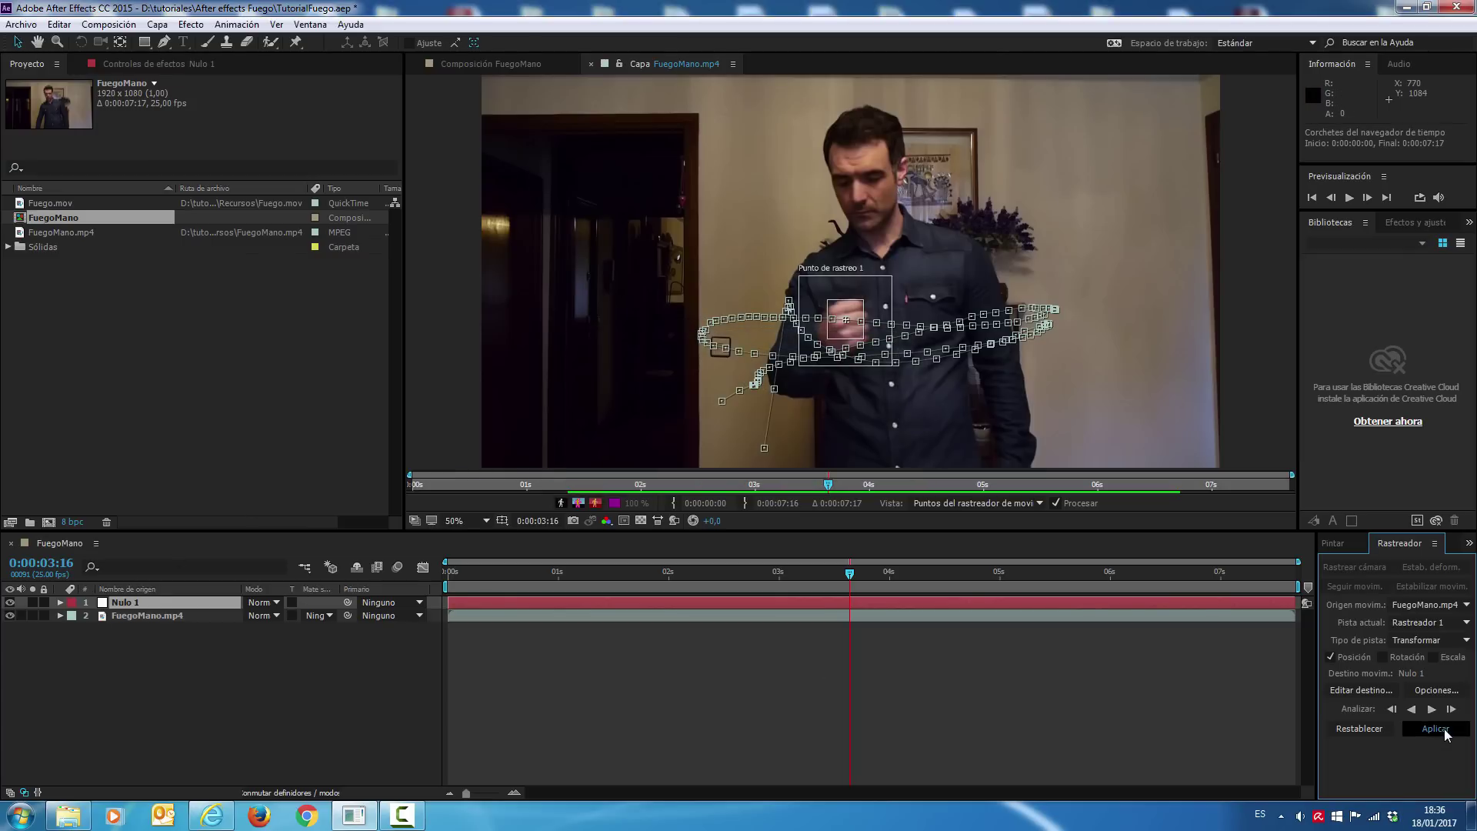
{"action": "left_click", "coordinate": [1435, 728]}
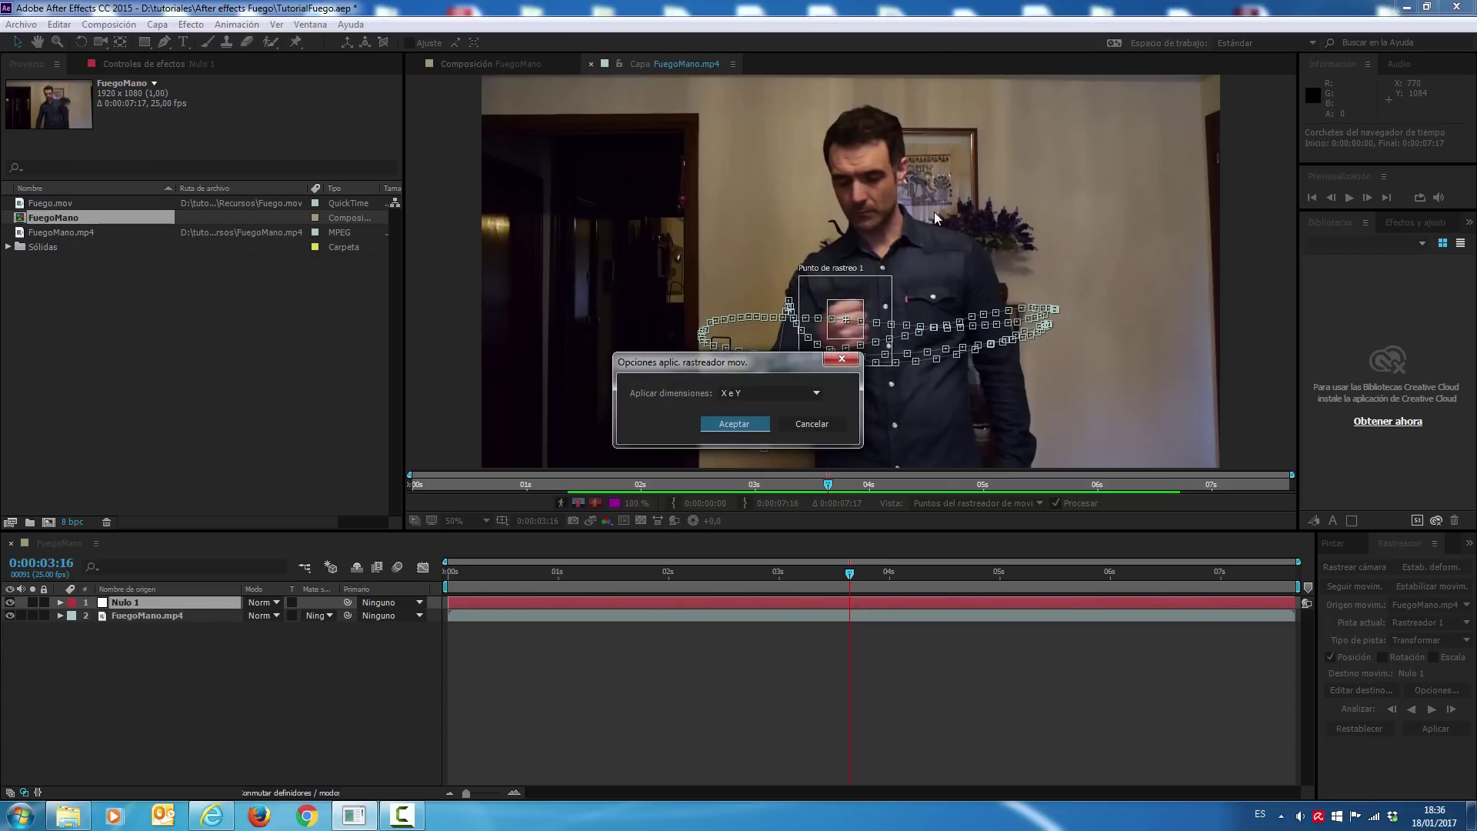
{"action": "left_click", "coordinate": [735, 424]}
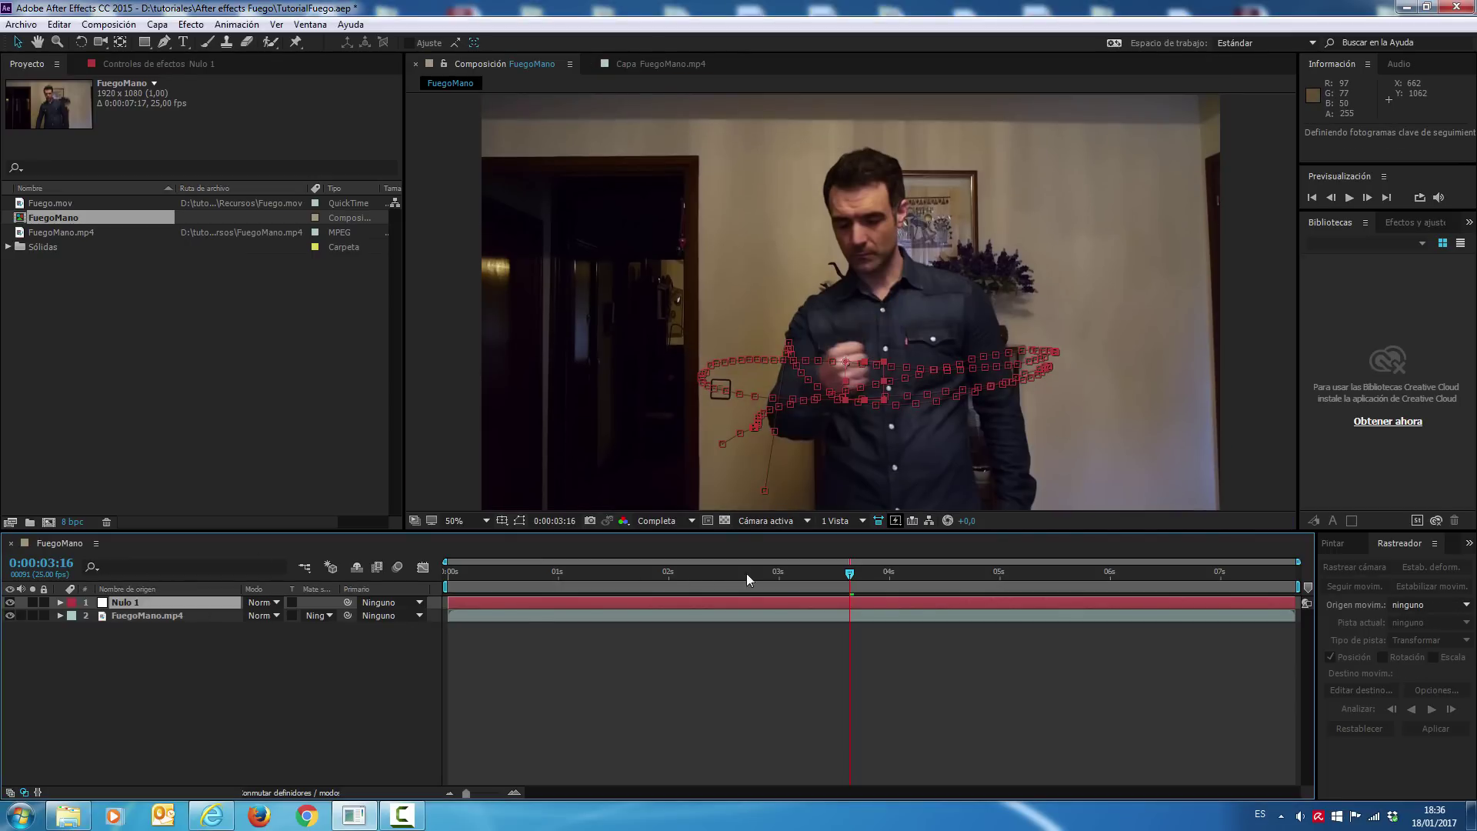
Scrub the timeline to confirm the null follows the hand, then save the project
{"action": "left_click_drag", "start_coordinate": [818, 571], "coordinate": [659, 574]}
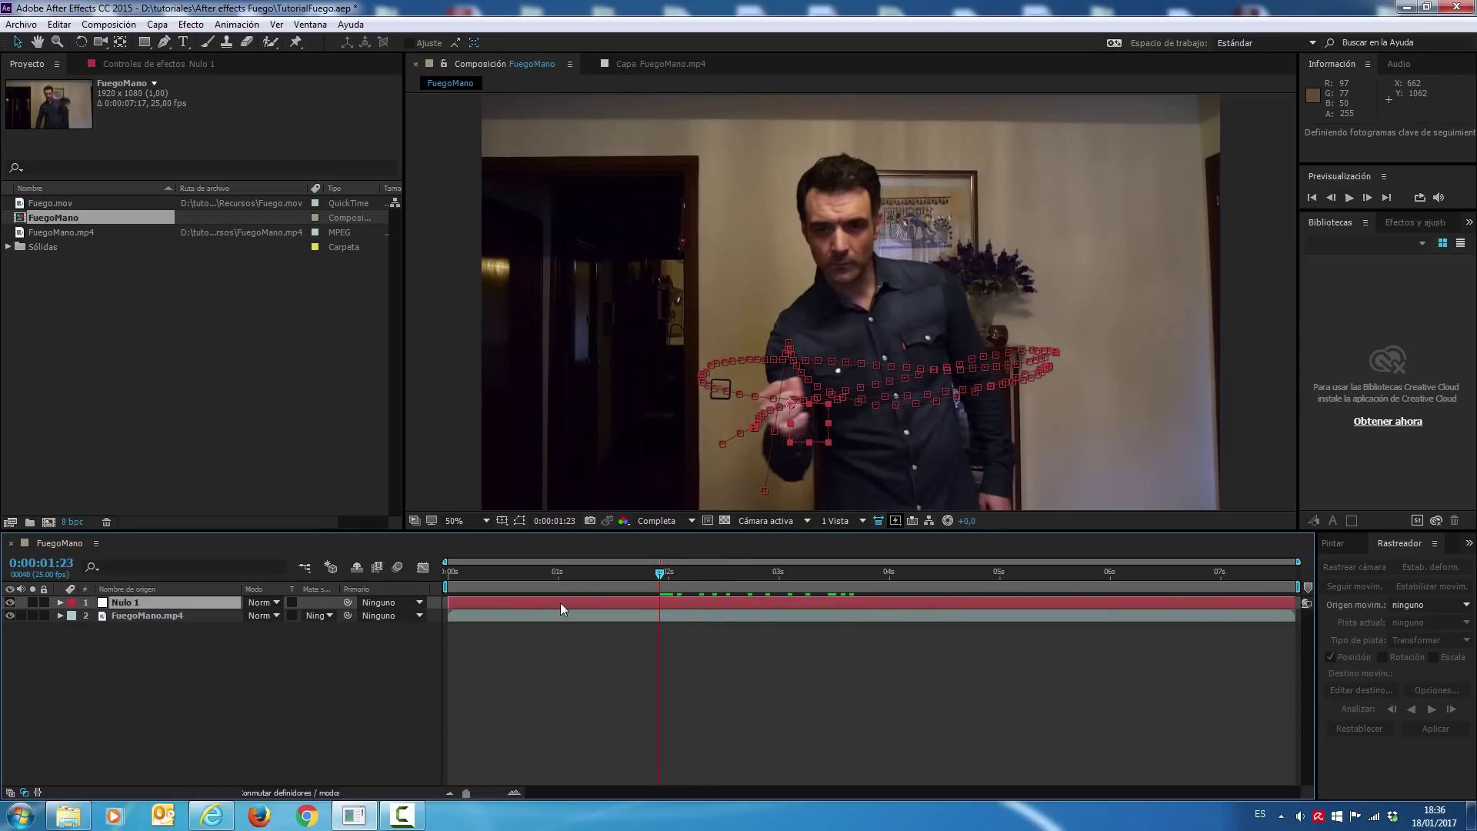
{"action": "left_click", "coordinate": [330, 684]}
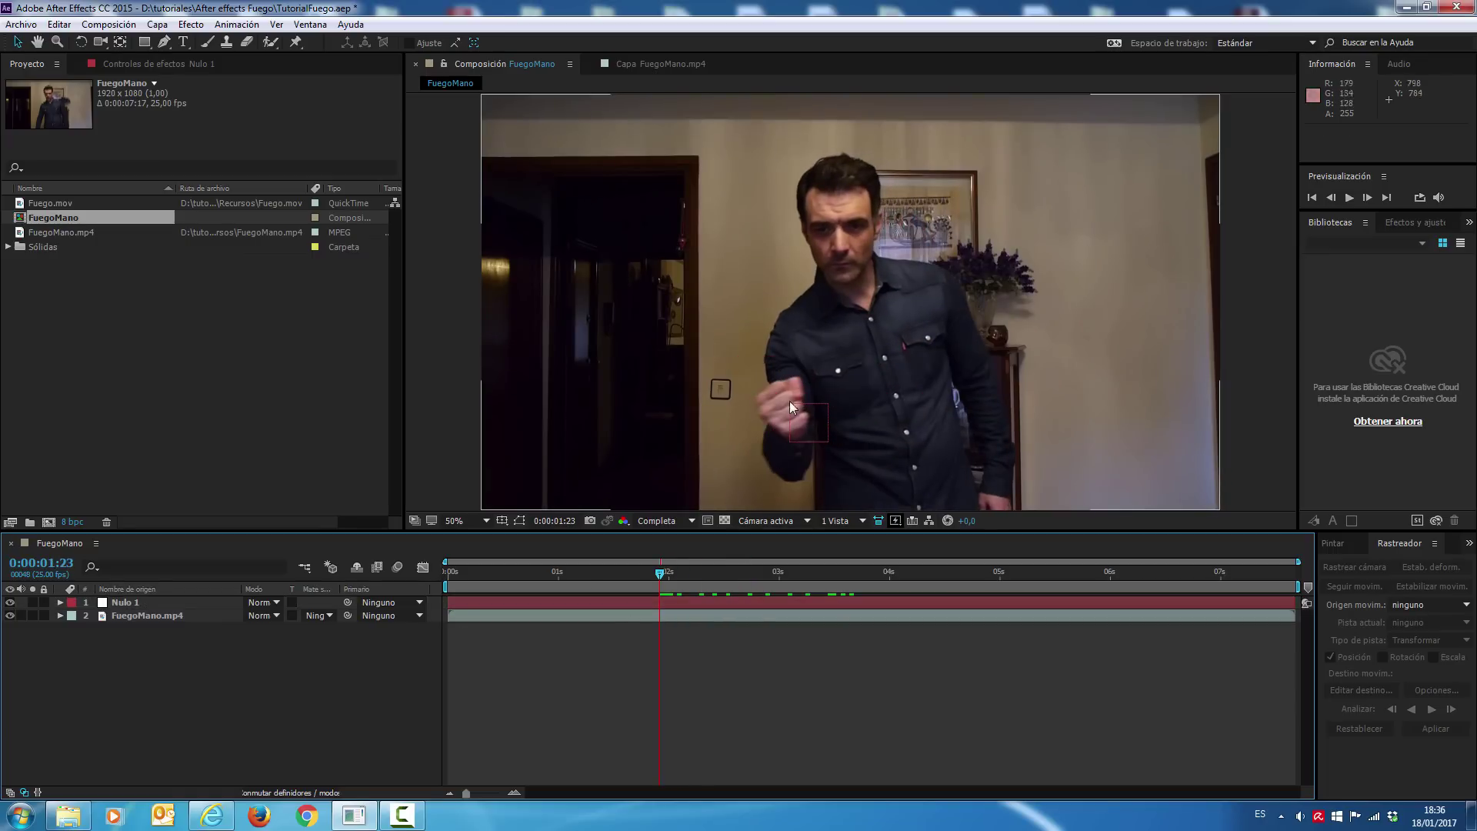
{"action": "left_click_drag", "start_coordinate": [660, 573], "coordinate": [1153, 592]}
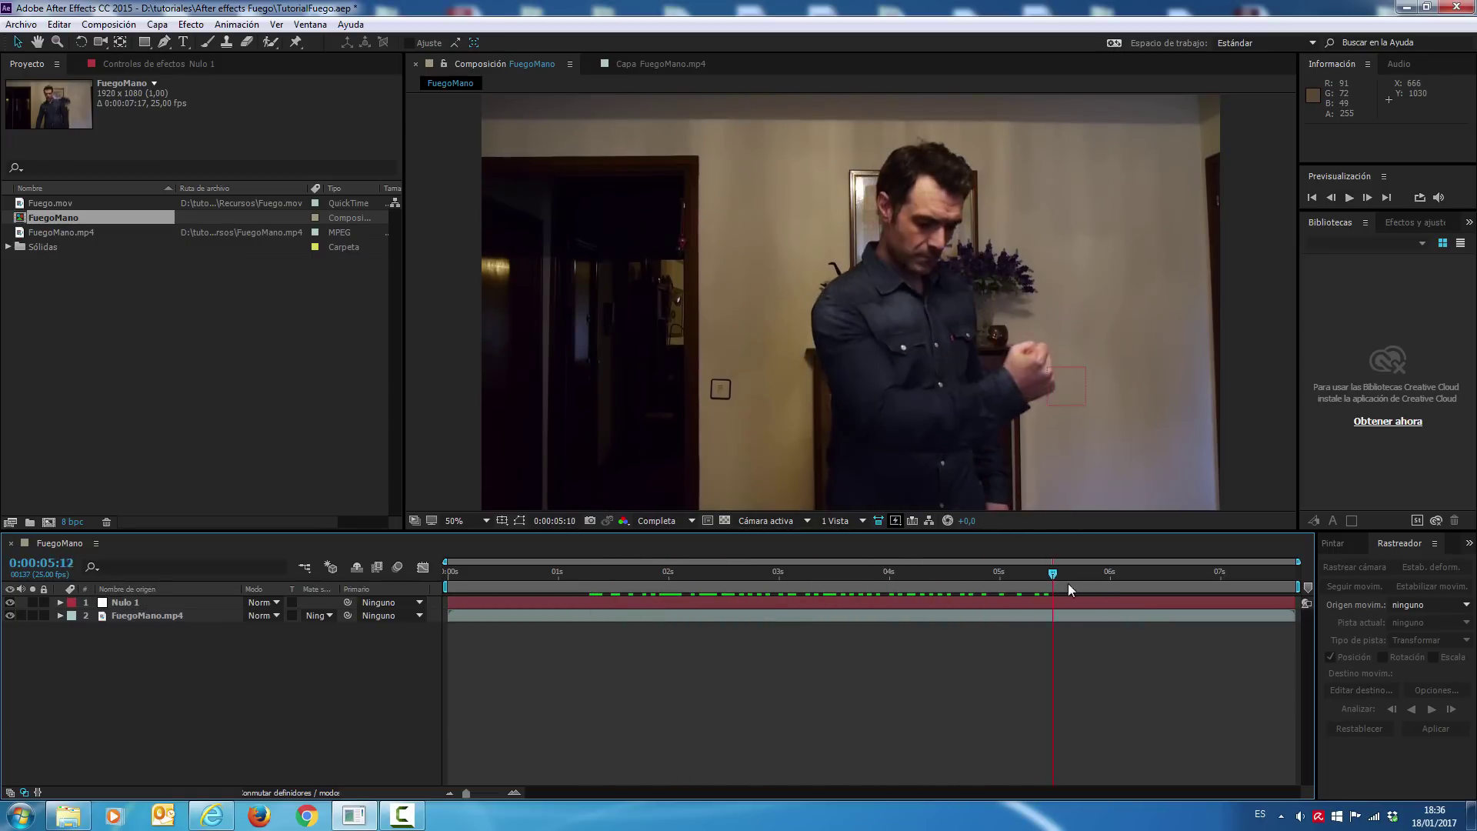
{"action": "left_click_drag", "start_coordinate": [1152, 590], "coordinate": [726, 578]}
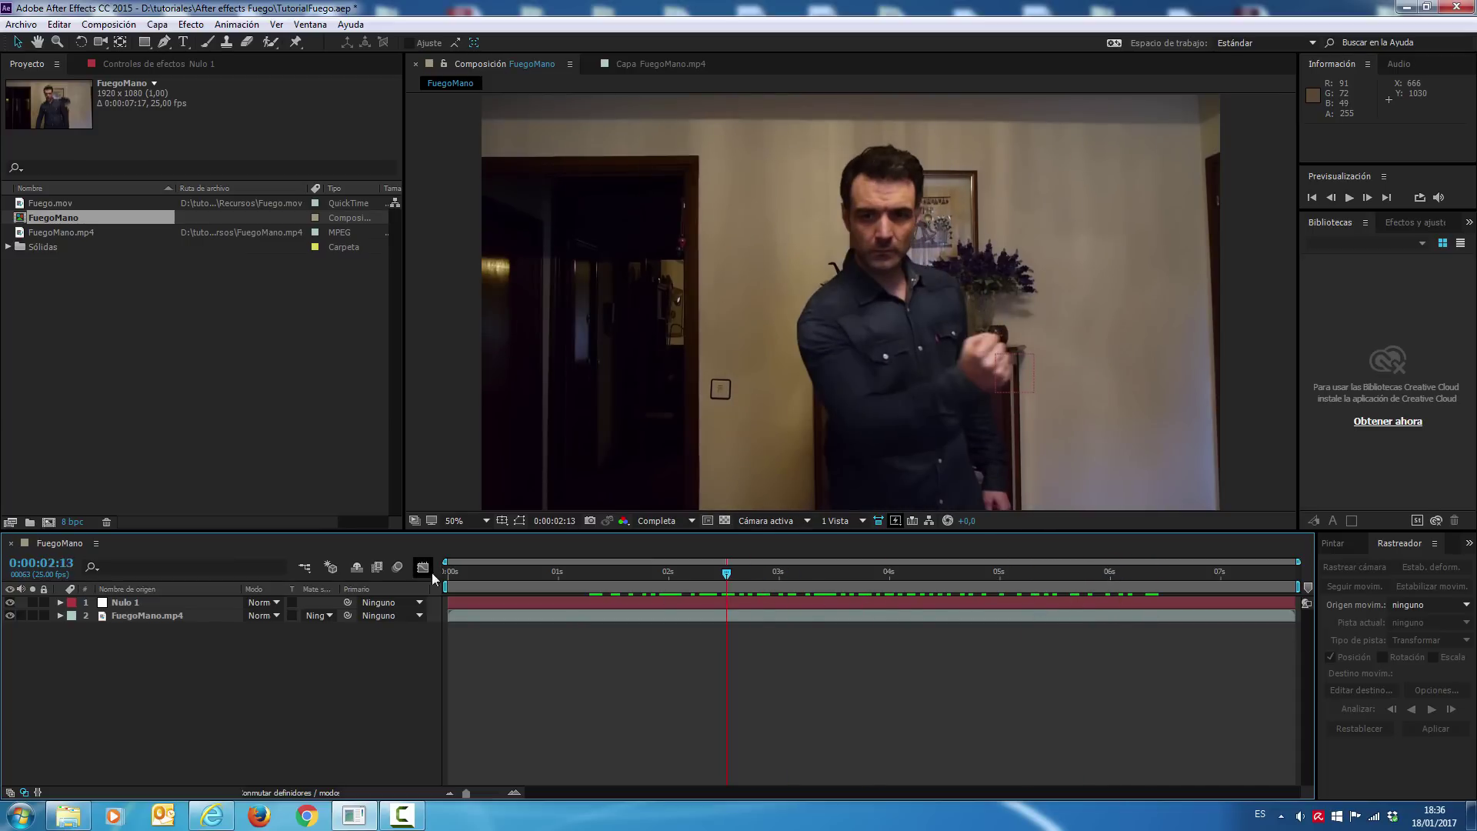
{"action": "left_click", "coordinate": [29, 24]}
{"action": "left_click", "coordinate": [46, 166]}
Check the null's position at 0:00:01:19, around 4 seconds, and at 0:00:03:22
{"action": "left_click", "coordinate": [643, 570]}
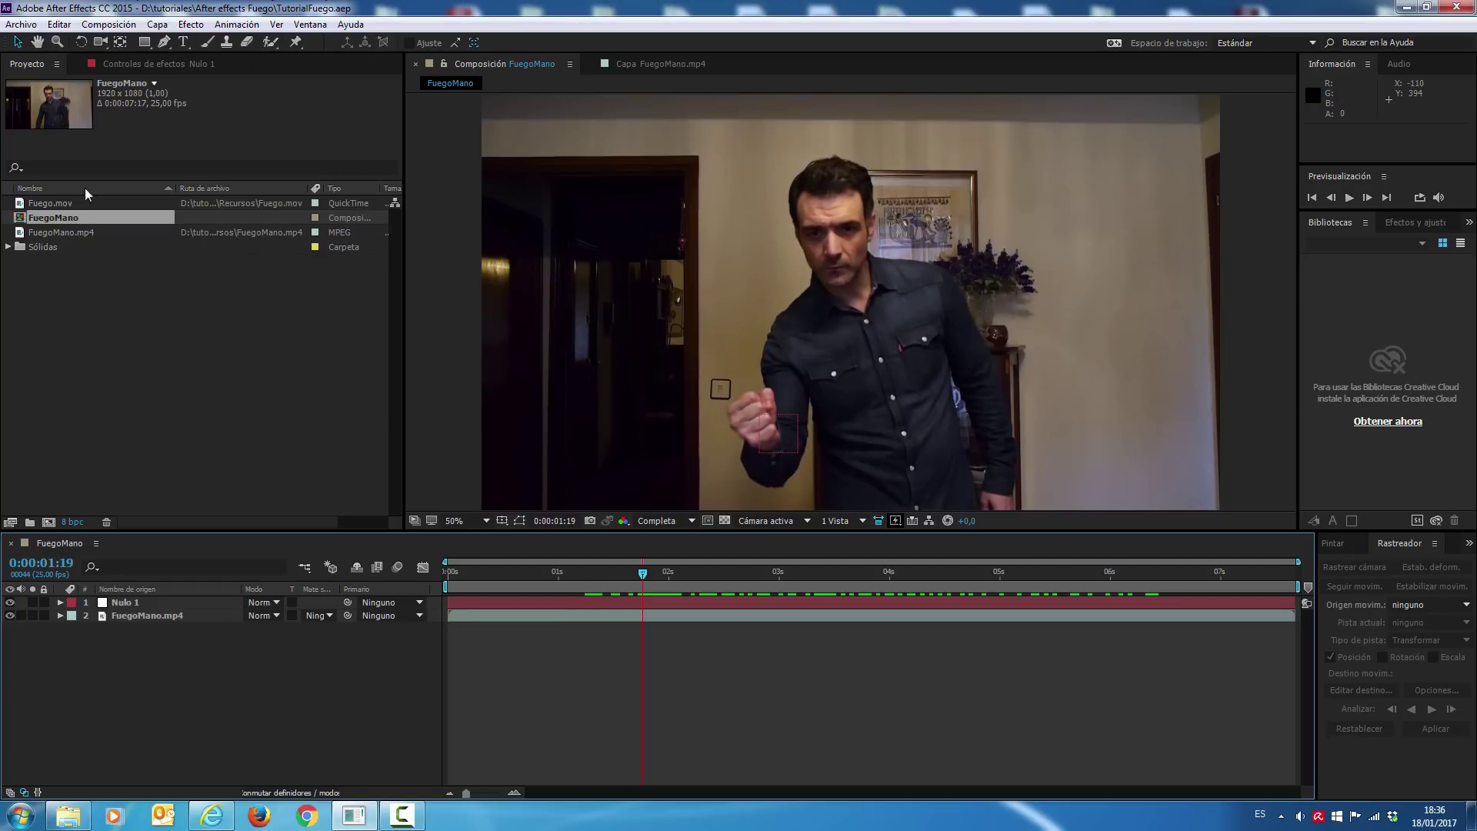
{"action": "left_click", "coordinate": [734, 571]}
{"action": "left_click", "coordinate": [976, 578]}
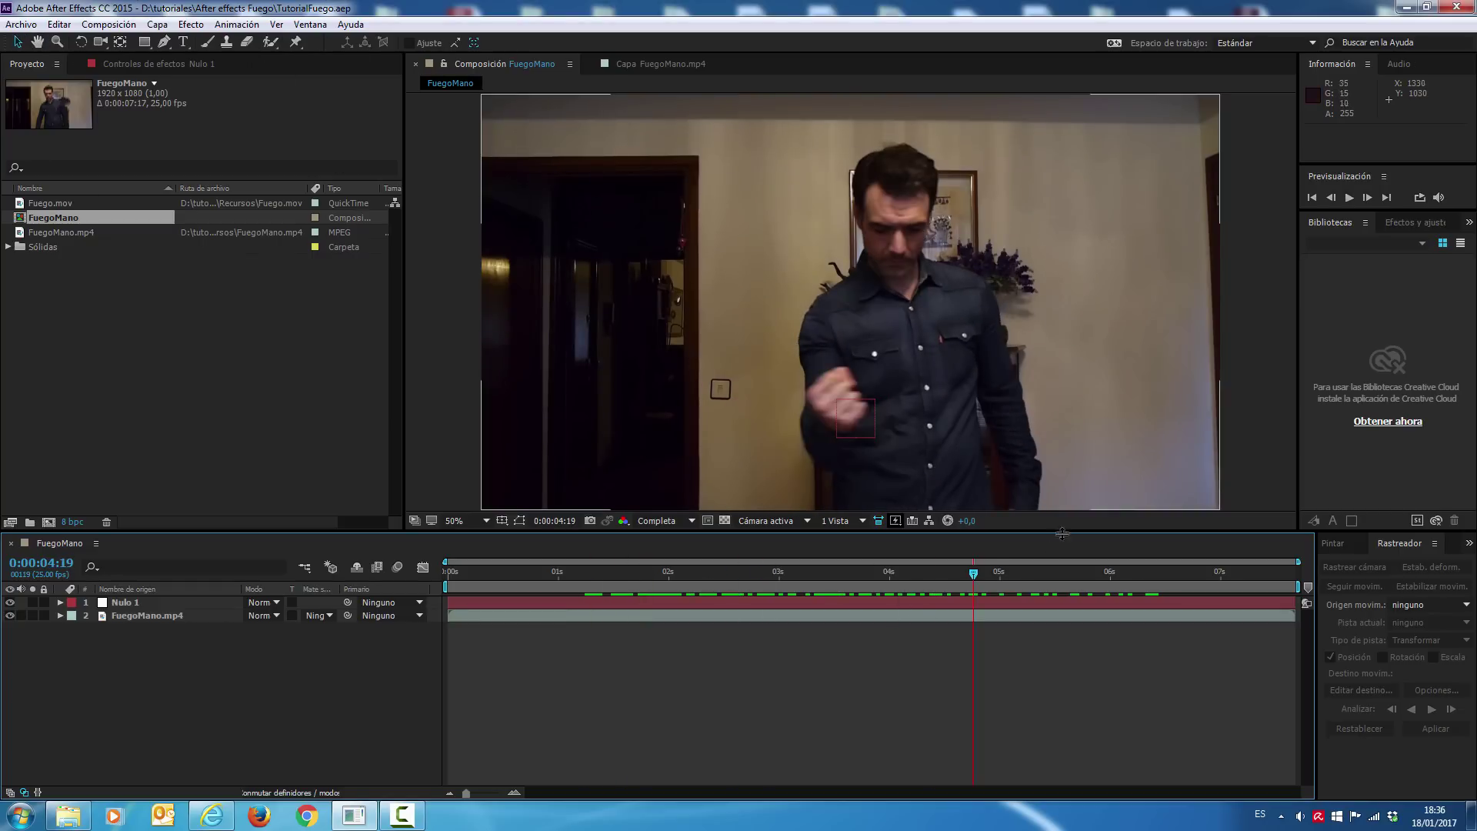
{"action": "left_click", "coordinate": [915, 577]}
{"action": "left_click", "coordinate": [876, 573]}
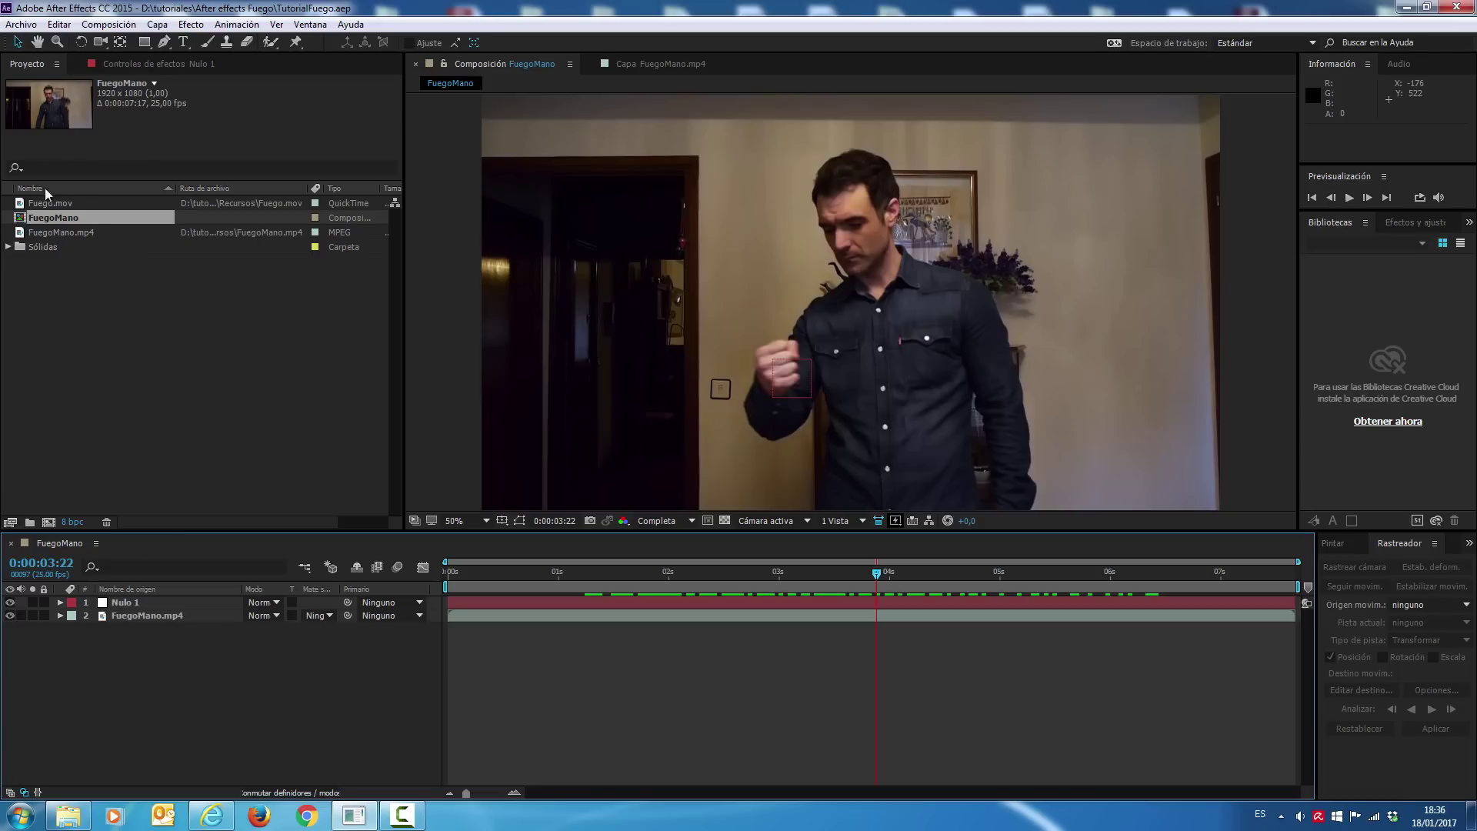
{"action": "left_click", "coordinate": [132, 26]}
Create a composition named Fuego and drag Fuego.mov into its timeline
{"action": "left_click", "coordinate": [131, 44]}
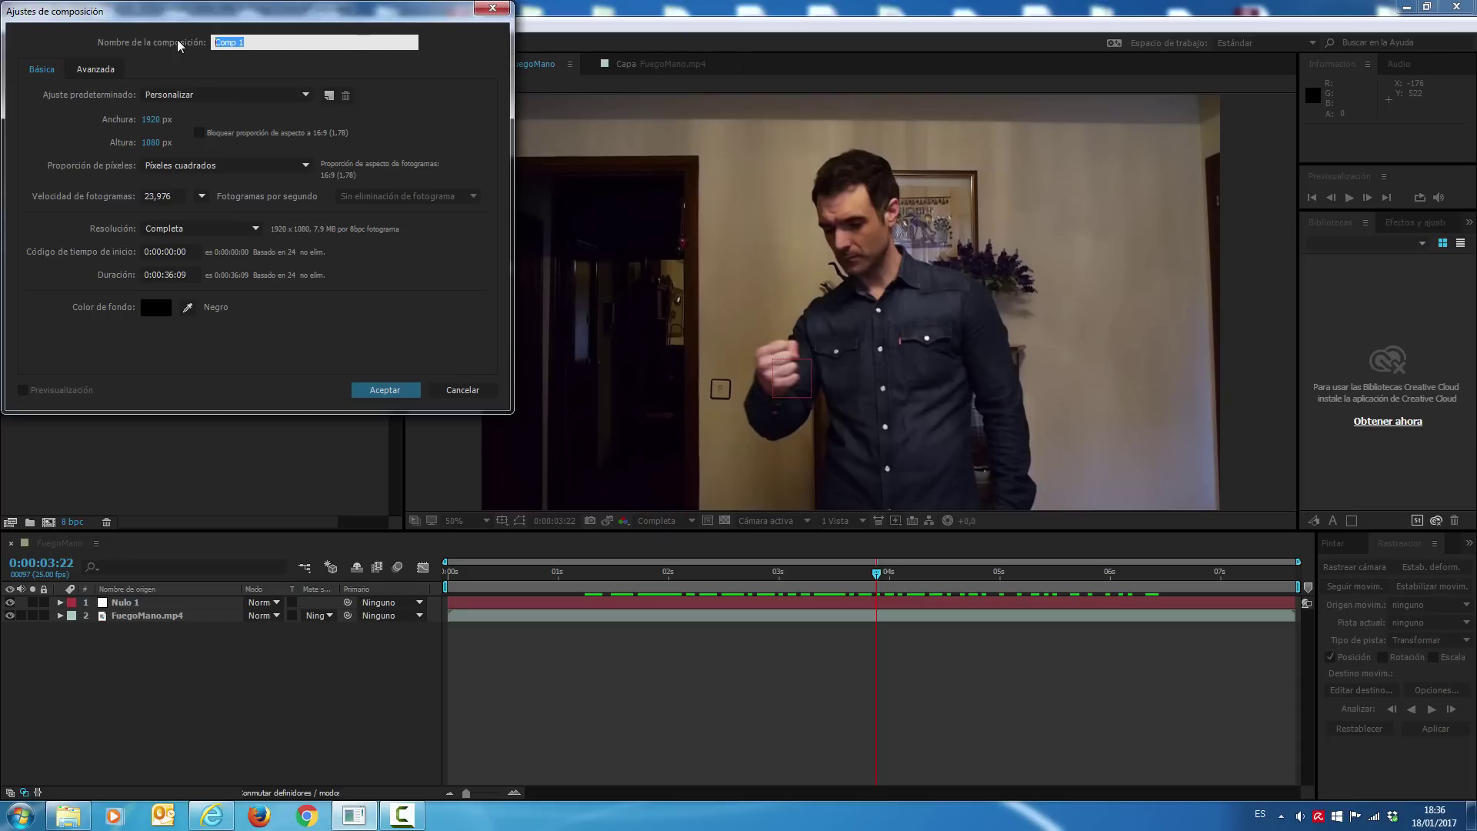
{"action": "type", "text": "Fuego"}
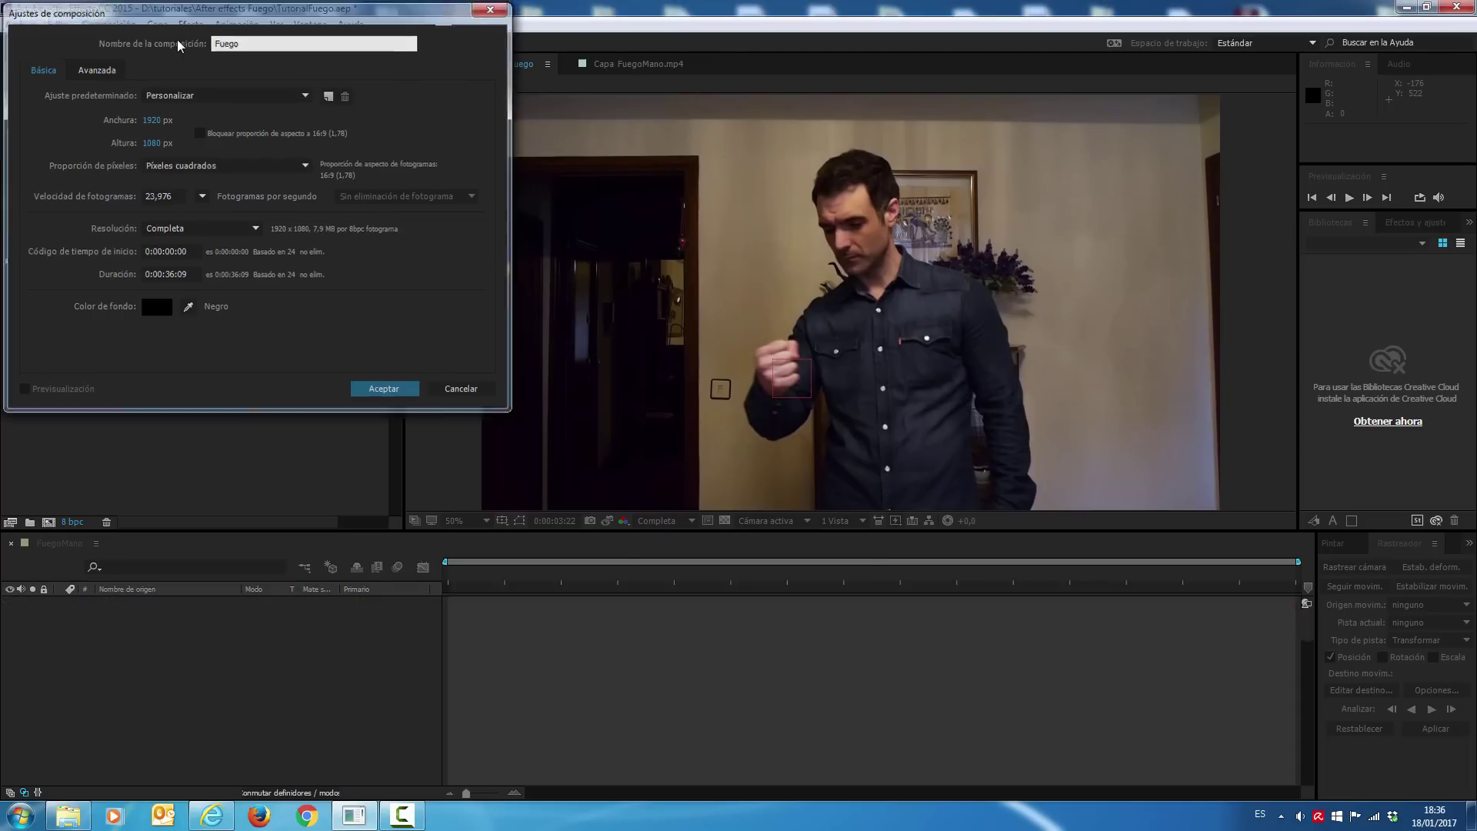
{"action": "key", "text": "Return"}
{"action": "left_click_drag", "start_coordinate": [42, 217], "coordinate": [152, 723]}
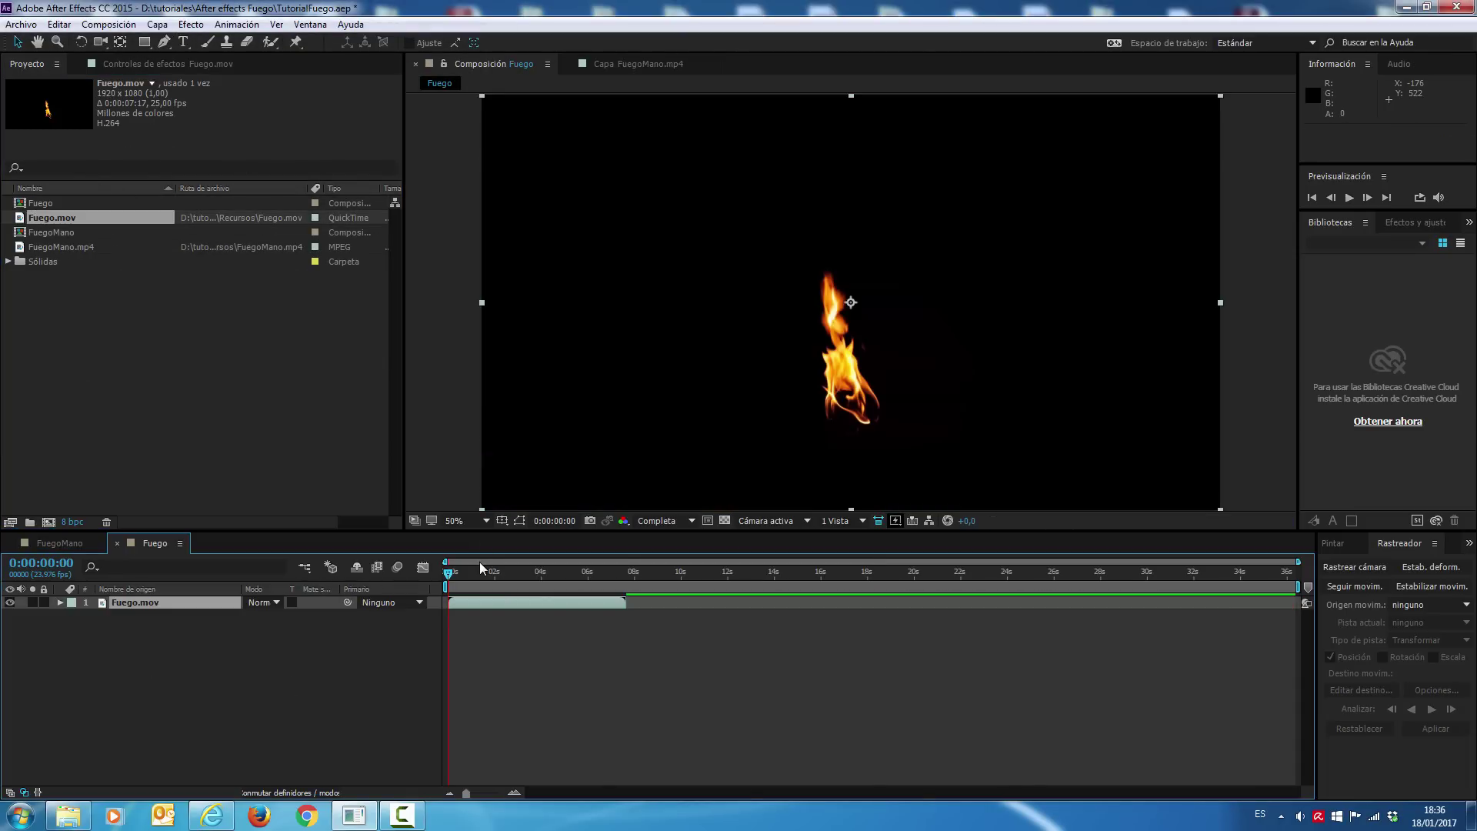
Drag the Fuego work area end to the fire clip's end, around 8 seconds
{"action": "left_click_drag", "start_coordinate": [484, 571], "coordinate": [530, 588]}
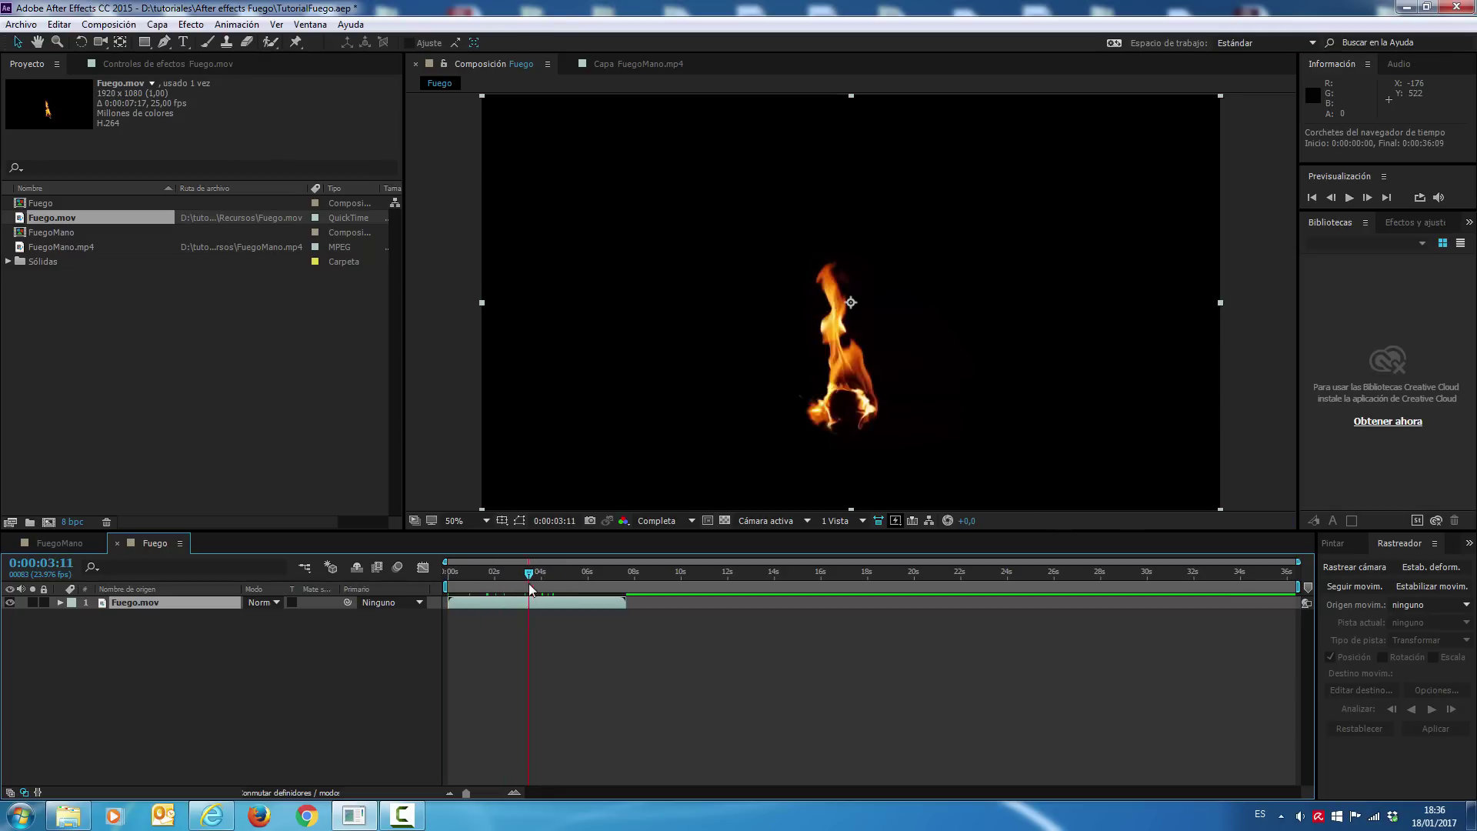
{"action": "left_click_drag", "start_coordinate": [465, 792], "coordinate": [493, 793]}
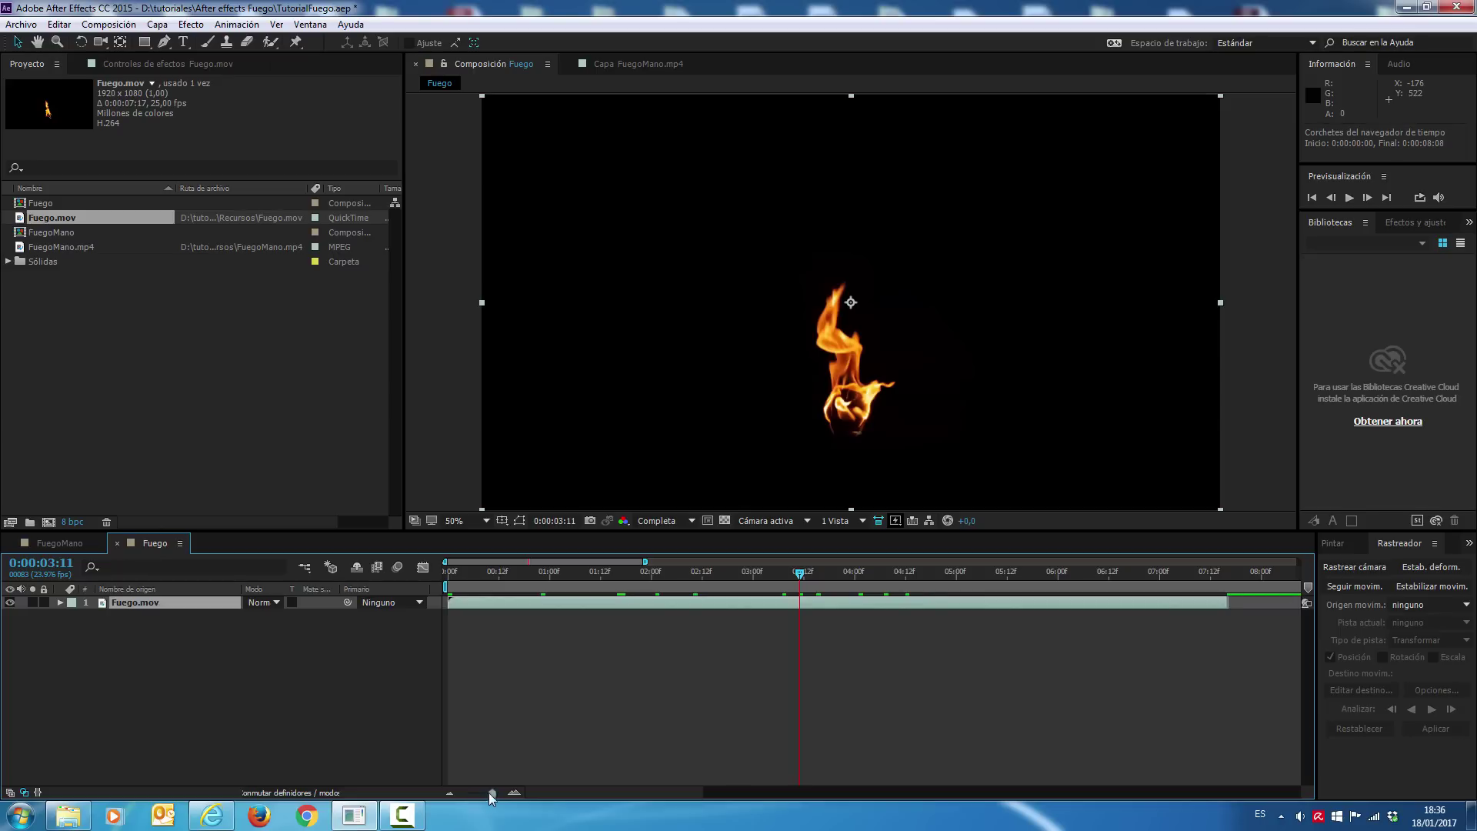
{"action": "left_click_drag", "start_coordinate": [490, 793], "coordinate": [423, 793]}
{"action": "left_click_drag", "start_coordinate": [1290, 582], "coordinate": [624, 611]}
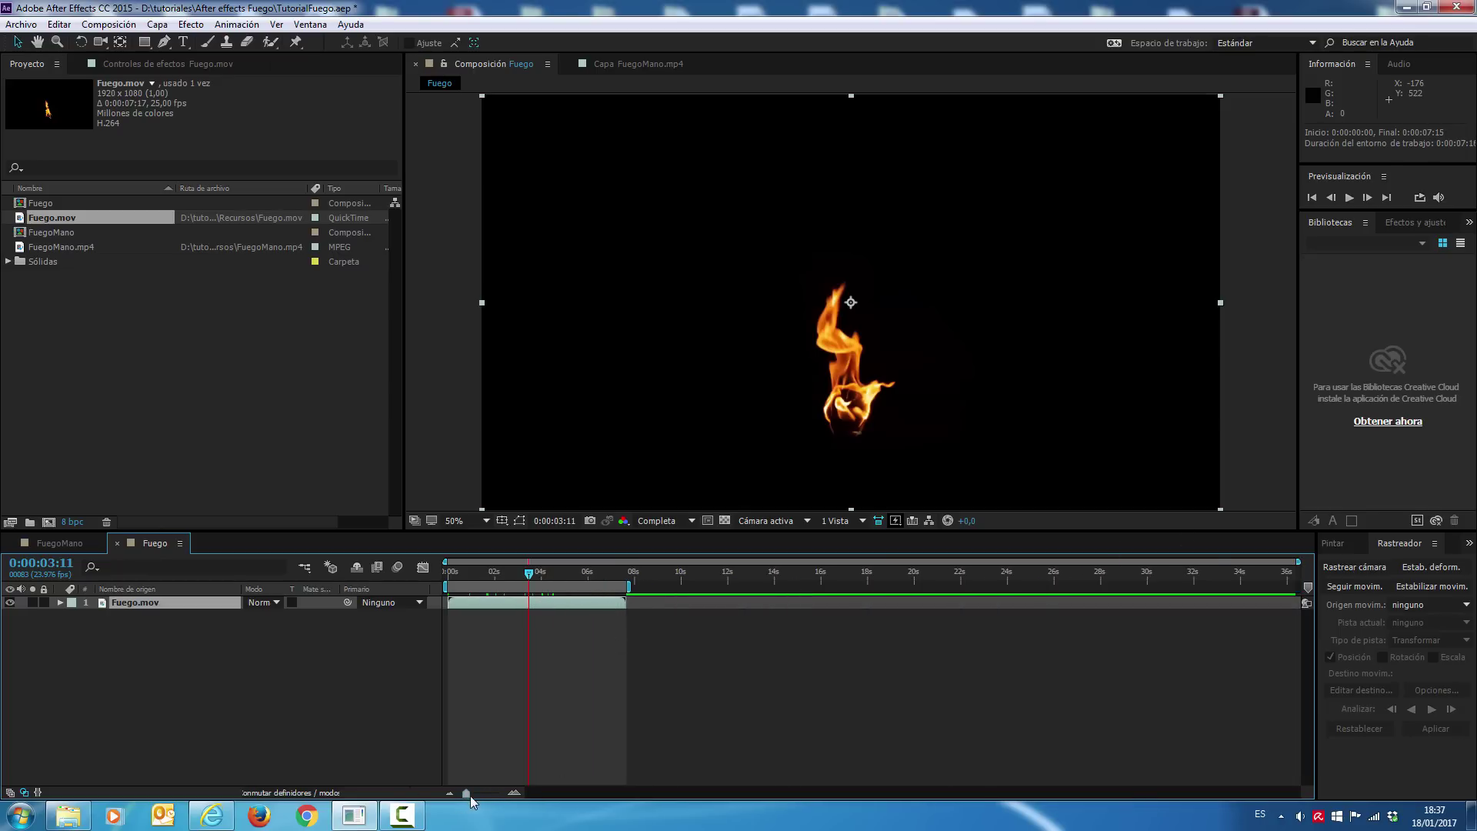
{"action": "left_click_drag", "start_coordinate": [466, 793], "coordinate": [492, 793]}
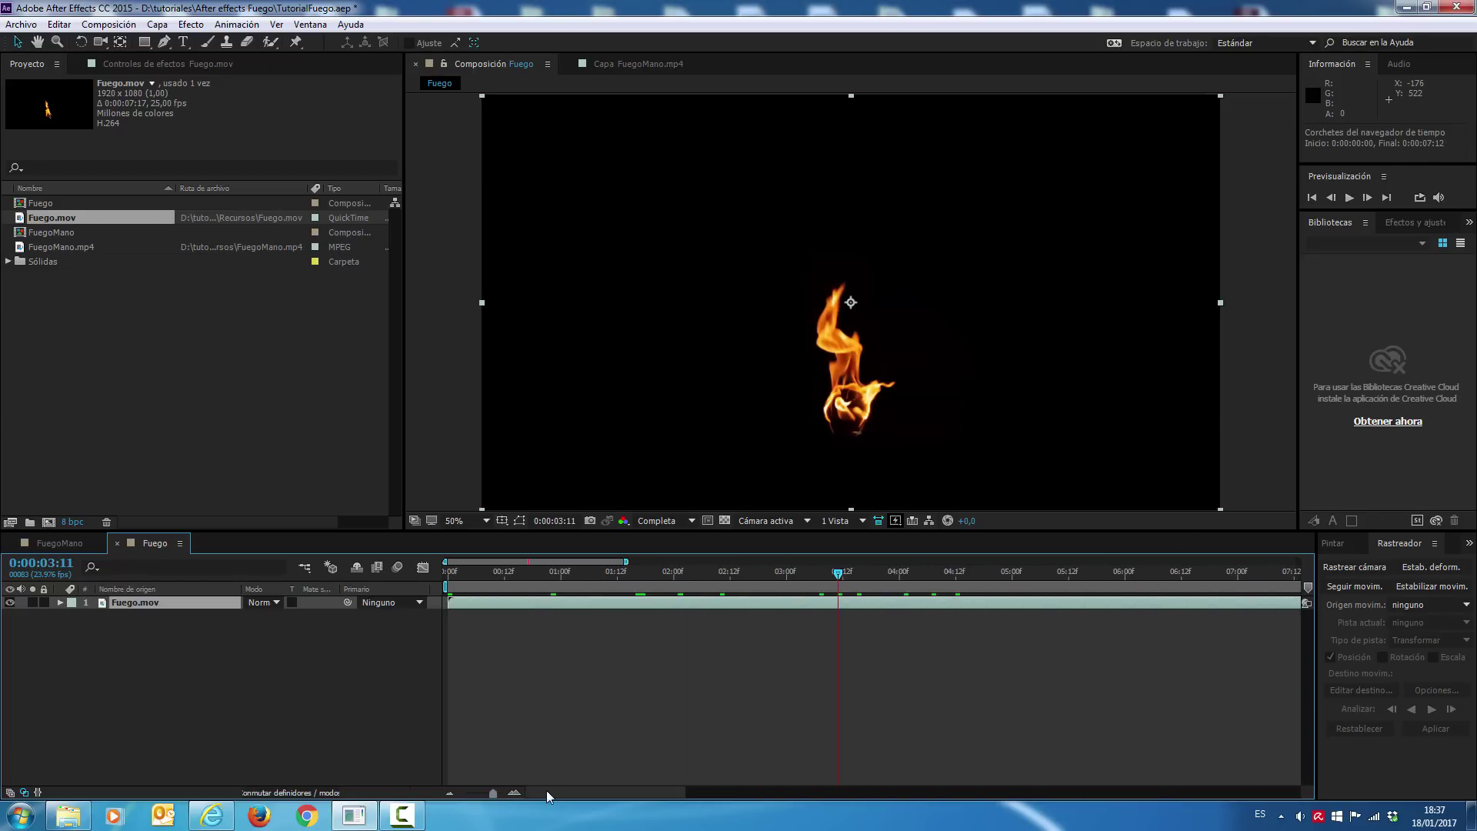
{"action": "left_click", "coordinate": [450, 794]}
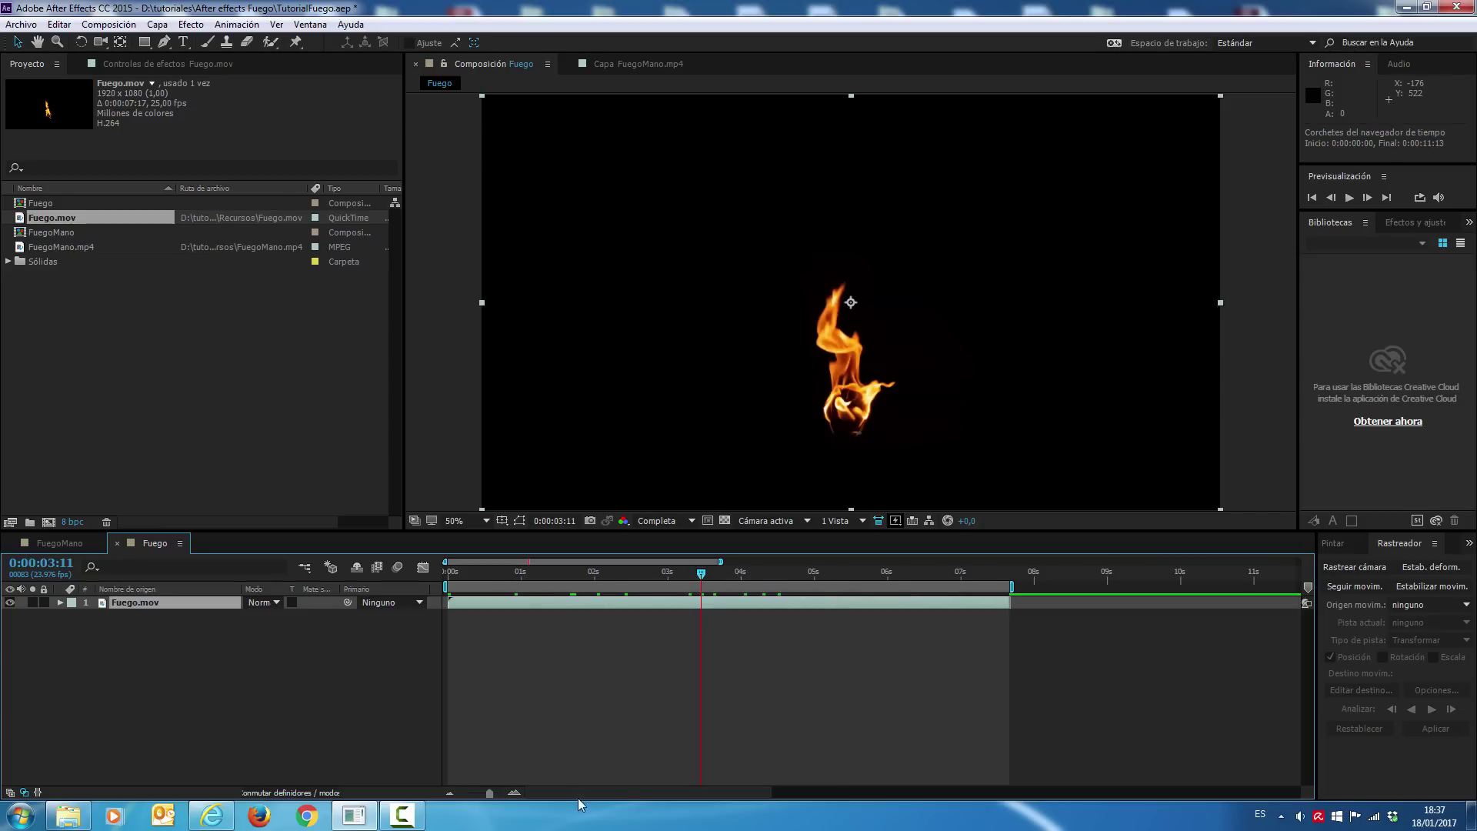
{"action": "left_click_drag", "start_coordinate": [490, 793], "coordinate": [567, 794]}
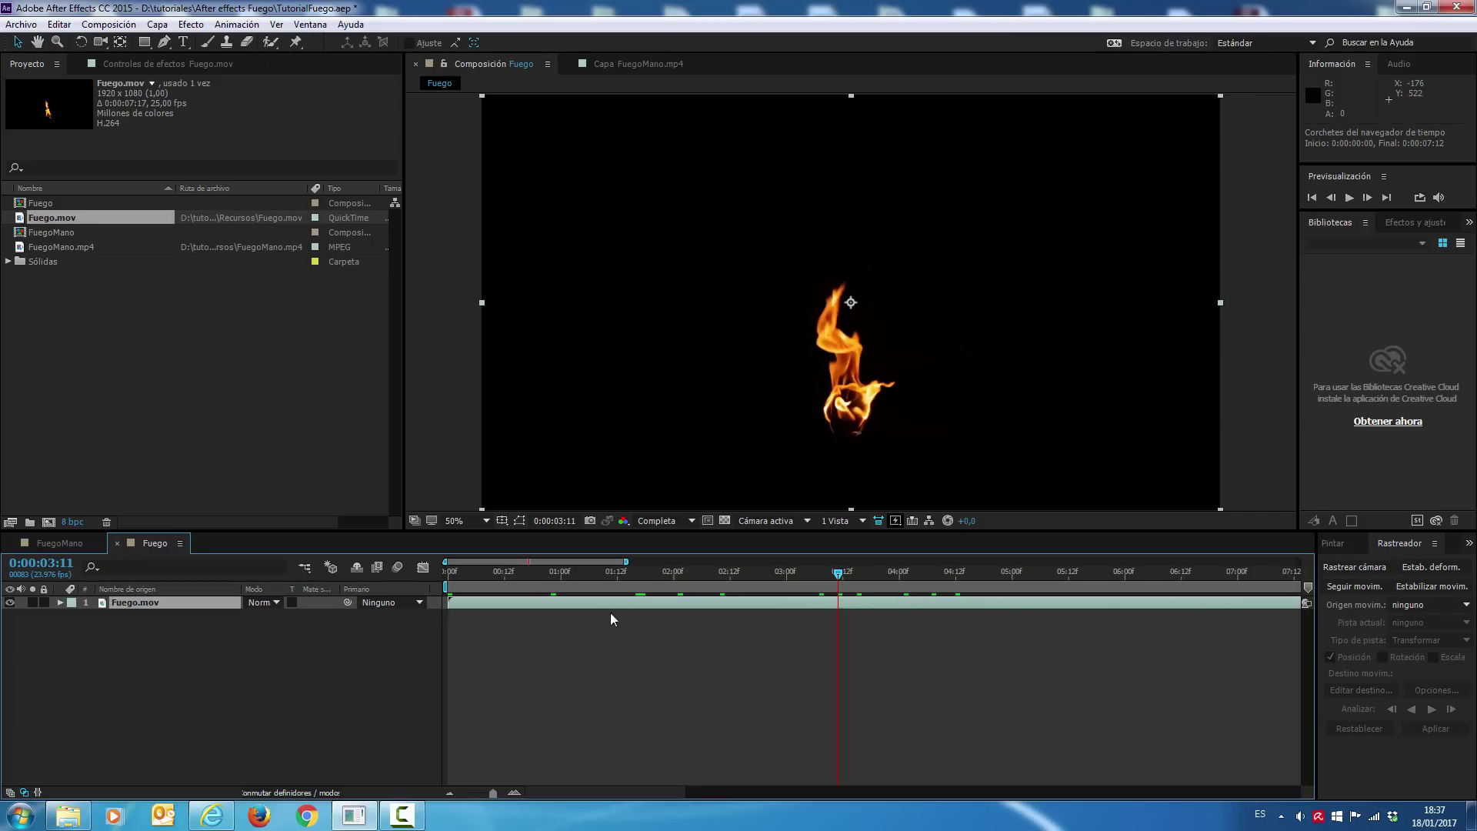
{"action": "mouse_move", "coordinate": [448, 572]}
{"action": "left_mouse_down"}
{"action": "mouse_move", "coordinate": [1211, 571]}
{"action": "mouse_move", "coordinate": [419, 715]}
{"action": "left_mouse_up"}
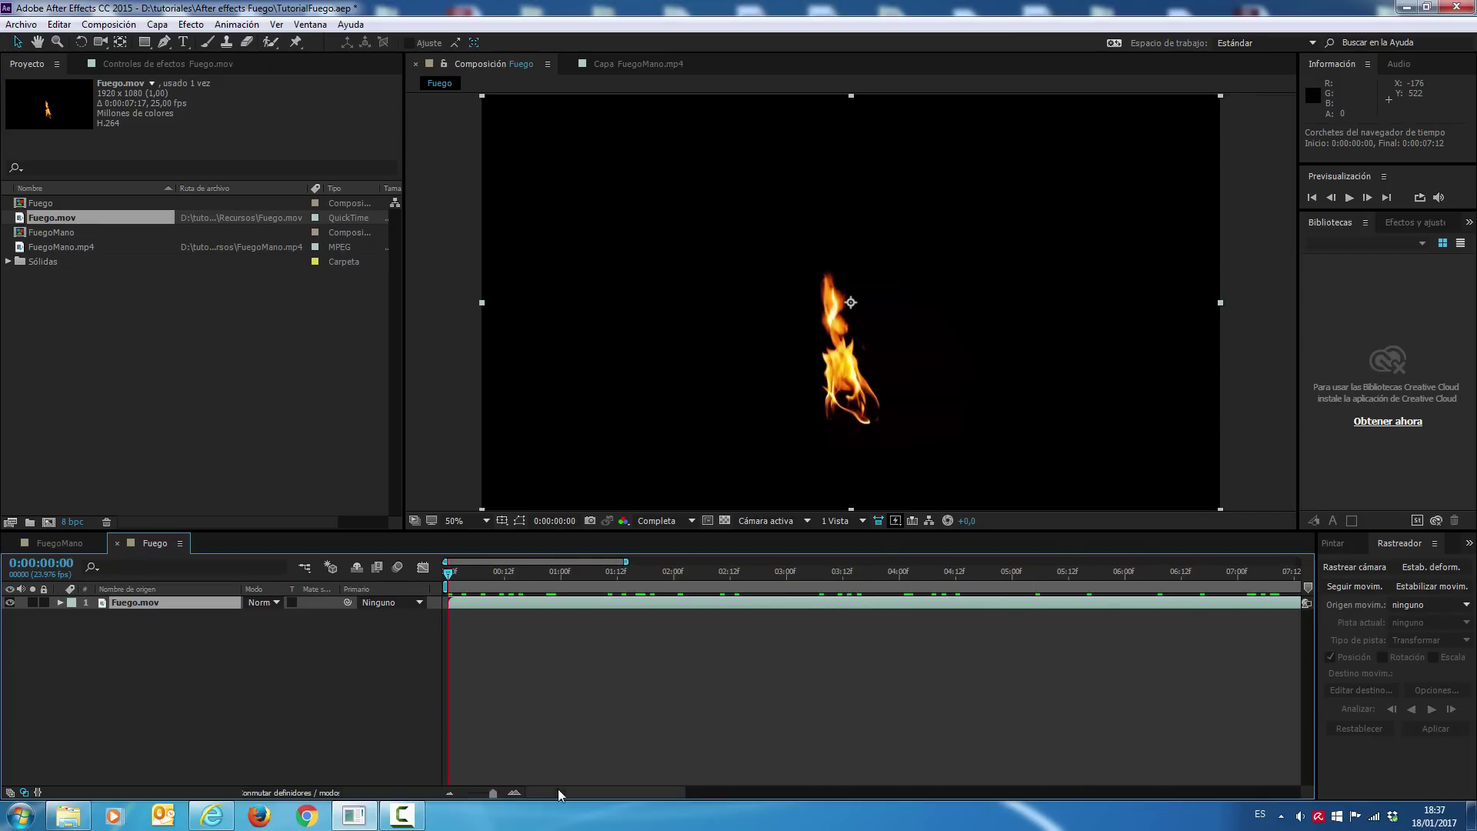
{"action": "left_click_drag", "start_coordinate": [558, 793], "coordinate": [467, 800]}
{"action": "left_click", "coordinate": [450, 792]}
Add a null object layer above Fuego.mov, return to the start, and select Nulo 2
{"action": "mouse_move", "coordinate": [615, 572]}
{"action": "left_mouse_down"}
{"action": "mouse_move", "coordinate": [454, 573]}
{"action": "mouse_move", "coordinate": [839, 574]}
{"action": "left_mouse_up"}
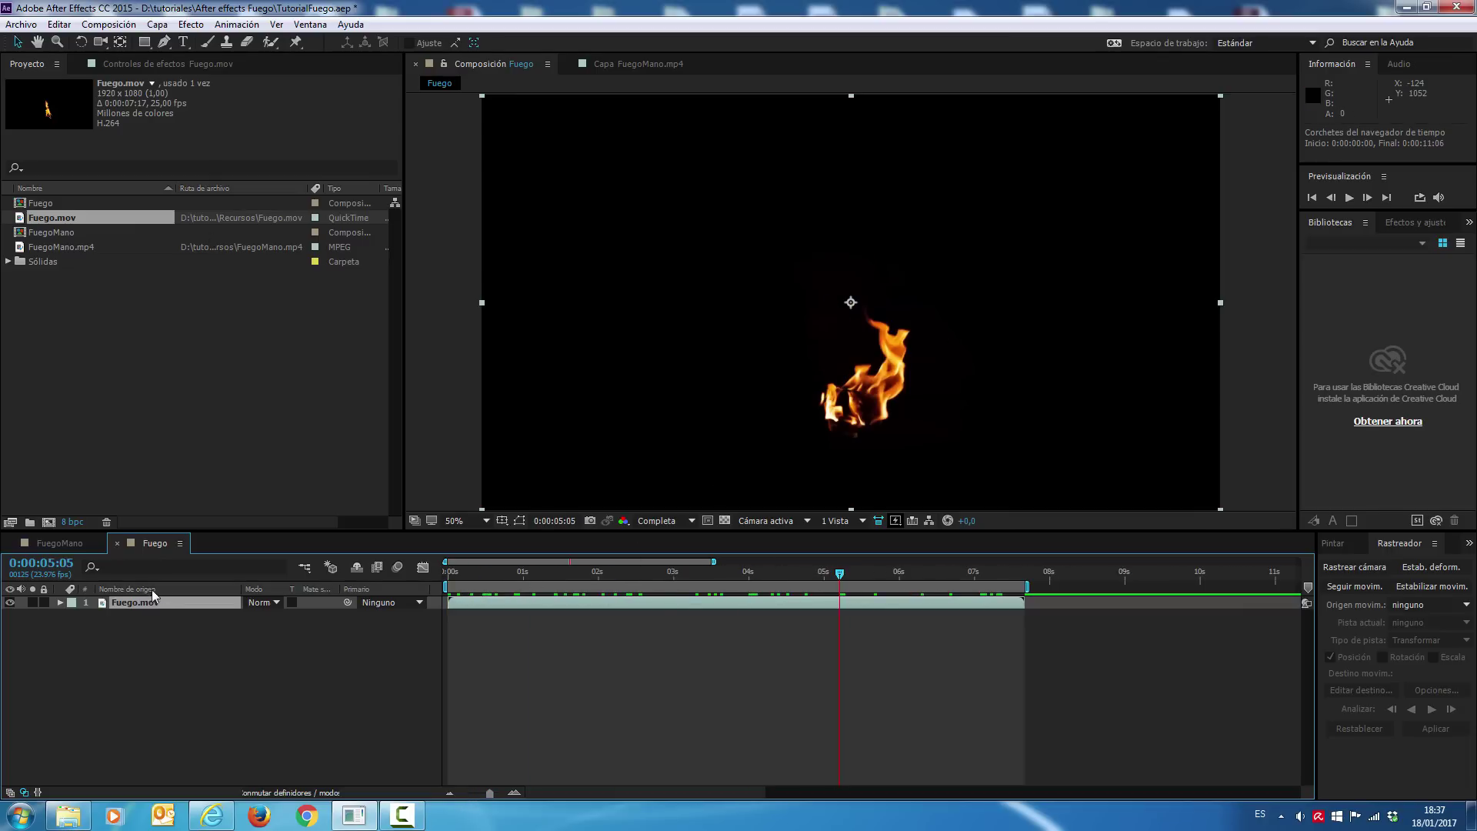
{"action": "left_click", "coordinate": [157, 24]}
{"action": "mouse_move", "coordinate": [493, 42]}
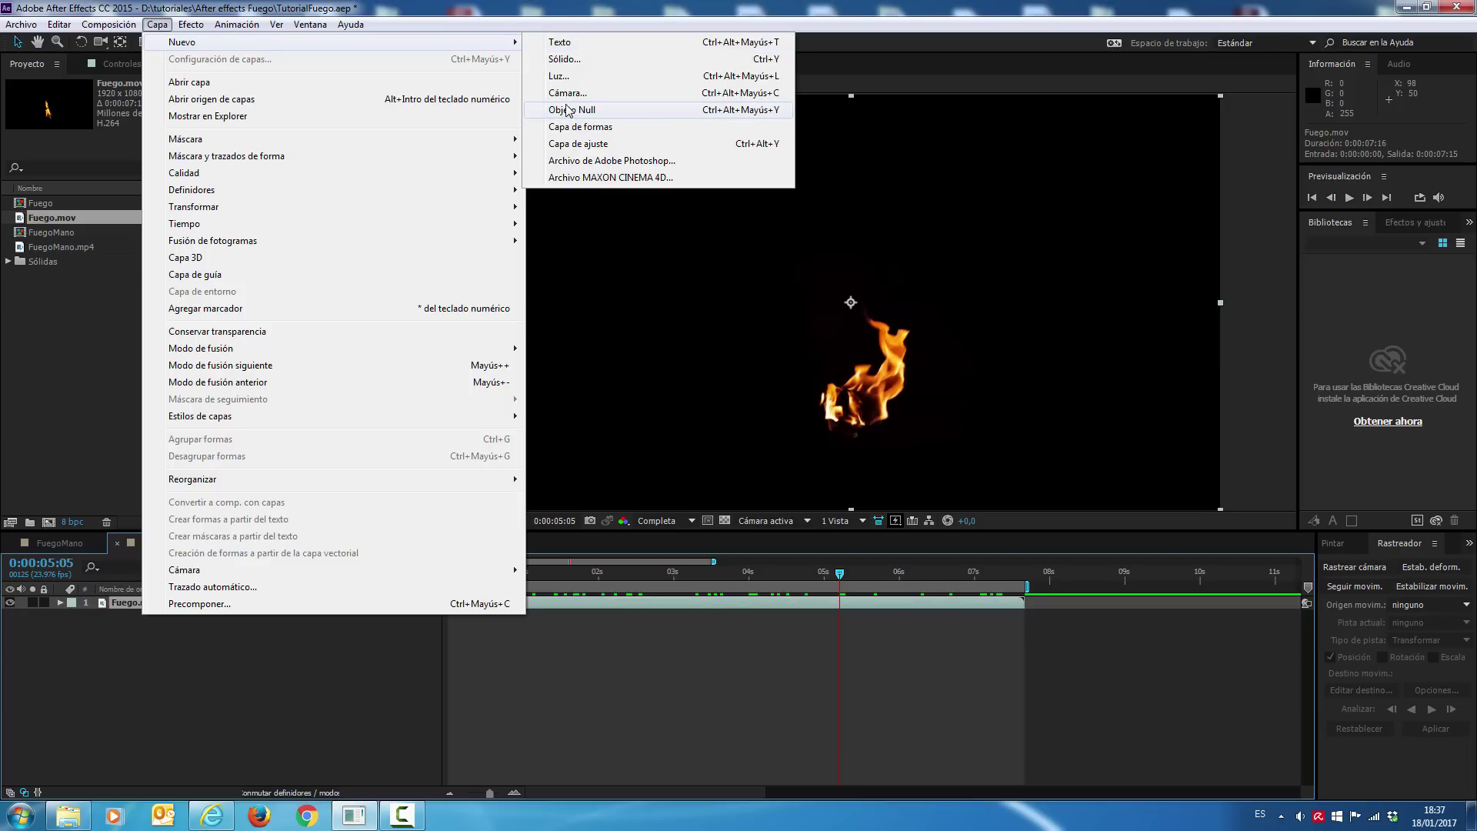
{"action": "left_click", "coordinate": [577, 112]}
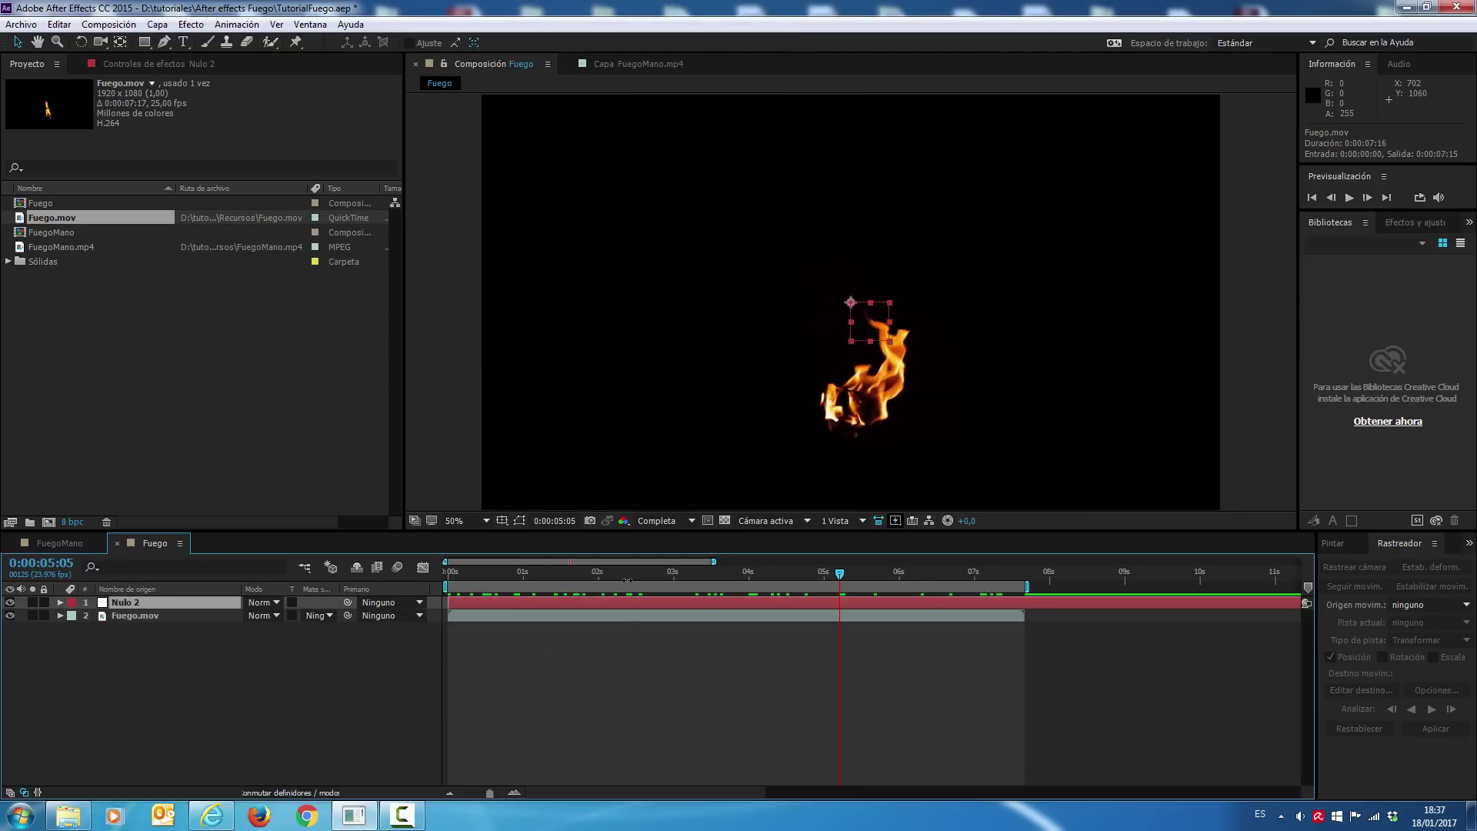
{"action": "key", "text": "Home"}
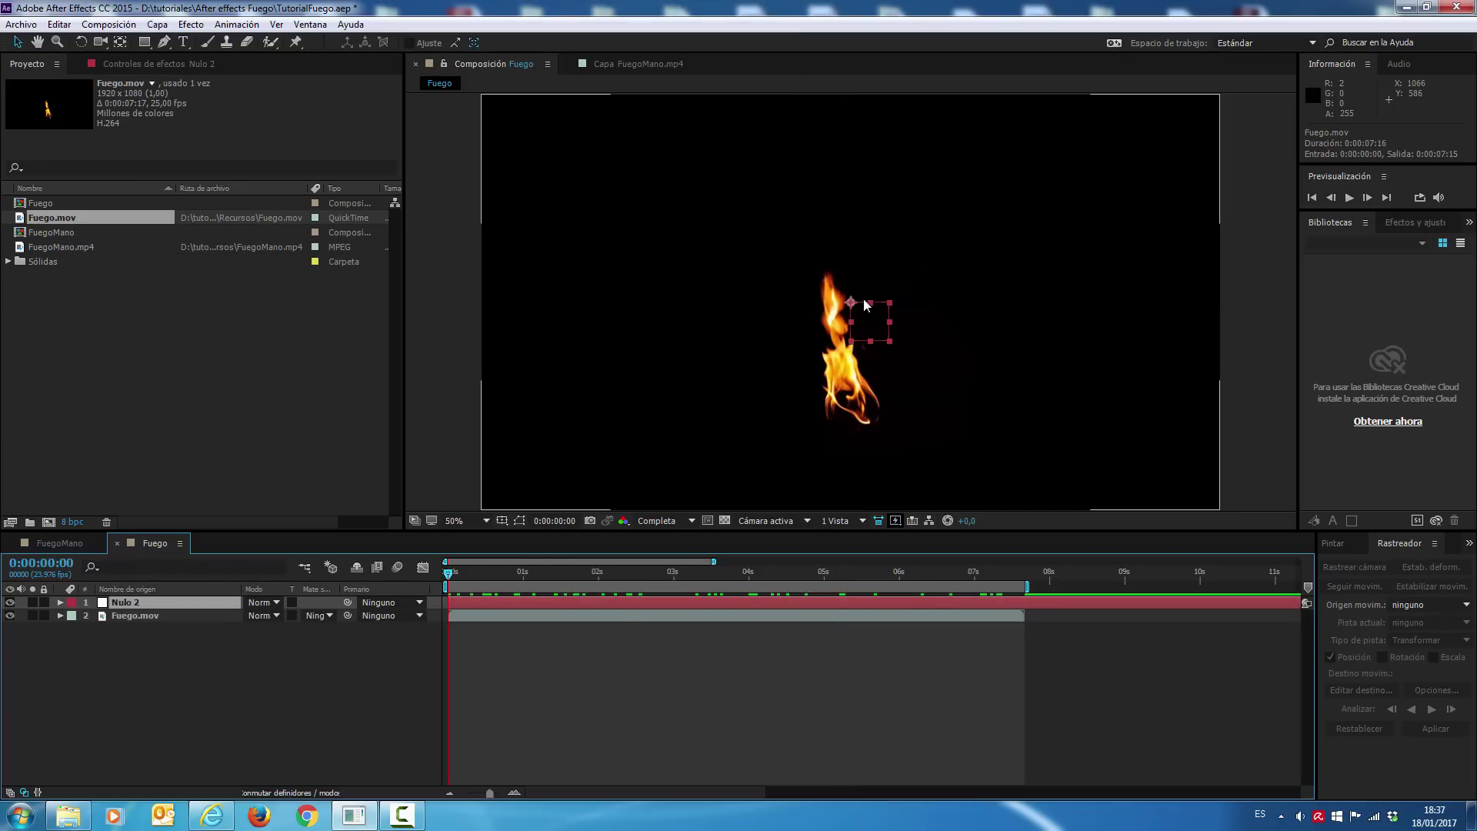
{"action": "key", "text": "Return"}
{"action": "left_click", "coordinate": [120, 605]}
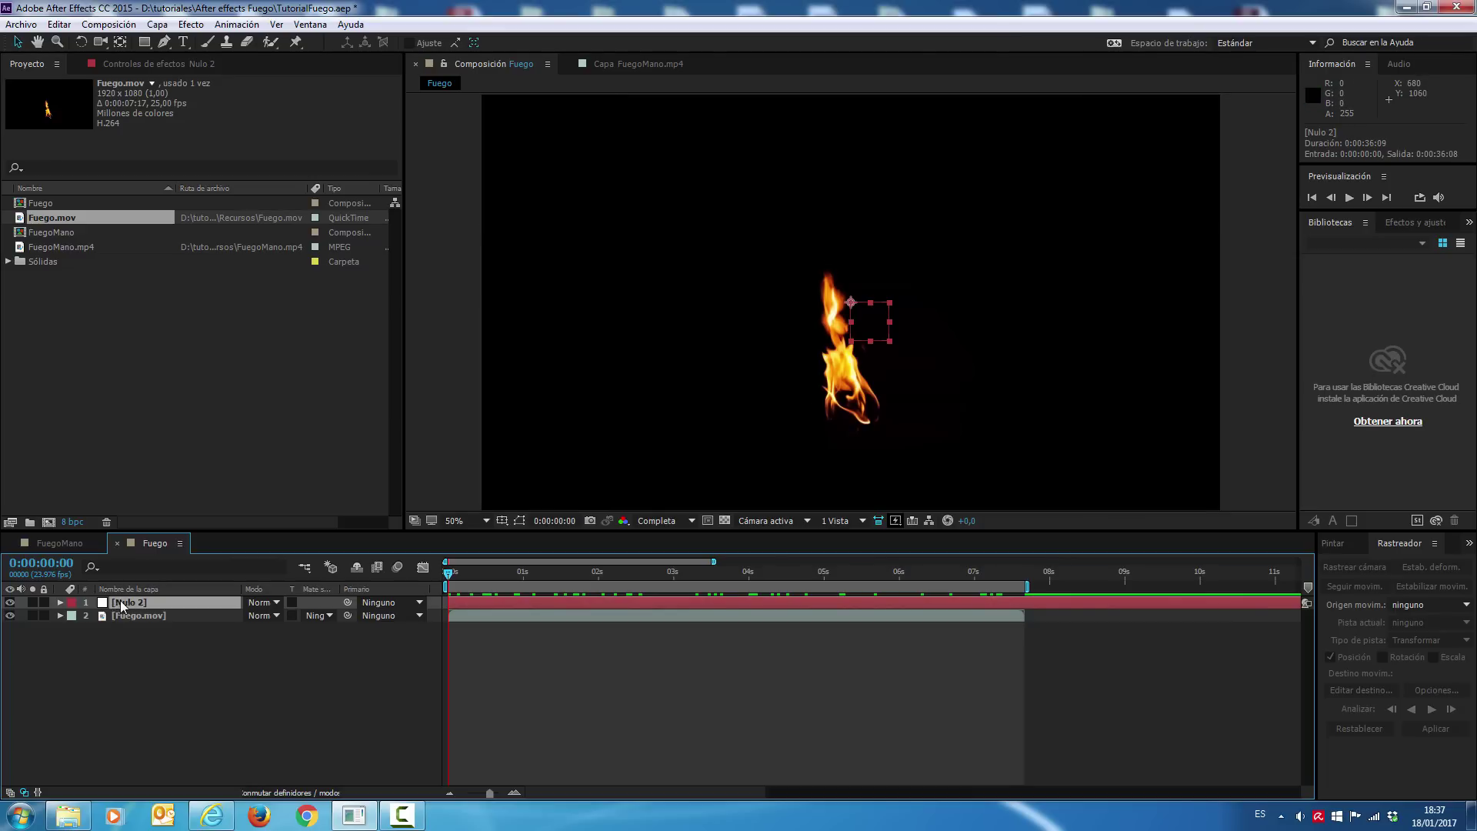
Scale Nulo 2 to 201% and position it at the base of the flame
{"action": "key", "text": "s"}
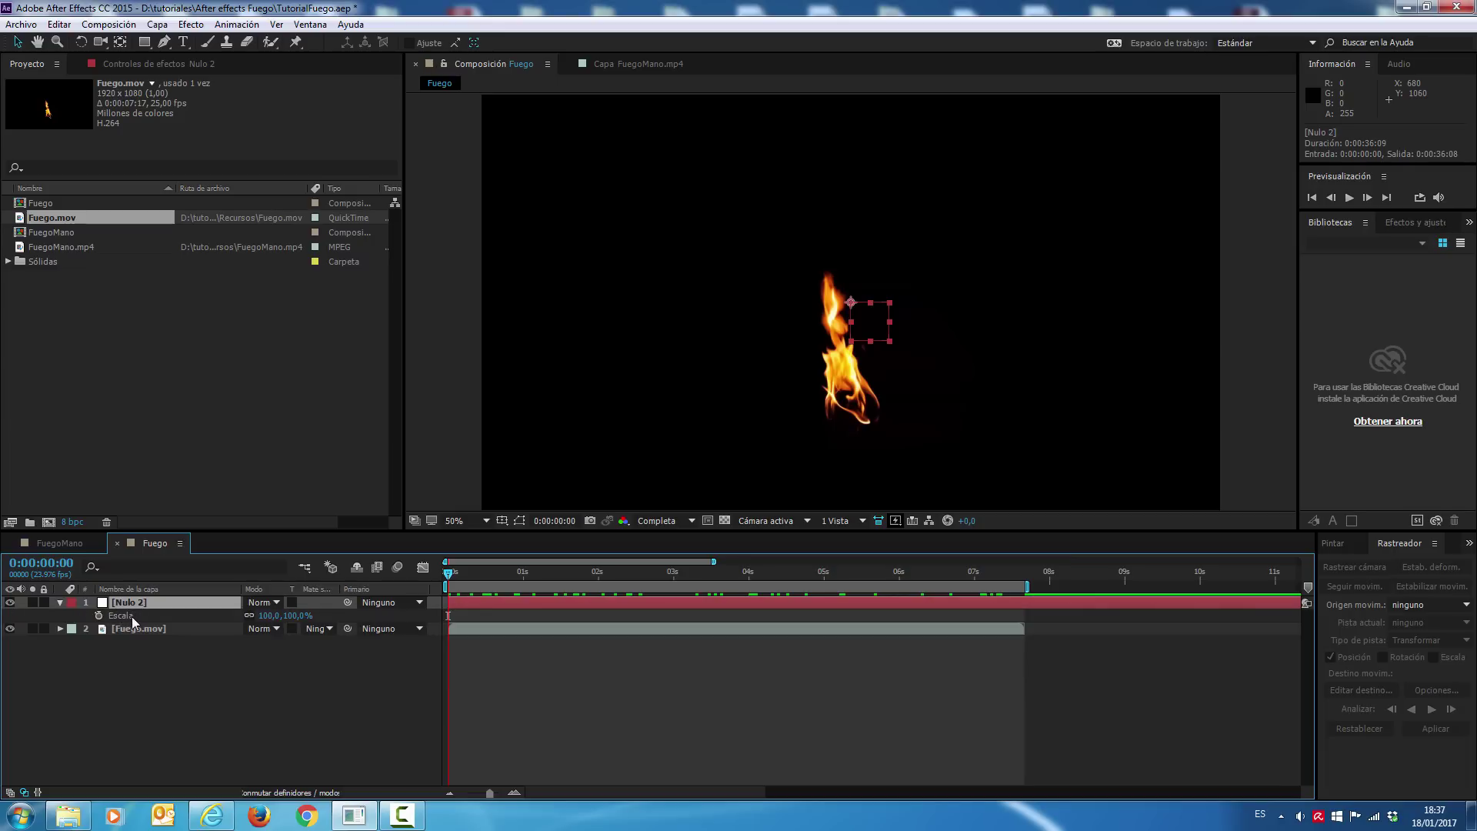
{"action": "mouse_move", "coordinate": [291, 616]}
{"action": "left_mouse_down"}
{"action": "mouse_move", "coordinate": [360, 615]}
{"action": "mouse_move", "coordinate": [300, 615]}
{"action": "left_mouse_up"}
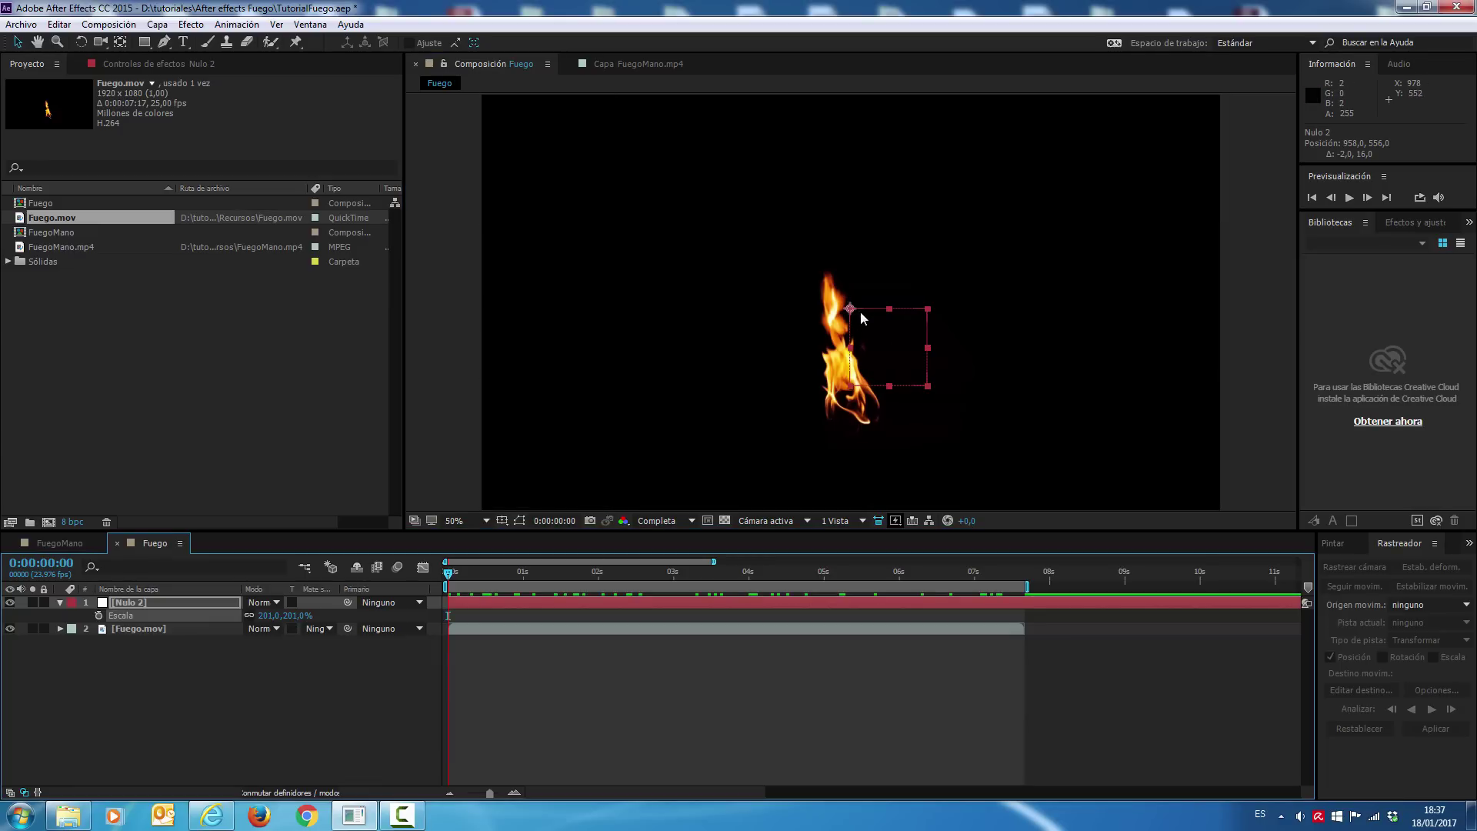
{"action": "mouse_move", "coordinate": [860, 311]}
{"action": "left_mouse_down"}
{"action": "mouse_move", "coordinate": [856, 280]}
{"action": "mouse_move", "coordinate": [890, 411]}
{"action": "mouse_move", "coordinate": [916, 368]}
{"action": "left_mouse_up"}
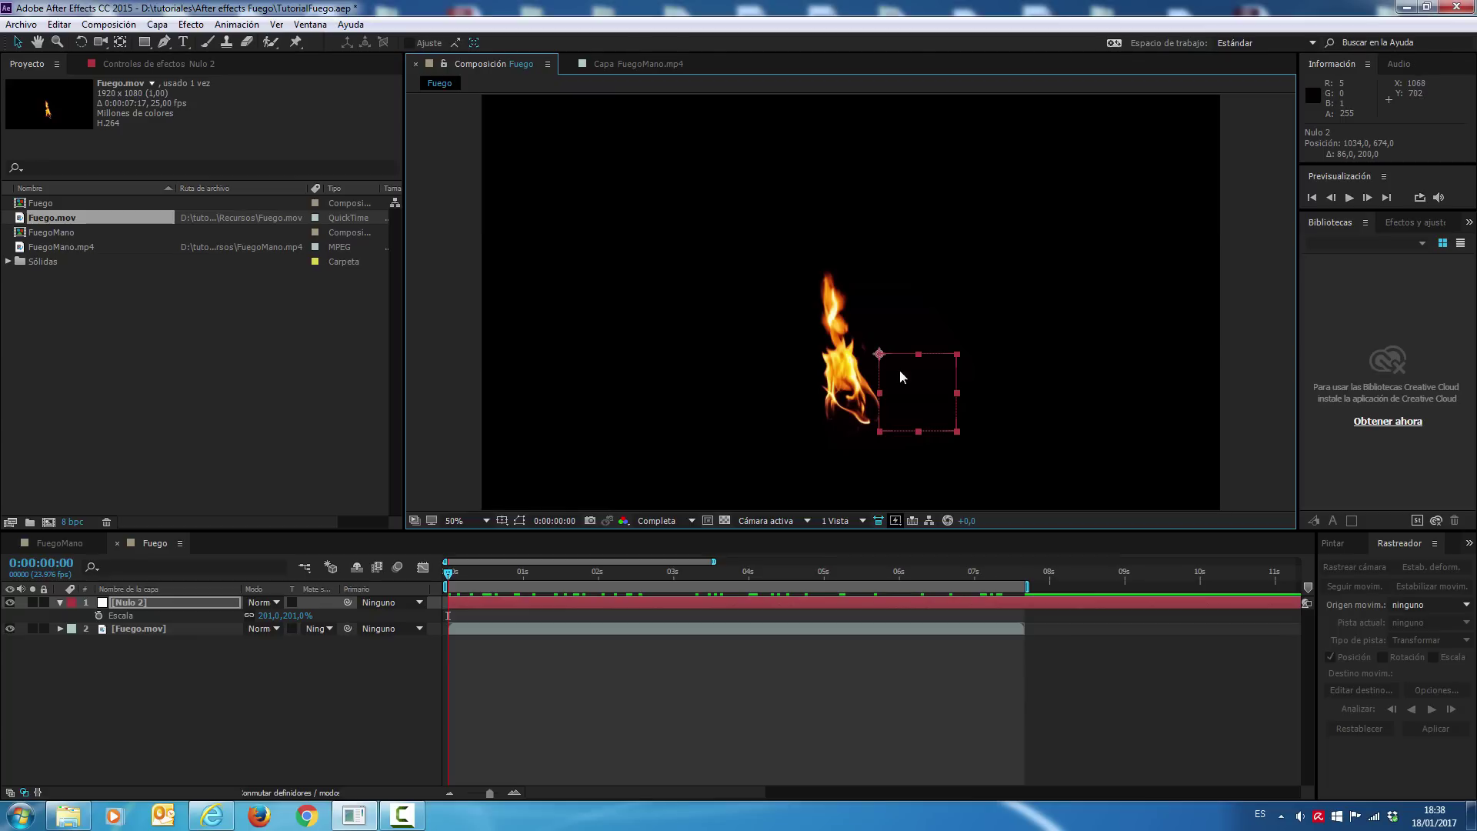
{"action": "left_click_drag", "start_coordinate": [888, 372], "coordinate": [859, 436]}
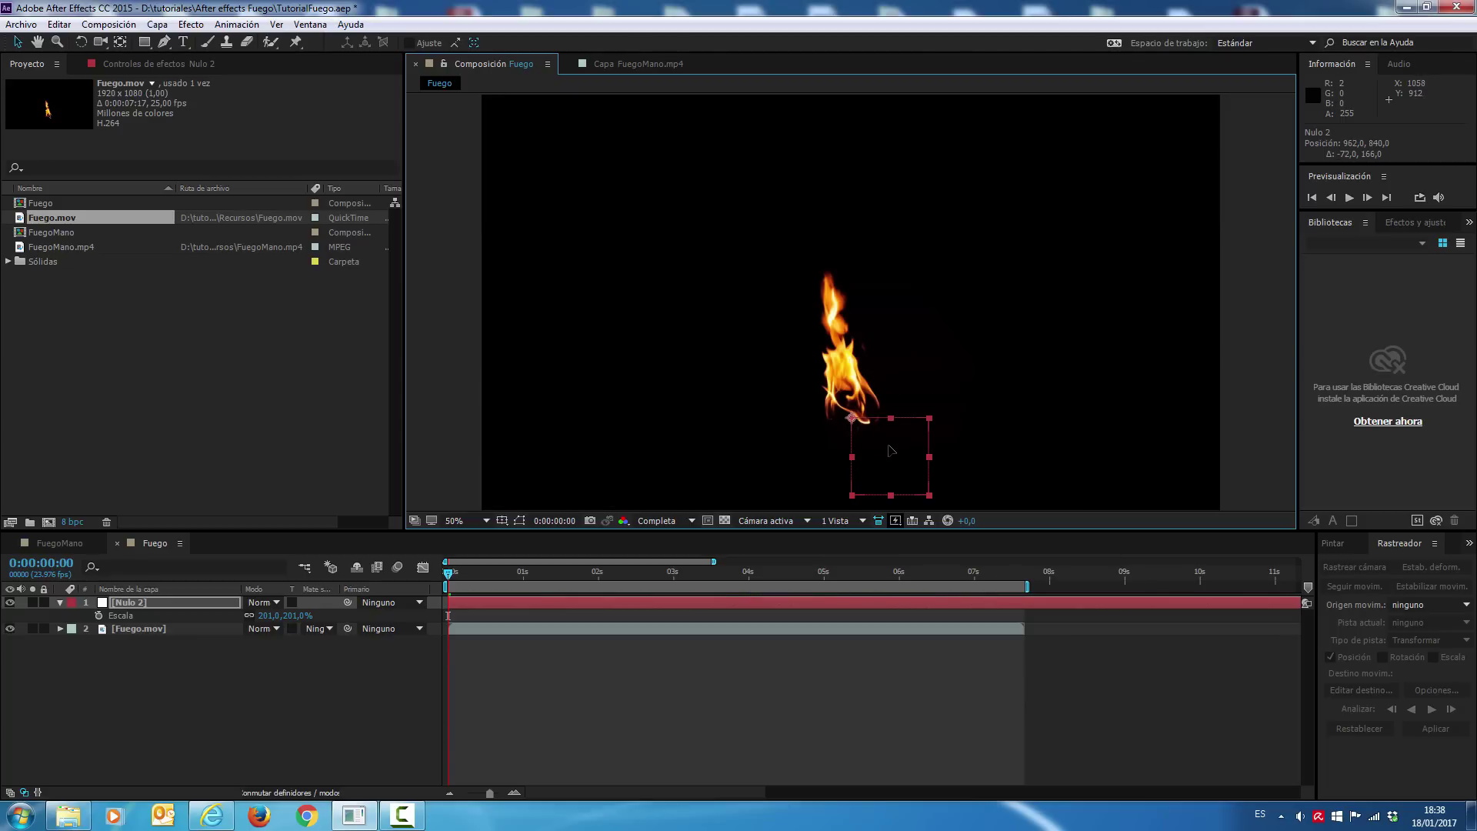
{"action": "key", "text": "period"}
{"action": "left_click_drag", "start_coordinate": [955, 424], "coordinate": [870, 197]}
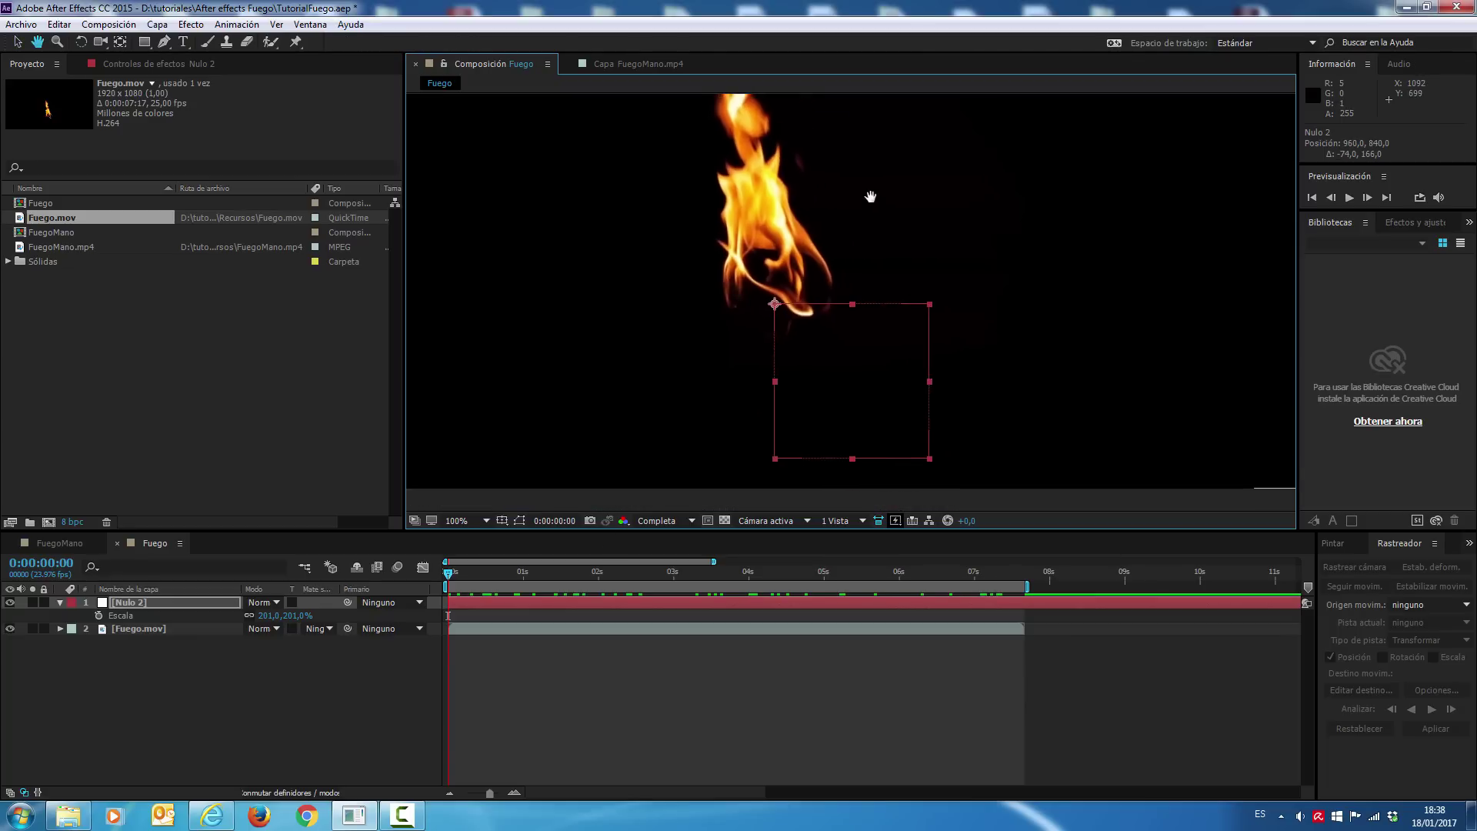
{"action": "left_click_drag", "start_coordinate": [834, 427], "coordinate": [840, 431]}
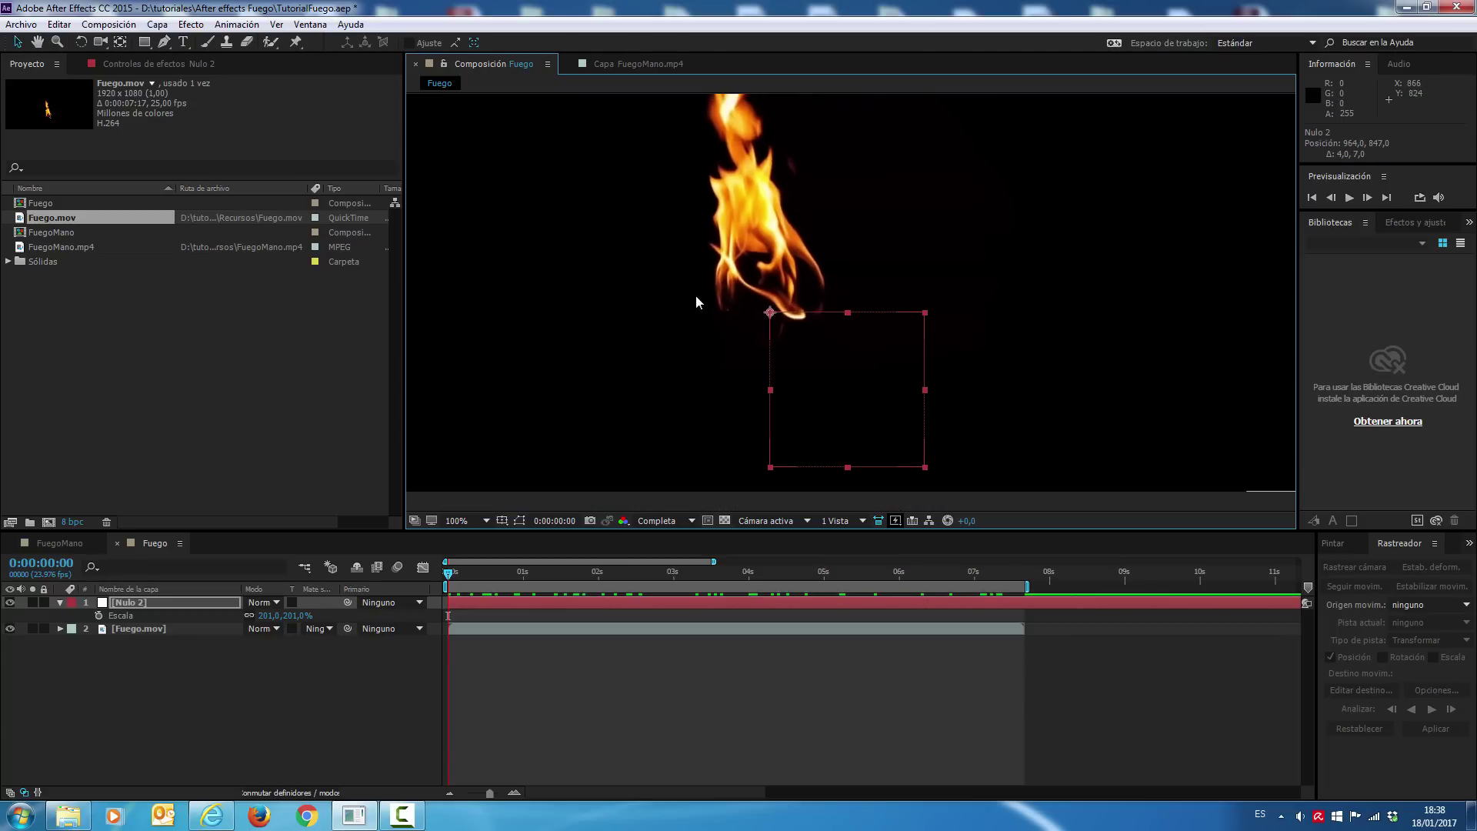
{"action": "left_click_drag", "start_coordinate": [838, 357], "coordinate": [843, 355]}
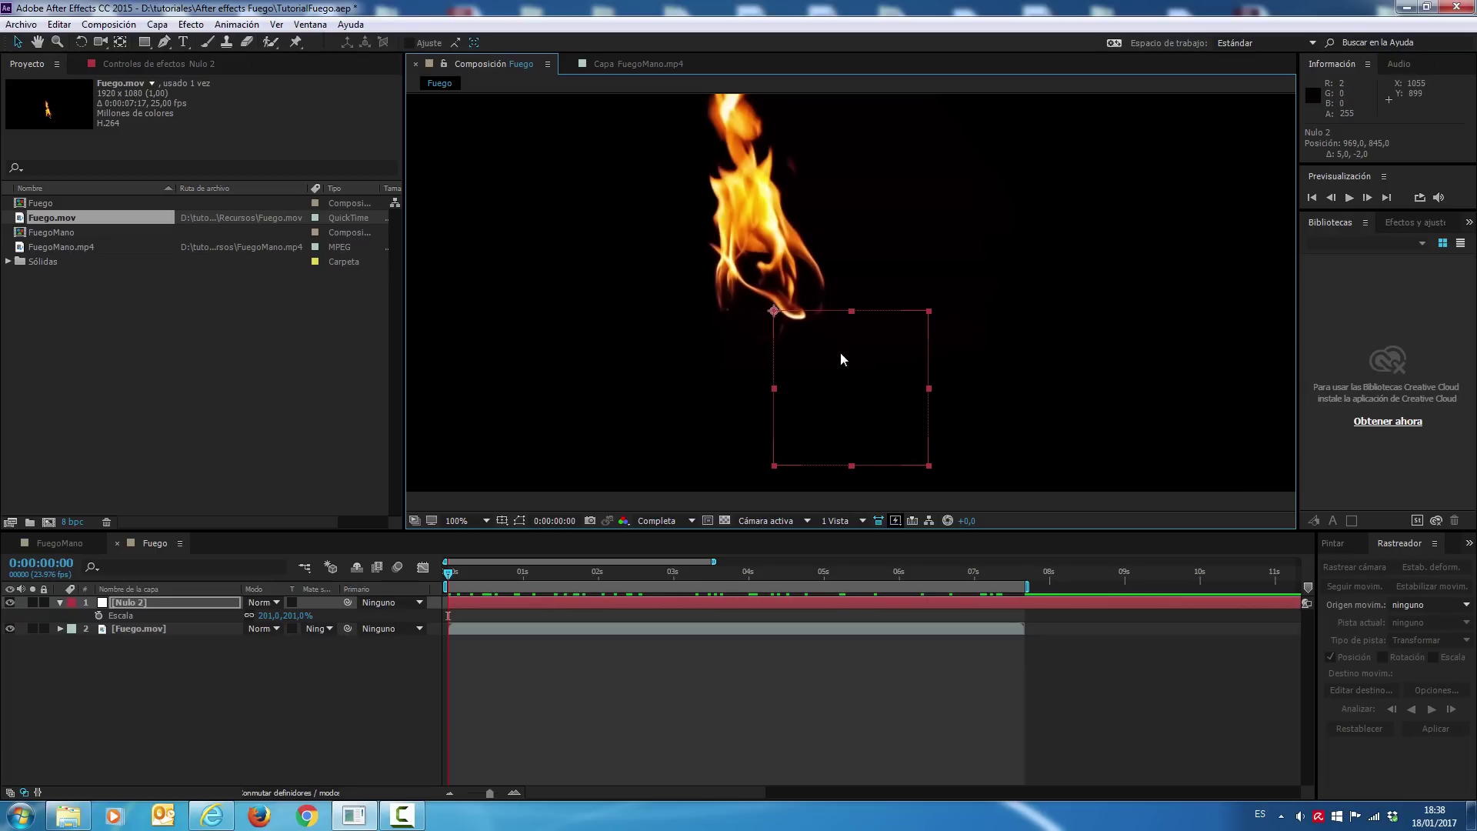
Deselect layers, hide the Scale property, and set the viewer to Ajustar hasta 100%
{"action": "left_click", "coordinate": [706, 399]}
{"action": "left_click", "coordinate": [560, 732]}
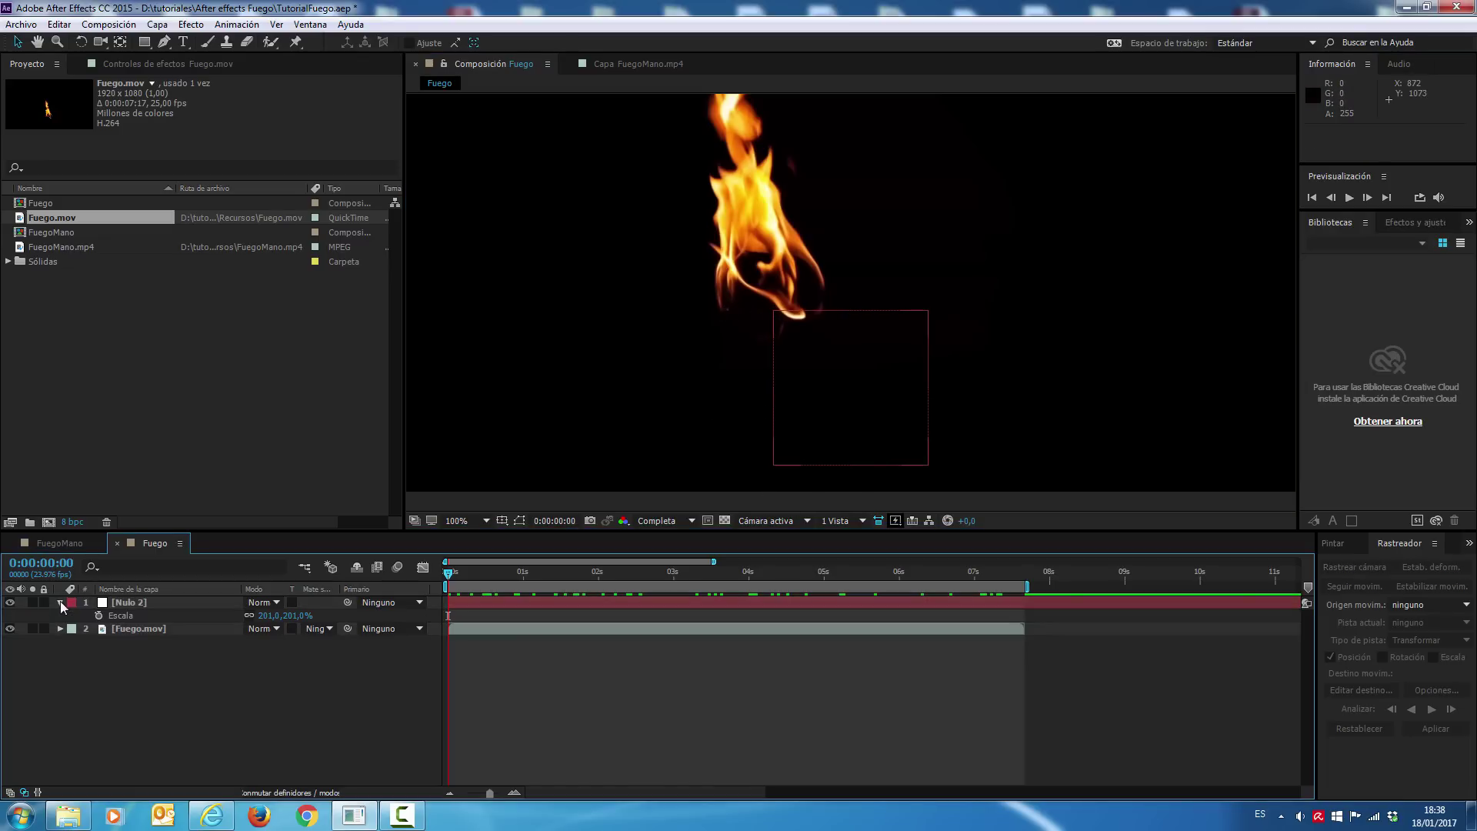
{"action": "left_click", "coordinate": [61, 603]}
{"action": "left_click", "coordinate": [475, 527]}
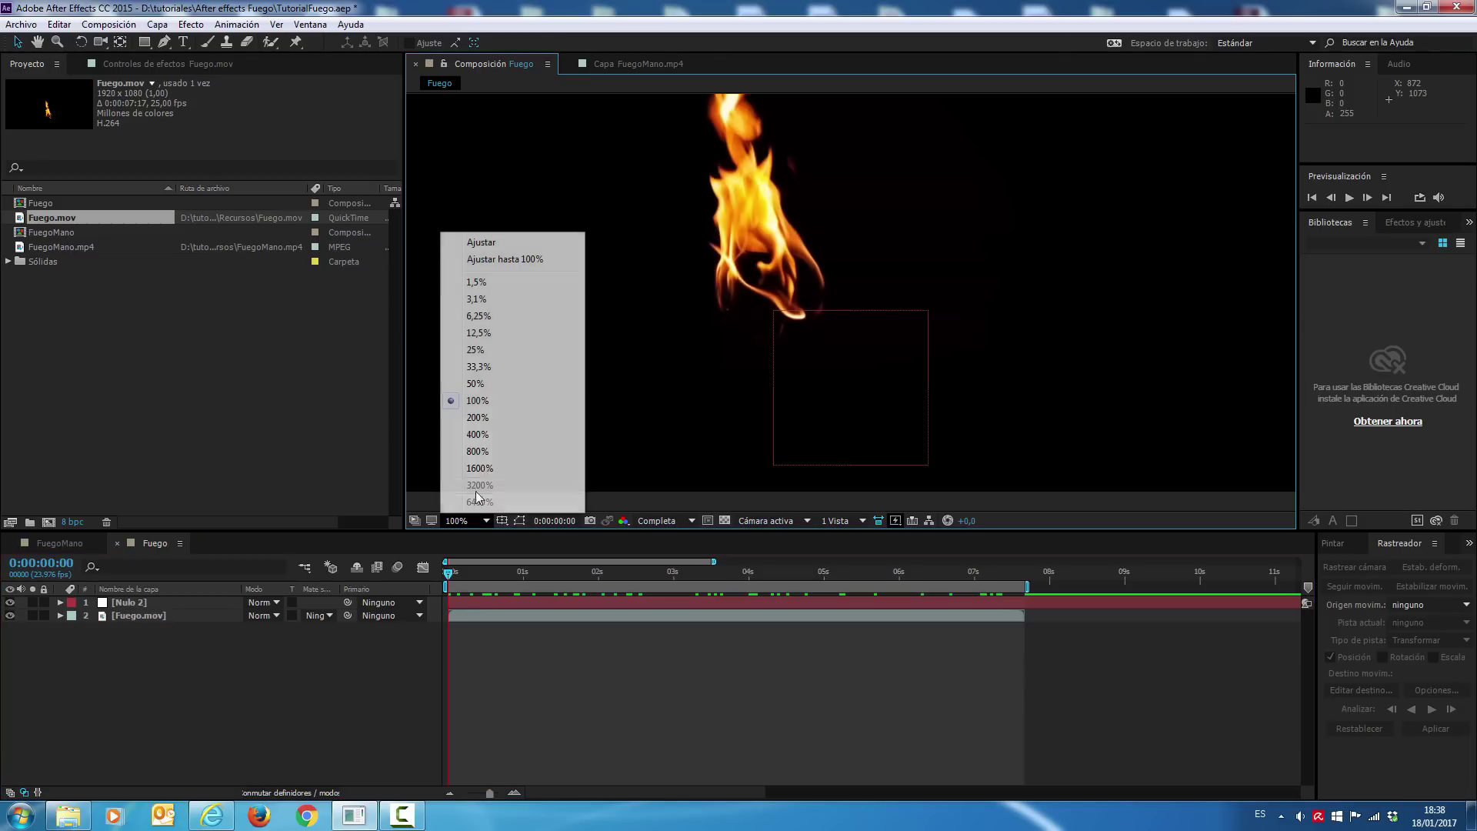
{"action": "left_click", "coordinate": [533, 263]}
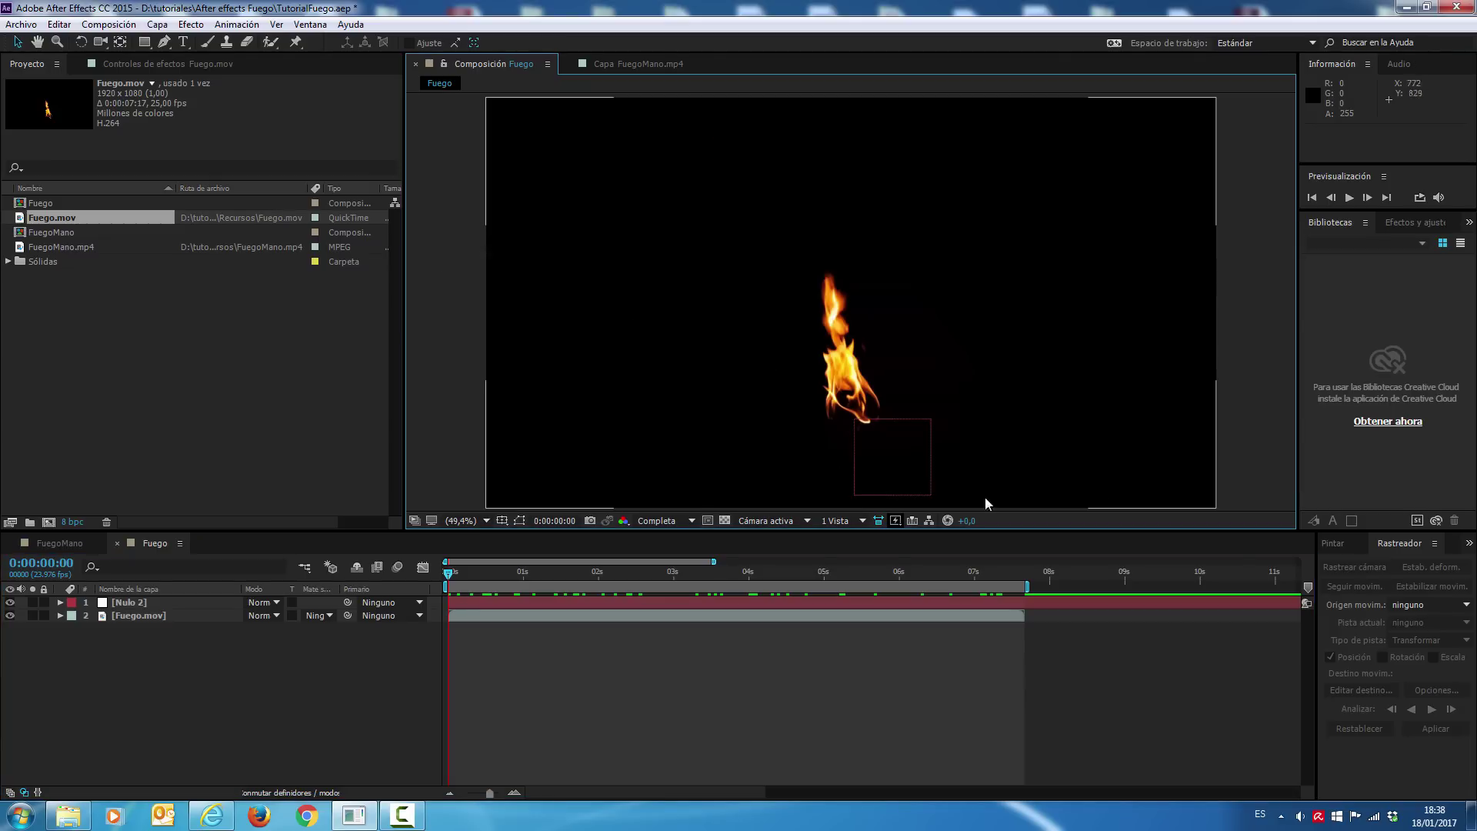
Duplicate Nulo 2 four times with Ctrl+D to make five nulls, then select the bottom one
{"action": "left_click", "coordinate": [128, 603]}
{"action": "key", "text": "Return"}
{"action": "key", "text": "ctrl+d"}
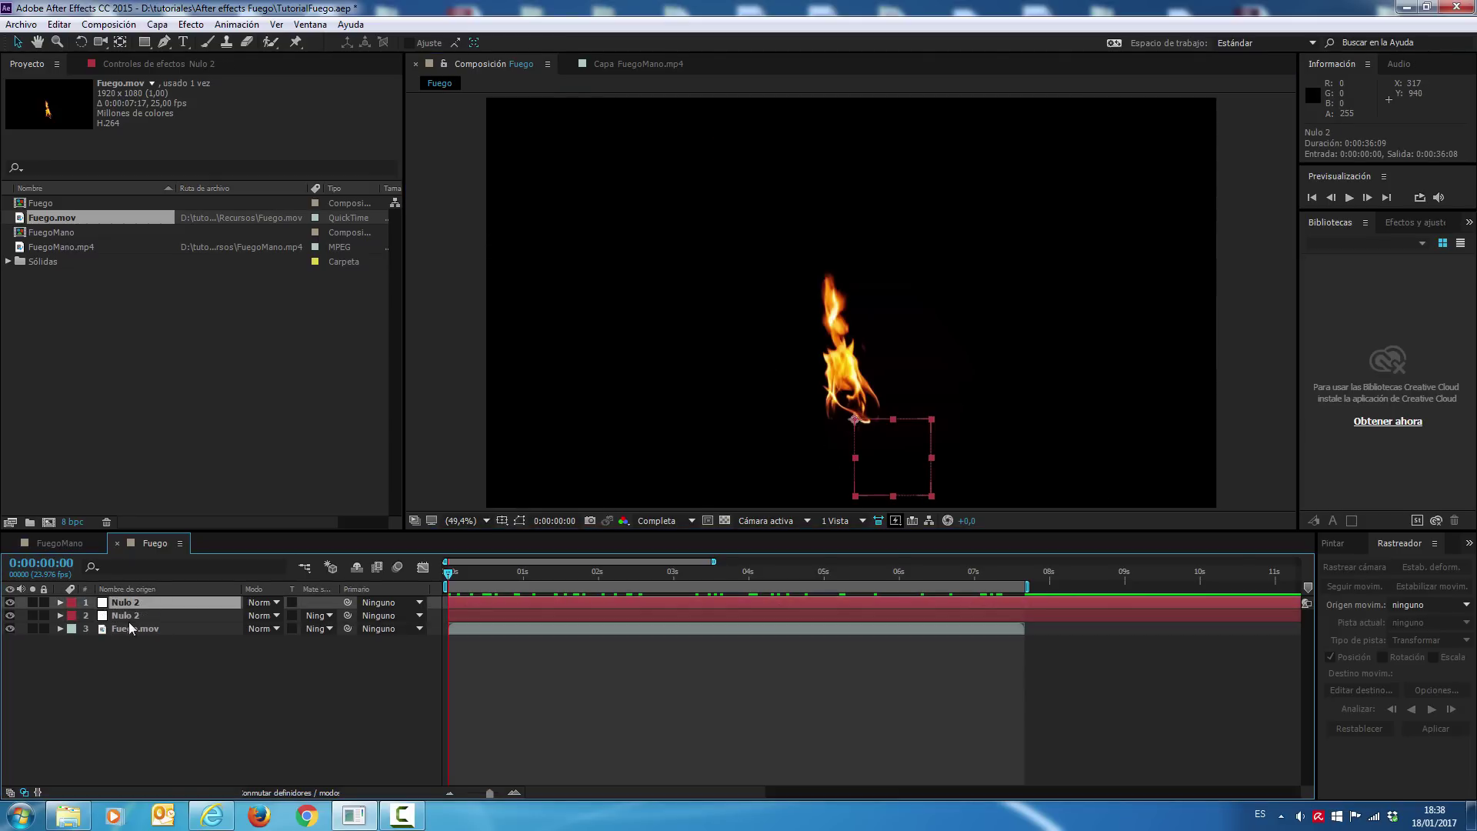
{"action": "key", "text": "ctrl+d"}
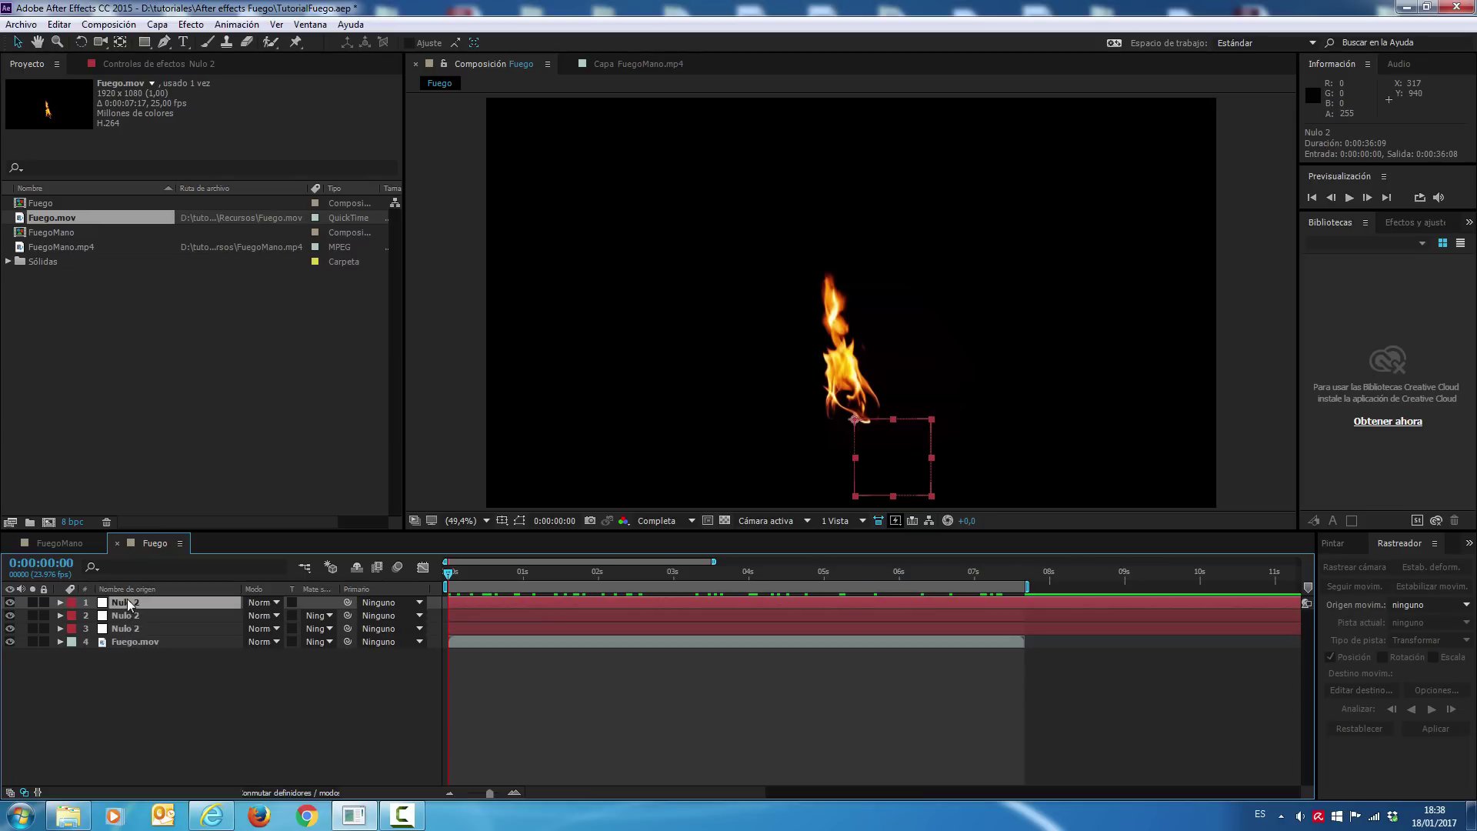
{"action": "key", "text": "ctrl+d"}
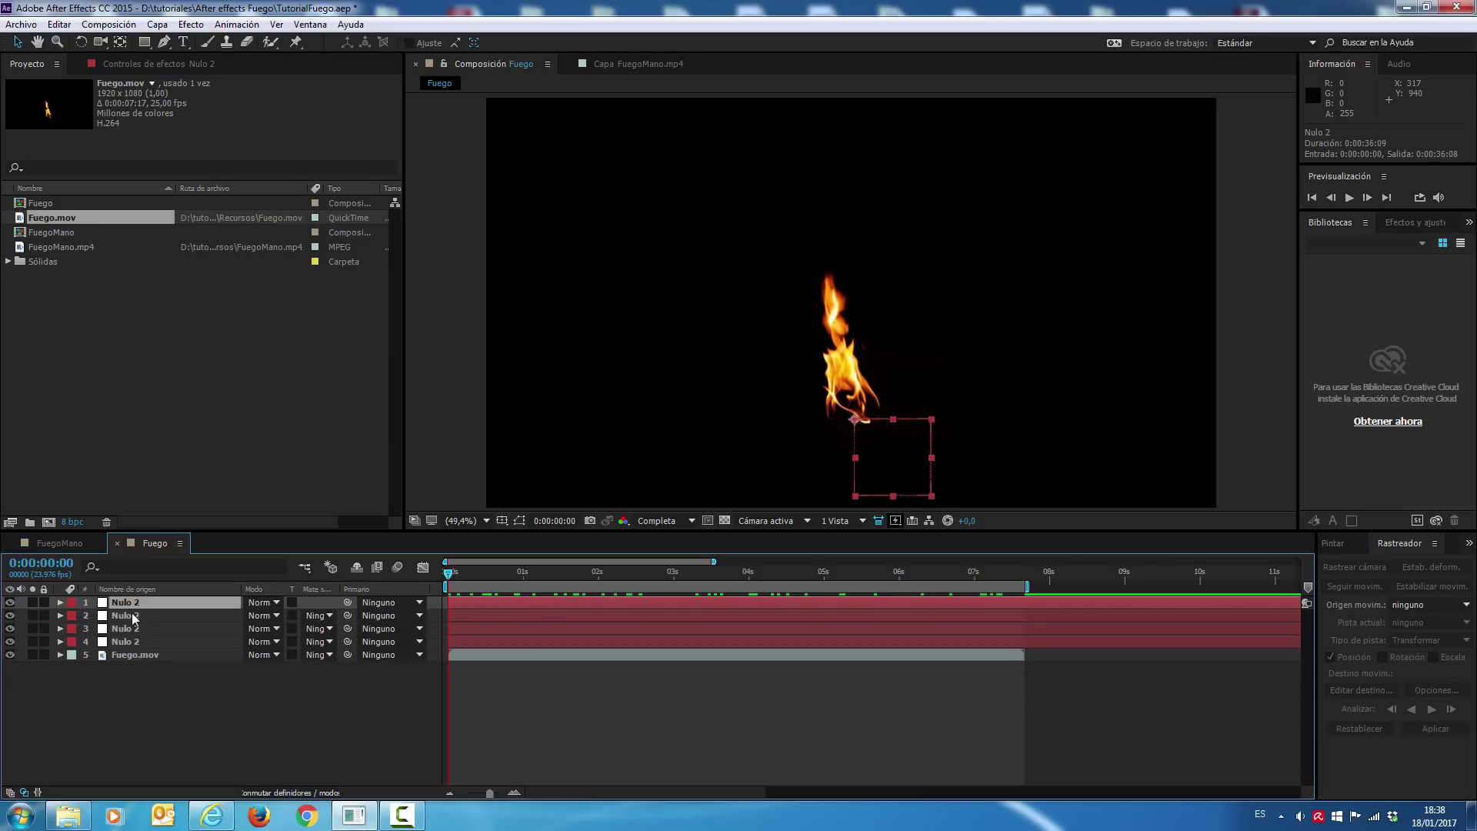
{"action": "key", "text": "ctrl+d"}
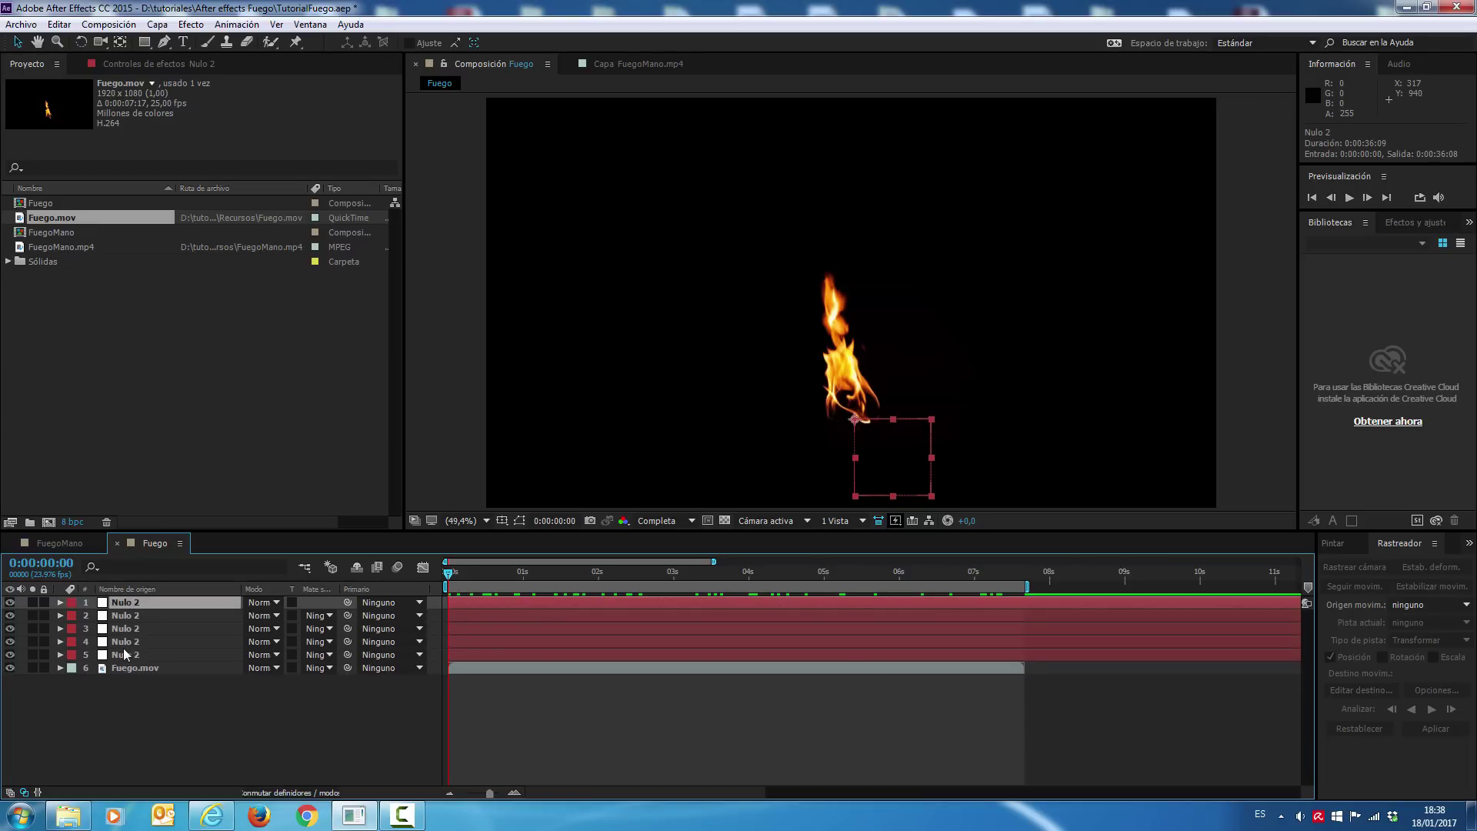
{"action": "left_click", "coordinate": [145, 695]}
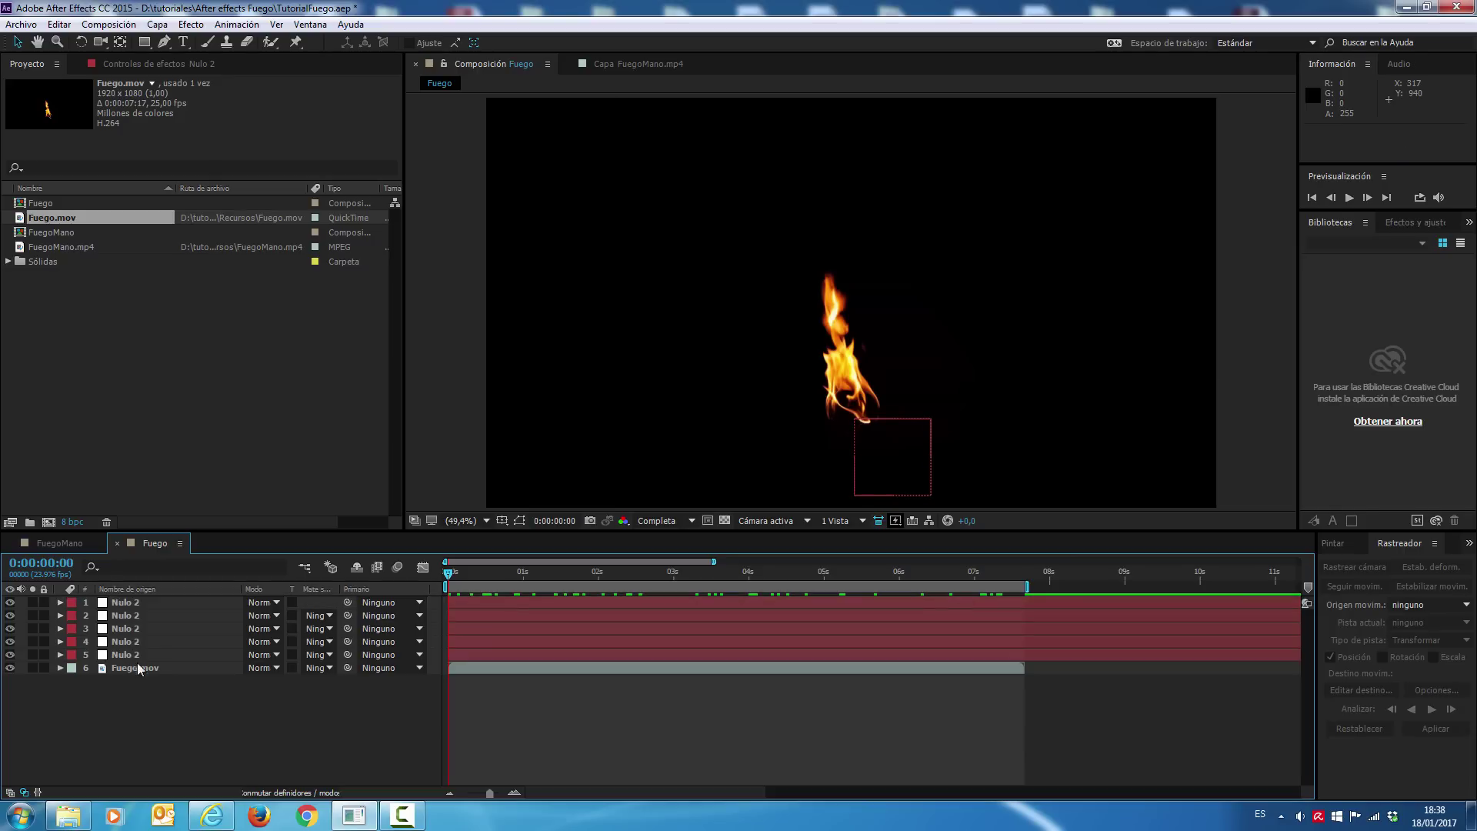
{"action": "left_click", "coordinate": [127, 655]}
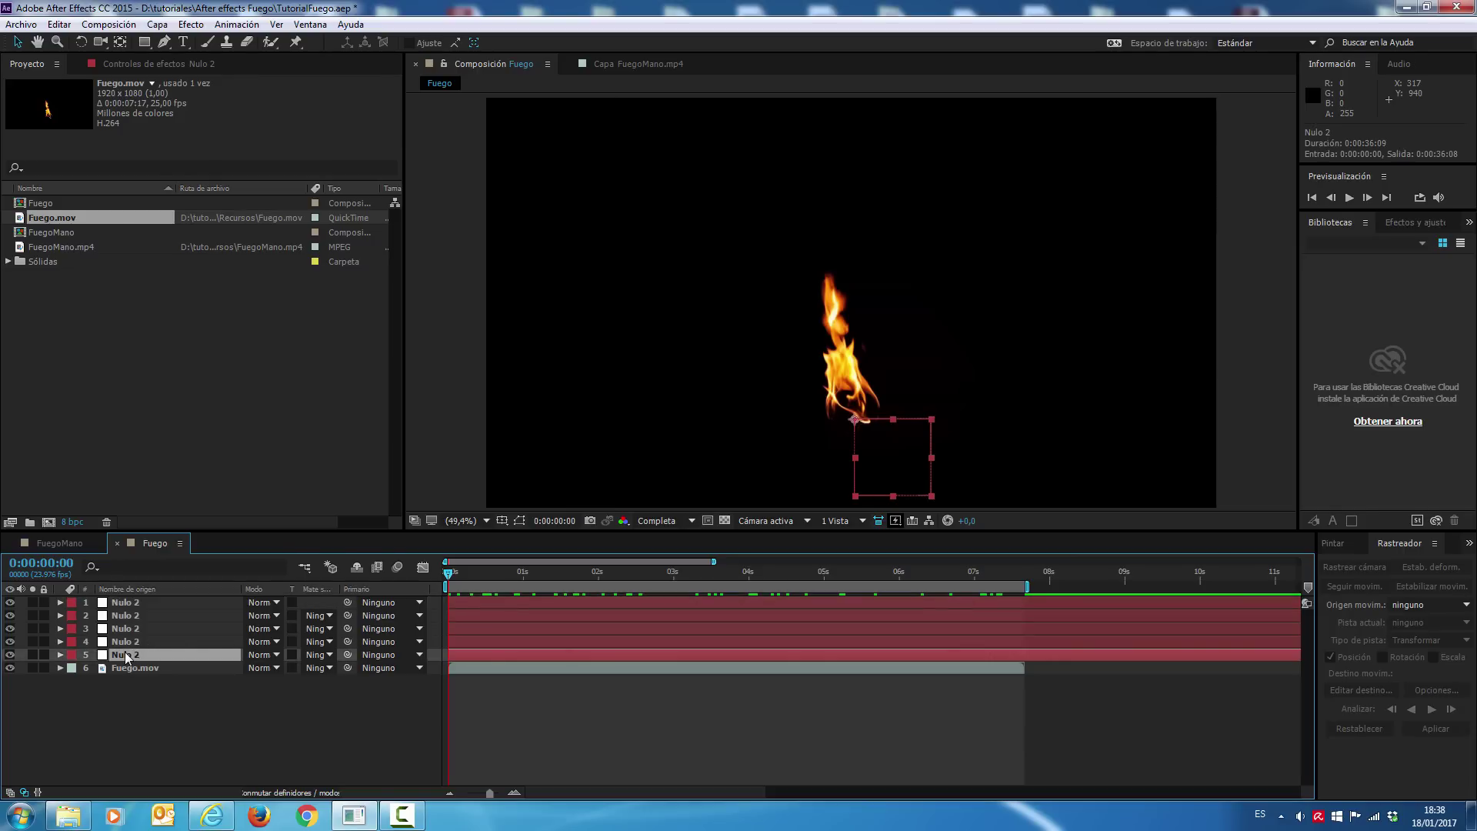
Rename the bottom two nulls 0 and 1
{"action": "right_click", "coordinate": [127, 655]}
{"action": "left_click", "coordinate": [185, 640]}
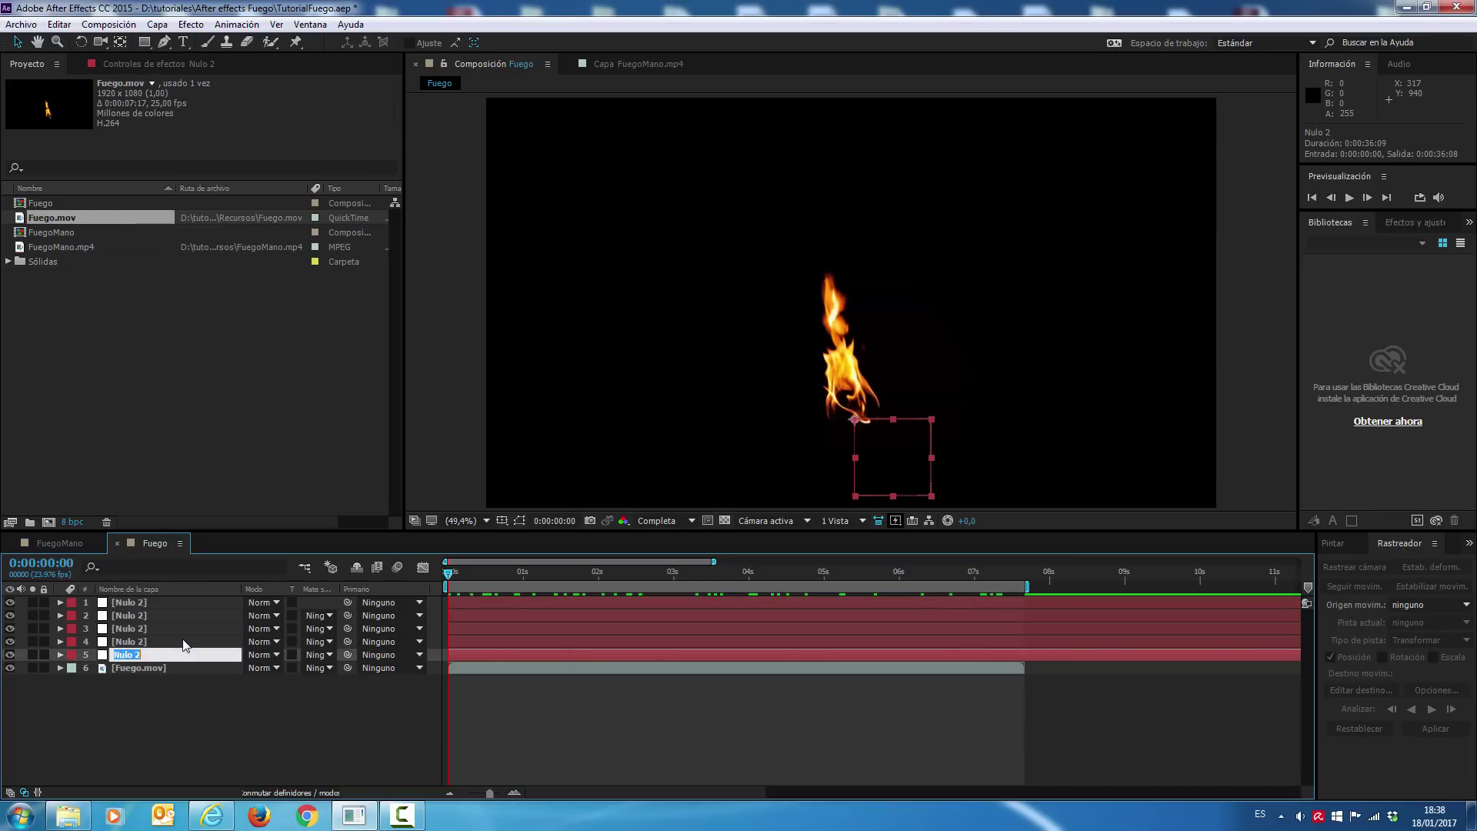
{"action": "type", "text": "0"}
{"action": "left_click", "coordinate": [205, 686]}
{"action": "left_click", "coordinate": [121, 643]}
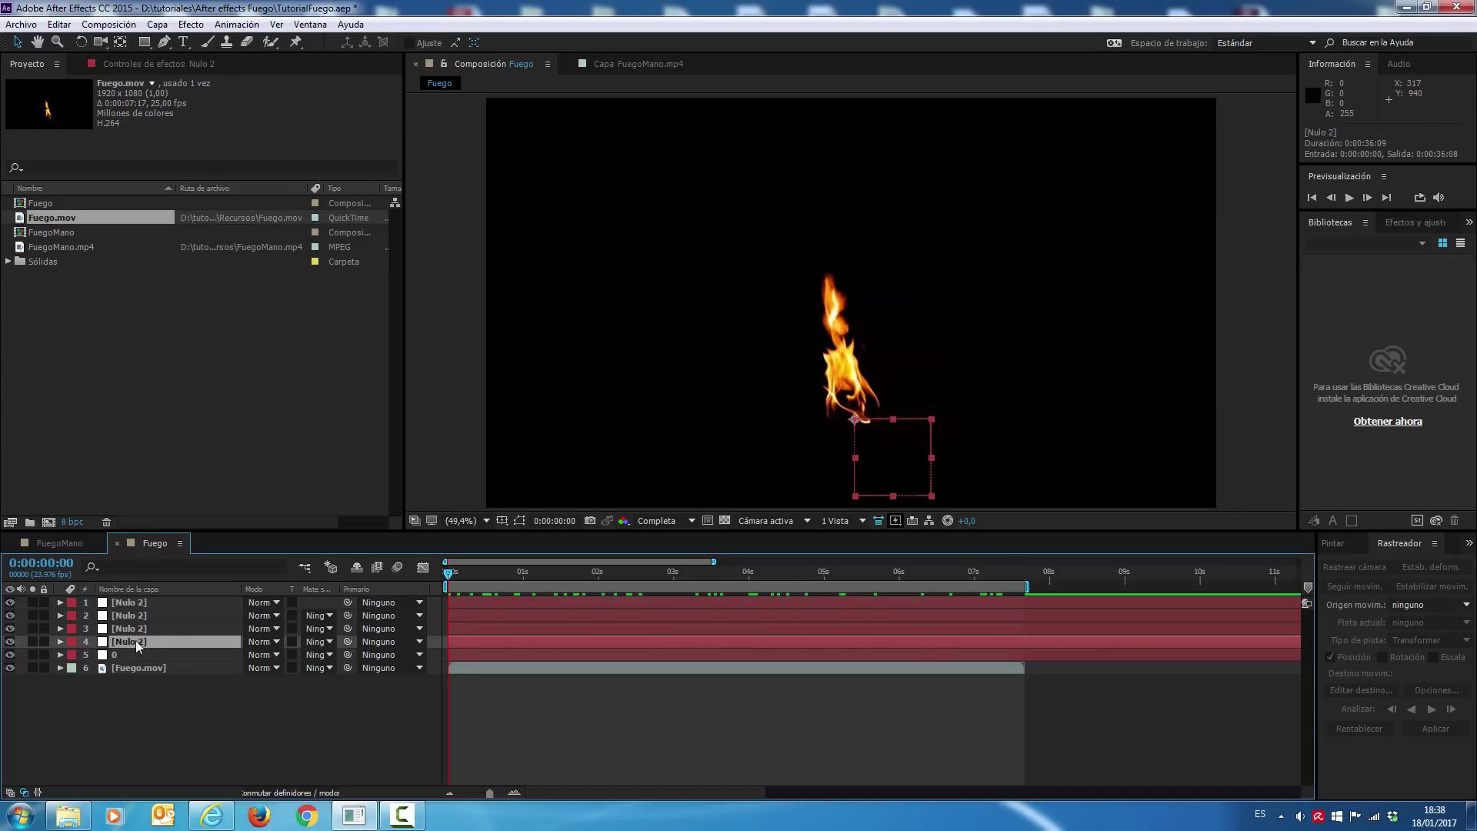
{"action": "key", "text": "Return"}
{"action": "type", "text": "1"}
{"action": "left_click", "coordinate": [132, 629]}
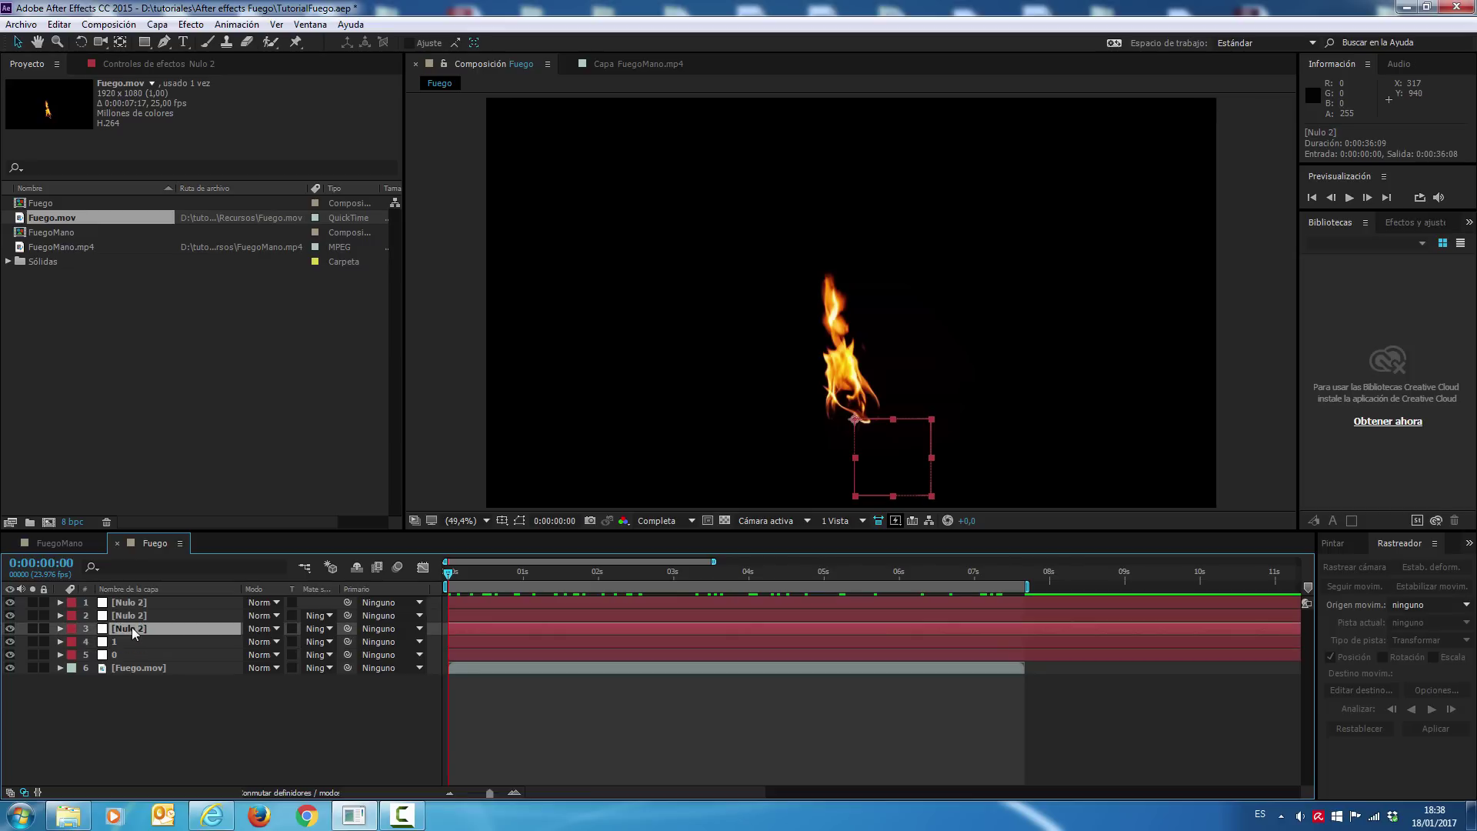
Rename the next three nulls 2, 3 and 4, then select all five nulls
{"action": "key", "text": "Return"}
{"action": "type", "text": "2"}
{"action": "left_click", "coordinate": [123, 615]}
{"action": "key", "text": "Return"}
{"action": "type", "text": "3"}
{"action": "left_click", "coordinate": [120, 602]}
{"action": "key", "text": "Return"}
{"action": "type", "text": "4"}
{"action": "left_click", "coordinate": [206, 772]}
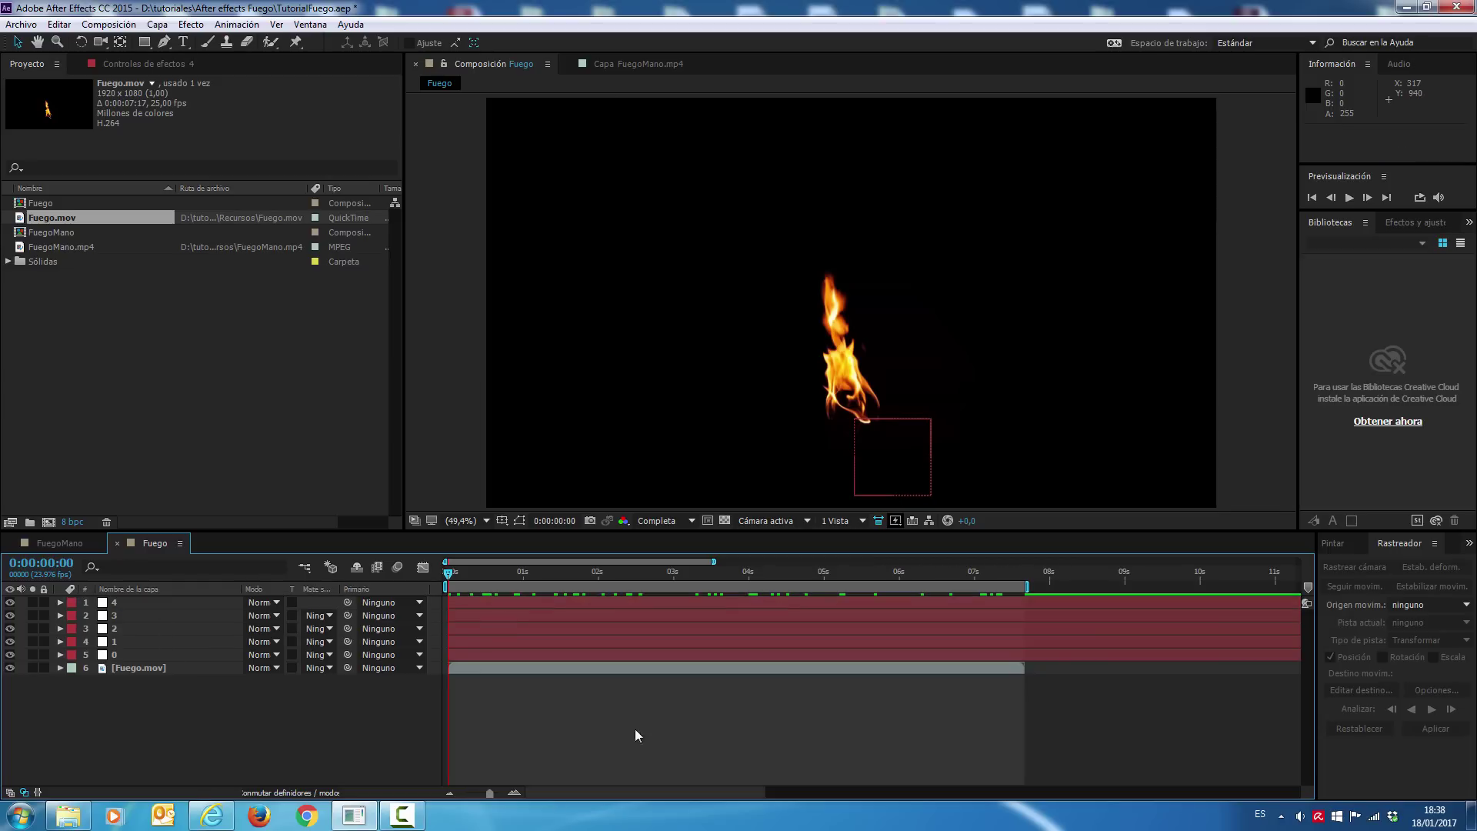
{"action": "left_click", "coordinate": [114, 604]}
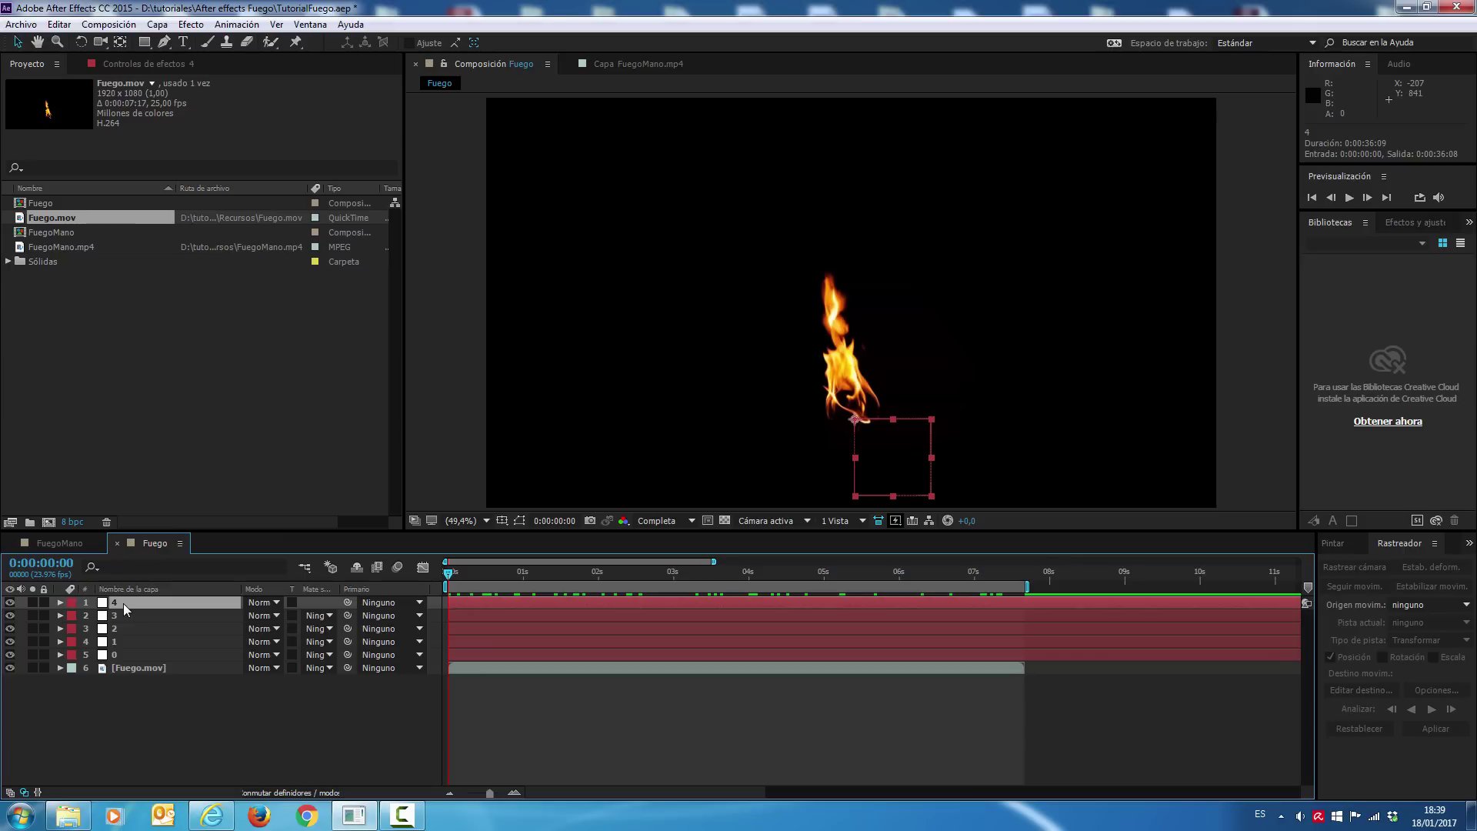
{"action": "left_click", "coordinate": [120, 653], "text": "shift"}
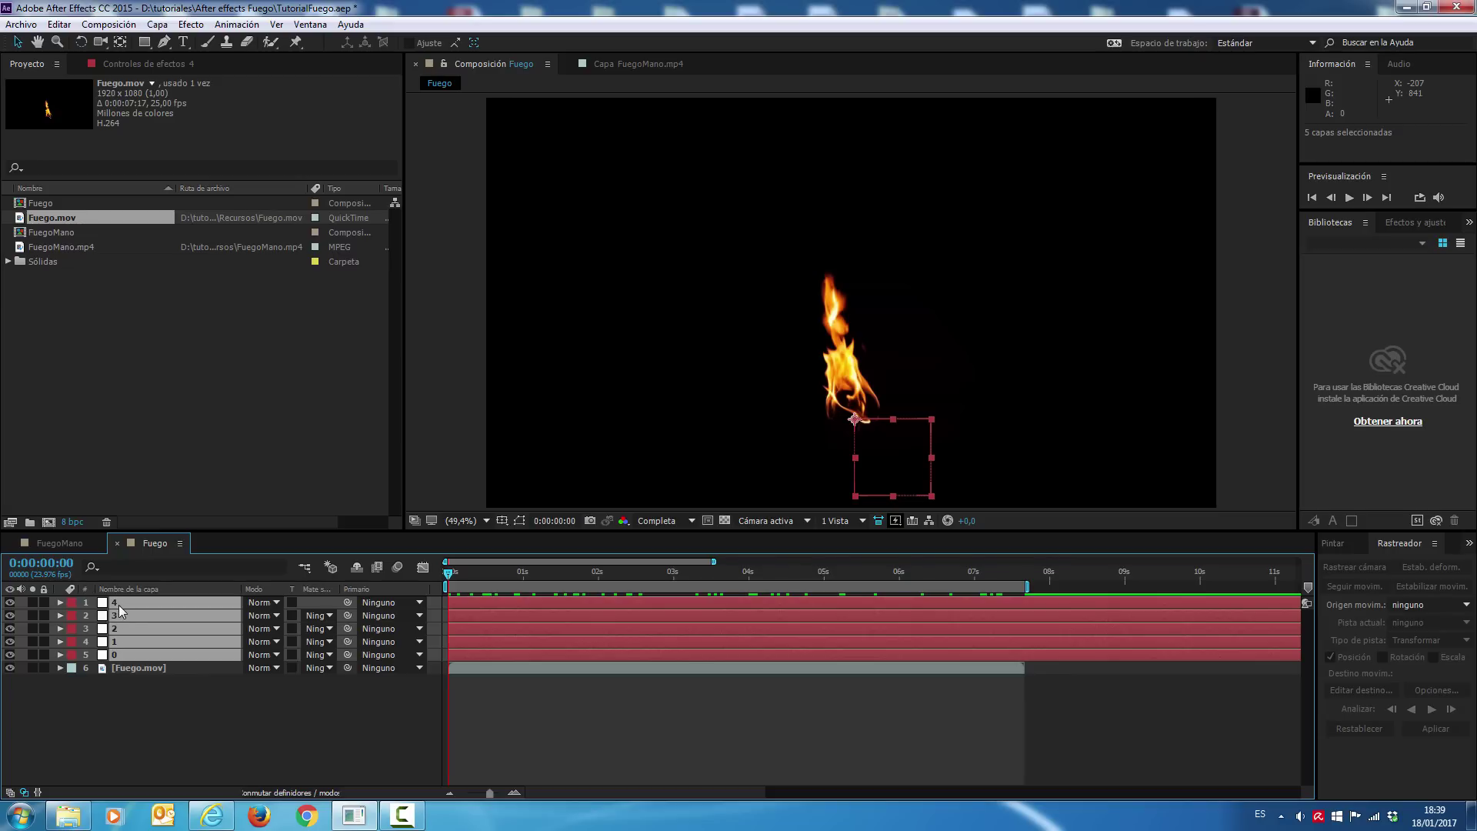
Show the nulls' Position values and raise null 1 to Y 743
{"action": "key", "text": "p"}
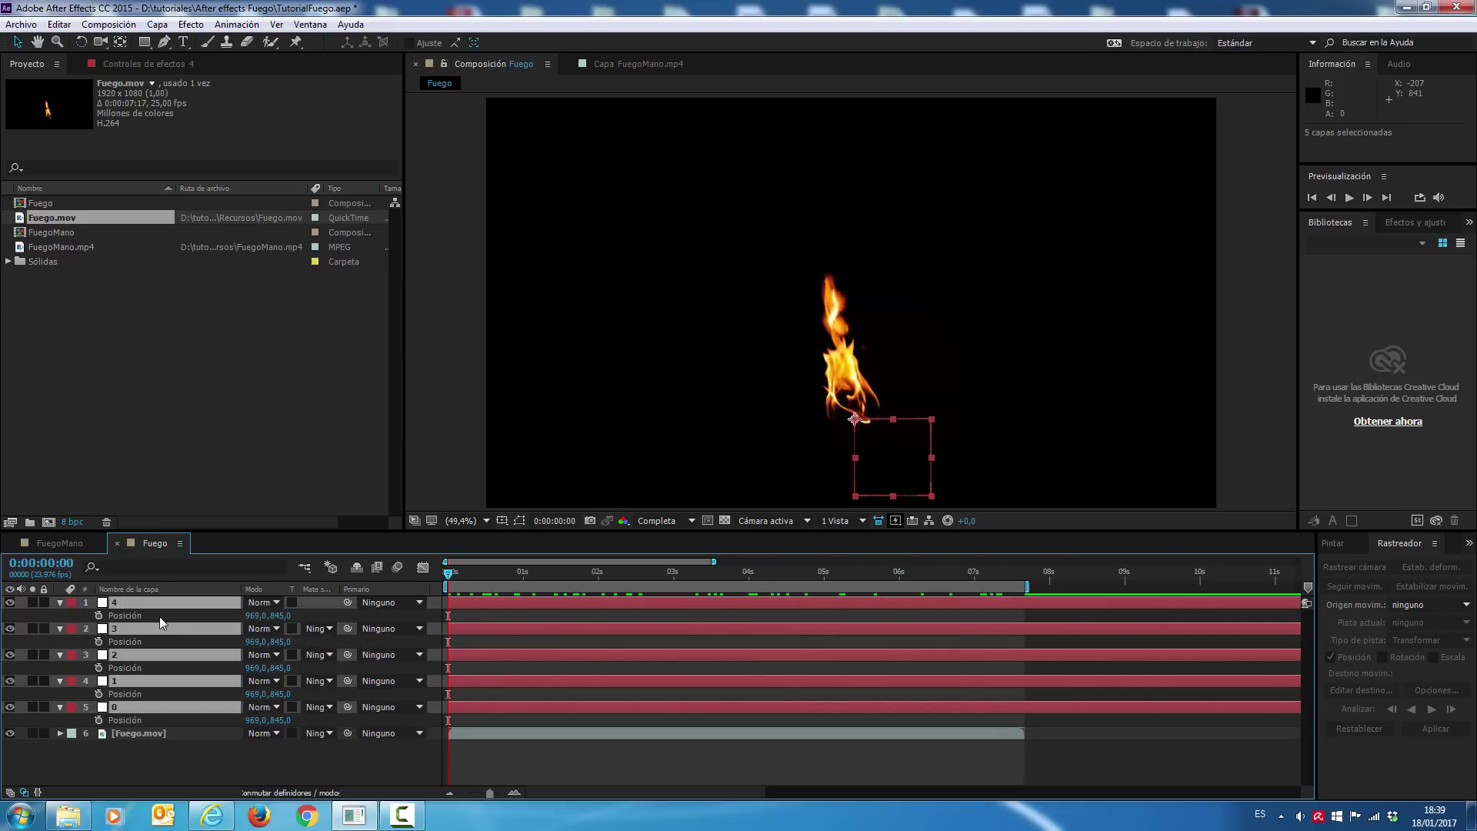
{"action": "left_click", "coordinate": [172, 750]}
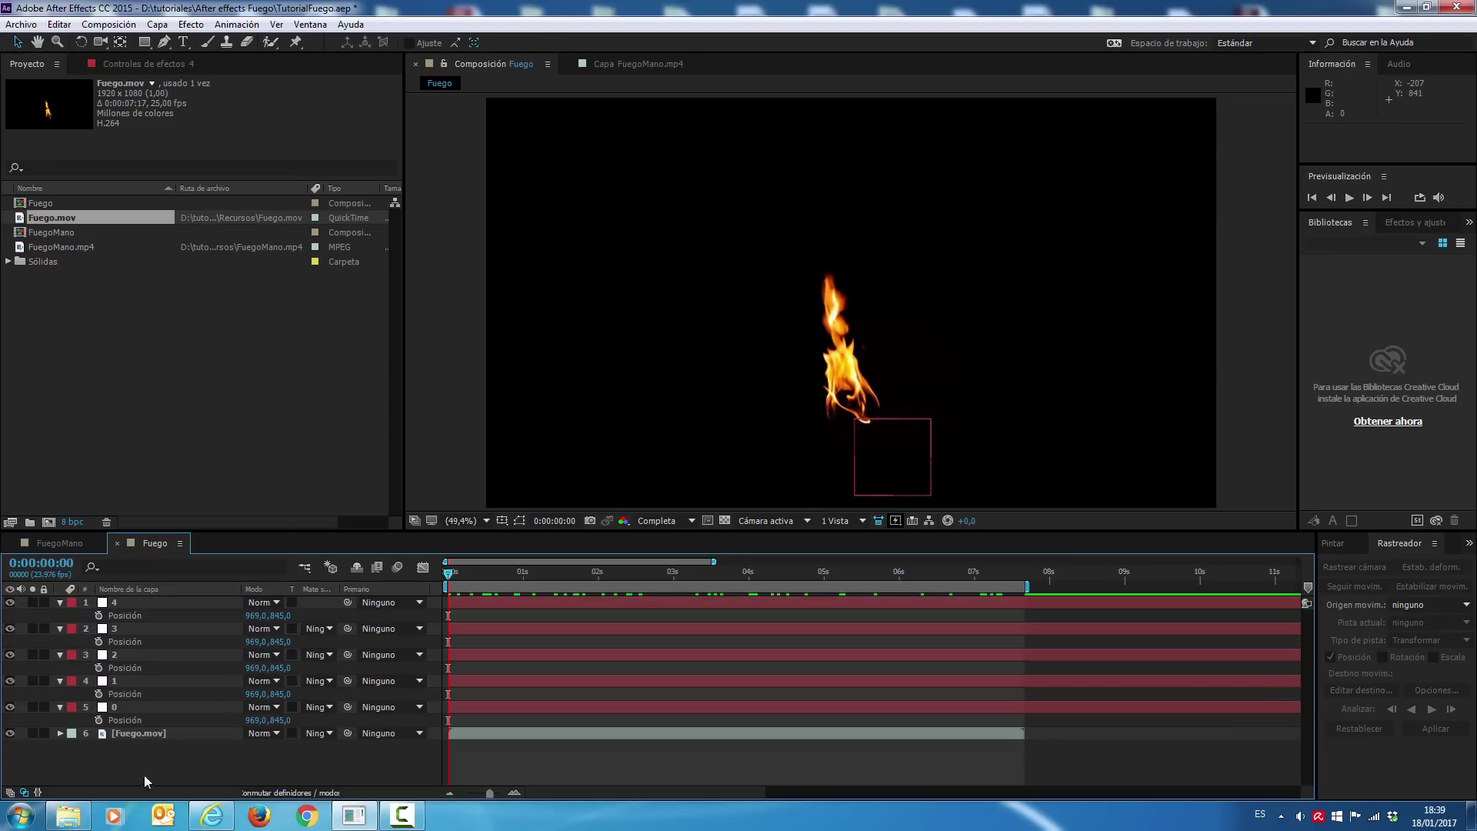
{"action": "left_click", "coordinate": [128, 734]}
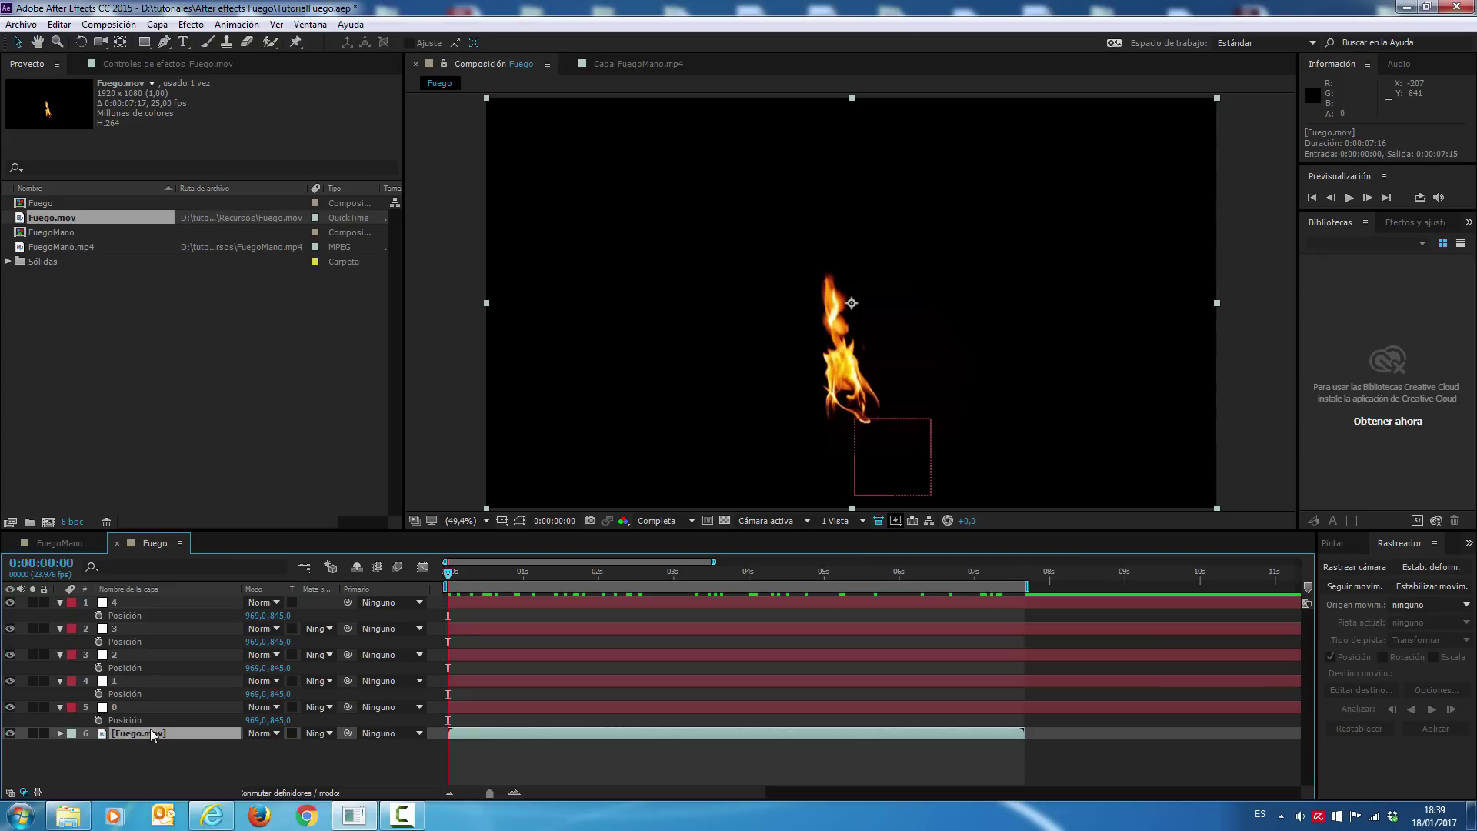
{"action": "left_click", "coordinate": [129, 701]}
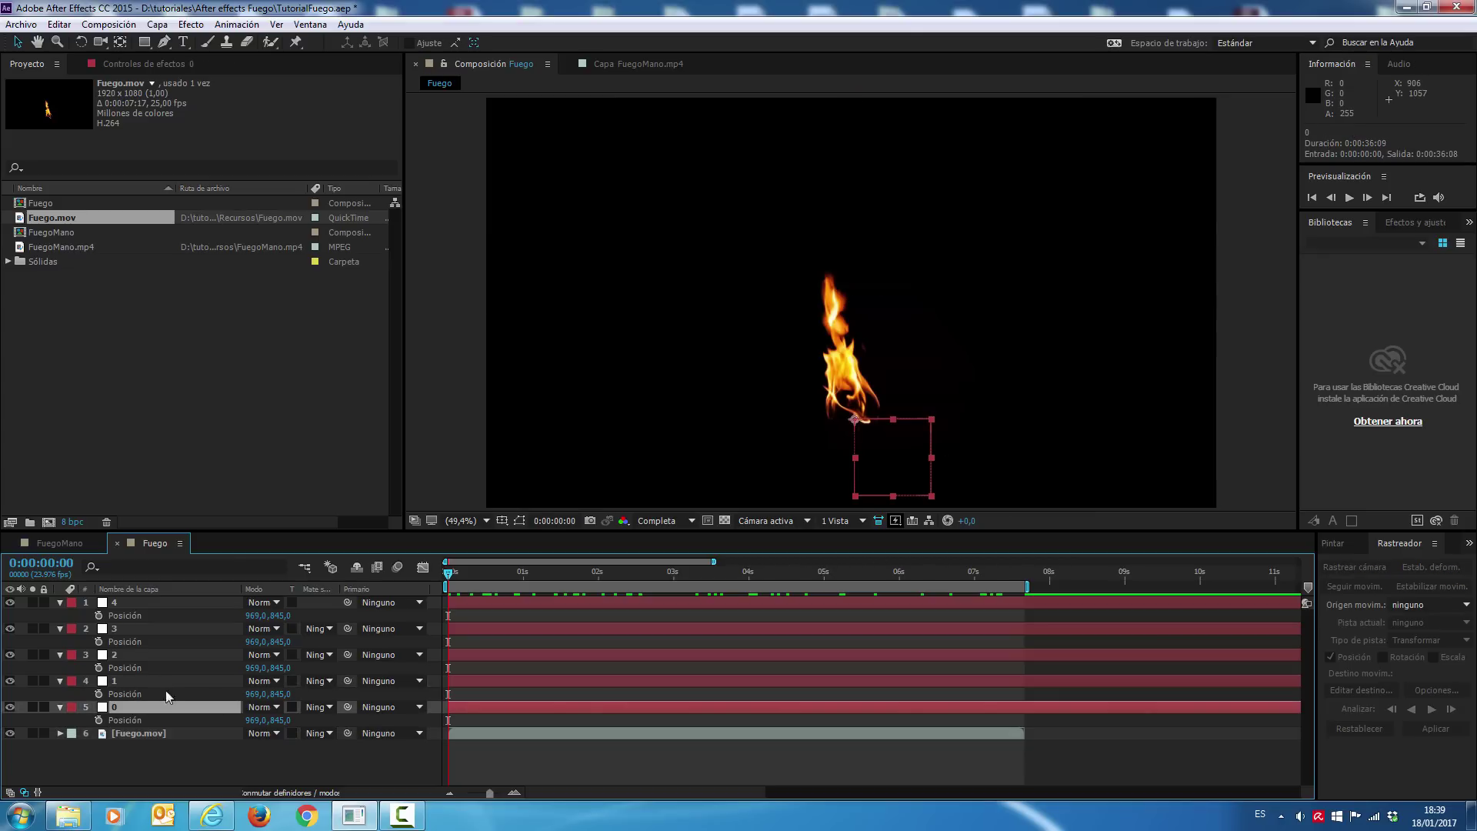
{"action": "left_click", "coordinate": [93, 687]}
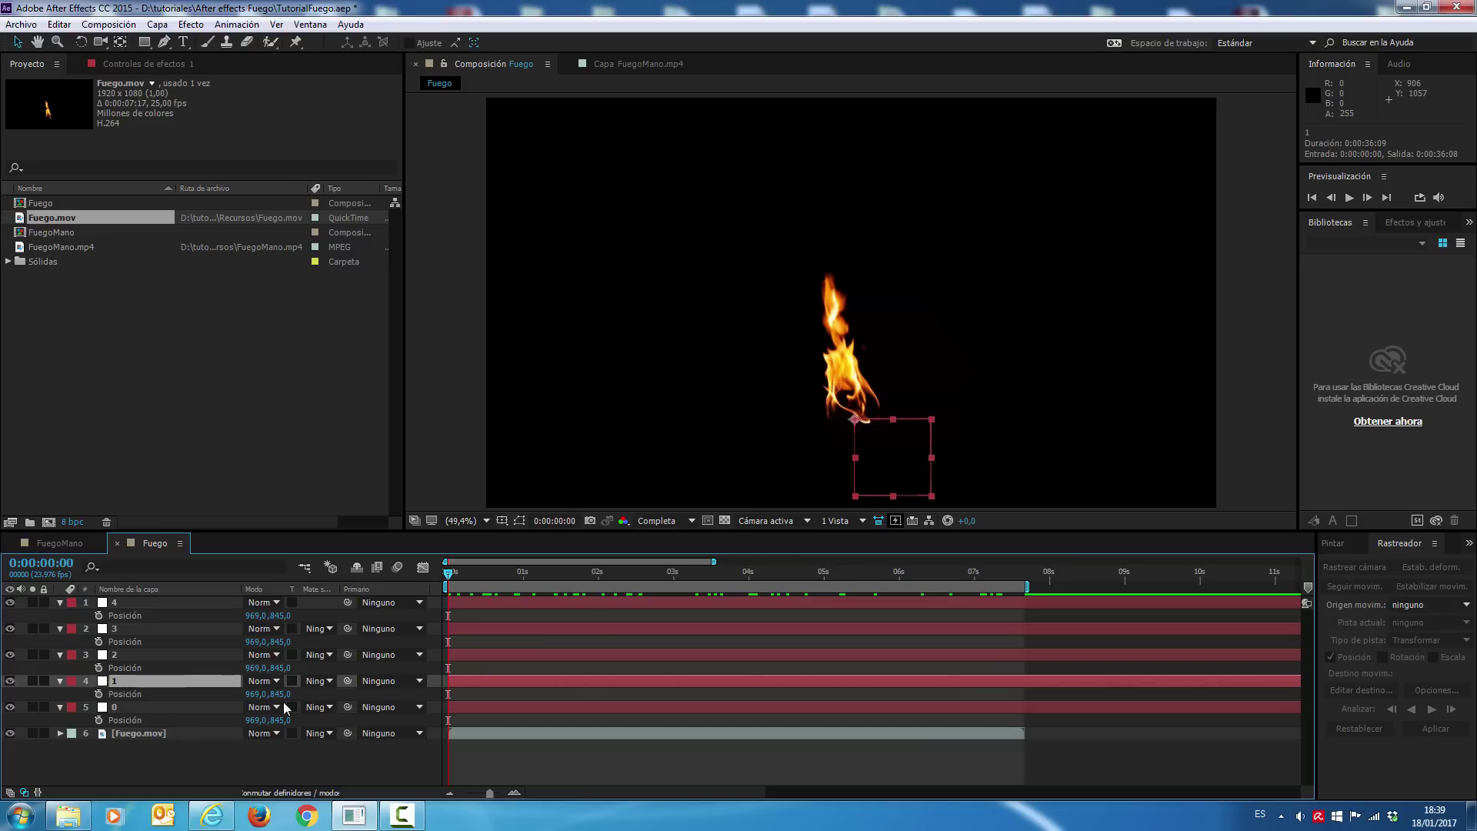
{"action": "left_click_drag", "start_coordinate": [280, 694], "coordinate": [232, 694]}
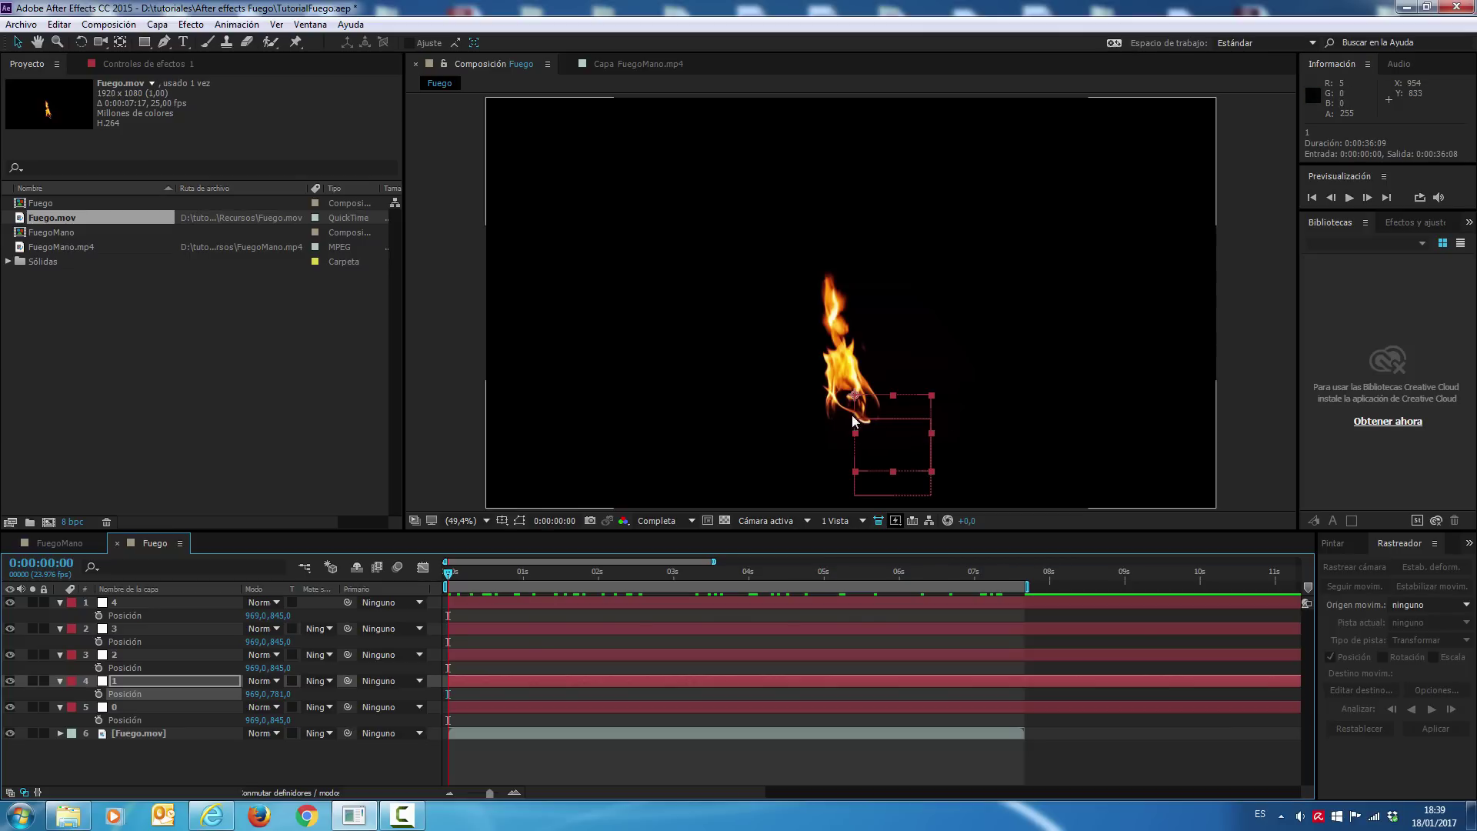
{"action": "left_click_drag", "start_coordinate": [278, 694], "coordinate": [249, 694]}
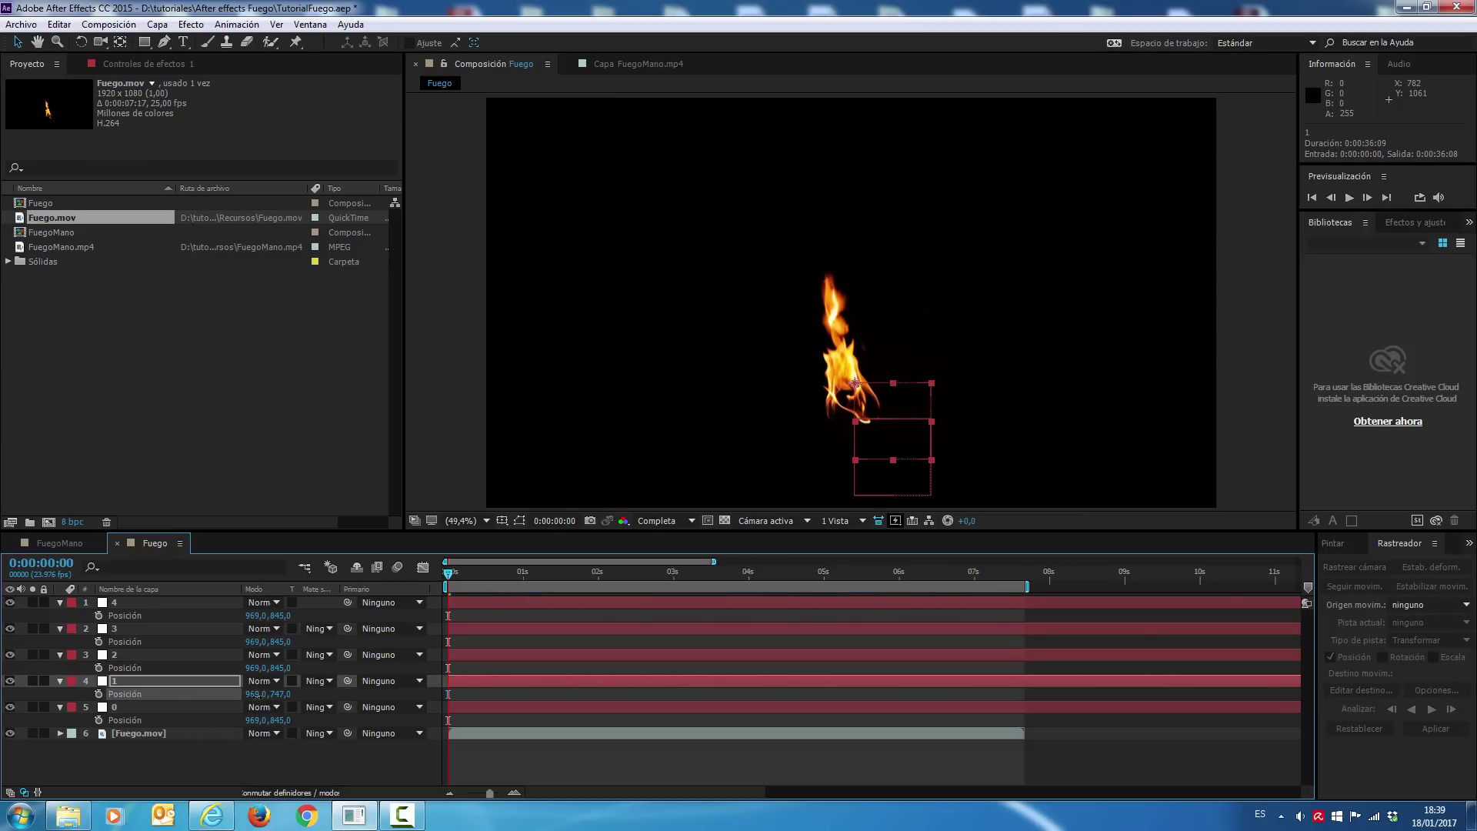
Zoom in on the flame and raise null 2 to Y 642 and null 3 to Y 541
{"action": "scroll", "coordinate": [889, 427], "scroll_direction": "up", "scroll_amount": 3}
{"action": "mouse_move", "coordinate": [885, 430]}
{"action": "left_mouse_down"}
{"action": "mouse_move", "coordinate": [750, 128]}
{"action": "mouse_move", "coordinate": [754, 210]}
{"action": "left_mouse_up"}
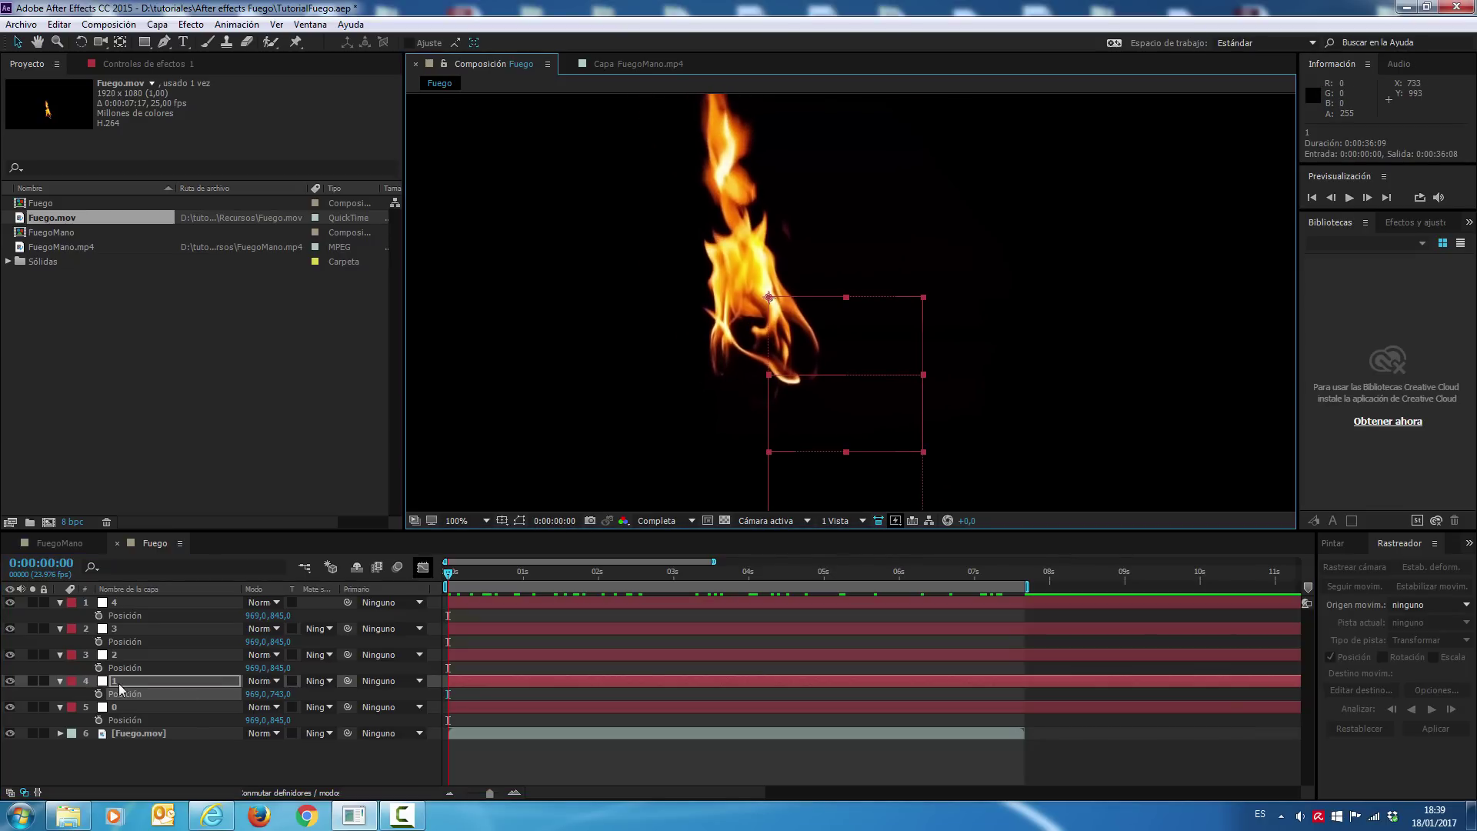
{"action": "left_click", "coordinate": [121, 656]}
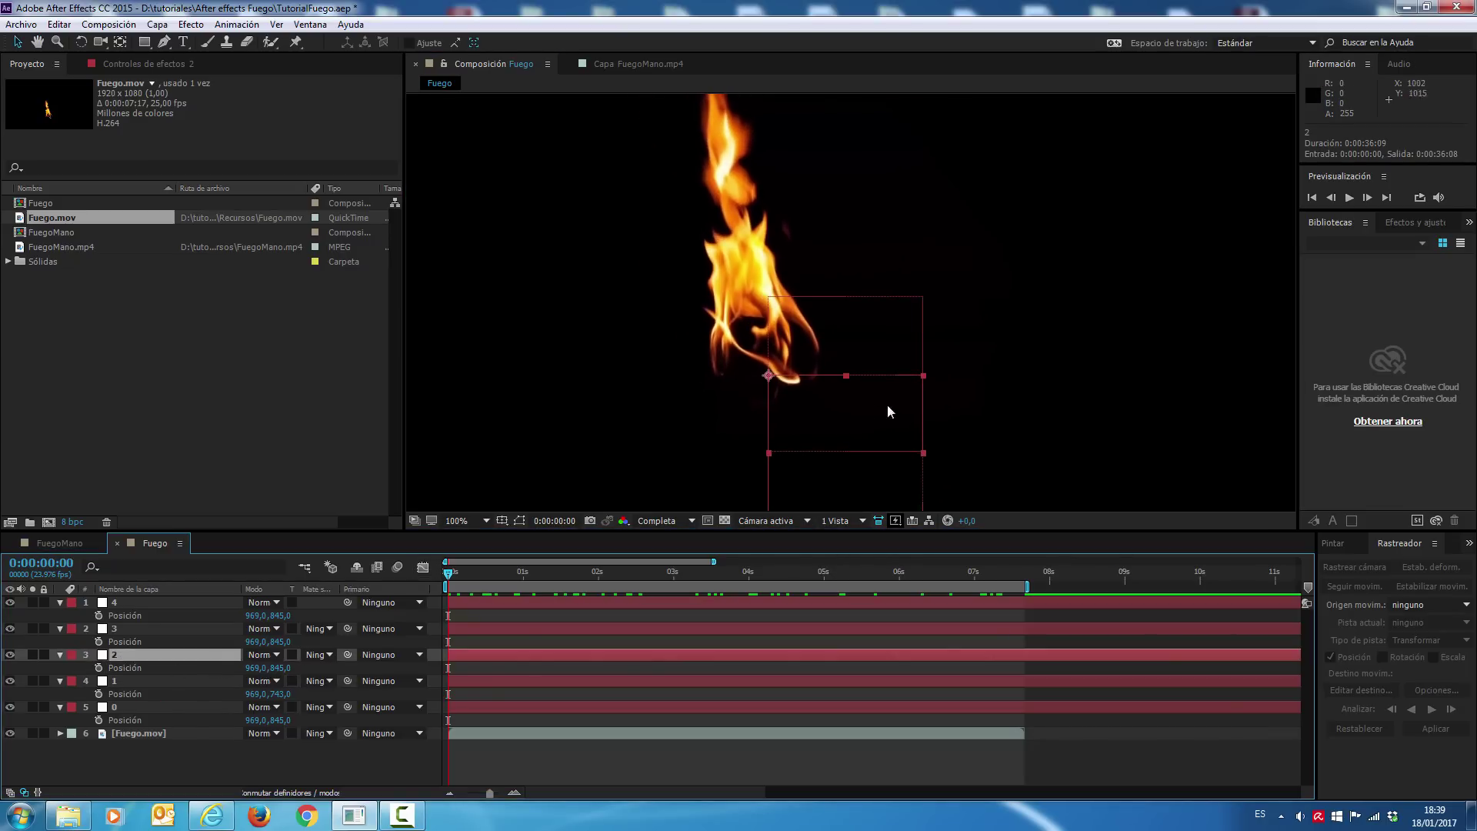
{"action": "left_click_drag", "start_coordinate": [280, 667], "coordinate": [142, 656]}
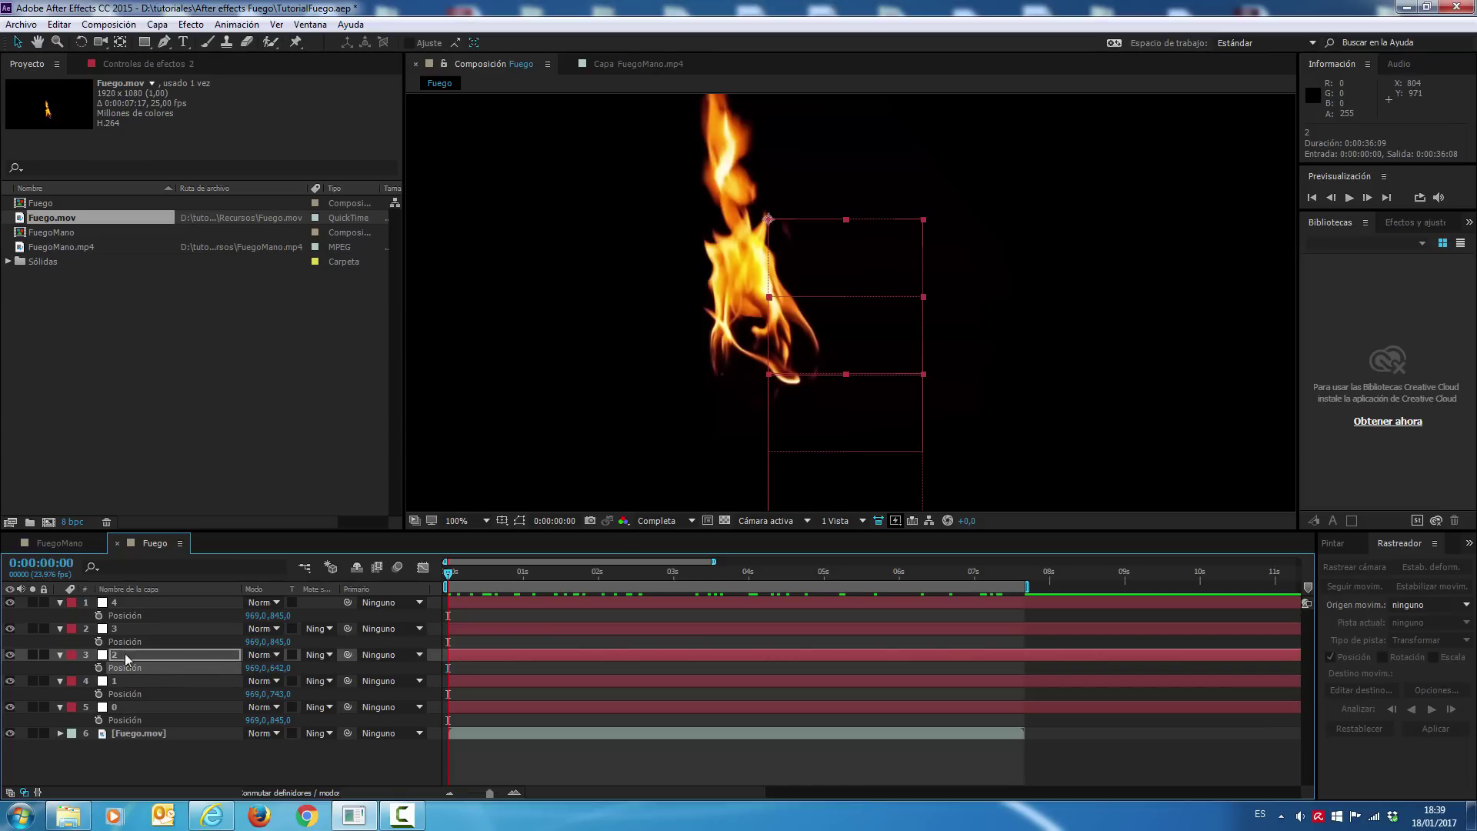
{"action": "left_click", "coordinate": [127, 628]}
{"action": "mouse_move", "coordinate": [278, 641]}
{"action": "left_mouse_down"}
{"action": "mouse_move", "coordinate": [115, 642]}
{"action": "mouse_move", "coordinate": [39, 613]}
{"action": "left_mouse_up"}
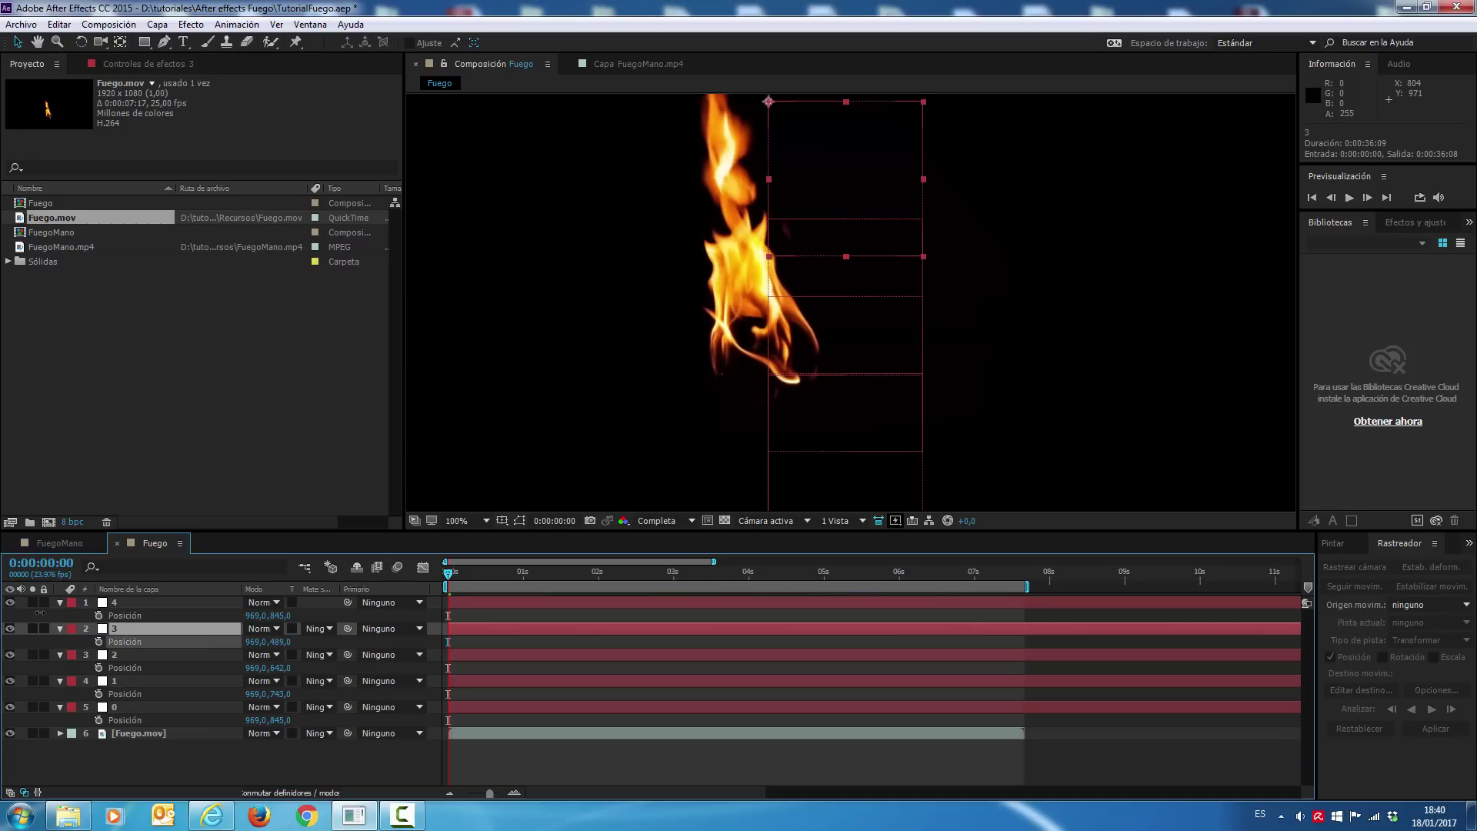
{"action": "left_click_drag", "start_coordinate": [40, 613], "coordinate": [111, 613]}
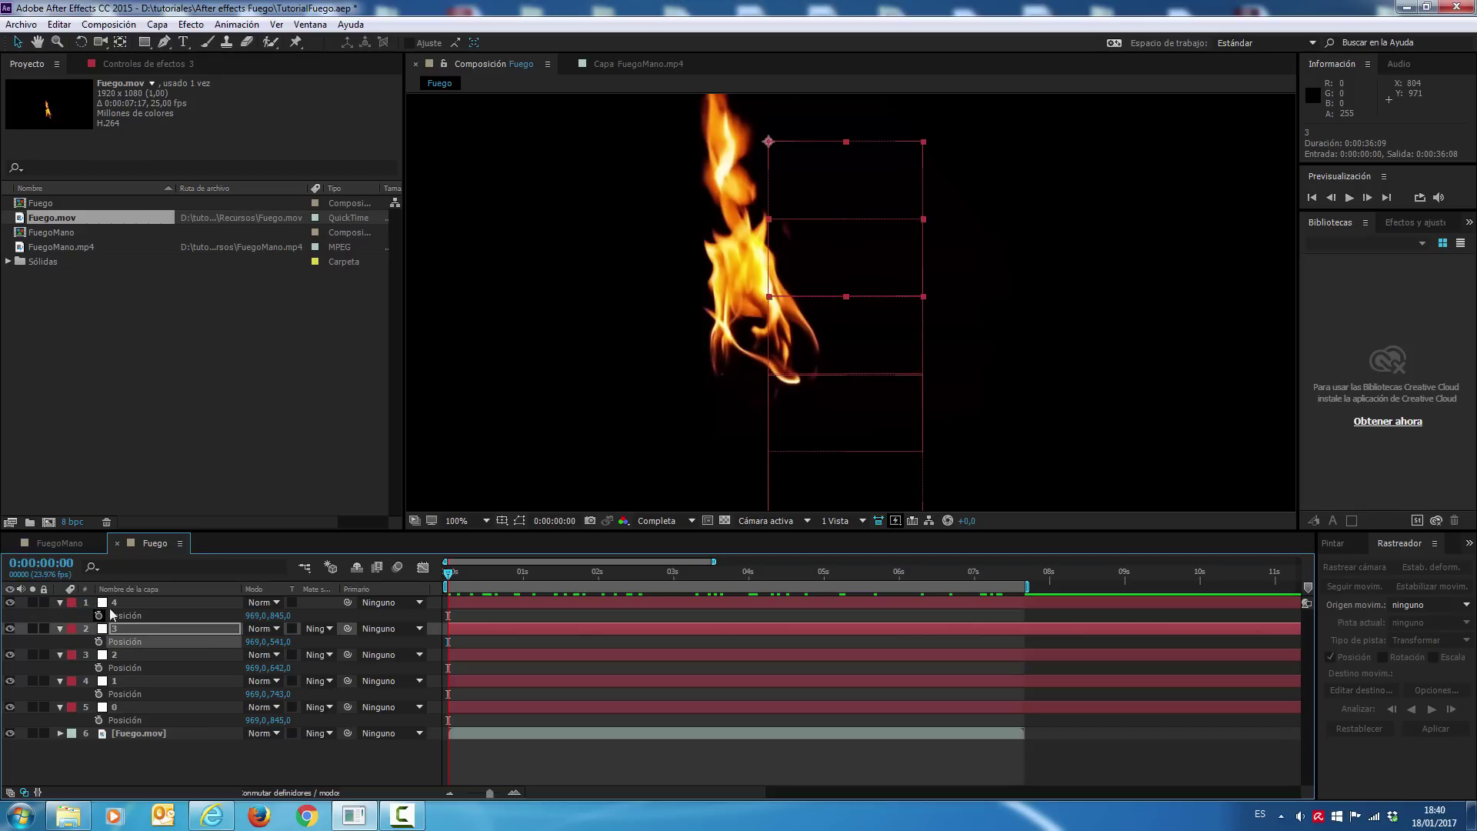
Raise null 4 to Y 439 and set the viewer magnification back to Fit
{"action": "mouse_move", "coordinate": [285, 615]}
{"action": "left_mouse_down"}
{"action": "mouse_move", "coordinate": [3, 599]}
{"action": "mouse_move", "coordinate": [10, 574]}
{"action": "left_mouse_up"}
{"action": "left_click", "coordinate": [189, 600]}
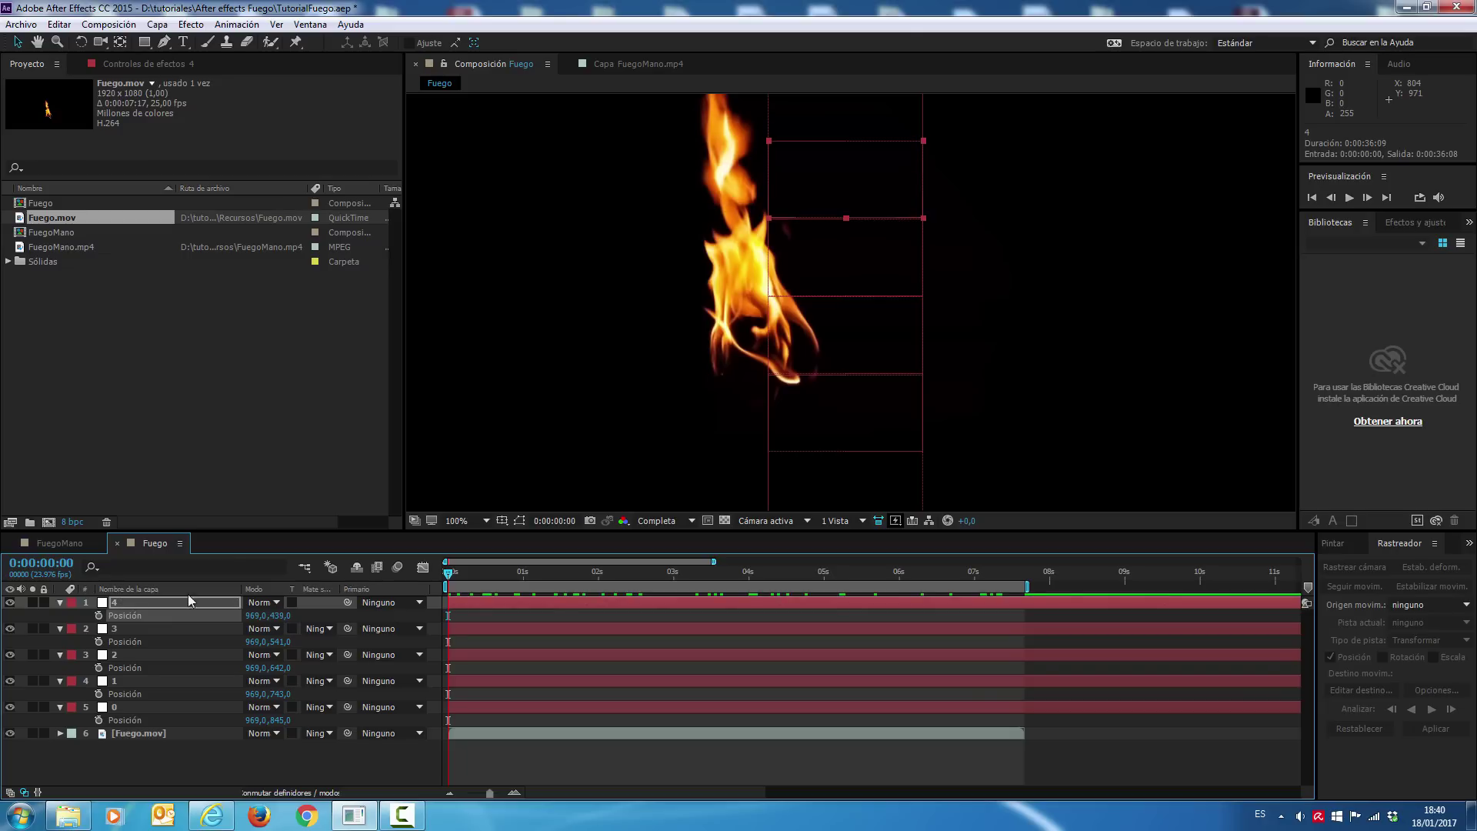
{"action": "left_click", "coordinate": [486, 521]}
{"action": "left_click", "coordinate": [496, 257]}
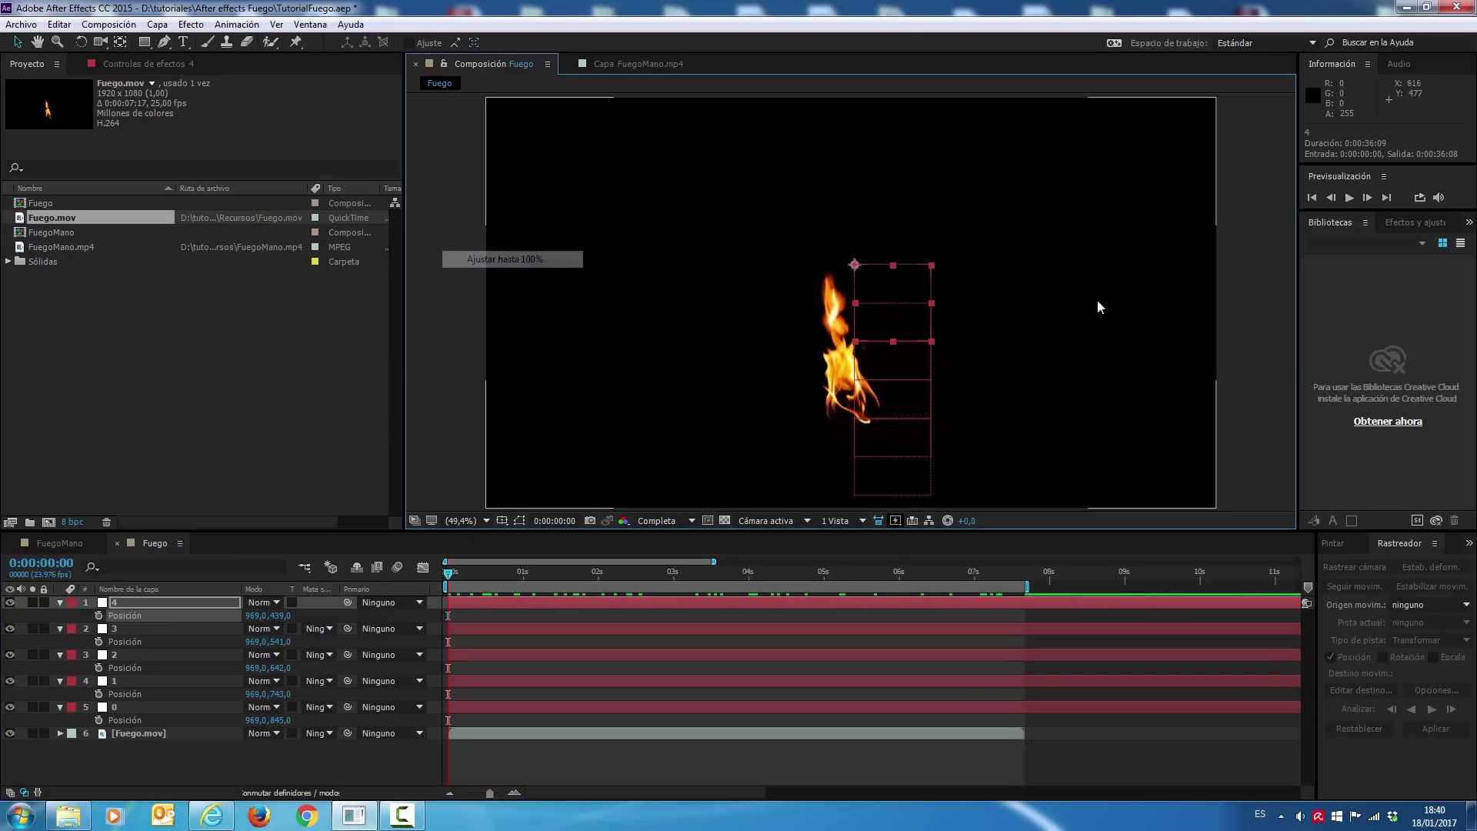
Select nulls 0, 4, 3, 2 and 1 in turn to check each box in the viewer
{"action": "left_click", "coordinate": [898, 243]}
{"action": "left_click", "coordinate": [150, 709]}
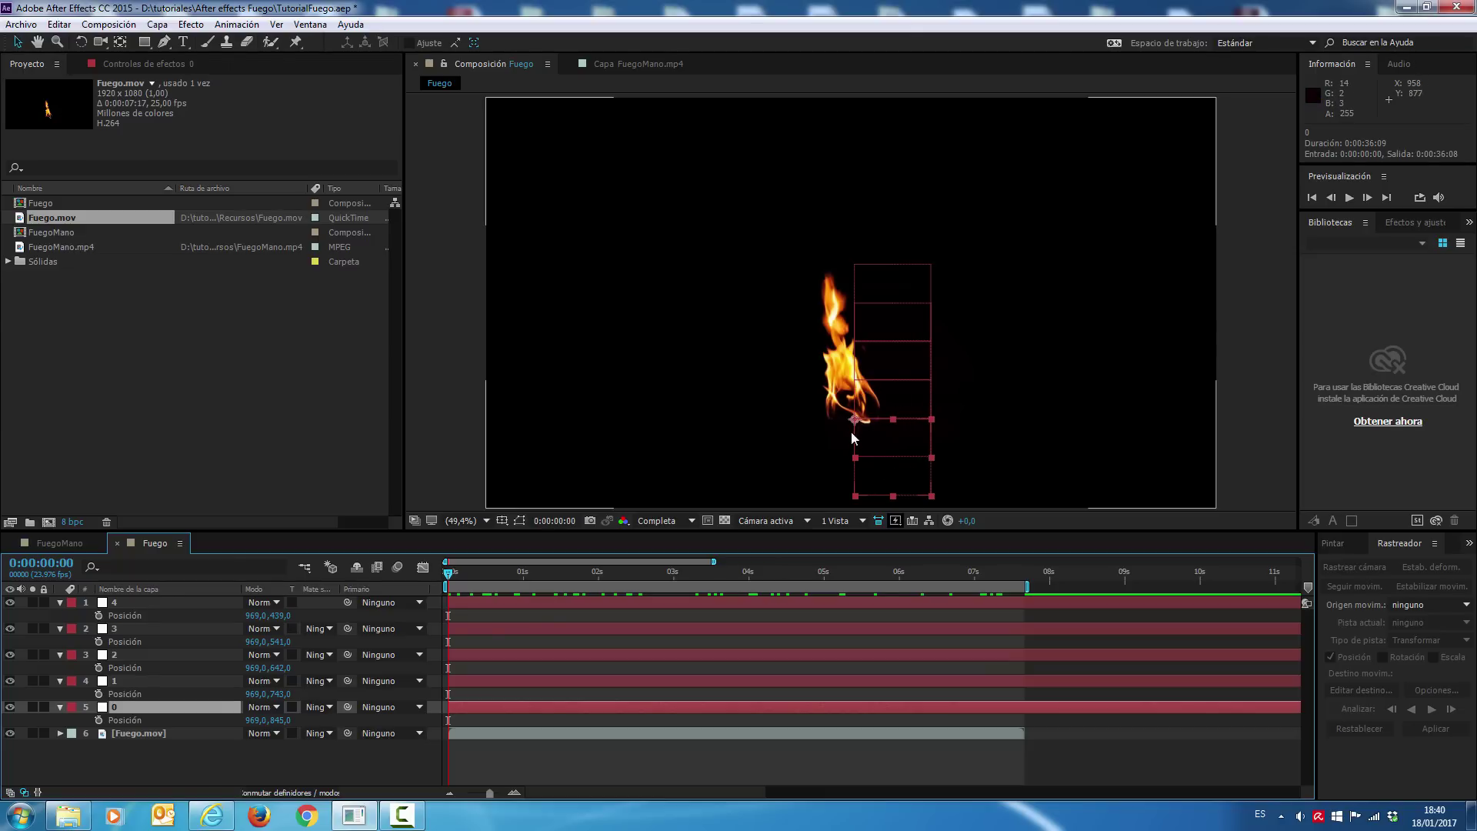
{"action": "left_click", "coordinate": [897, 322]}
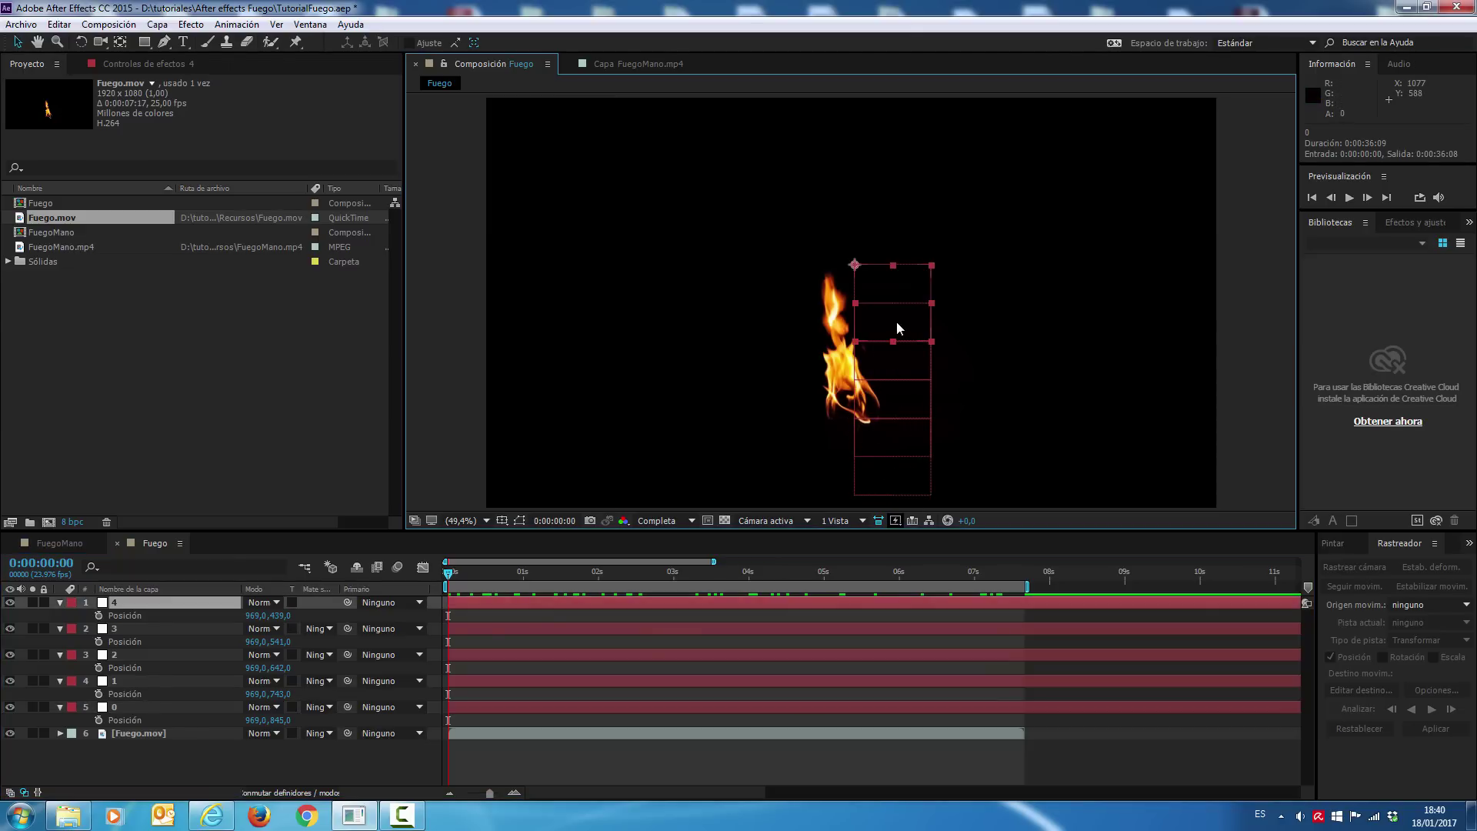
{"action": "left_click", "coordinate": [900, 365]}
{"action": "left_click", "coordinate": [900, 408]}
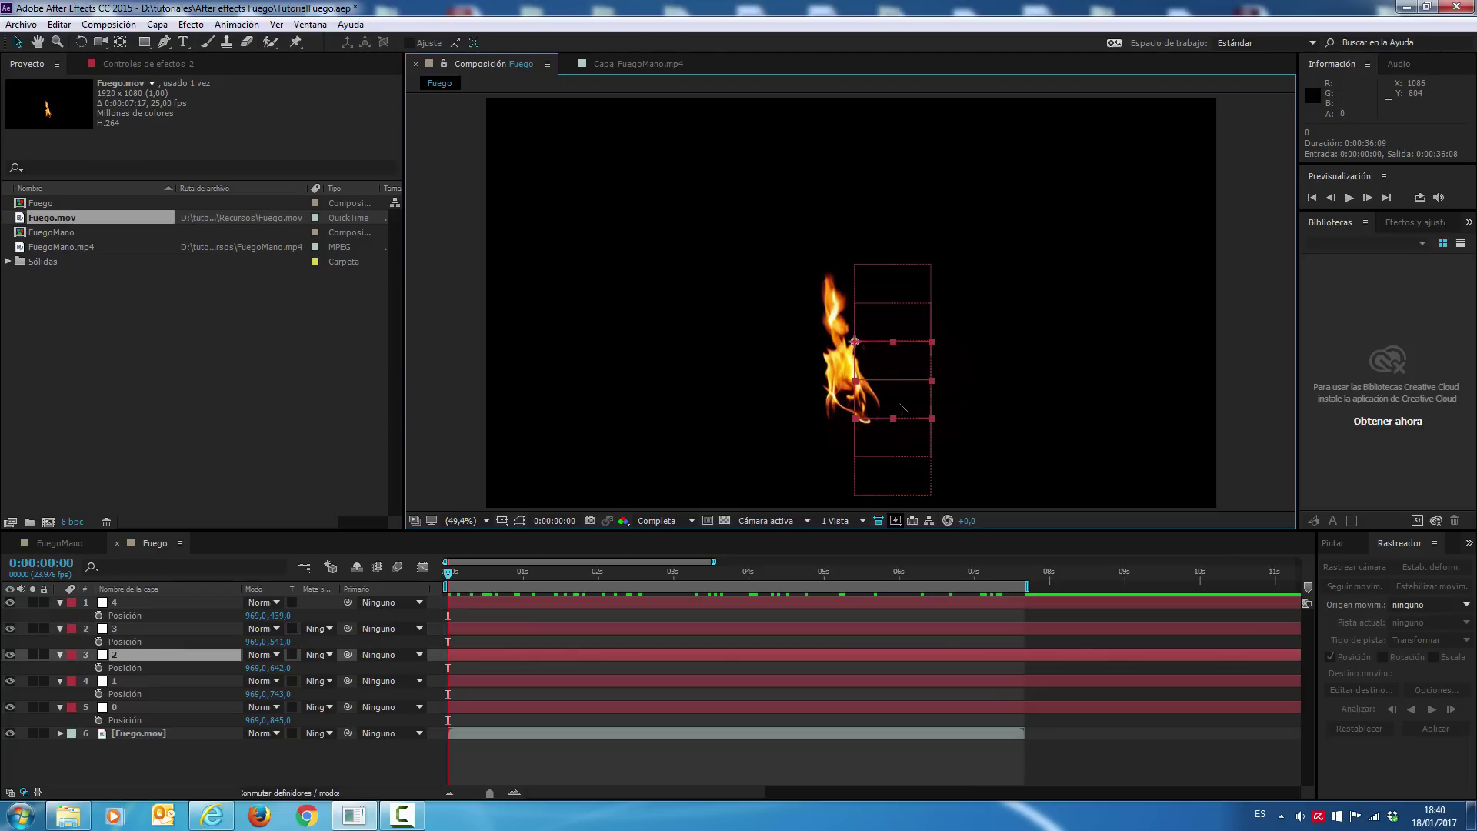
{"action": "left_click", "coordinate": [897, 446]}
{"action": "left_click", "coordinate": [893, 478]}
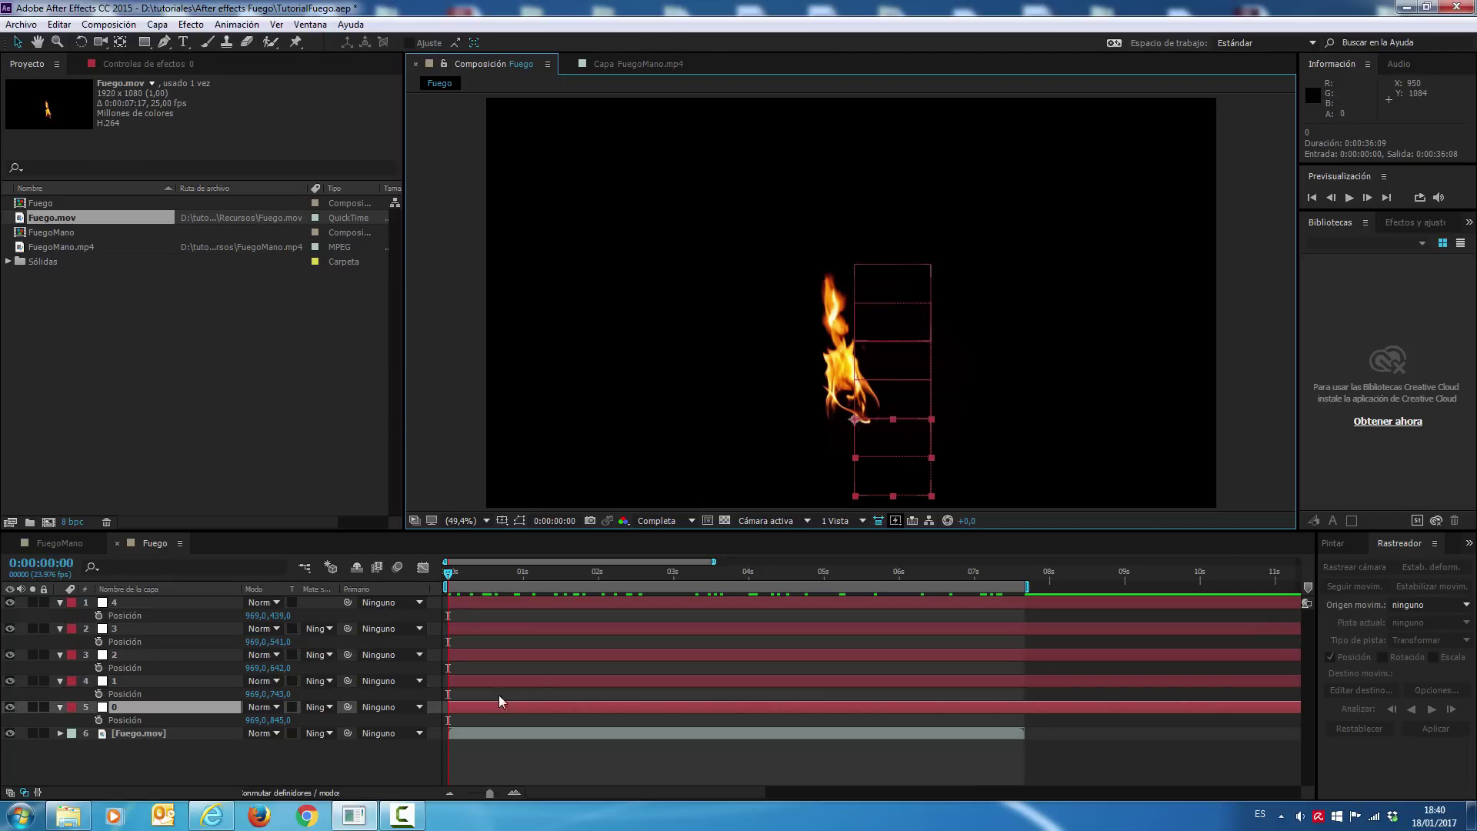
Deselect the nulls and select the Fuego.mov fire layer
{"action": "left_click", "coordinate": [406, 757]}
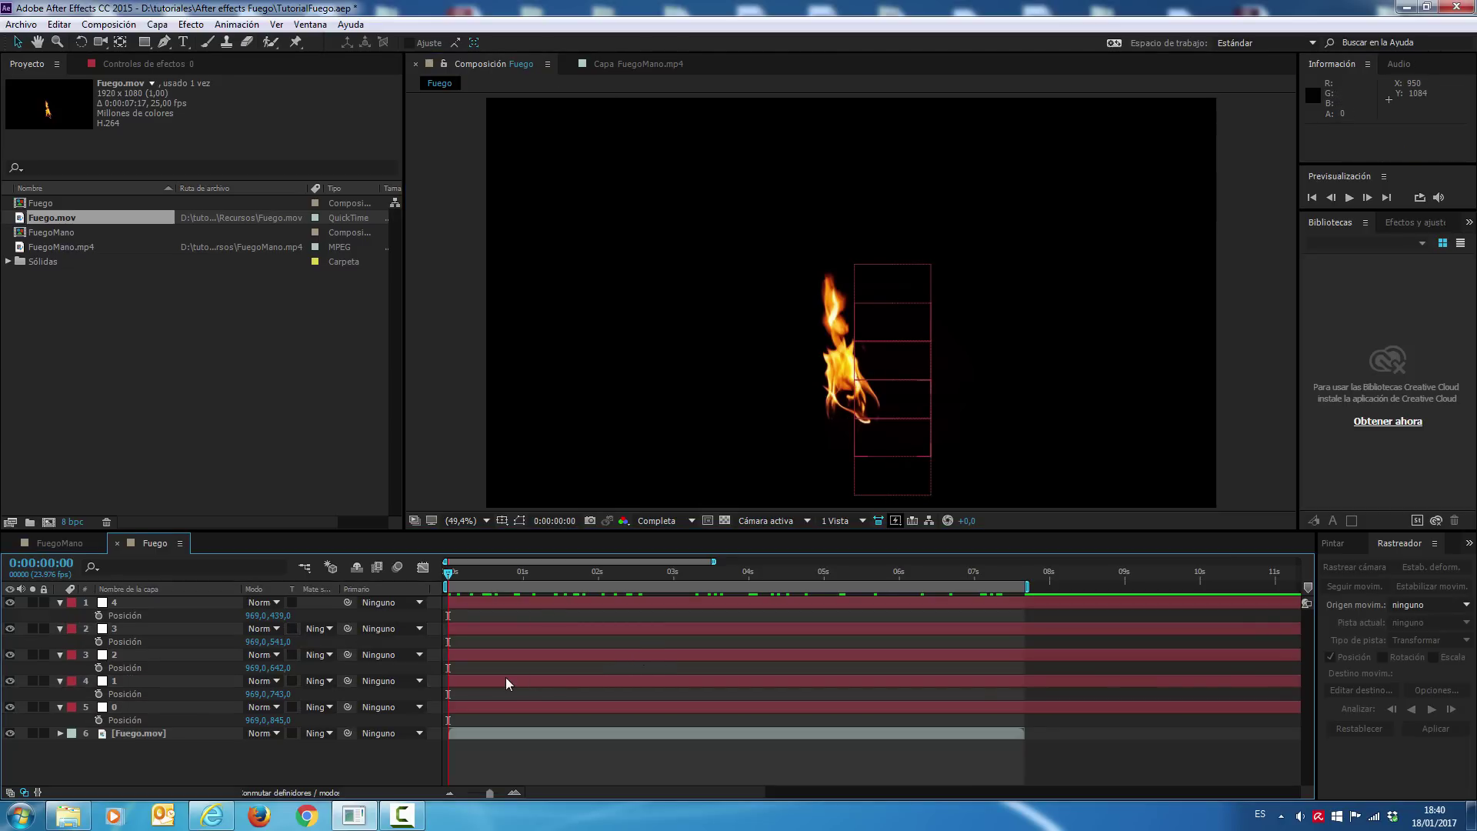
{"action": "left_click", "coordinate": [130, 733]}
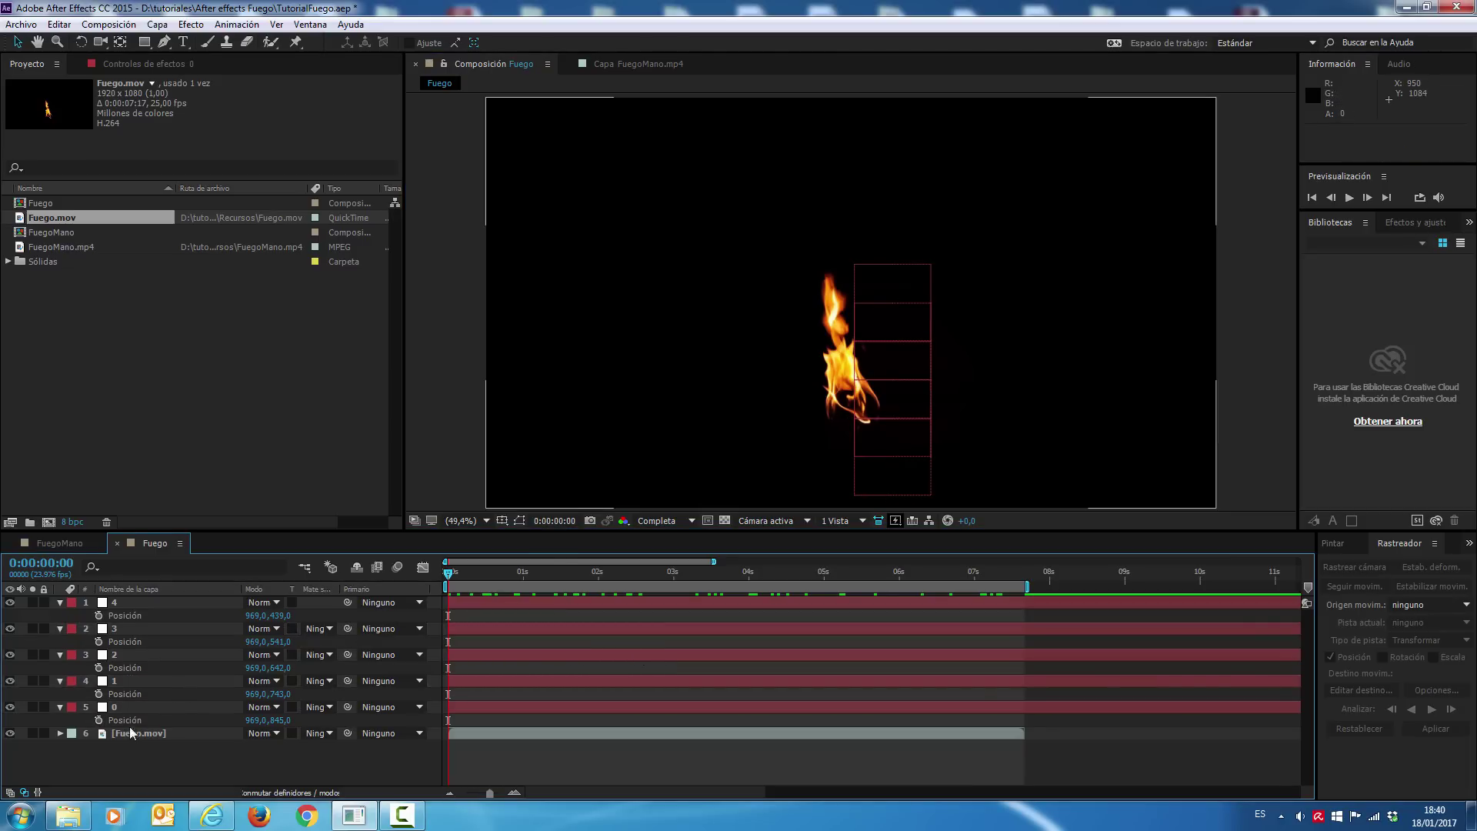
{"action": "left_click", "coordinate": [131, 735]}
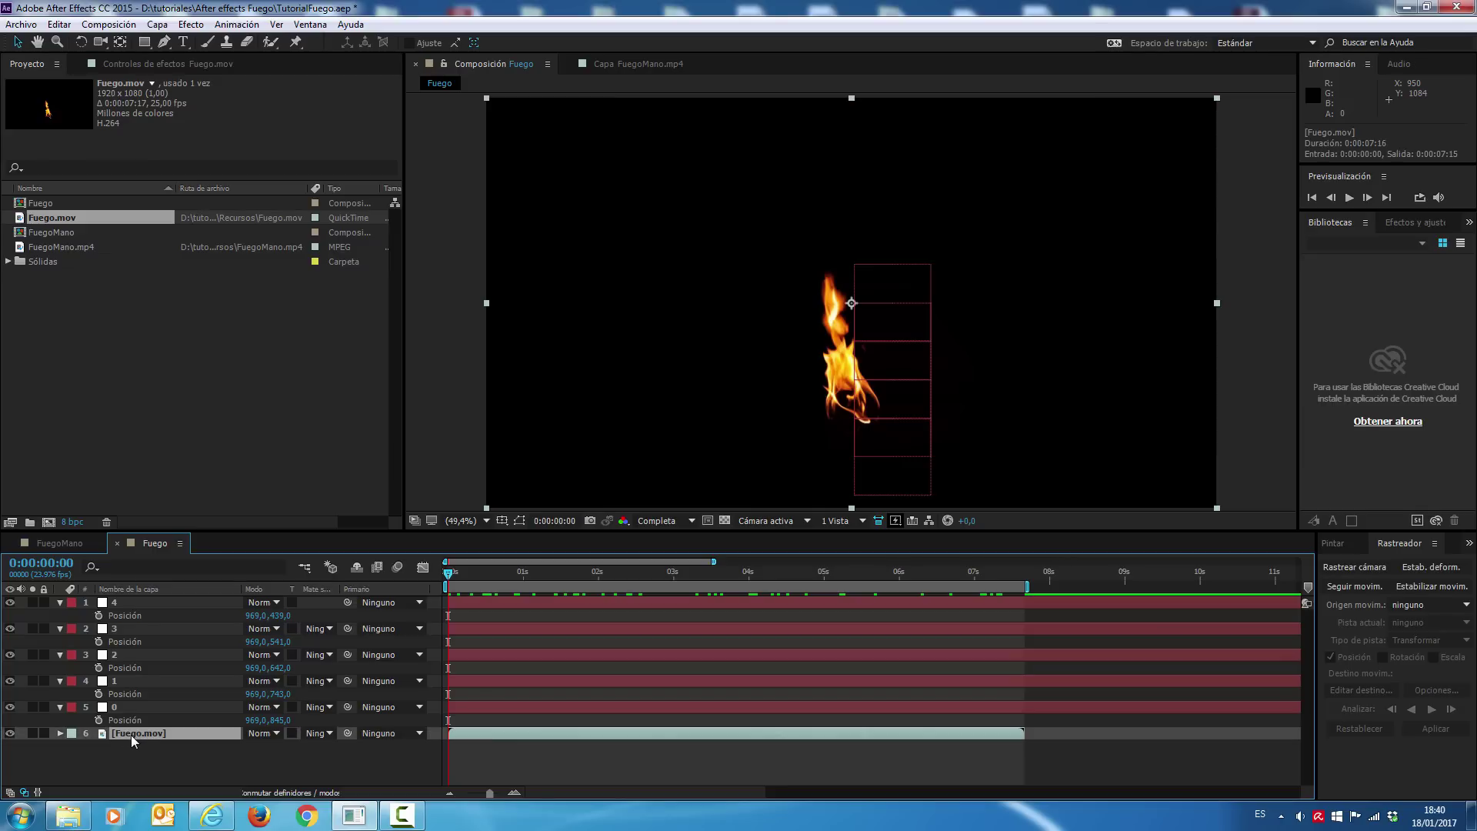
Switch to the Puppet Pin tool and zoom in to frame the flame
{"action": "left_click", "coordinate": [296, 42]}
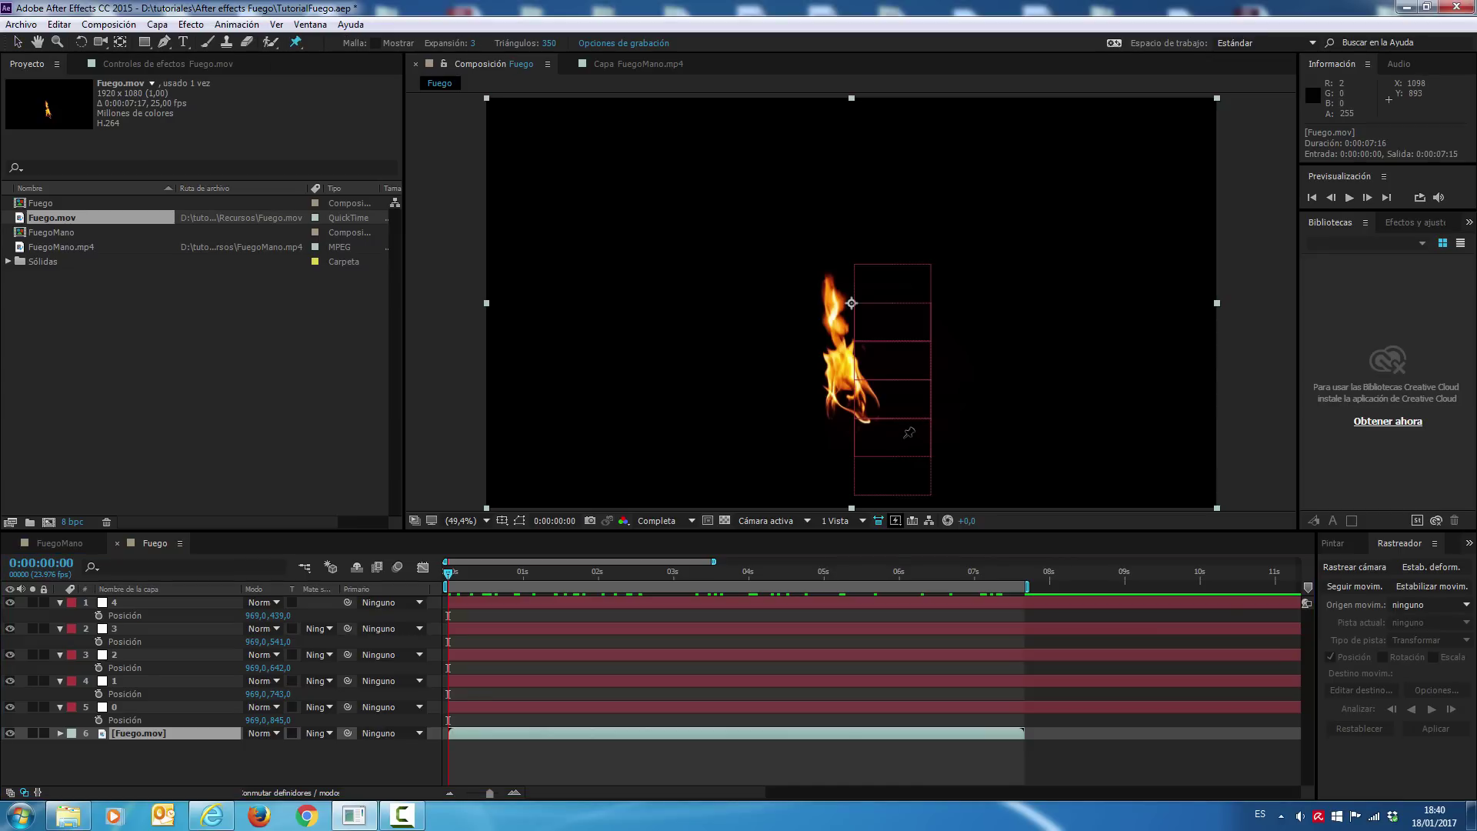
{"action": "key", "text": "h"}
{"action": "key", "text": "period"}
{"action": "key", "text": "period"}
{"action": "key", "text": "period"}
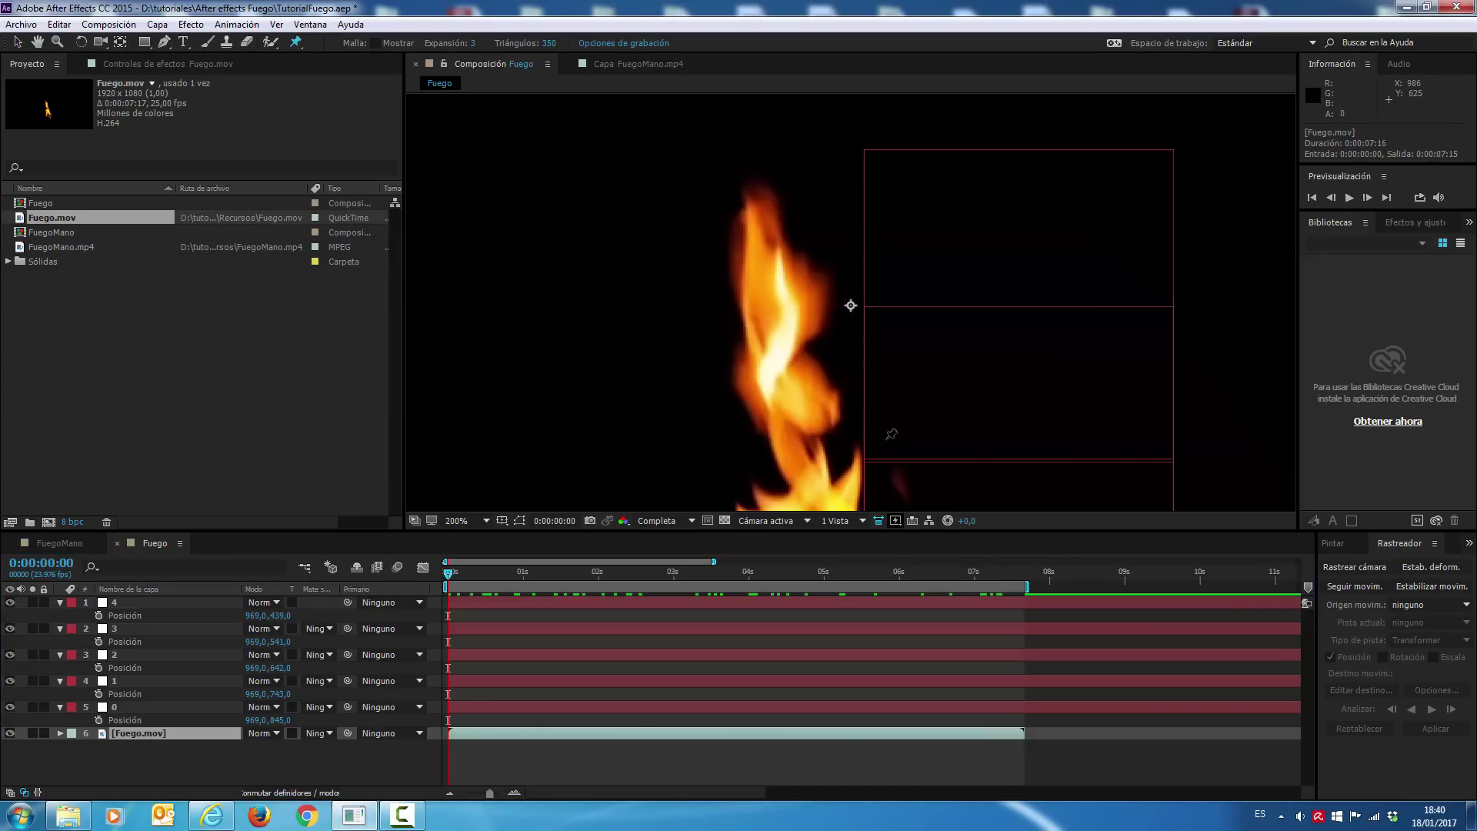
{"action": "left_click_drag", "start_coordinate": [752, 423], "coordinate": [573, 100]}
{"action": "key", "text": "ctrl+p"}
{"action": "key", "text": "comma"}
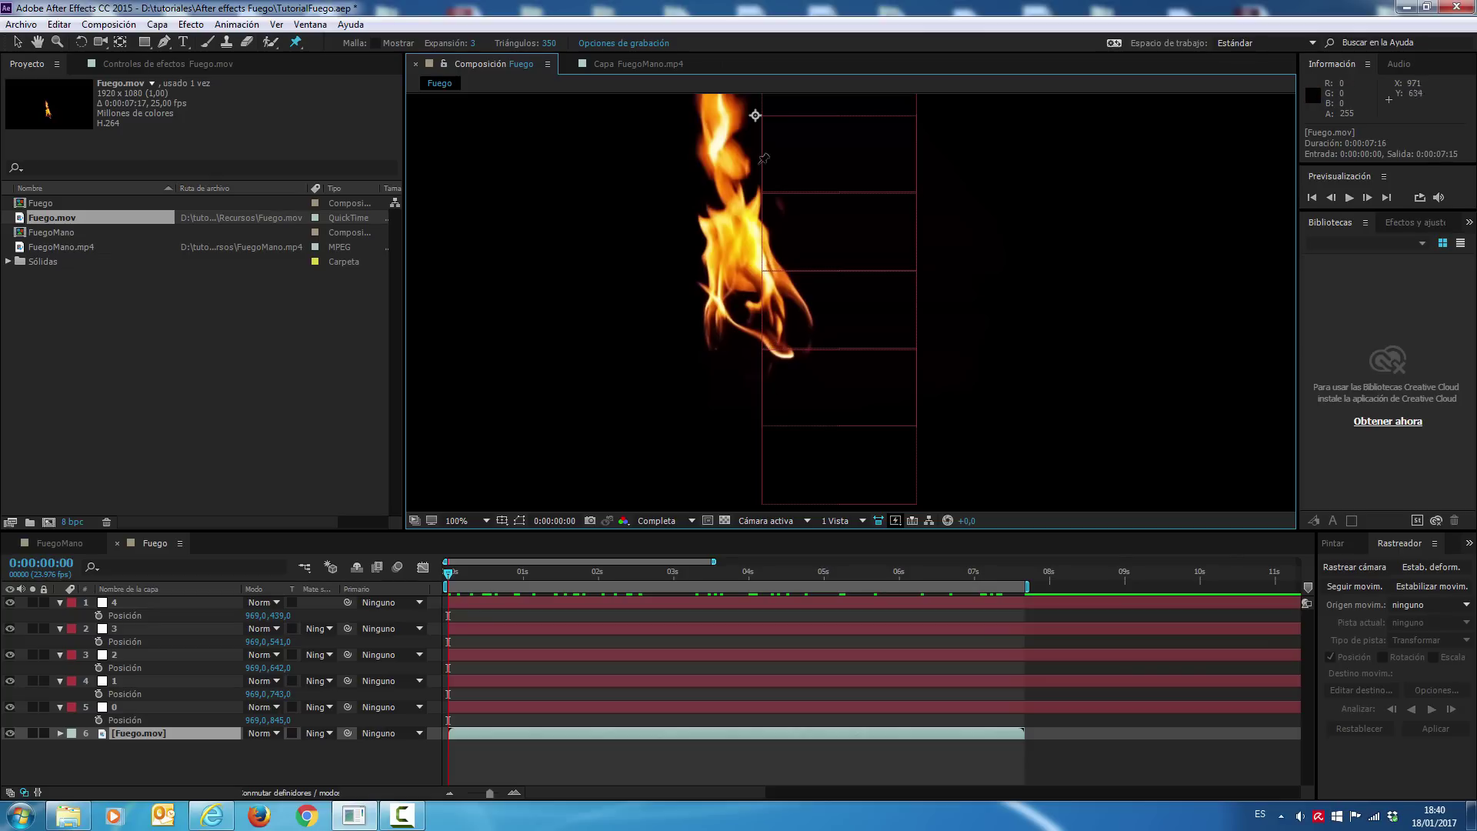
Place the first puppet pin on the flame and move another pin lower along its edge
{"action": "left_click", "coordinate": [762, 347]}
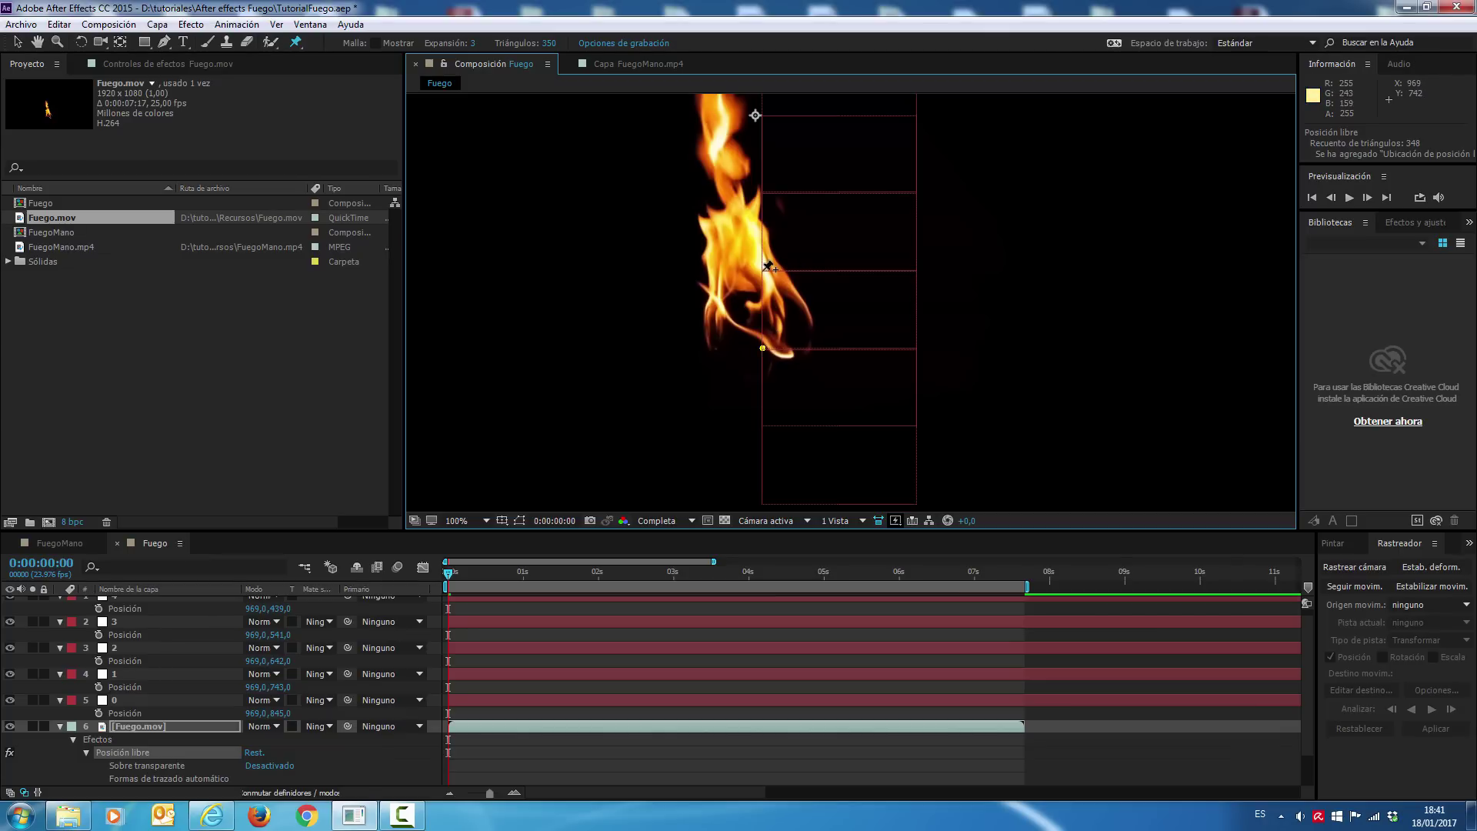
{"action": "left_click", "coordinate": [765, 267]}
{"action": "key", "text": "shift+Down"}
{"action": "key", "text": "shift+Down"}
{"action": "key", "text": "shift+Down"}
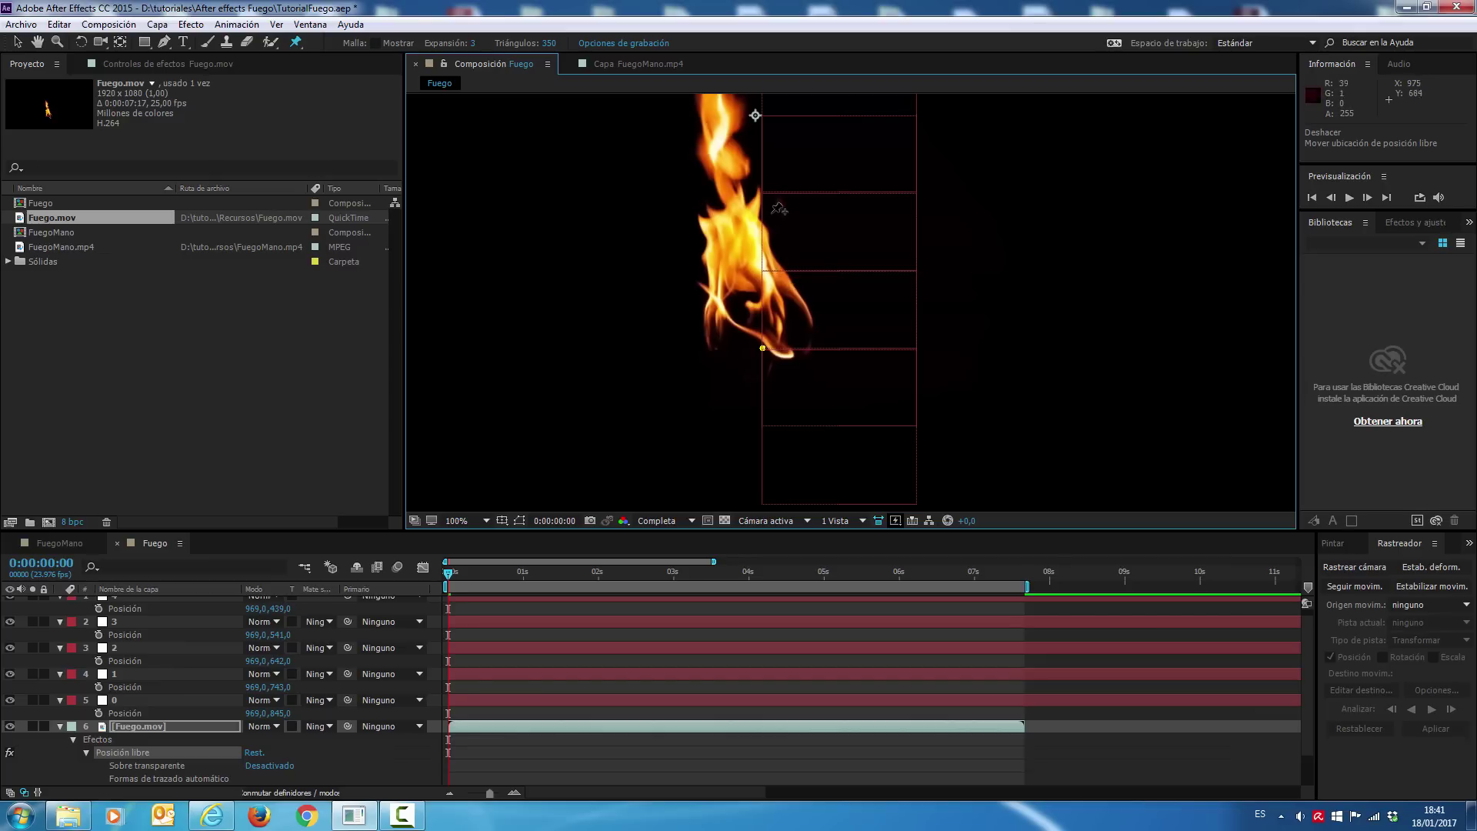
{"action": "left_click", "coordinate": [764, 223]}
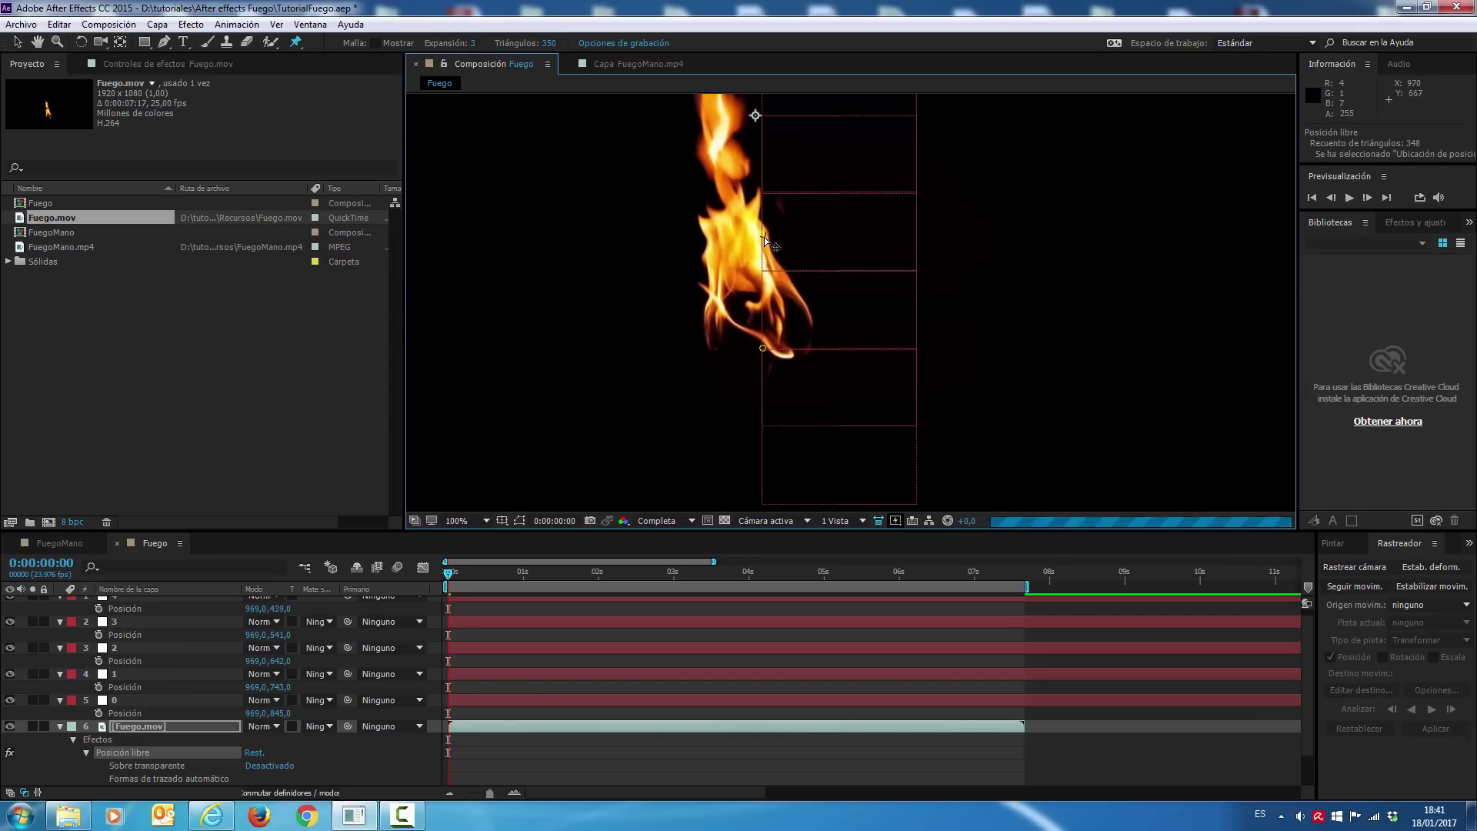
{"action": "left_click_drag", "start_coordinate": [764, 241], "coordinate": [765, 273]}
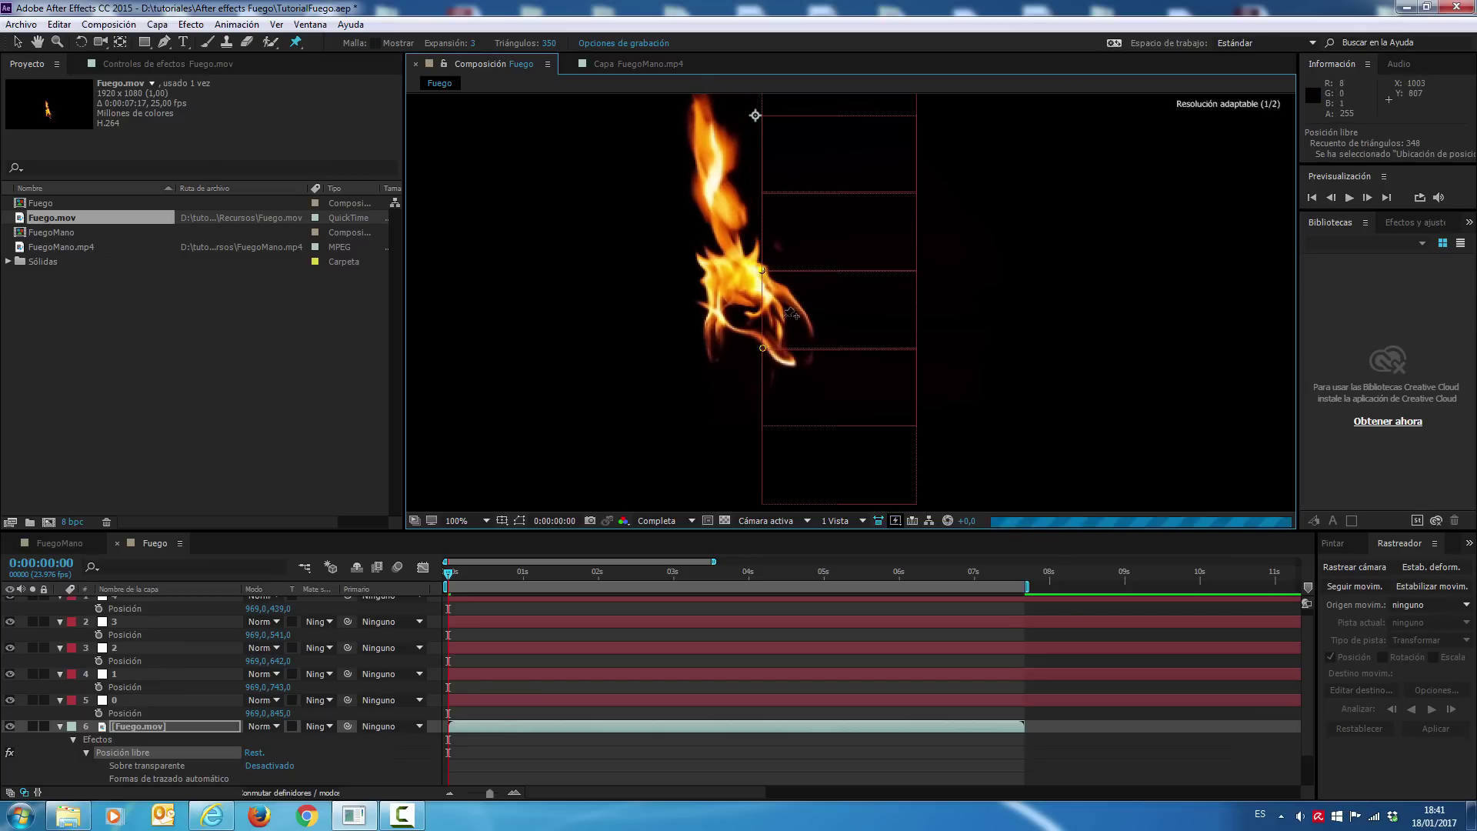
Add pins higher up the flame, pulling them down to line up with the null grid
{"action": "left_click", "coordinate": [761, 128]}
{"action": "left_click_drag", "start_coordinate": [761, 129], "coordinate": [763, 256]}
{"action": "left_click_drag", "start_coordinate": [719, 170], "coordinate": [719, 219]}
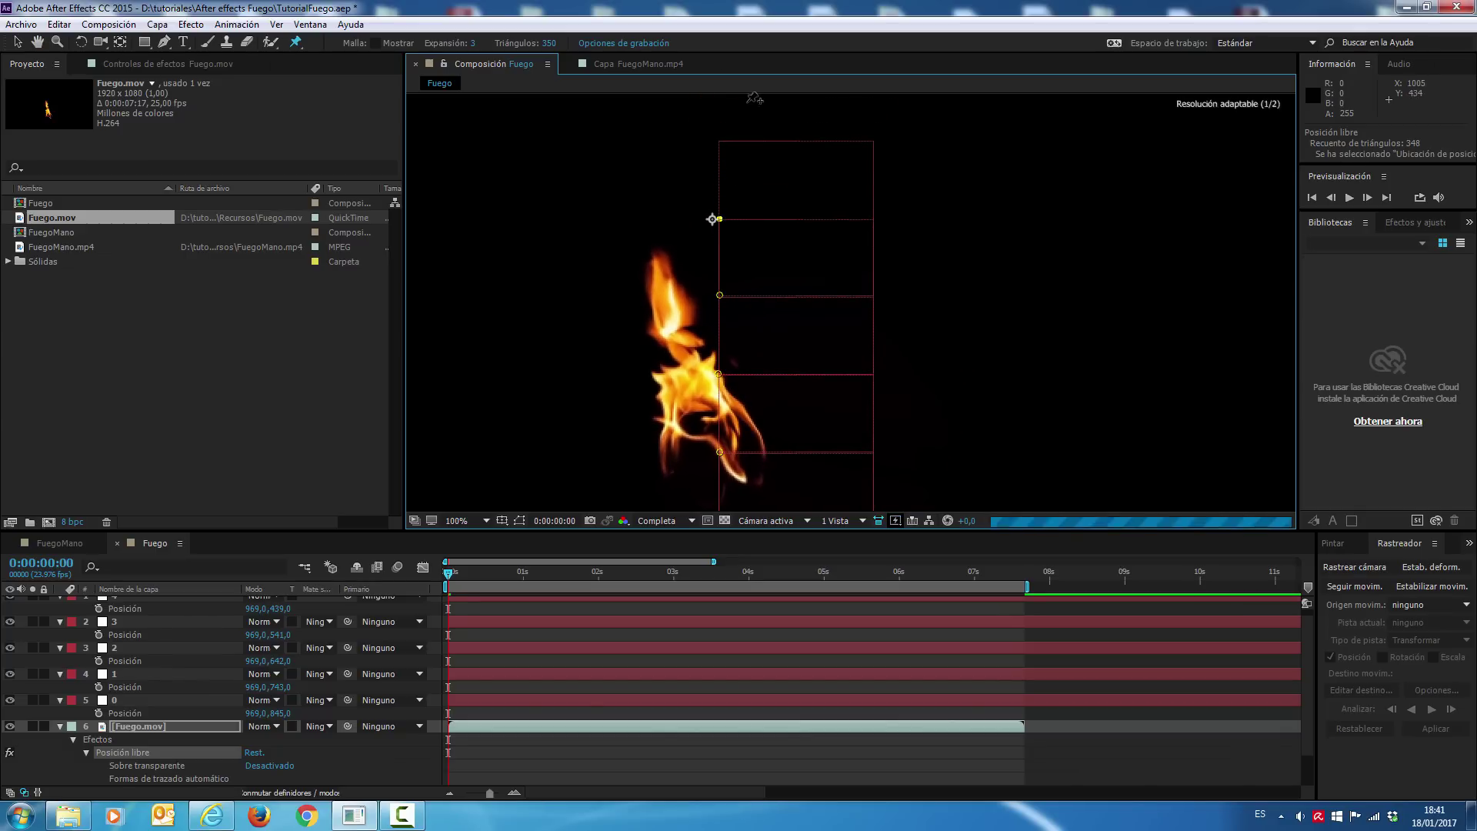
{"action": "left_click", "coordinate": [719, 142]}
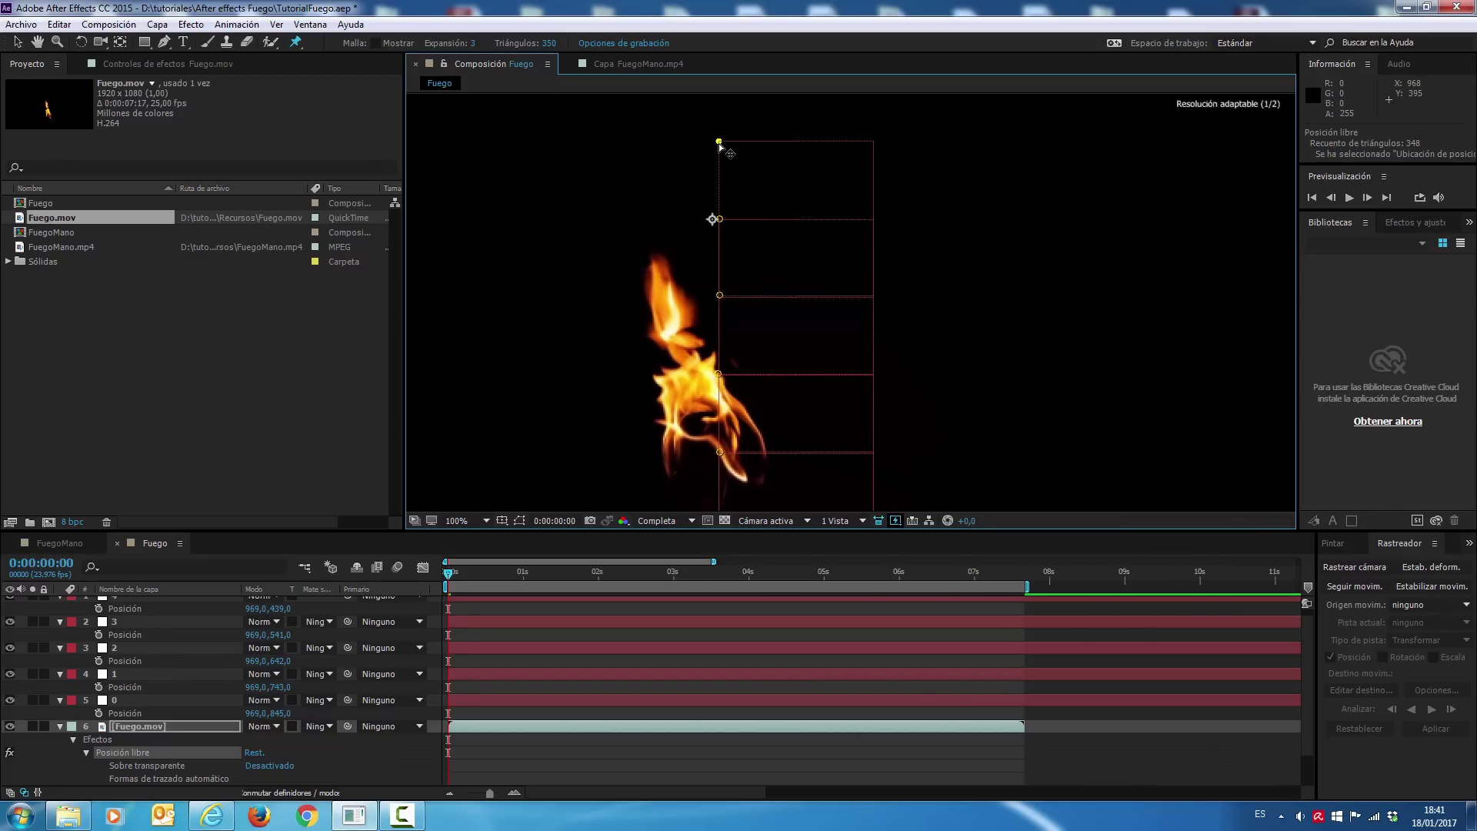
{"action": "key", "text": "comma"}
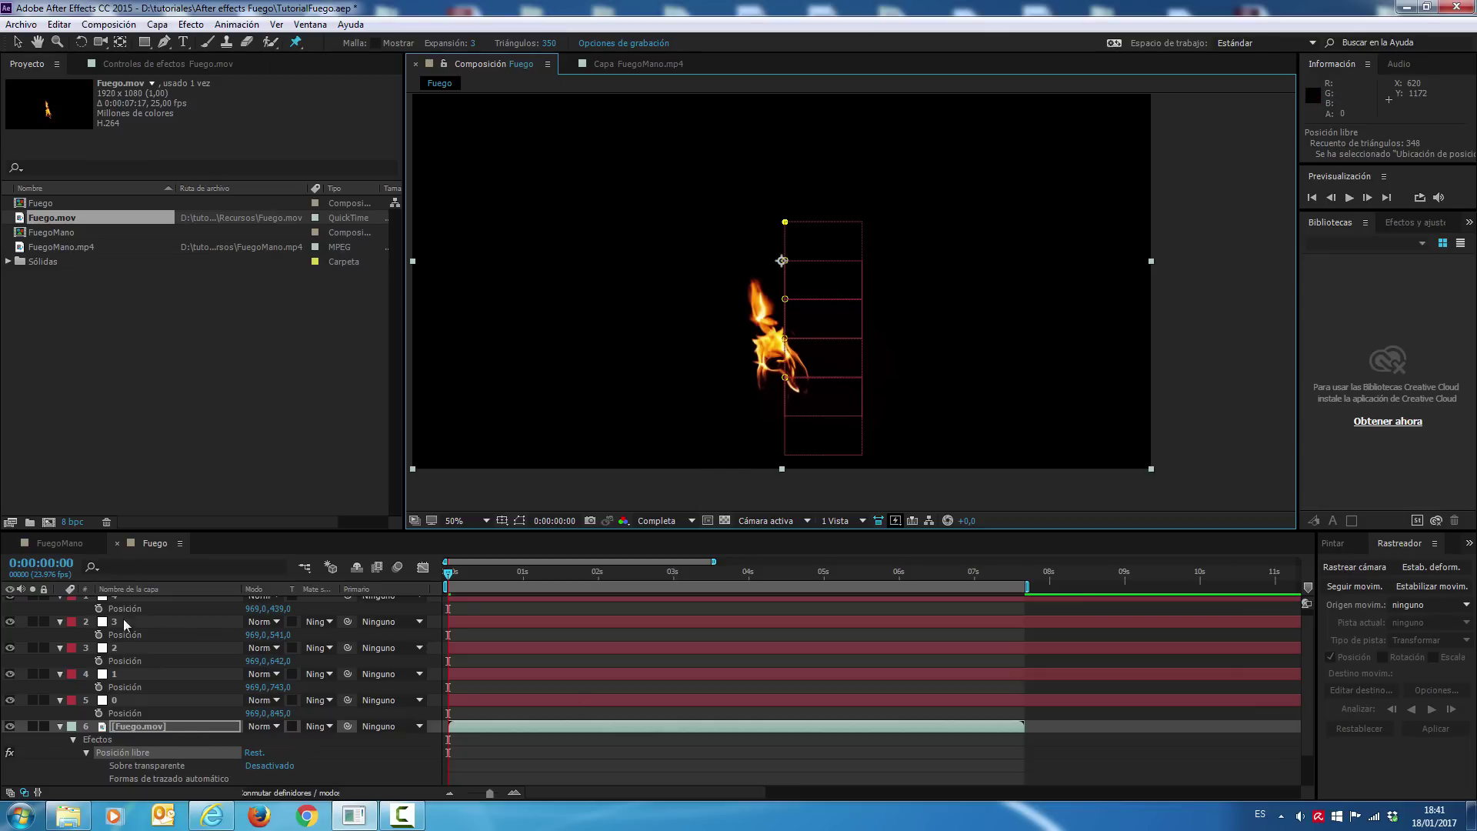
Expand Malla 1 and Deformación to show the Posición of puppet pins 1 through 5
{"action": "scroll", "coordinate": [125, 625], "scroll_direction": "down", "scroll_amount": 1}
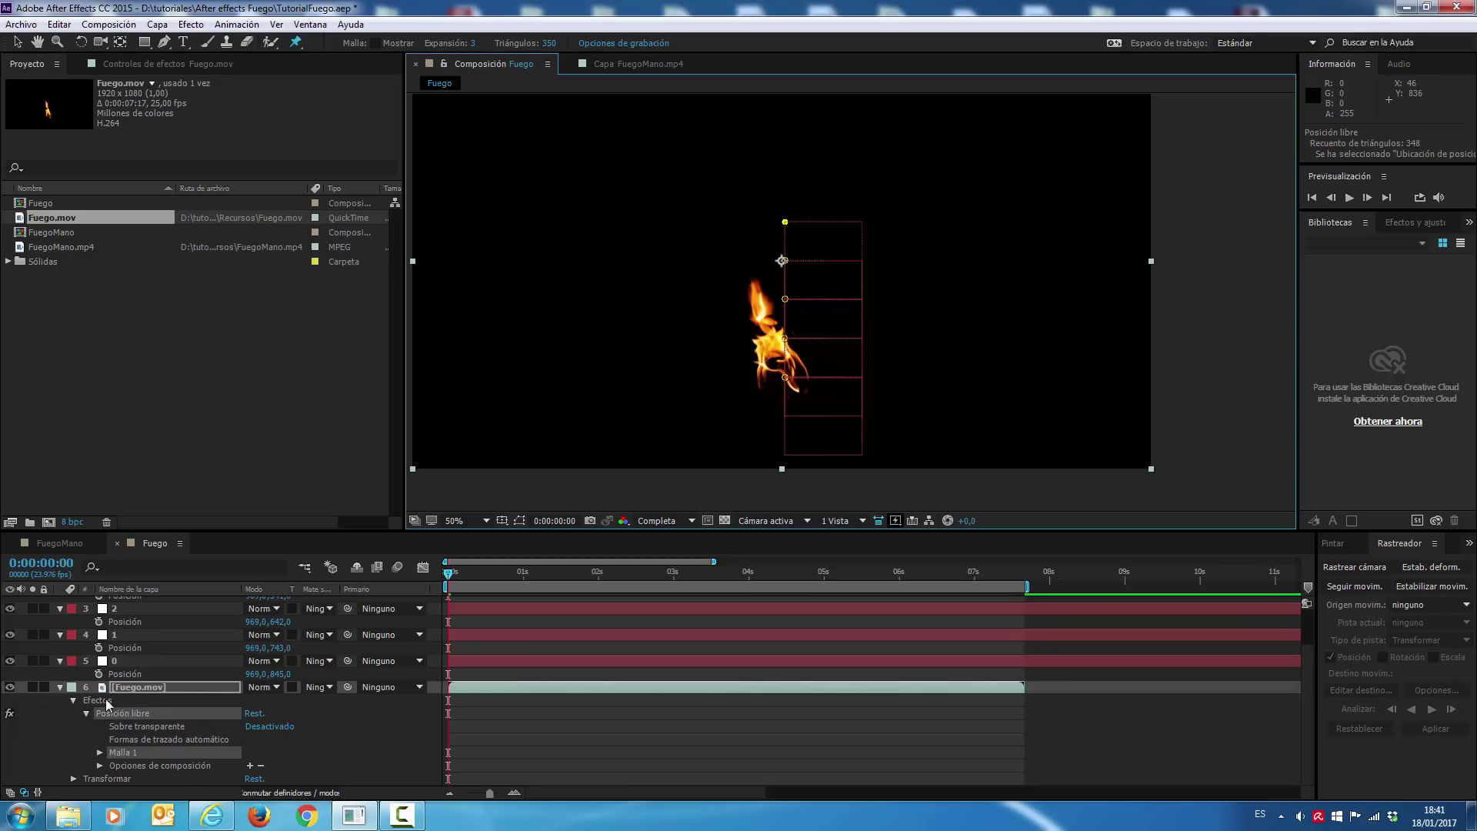
{"action": "left_click", "coordinate": [100, 752]}
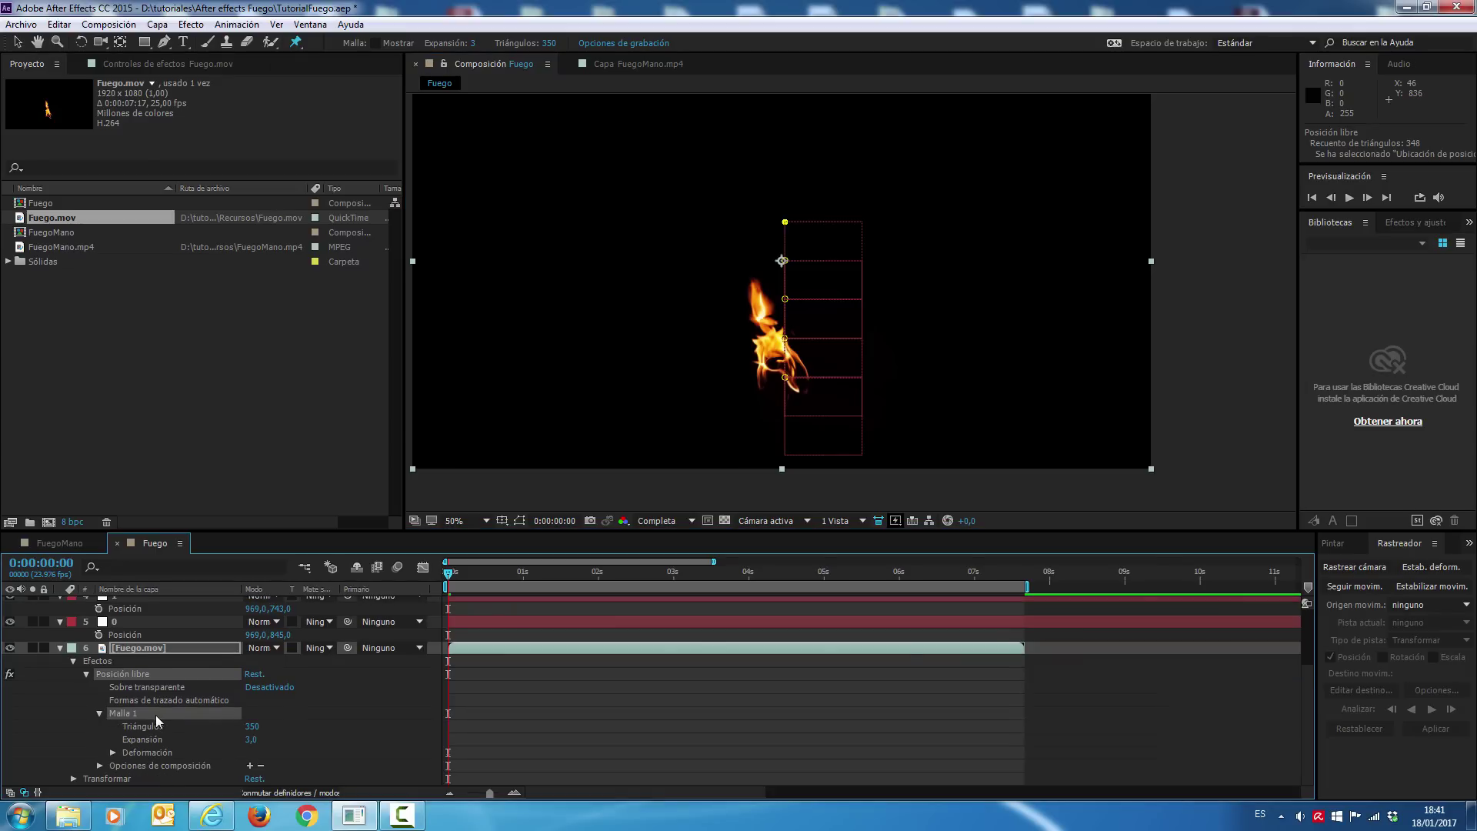
{"action": "left_click", "coordinate": [112, 753]}
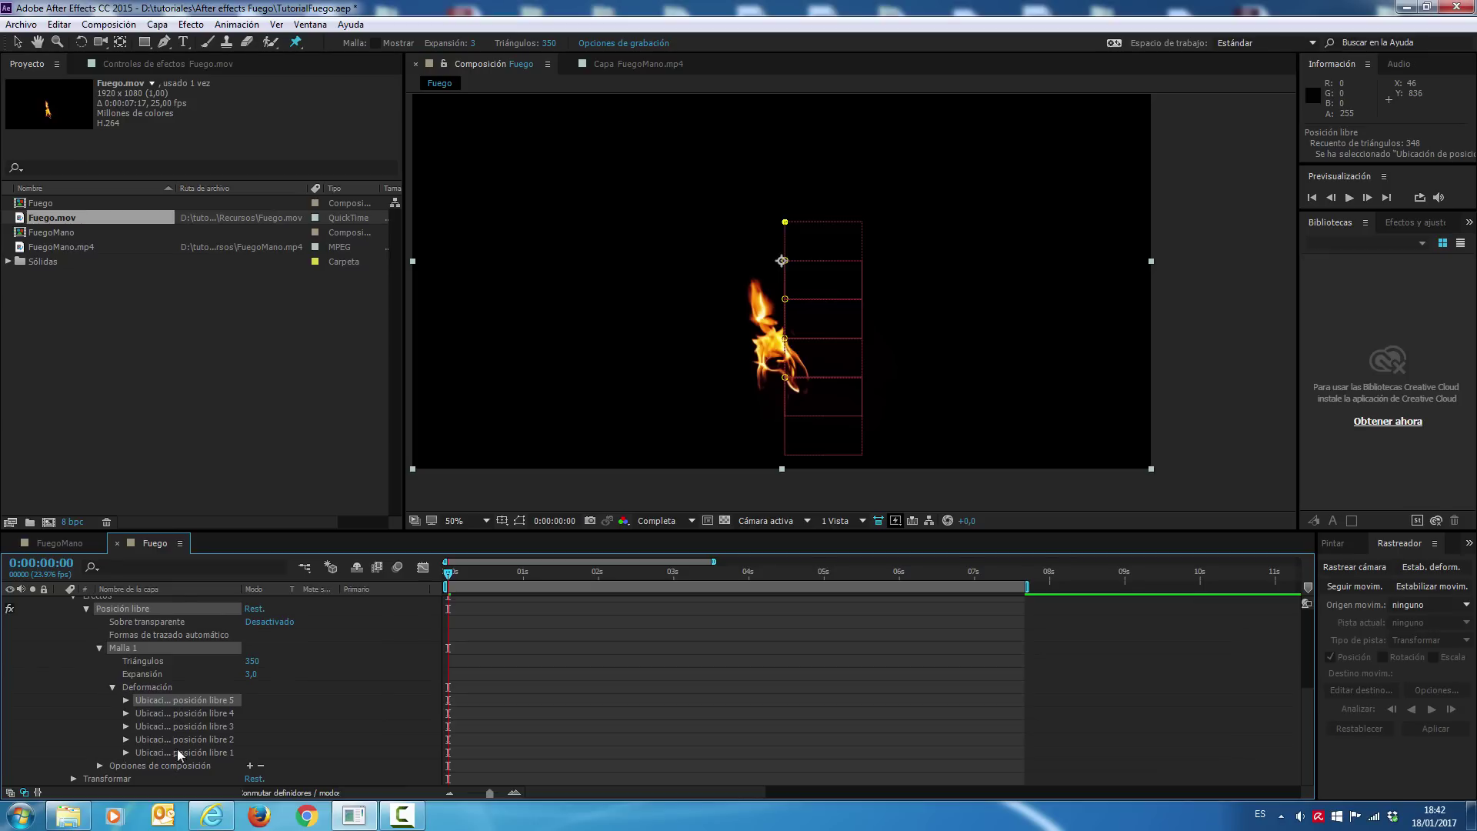
{"action": "left_click", "coordinate": [127, 751]}
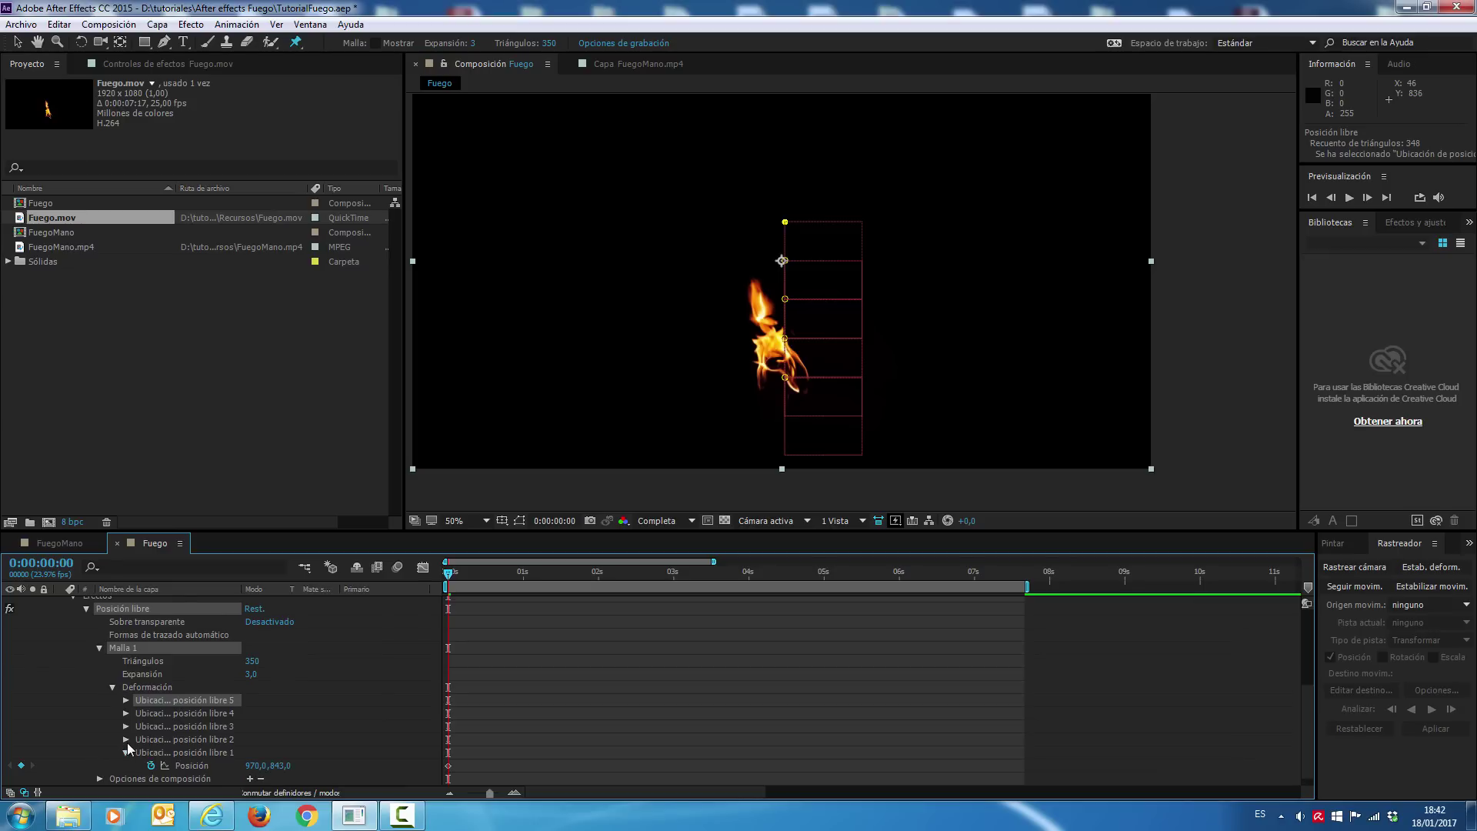
{"action": "left_click", "coordinate": [126, 739]}
{"action": "left_click", "coordinate": [126, 726]}
{"action": "left_click", "coordinate": [126, 713]}
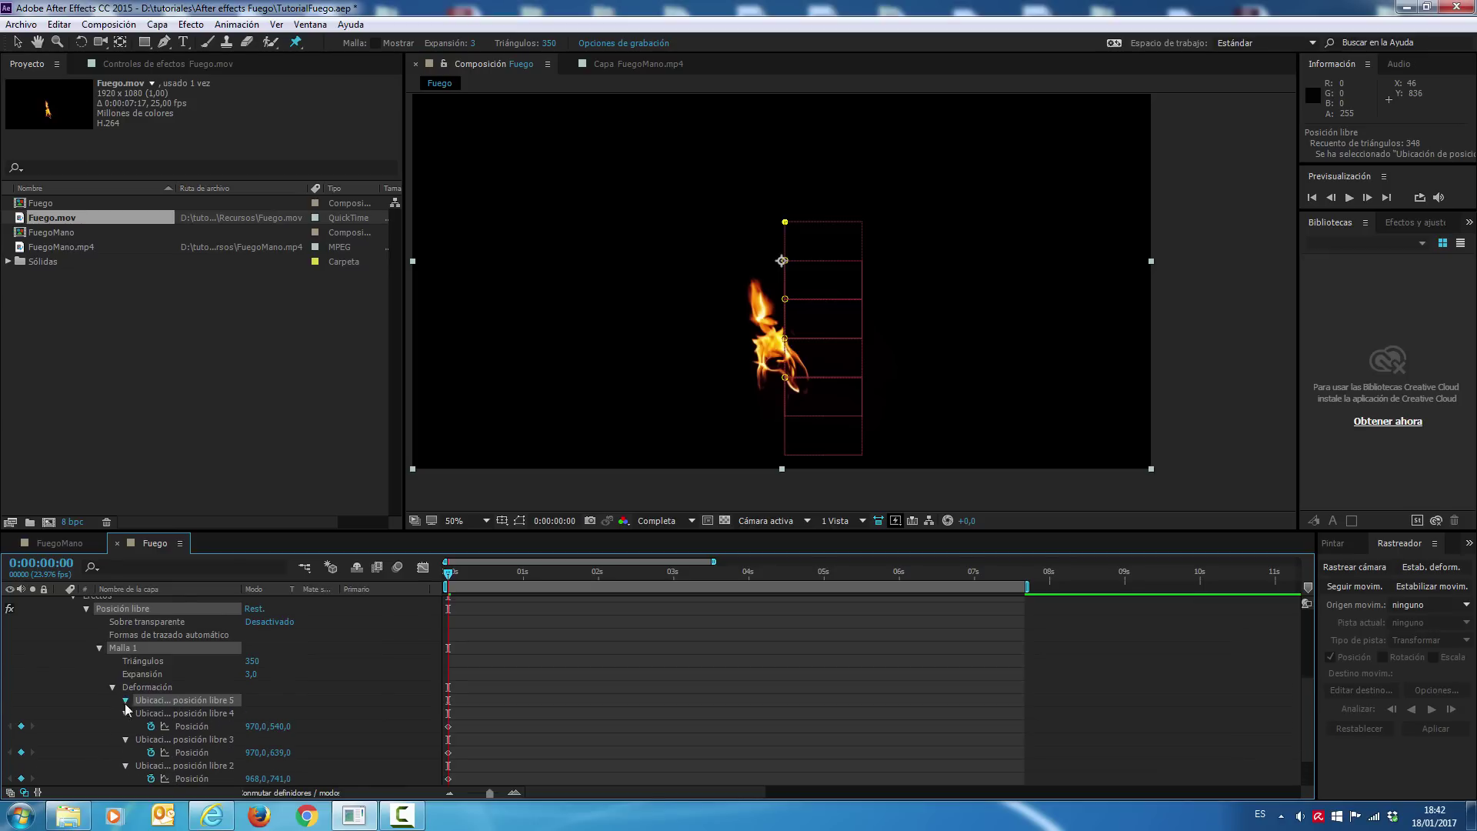
{"action": "left_click", "coordinate": [126, 700]}
{"action": "scroll", "coordinate": [137, 746], "scroll_direction": "up", "scroll_amount": 5}
{"action": "scroll", "coordinate": [138, 748], "scroll_direction": "down", "scroll_amount": 5}
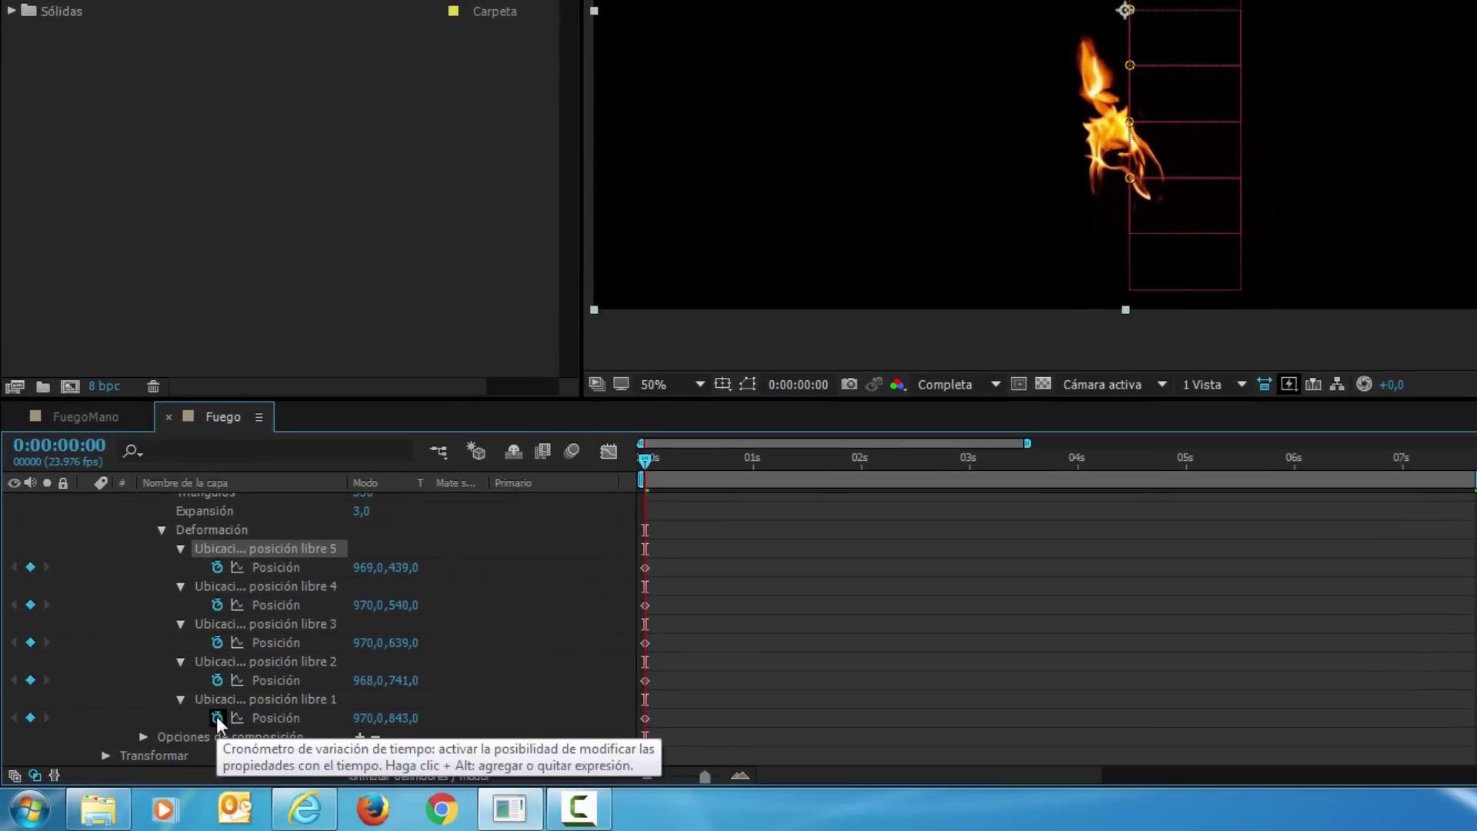
{"action": "key", "text": "alt"}
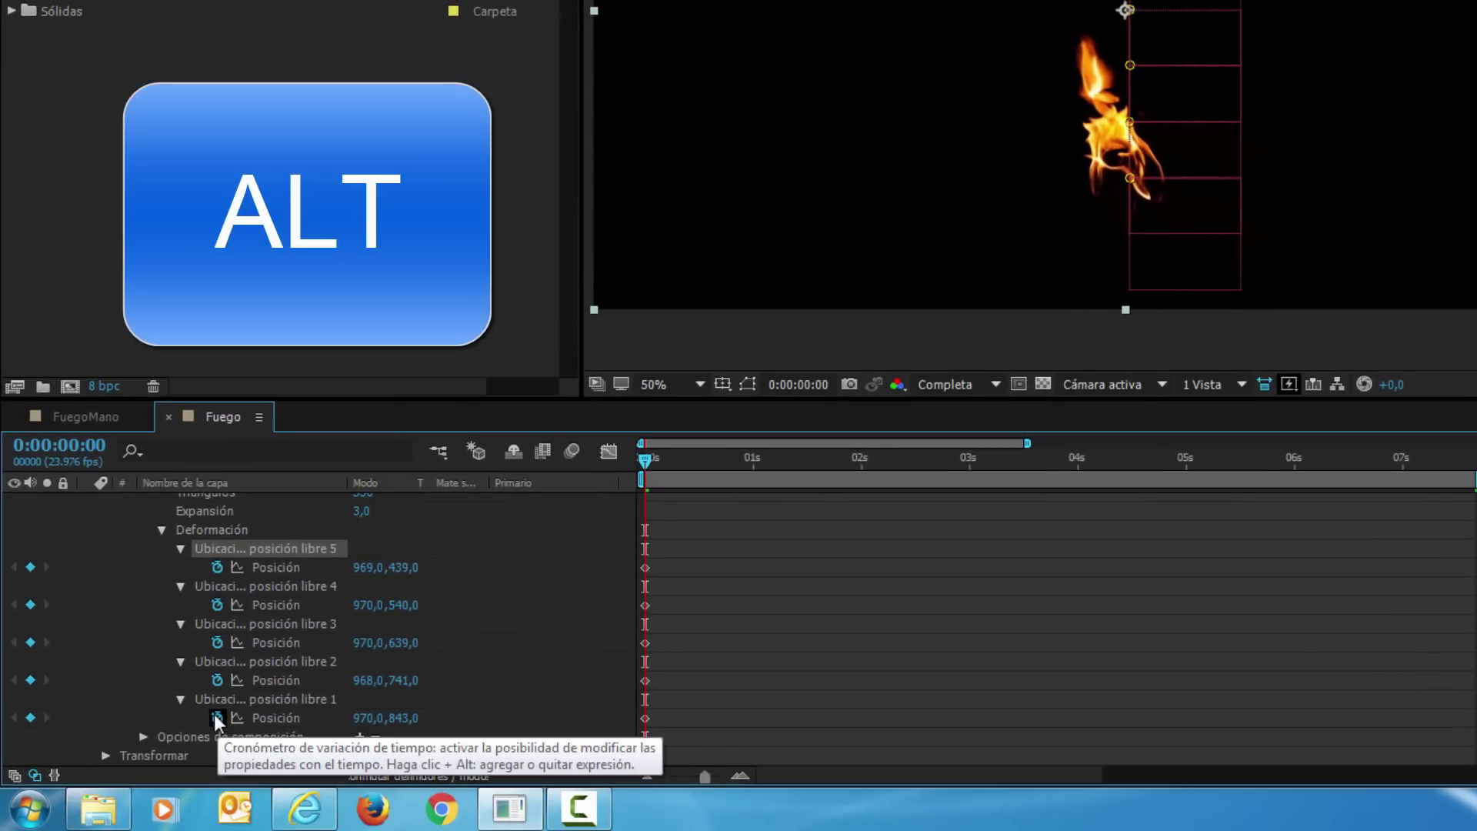
Add an expression to puppet pin 1's Posición, pick-whipped to null 0's Position
{"action": "left_click", "coordinate": [219, 716], "text": "alt"}
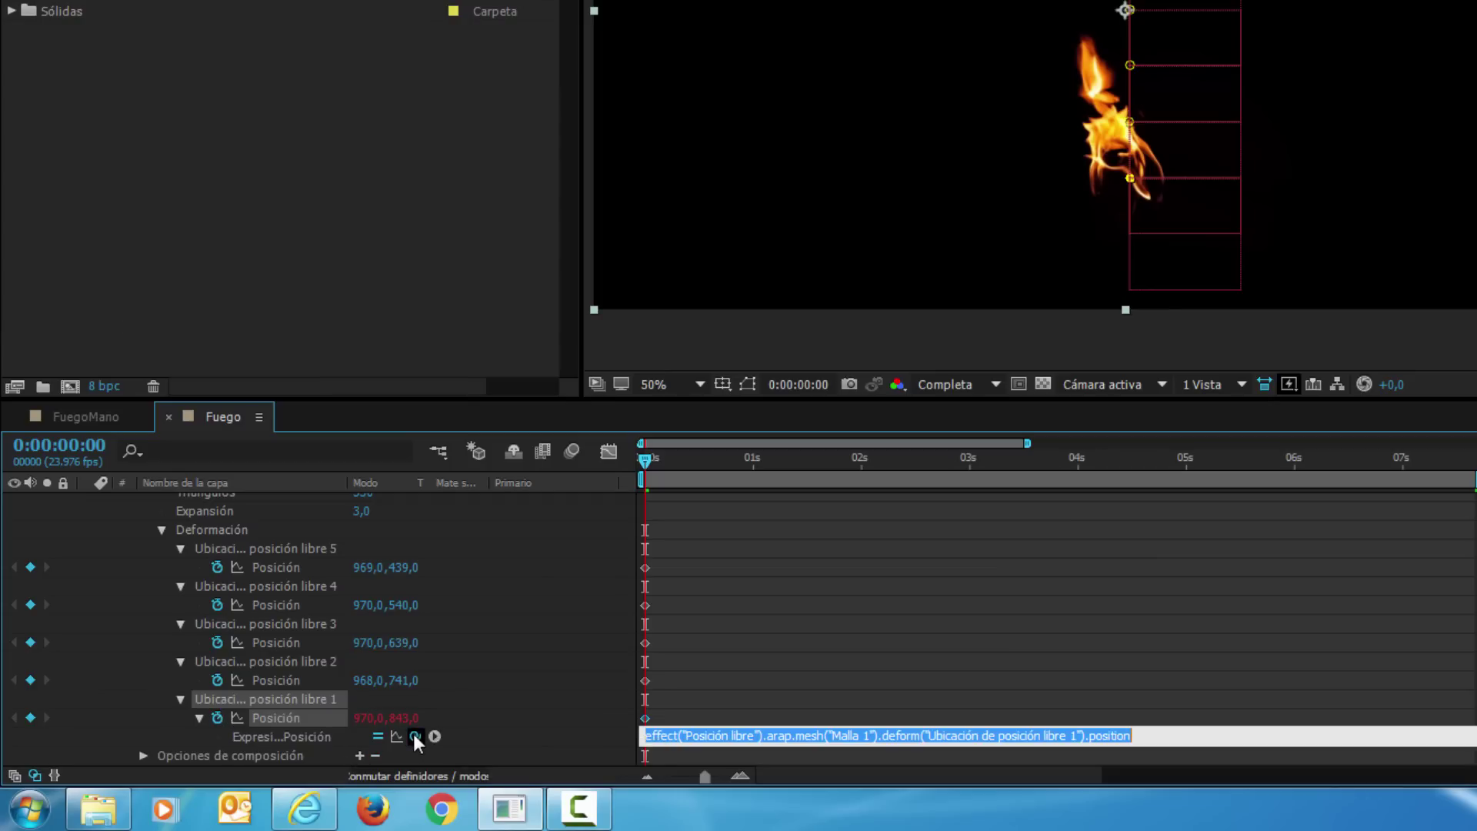
{"action": "mouse_move", "coordinate": [414, 736]}
{"action": "left_mouse_down"}
{"action": "mouse_move", "coordinate": [339, 489]}
{"action": "mouse_move", "coordinate": [169, 594]}
{"action": "left_mouse_up"}
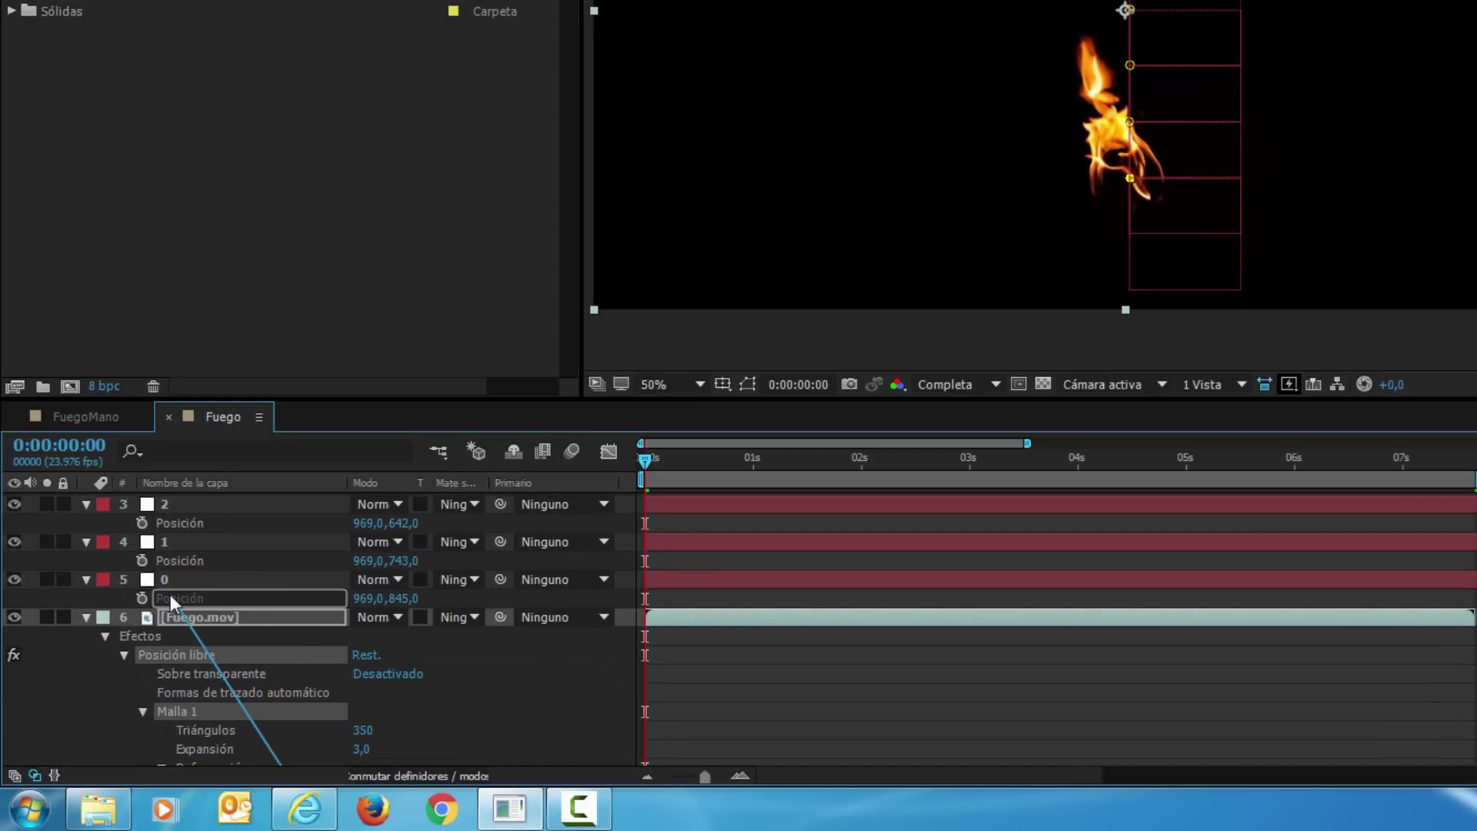
{"action": "left_click_drag", "start_coordinate": [169, 594], "coordinate": [169, 594]}
Start a position expression on puppet pin 2's Posición
{"action": "scroll", "coordinate": [576, 738], "scroll_direction": "up", "scroll_amount": 3}
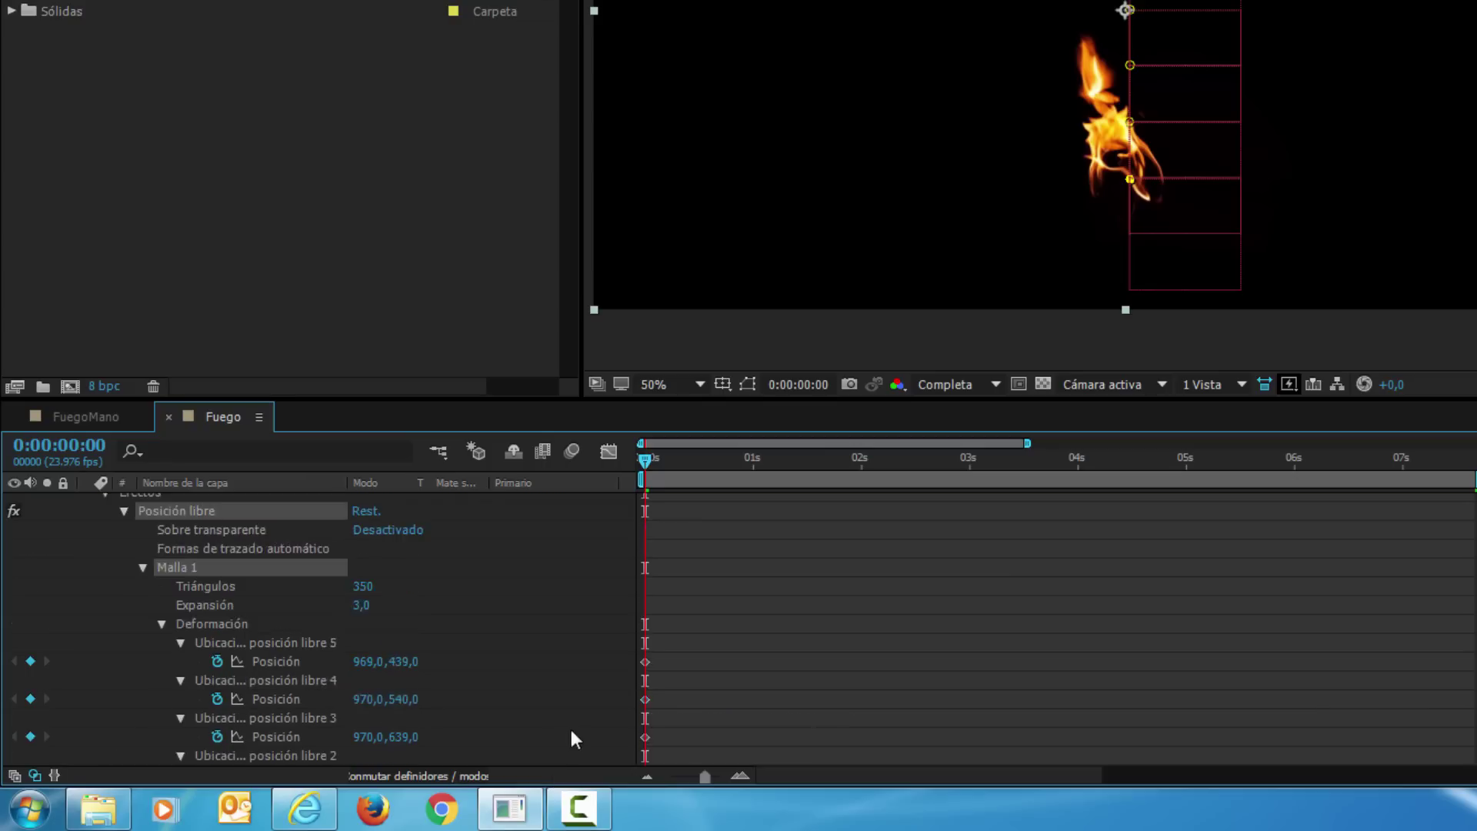
{"action": "scroll", "coordinate": [180, 563], "scroll_direction": "up", "scroll_amount": 3}
{"action": "scroll", "coordinate": [188, 515], "scroll_direction": "up", "scroll_amount": 3}
{"action": "scroll", "coordinate": [289, 639], "scroll_direction": "down", "scroll_amount": 3}
{"action": "scroll", "coordinate": [299, 696], "scroll_direction": "down", "scroll_amount": 1}
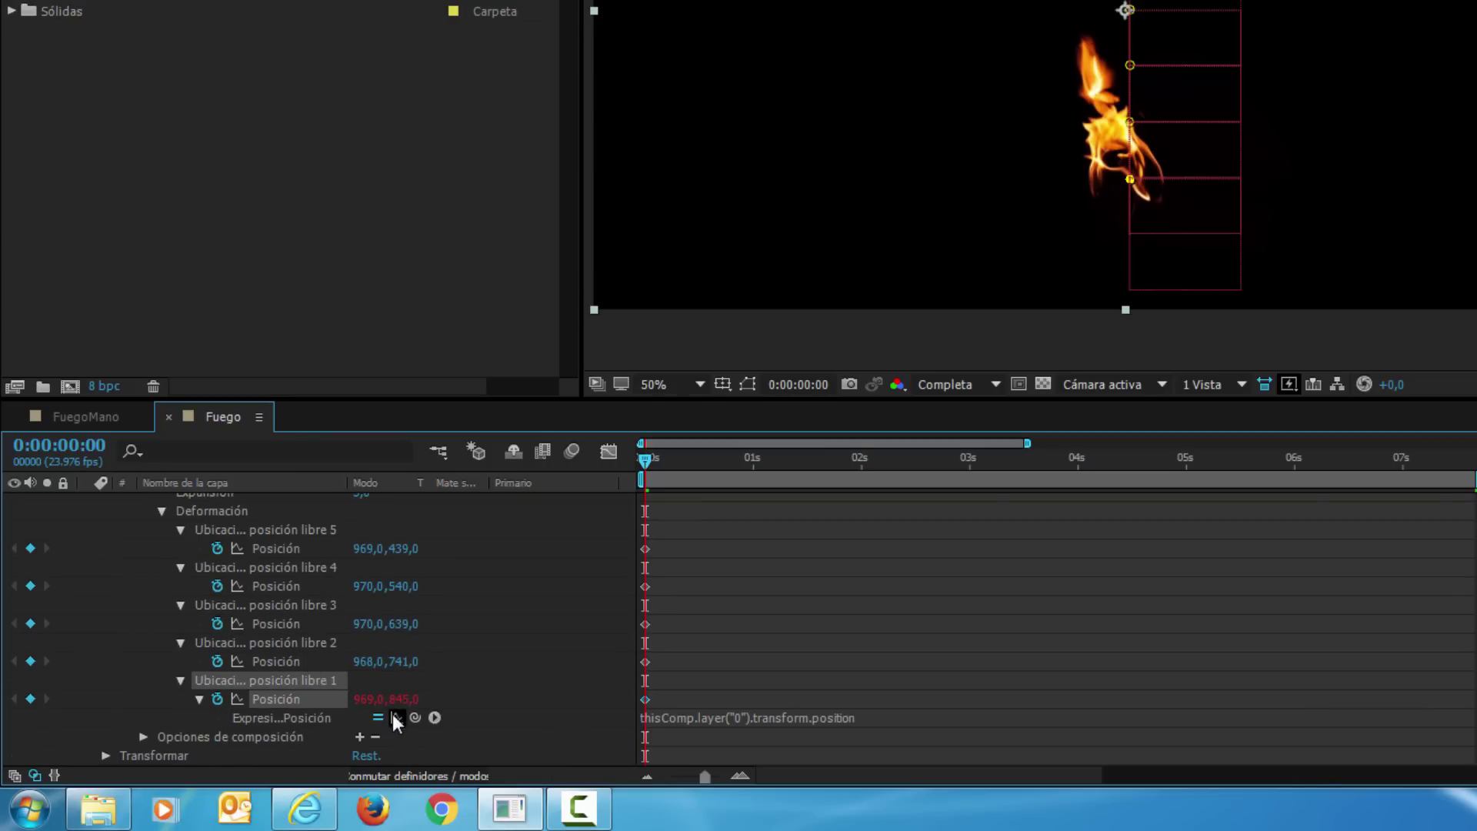
{"action": "scroll", "coordinate": [391, 710], "scroll_direction": "up", "scroll_amount": 3}
{"action": "scroll", "coordinate": [391, 709], "scroll_direction": "up", "scroll_amount": 2}
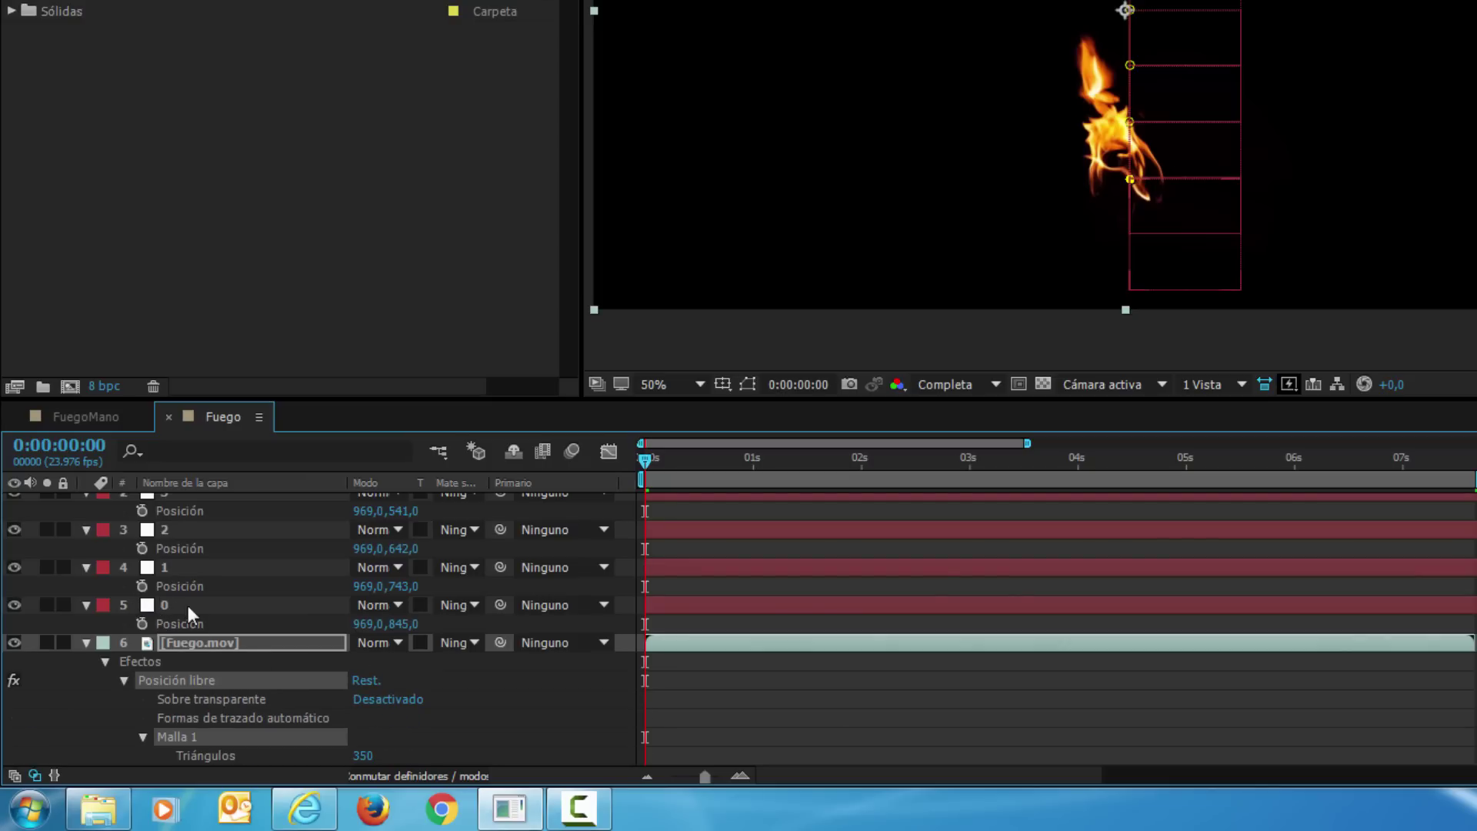
{"action": "scroll", "coordinate": [239, 639], "scroll_direction": "down", "scroll_amount": 3}
{"action": "scroll", "coordinate": [254, 671], "scroll_direction": "down", "scroll_amount": 1}
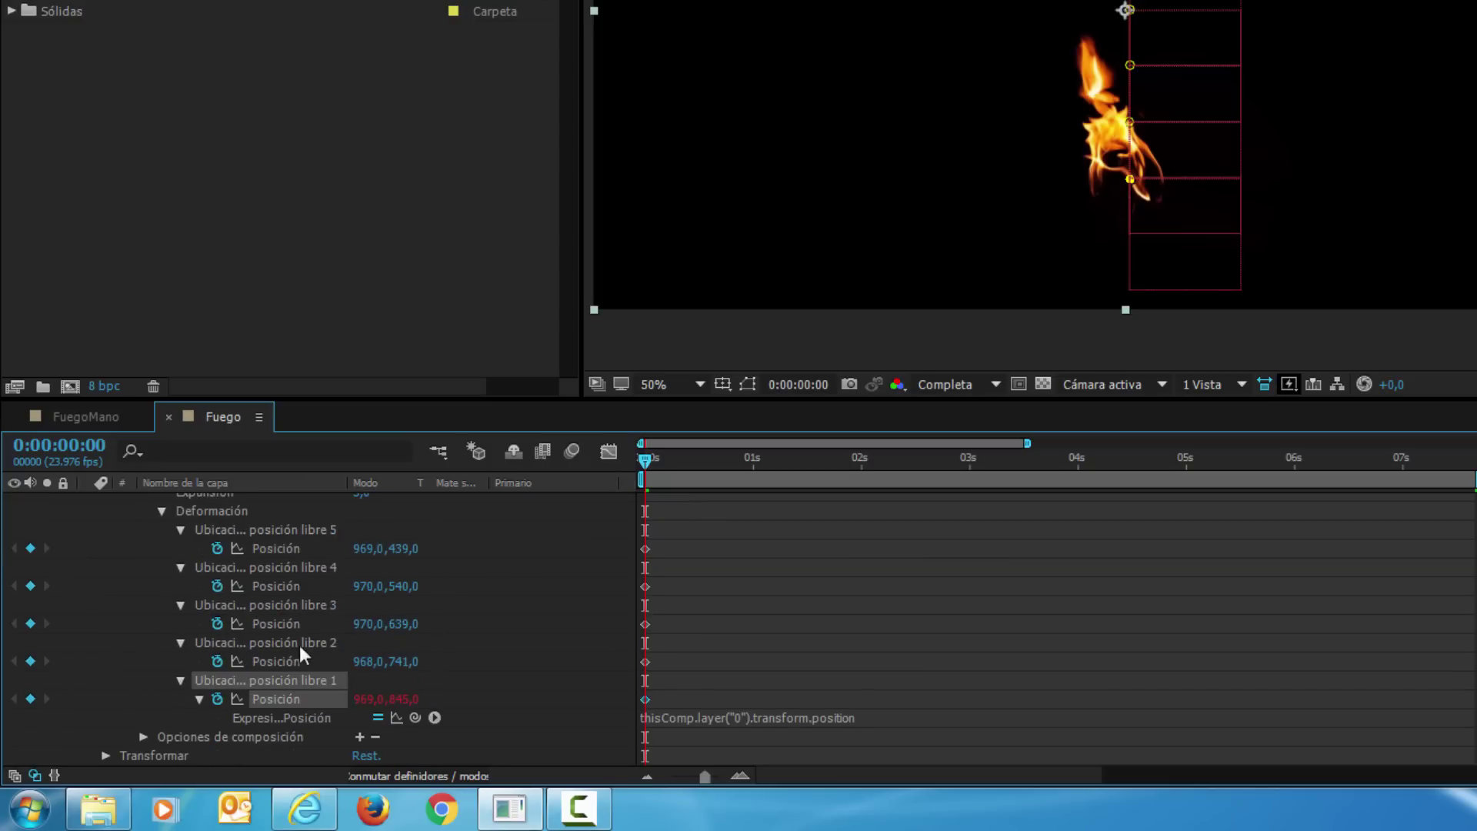
{"action": "key", "text": "alt"}
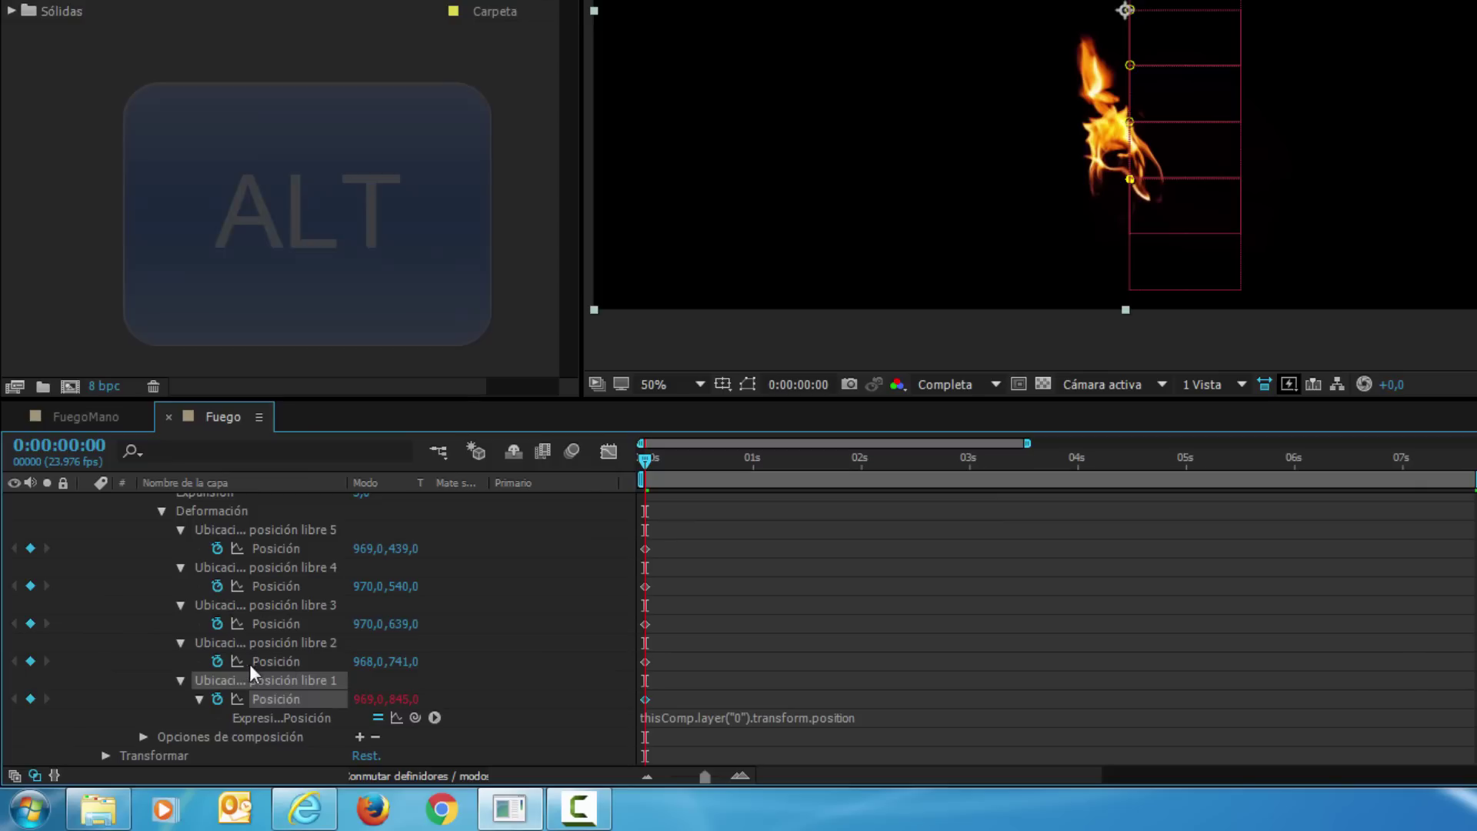
{"action": "left_click", "coordinate": [218, 660], "text": "alt"}
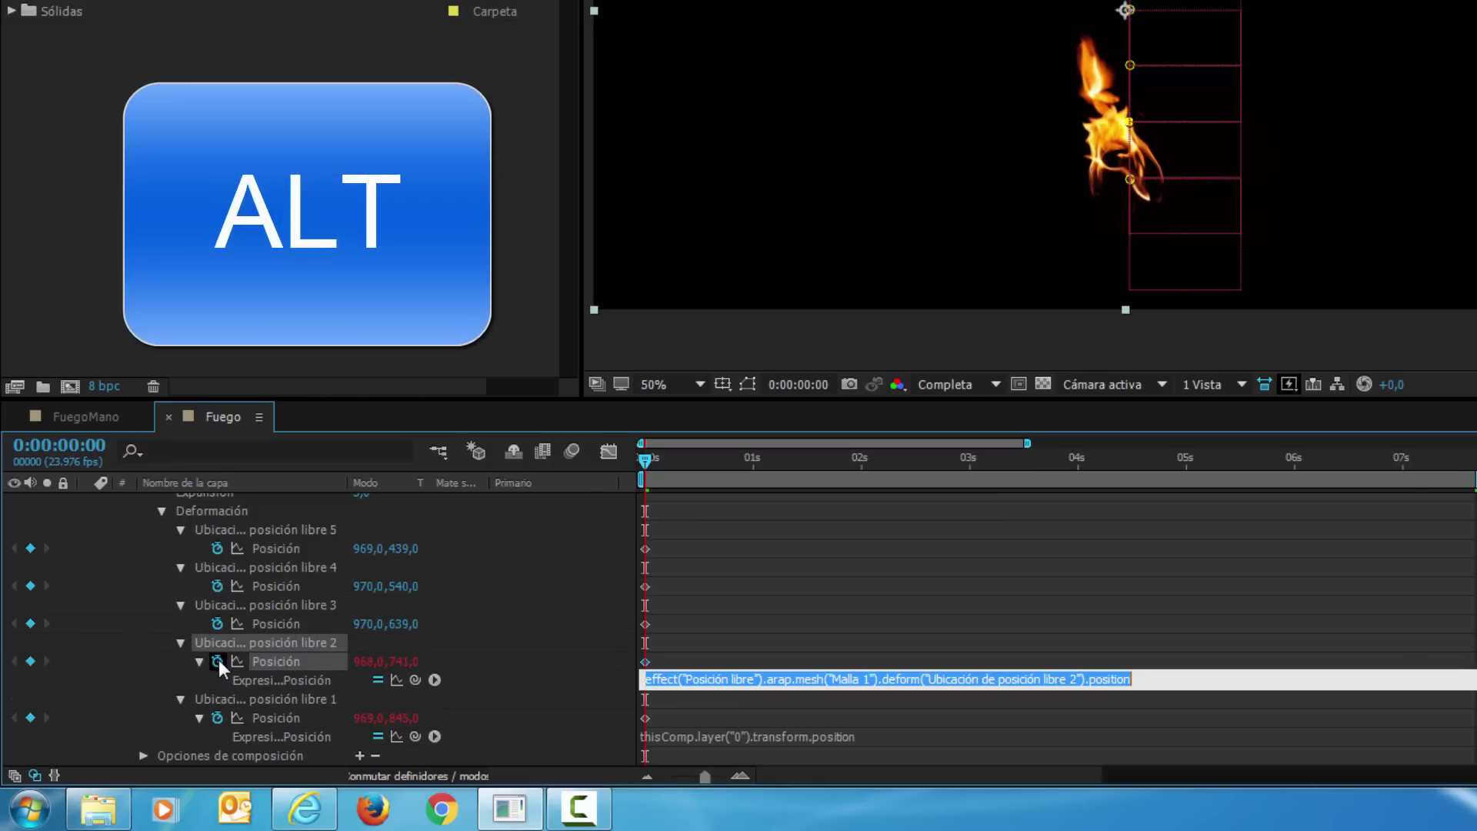
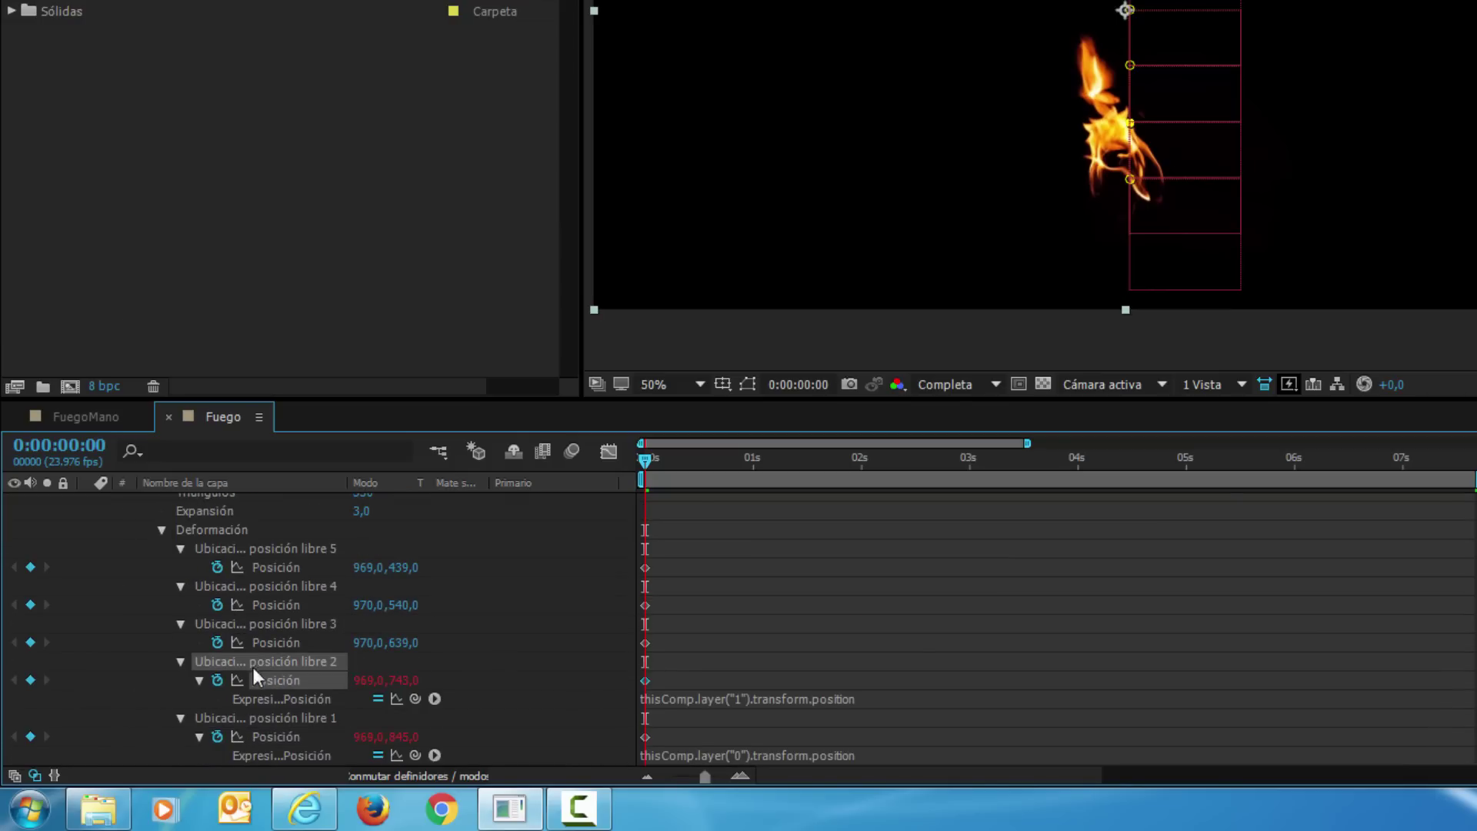
Link Posición libre pins 3, 4 and 5 to the Position of layers 2, 3 and 4
{"action": "left_click", "coordinate": [218, 640], "text": "alt"}
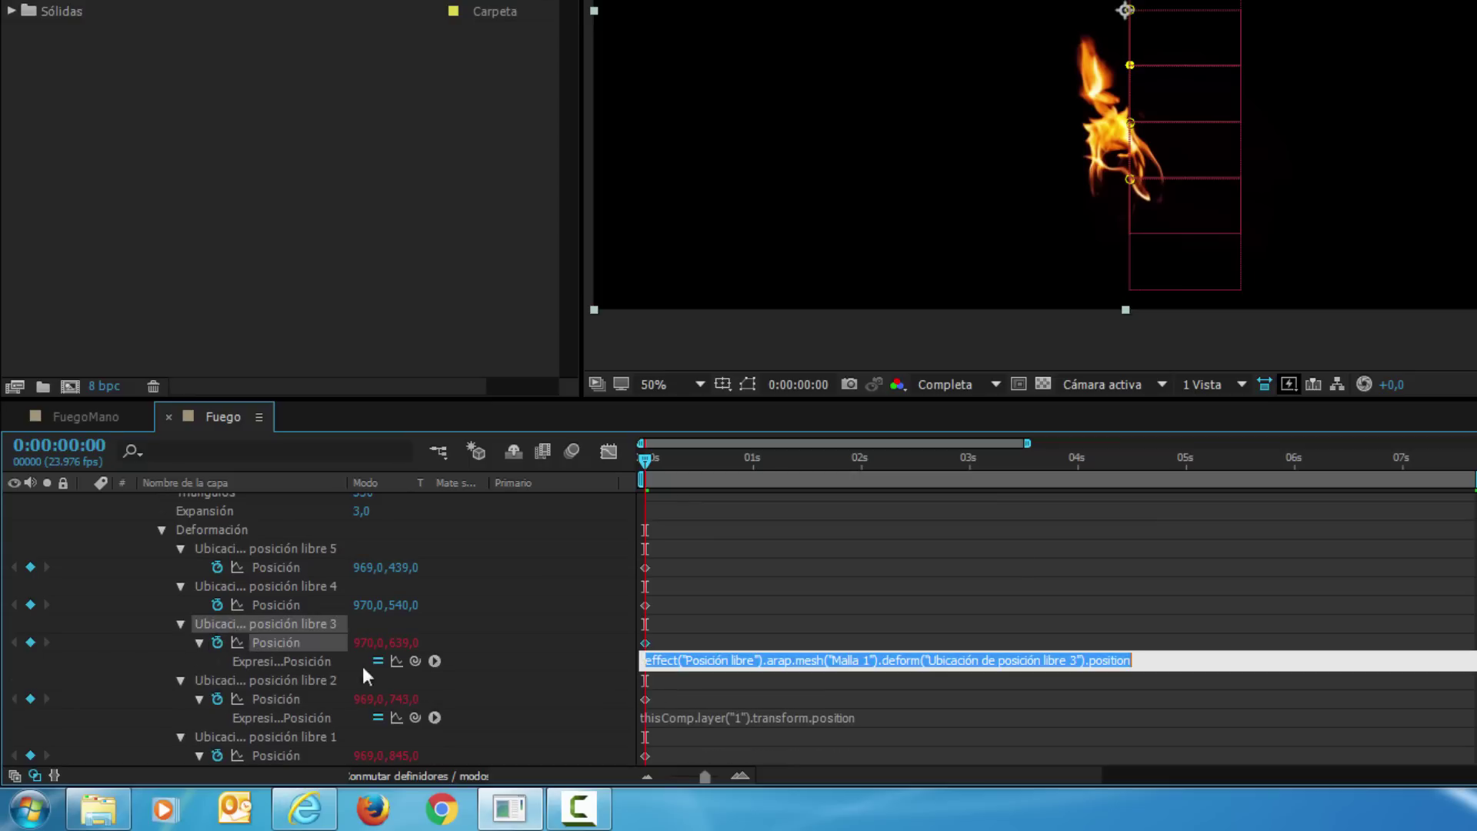
{"action": "left_click_drag", "start_coordinate": [414, 662], "coordinate": [182, 608]}
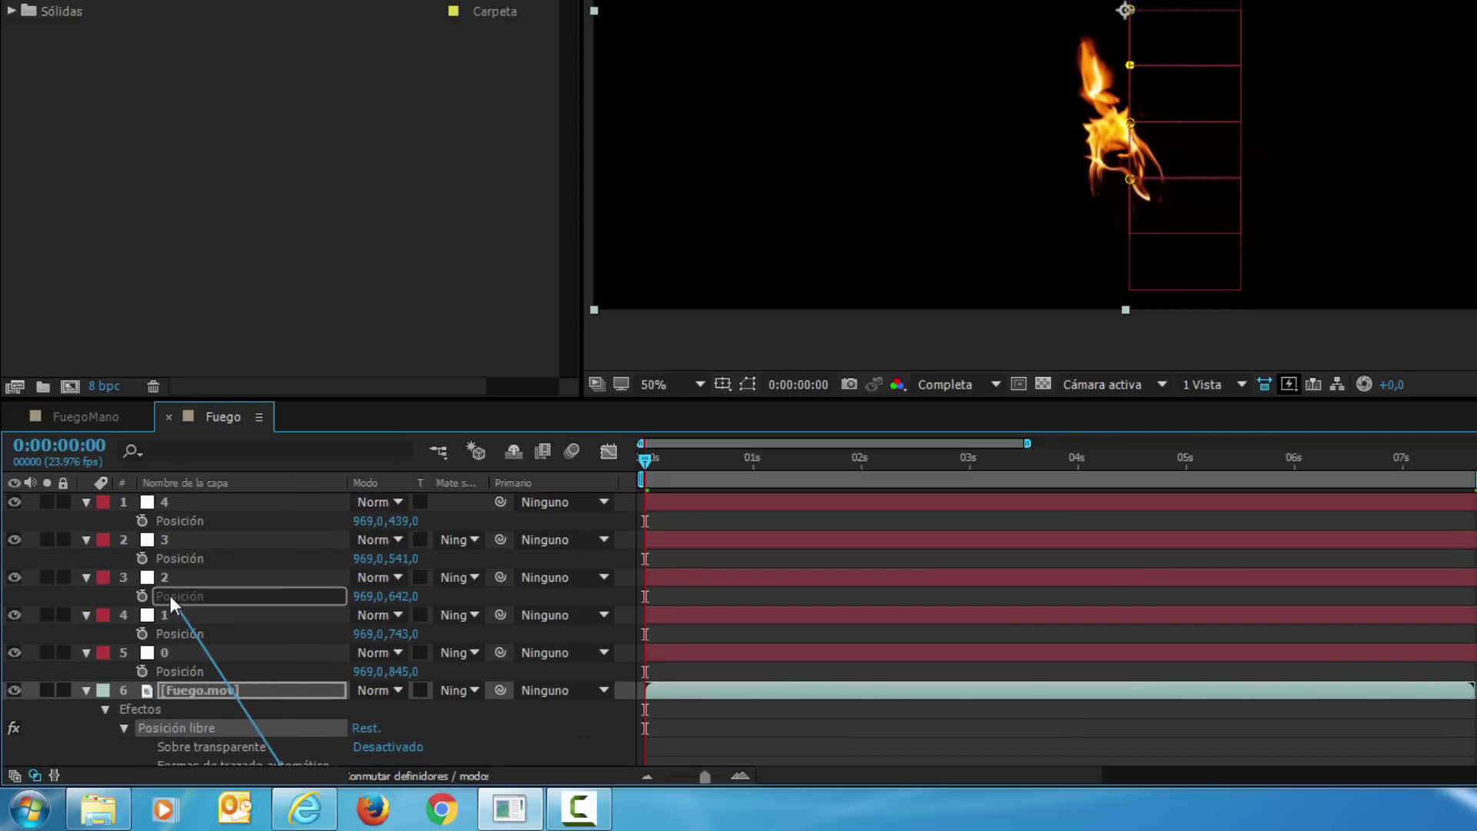
{"action": "left_click_drag", "start_coordinate": [182, 608], "coordinate": [169, 595]}
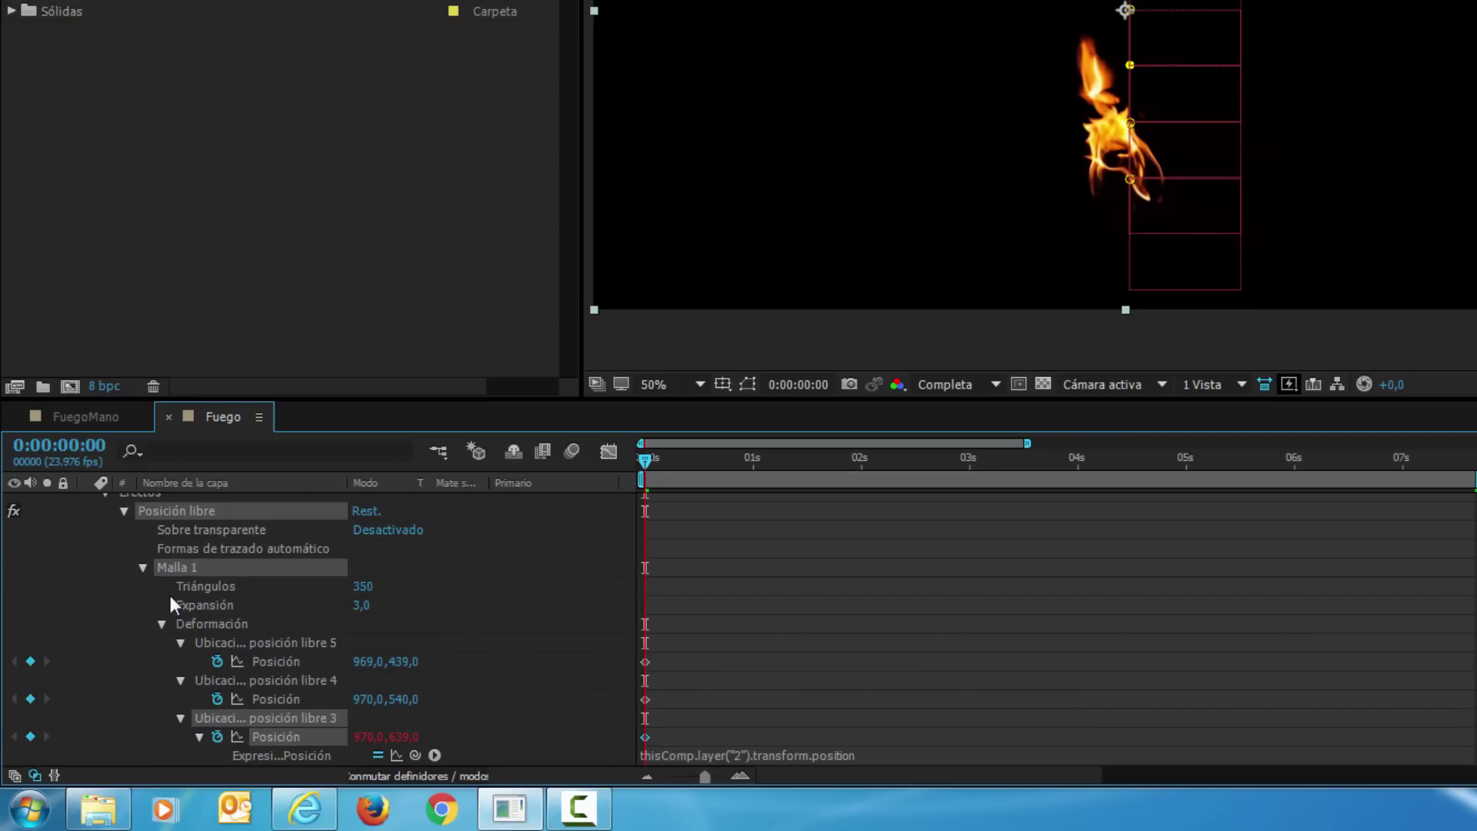
{"action": "left_click", "coordinate": [217, 699], "text": "alt"}
{"action": "mouse_move", "coordinate": [415, 717]}
{"action": "left_mouse_down"}
{"action": "mouse_move", "coordinate": [352, 492]}
{"action": "mouse_move", "coordinate": [177, 546]}
{"action": "left_mouse_up"}
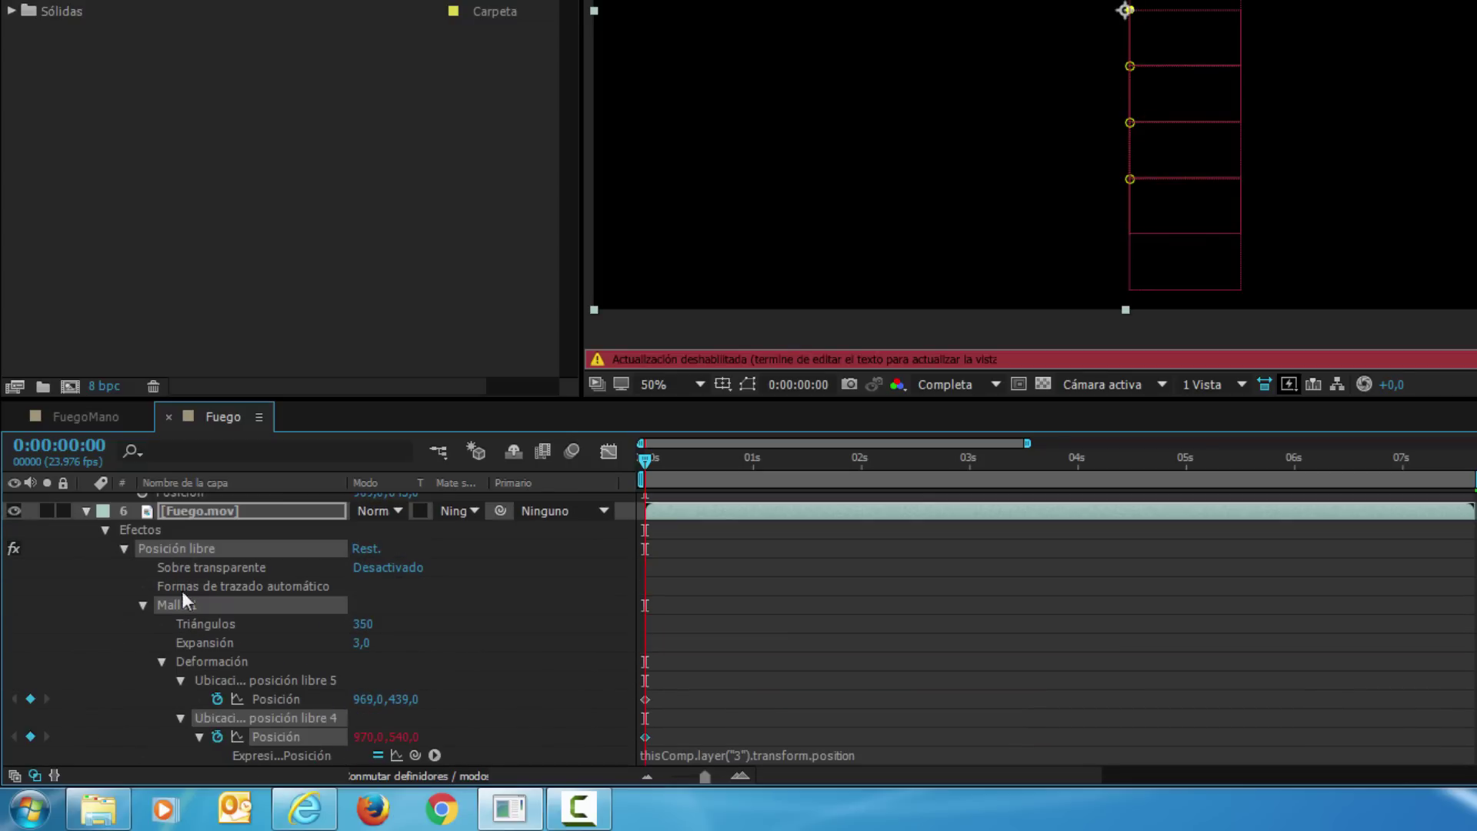
{"action": "left_click", "coordinate": [217, 699], "text": "alt"}
{"action": "mouse_move", "coordinate": [414, 717]}
{"action": "left_mouse_down"}
{"action": "mouse_move", "coordinate": [403, 666]}
{"action": "mouse_move", "coordinate": [178, 520]}
{"action": "left_mouse_up"}
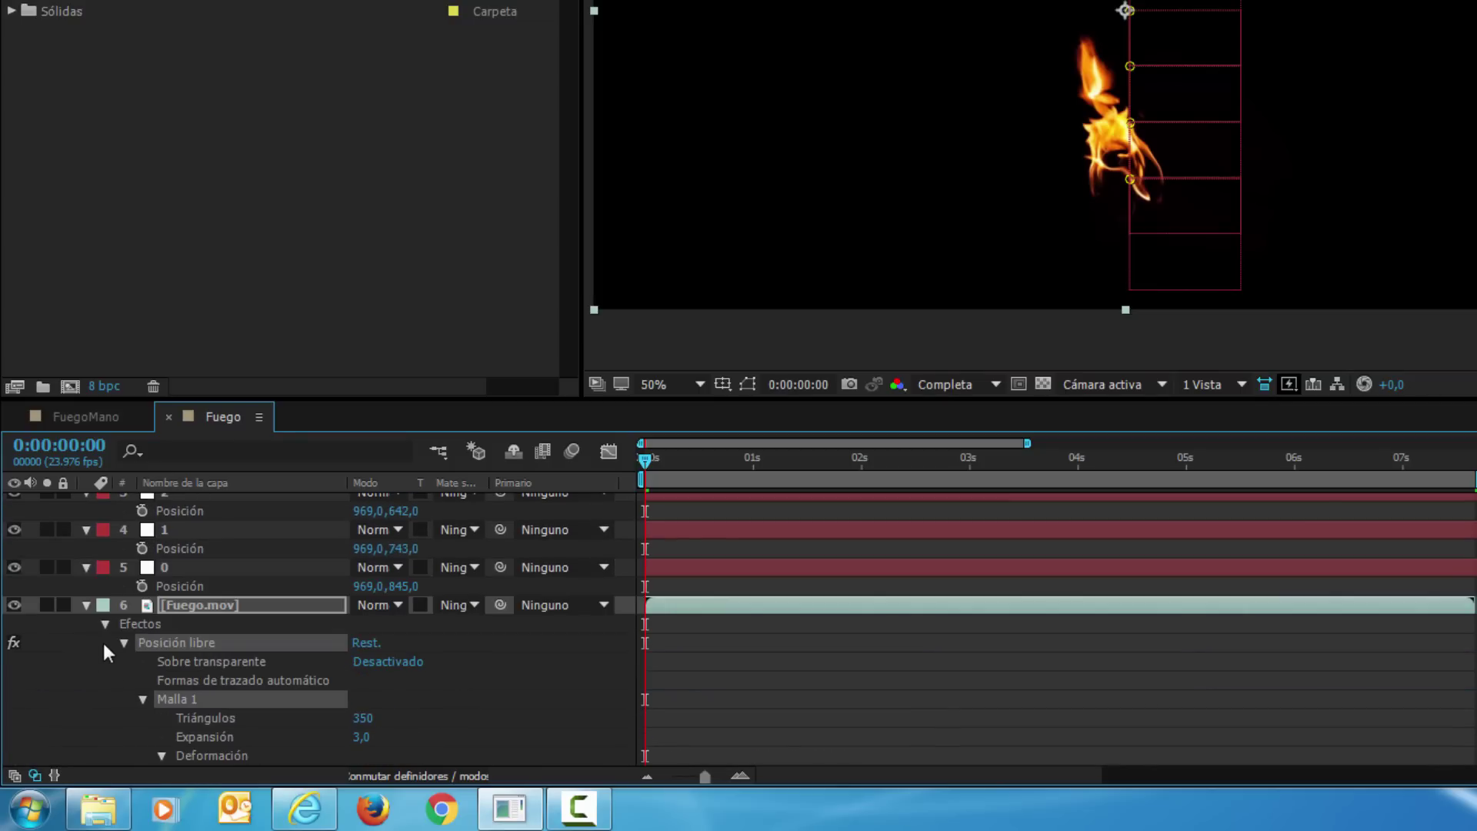
{"action": "left_click", "coordinate": [85, 604]}
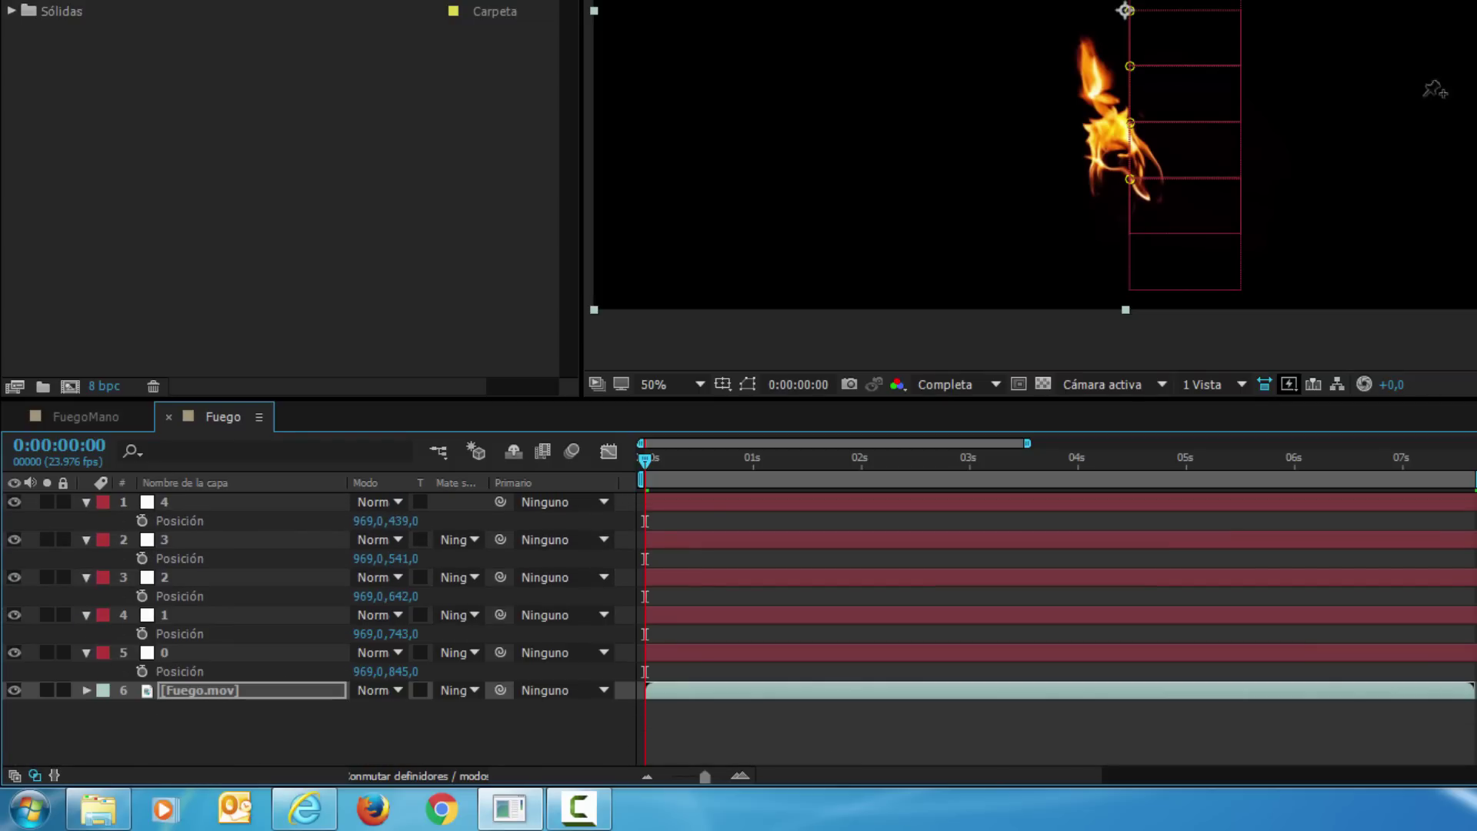
{"action": "key", "text": "alt+a"}
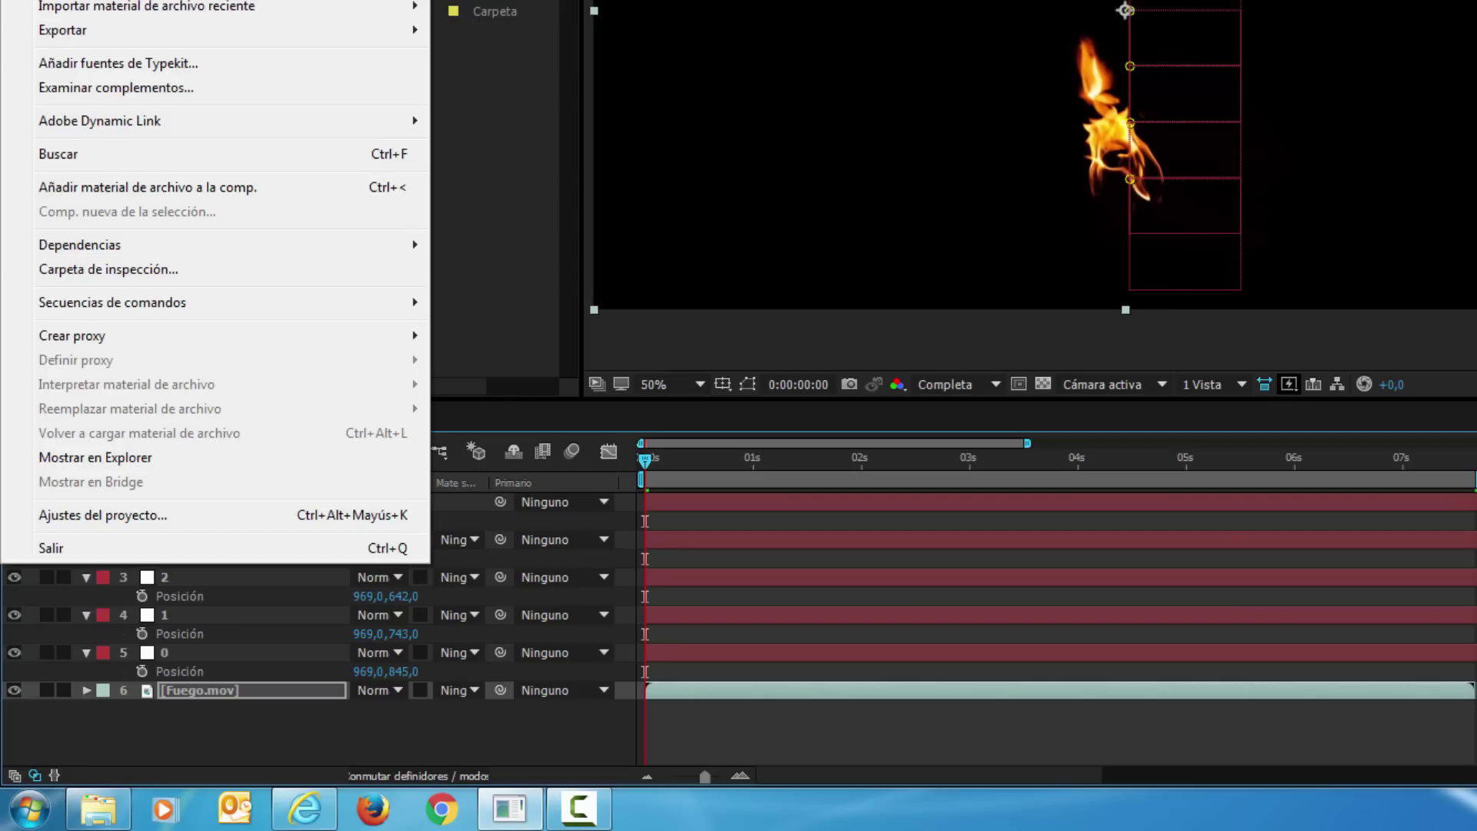
{"action": "key", "text": "Escape"}
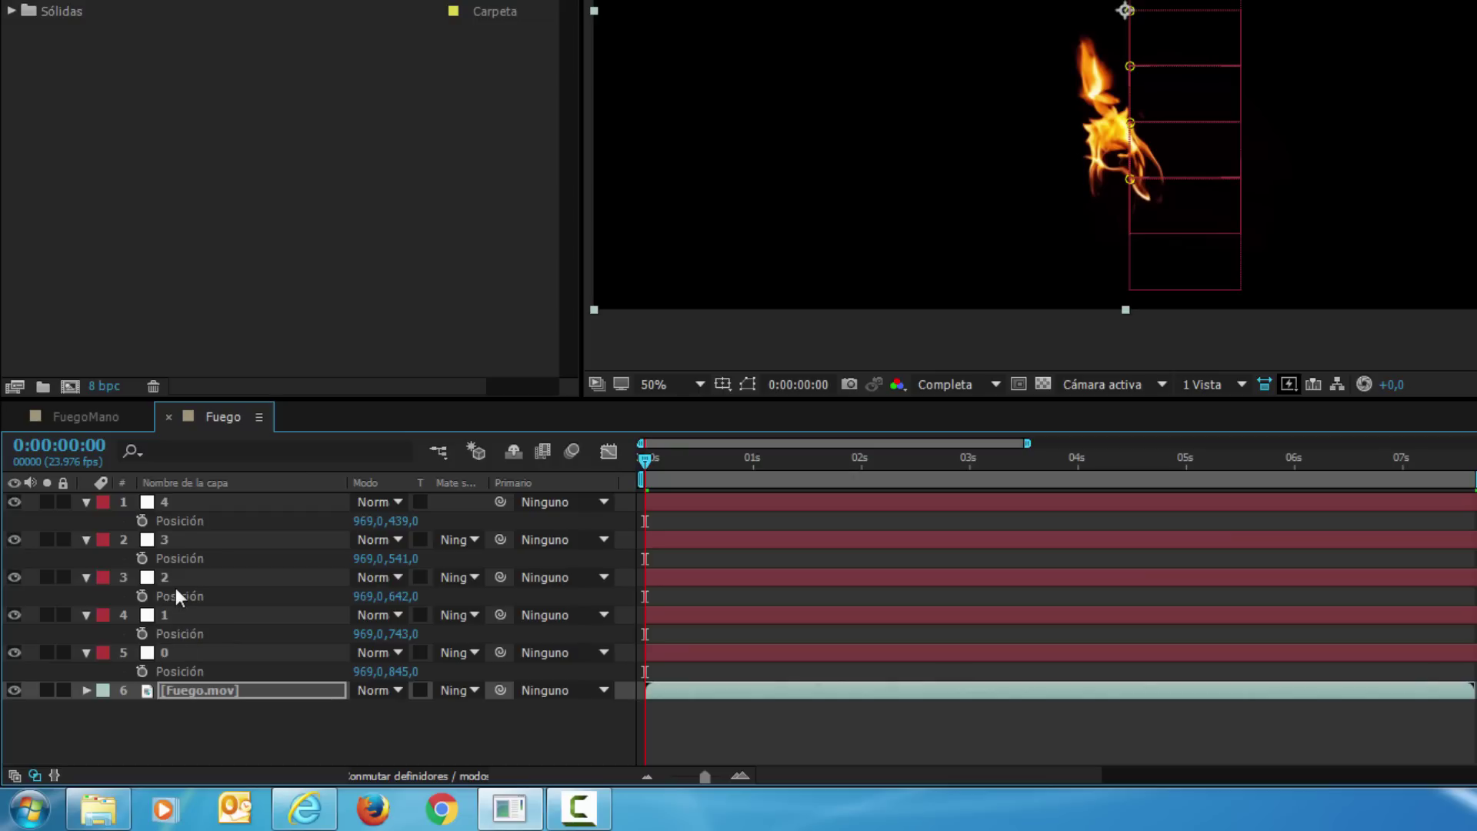
{"action": "left_click", "coordinate": [205, 581]}
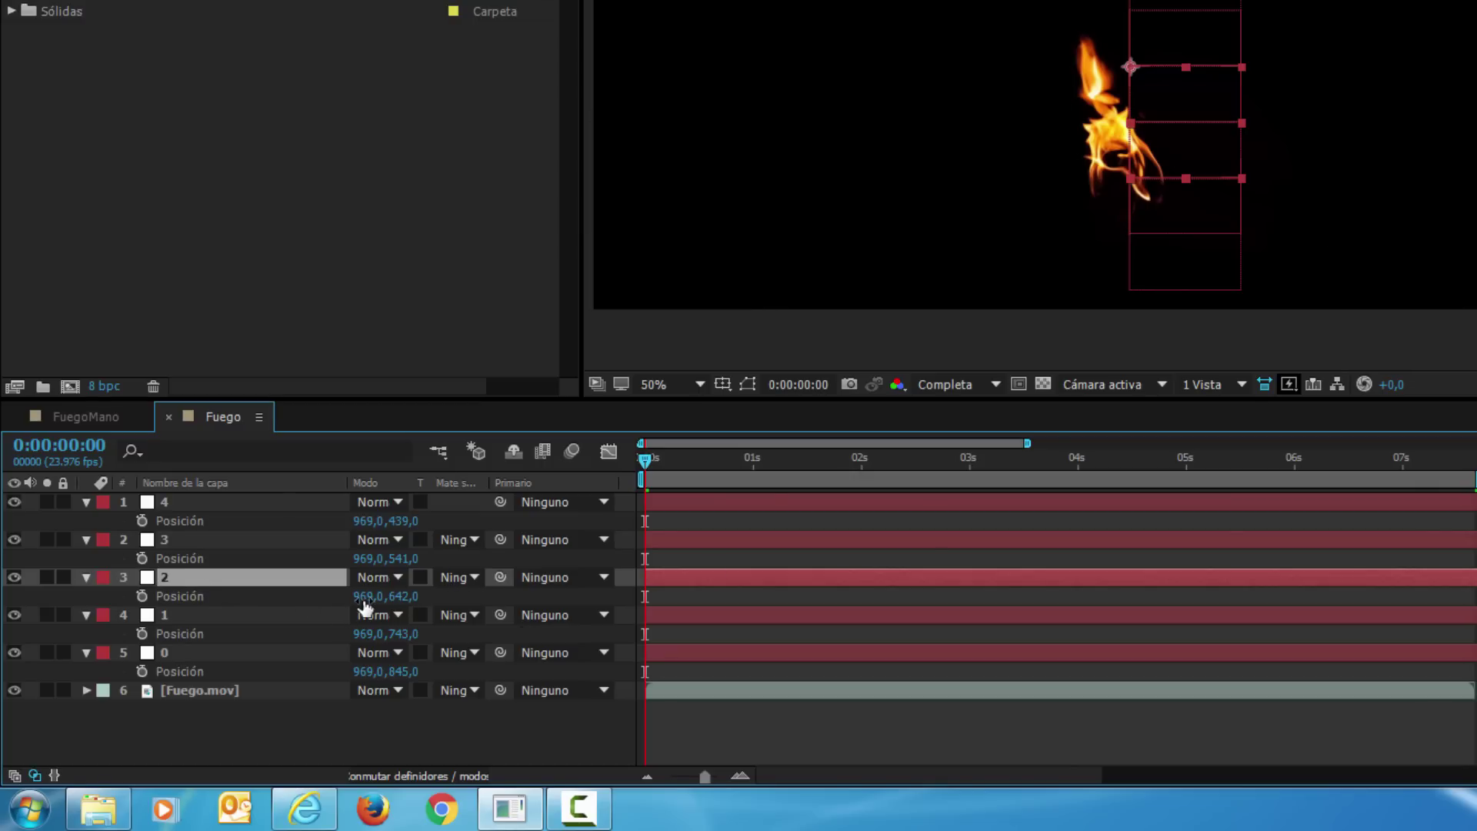
{"action": "mouse_move", "coordinate": [366, 599]}
{"action": "left_mouse_down"}
{"action": "mouse_move", "coordinate": [535, 578]}
{"action": "mouse_move", "coordinate": [496, 562]}
{"action": "mouse_move", "coordinate": [492, 611]}
{"action": "left_mouse_up"}
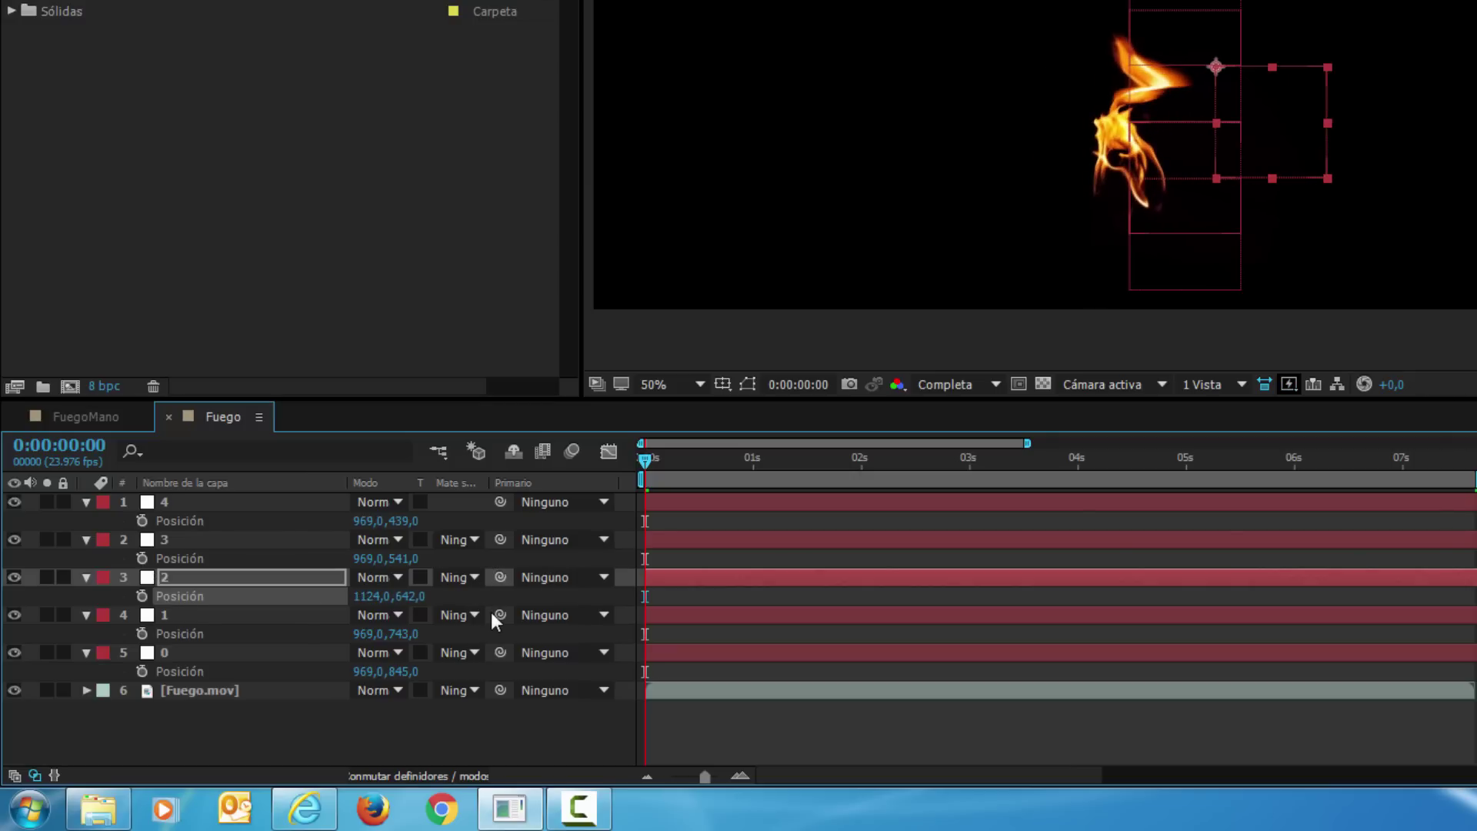
{"action": "key", "text": "ctrl+z"}
{"action": "left_click", "coordinate": [451, 723]}
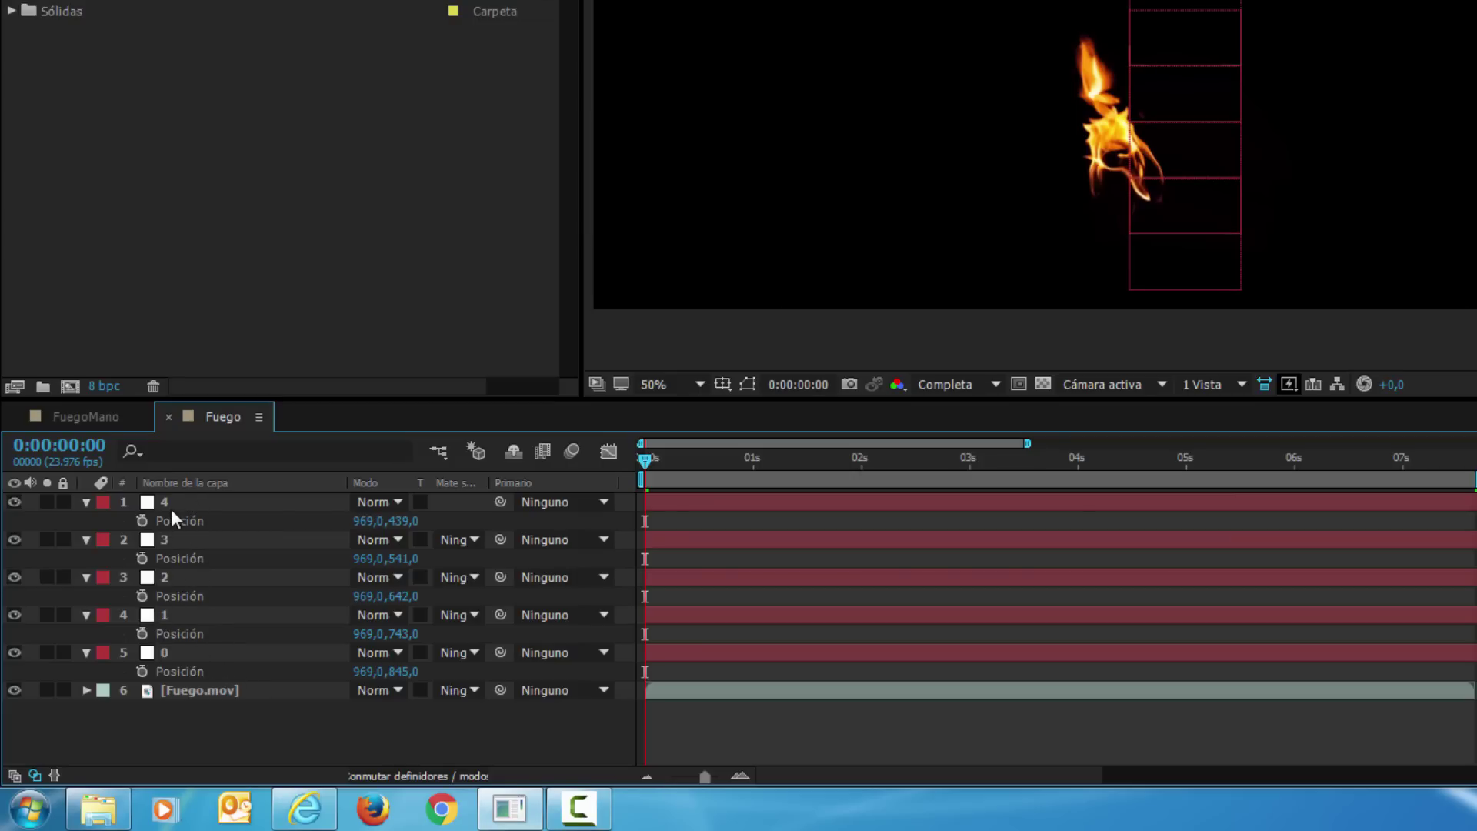
Duplicate layers 1 and 2 and rename the copies 1b and 2b
{"action": "left_click", "coordinate": [163, 617]}
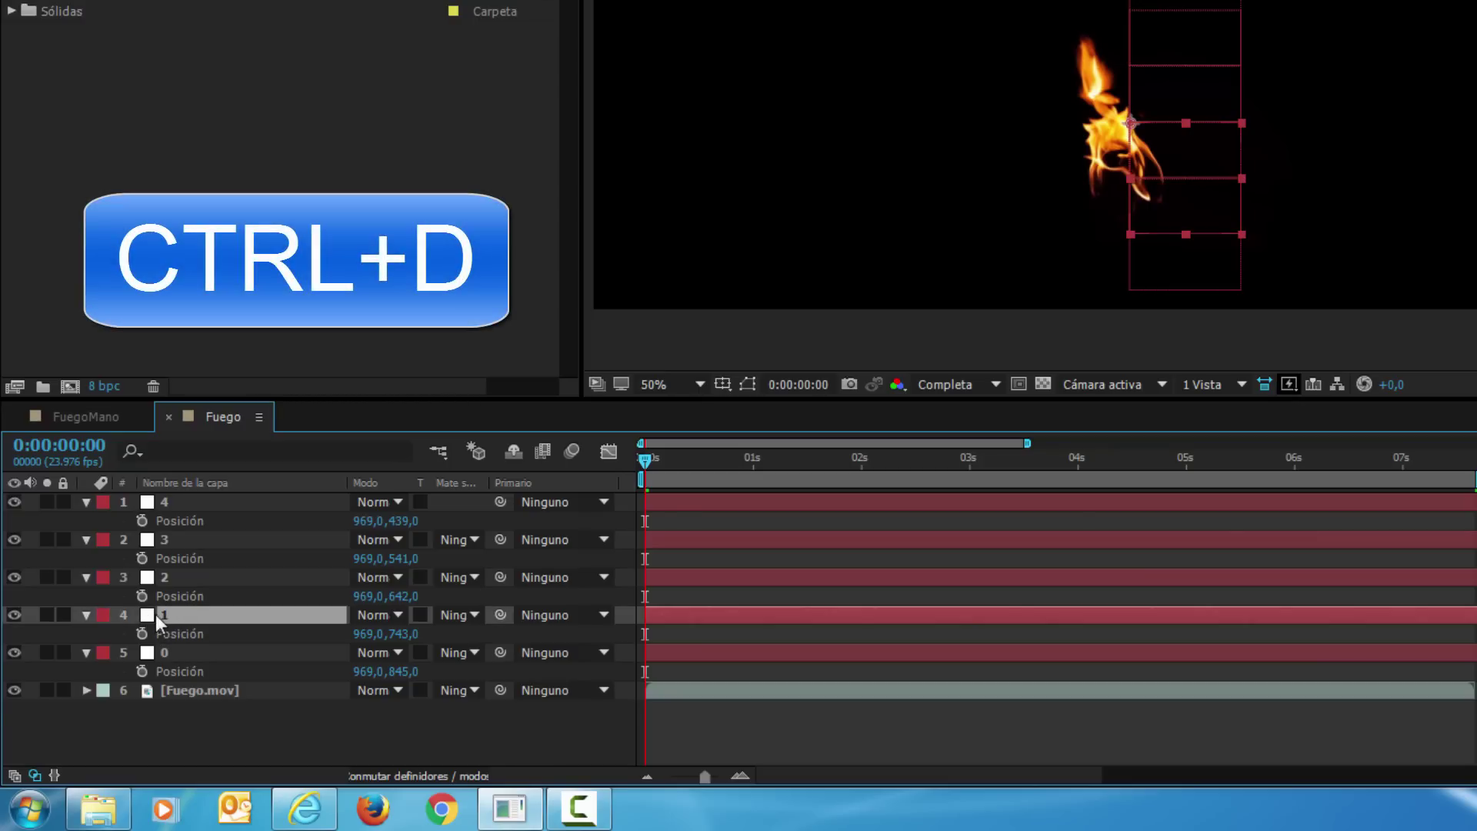
{"action": "key", "text": "ctrl+d"}
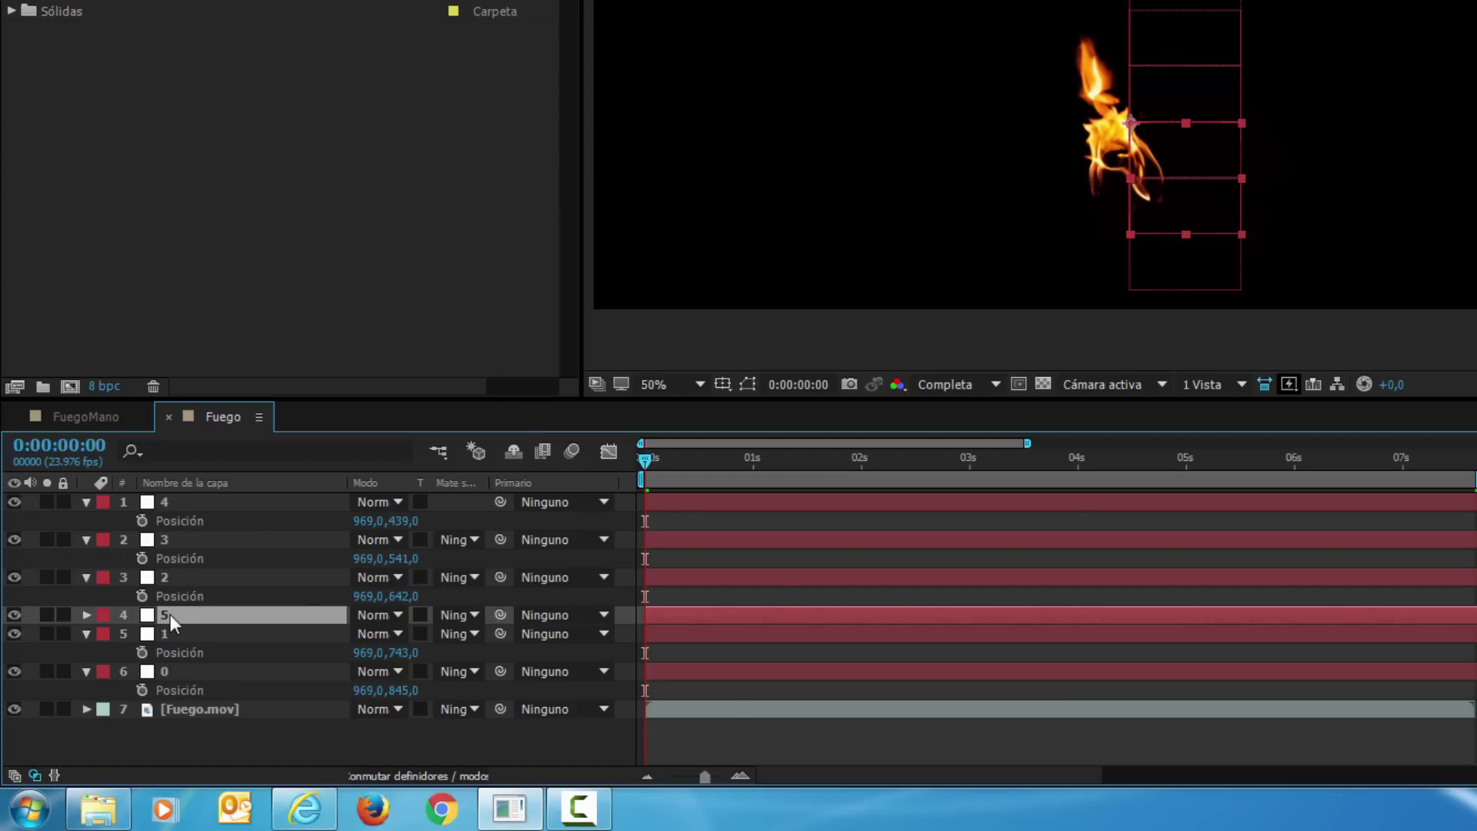
{"action": "key", "text": "Return"}
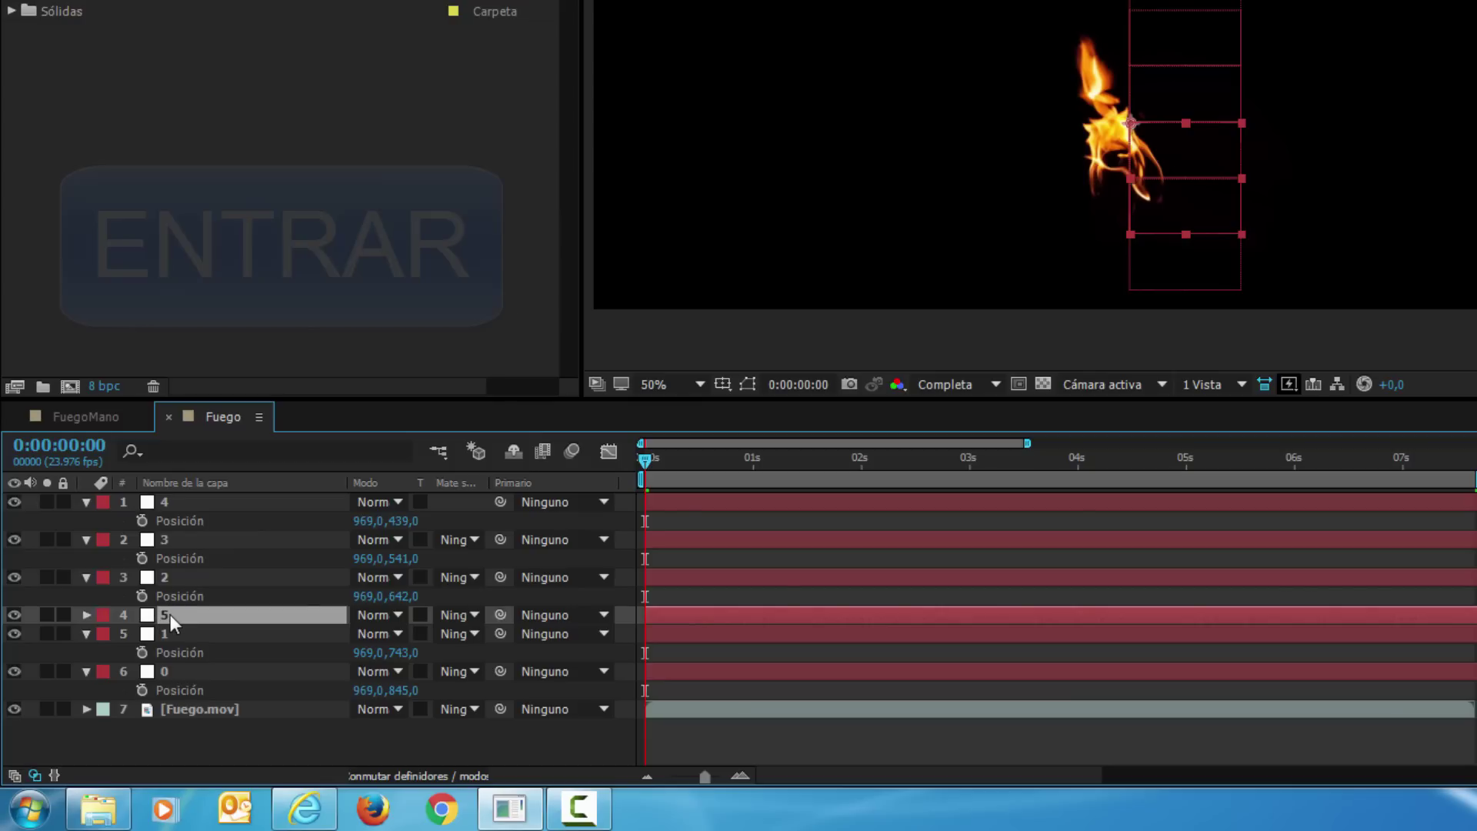
{"action": "type", "text": "b"}
{"action": "left_click", "coordinate": [177, 574]}
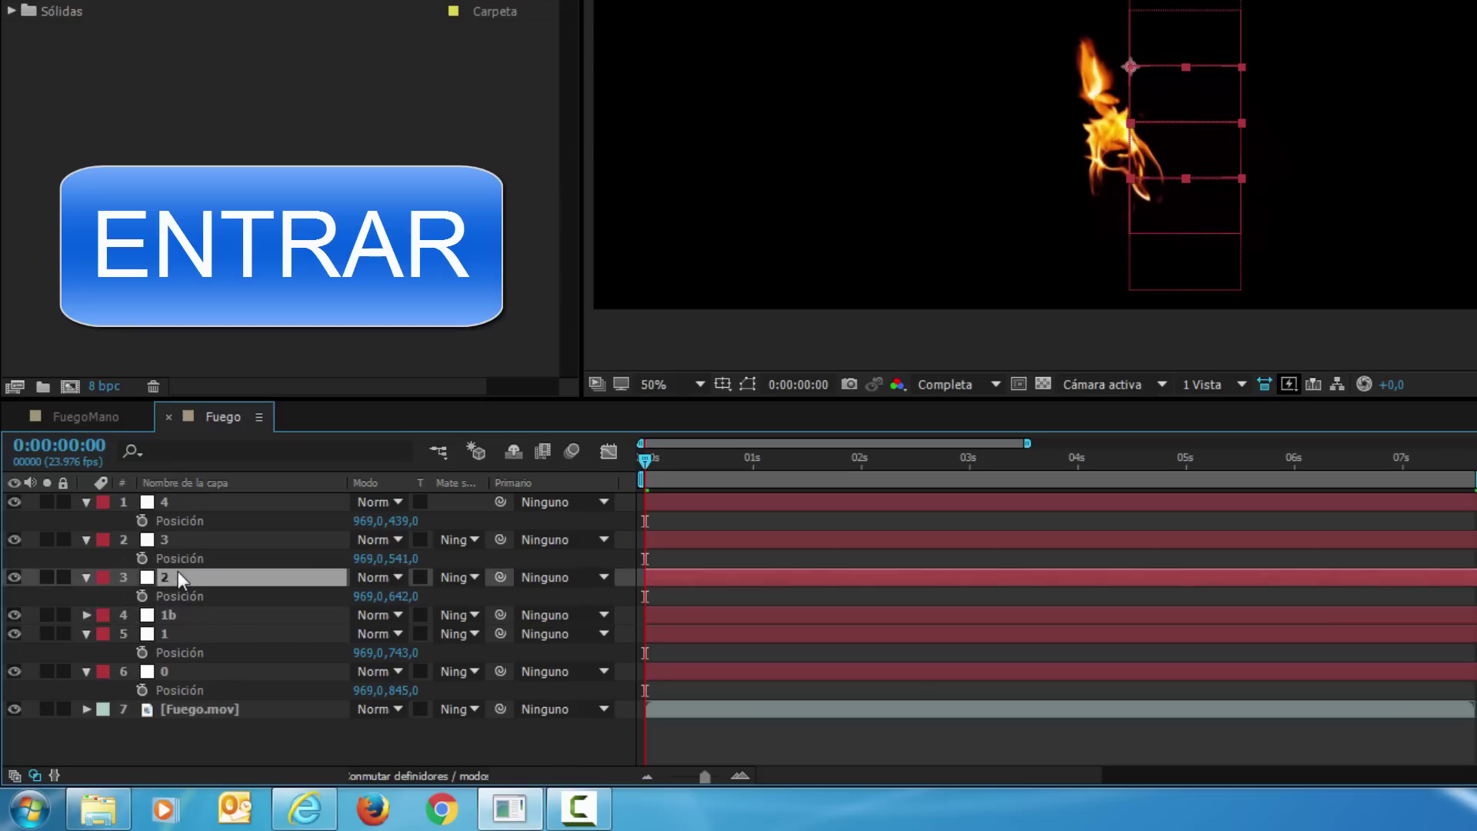
{"action": "key", "text": "ctrl+d"}
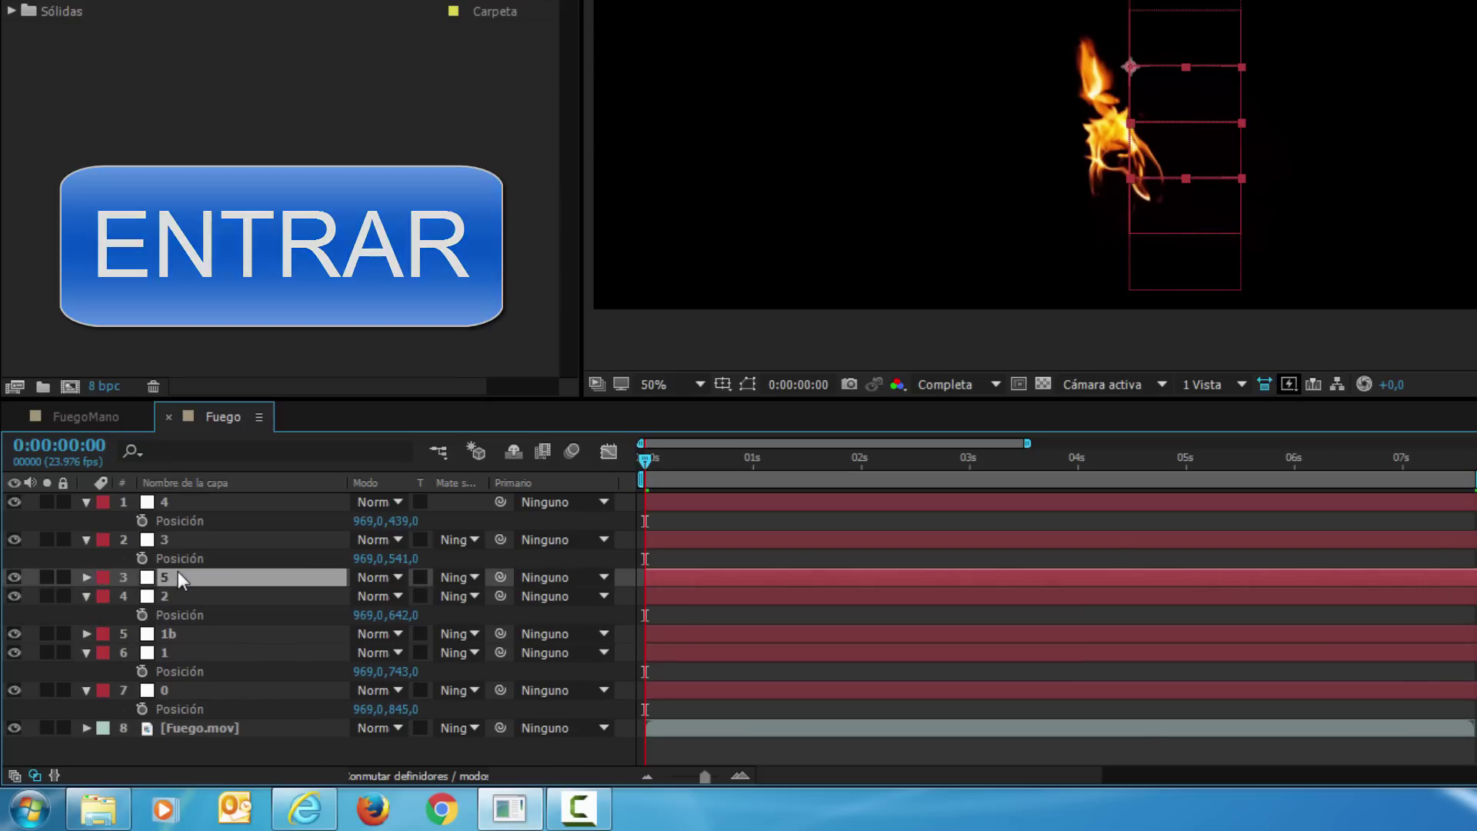
{"action": "key", "text": "Return"}
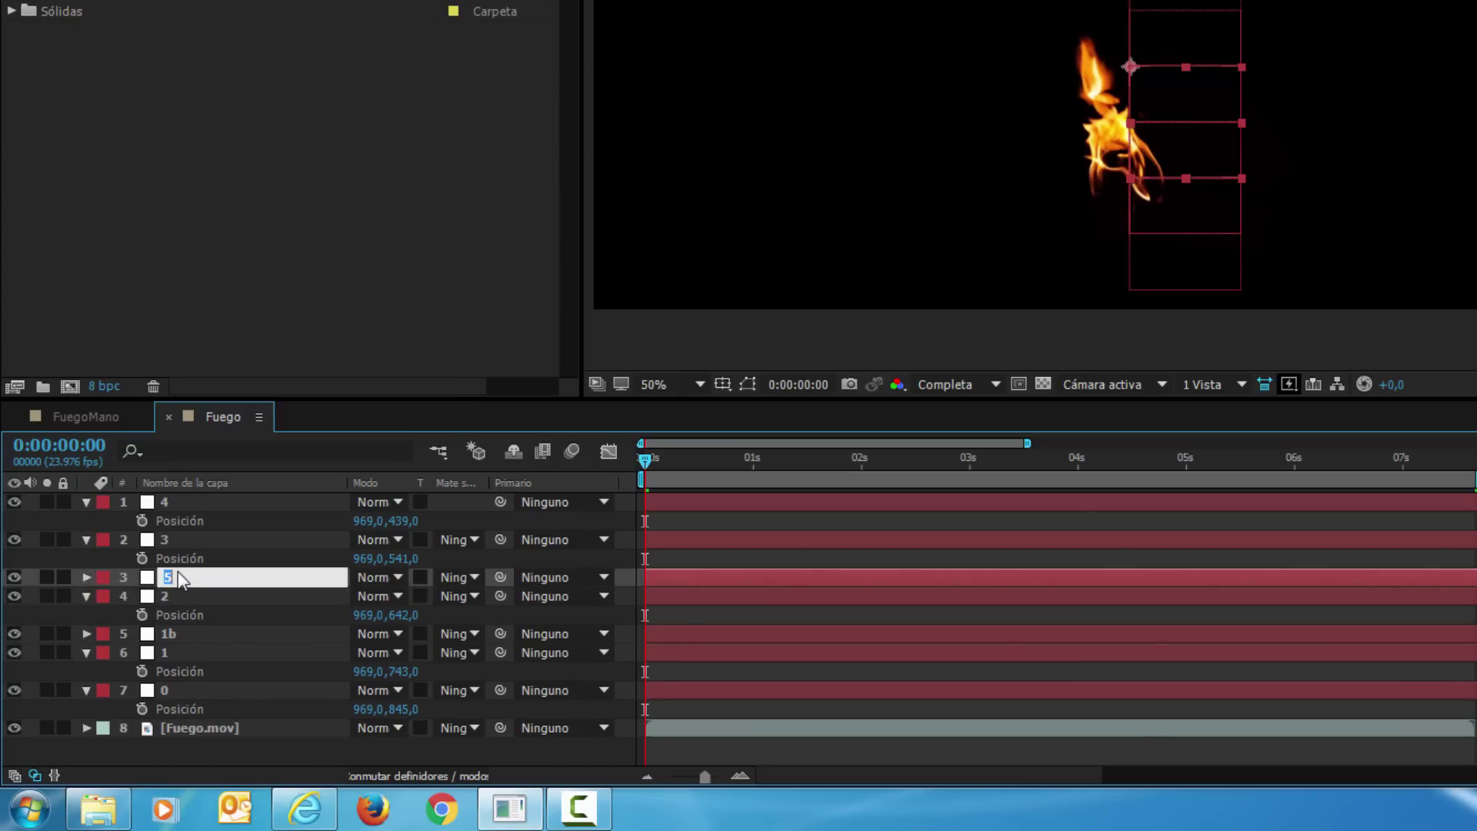
{"action": "type", "text": "2b"}
Duplicate layers 3 and 4, naming the copies 3b and 4b
{"action": "left_click", "coordinate": [179, 538]}
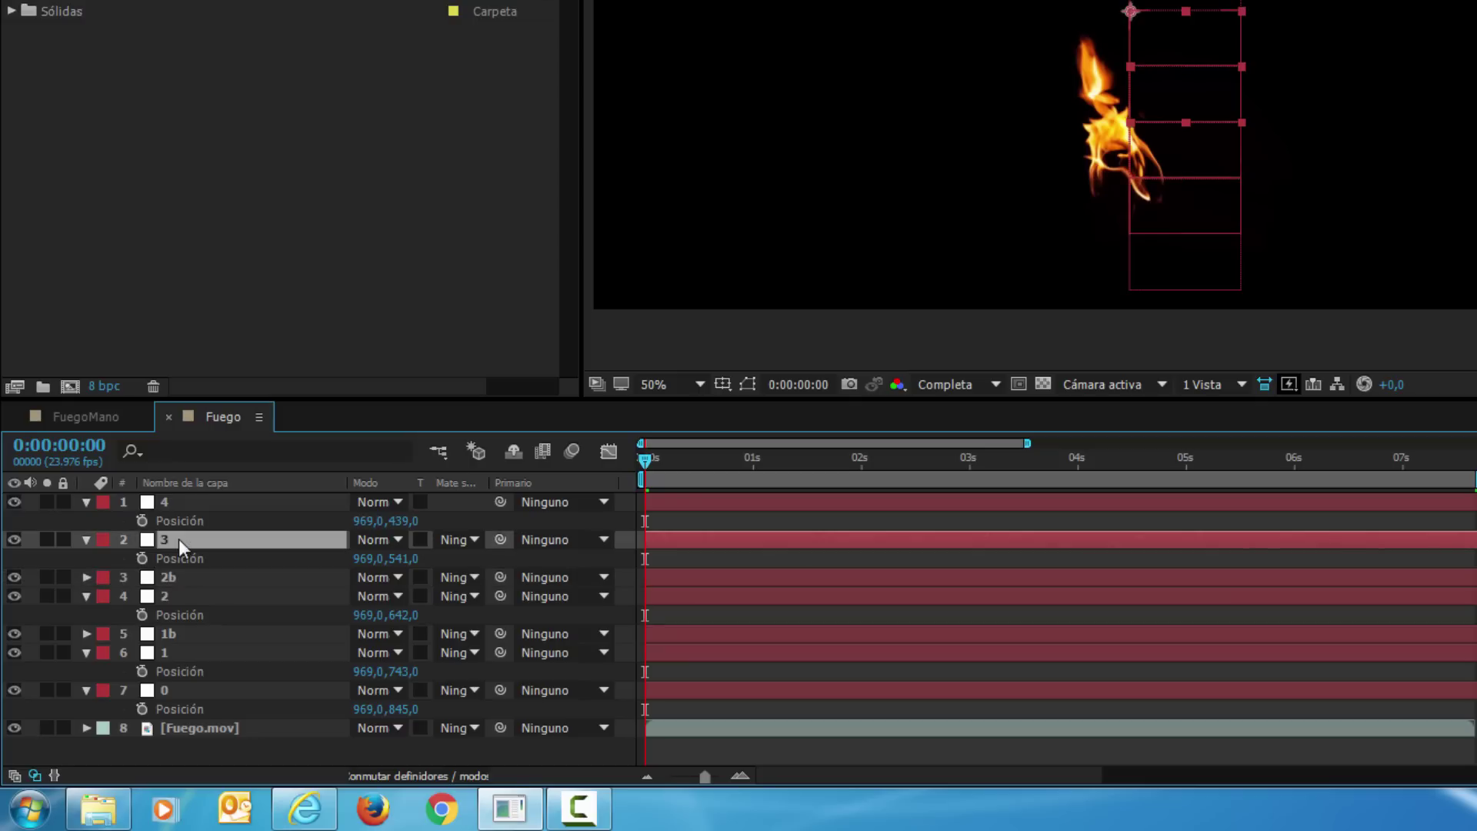
{"action": "key", "text": "ctrl+d"}
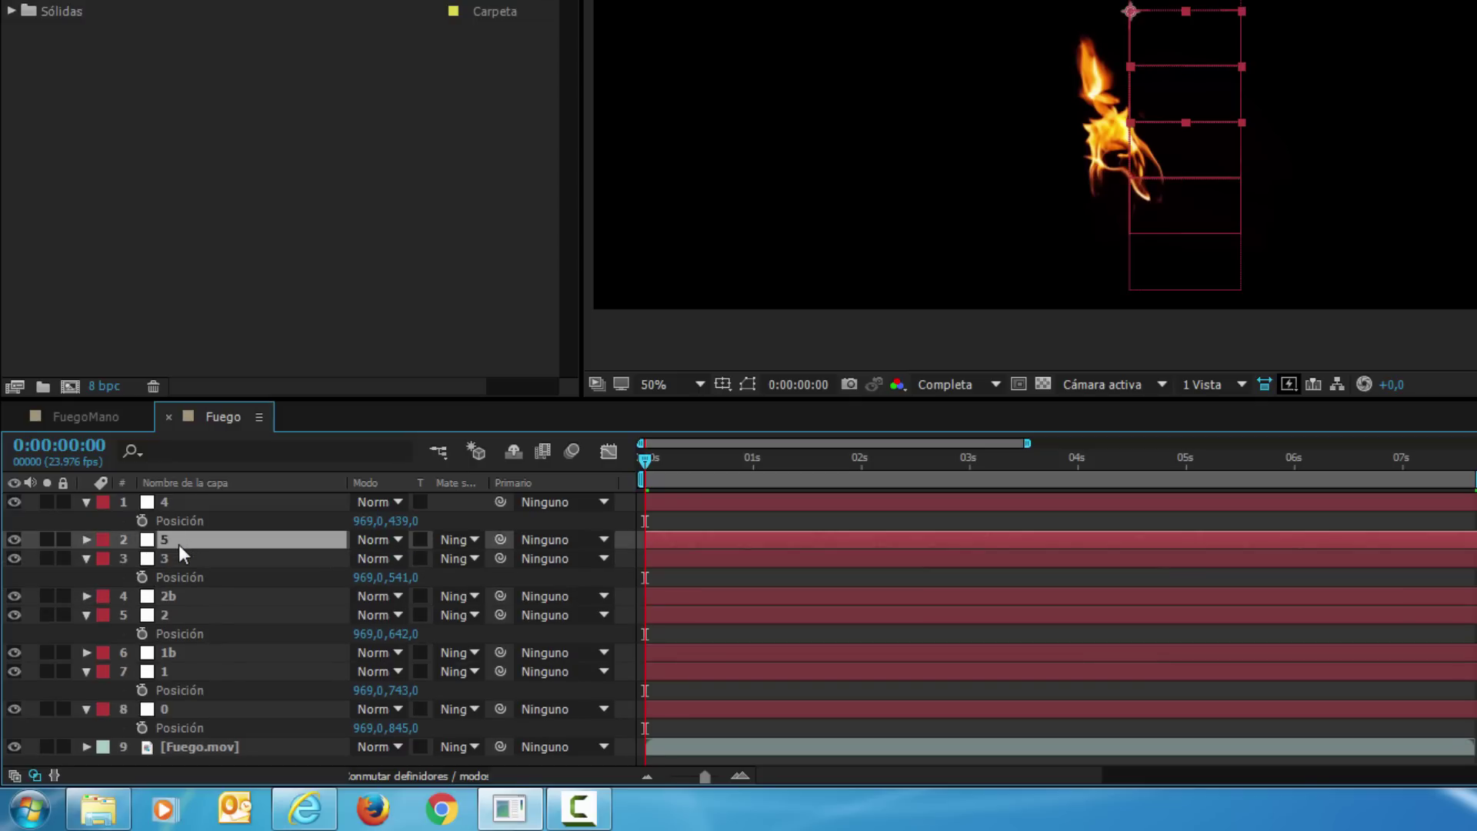
{"action": "left_click", "coordinate": [177, 502]}
{"action": "key", "text": "ctrl+d"}
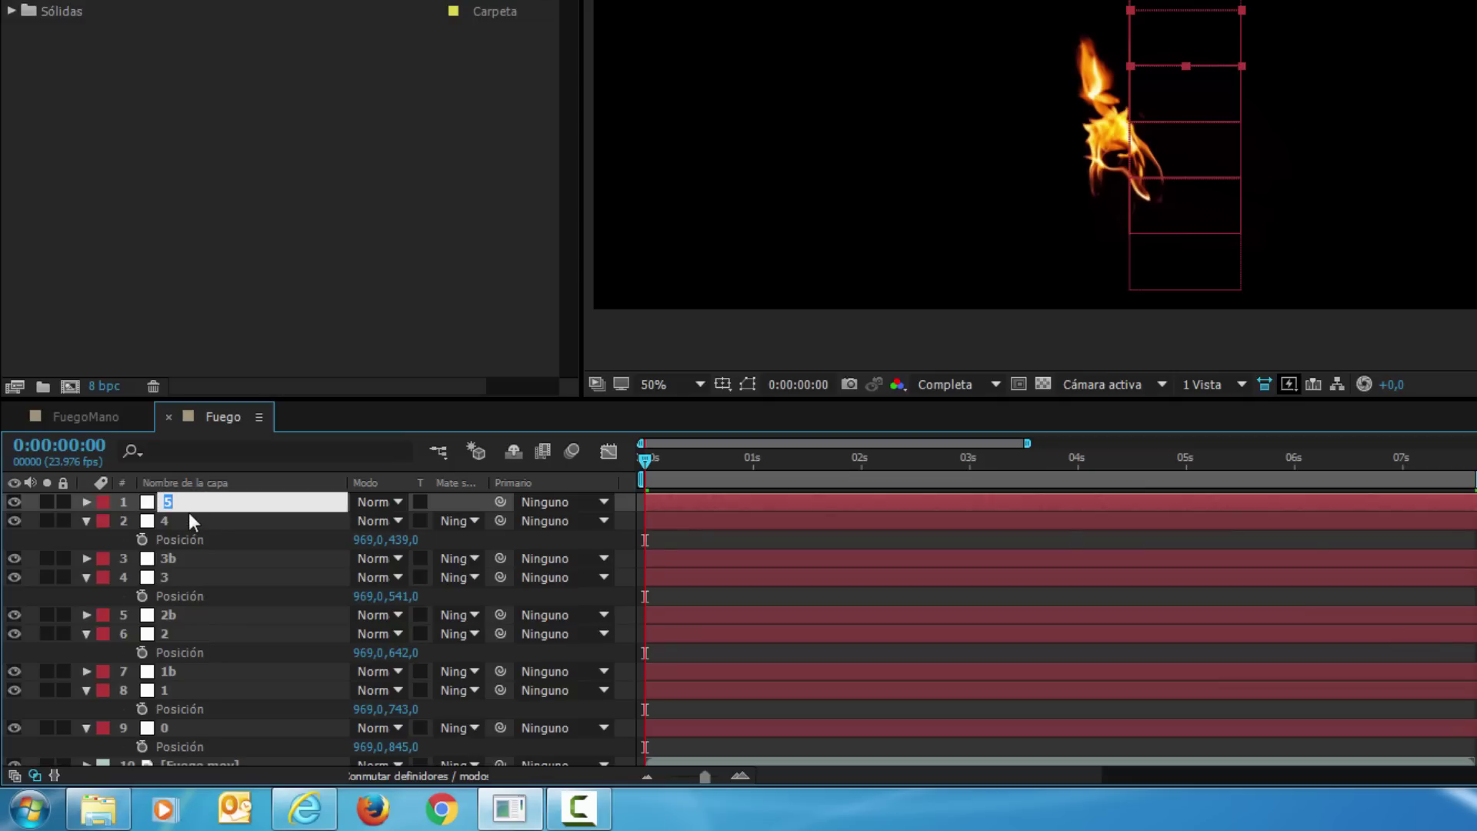
{"action": "type", "text": "4b"}
{"action": "left_click", "coordinate": [195, 600]}
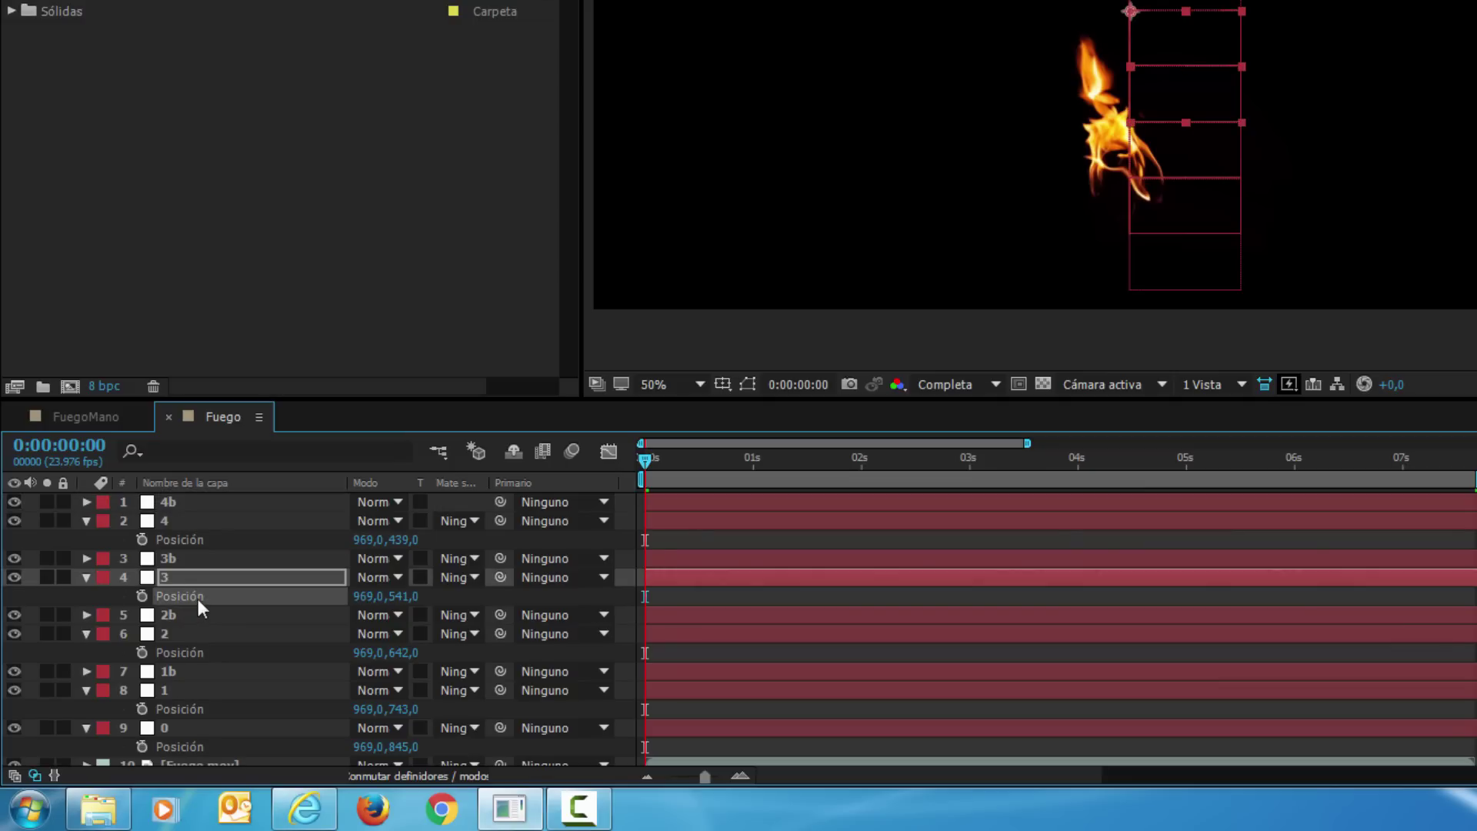
{"action": "scroll", "coordinate": [197, 599], "scroll_direction": "down", "scroll_amount": 1}
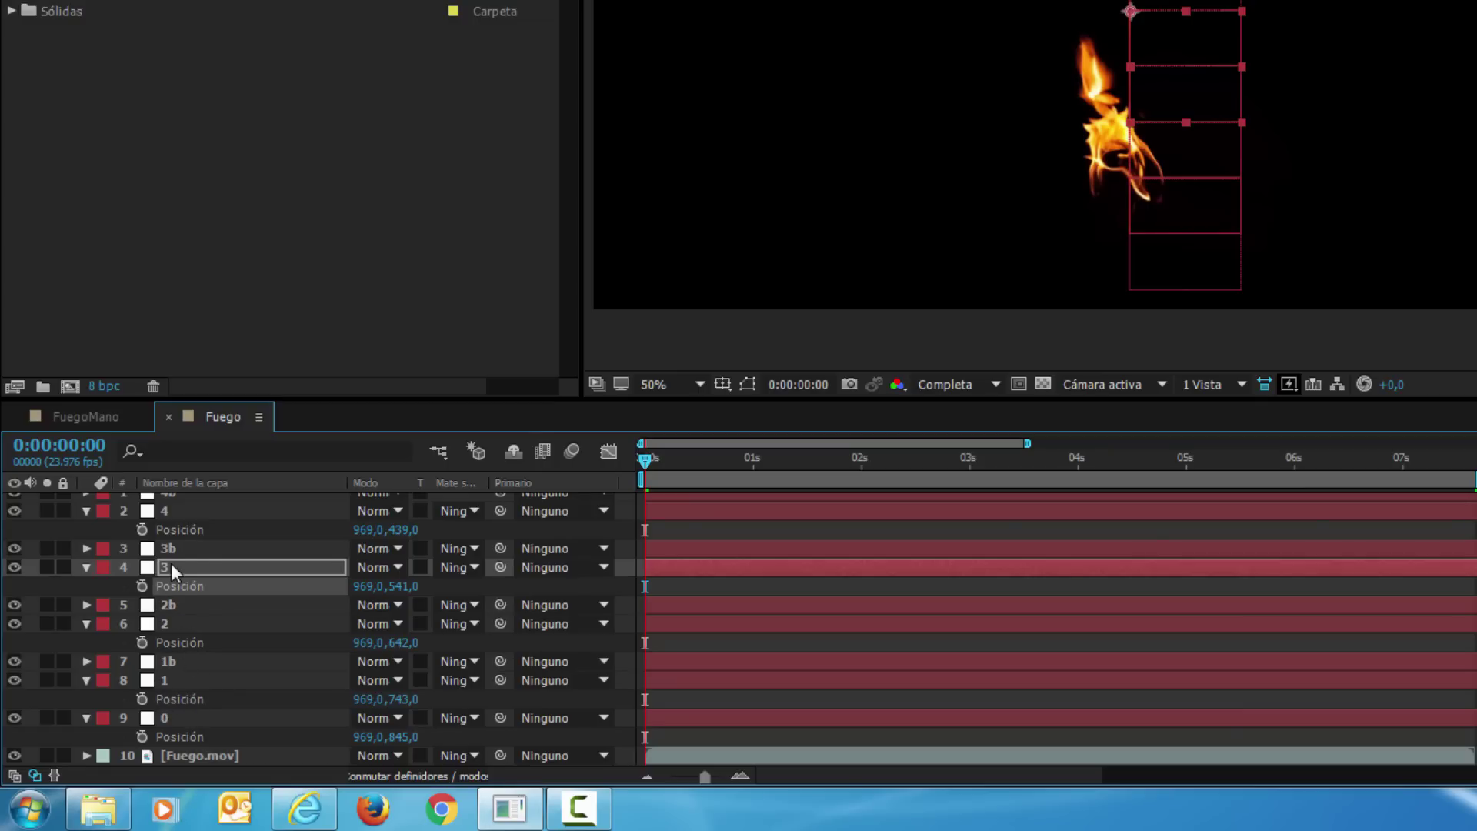
Reveal the Position property of layers 1b, 2b, 3b and 4b
{"action": "left_click", "coordinate": [165, 661]}
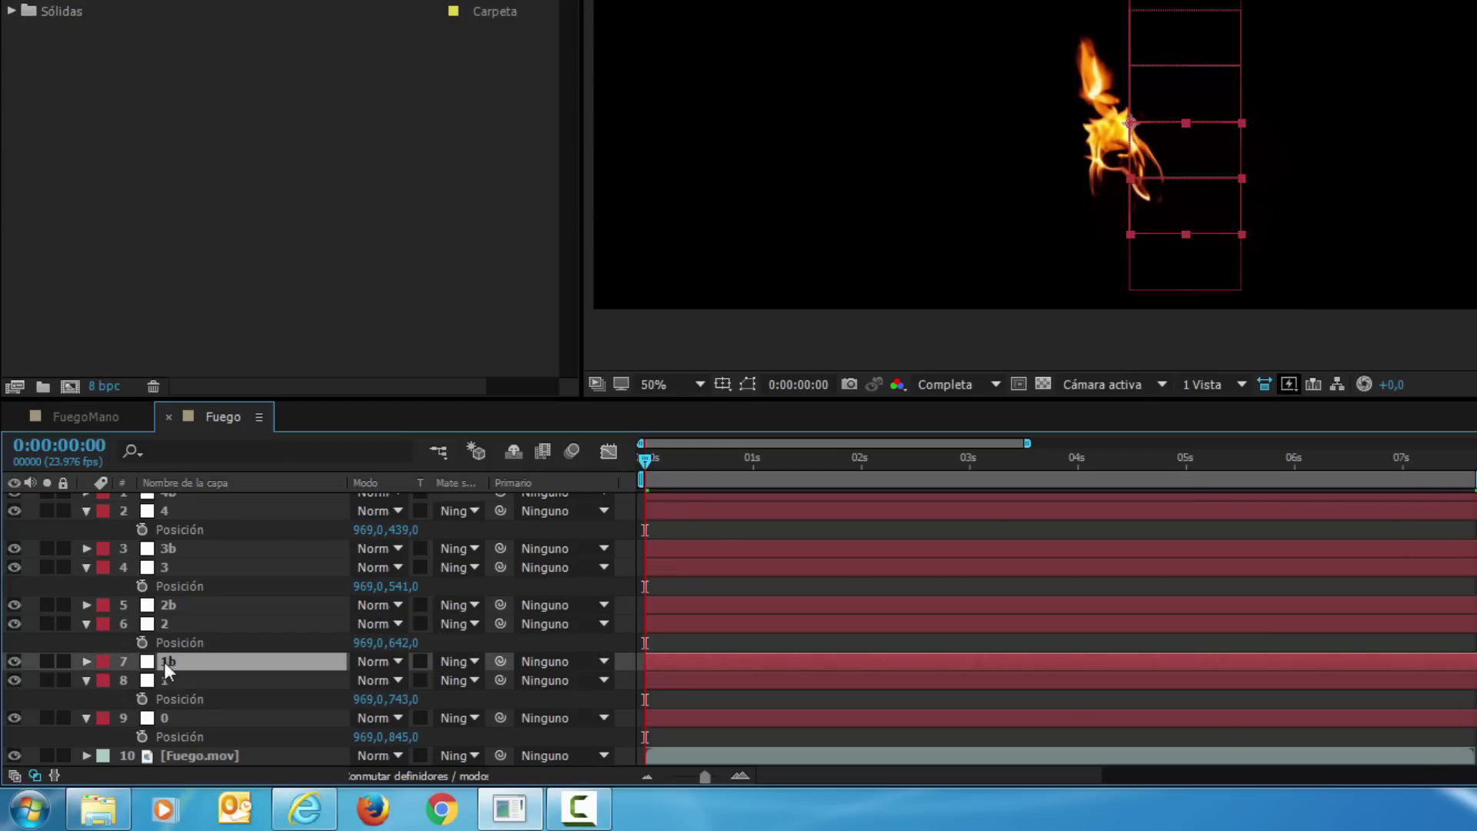
{"action": "key", "text": "p"}
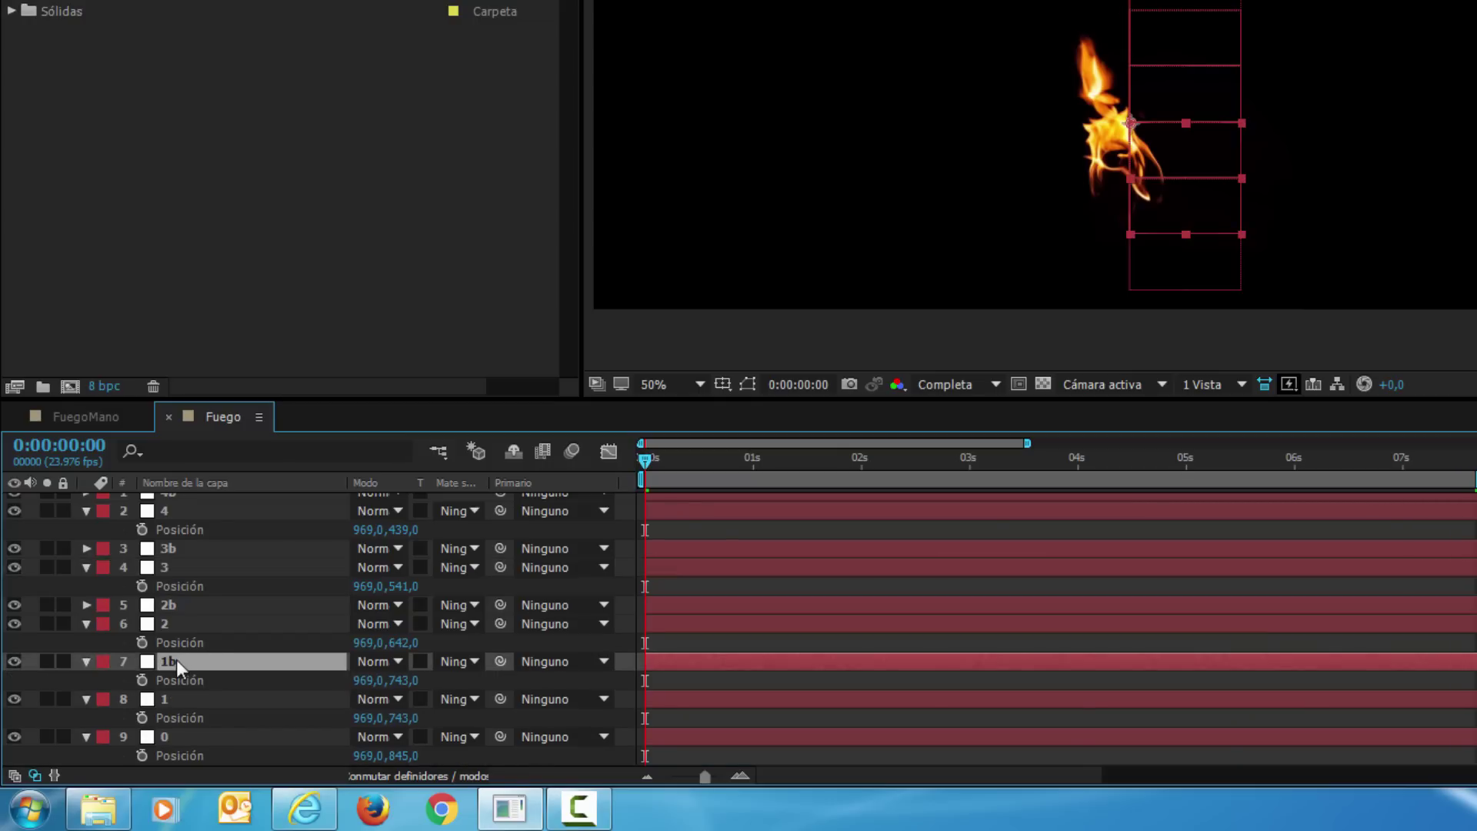
{"action": "left_click", "coordinate": [168, 606]}
{"action": "key", "text": "p"}
{"action": "left_click", "coordinate": [173, 548]}
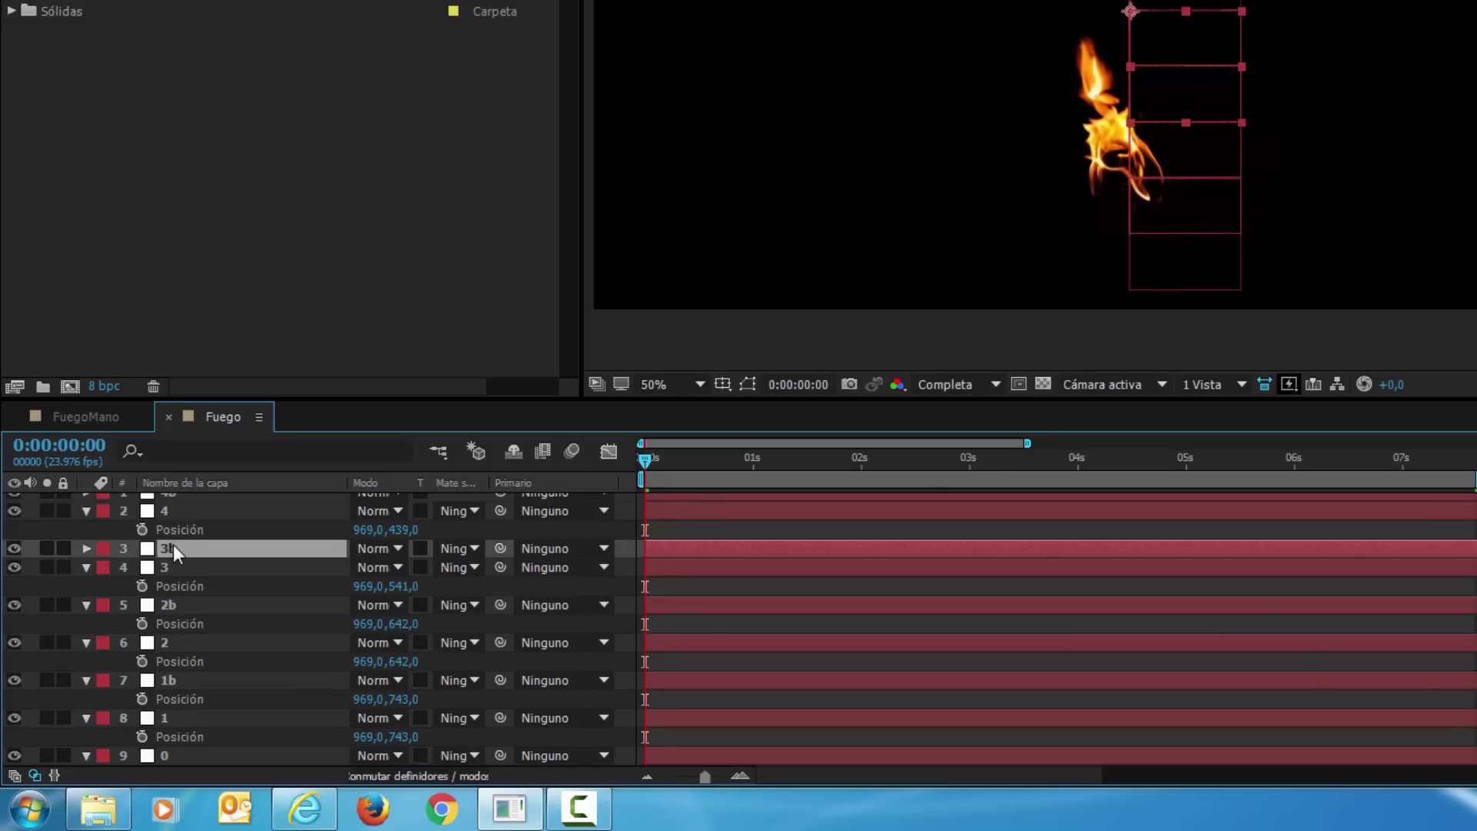
{"action": "key", "text": "p"}
{"action": "scroll", "coordinate": [188, 547], "scroll_direction": "up", "scroll_amount": 1}
{"action": "left_click", "coordinate": [191, 501]}
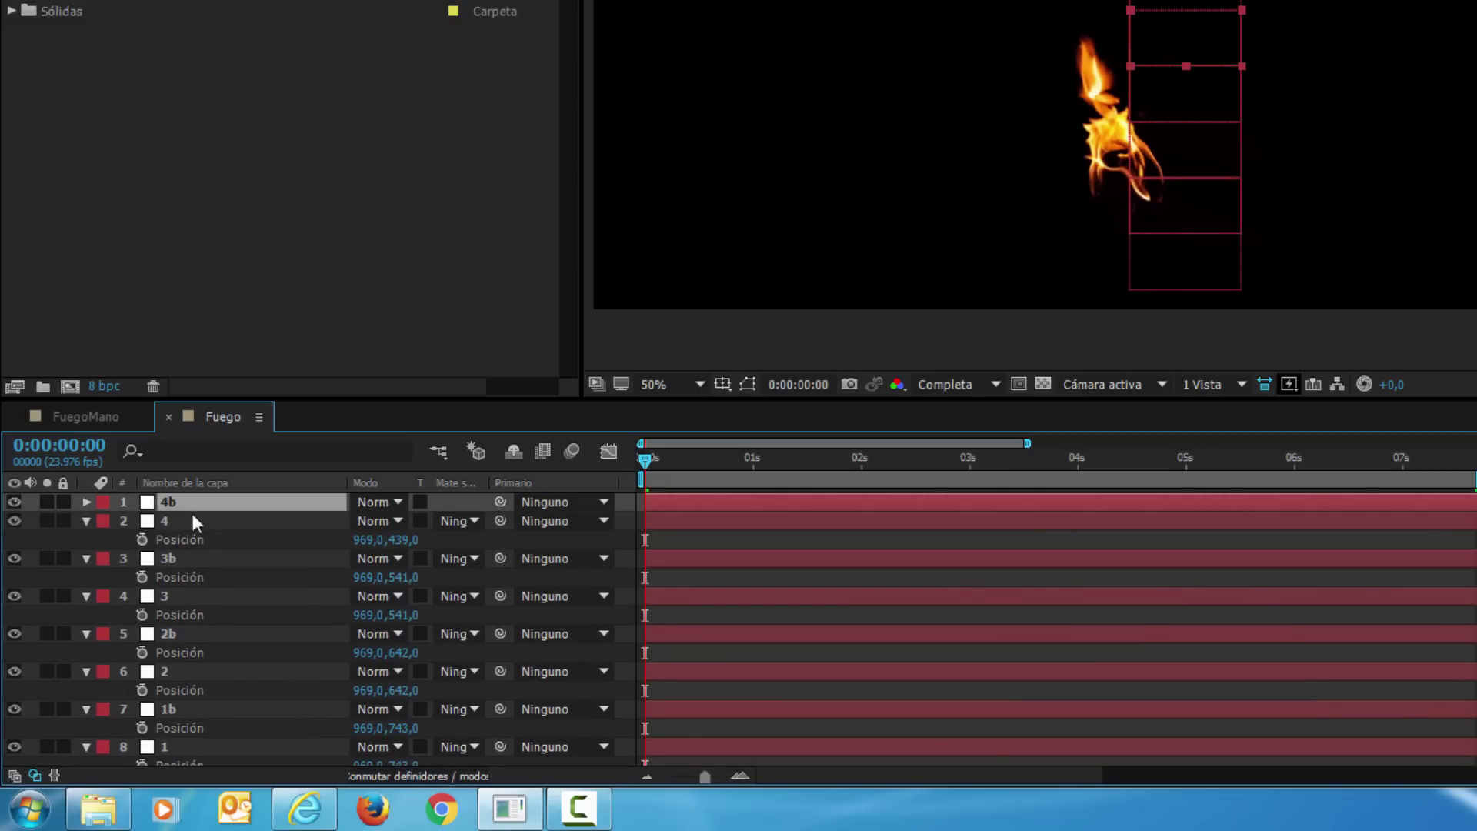
{"action": "key", "text": "p"}
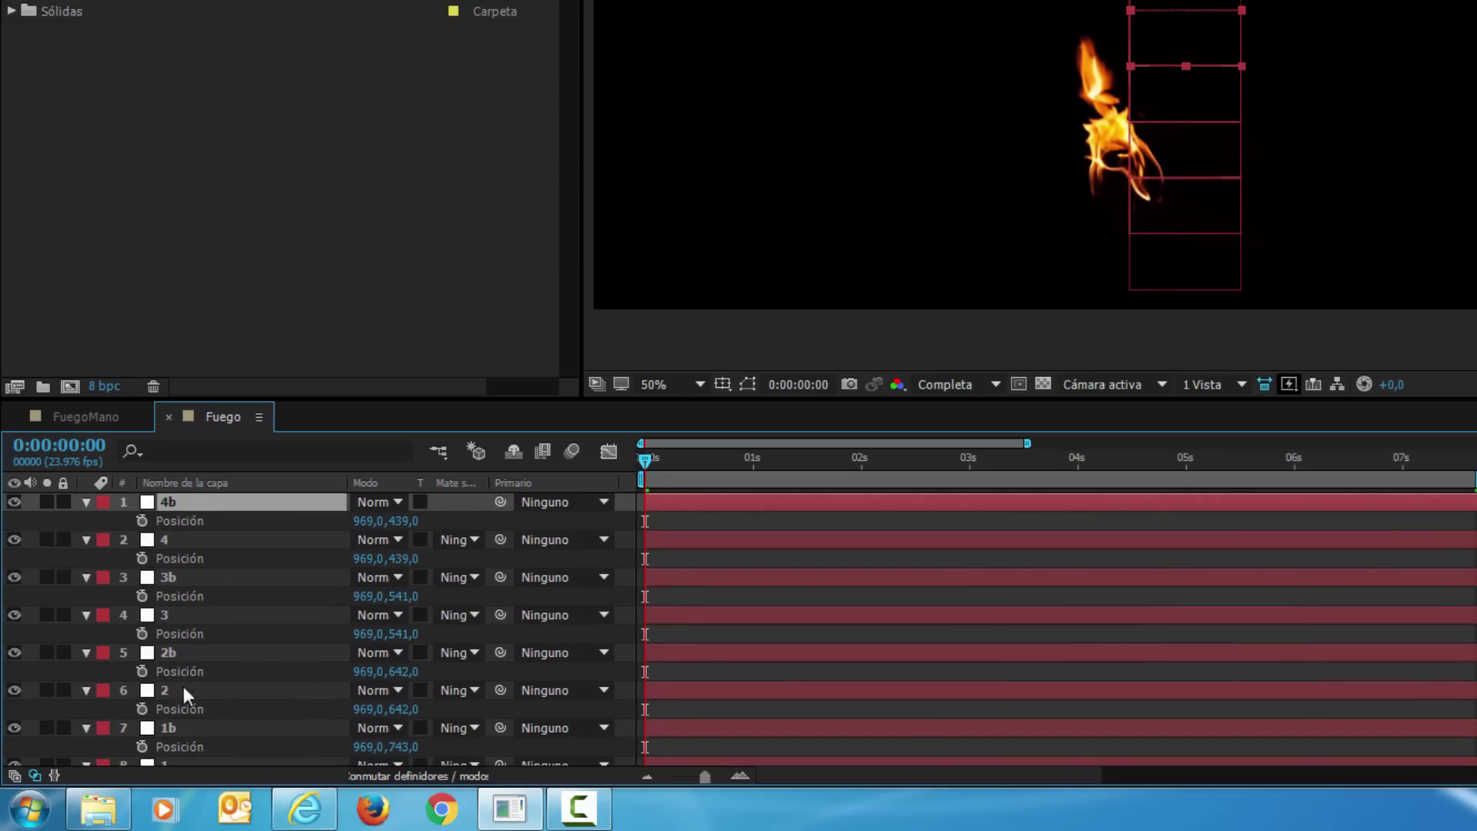
{"action": "scroll", "coordinate": [186, 677], "scroll_direction": "down", "scroll_amount": 2}
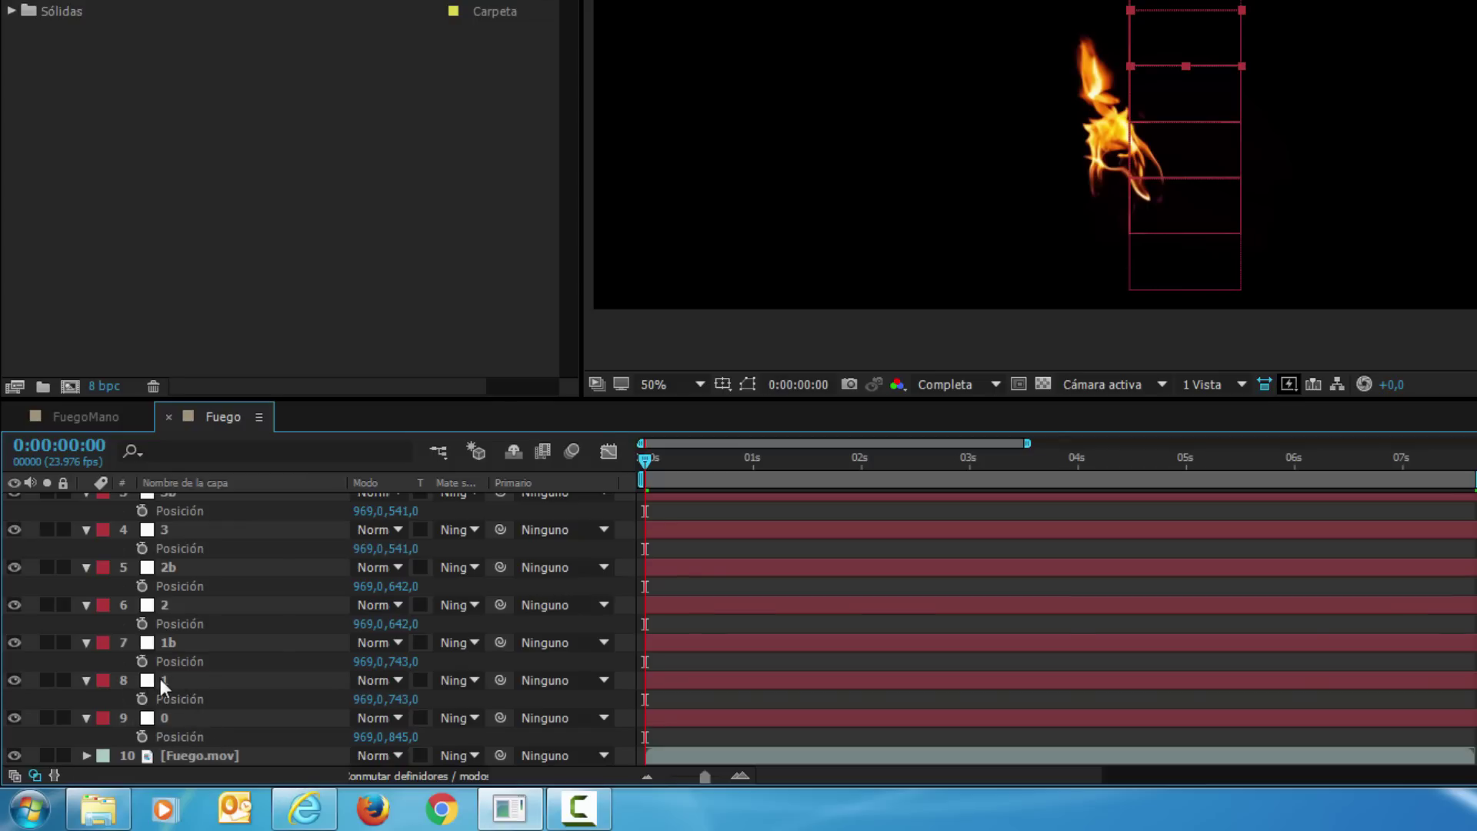
Link the Position of layers 1, 2, 3 and 4 to 1b, 2b, 3b and 4b with pickwhip expressions
{"action": "left_click", "coordinate": [160, 678]}
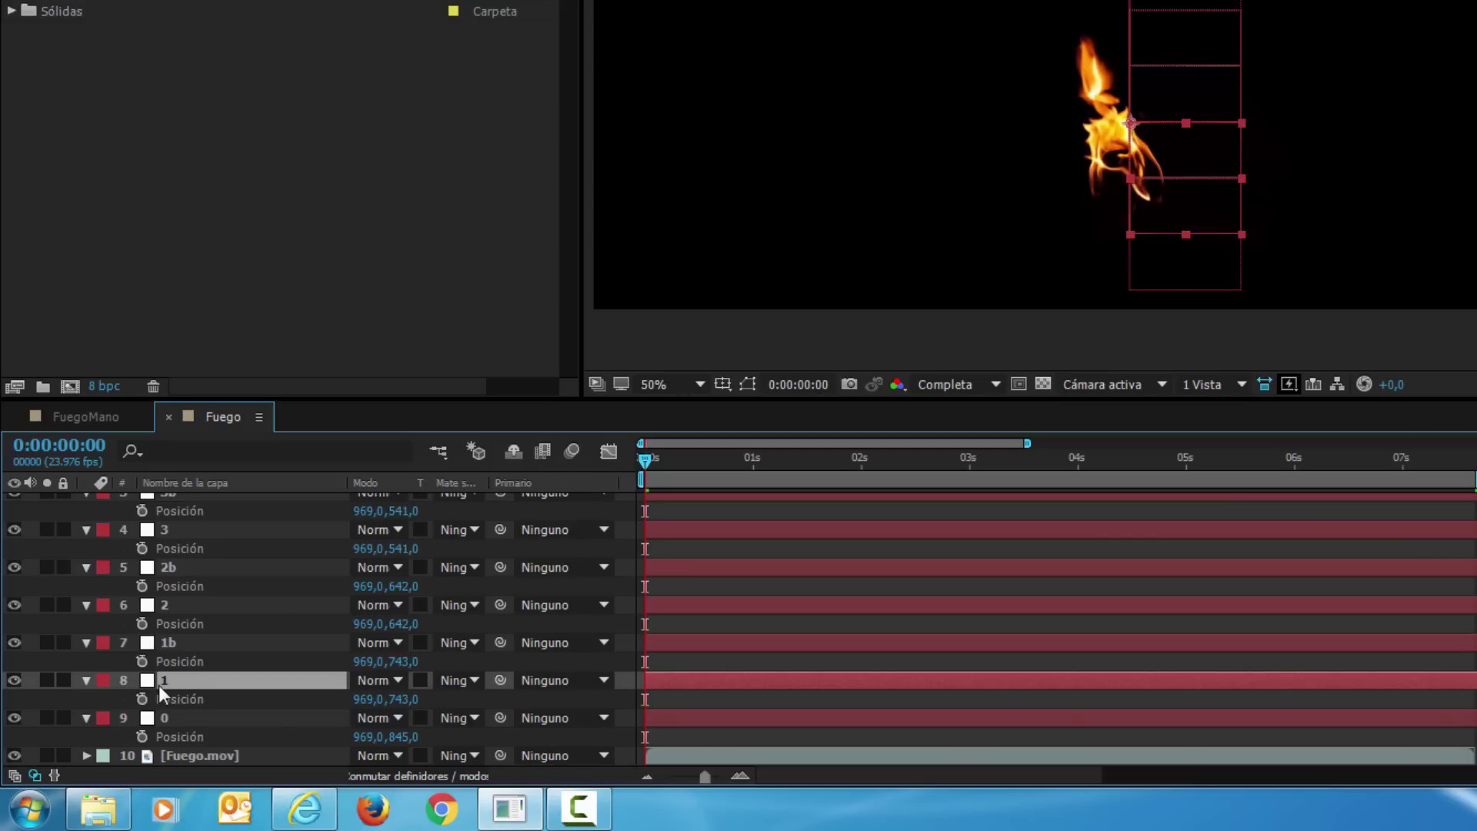
{"action": "left_click", "coordinate": [142, 700], "text": "alt"}
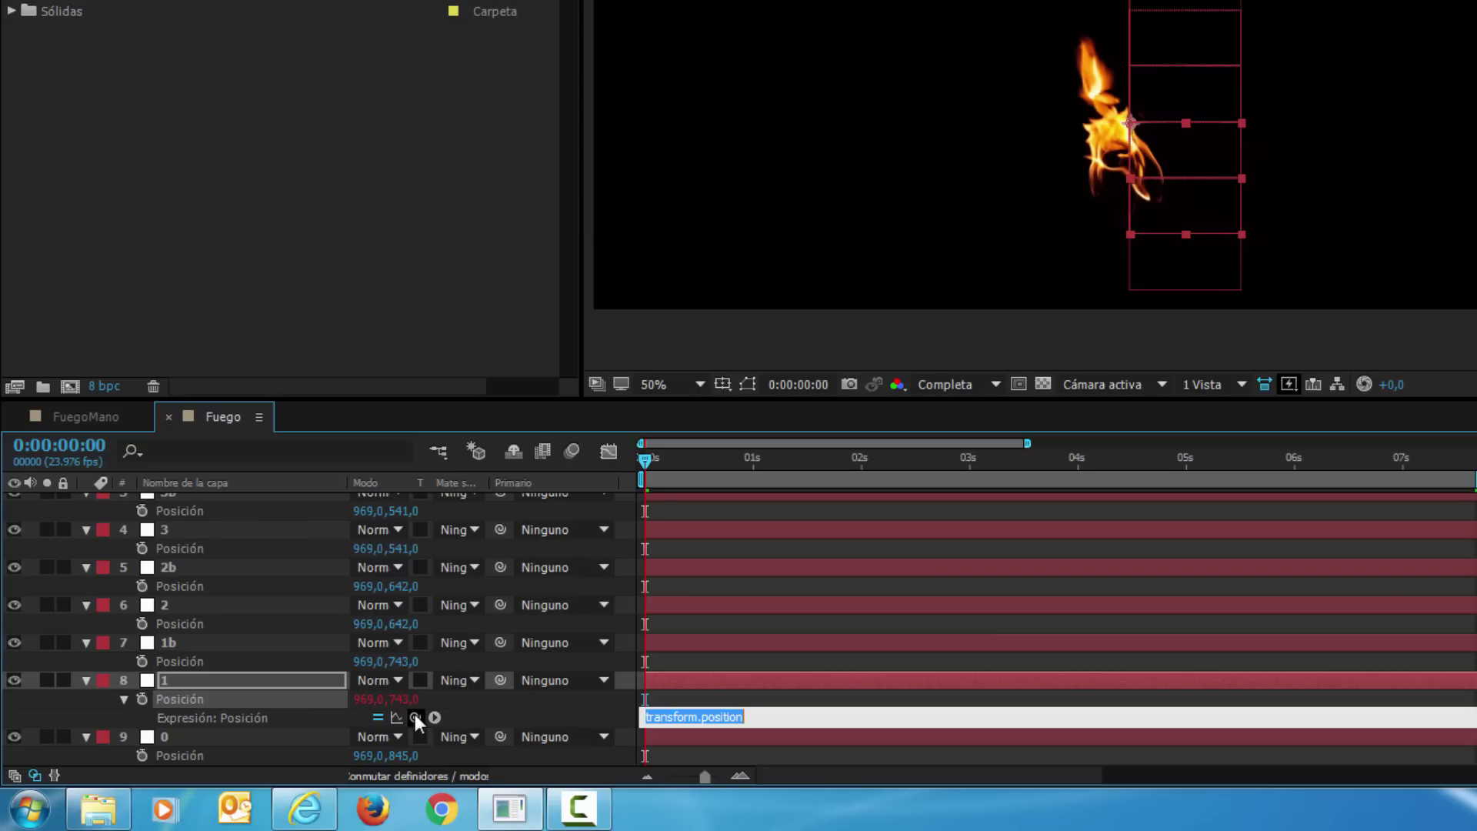
{"action": "left_click_drag", "start_coordinate": [414, 715], "coordinate": [178, 661]}
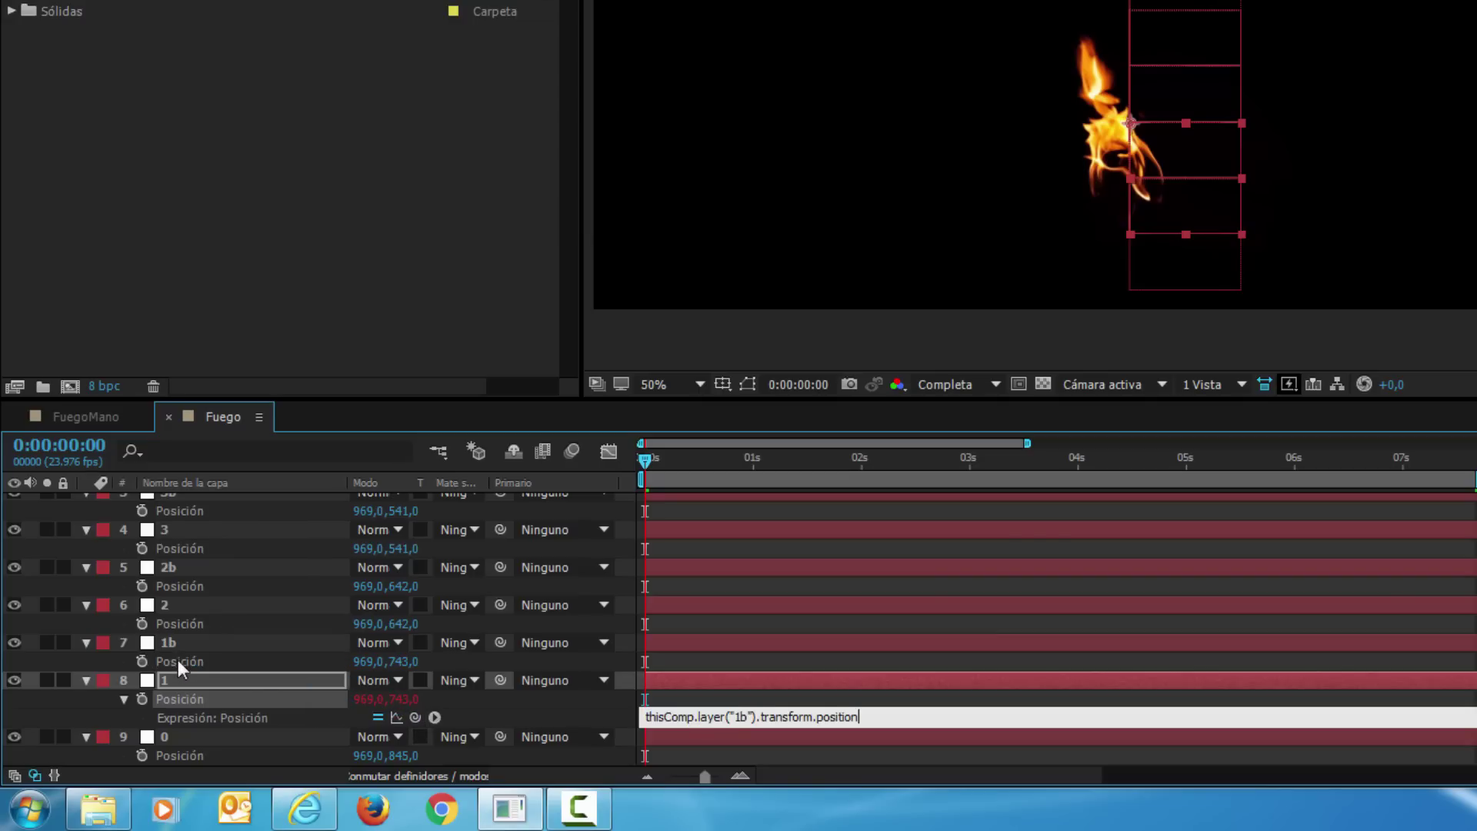
{"action": "left_click", "coordinate": [141, 623], "text": "alt"}
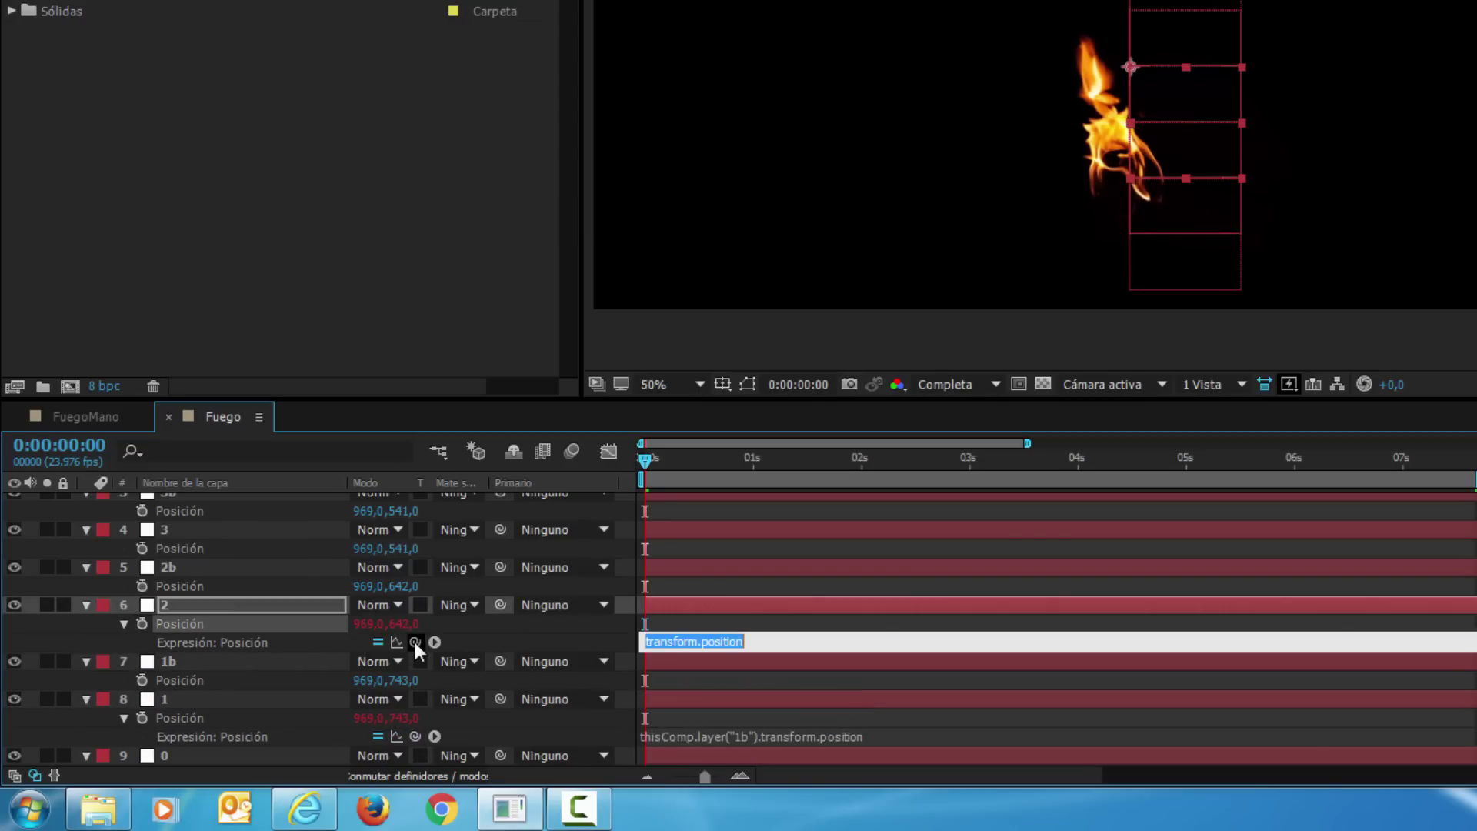
{"action": "left_click_drag", "start_coordinate": [414, 642], "coordinate": [172, 584]}
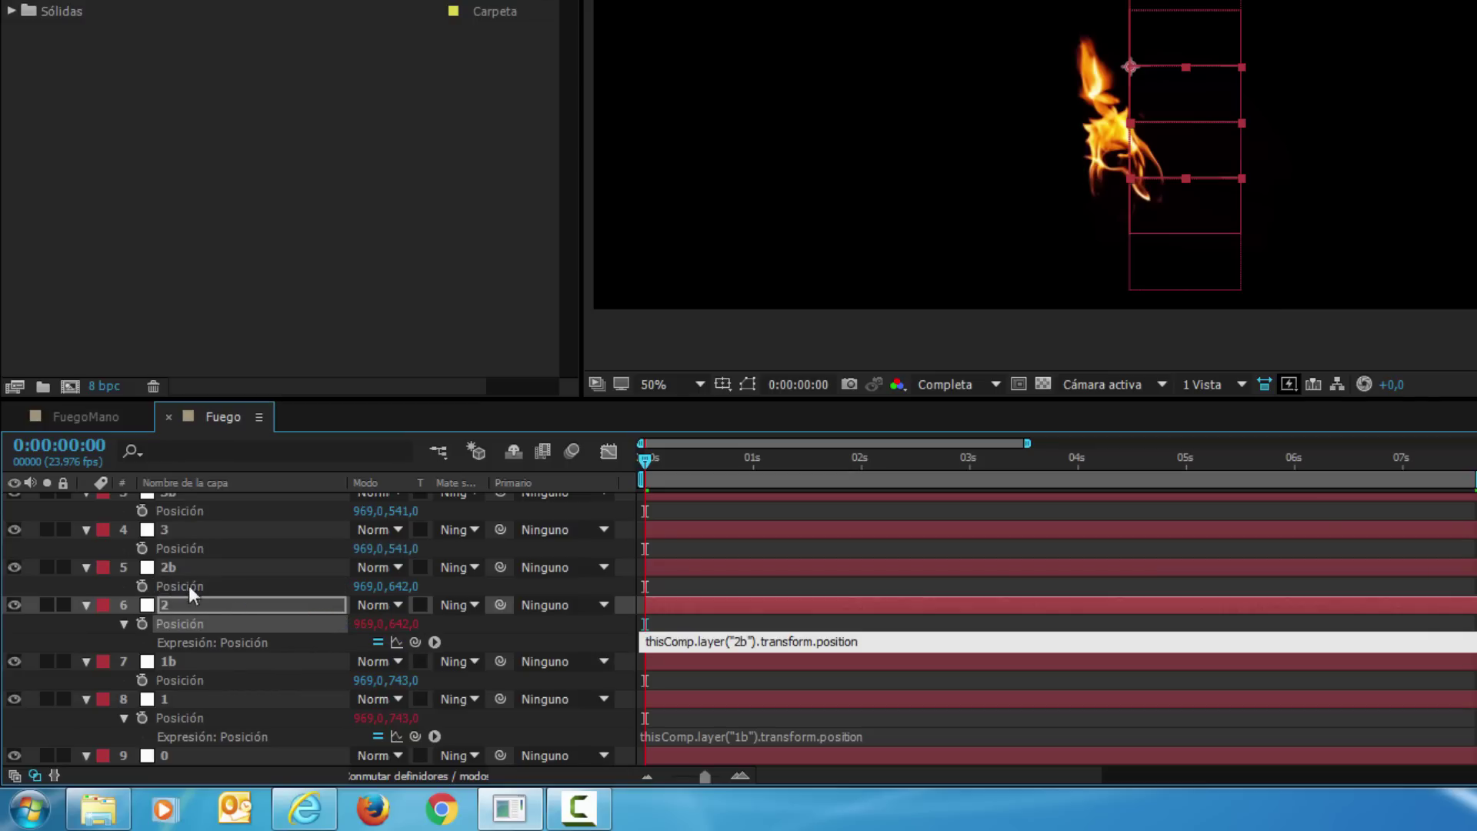
{"action": "left_click", "coordinate": [142, 548], "text": "alt"}
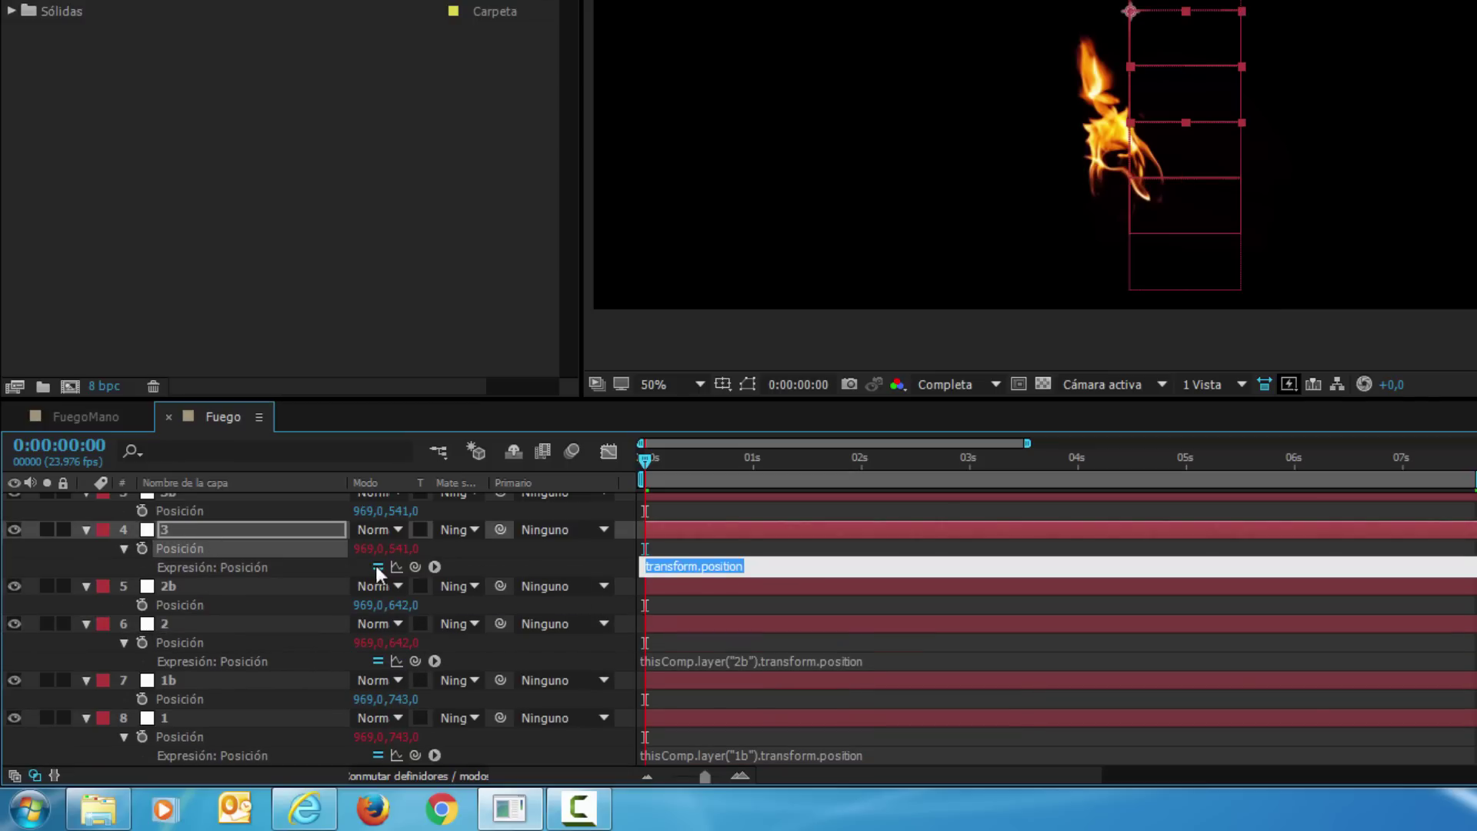
{"action": "left_click_drag", "start_coordinate": [414, 566], "coordinate": [175, 569]}
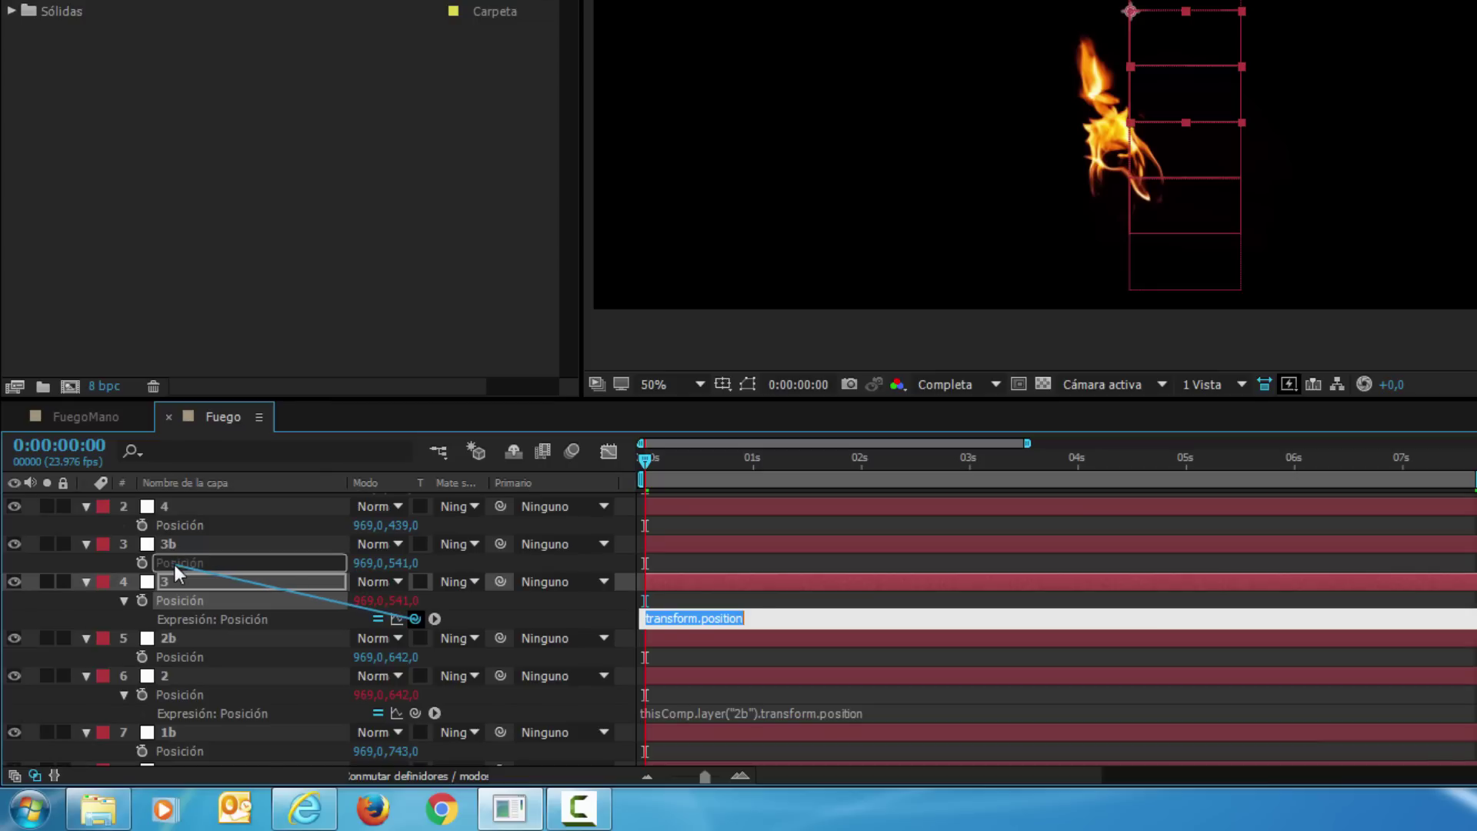
{"action": "scroll", "coordinate": [159, 569], "scroll_direction": "up", "scroll_amount": 1}
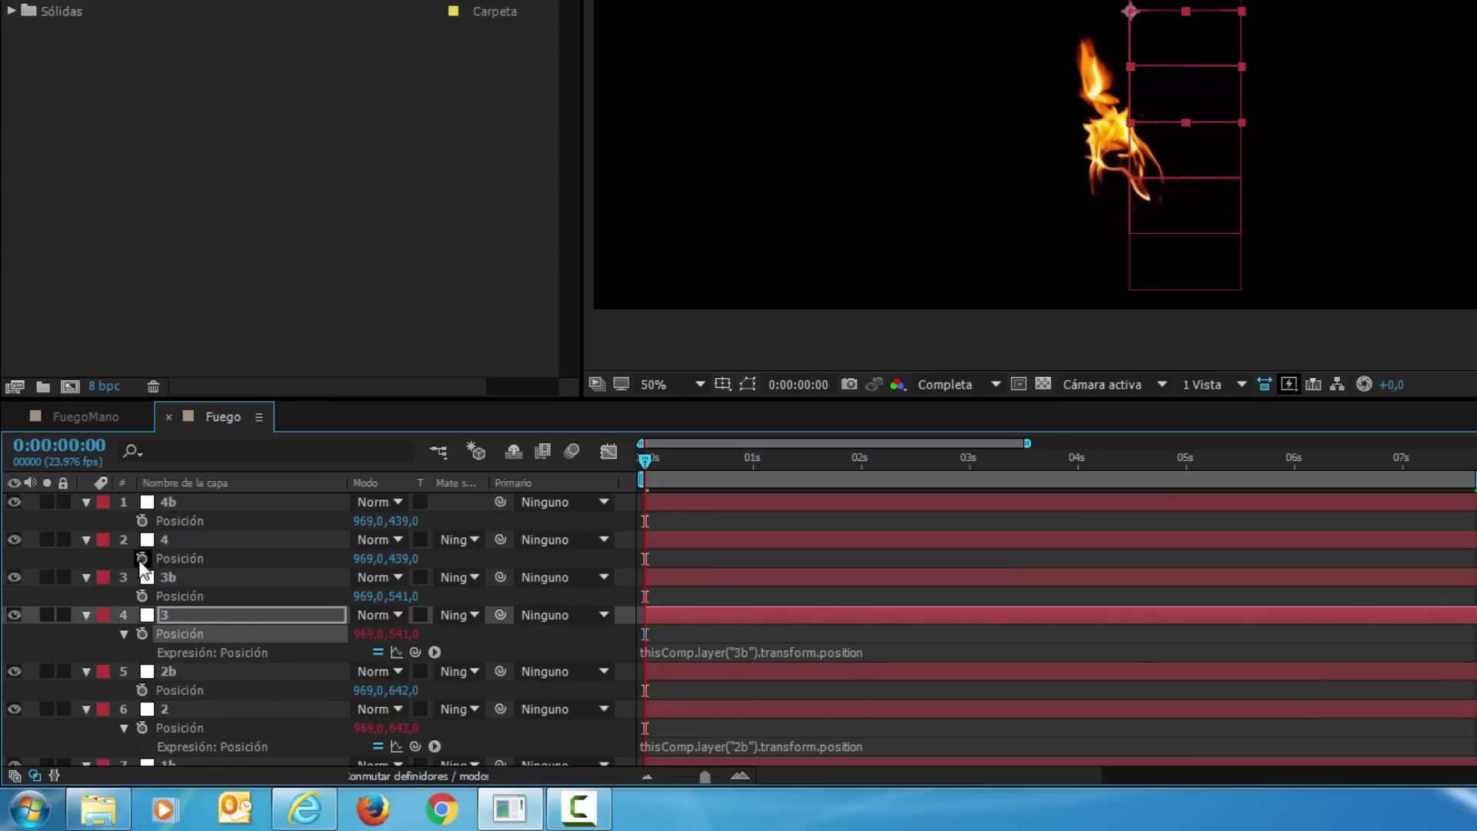
{"action": "left_click", "coordinate": [141, 558], "text": "alt"}
{"action": "left_click_drag", "start_coordinate": [416, 576], "coordinate": [167, 520]}
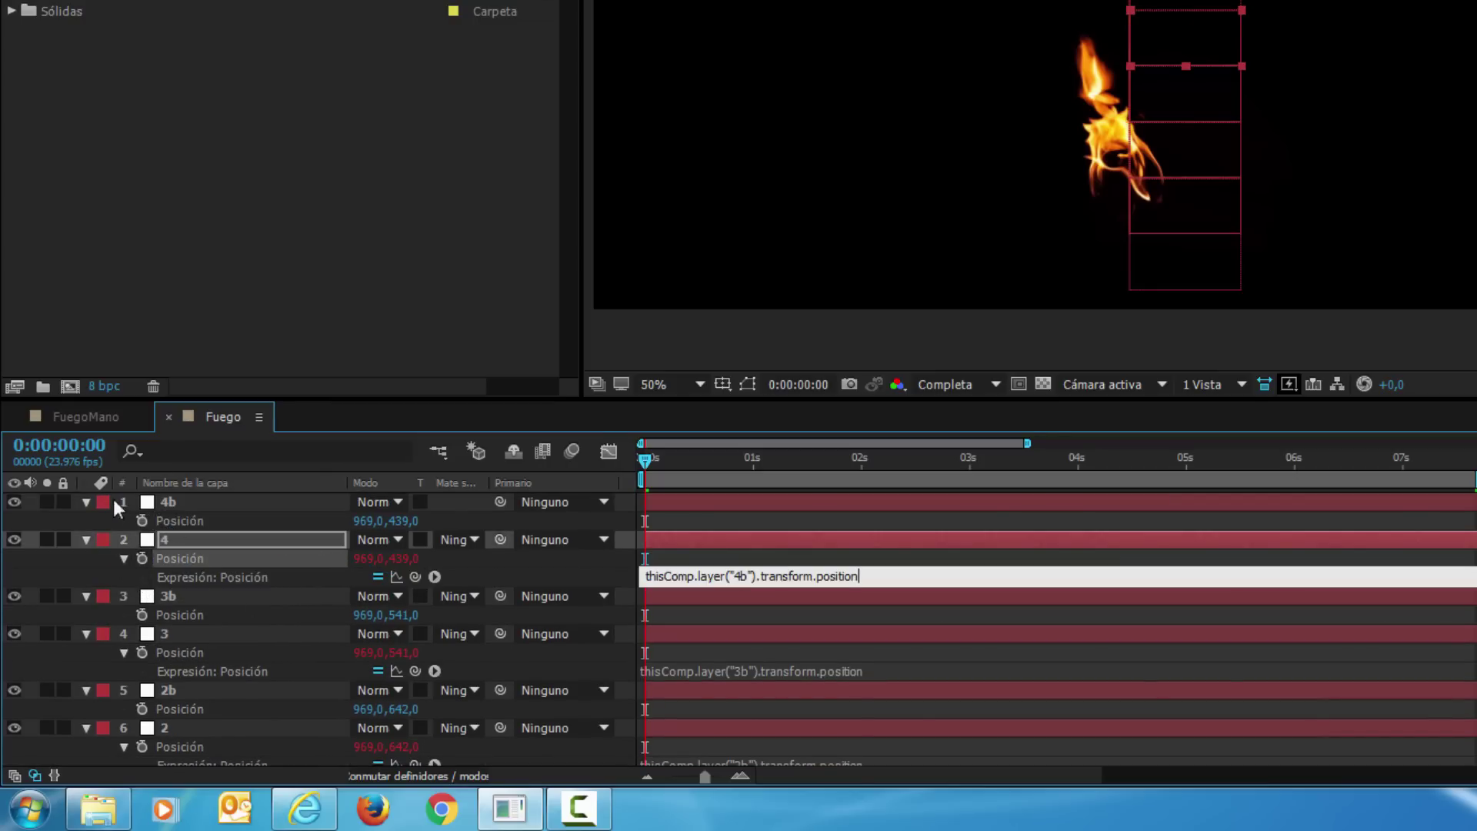
{"action": "left_click", "coordinate": [84, 516]}
{"action": "scroll", "coordinate": [298, 584], "scroll_direction": "down", "scroll_amount": 5}
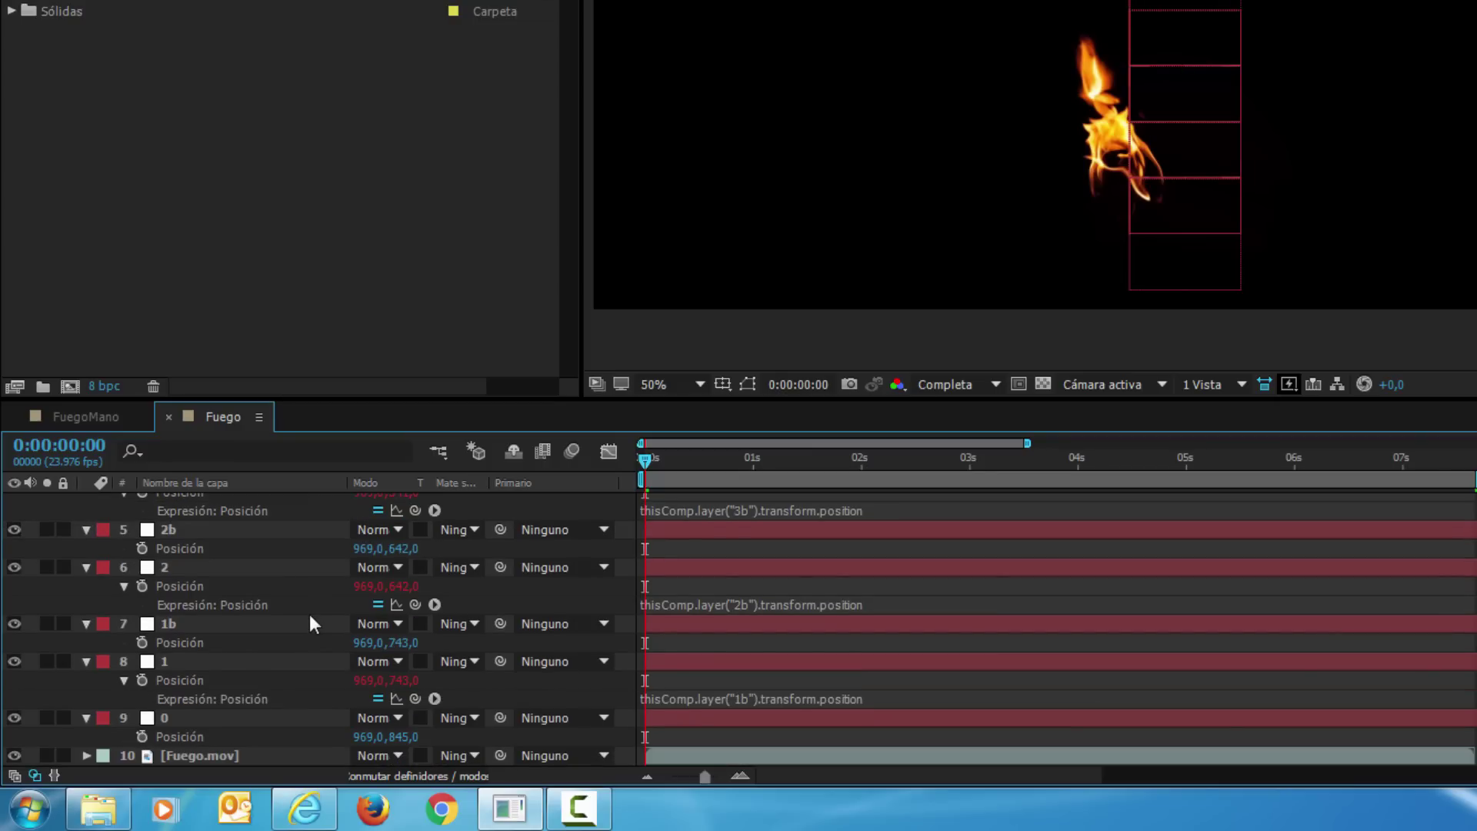
Append .valueAtTime(time-.1) to layer 1's Position expression
{"action": "scroll", "coordinate": [309, 613], "scroll_direction": "up", "scroll_amount": 5}
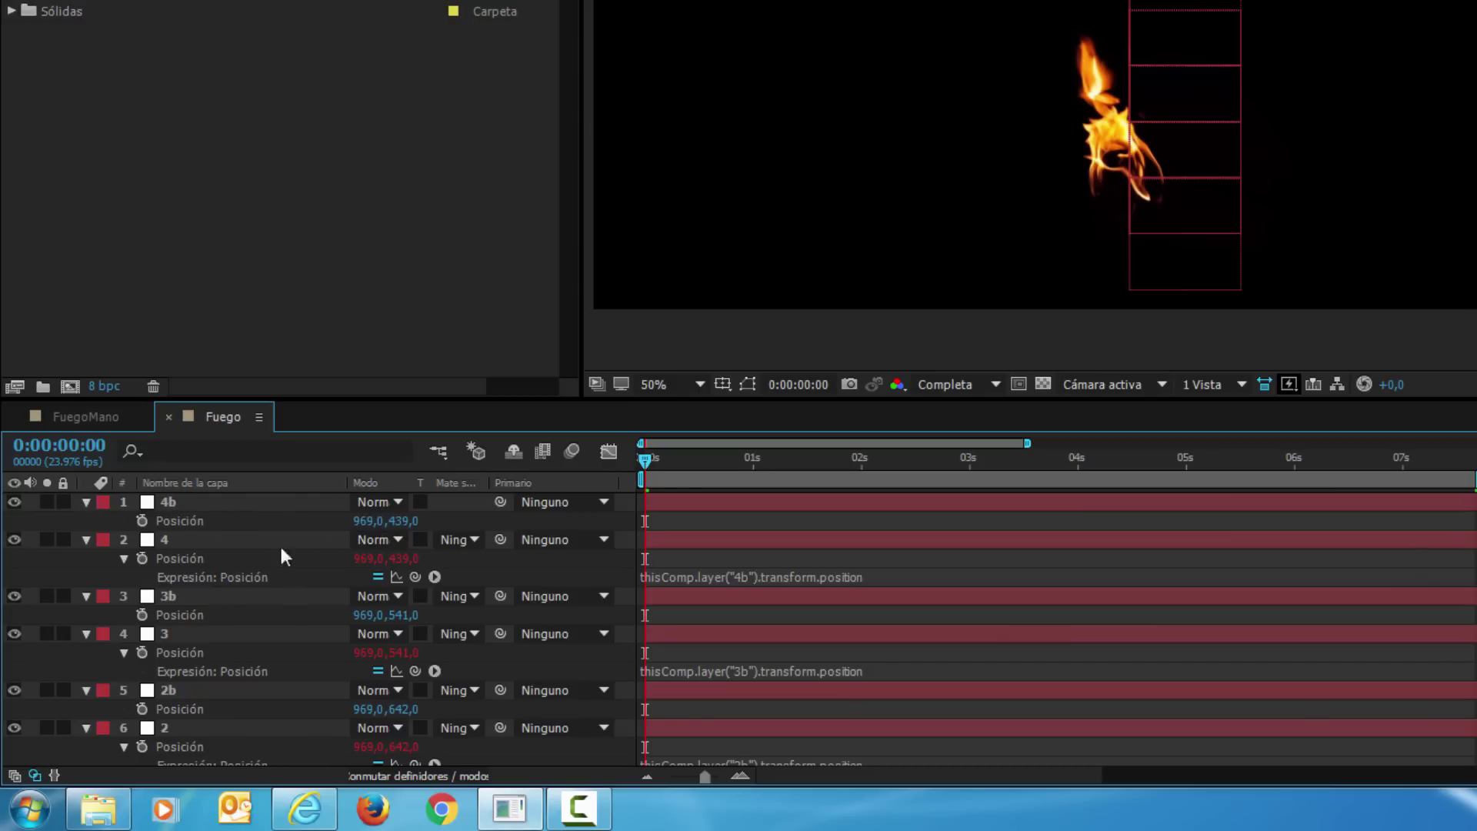
{"action": "scroll", "coordinate": [267, 575], "scroll_direction": "down", "scroll_amount": 4}
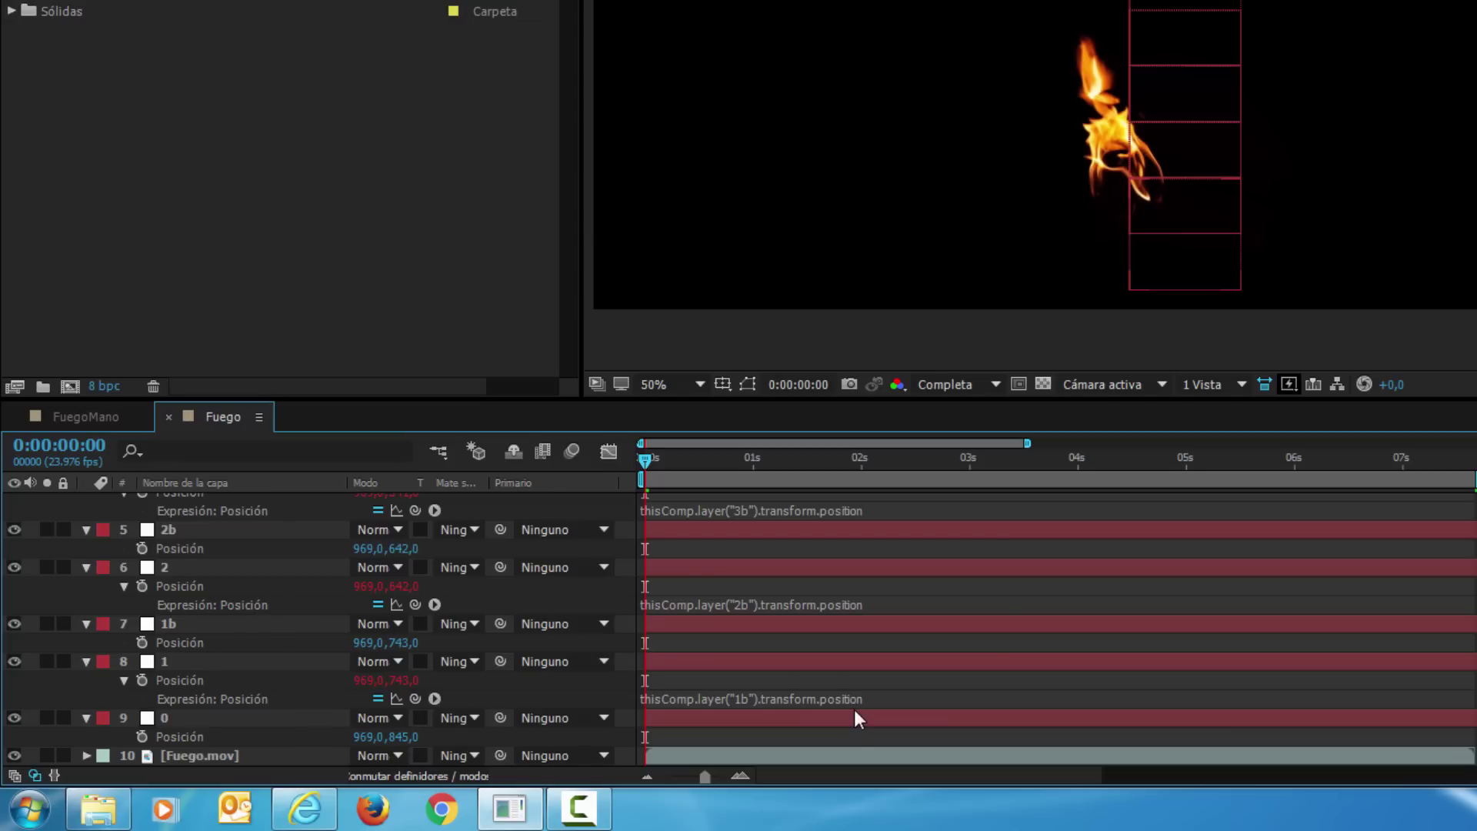
{"action": "left_click", "coordinate": [877, 697]}
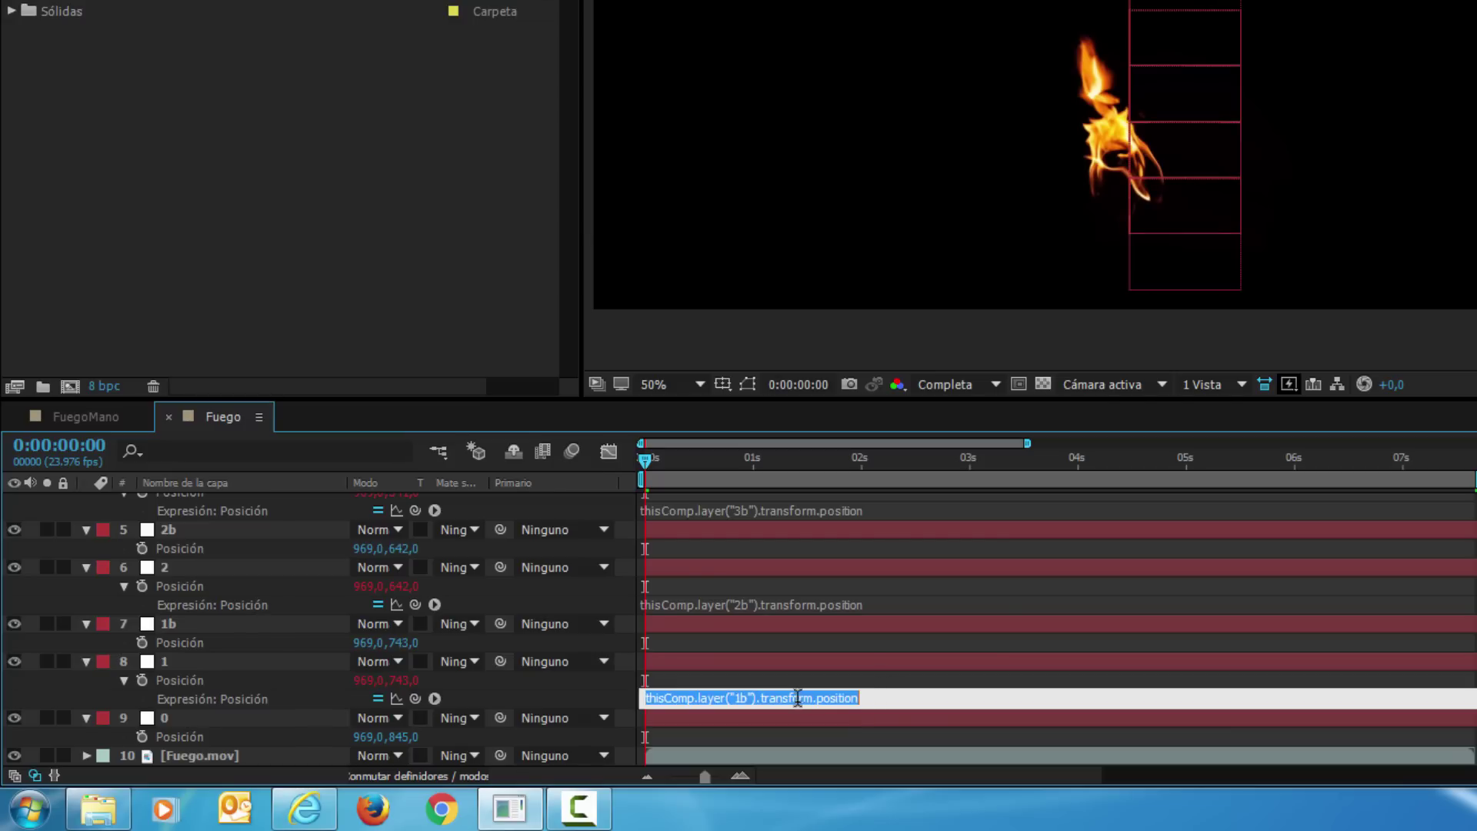
{"action": "left_click", "coordinate": [896, 698]}
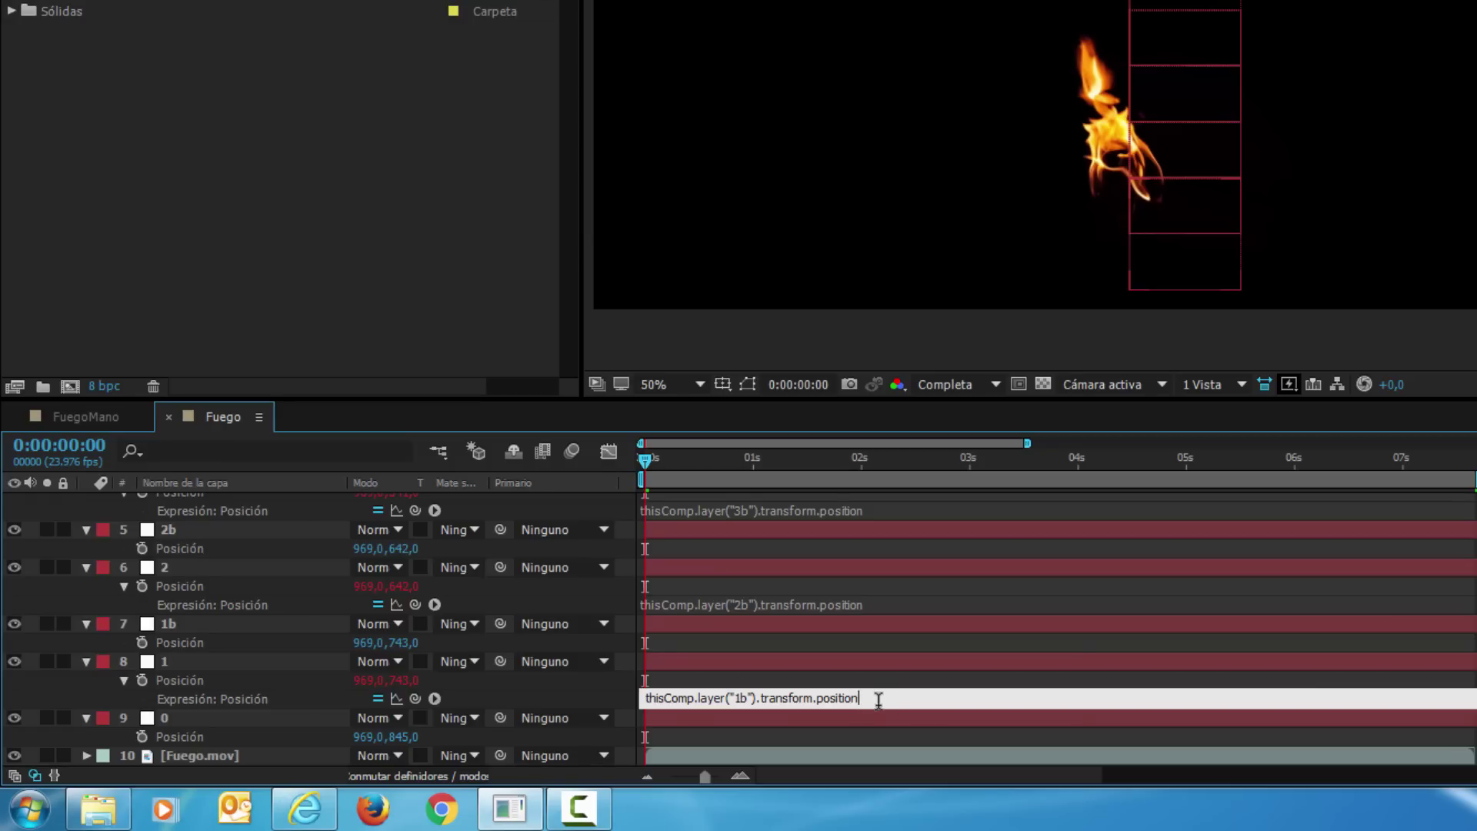
{"action": "type", "text": ".value"}
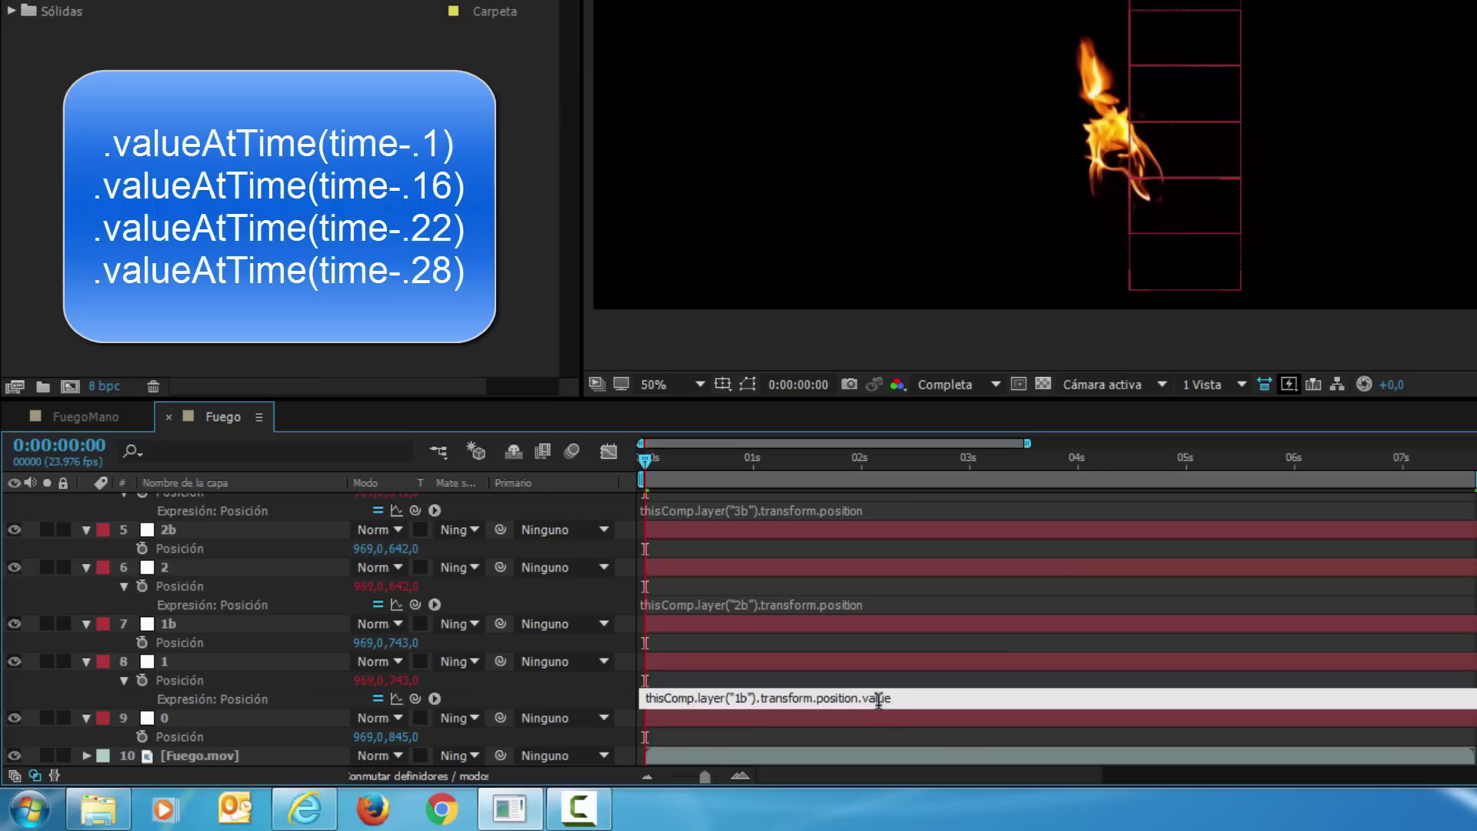
{"action": "type", "text": "A"}
{"action": "type", "text": "t"}
{"action": "type", "text": "Time"}
{"action": "type", "text": "("}
{"action": "type", "text": "time"}
{"action": "type", "text": "-.1)"}
{"action": "left_click", "coordinate": [911, 686]}
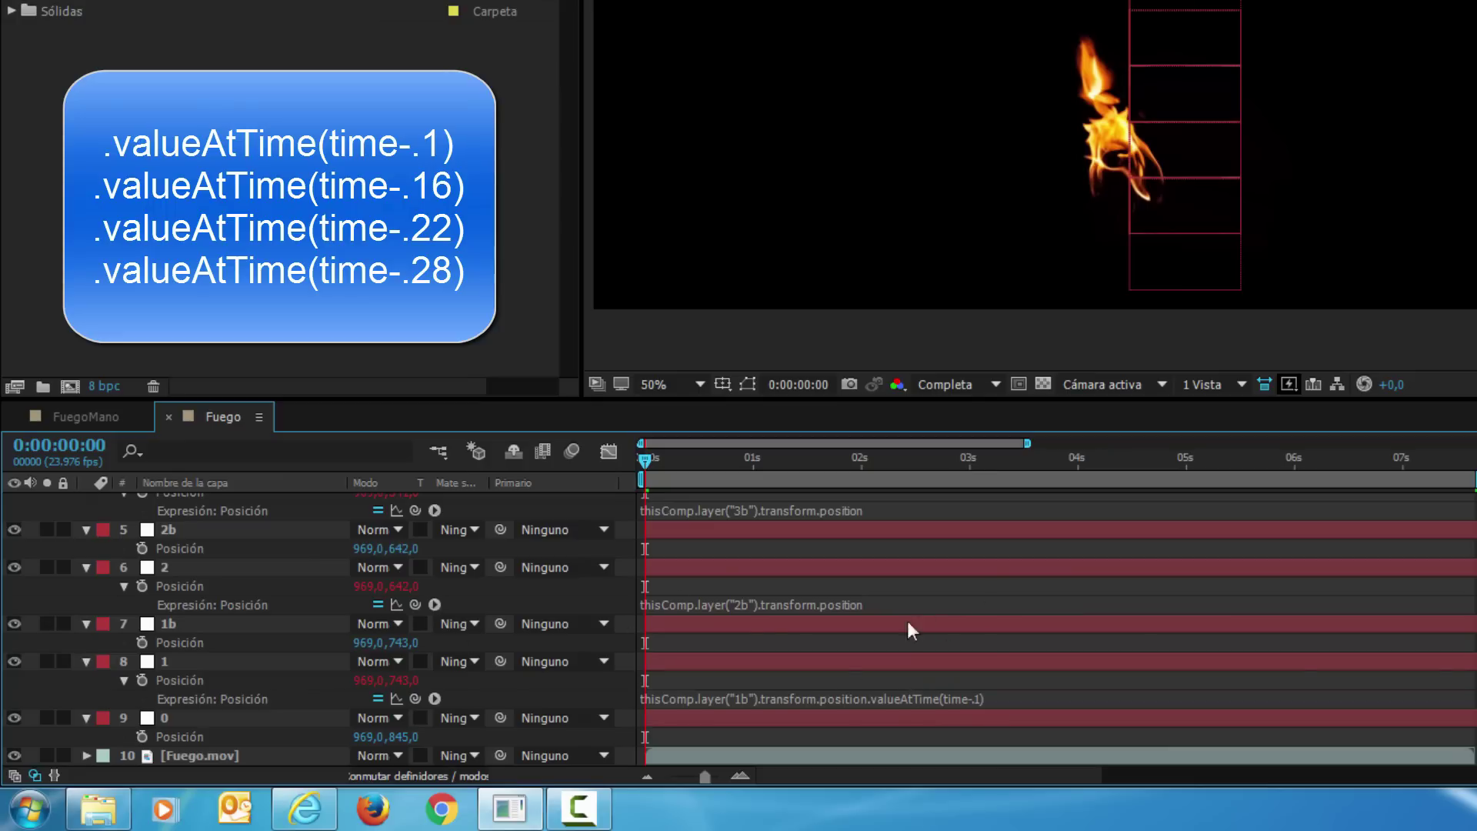
Paste the delay into layer 2's Position expression and change it to time-.16
{"action": "left_click", "coordinate": [768, 604]}
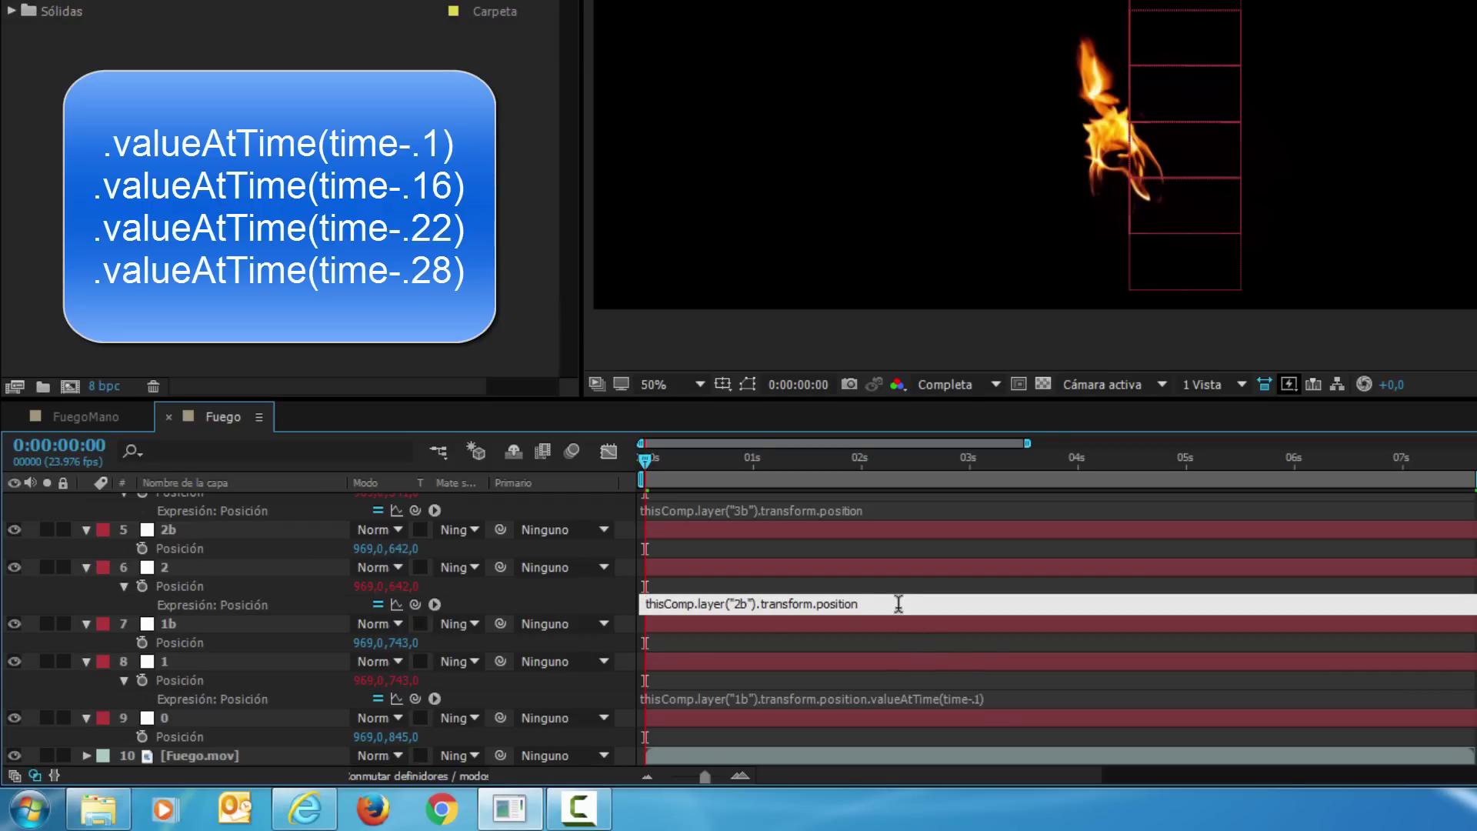
{"action": "left_click", "coordinate": [821, 698]}
{"action": "left_click_drag", "start_coordinate": [814, 699], "coordinate": [982, 698]}
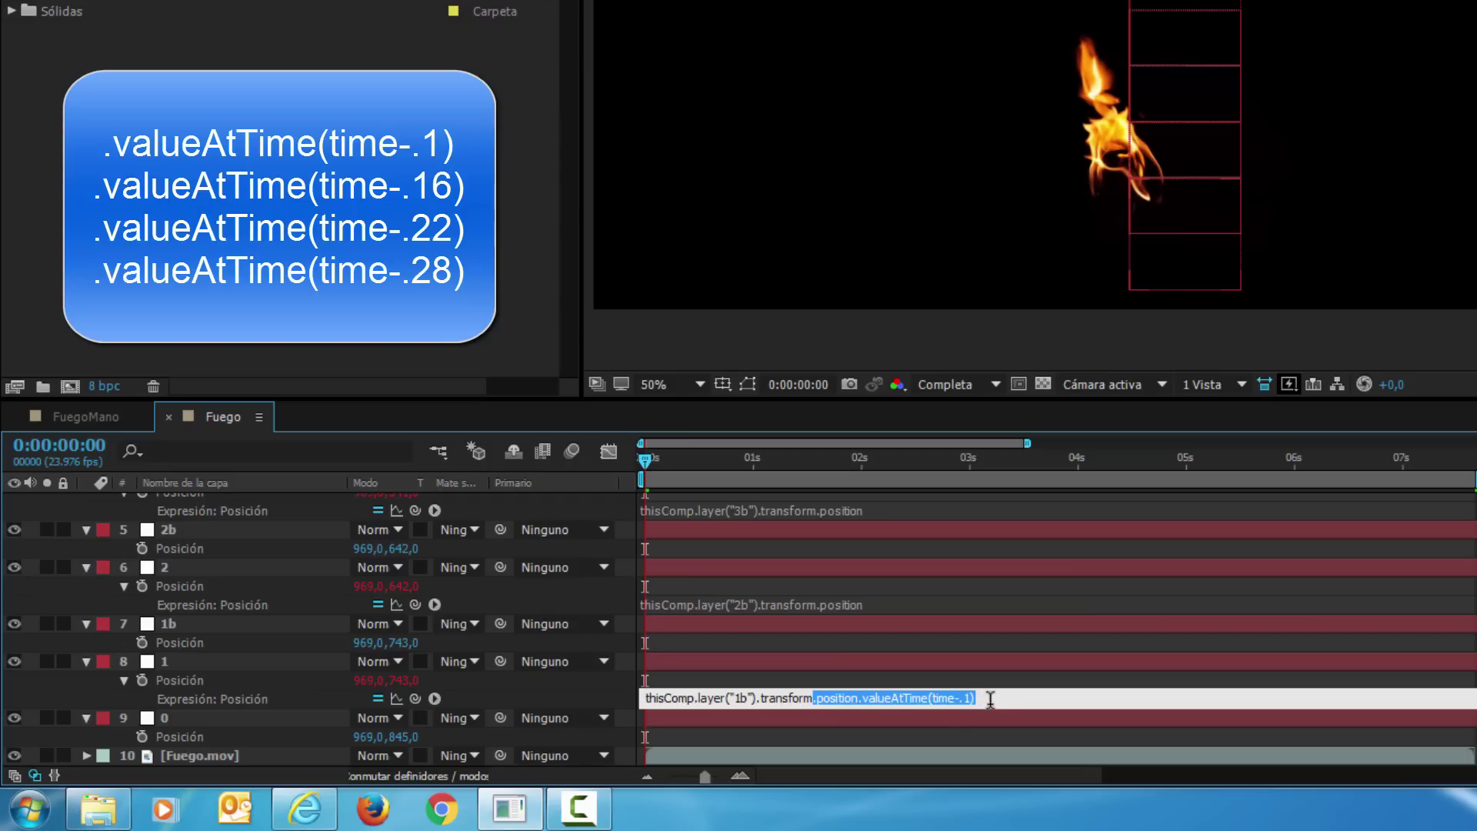
{"action": "left_click", "coordinate": [854, 605]}
{"action": "left_click", "coordinate": [856, 605]}
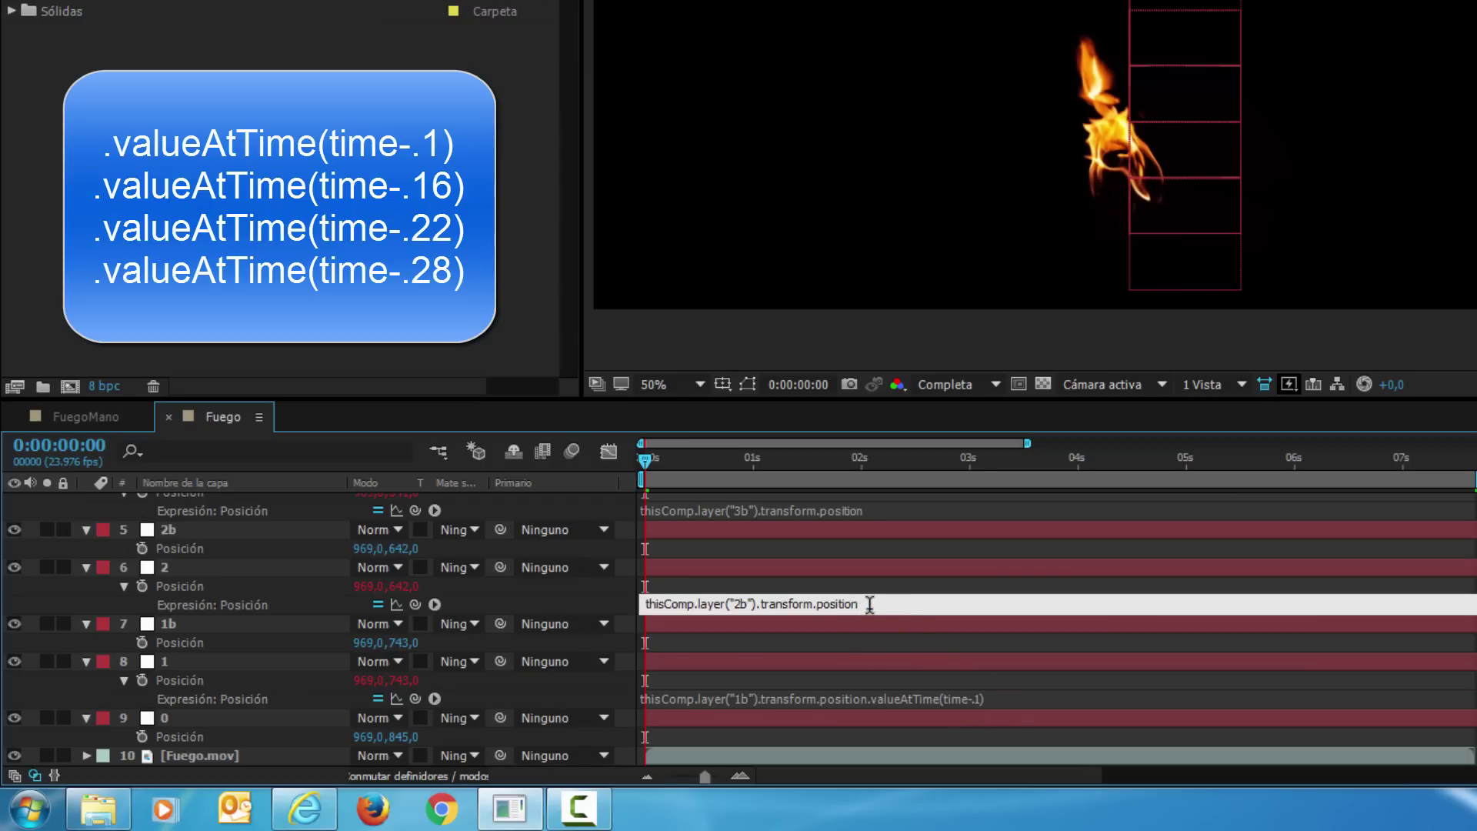
{"action": "type", "text": ".position.valueAtTime(time-.1)"}
{"action": "double_click", "coordinate": [1014, 604]}
{"action": "type", "text": "16"}
{"action": "left_click", "coordinate": [1052, 589]}
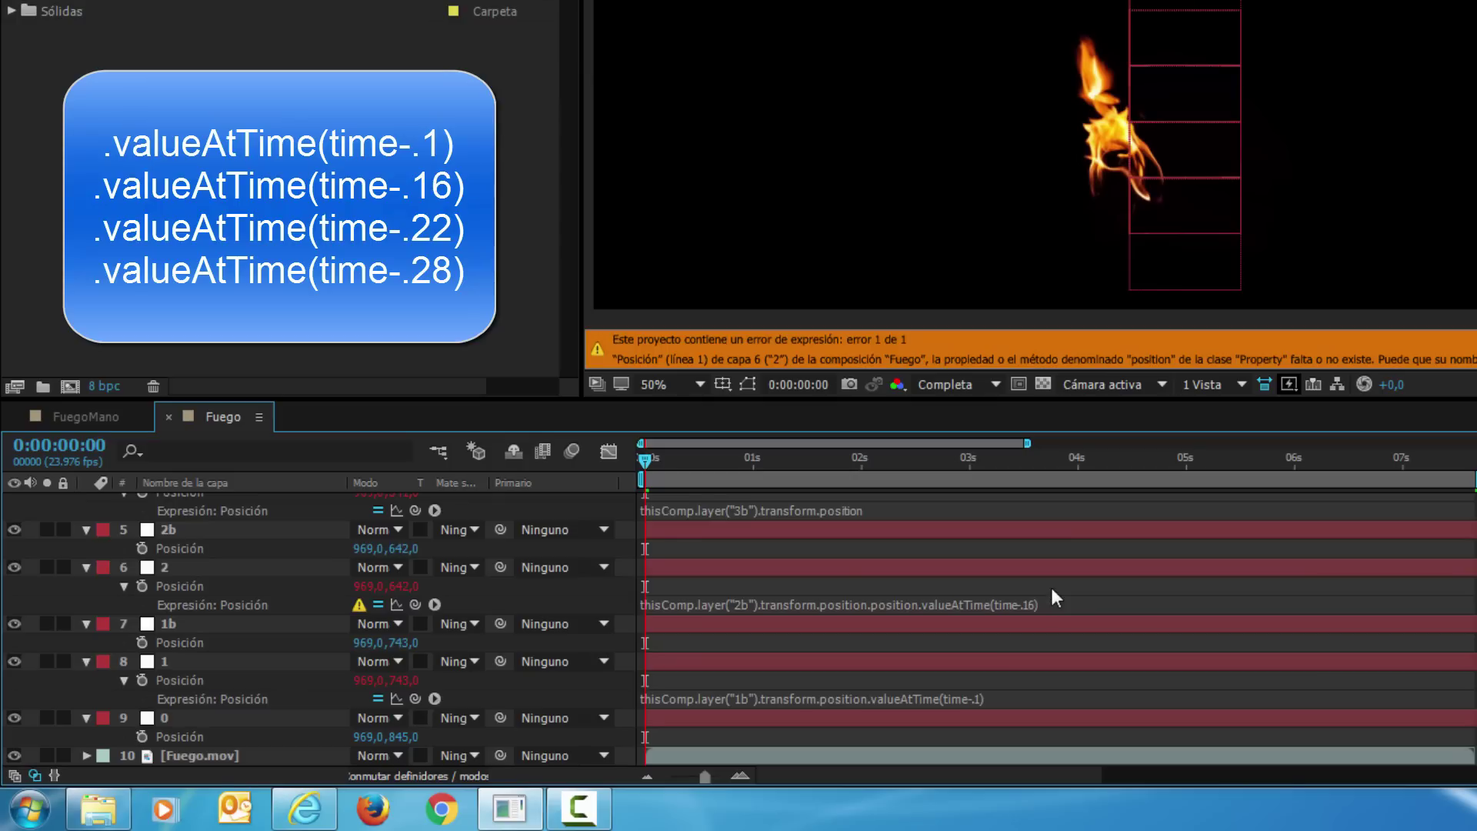
{"action": "left_click", "coordinate": [996, 604]}
{"action": "left_click", "coordinate": [953, 586]}
{"action": "left_click", "coordinate": [697, 510]}
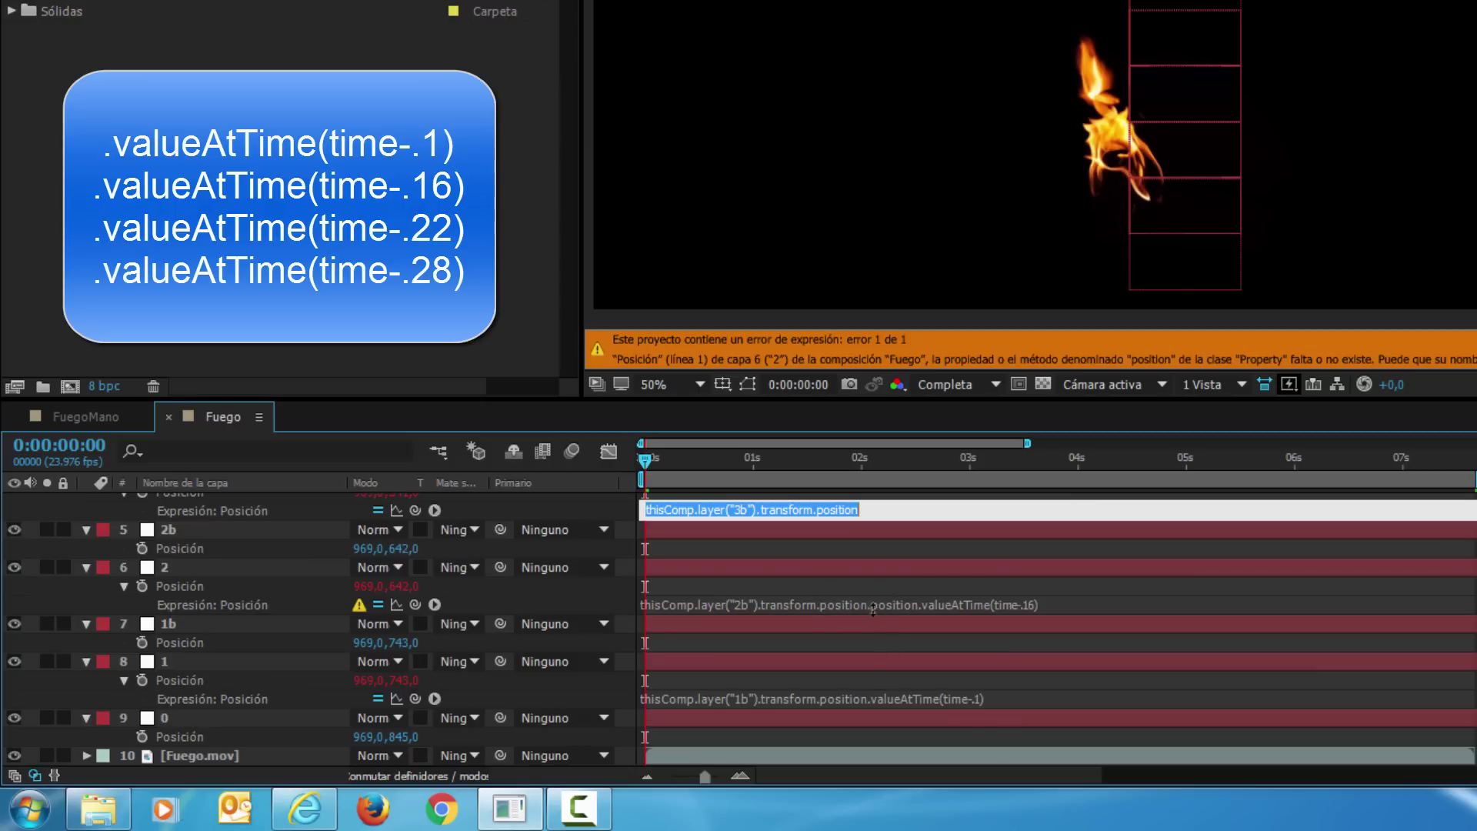
Delete the duplicate .position from layer 2's expression to clear the error
{"action": "left_click", "coordinate": [925, 605]}
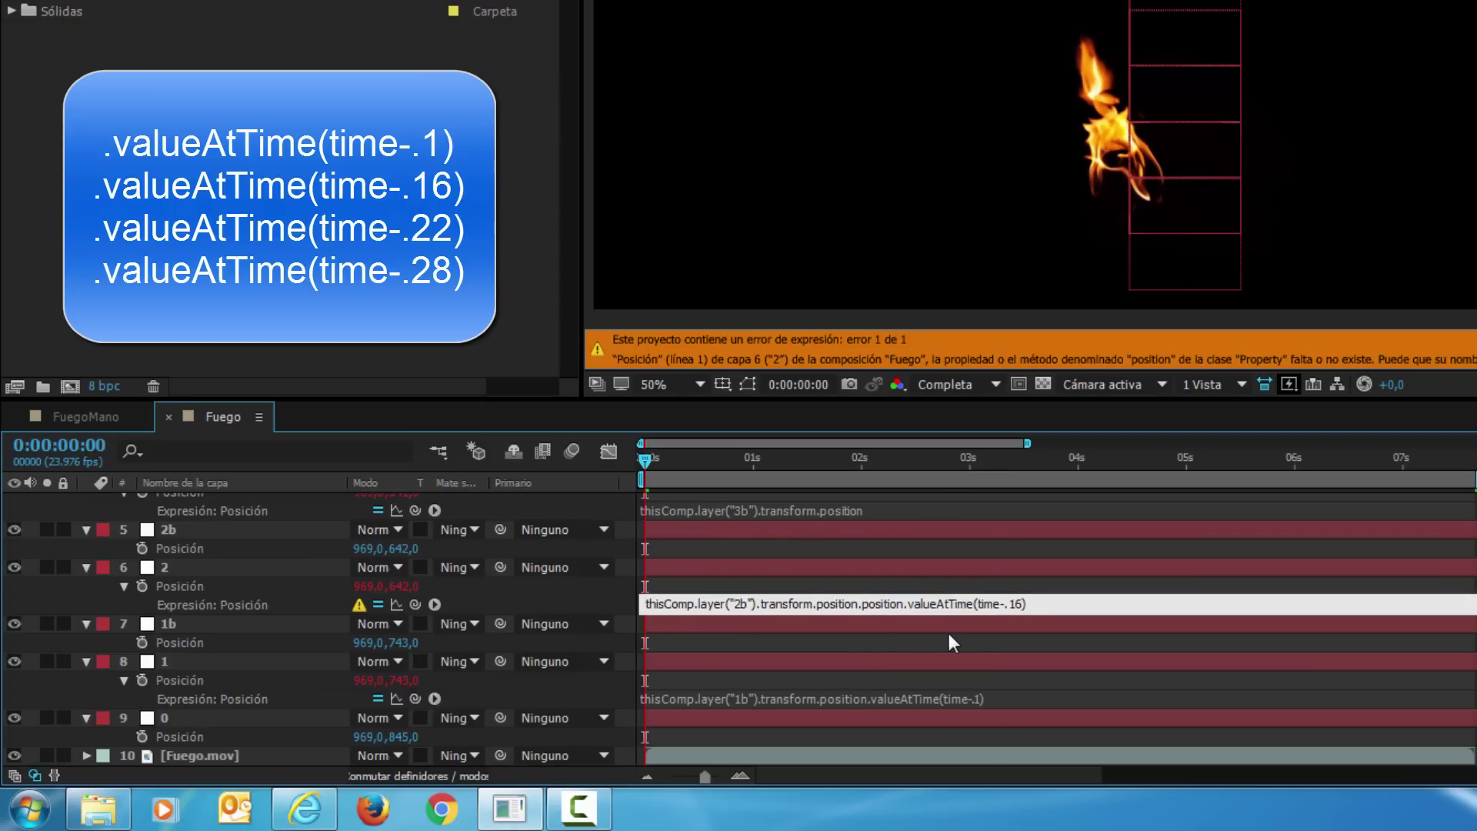
{"action": "key", "text": "Delete"}
{"action": "key", "text": "Delete"}
{"action": "key", "text": "Delete"}
{"action": "key", "text": "Delete"}
{"action": "key", "text": "Delete"}
{"action": "key", "text": "Delete"}
{"action": "key", "text": "Delete"}
{"action": "left_click", "coordinate": [954, 627]}
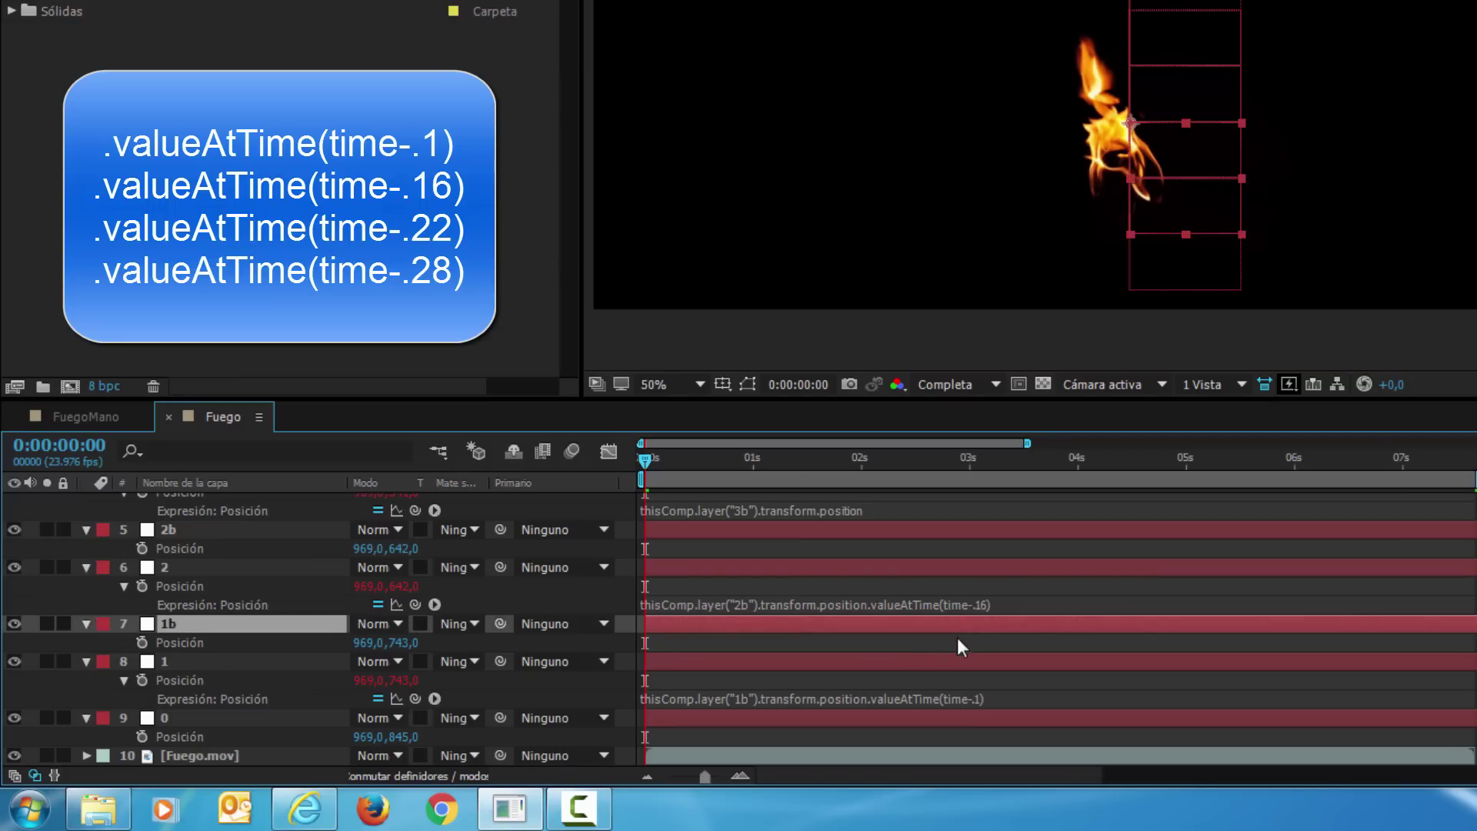
{"action": "left_click", "coordinate": [879, 604]}
{"action": "left_click", "coordinate": [859, 604]}
{"action": "left_click_drag", "start_coordinate": [860, 604], "coordinate": [997, 627]}
{"action": "key", "text": "ctrl+c"}
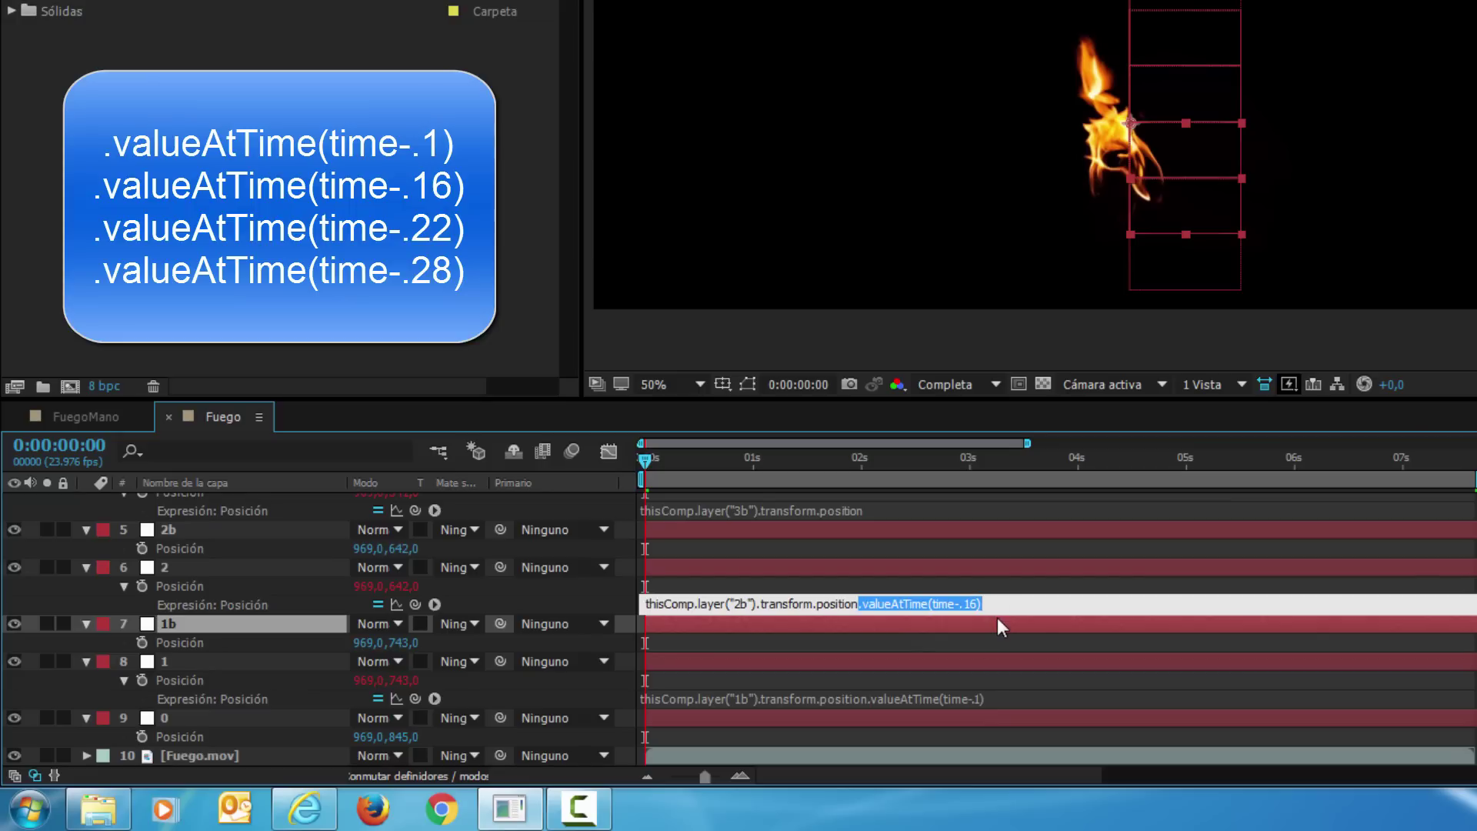
Paste the delay into layer 3's Position expression as time-.22
{"action": "left_click", "coordinate": [859, 510]}
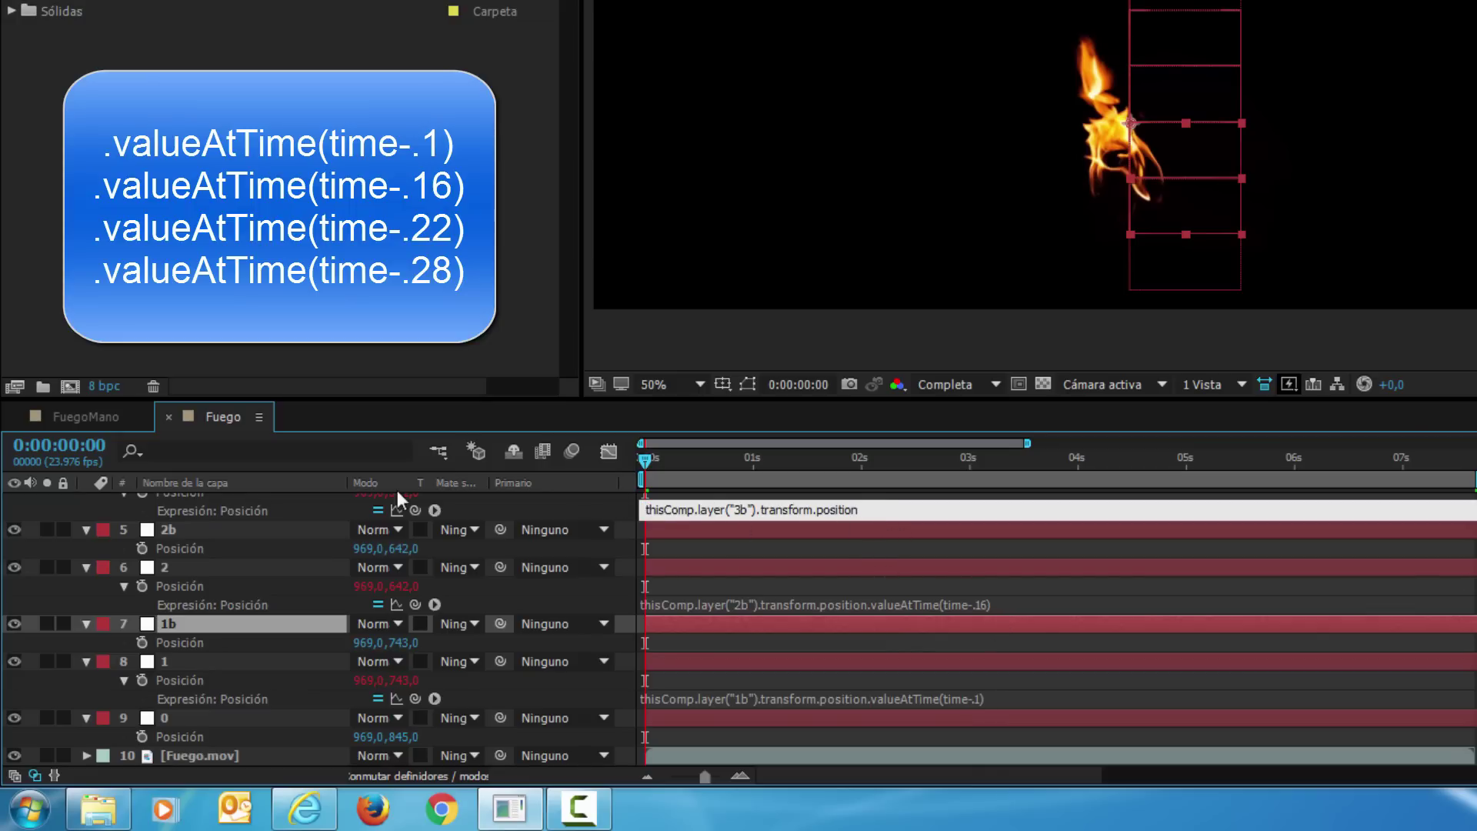
{"action": "scroll", "coordinate": [560, 613], "scroll_direction": "up", "scroll_amount": 3}
{"action": "left_click", "coordinate": [816, 624]}
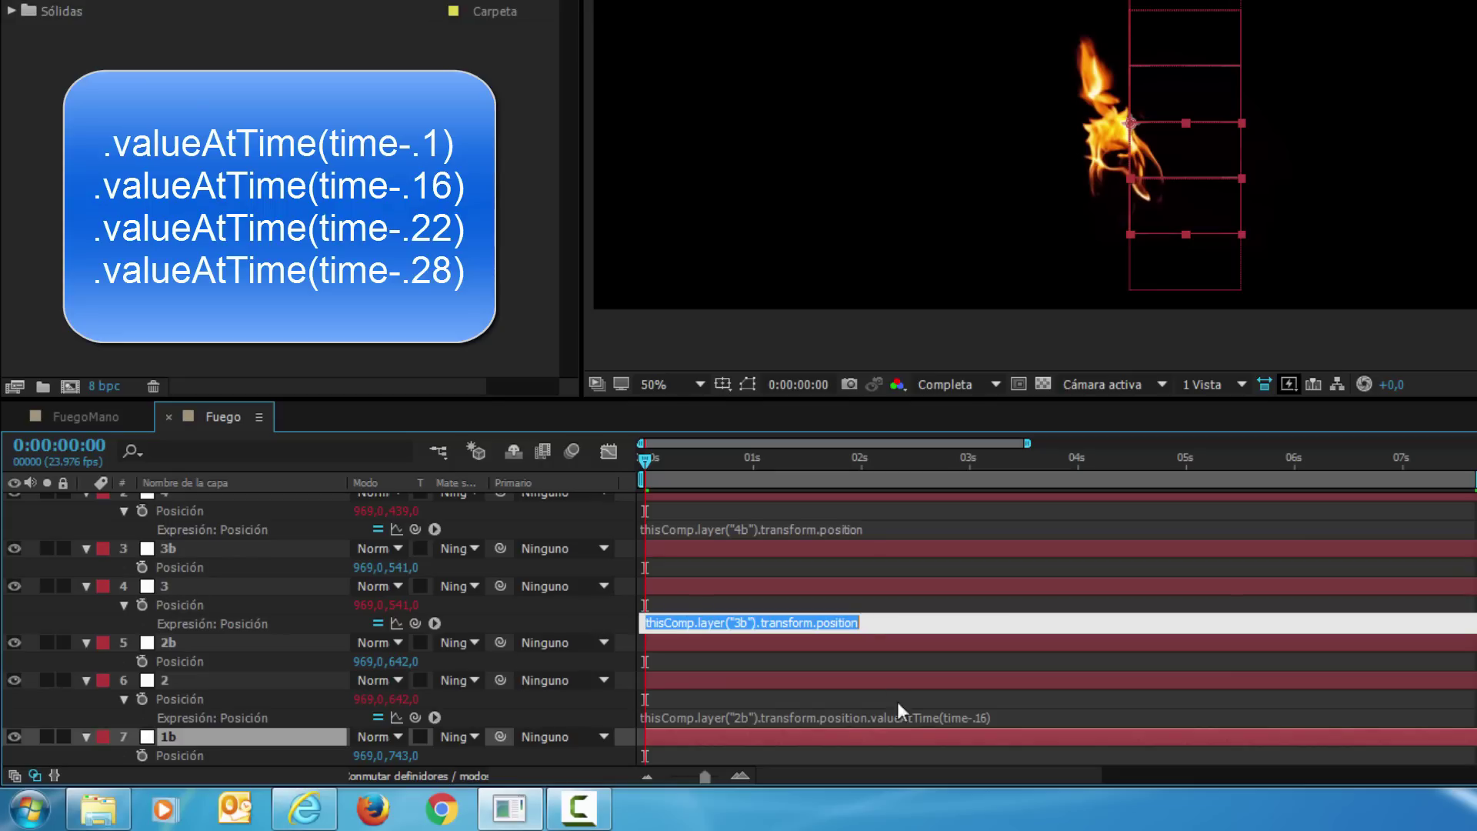
{"action": "left_click", "coordinate": [877, 622]}
{"action": "key", "text": "ctrl+v"}
{"action": "key", "text": "Left"}
{"action": "key", "text": "shift+Left"}
{"action": "key", "text": "shift+Left"}
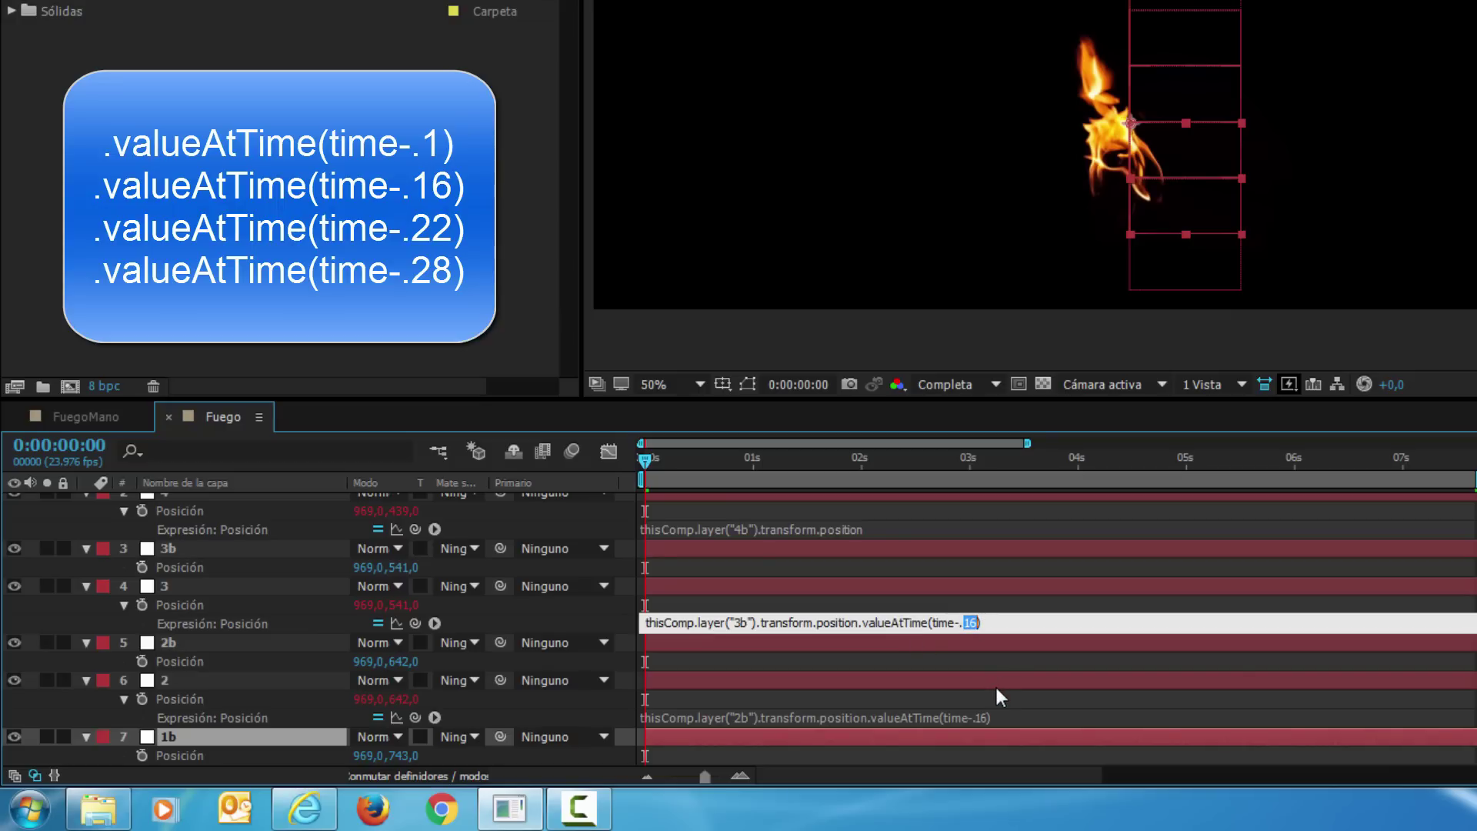
{"action": "type", "text": "22"}
{"action": "left_click", "coordinate": [949, 596]}
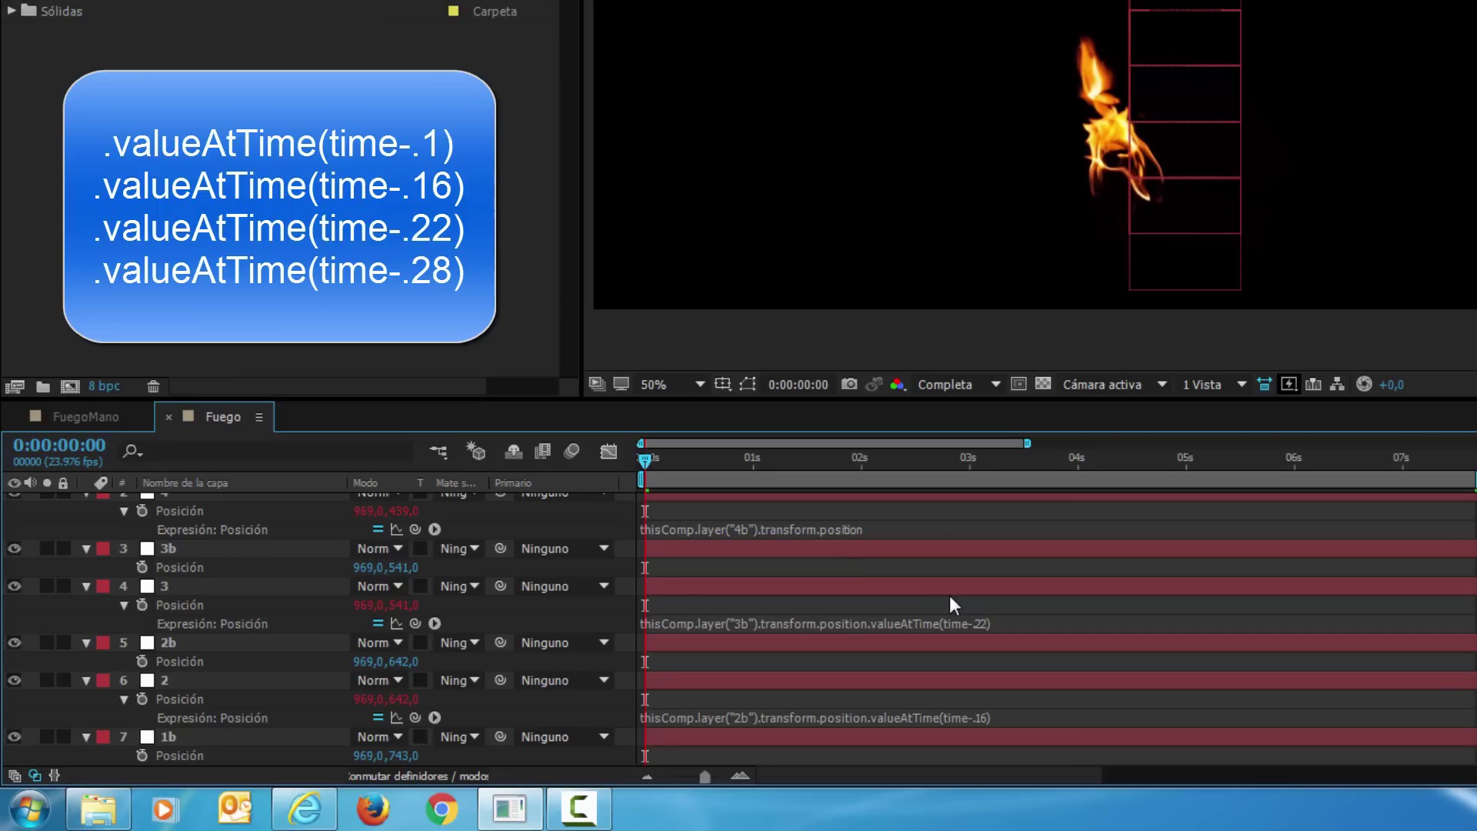
Paste the delay into layer 4's Position expression as time-.28
{"action": "left_click", "coordinate": [877, 529]}
{"action": "left_click", "coordinate": [882, 531]}
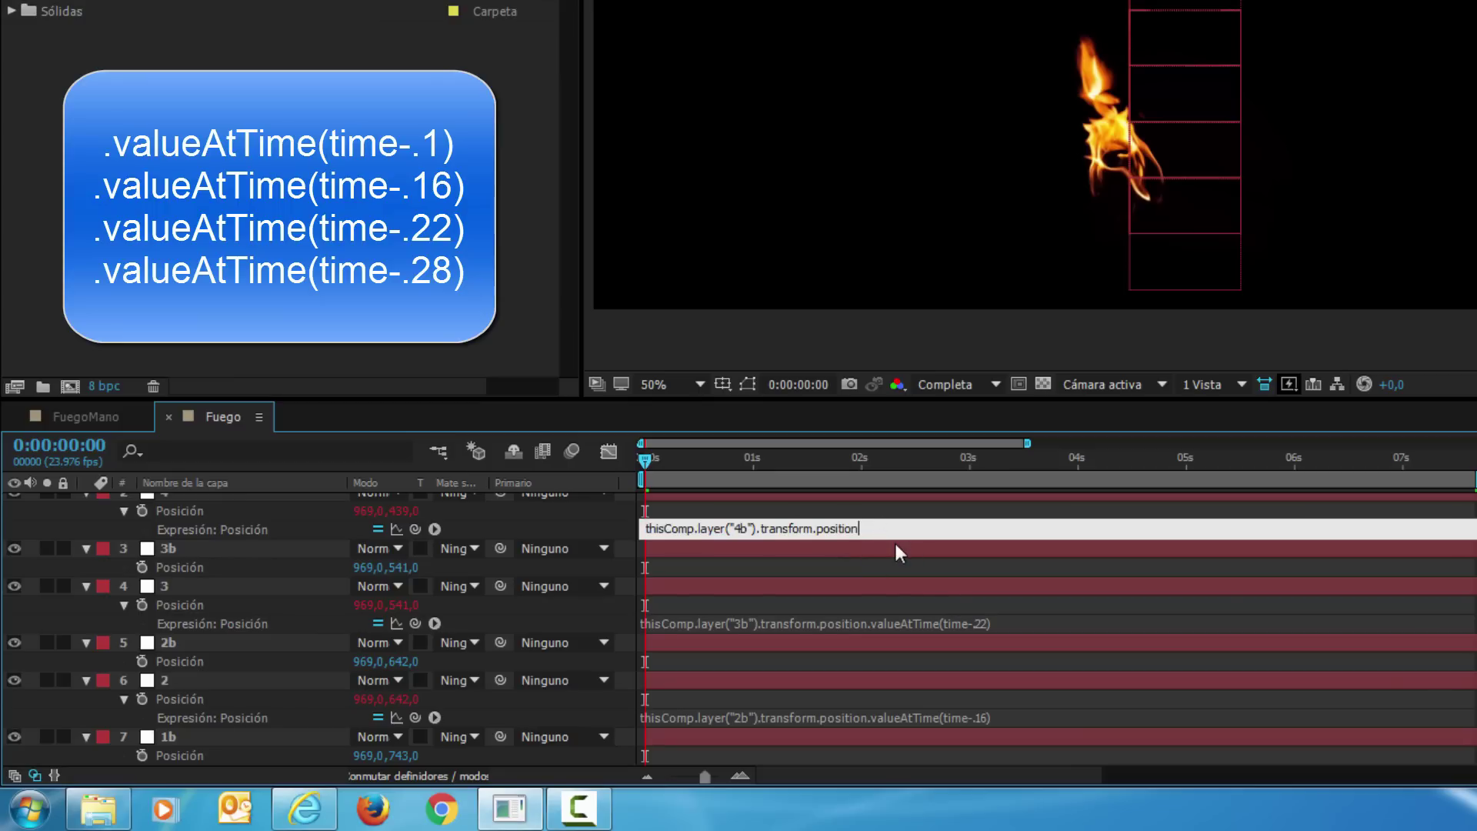
{"action": "key", "text": "ctrl+v"}
{"action": "double_click", "coordinate": [971, 529]}
{"action": "type", "text": "2"}
{"action": "type", "text": "8"}
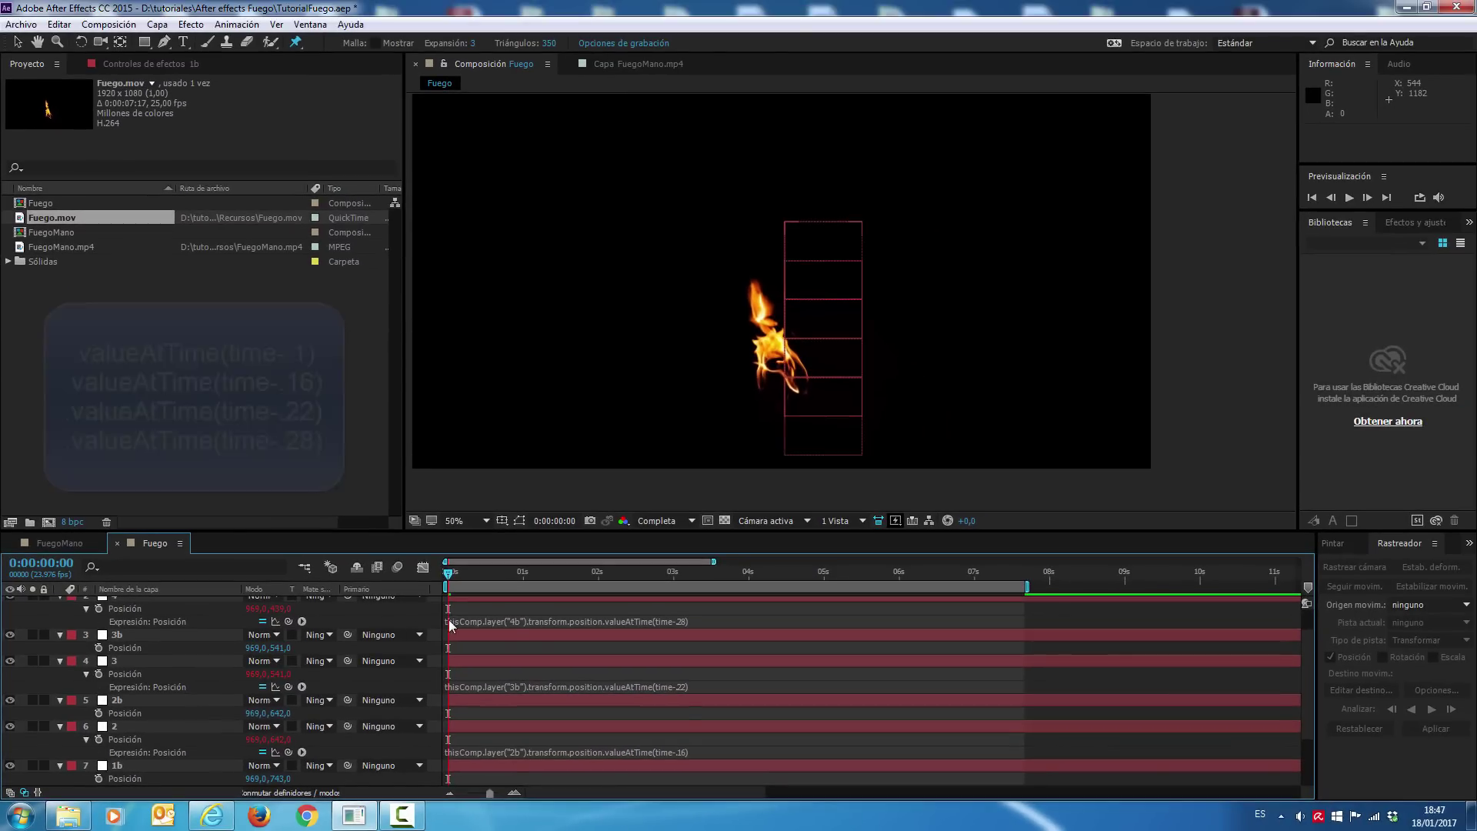
{"action": "scroll", "coordinate": [306, 627], "scroll_direction": "down", "scroll_amount": 2}
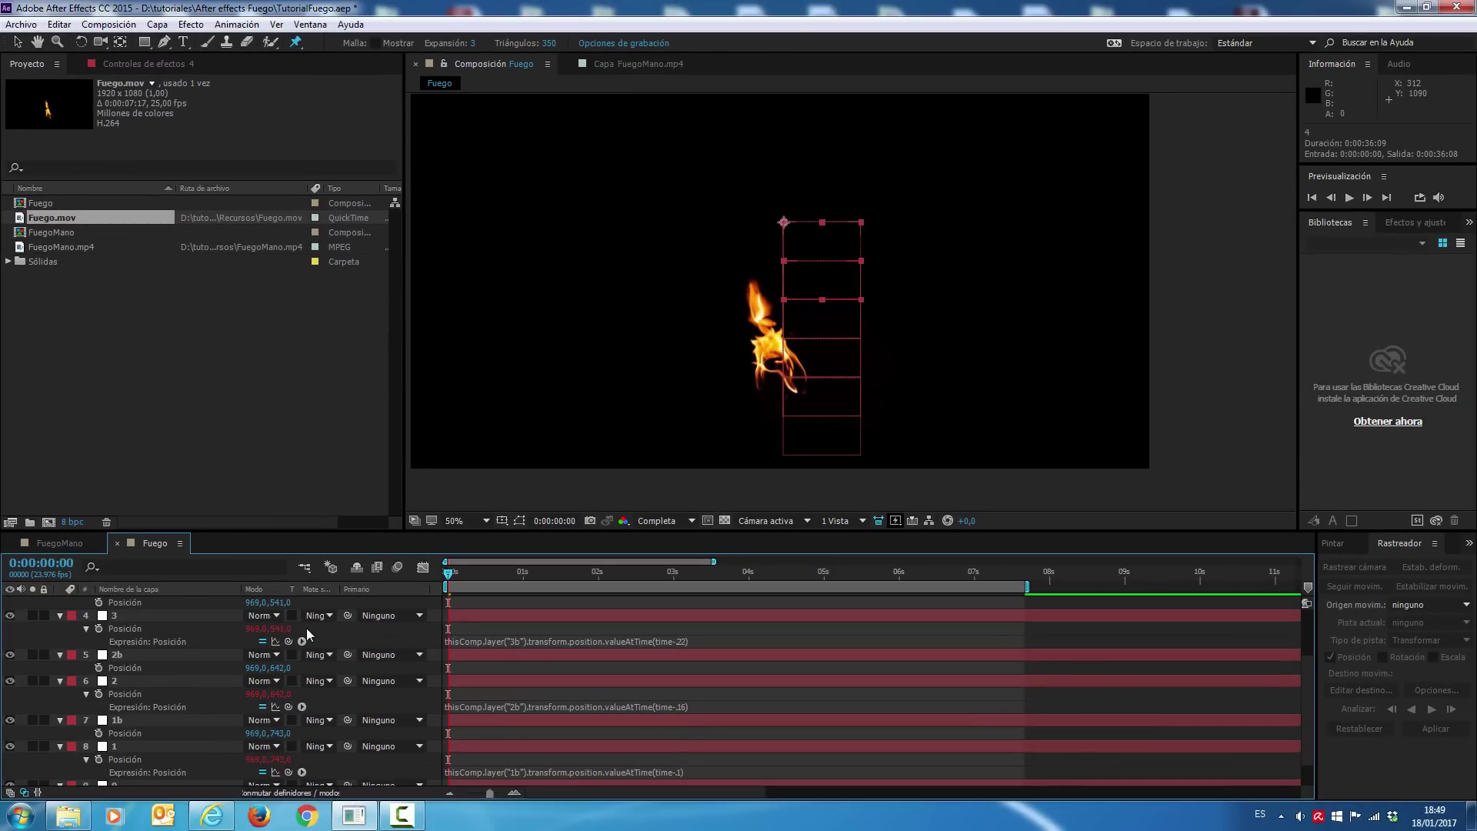
{"action": "scroll", "coordinate": [300, 593], "scroll_direction": "down", "scroll_amount": 2}
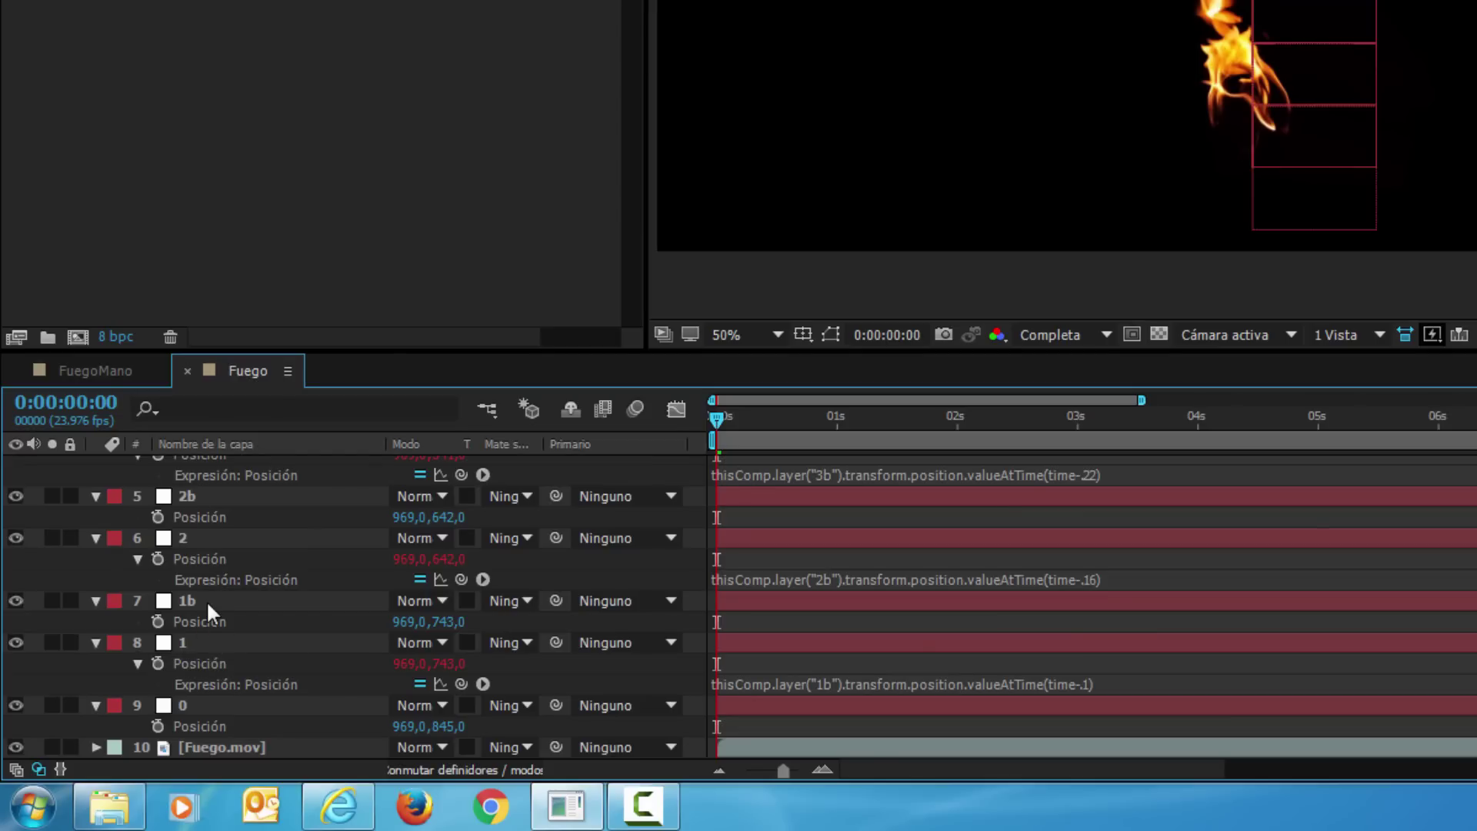
{"action": "left_click", "coordinate": [193, 603]}
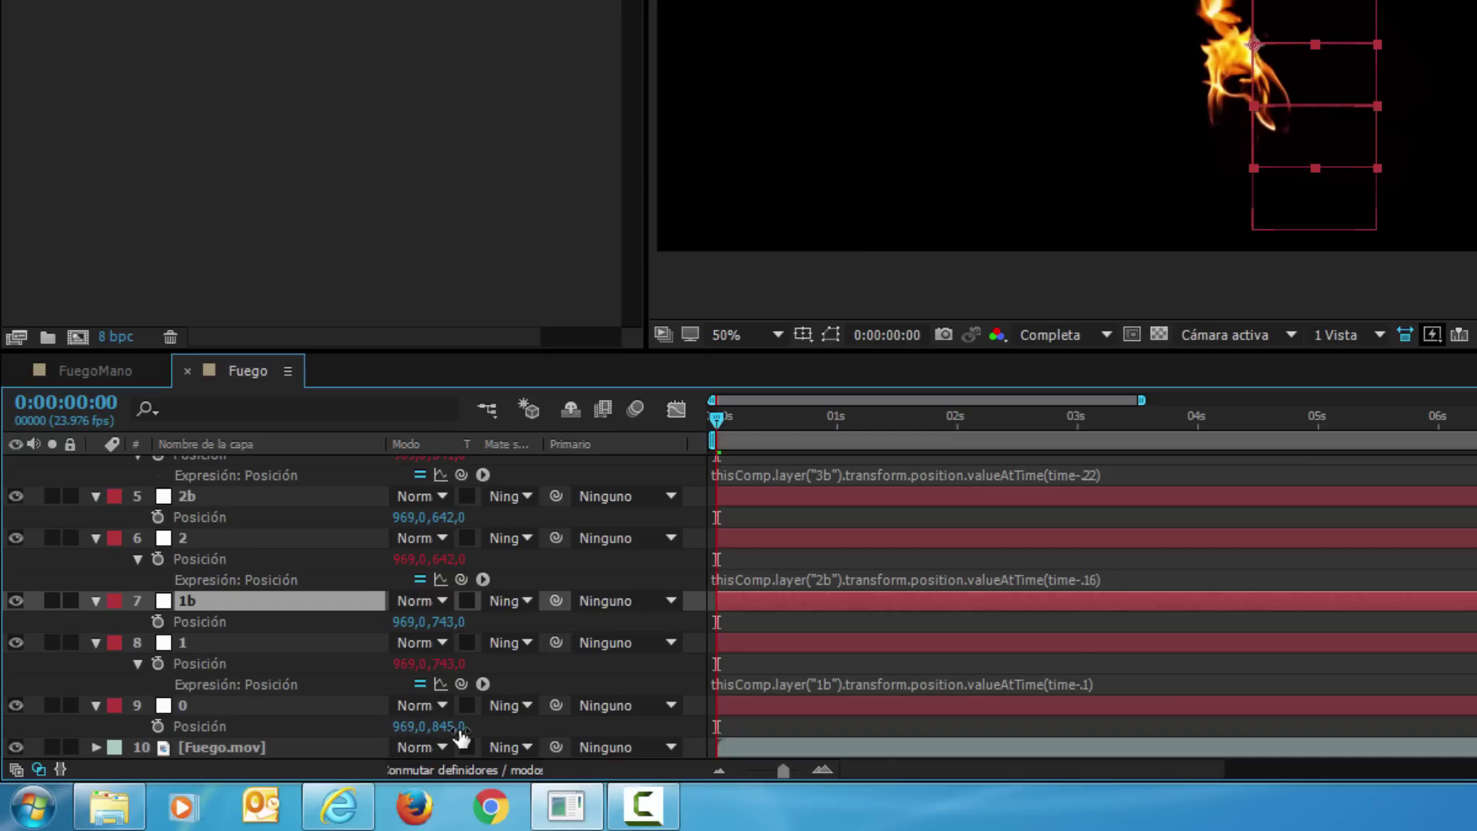
{"action": "left_click_drag", "start_coordinate": [460, 726], "coordinate": [442, 726]}
{"action": "left_click", "coordinate": [1329, 176]}
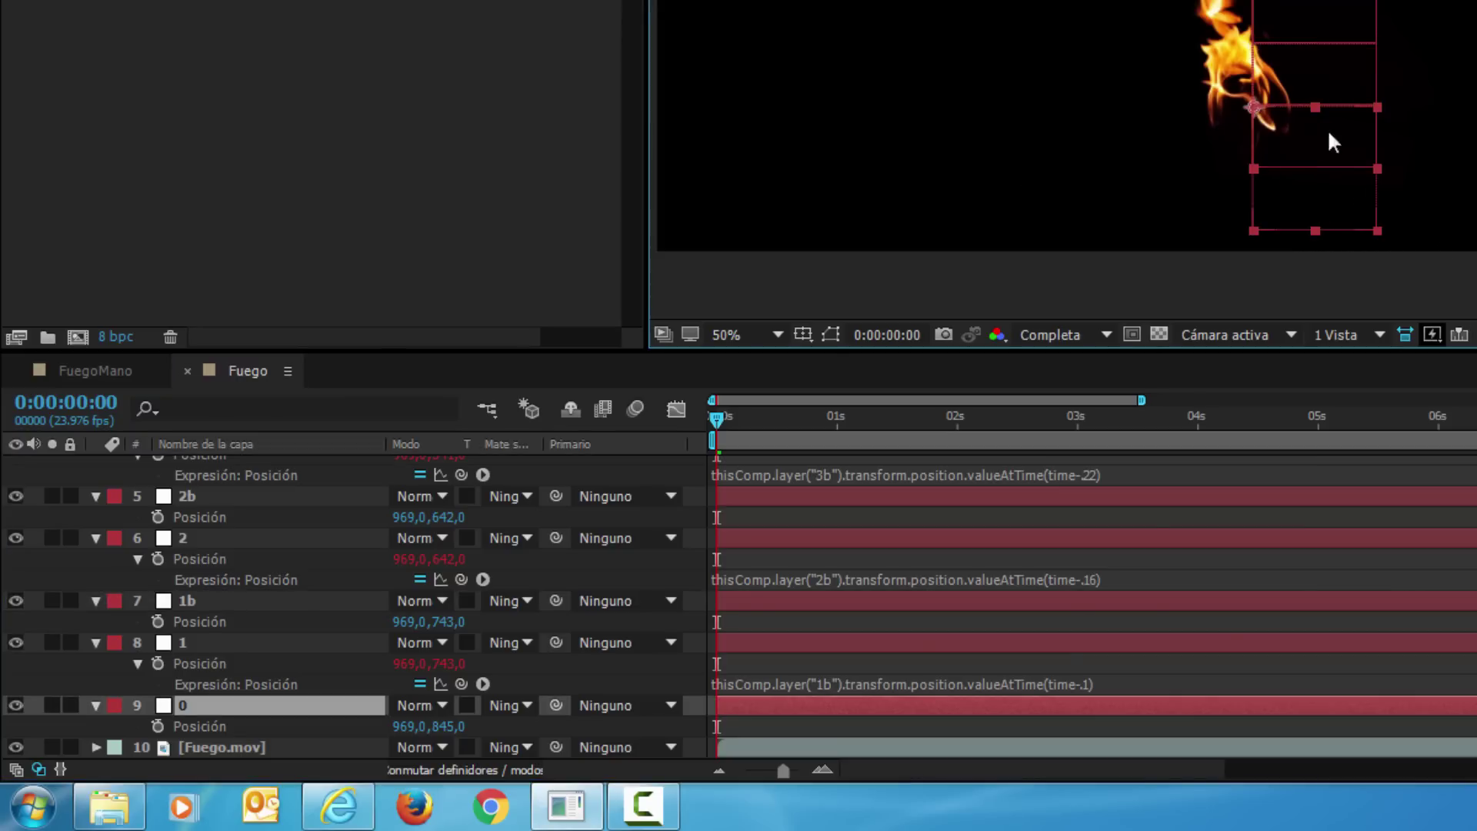
{"action": "left_click_drag", "start_coordinate": [434, 727], "coordinate": [436, 732]}
{"action": "left_click", "coordinate": [196, 598]}
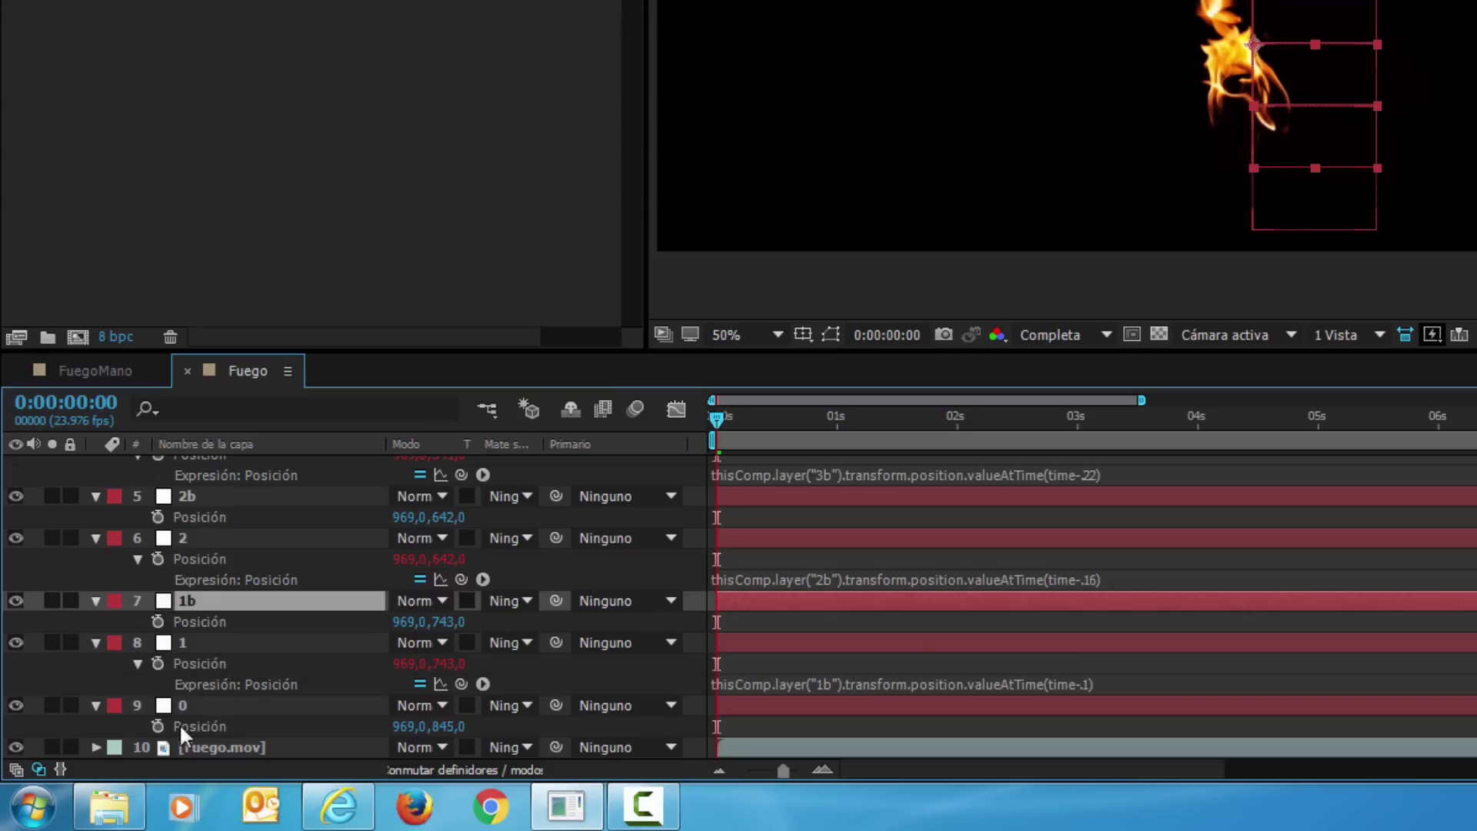
Link layer 1b's Position to layer 0 and layer 2b's Position to 1b
{"action": "left_click", "coordinate": [158, 621], "text": "alt"}
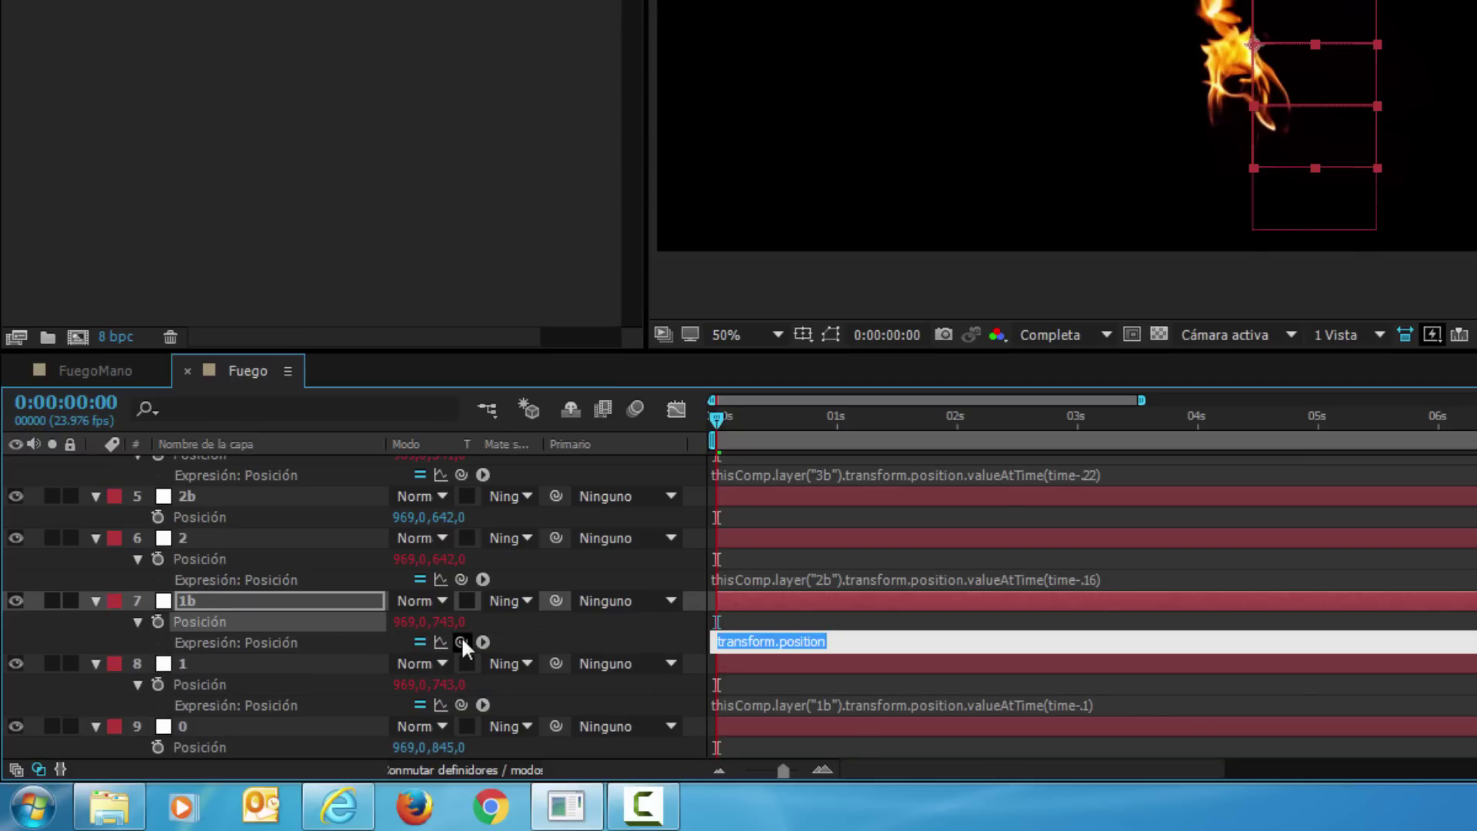
{"action": "left_click_drag", "start_coordinate": [404, 640], "coordinate": [208, 724]}
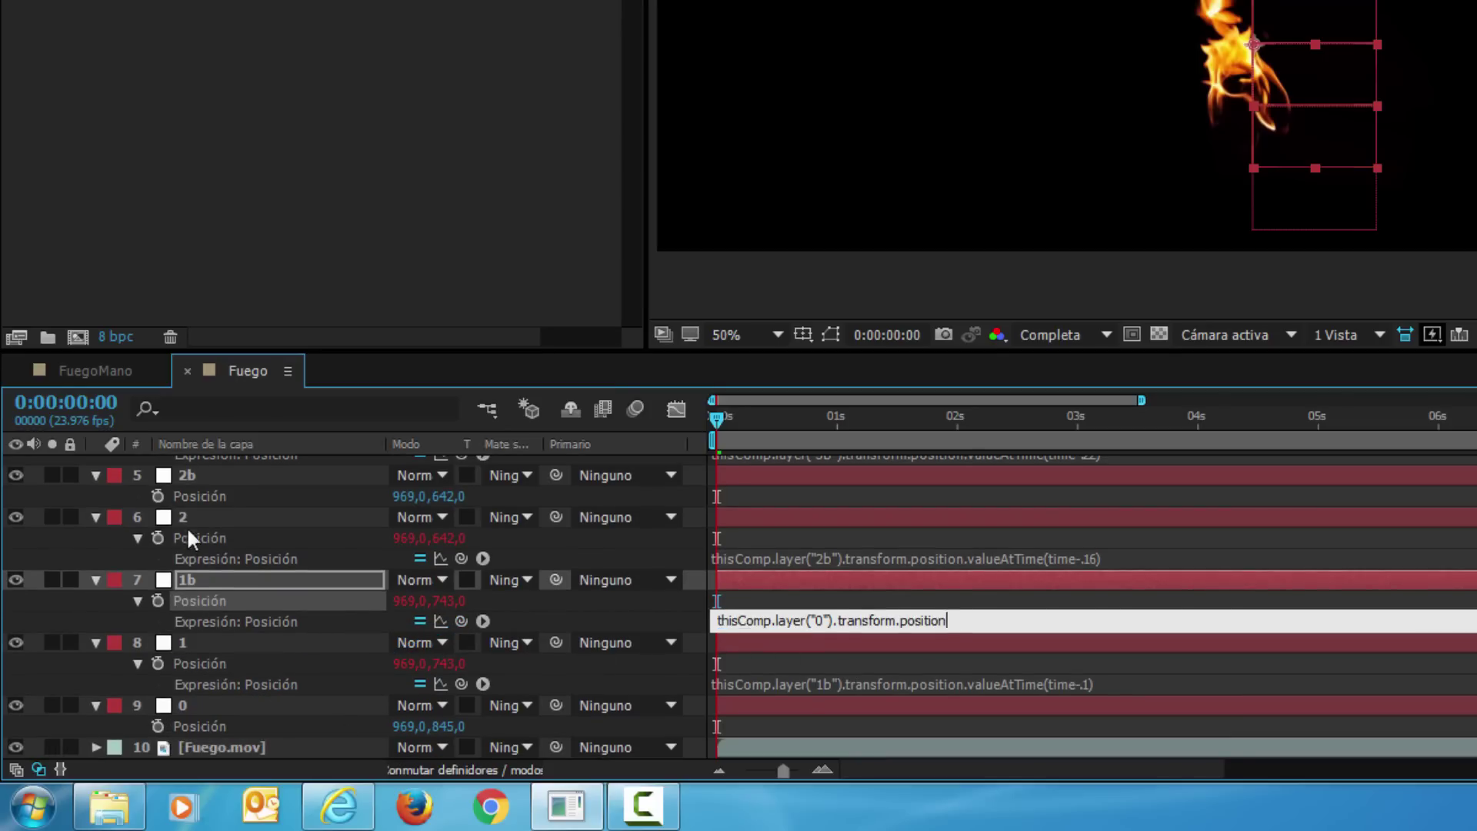
{"action": "left_click", "coordinate": [178, 477]}
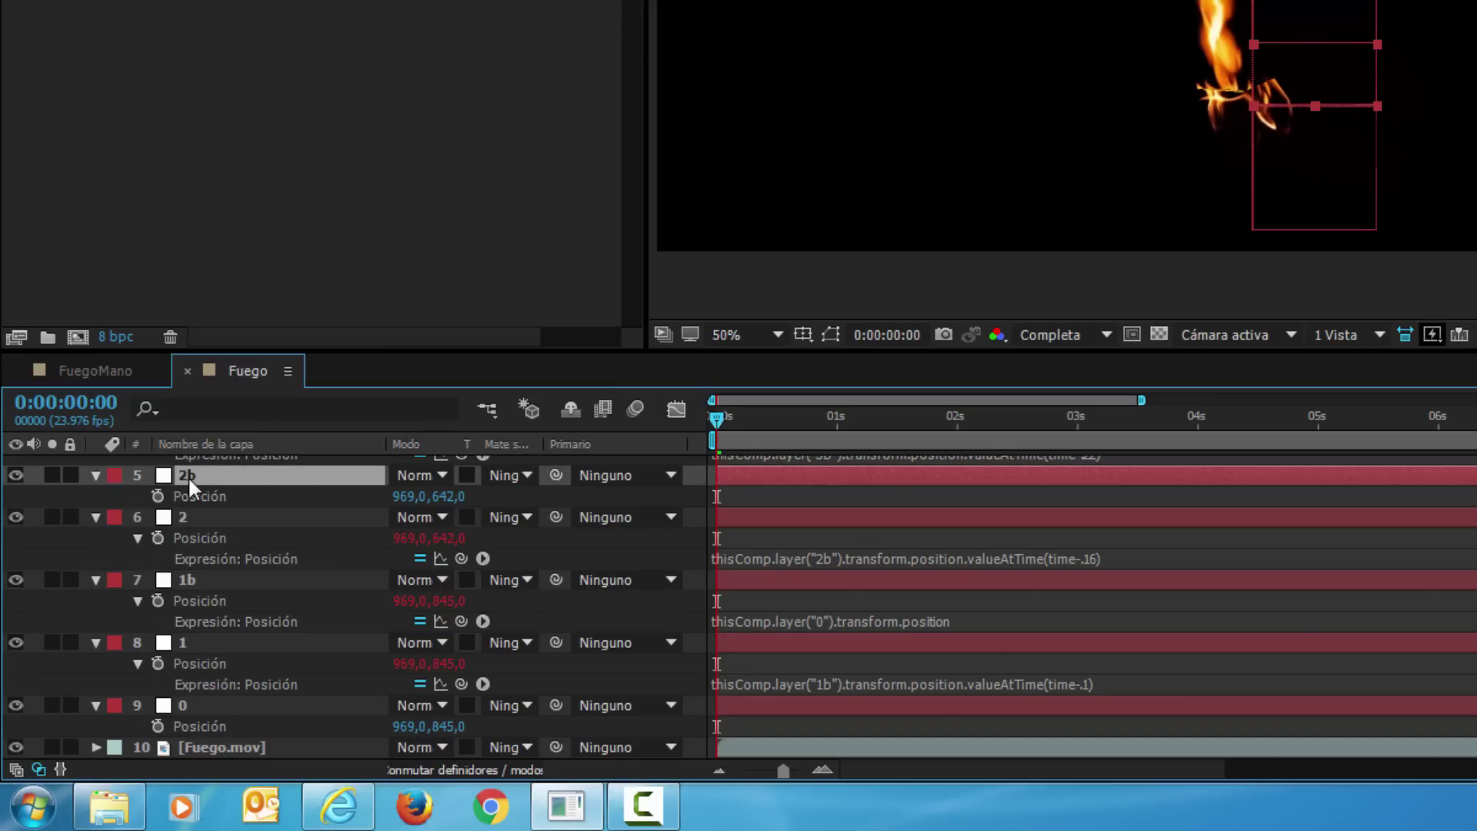
{"action": "left_click", "coordinate": [158, 496], "text": "alt"}
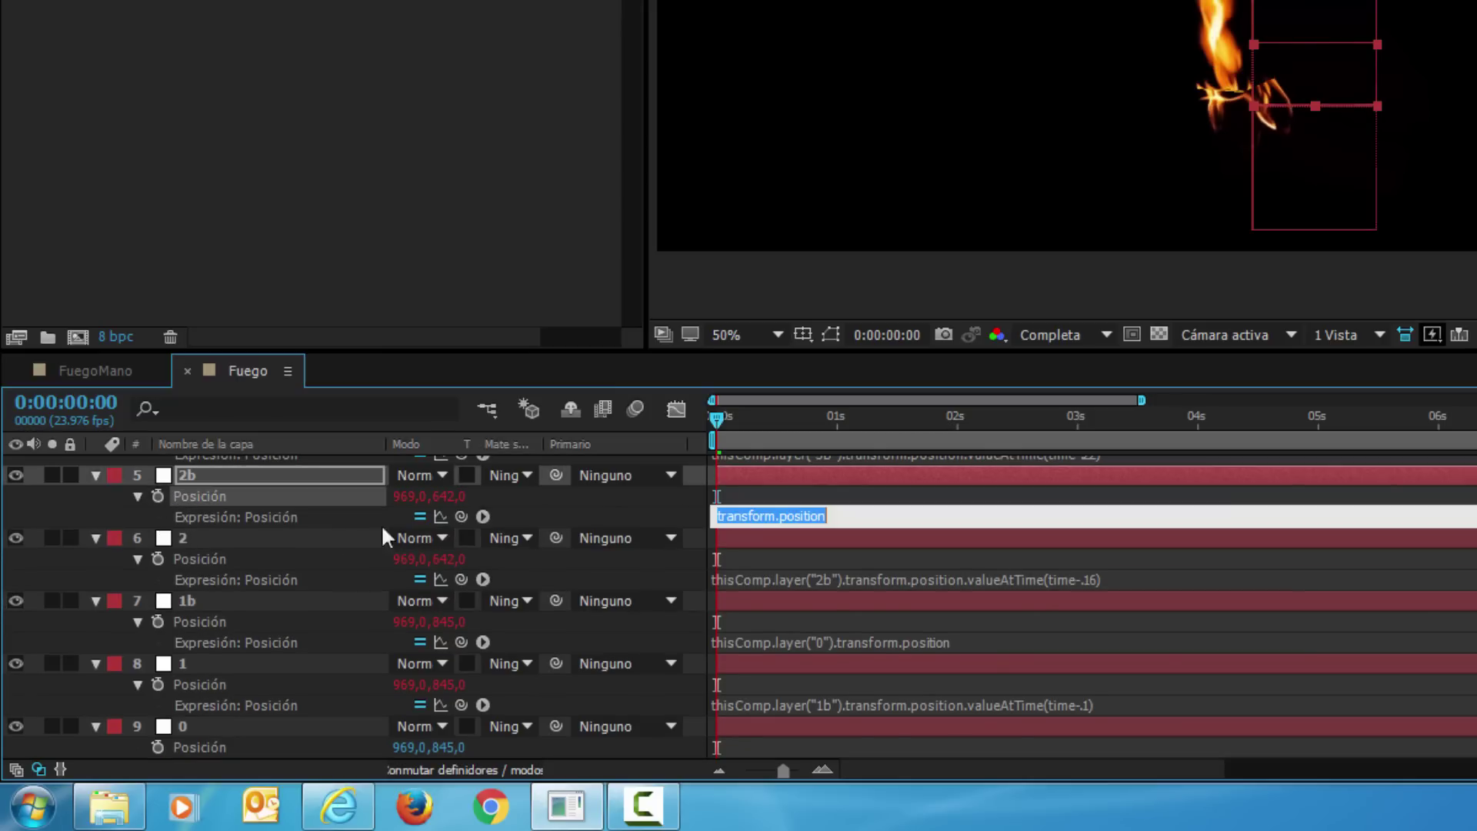
{"action": "left_click_drag", "start_coordinate": [460, 517], "coordinate": [210, 621]}
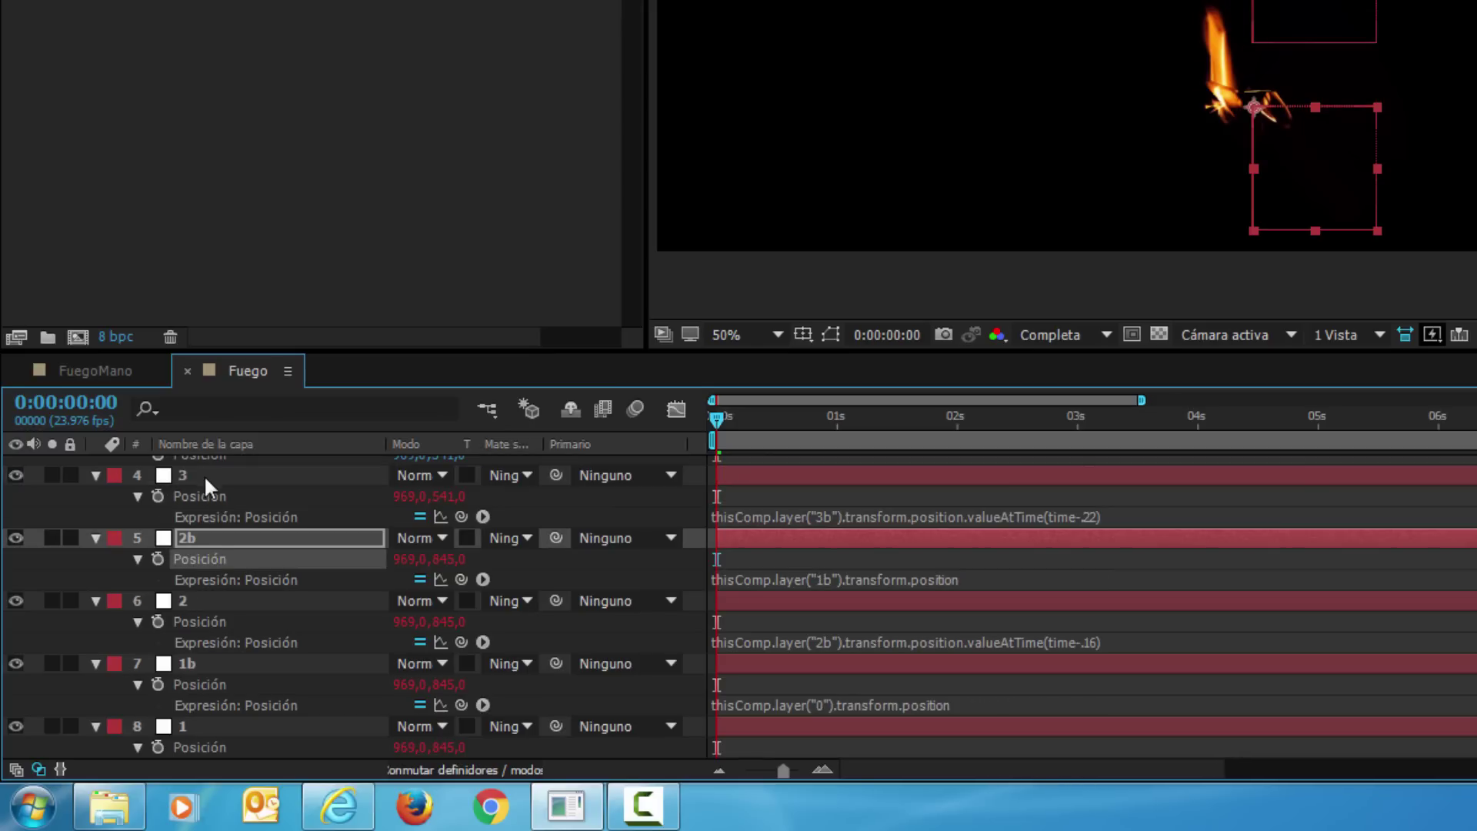
Link layer 3b's Position to 2b and layer 4b's Position to 3b
{"action": "left_click", "coordinate": [204, 473]}
{"action": "scroll", "coordinate": [215, 500], "scroll_direction": "up", "scroll_amount": 1}
{"action": "left_click", "coordinate": [200, 496]}
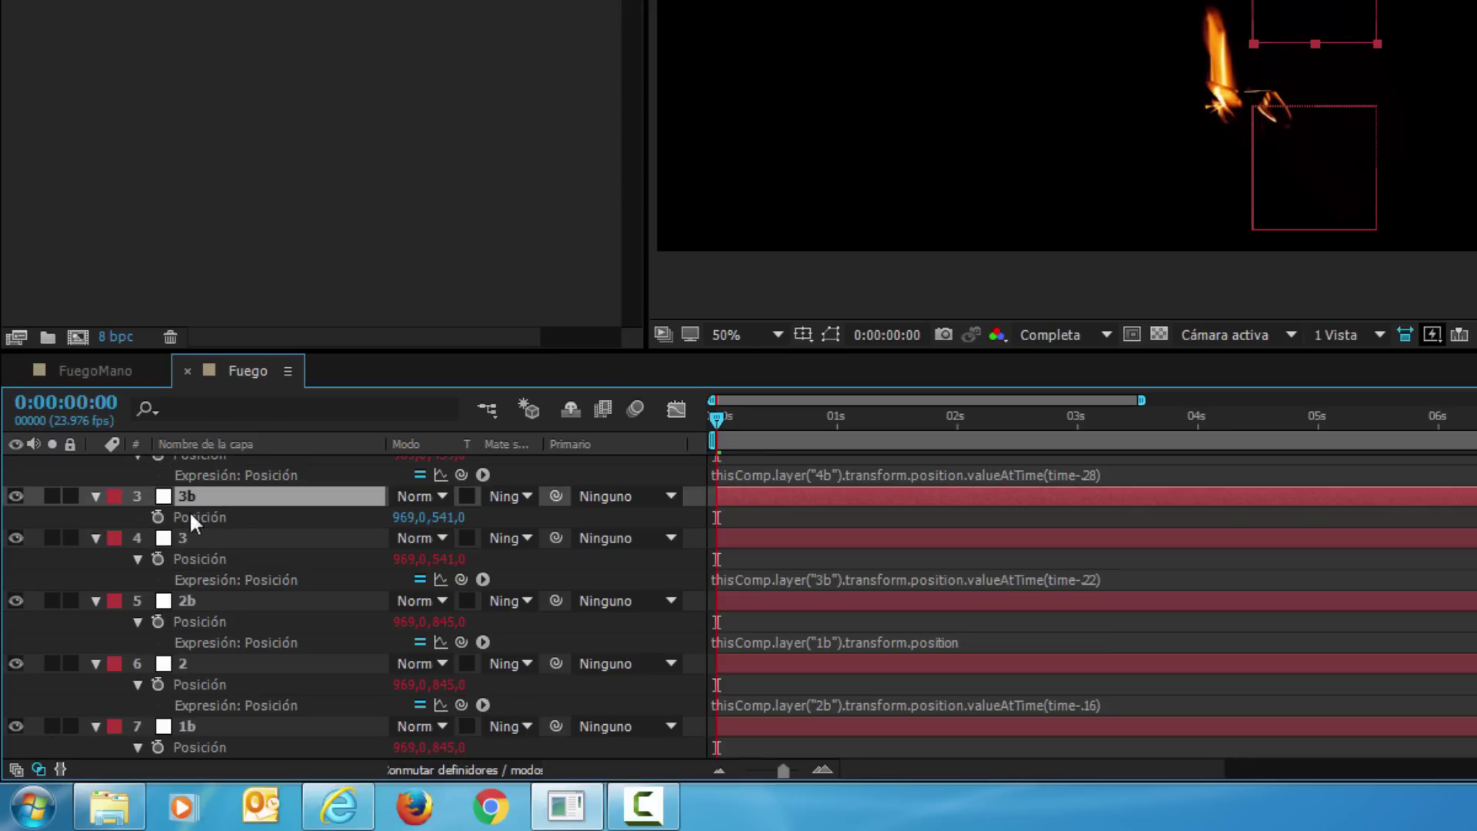
{"action": "left_click", "coordinate": [157, 517], "text": "alt"}
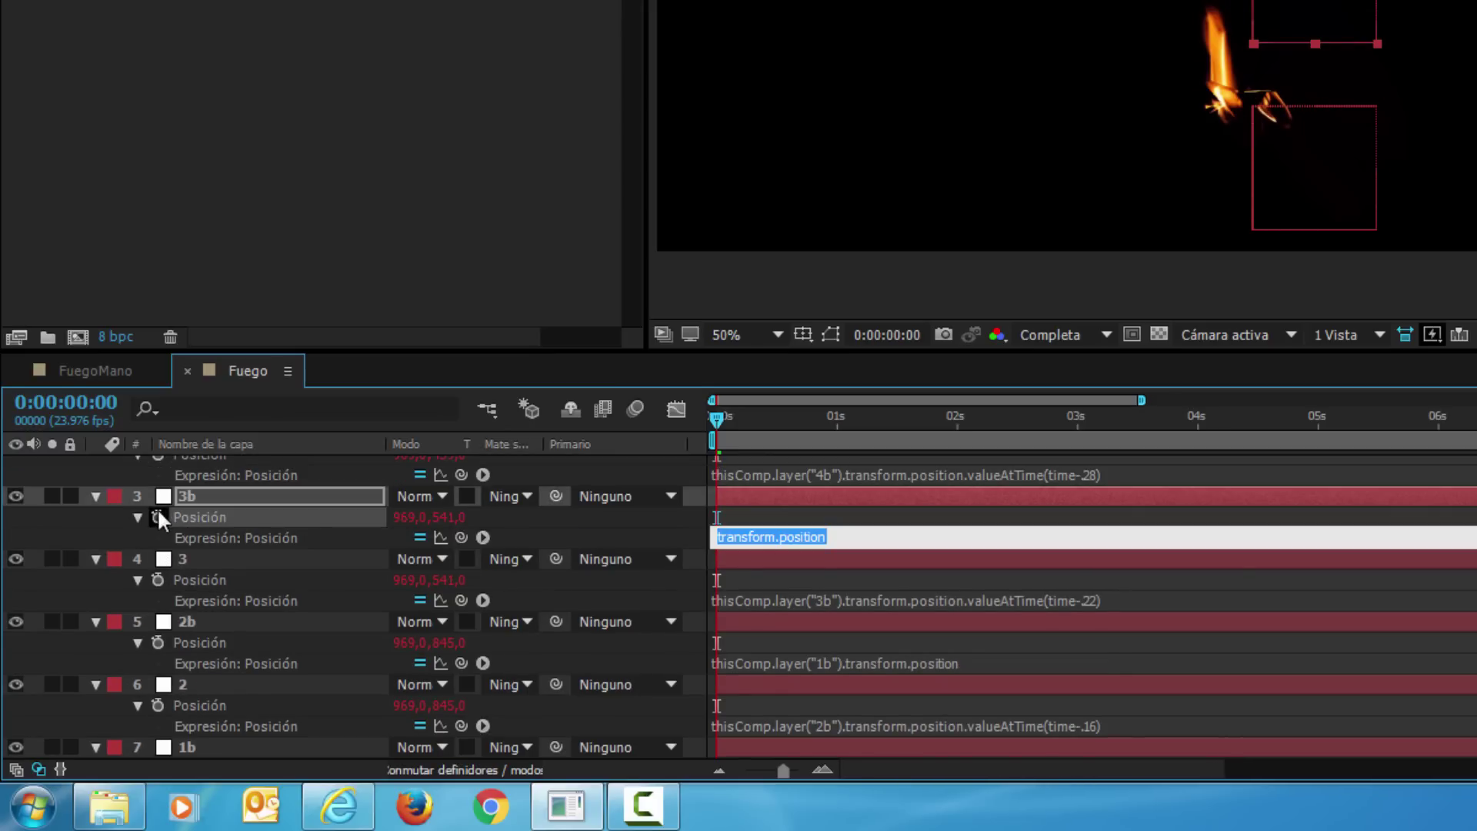
{"action": "mouse_move", "coordinate": [461, 537]}
{"action": "left_mouse_down"}
{"action": "mouse_move", "coordinate": [202, 654]}
{"action": "mouse_move", "coordinate": [190, 644]}
{"action": "left_mouse_up"}
{"action": "scroll", "coordinate": [199, 645], "scroll_direction": "up", "scroll_amount": 1}
{"action": "scroll", "coordinate": [212, 531], "scroll_direction": "up", "scroll_amount": 1}
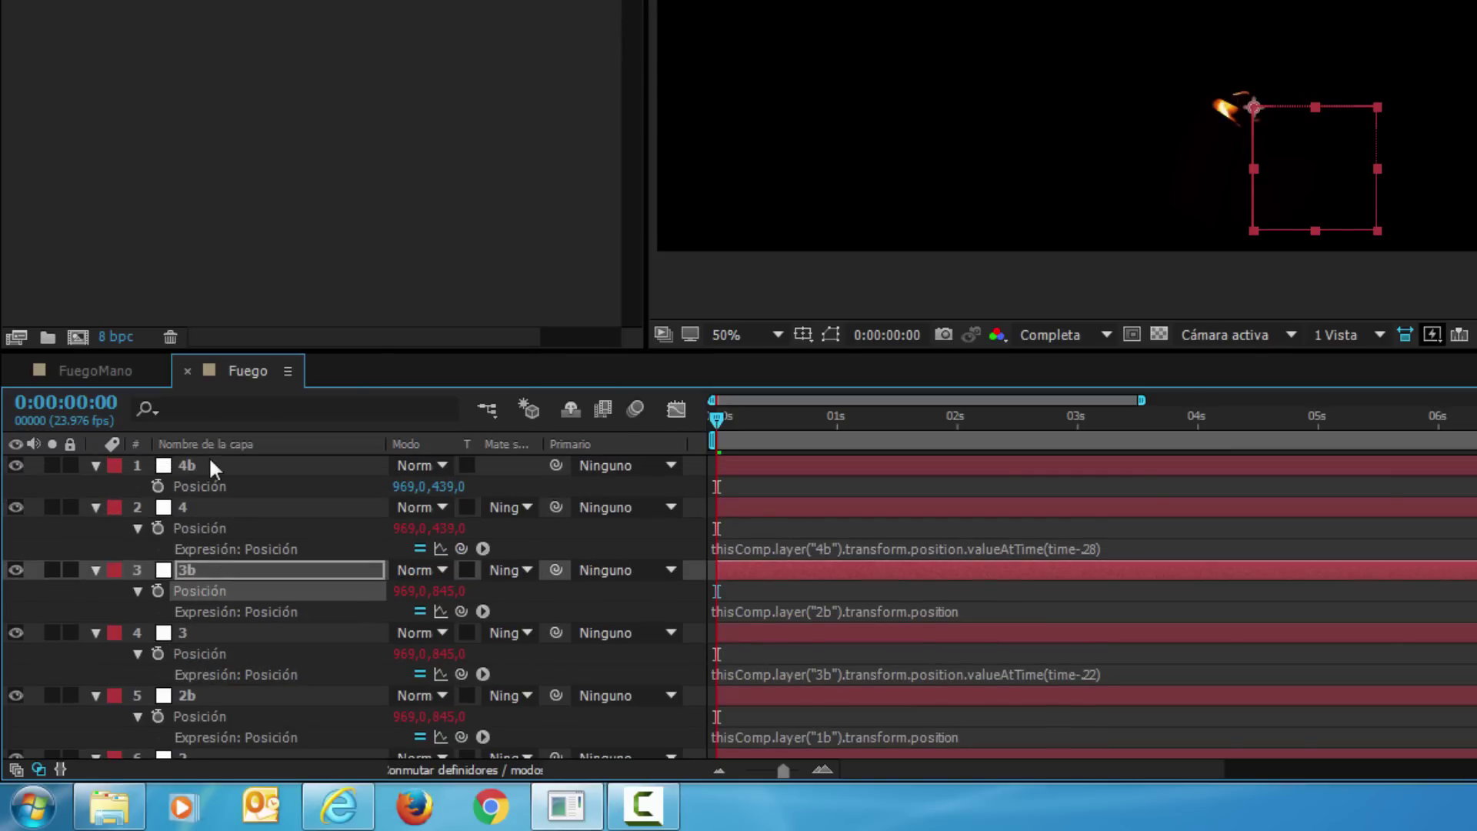
{"action": "left_click", "coordinate": [202, 464]}
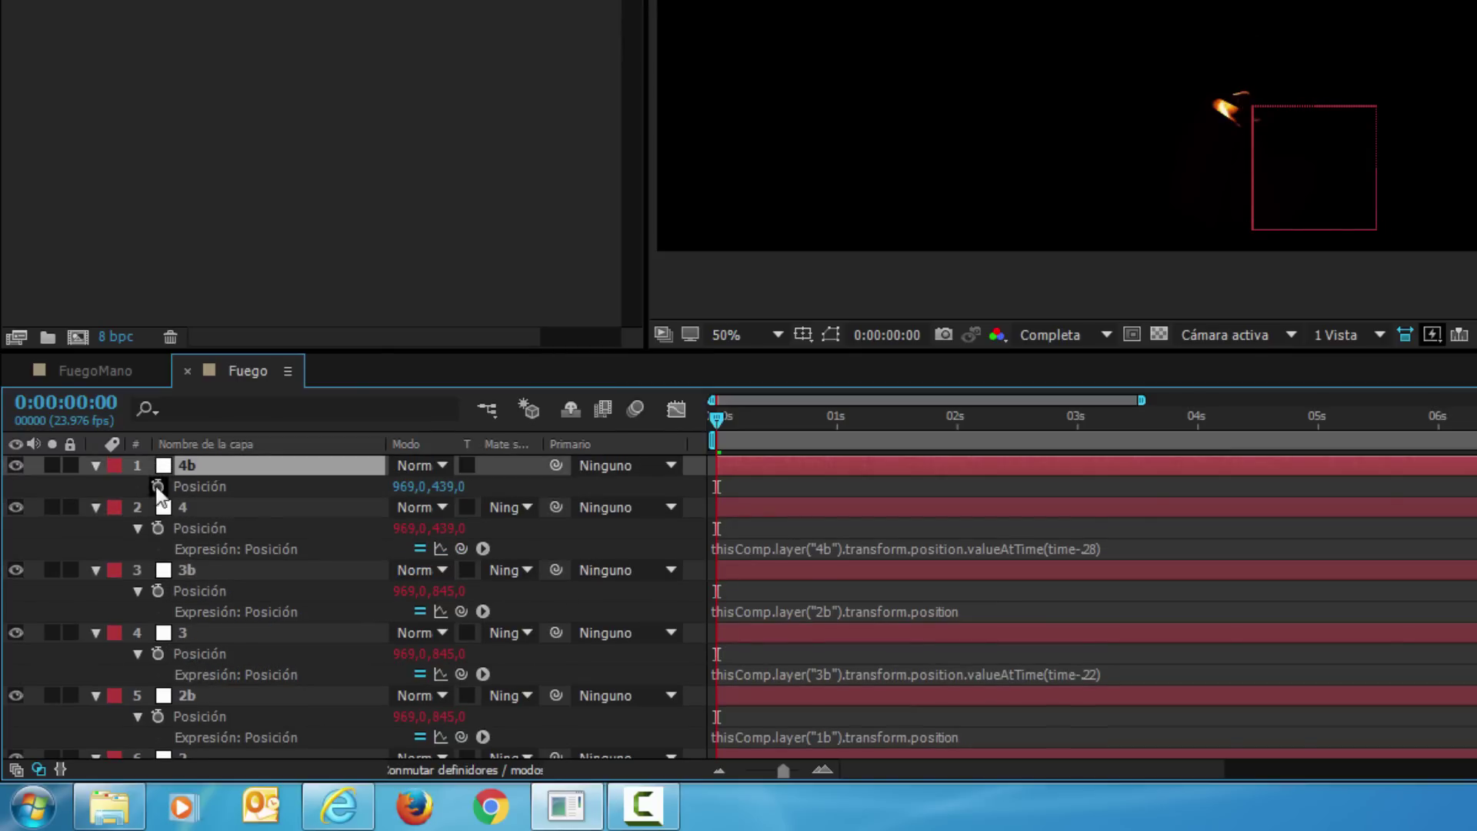
{"action": "left_click", "coordinate": [156, 486], "text": "alt"}
{"action": "mouse_move", "coordinate": [460, 505]}
{"action": "left_mouse_down"}
{"action": "mouse_move", "coordinate": [177, 592]}
{"action": "mouse_move", "coordinate": [187, 612]}
{"action": "left_mouse_up"}
{"action": "left_click", "coordinate": [211, 467]}
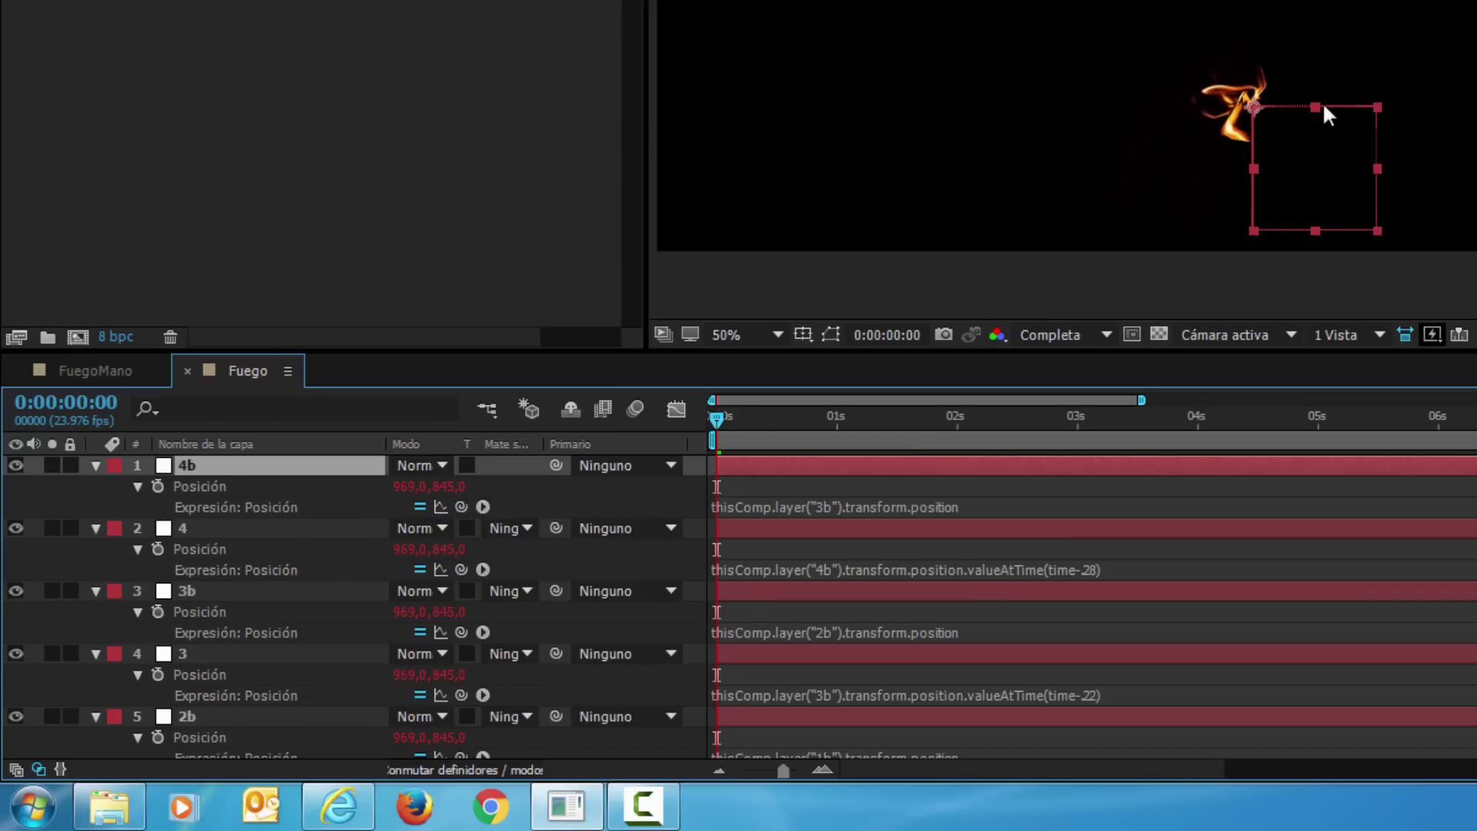
{"action": "scroll", "coordinate": [1311, 128], "scroll_direction": "down", "scroll_amount": 6}
{"action": "scroll", "coordinate": [1285, 218], "scroll_direction": "up", "scroll_amount": 6}
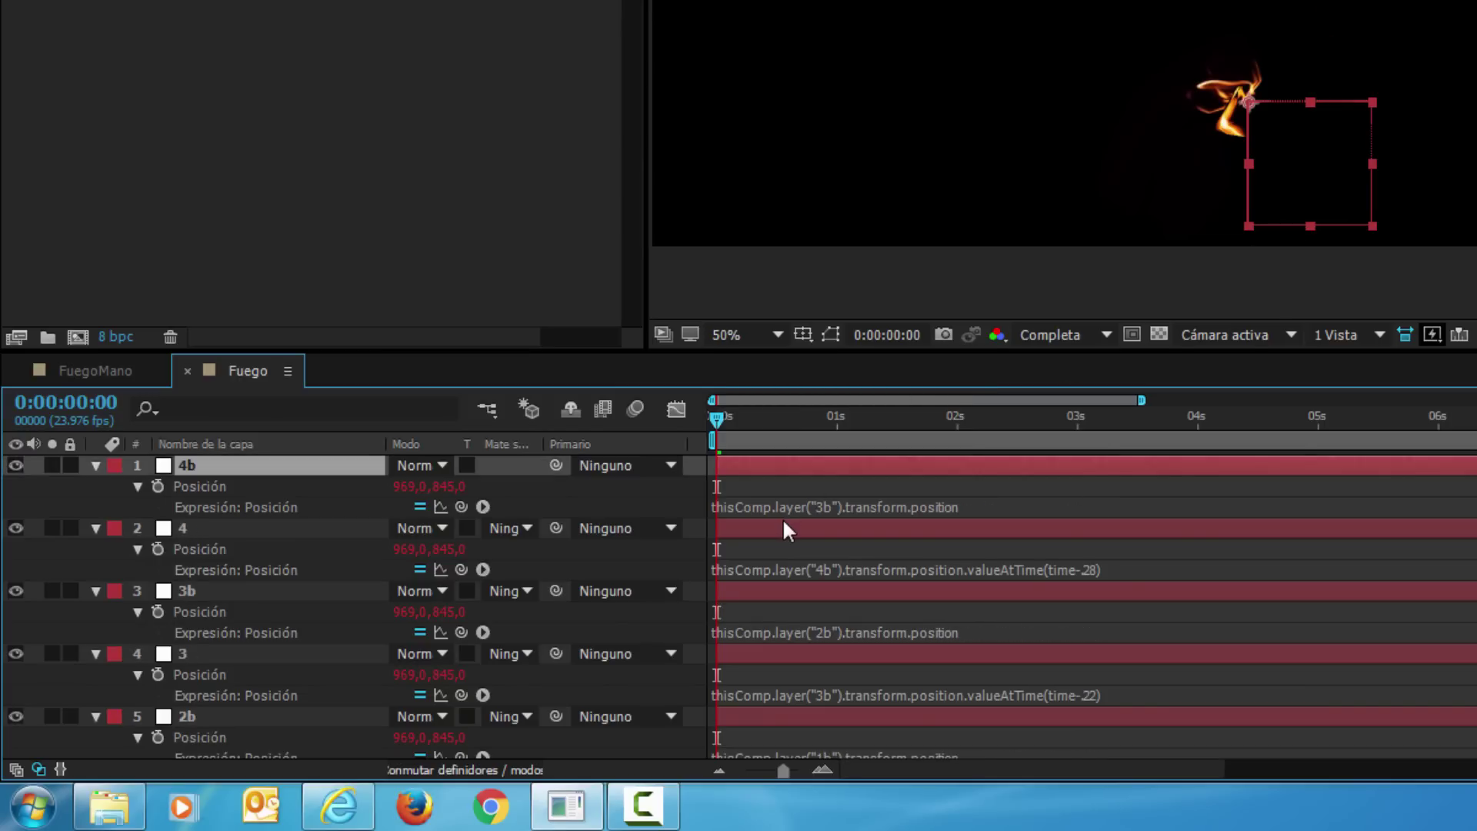
{"action": "scroll", "coordinate": [789, 531], "scroll_direction": "down", "scroll_amount": 5}
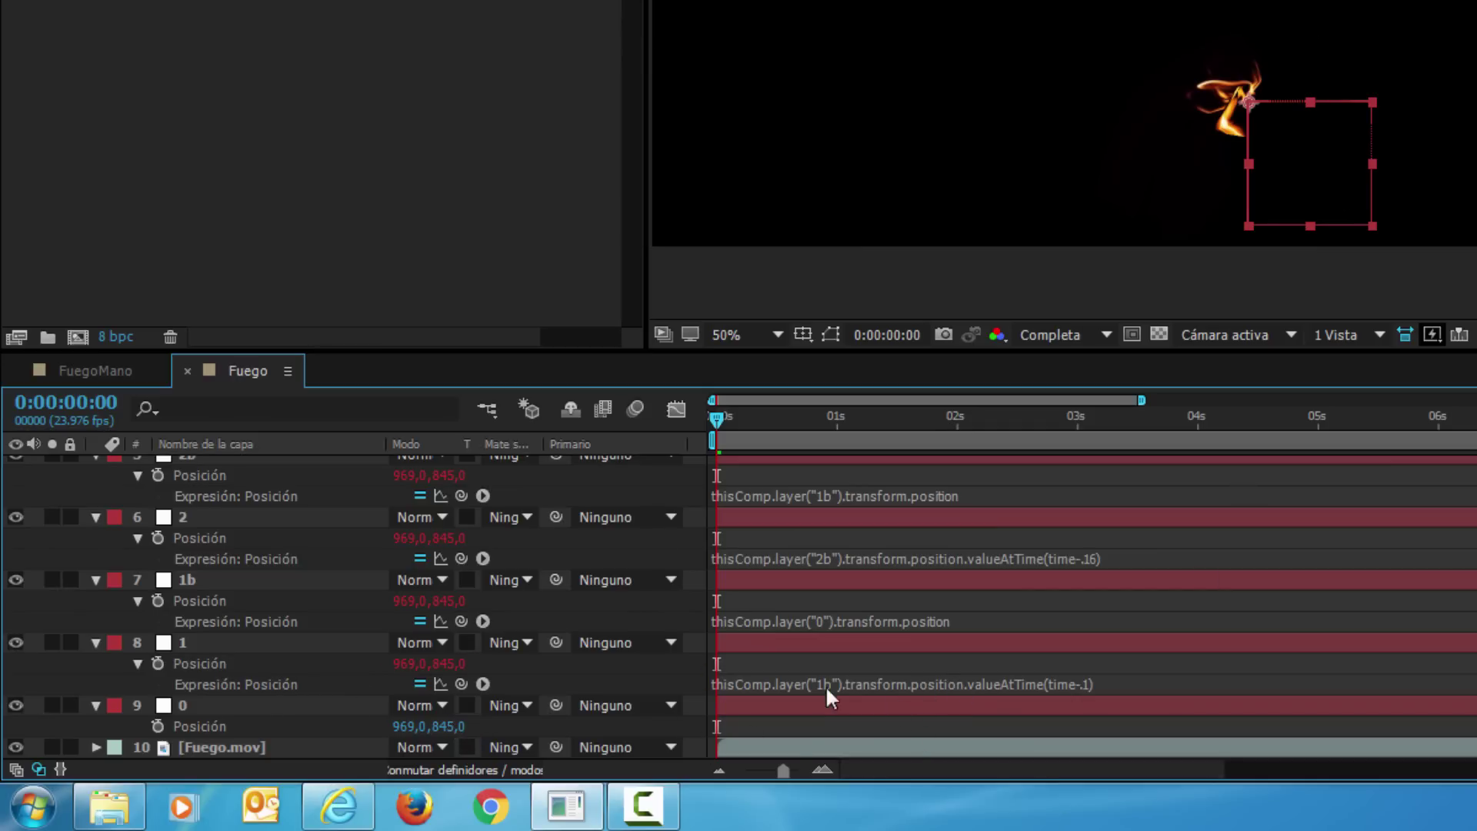
Add a [0,102] offset to layer 1b's Position expression
{"action": "left_click", "coordinate": [990, 620]}
{"action": "type", "text": "-"}
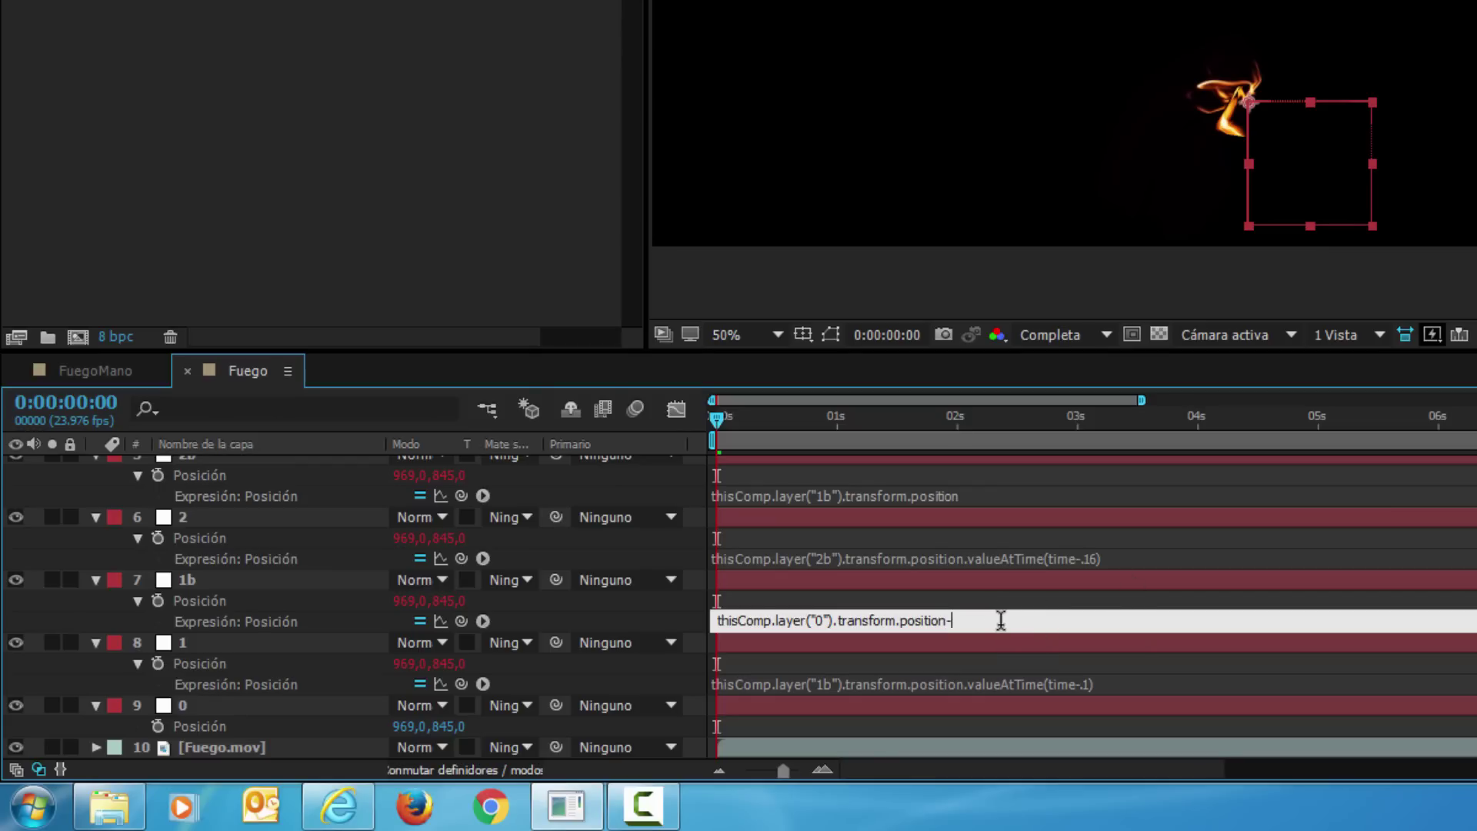
{"action": "type", "text": "["}
{"action": "type", "text": "0"}
{"action": "type", "text": ",102"}
{"action": "type", "text": "]"}
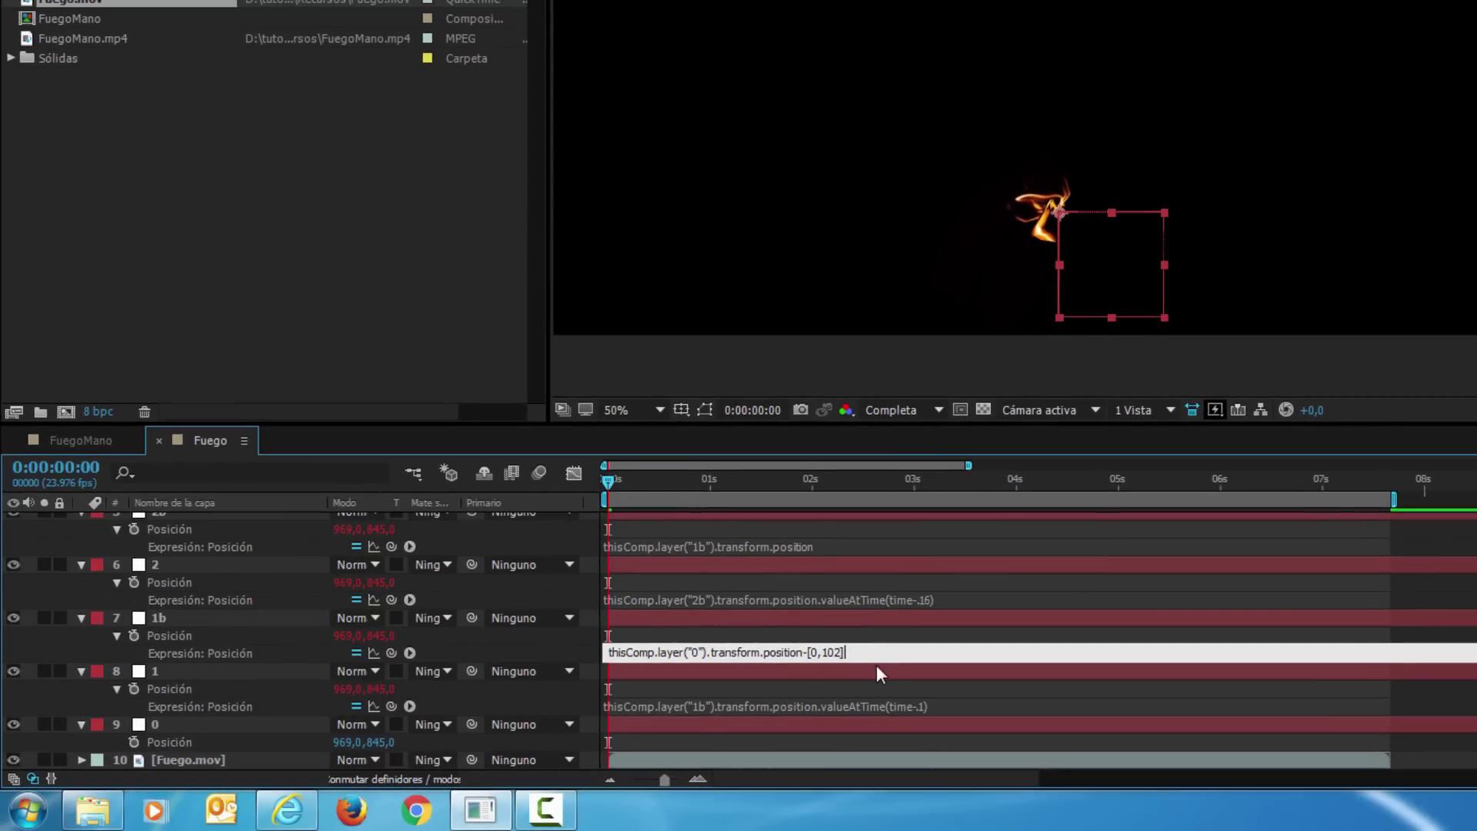
{"action": "left_click", "coordinate": [871, 676]}
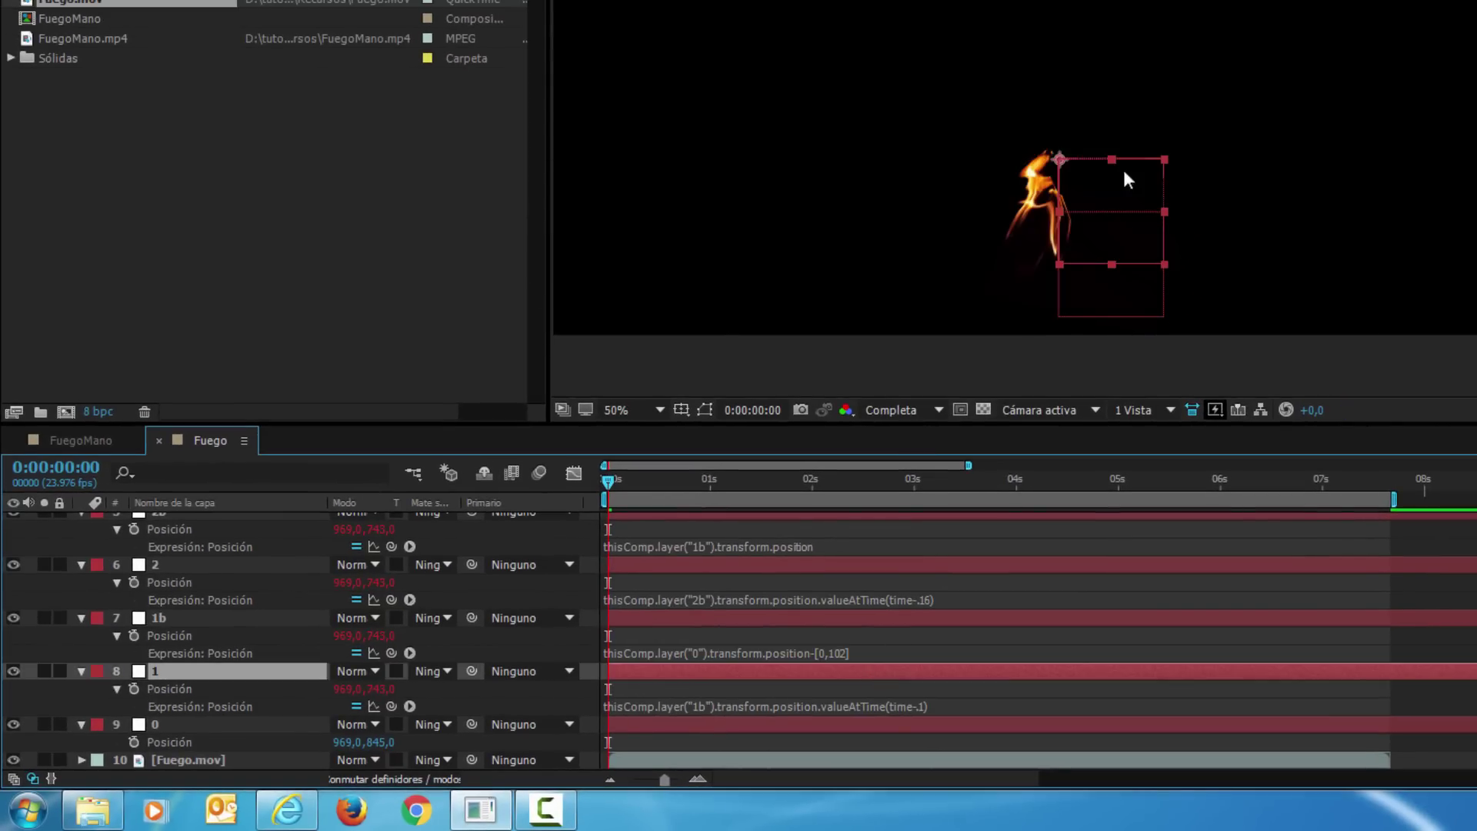
Append -[0,102] to layer 2b's Position expression
{"action": "left_click", "coordinate": [160, 566]}
{"action": "scroll", "coordinate": [178, 577], "scroll_direction": "up", "scroll_amount": 1}
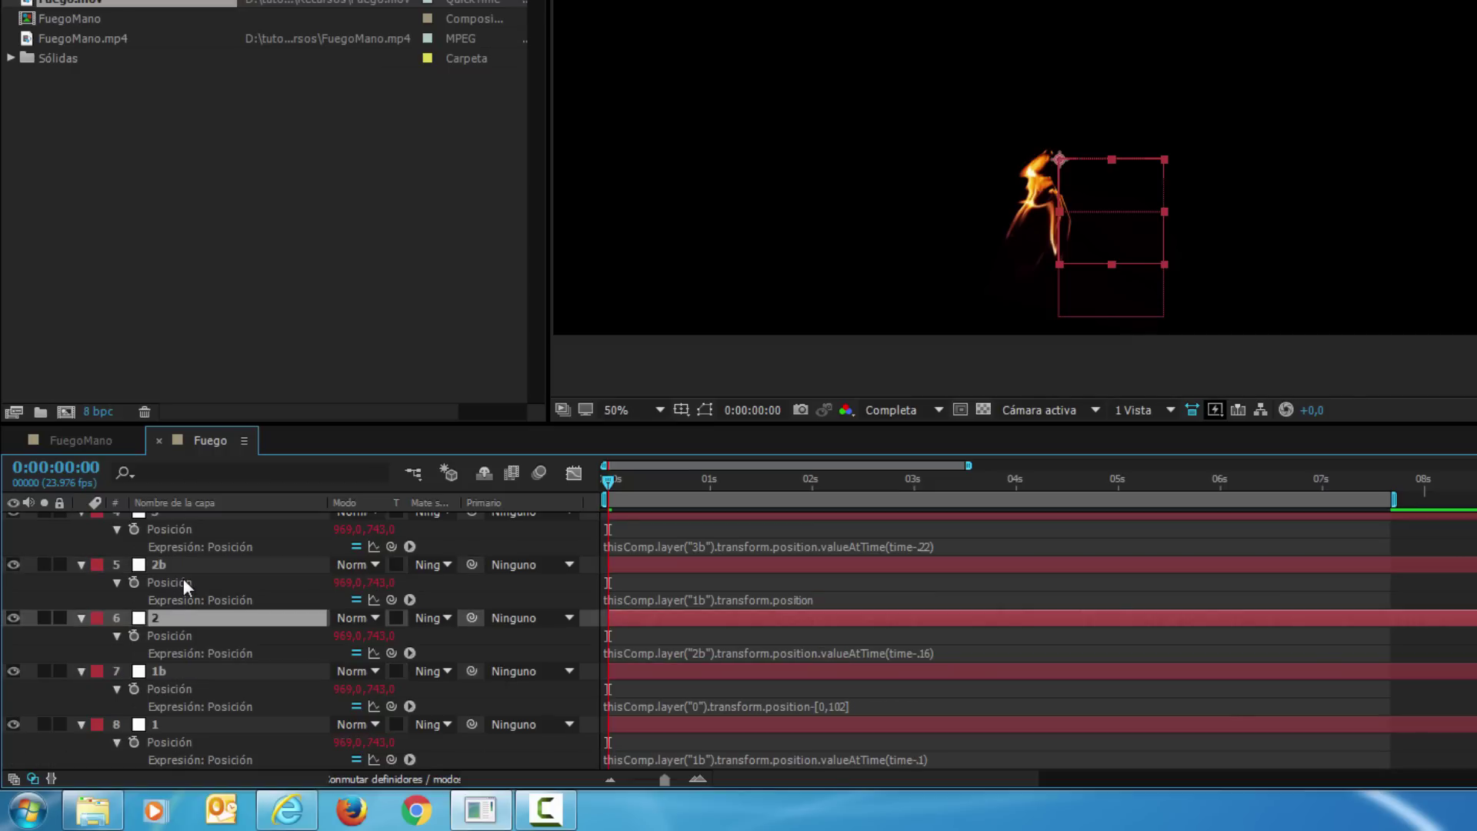
{"action": "left_click", "coordinate": [190, 559]}
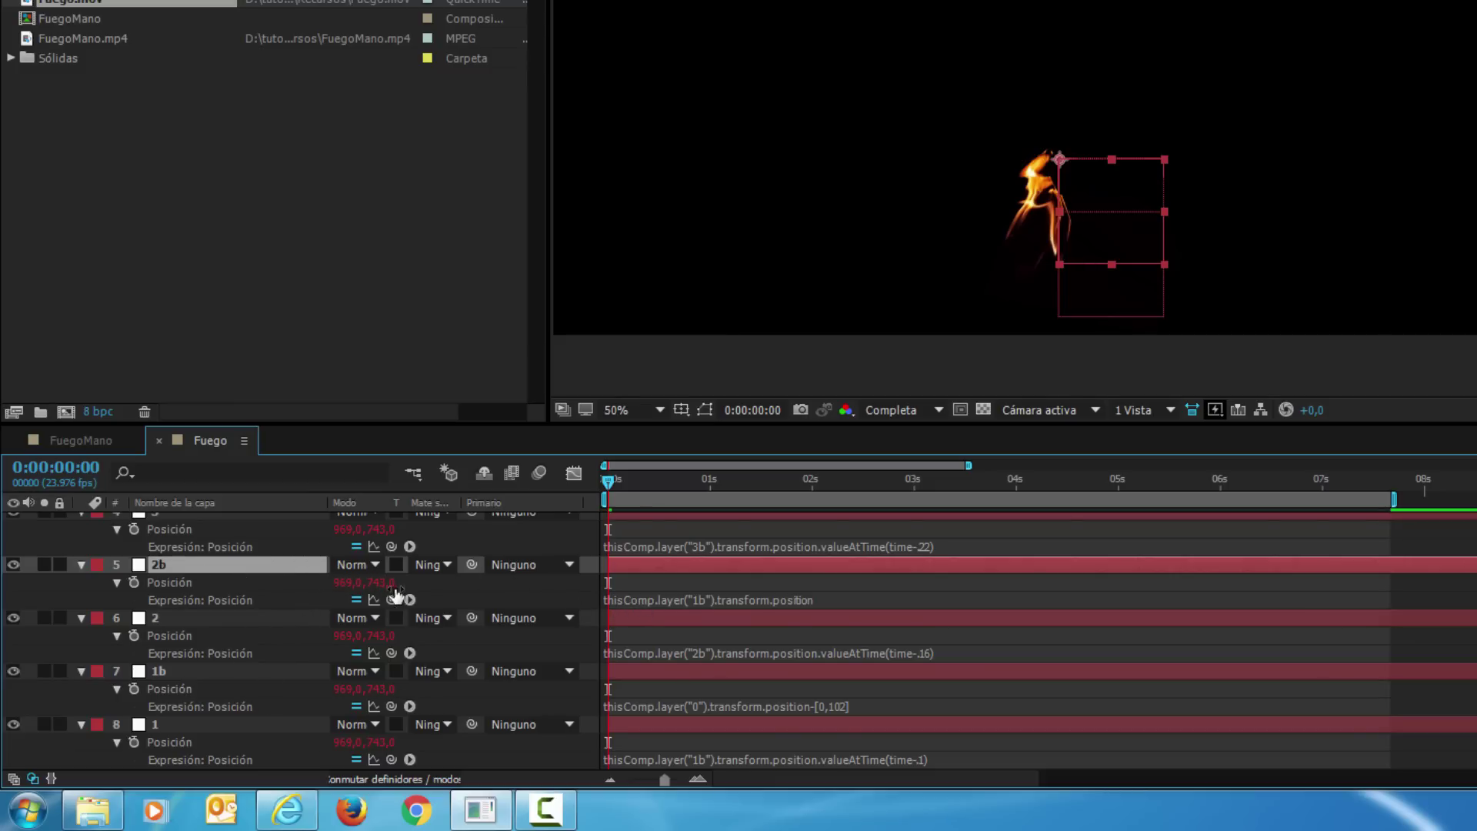
{"action": "left_click", "coordinate": [751, 598]}
{"action": "left_click", "coordinate": [827, 599]}
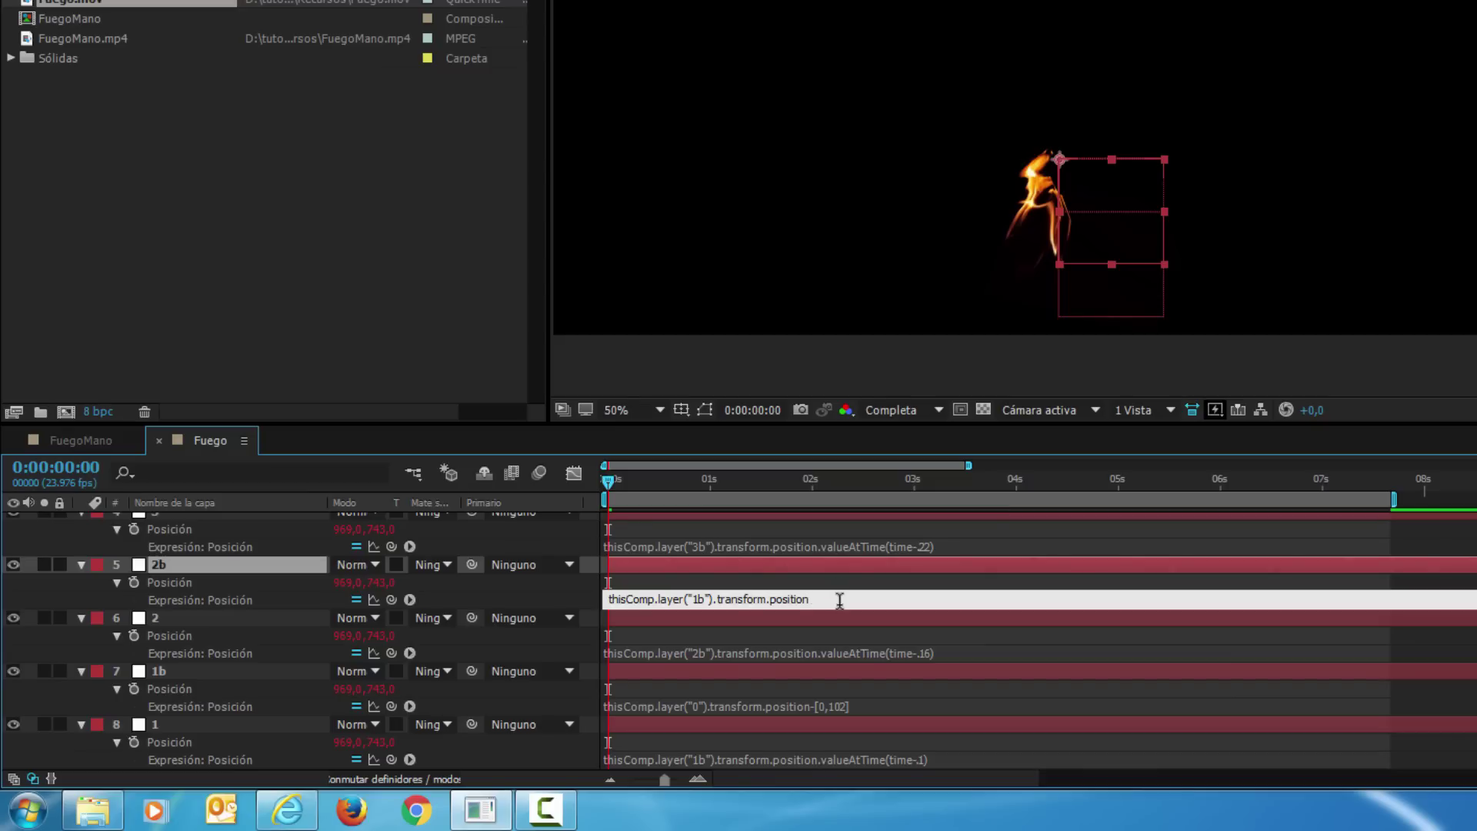
{"action": "left_click", "coordinate": [828, 703]}
{"action": "left_click", "coordinate": [809, 706]}
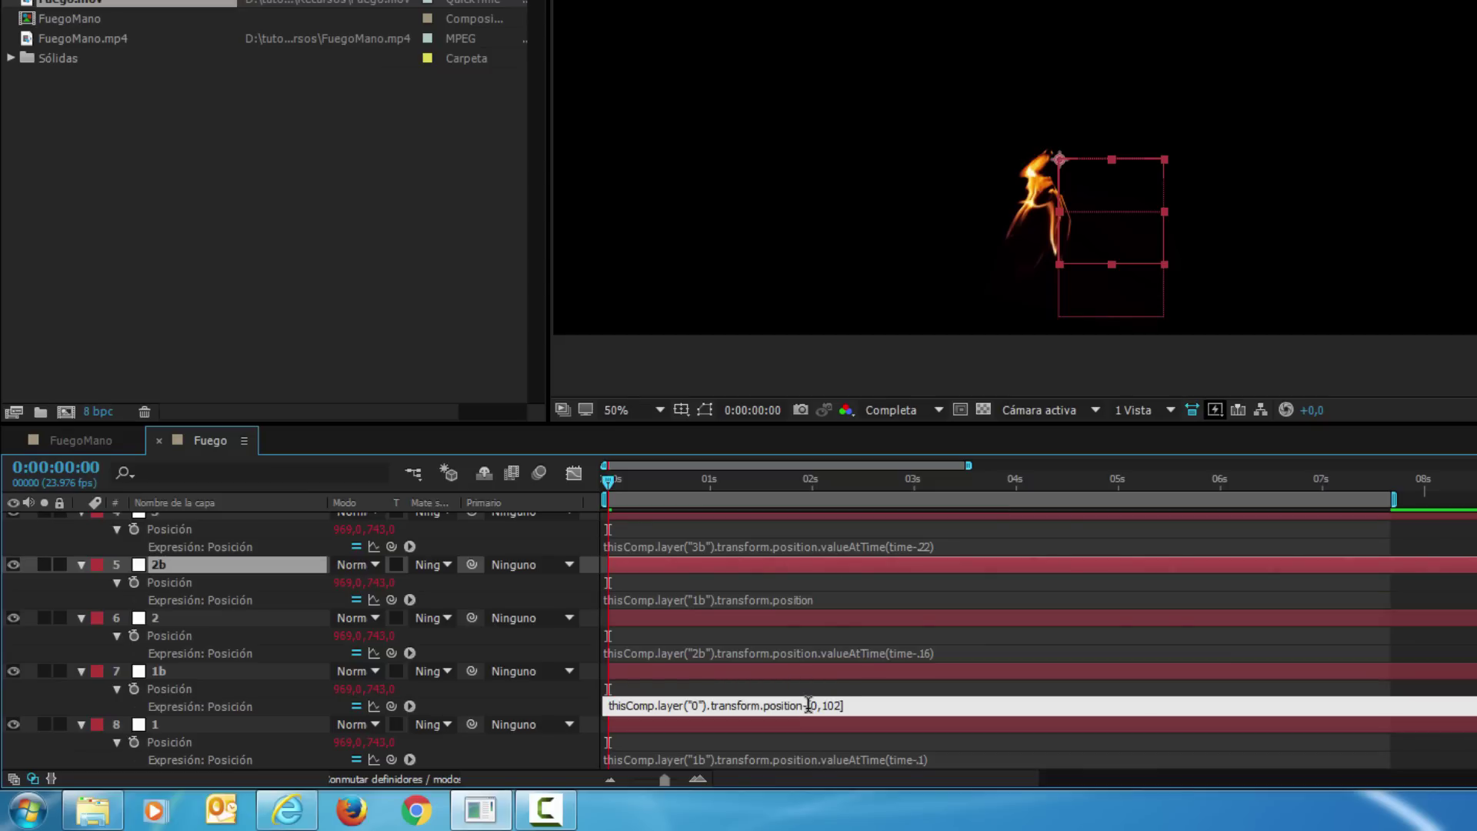
{"action": "left_click_drag", "start_coordinate": [802, 705], "coordinate": [845, 706]}
{"action": "left_click", "coordinate": [838, 608]}
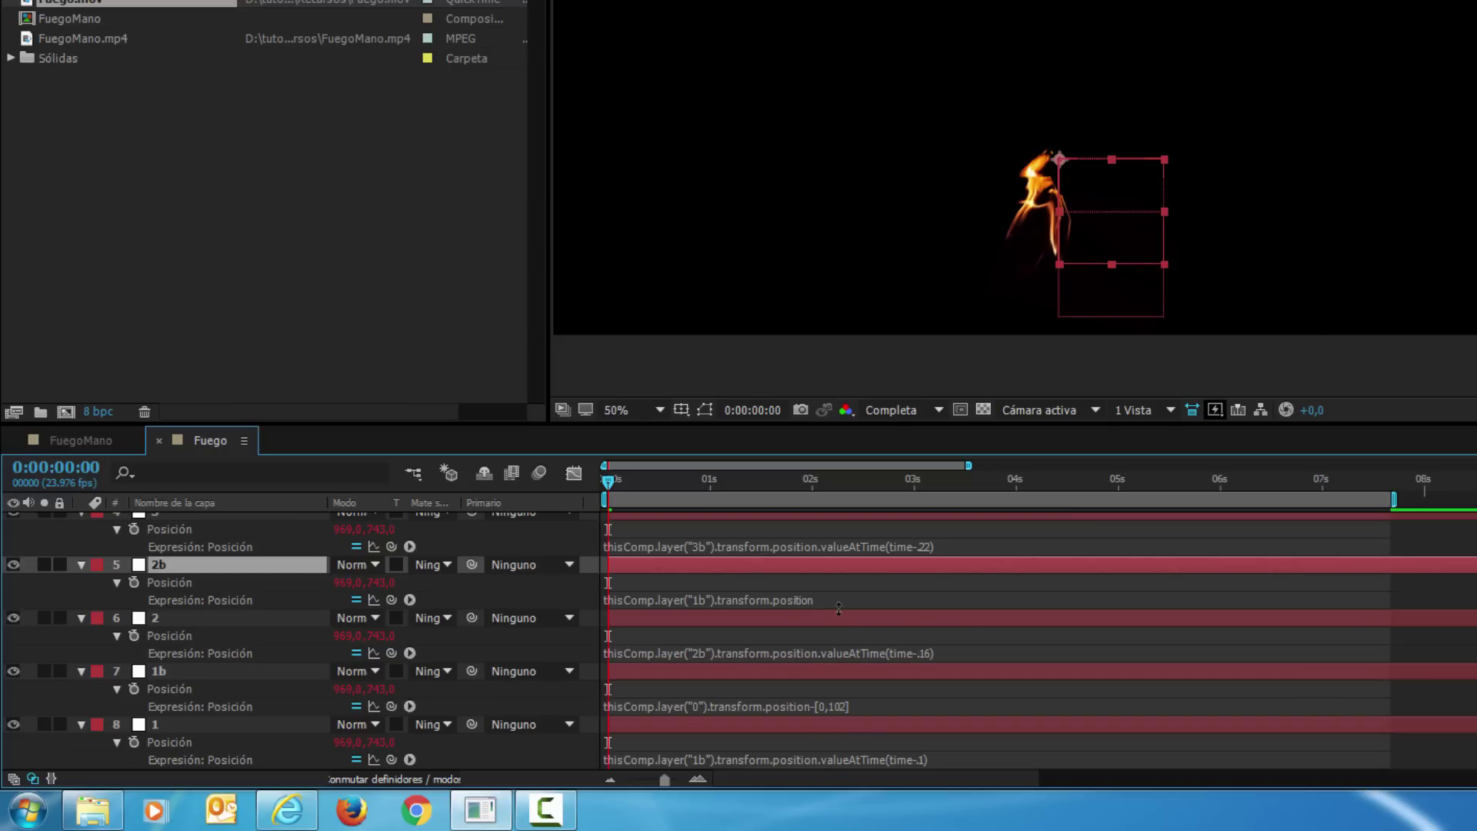
{"action": "left_click", "coordinate": [827, 599]}
{"action": "left_click", "coordinate": [828, 599]}
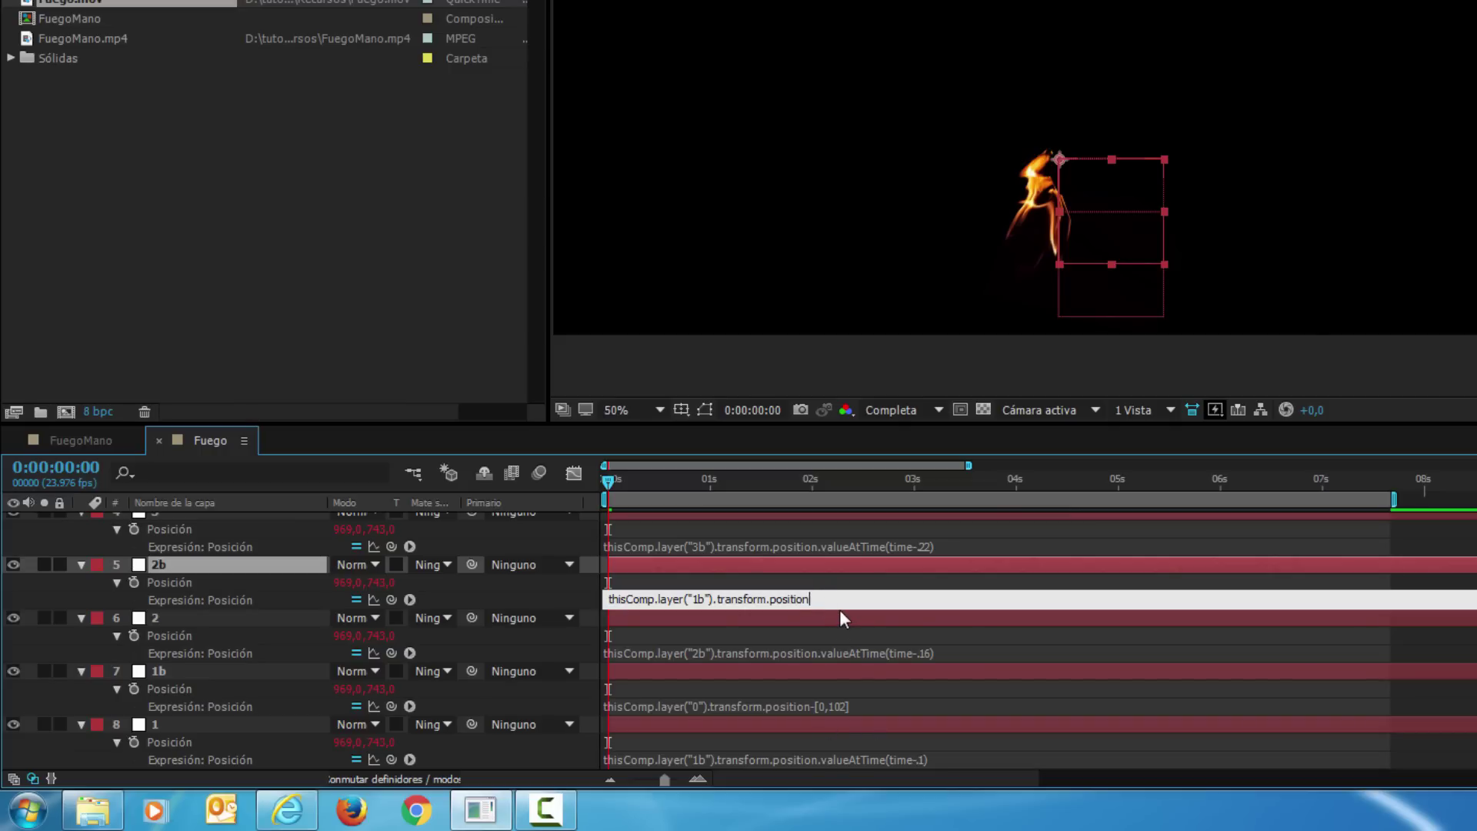
{"action": "type", "text": "-[0,102]"}
{"action": "left_click", "coordinate": [1077, 380]}
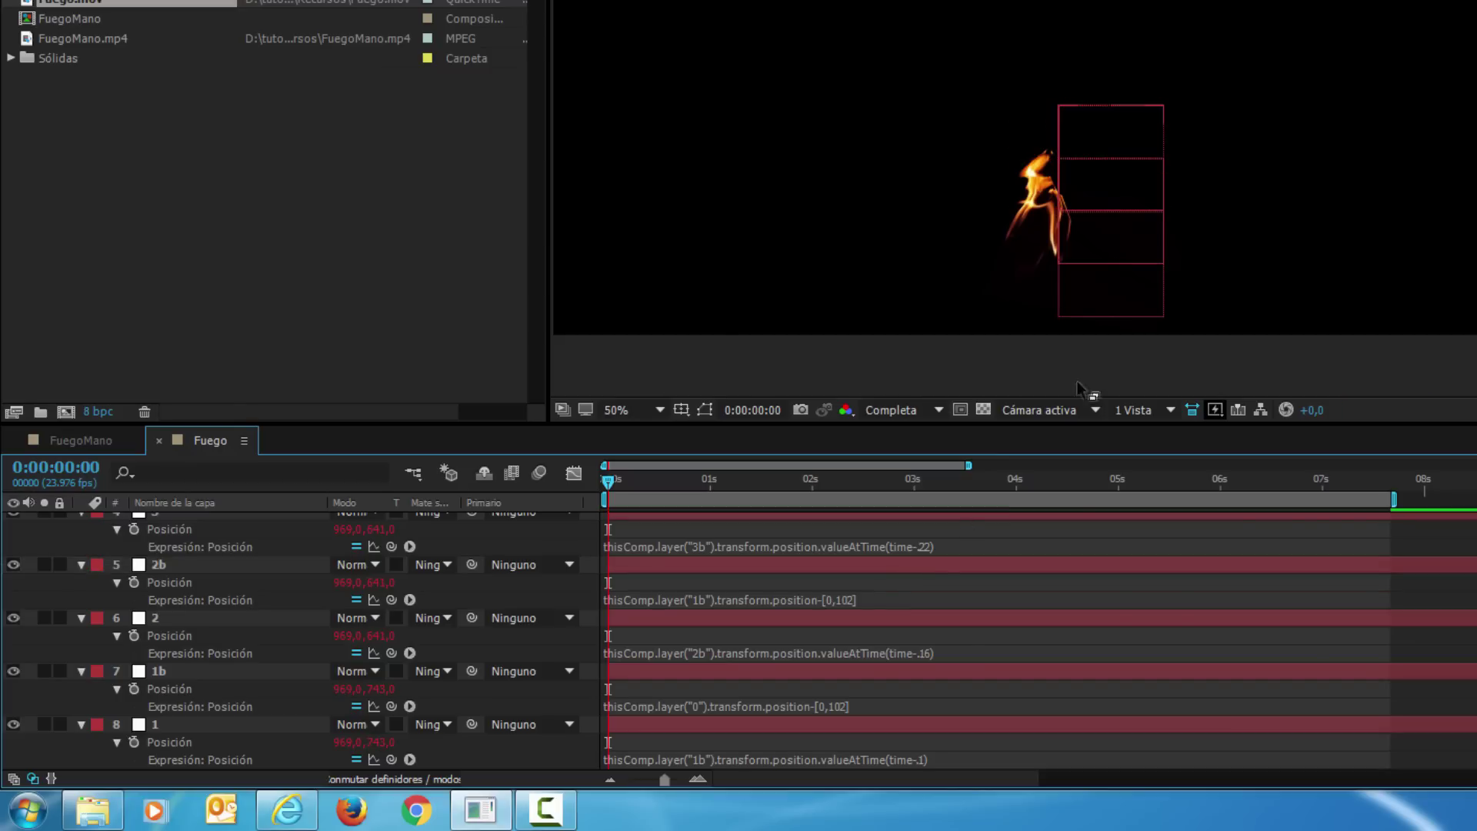
Append -[0,102] to layer 3b's expression, finish 4b's, and play back to check
{"action": "scroll", "coordinate": [699, 578], "scroll_direction": "up", "scroll_amount": 1}
{"action": "scroll", "coordinate": [627, 603], "scroll_direction": "up", "scroll_amount": 1}
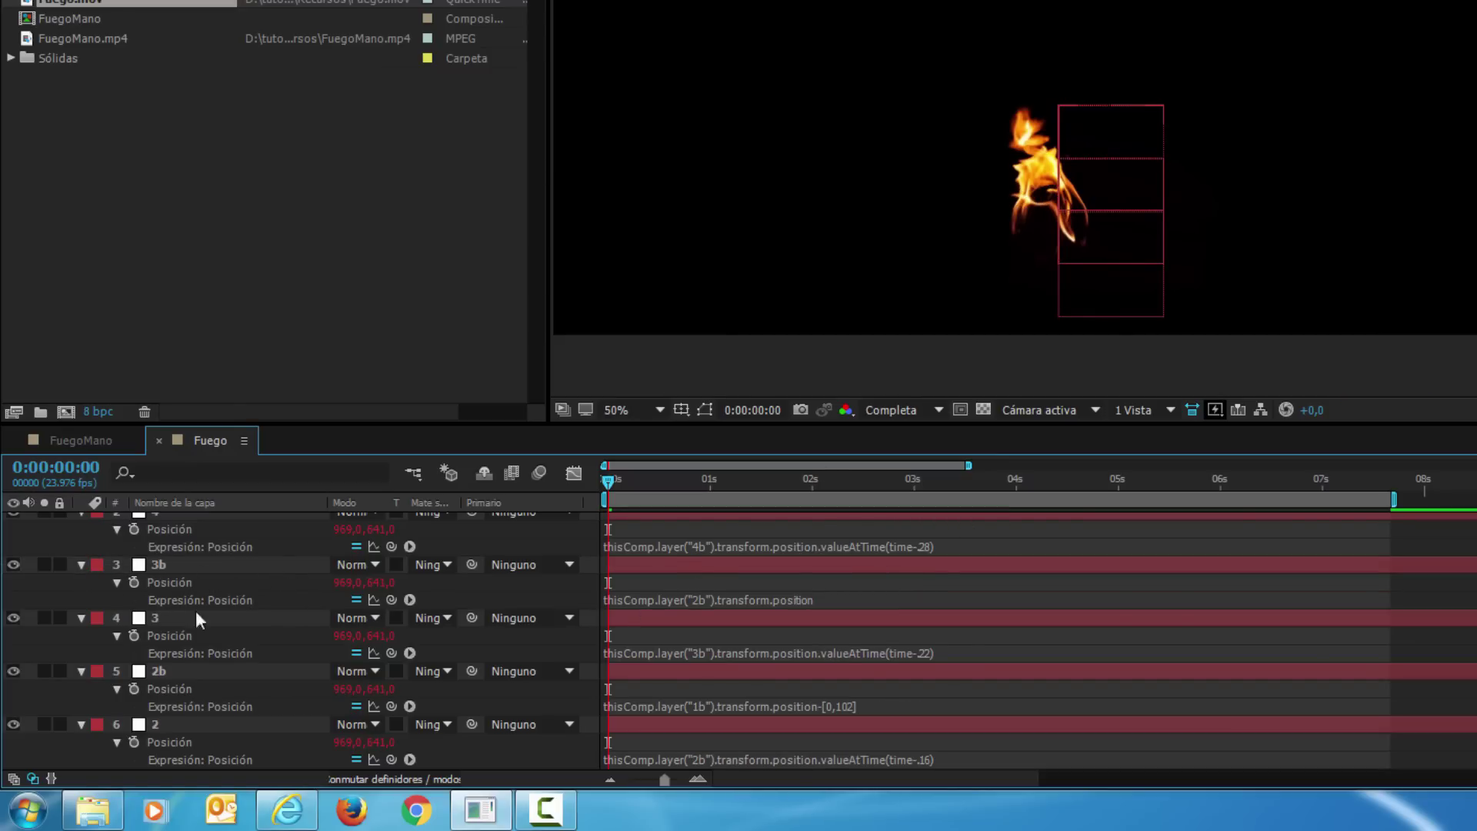
{"action": "left_click", "coordinate": [834, 601]}
{"action": "left_click", "coordinate": [831, 599]}
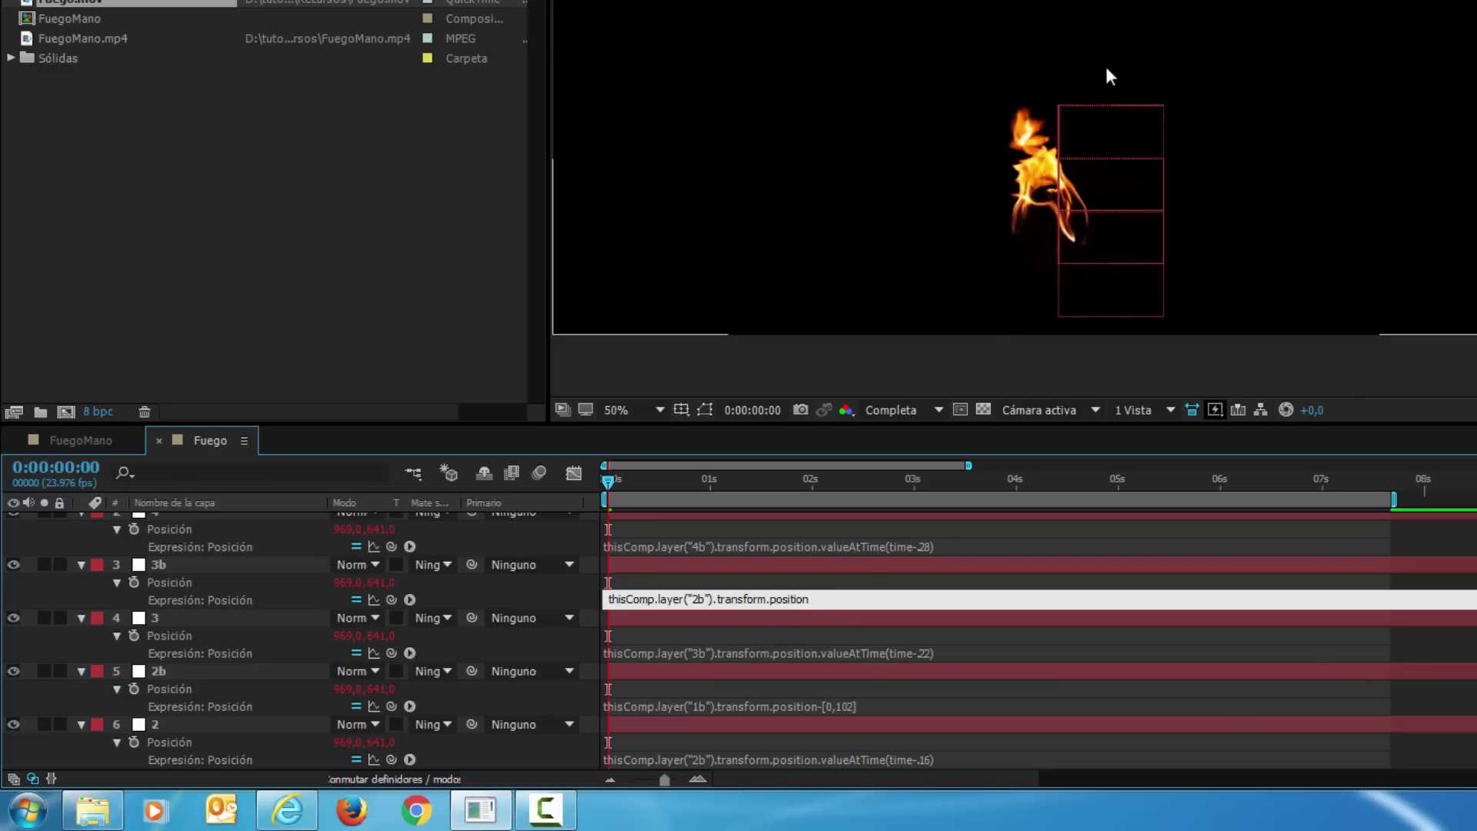
{"action": "type", "text": "-[0,102]"}
{"action": "left_click", "coordinate": [830, 619]}
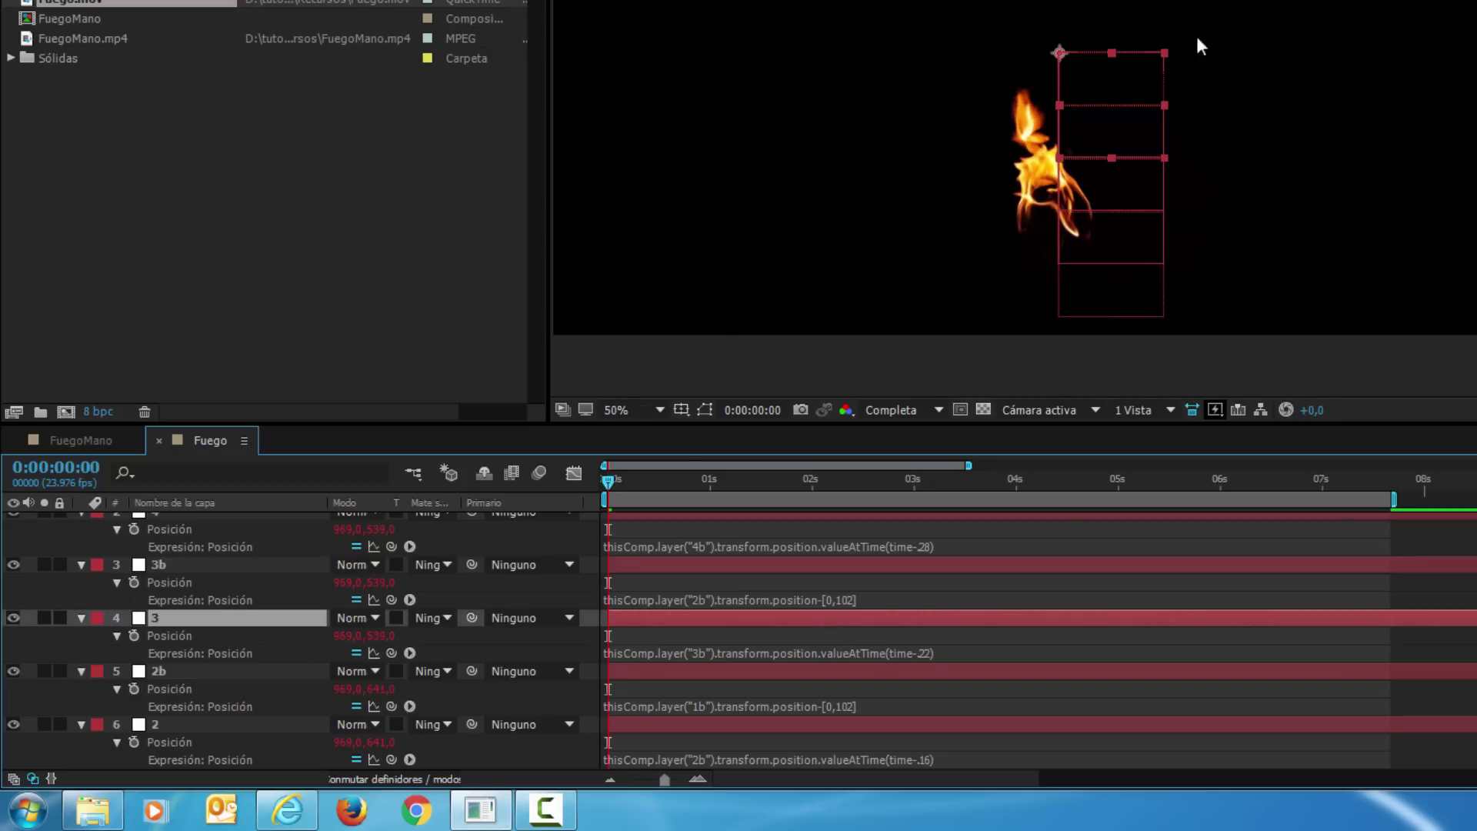
{"action": "scroll", "coordinate": [863, 521], "scroll_direction": "up", "scroll_amount": 1}
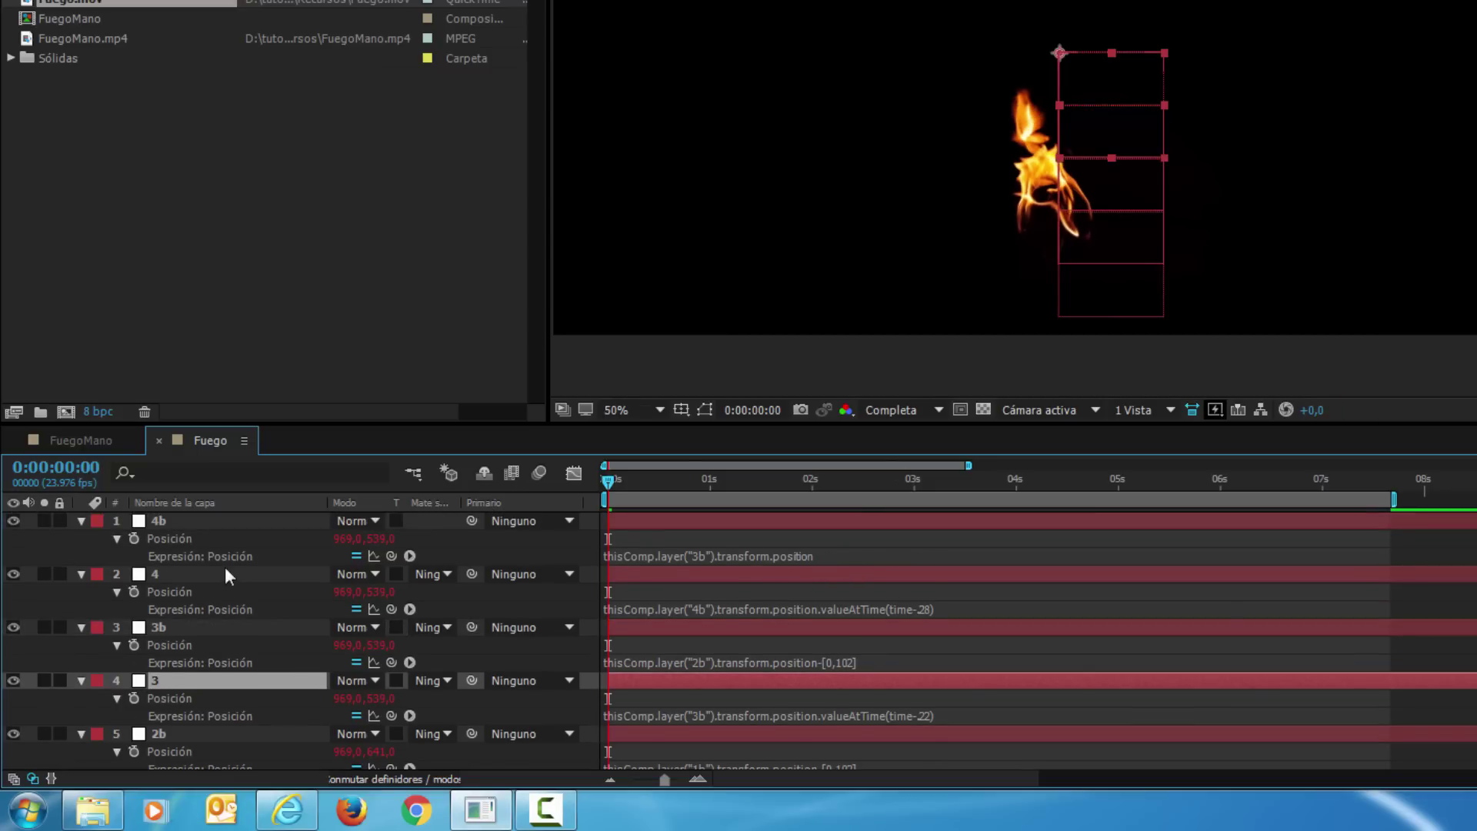
{"action": "left_click", "coordinate": [837, 555]}
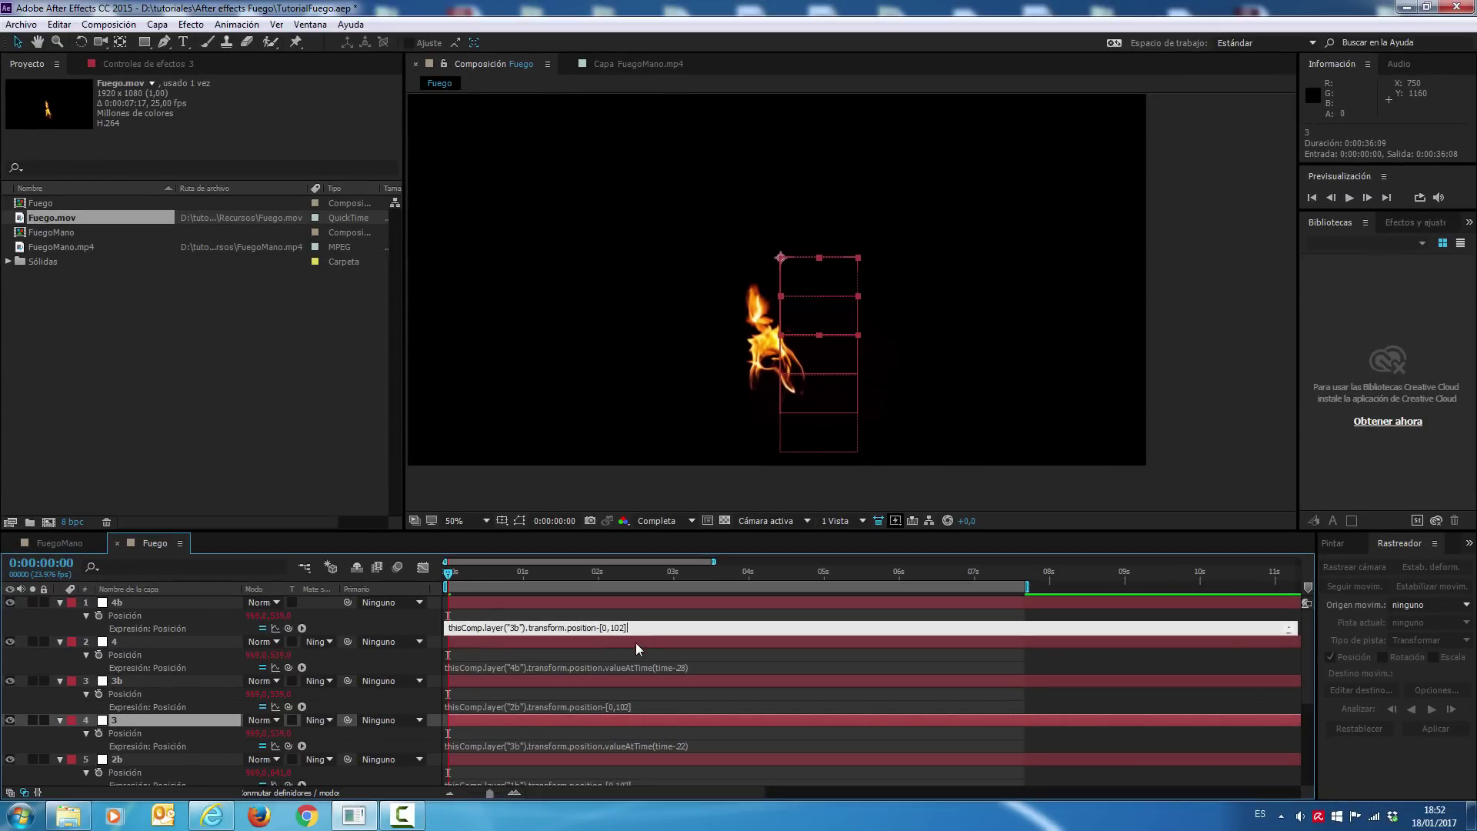
{"action": "type", "text": "-[0,102]"}
{"action": "left_click", "coordinate": [635, 644]}
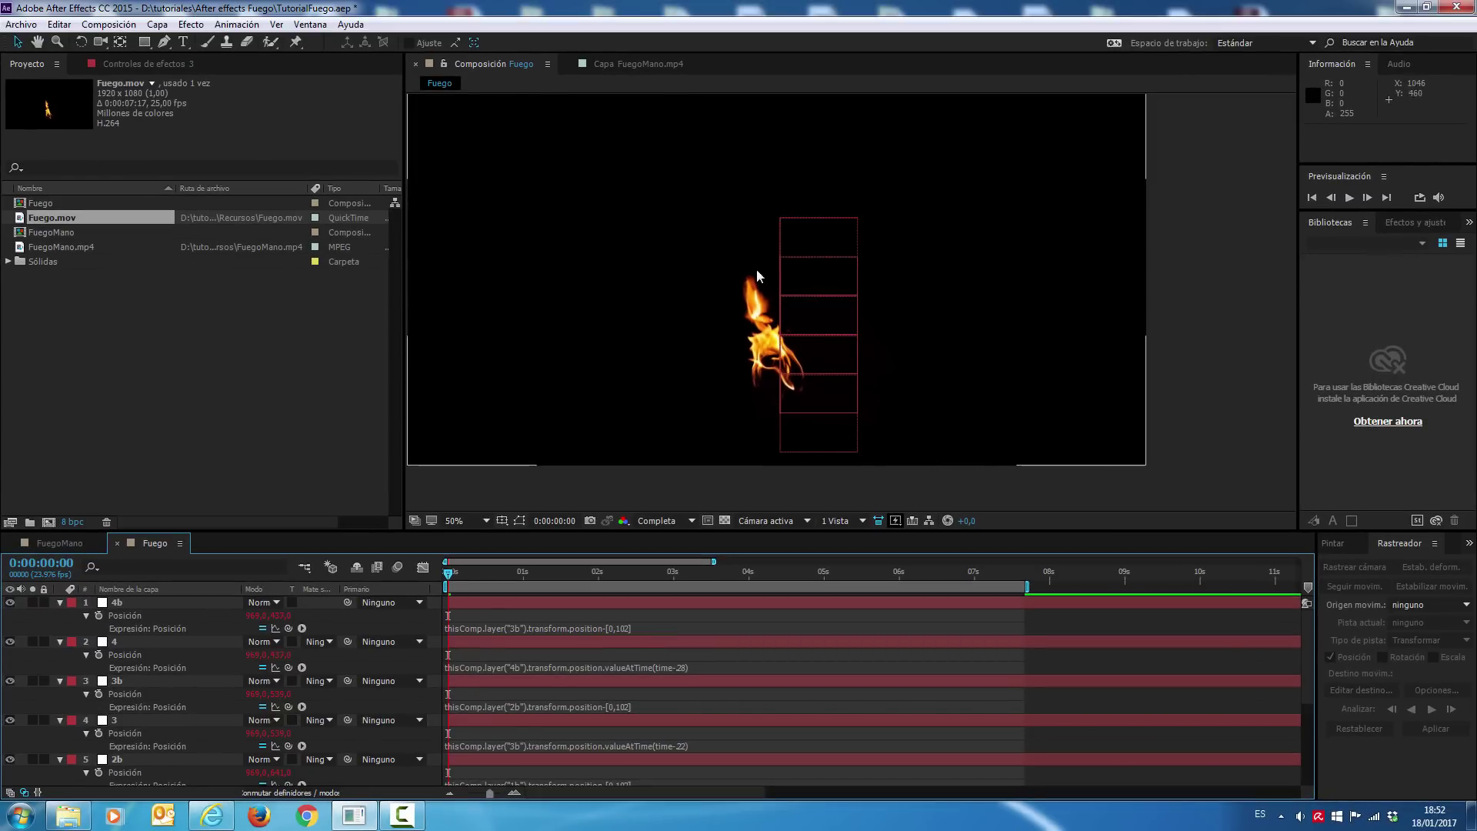
{"action": "key", "text": "space"}
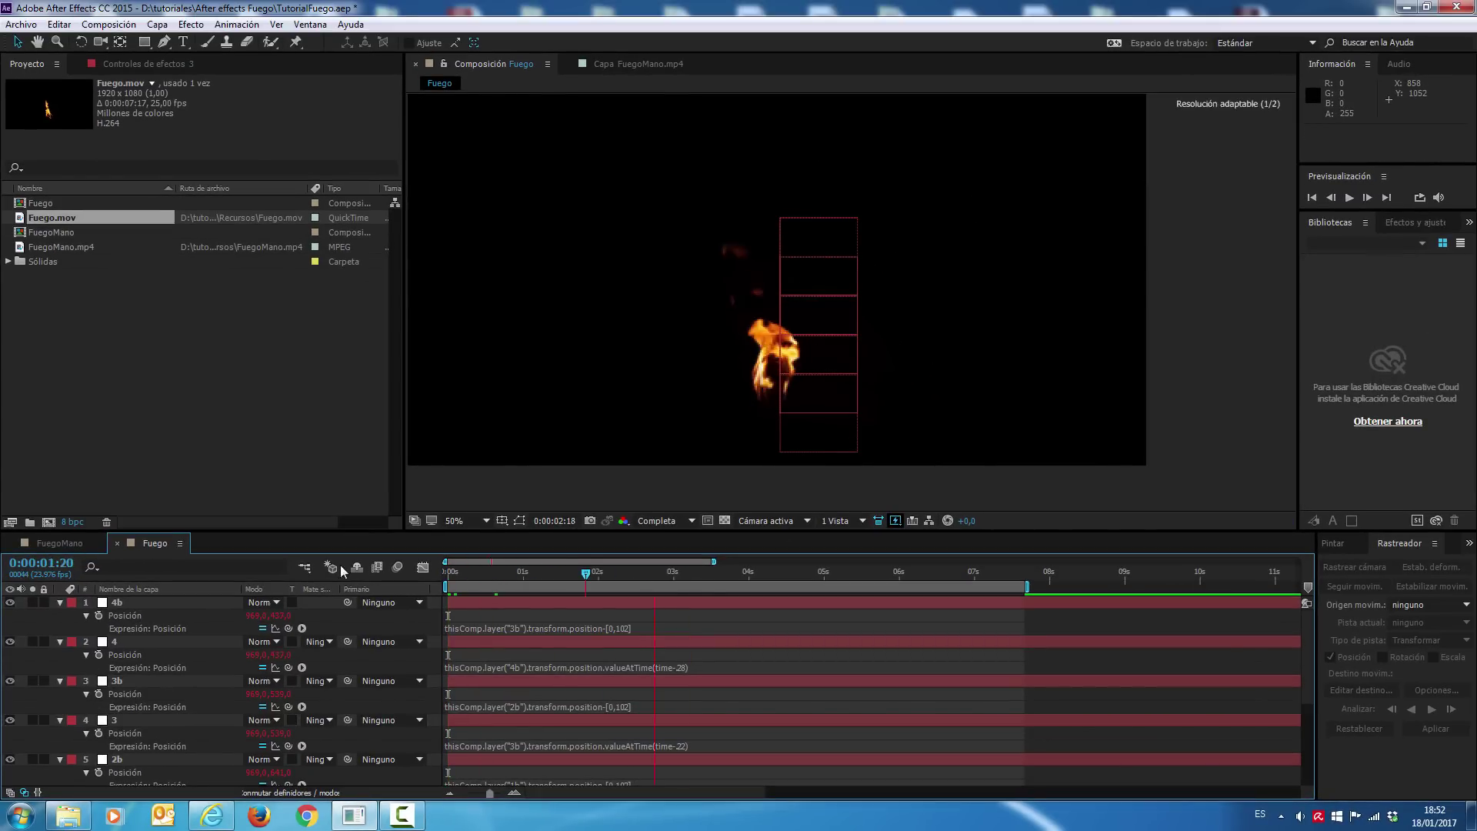
{"action": "key", "text": "space"}
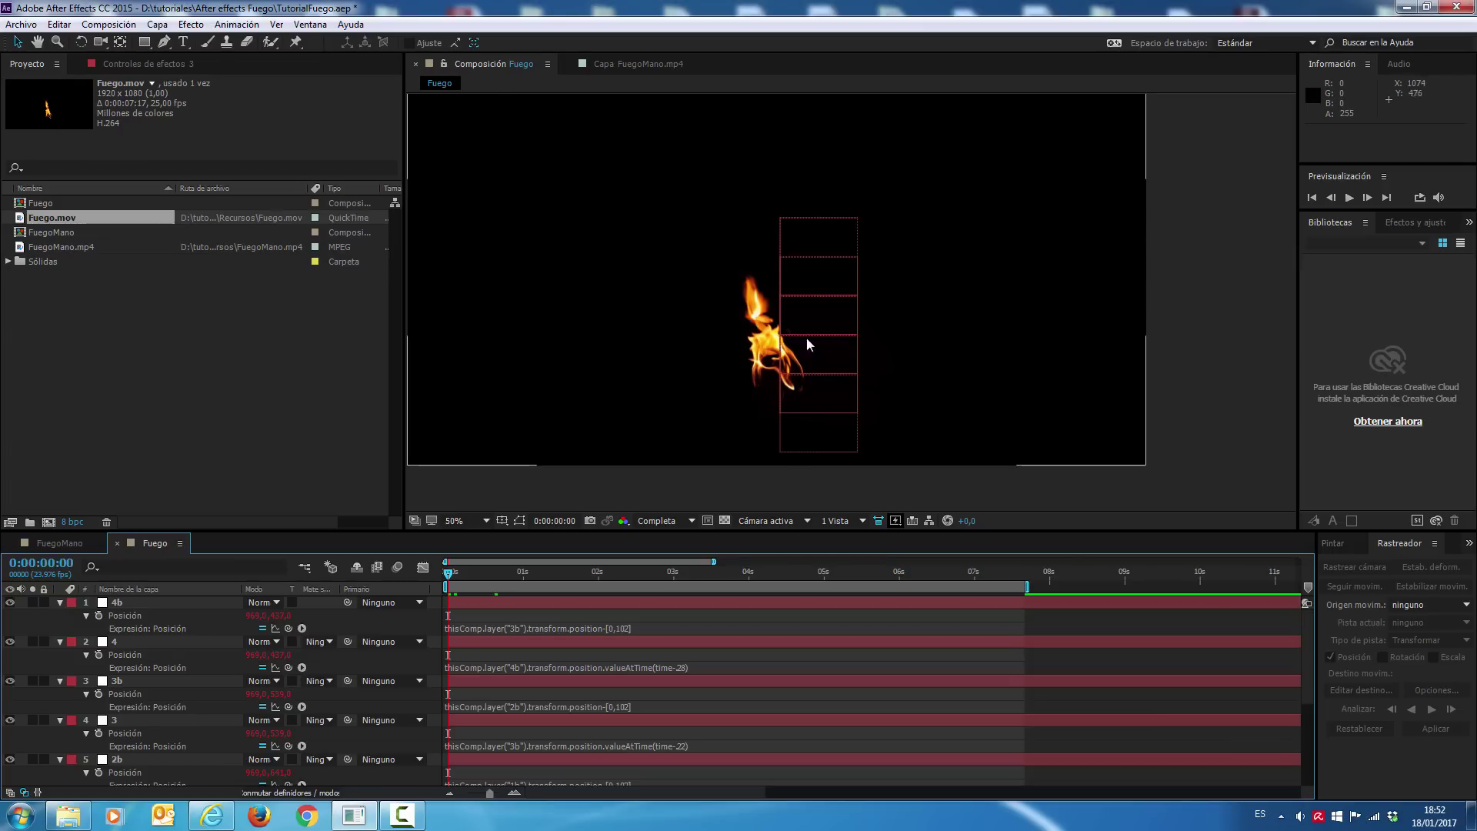
Collapse the properties of layers 4b through 1 in the Fuego timeline
{"action": "left_click", "coordinate": [60, 603]}
{"action": "left_click", "coordinate": [60, 615]}
{"action": "left_click", "coordinate": [60, 630]}
{"action": "left_click", "coordinate": [60, 643]}
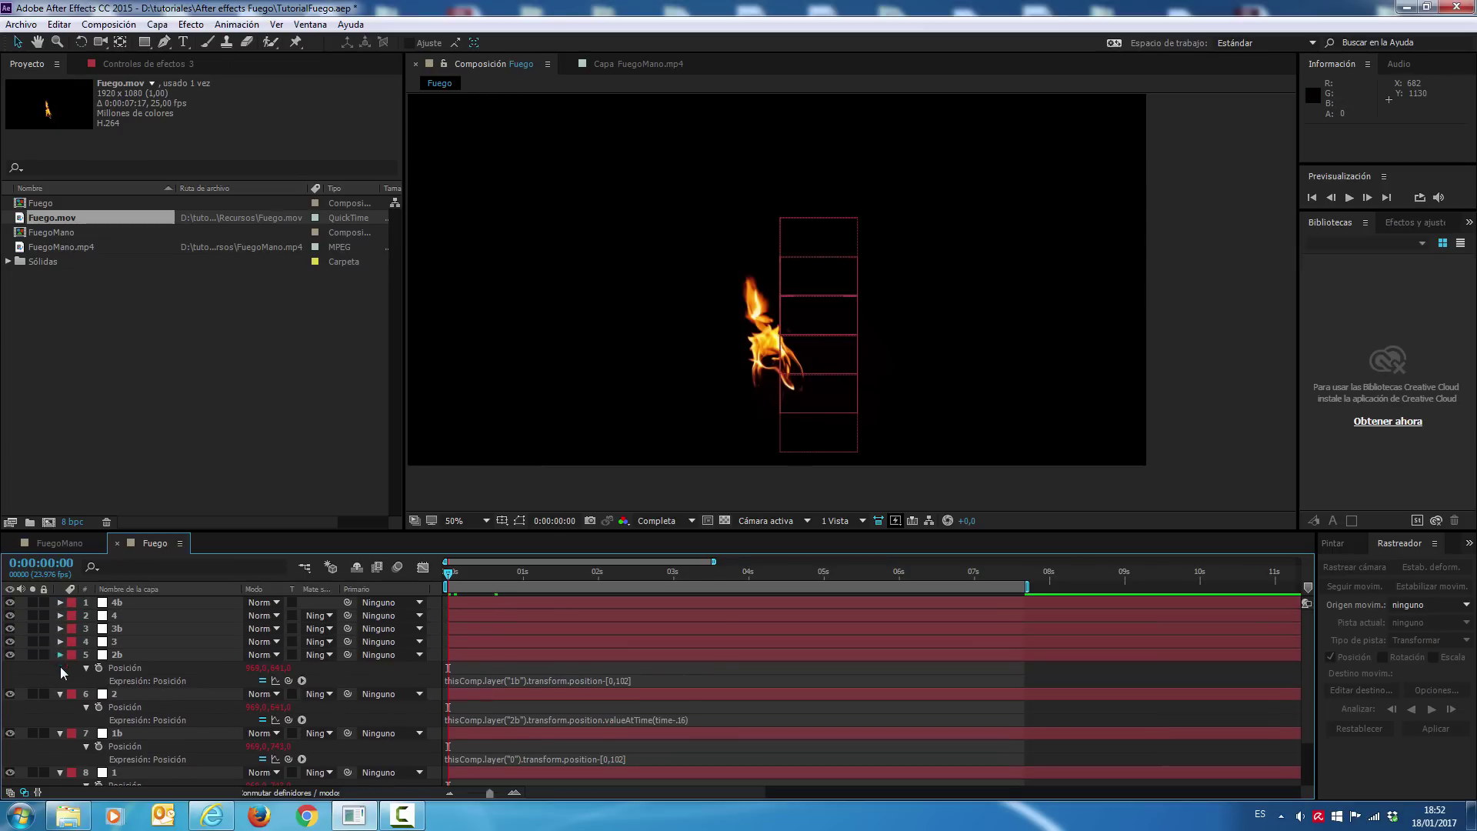
{"action": "left_click", "coordinate": [60, 667]}
{"action": "left_click", "coordinate": [59, 681]}
{"action": "left_click", "coordinate": [61, 694]}
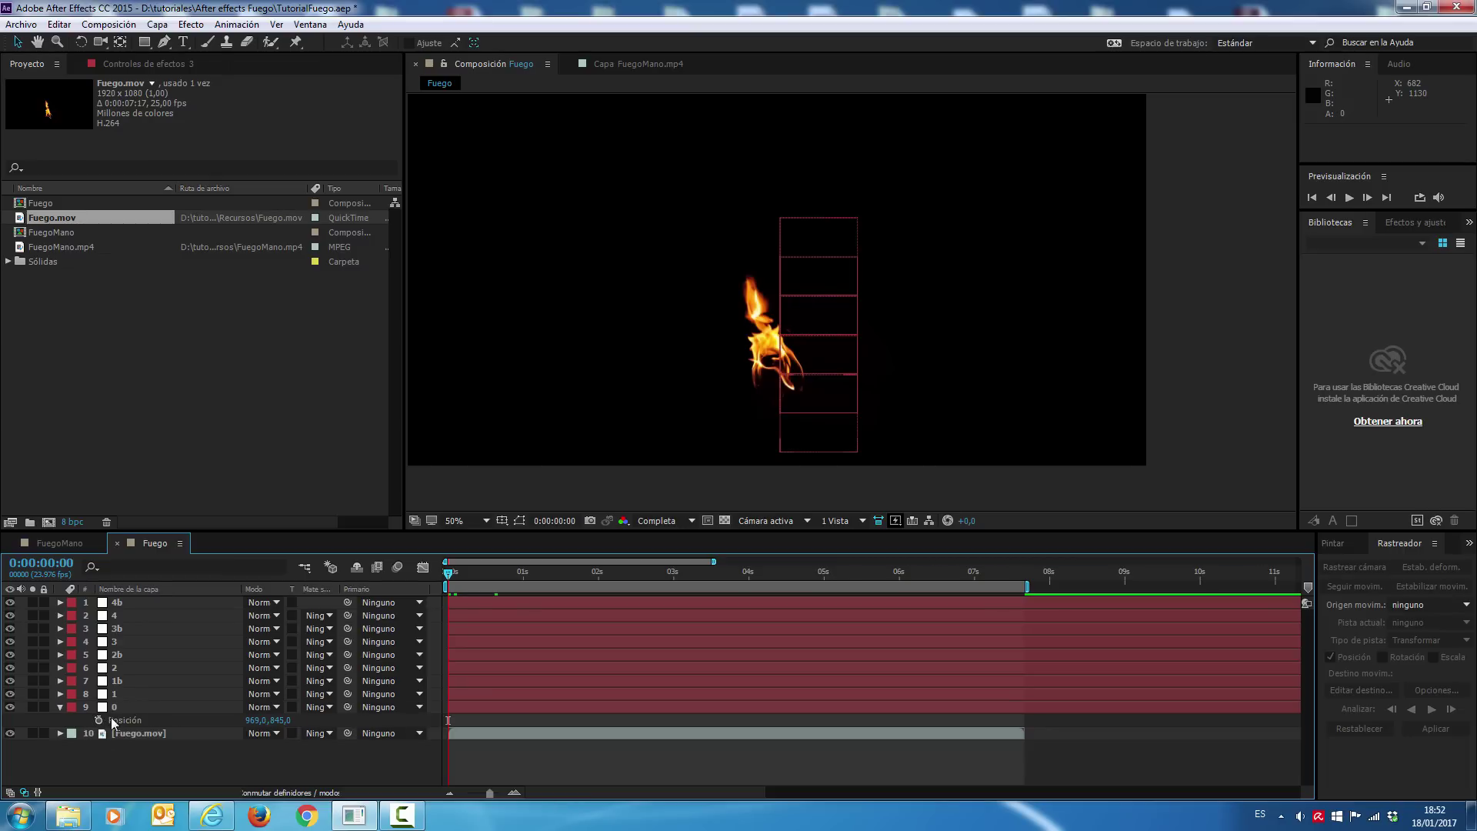
Select each Fuego layer in turn, from Fuego.mov down to layer 0, to inspect their masks
{"action": "left_click", "coordinate": [150, 732]}
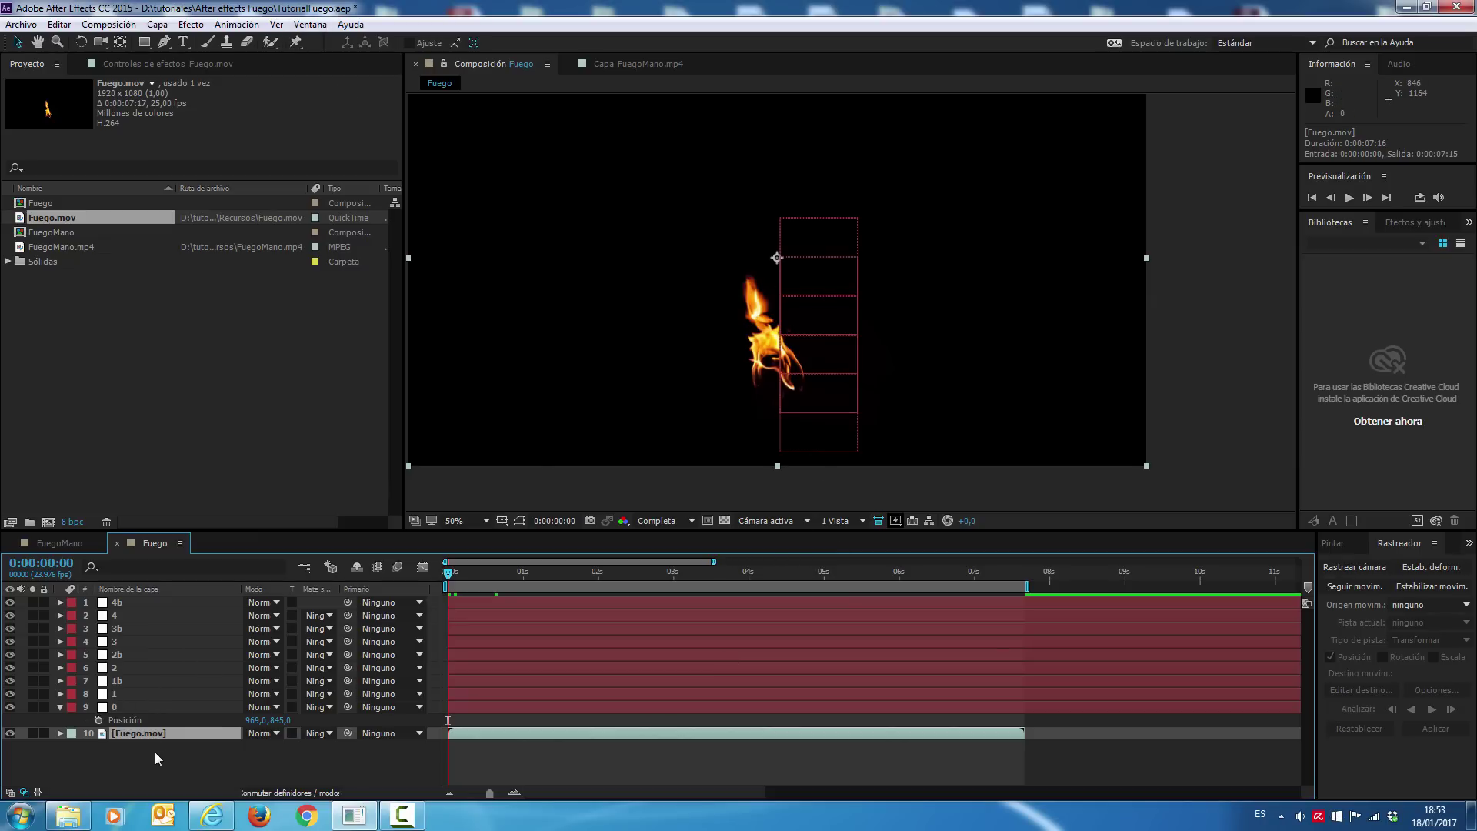
{"action": "left_click", "coordinate": [117, 695]}
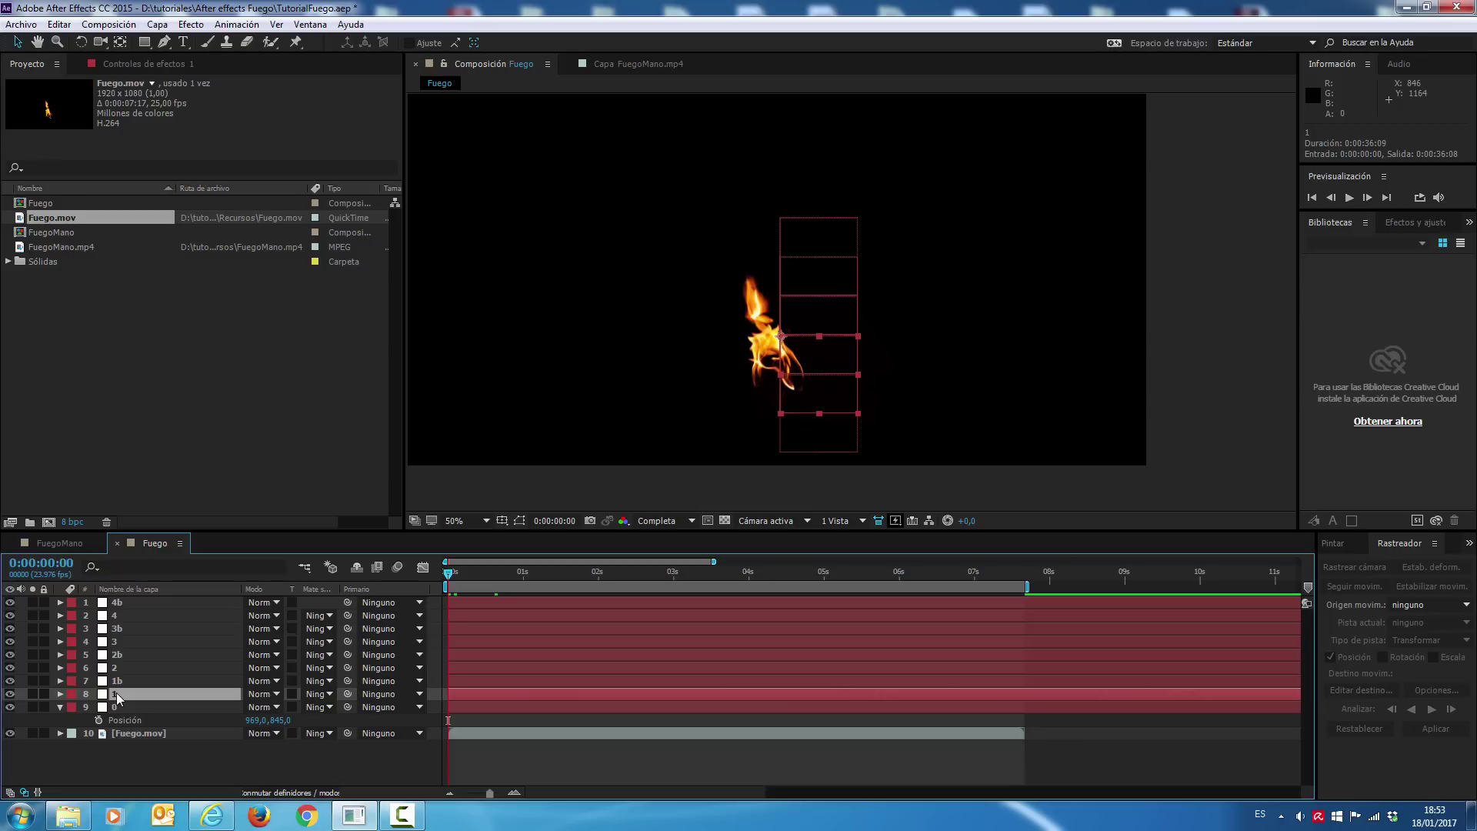
{"action": "left_click", "coordinate": [123, 666]}
{"action": "left_click", "coordinate": [132, 640]}
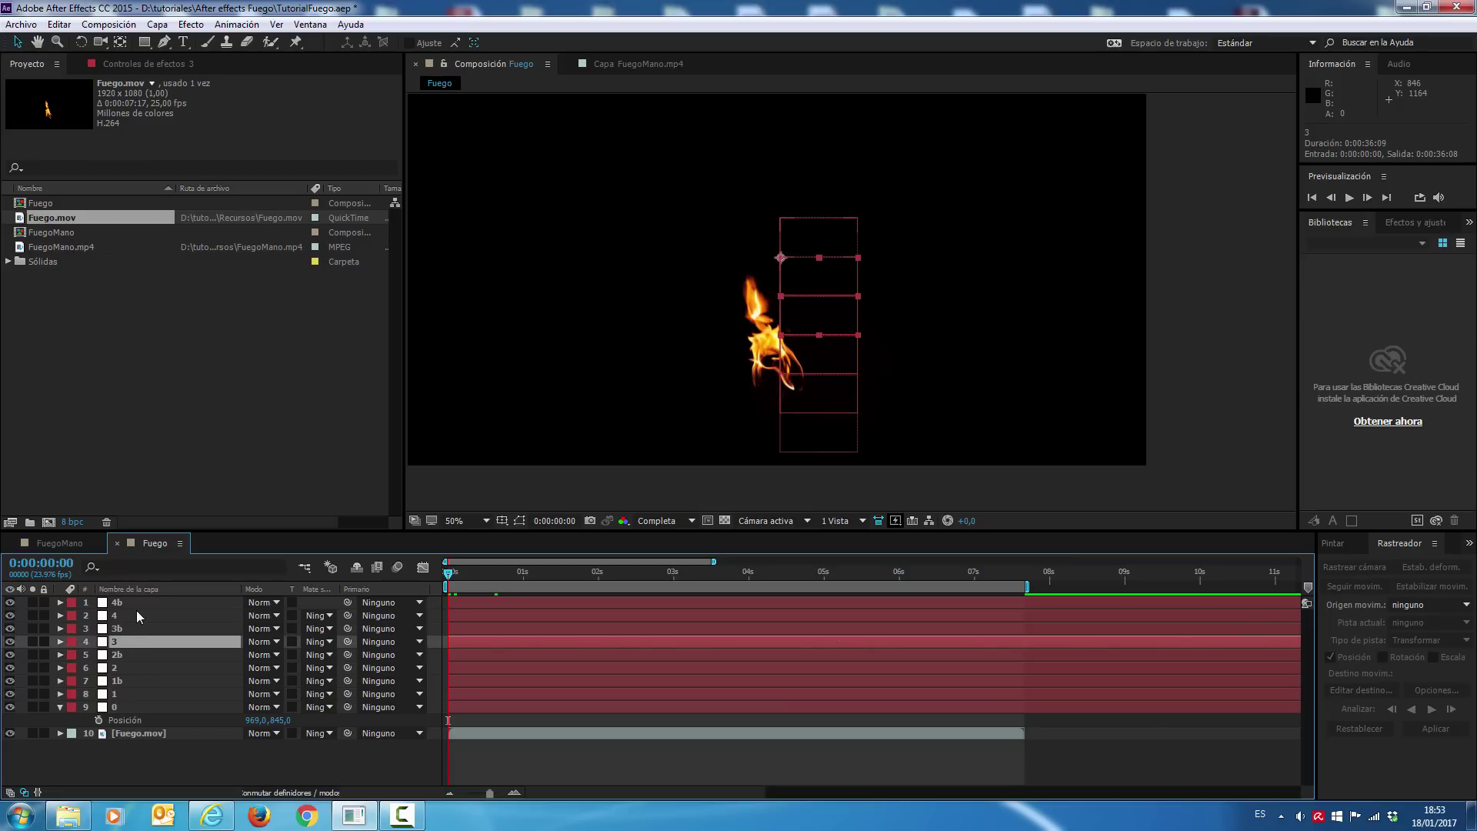
{"action": "left_click", "coordinate": [136, 613]}
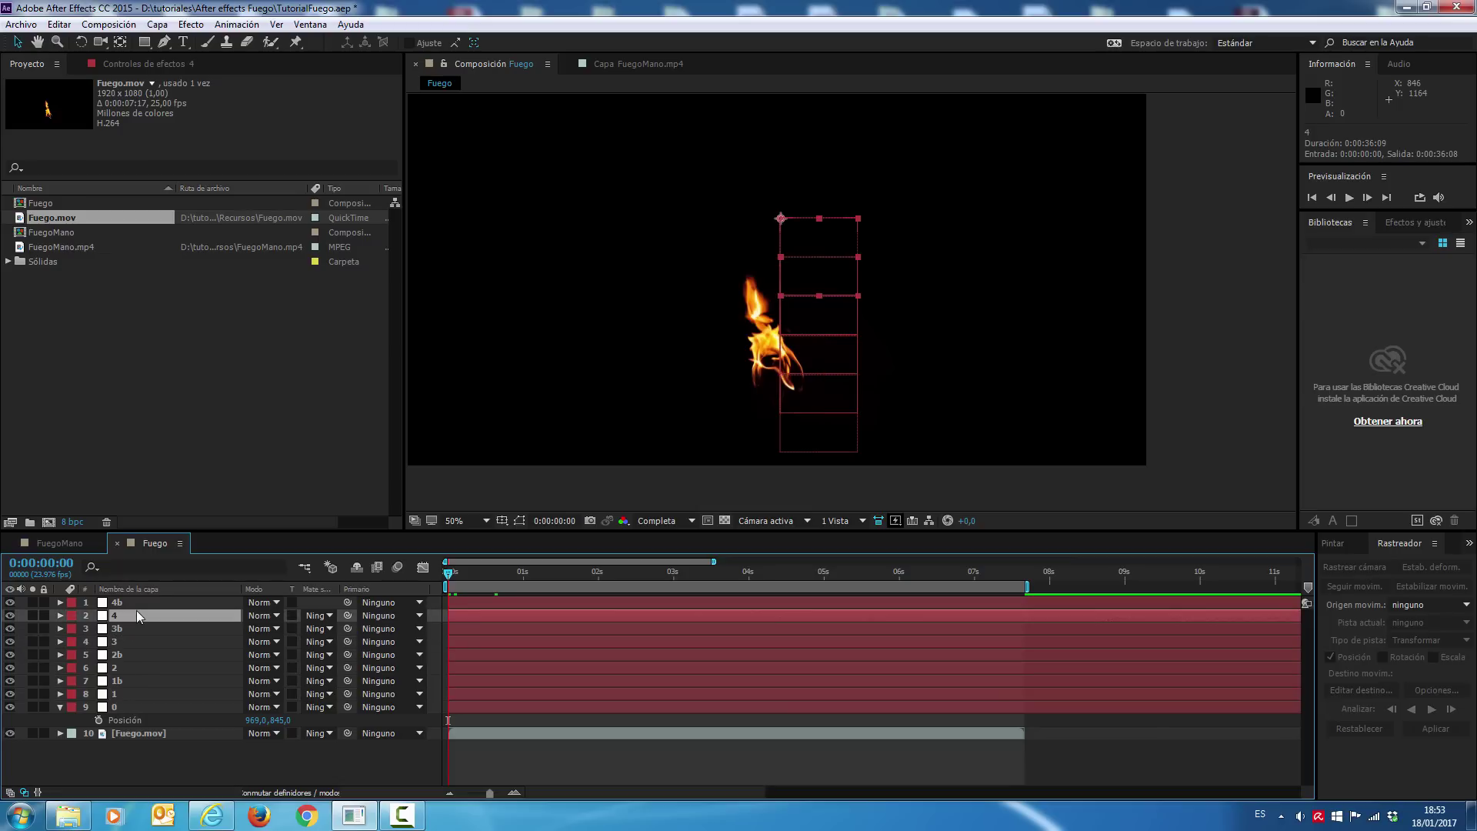
{"action": "left_click", "coordinate": [129, 692]}
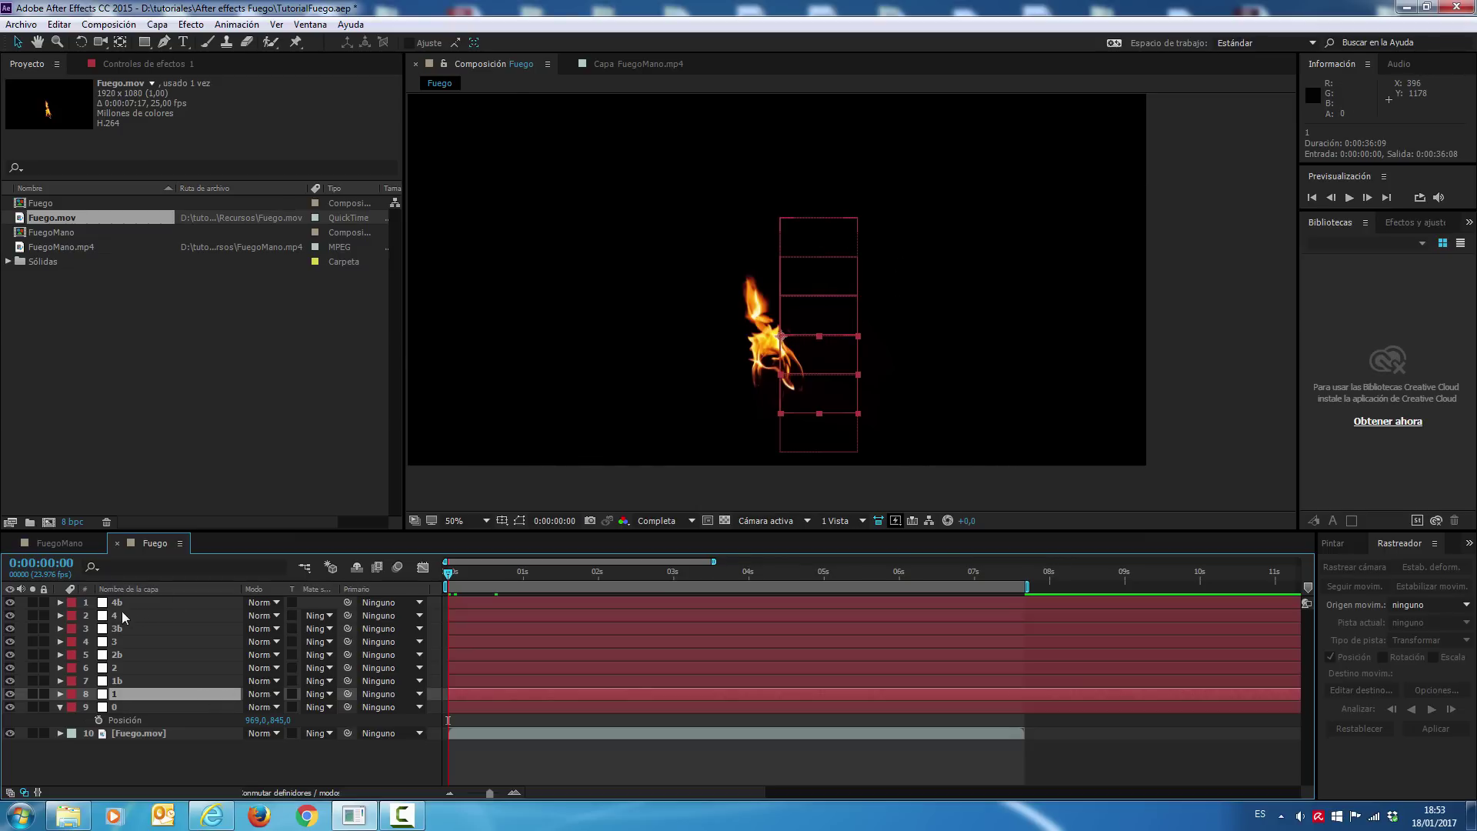
{"action": "left_click", "coordinate": [119, 682]}
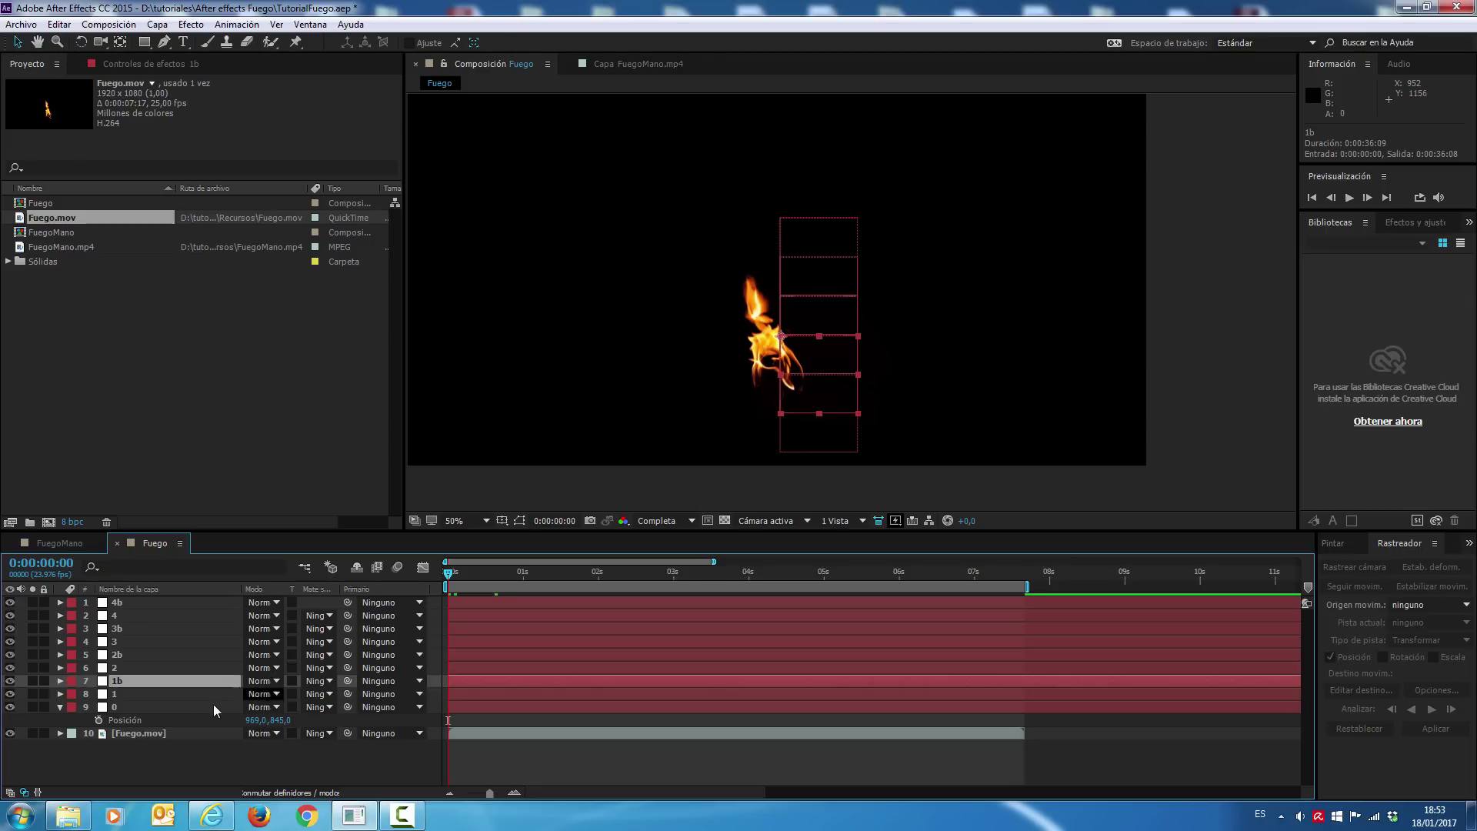
{"action": "left_click", "coordinate": [117, 707]}
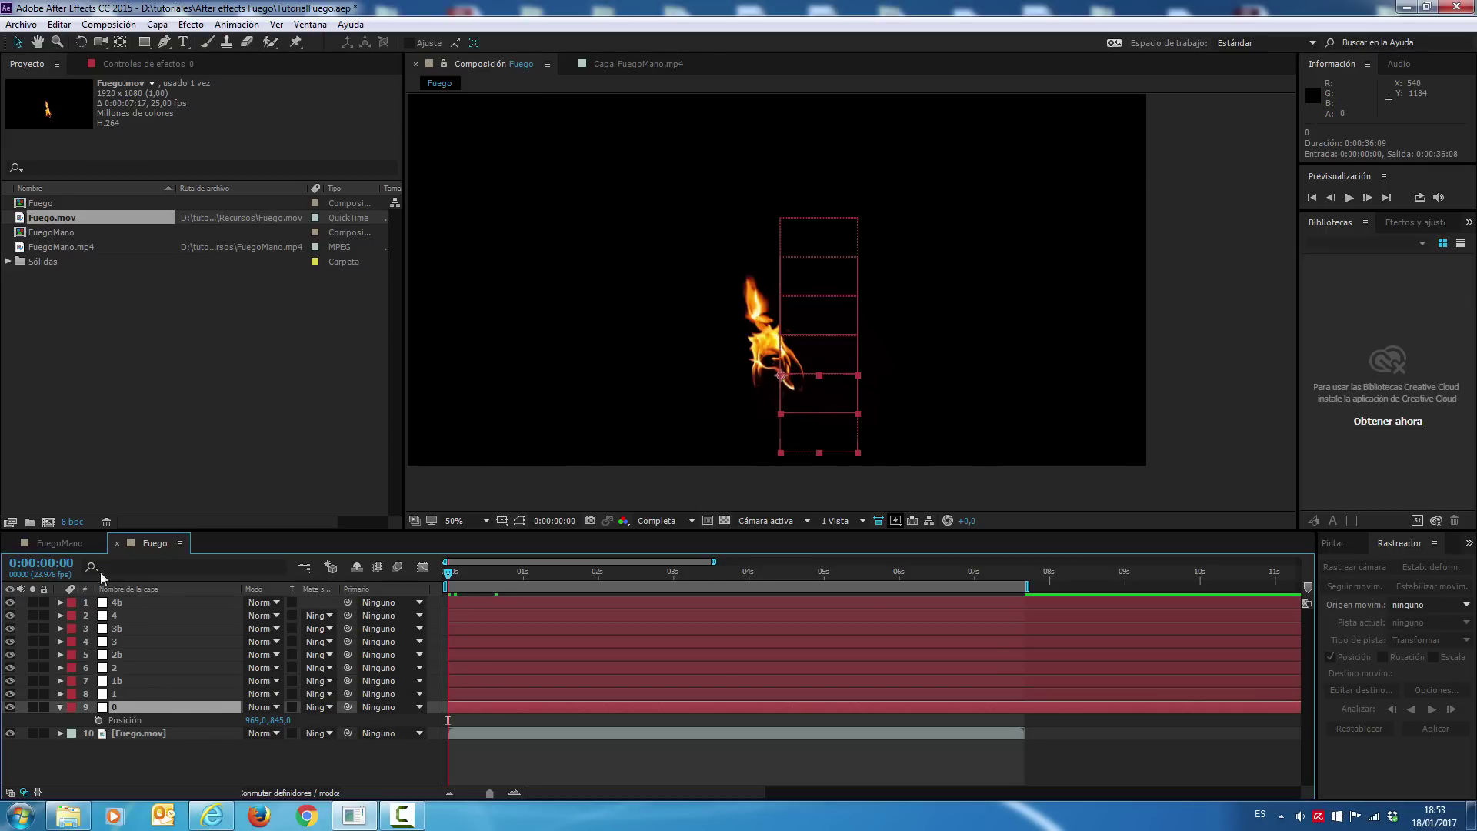
Set FuegoMano to 0:00:01:23 and dock the Fuego timeline in its own panel below
{"action": "left_click", "coordinate": [66, 543]}
{"action": "mouse_move", "coordinate": [703, 575]}
{"action": "left_mouse_down"}
{"action": "mouse_move", "coordinate": [659, 576]}
{"action": "mouse_move", "coordinate": [866, 578]}
{"action": "left_mouse_up"}
{"action": "left_click", "coordinate": [145, 542]}
{"action": "left_click_drag", "start_coordinate": [145, 545], "coordinate": [62, 773]}
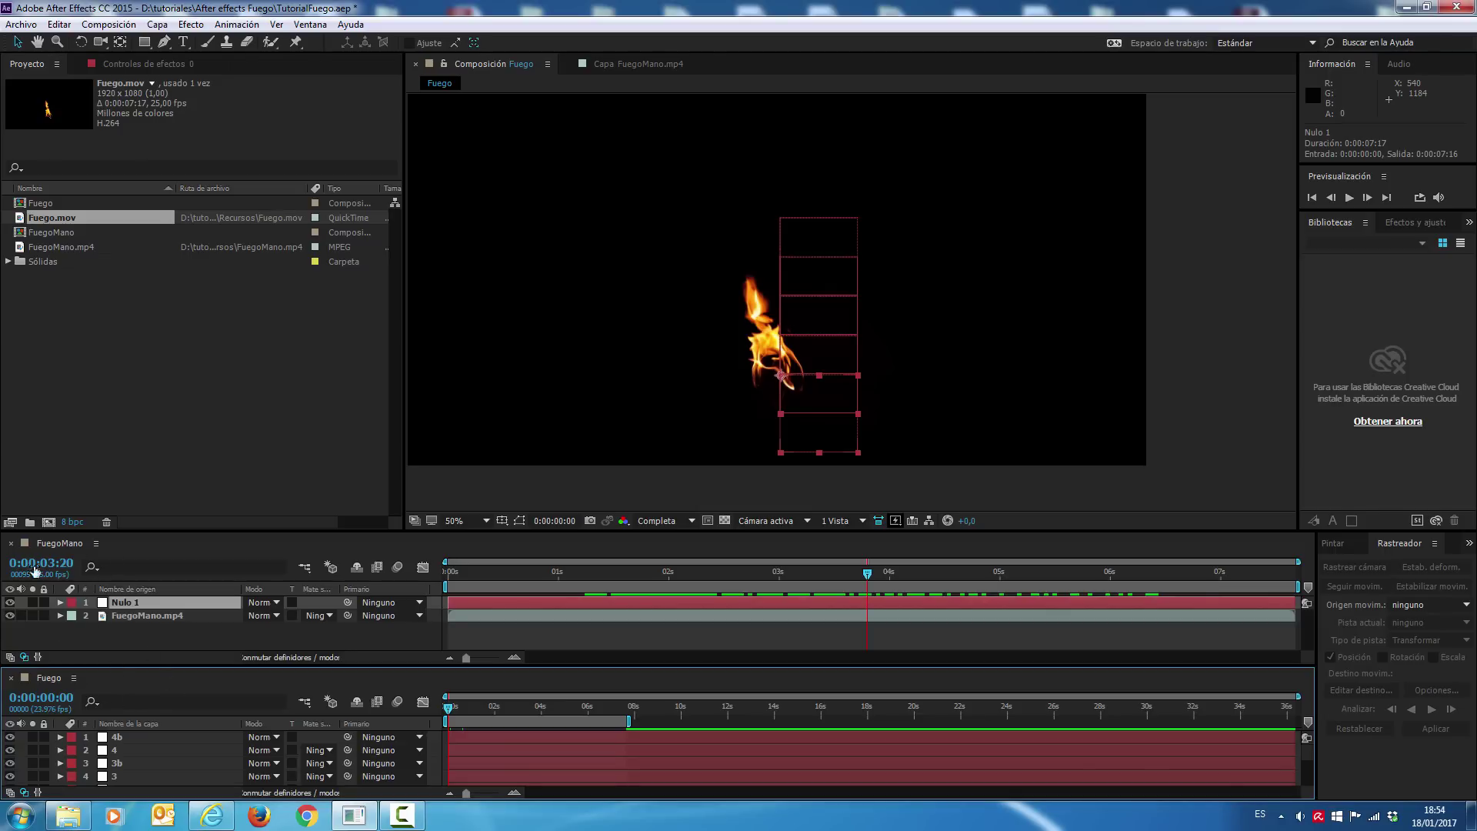
Show Position on Nulo 1 and layer 0, then pick-whip layer 0's Position expression to Nulo 1's Position
{"action": "left_click", "coordinate": [131, 607]}
{"action": "key", "text": "ctrl+grave"}
{"action": "key", "text": "p"}
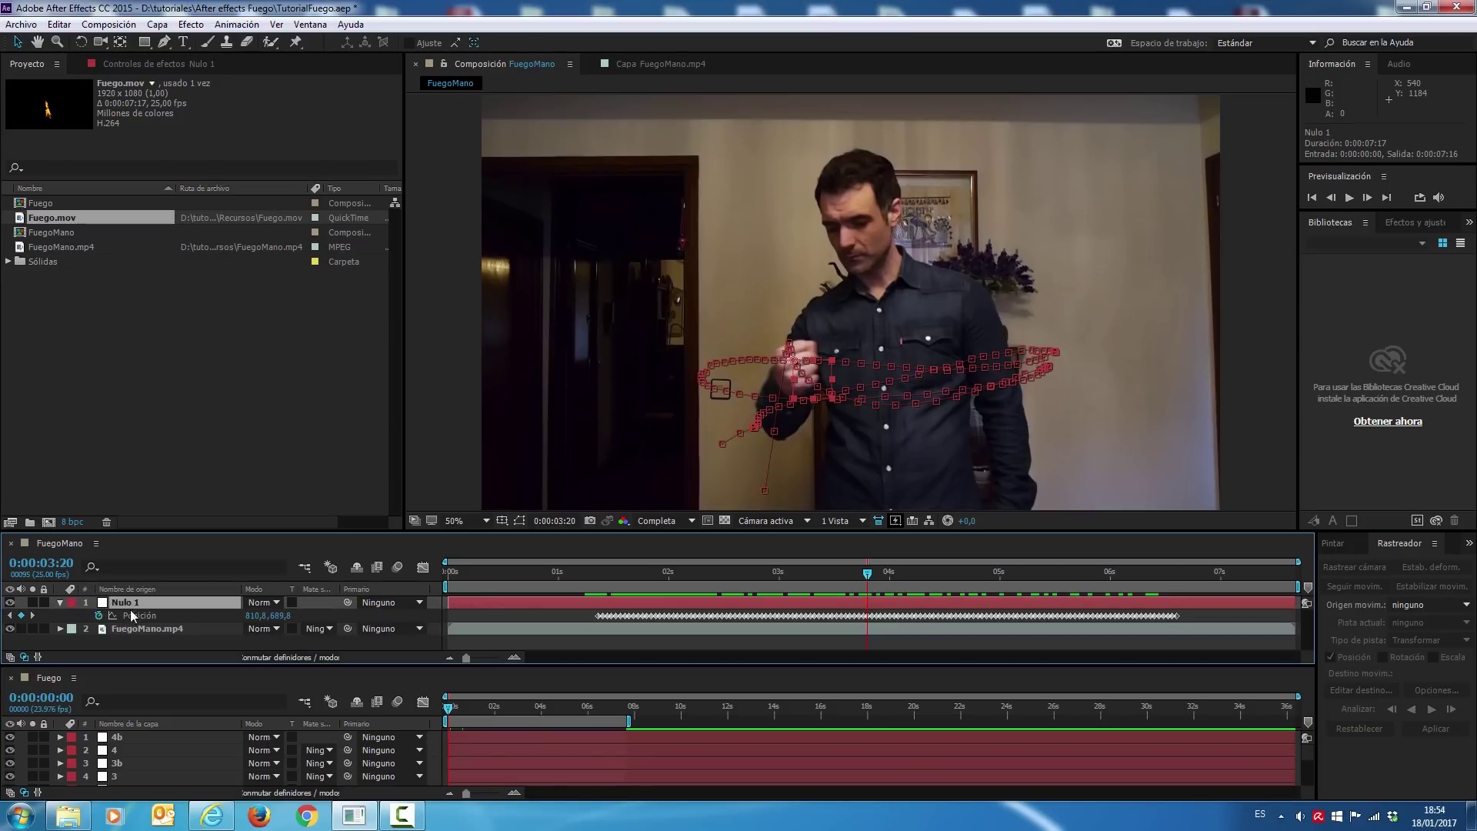
{"action": "scroll", "coordinate": [140, 746], "scroll_direction": "down", "scroll_amount": 3}
{"action": "left_click", "coordinate": [141, 751]}
{"action": "key", "text": "p"}
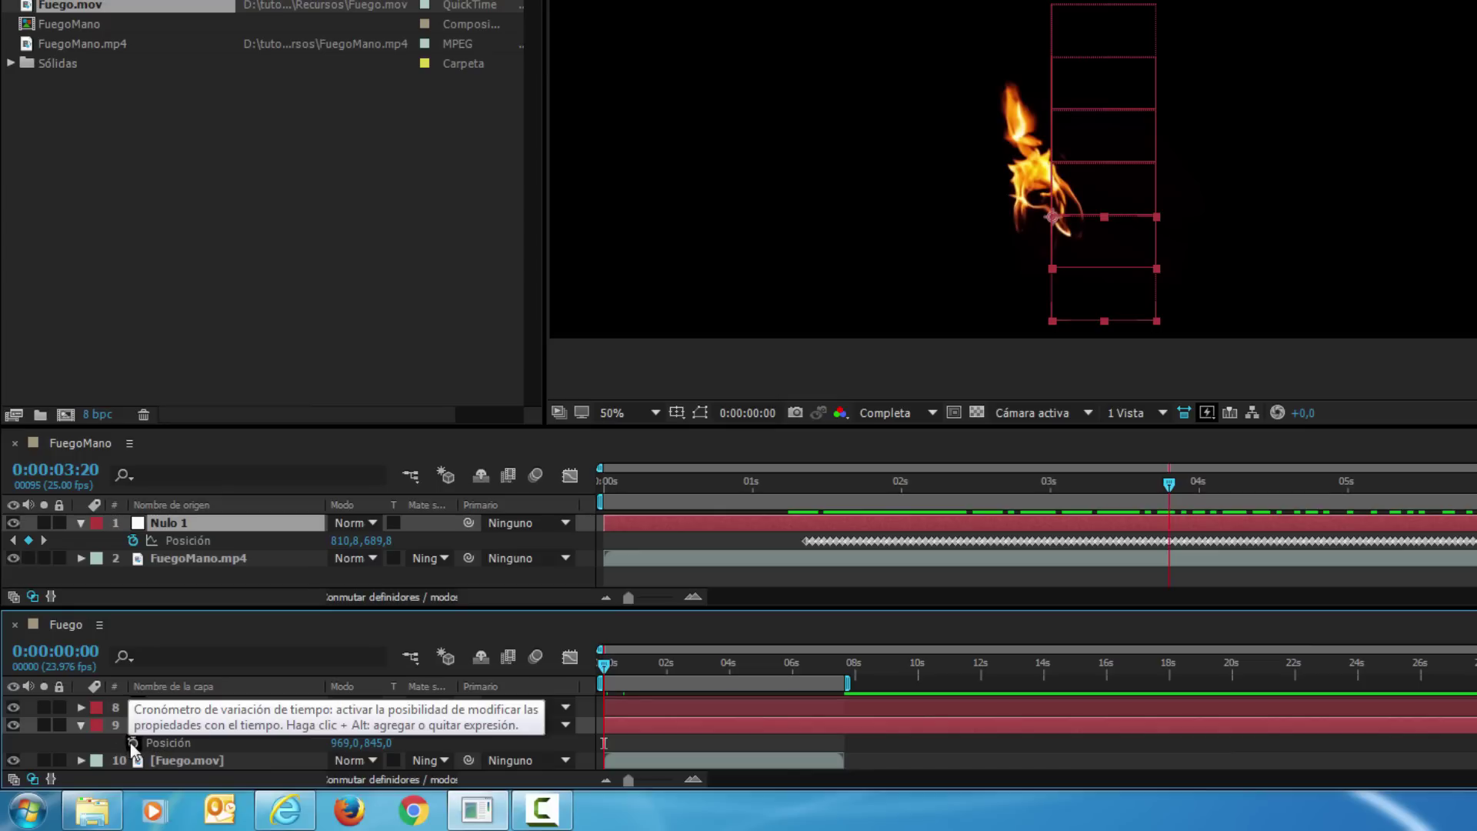
{"action": "left_click", "coordinate": [132, 742], "text": "alt"}
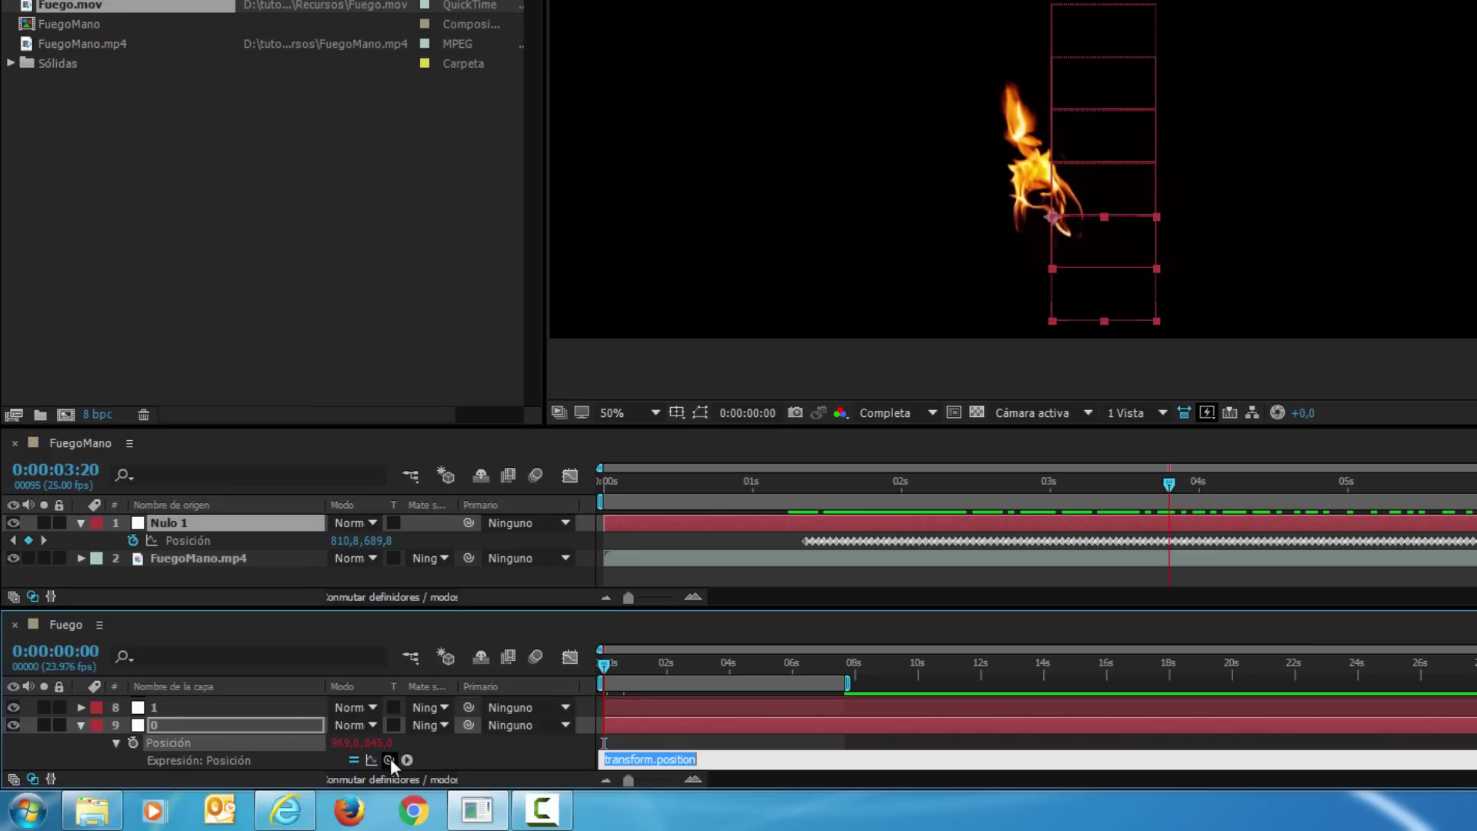
{"action": "mouse_move", "coordinate": [389, 758]}
{"action": "left_mouse_down"}
{"action": "mouse_move", "coordinate": [286, 573]}
{"action": "mouse_move", "coordinate": [182, 537]}
{"action": "left_mouse_up"}
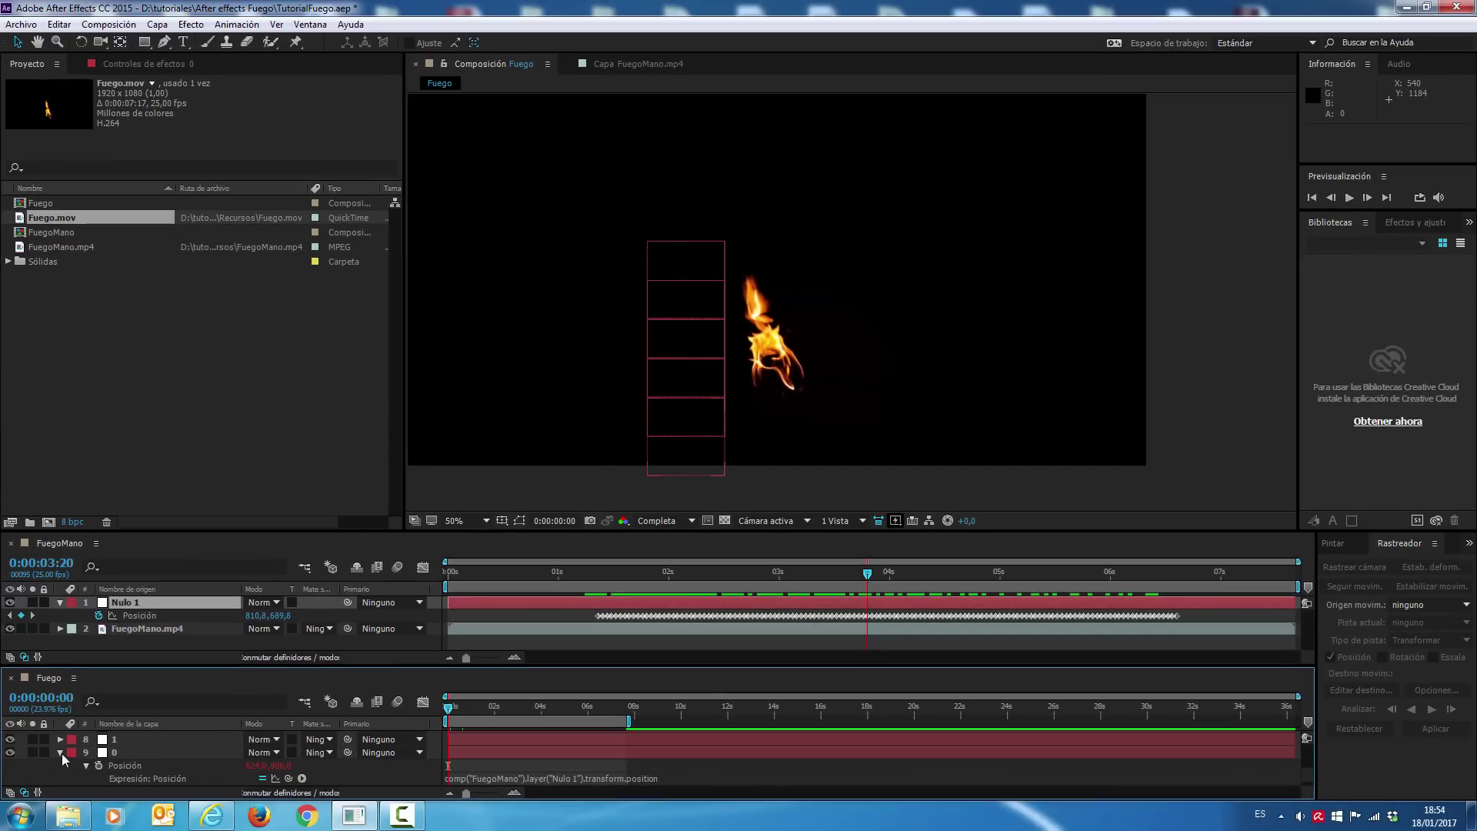
Collapse layer 0 and dock the Fuego timeline back beside FuegoMano as a tab
{"action": "left_click", "coordinate": [61, 764]}
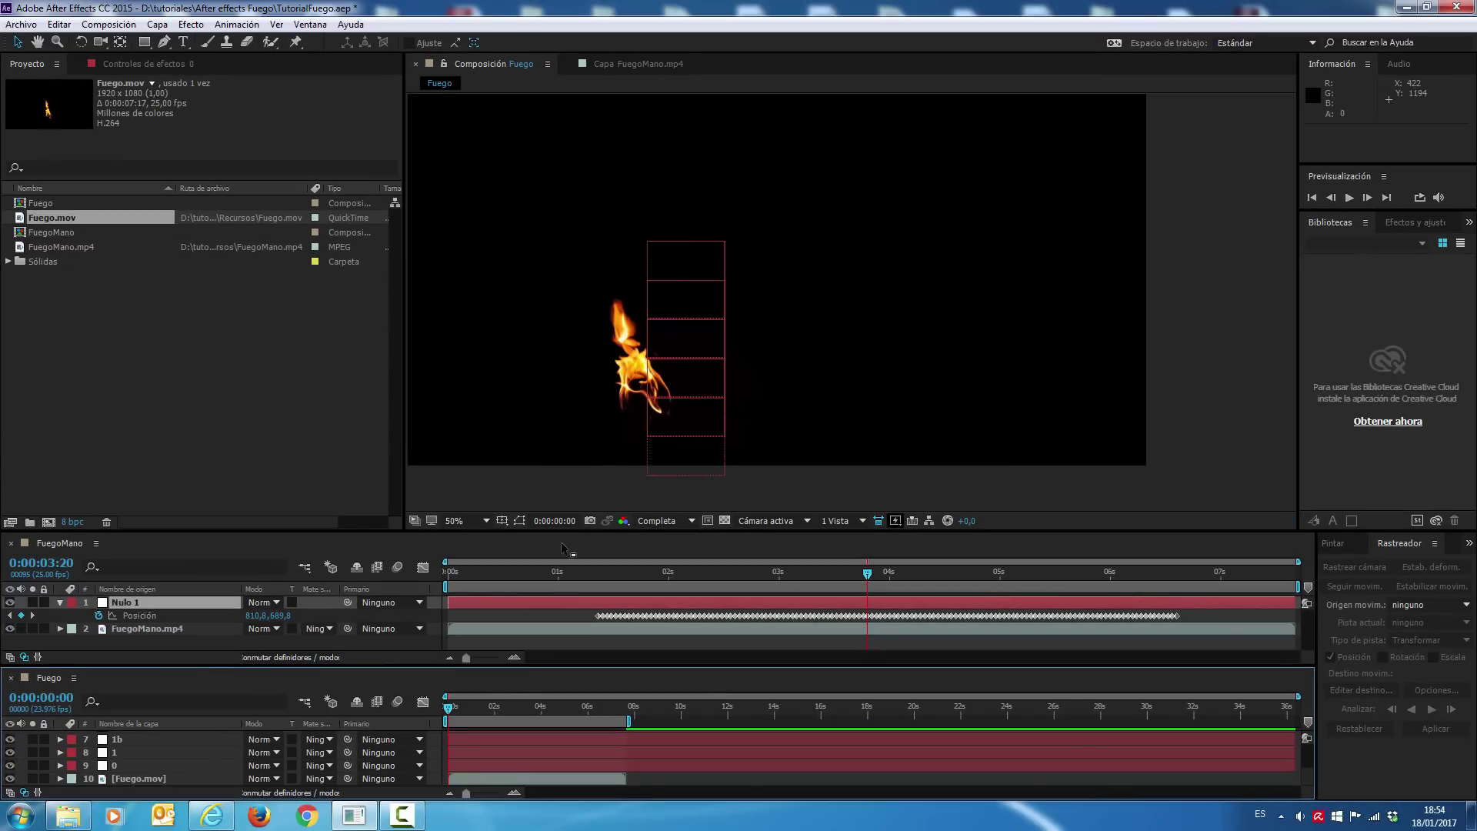
{"action": "left_click_drag", "start_coordinate": [47, 676], "coordinate": [201, 542]}
{"action": "left_click_drag", "start_coordinate": [53, 543], "coordinate": [160, 553]}
{"action": "left_click", "coordinate": [68, 546]}
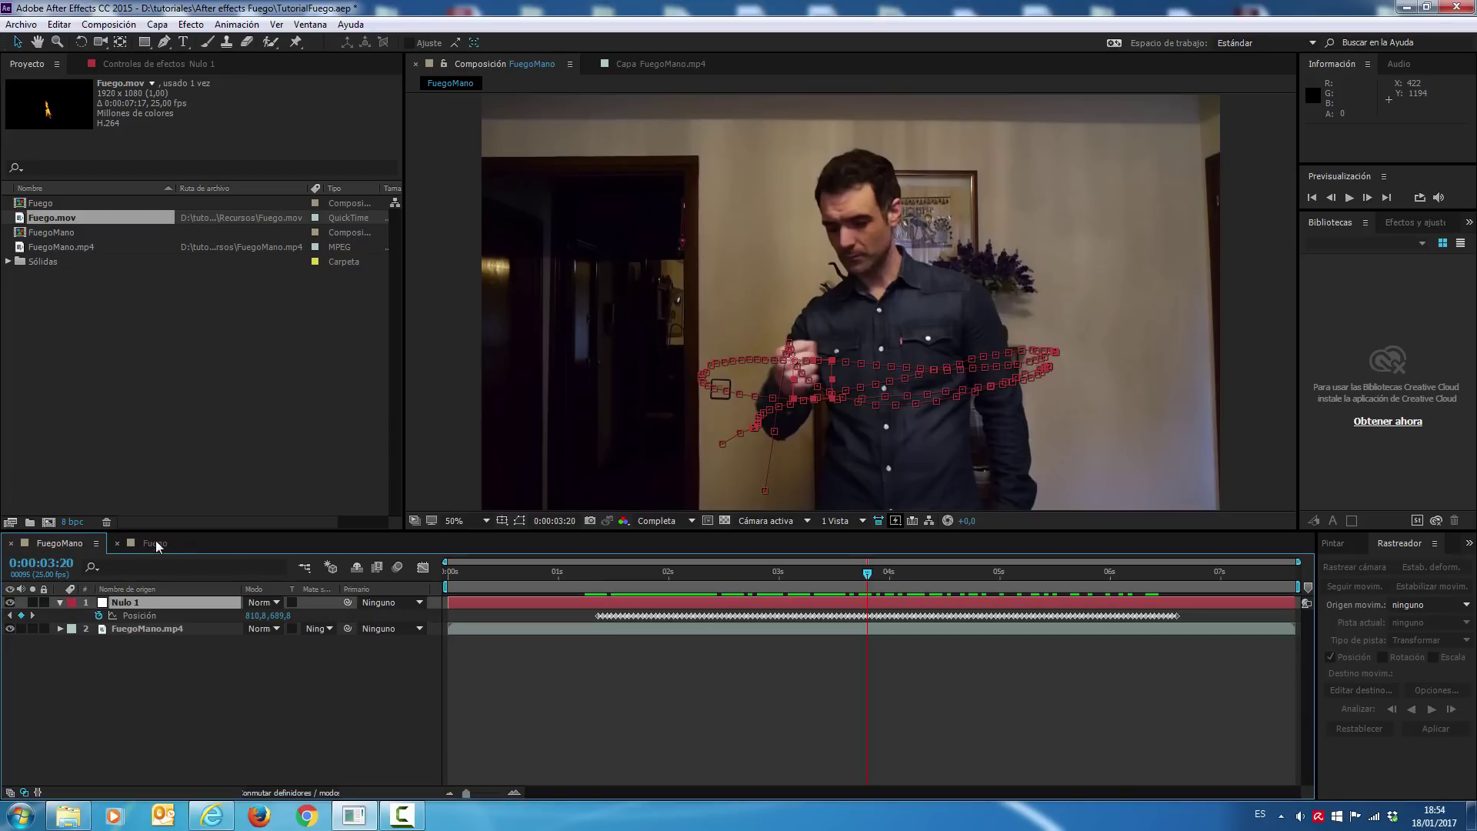
{"action": "left_click", "coordinate": [158, 546]}
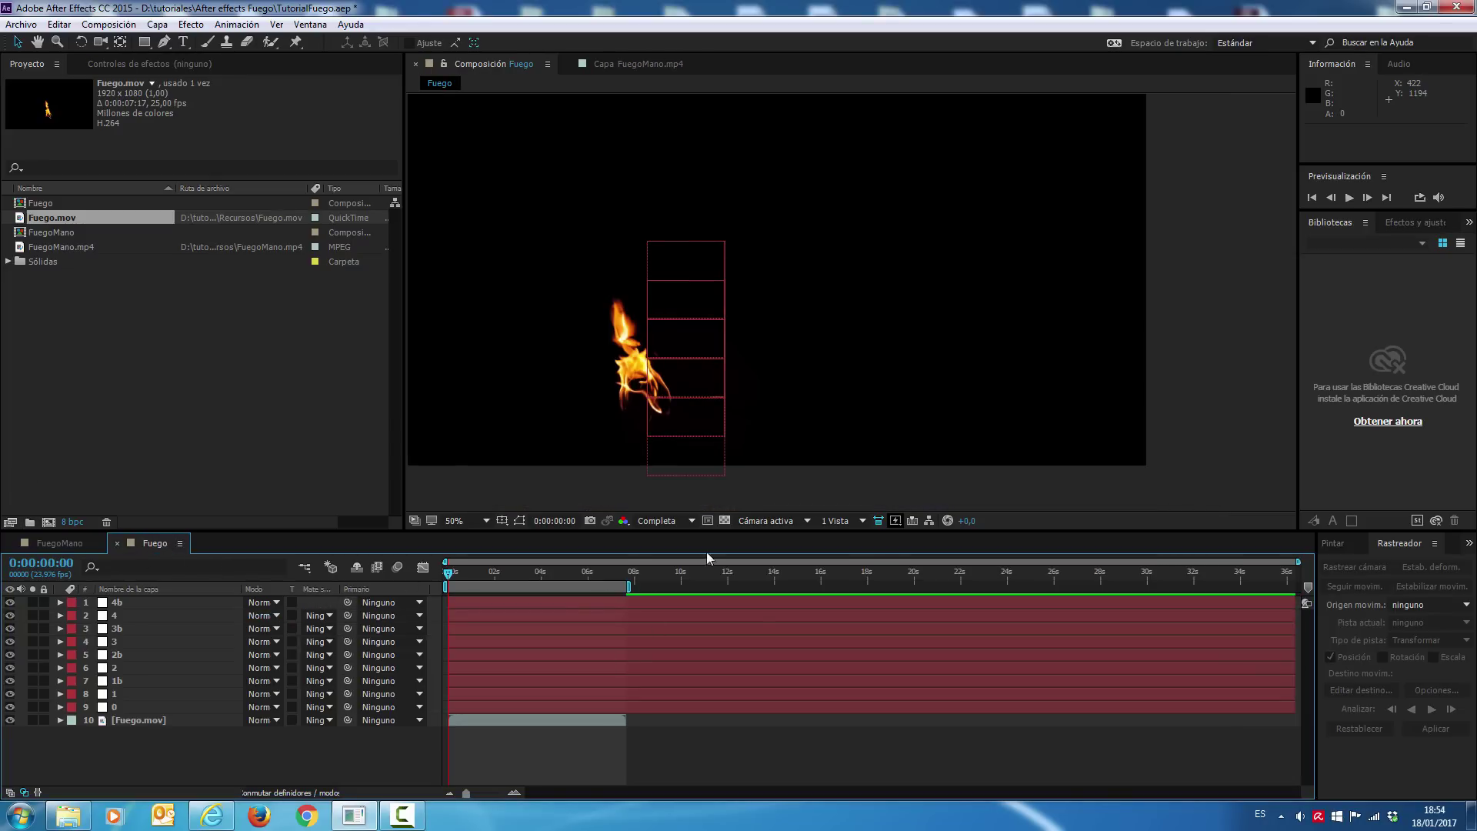
Scrub and play the Fuego comp between 3 and 5 seconds to watch the flame follow the track
{"action": "mouse_move", "coordinate": [529, 578]}
{"action": "left_mouse_down"}
{"action": "mouse_move", "coordinate": [559, 573]}
{"action": "mouse_move", "coordinate": [531, 576]}
{"action": "left_mouse_up"}
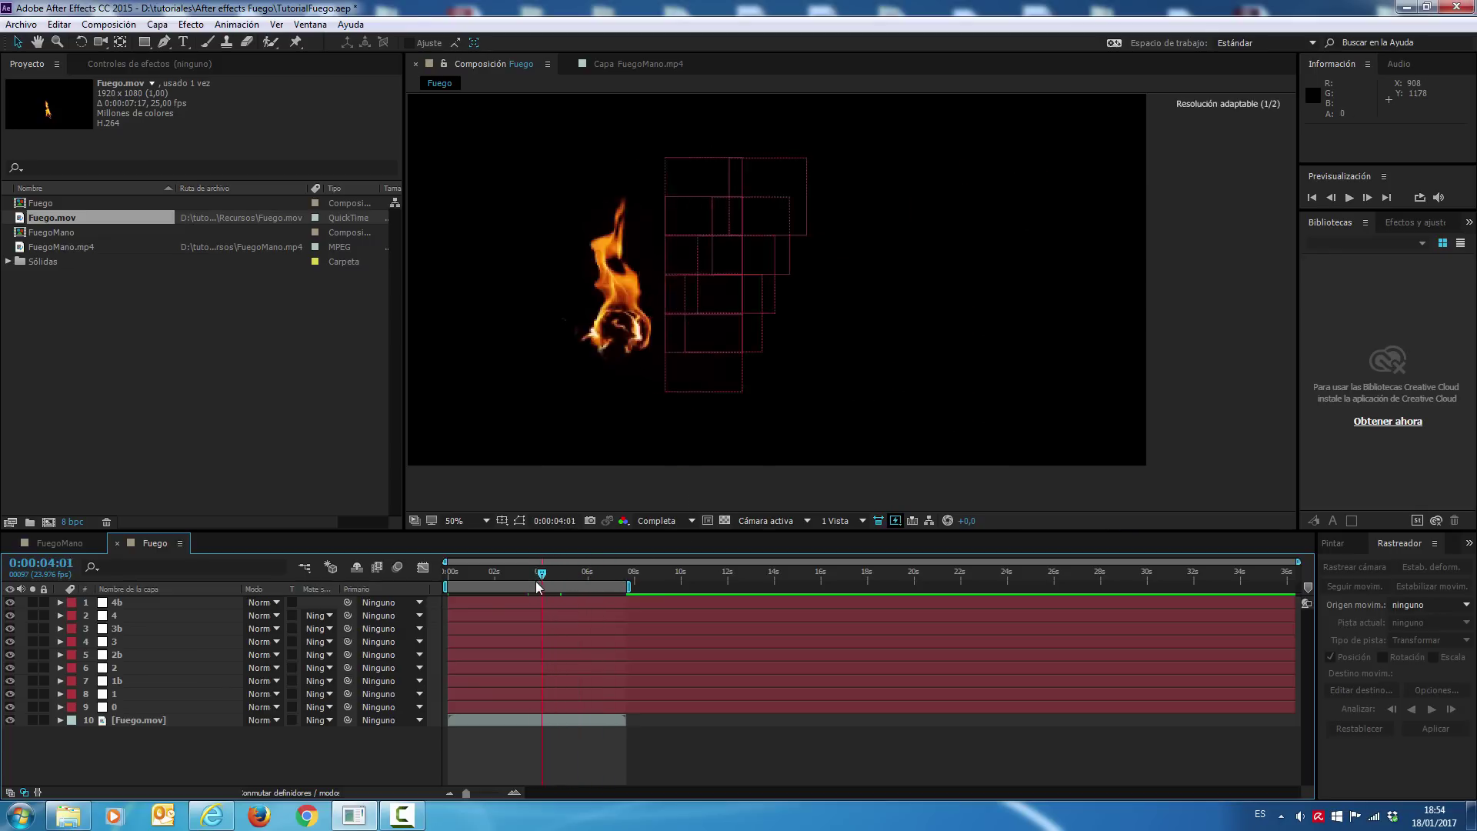
{"action": "left_click_drag", "start_coordinate": [556, 575], "coordinate": [567, 575]}
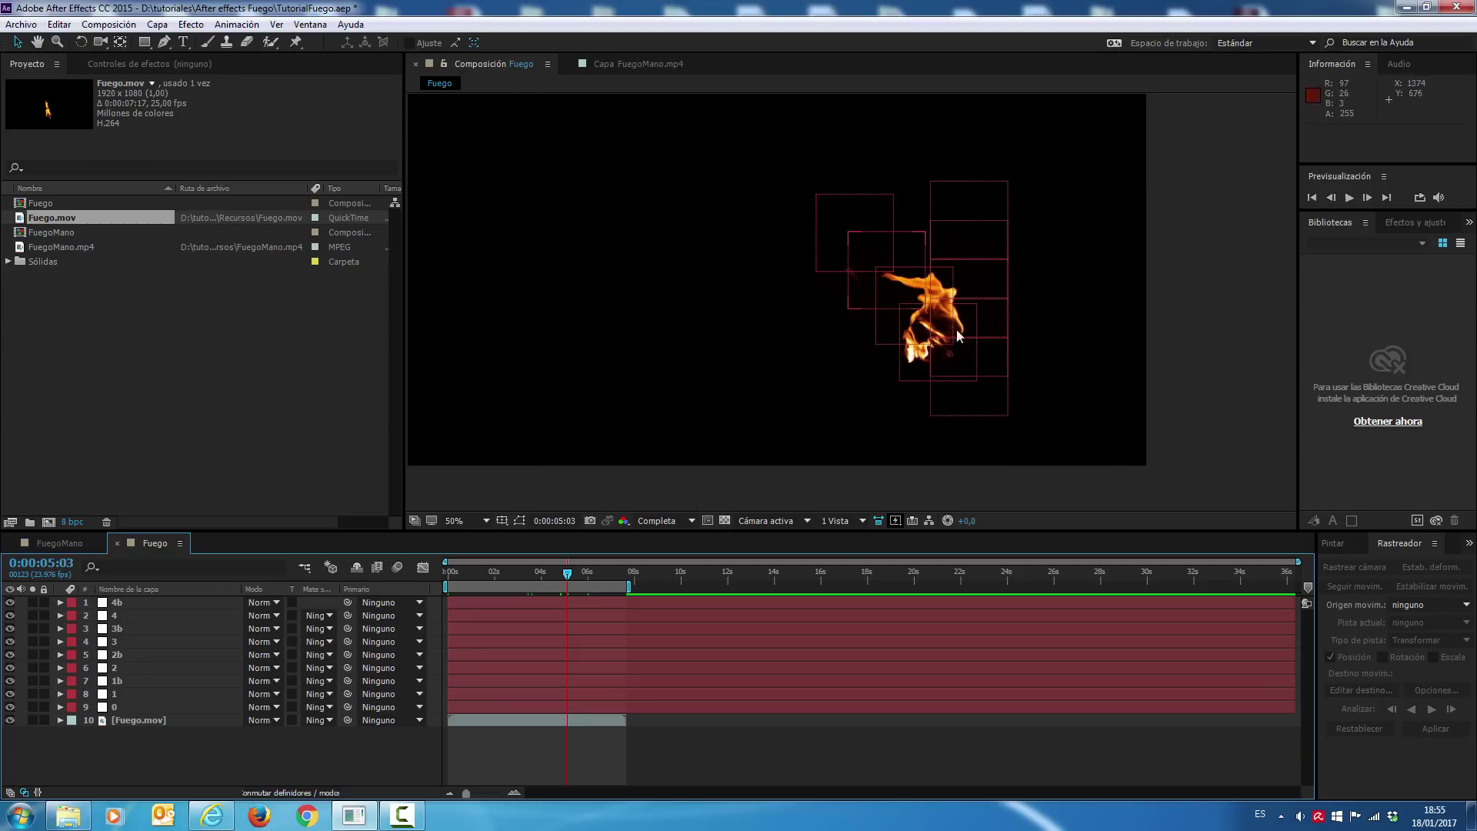
{"action": "left_click_drag", "start_coordinate": [569, 579], "coordinate": [499, 577]}
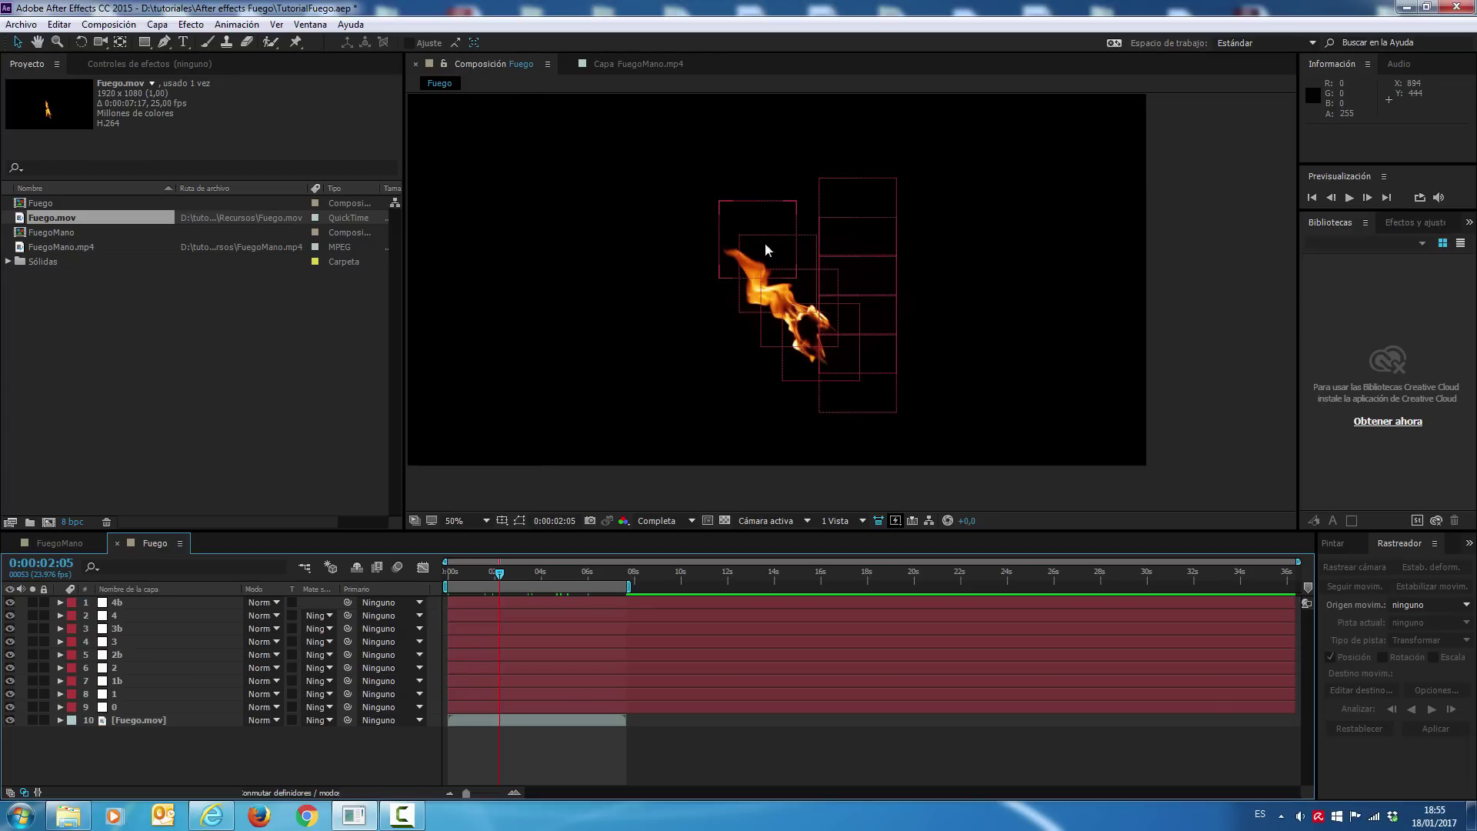
{"action": "key", "text": "space"}
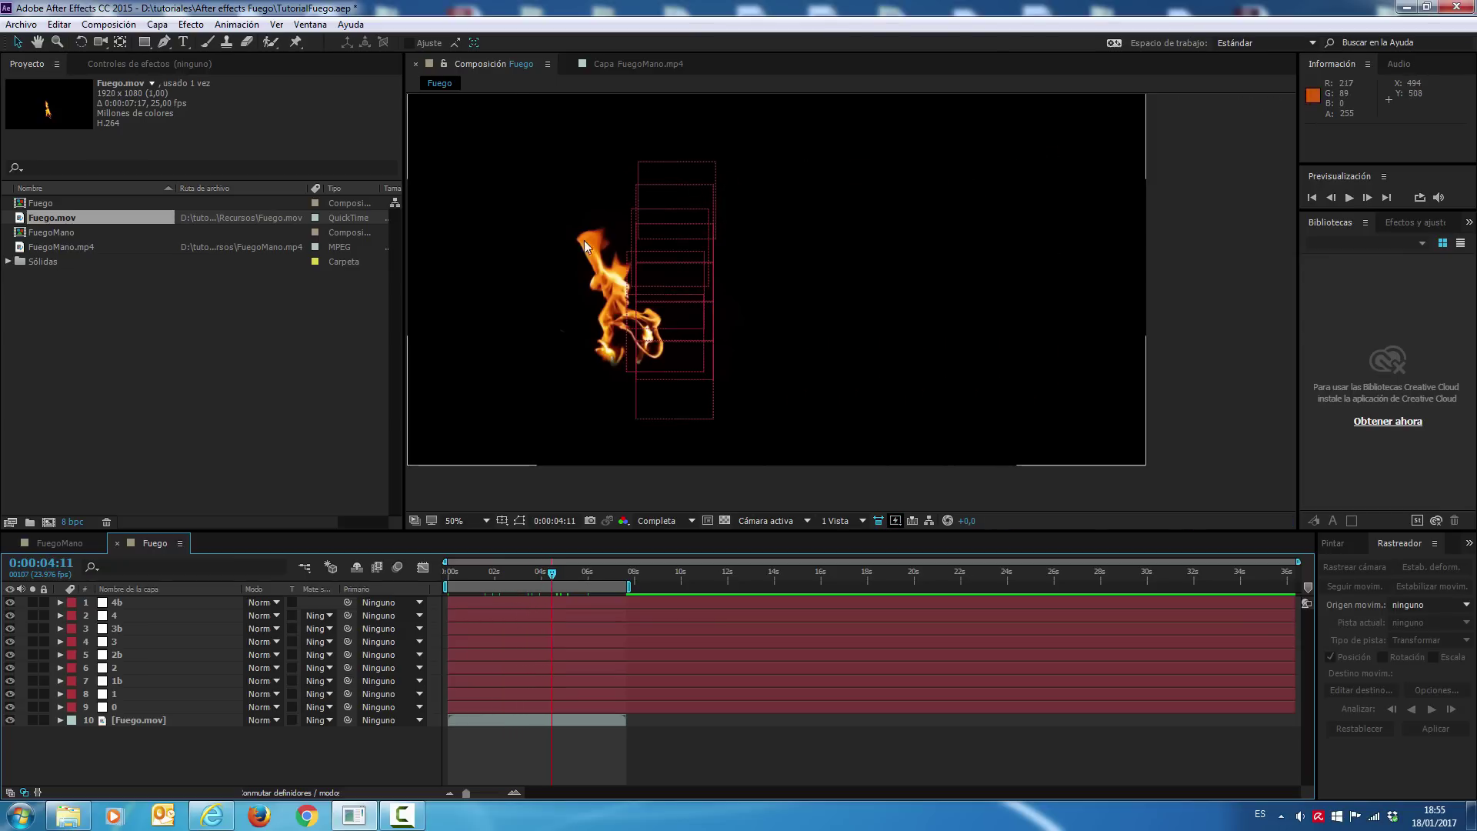
{"action": "left_click_drag", "start_coordinate": [536, 574], "coordinate": [553, 576]}
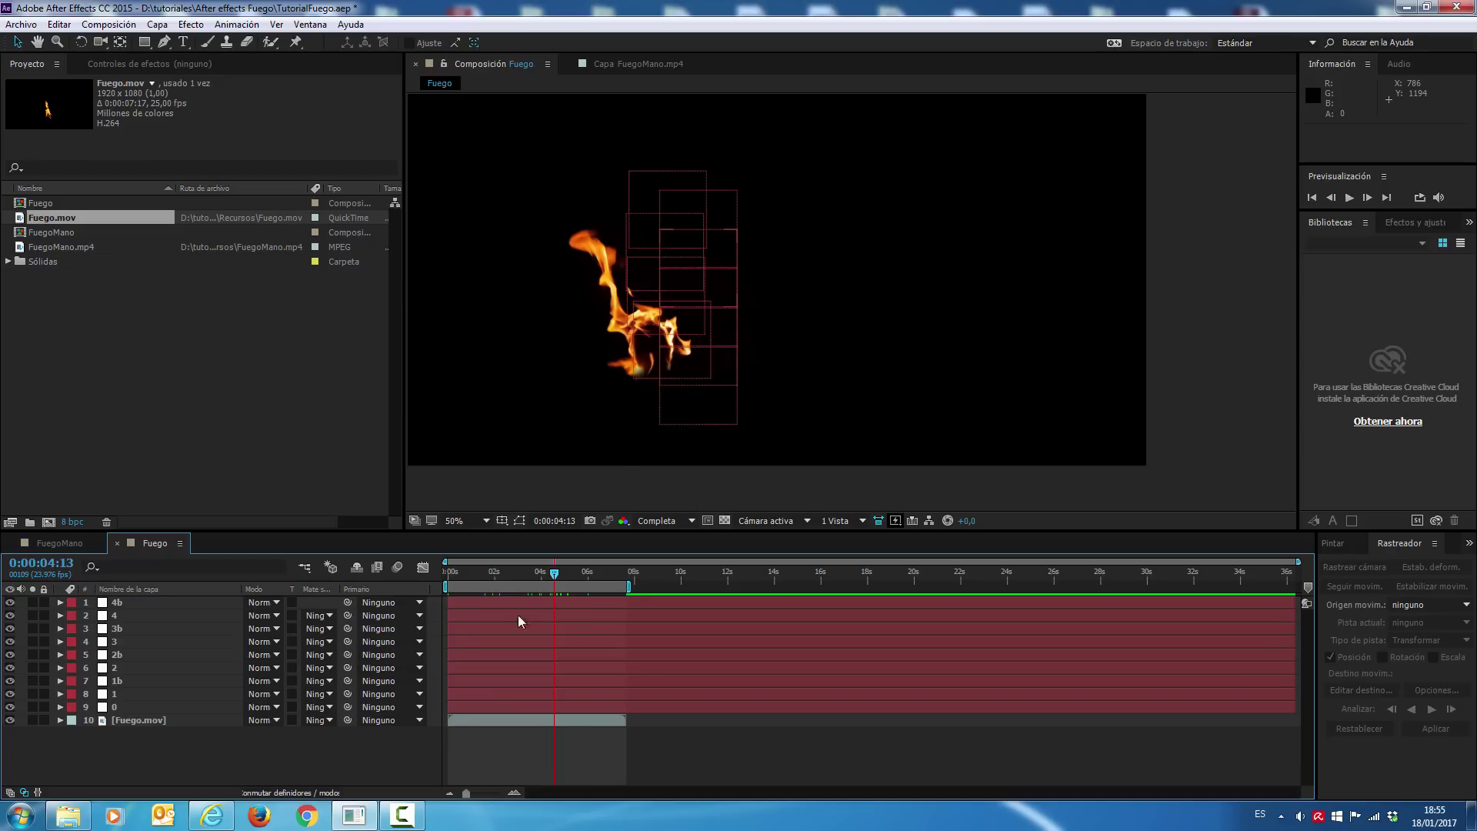
{"action": "left_click_drag", "start_coordinate": [537, 573], "coordinate": [579, 567]}
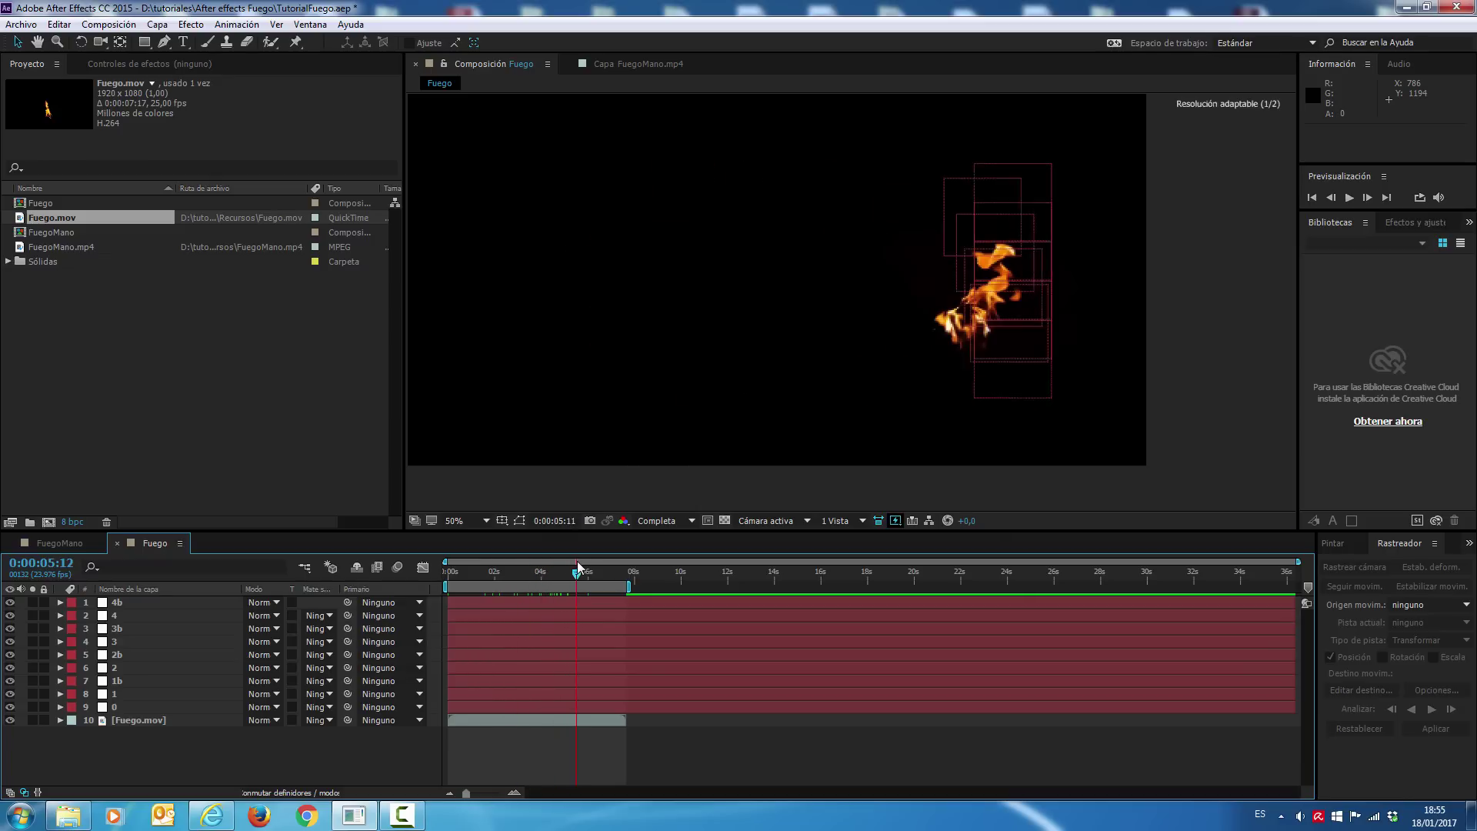
{"action": "left_click", "coordinate": [71, 543]}
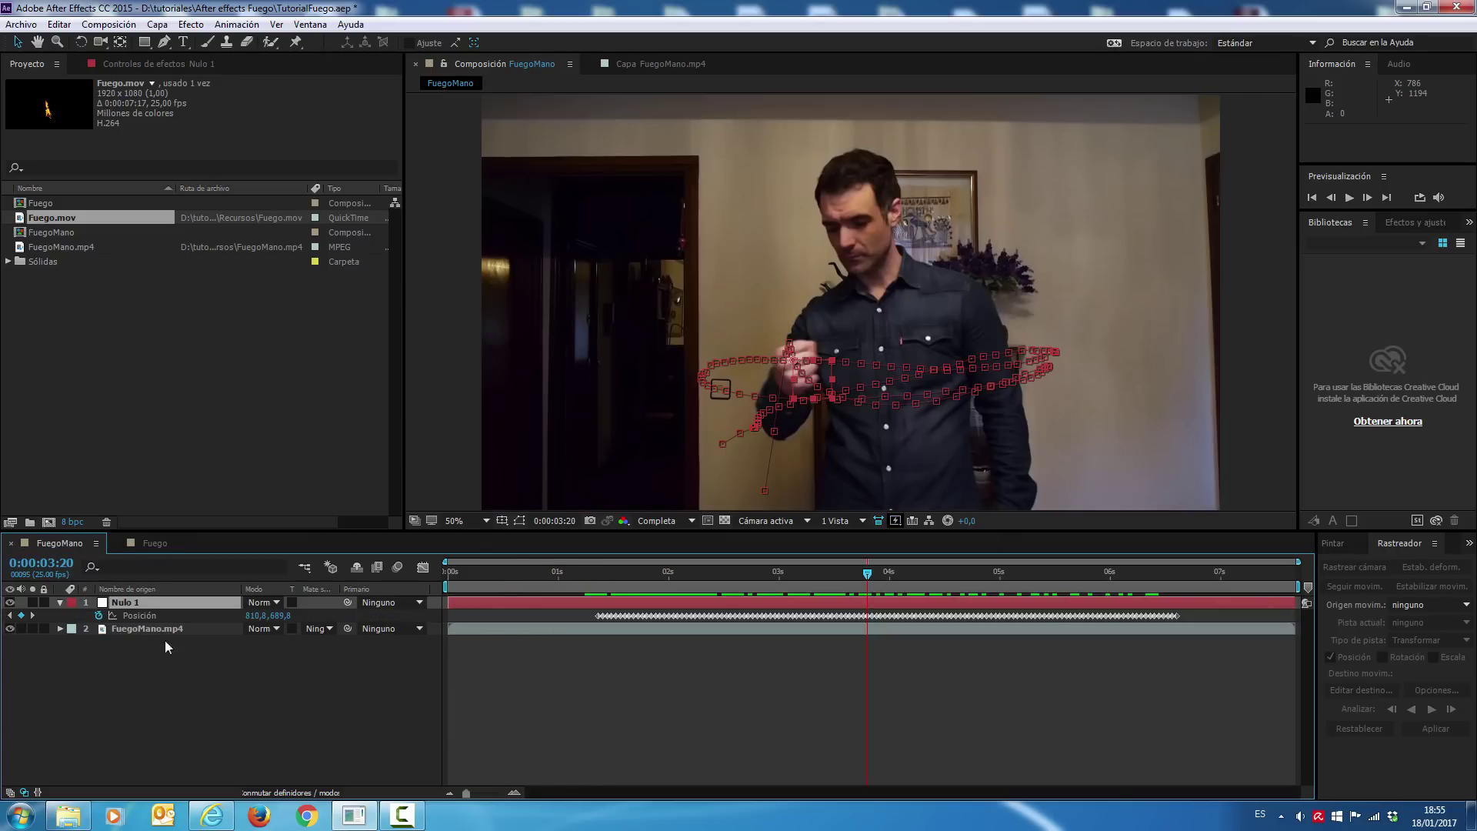
Drop the Fuego comp above Nulo 1 in FuegoMano and scrub 0:00:02:01–0:00:02:18 to check it
{"action": "left_click", "coordinate": [60, 603]}
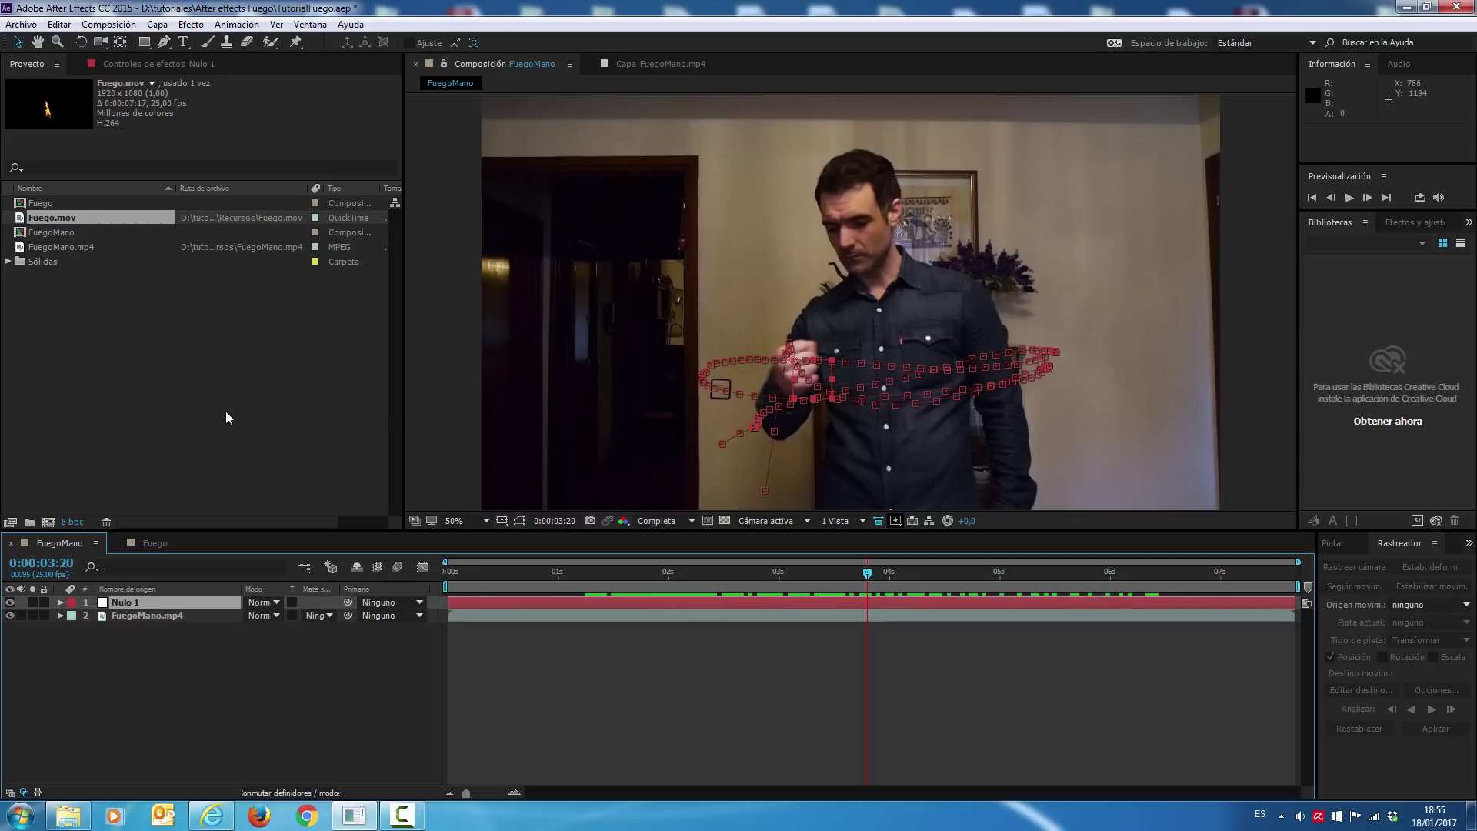
{"action": "left_click_drag", "start_coordinate": [46, 205], "coordinate": [123, 601]}
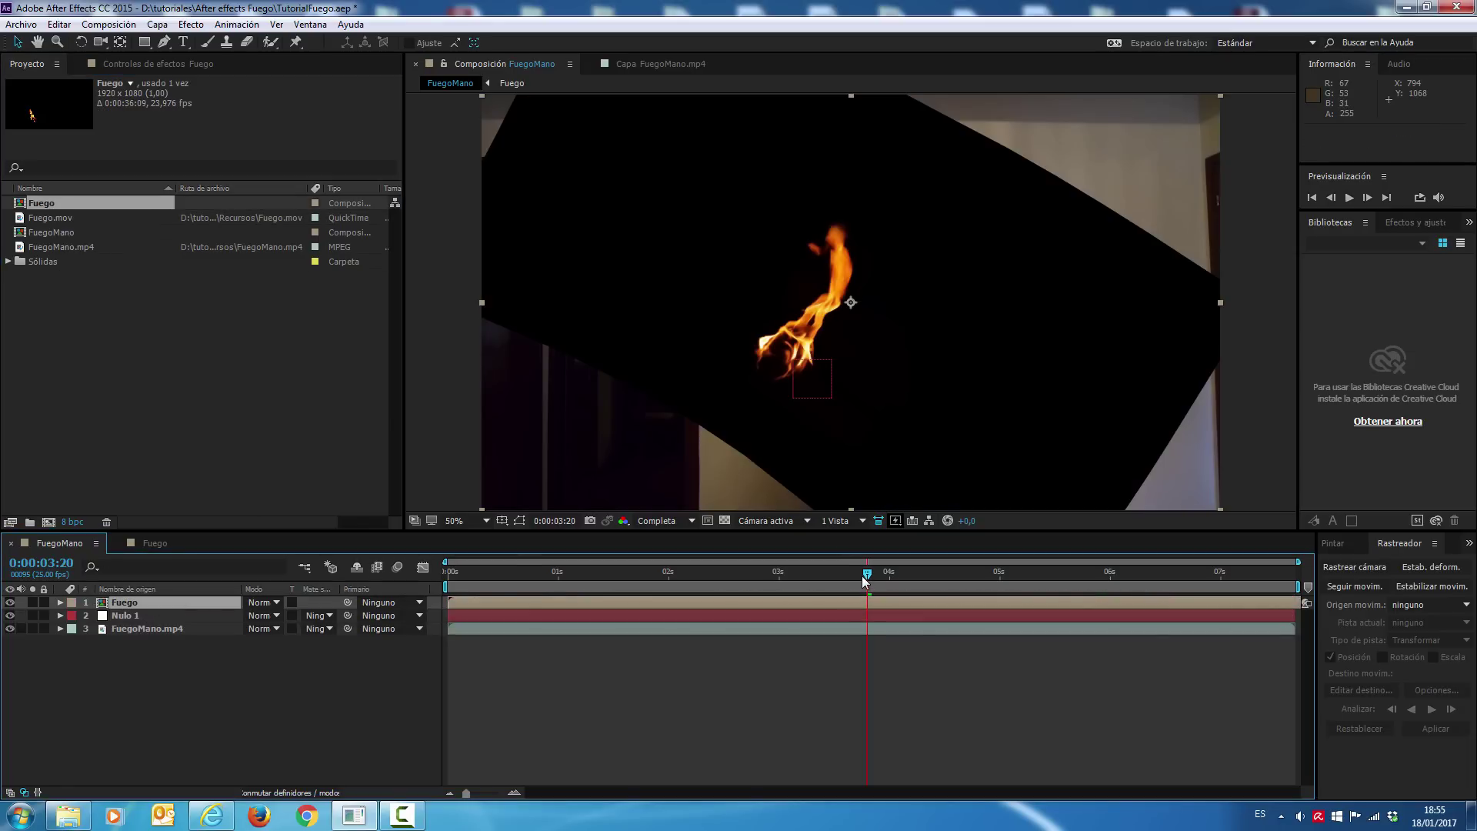
{"action": "left_click_drag", "start_coordinate": [864, 581], "coordinate": [666, 590]}
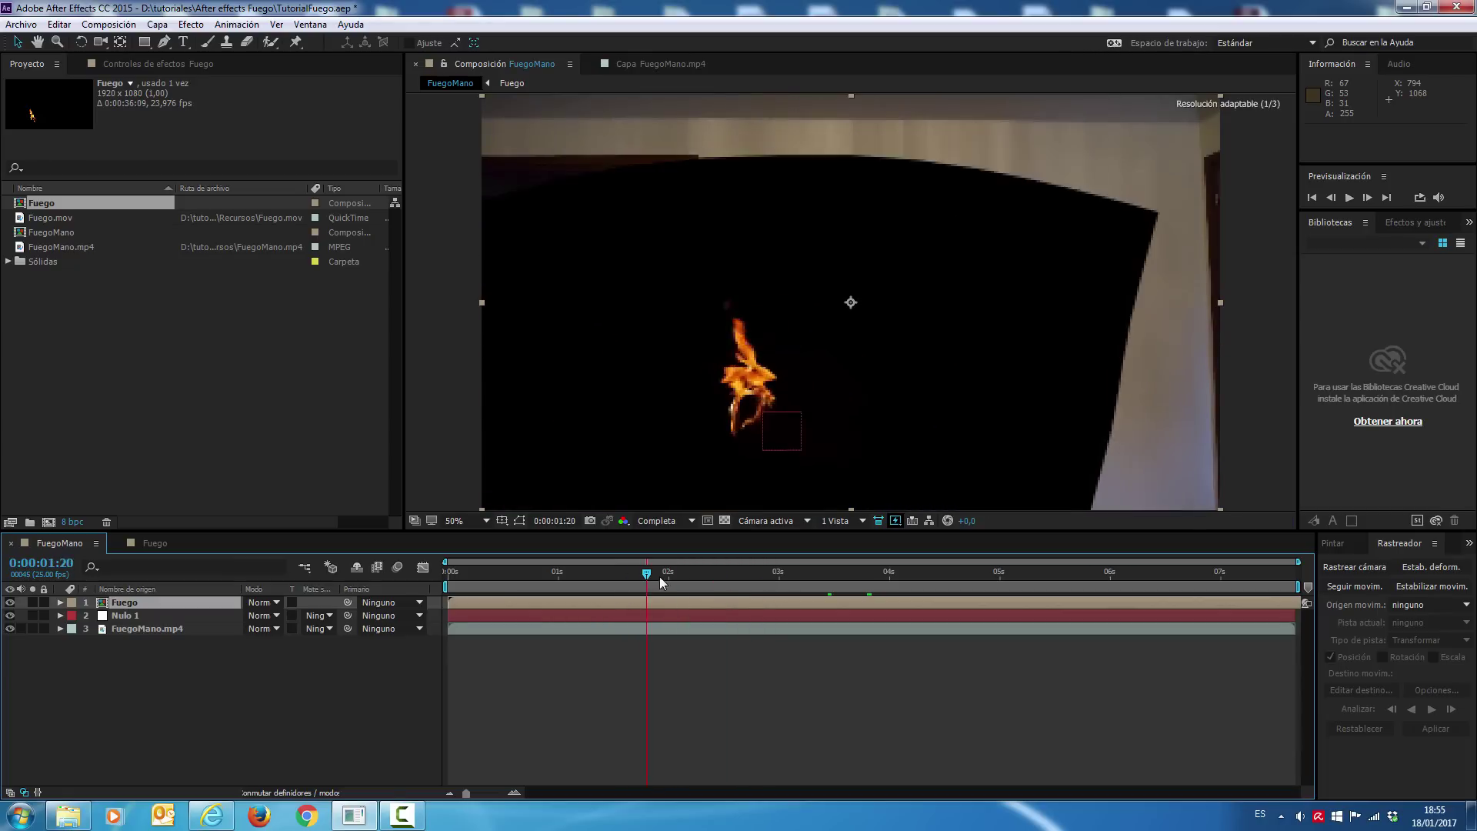
{"action": "left_click_drag", "start_coordinate": [624, 586], "coordinate": [748, 573]}
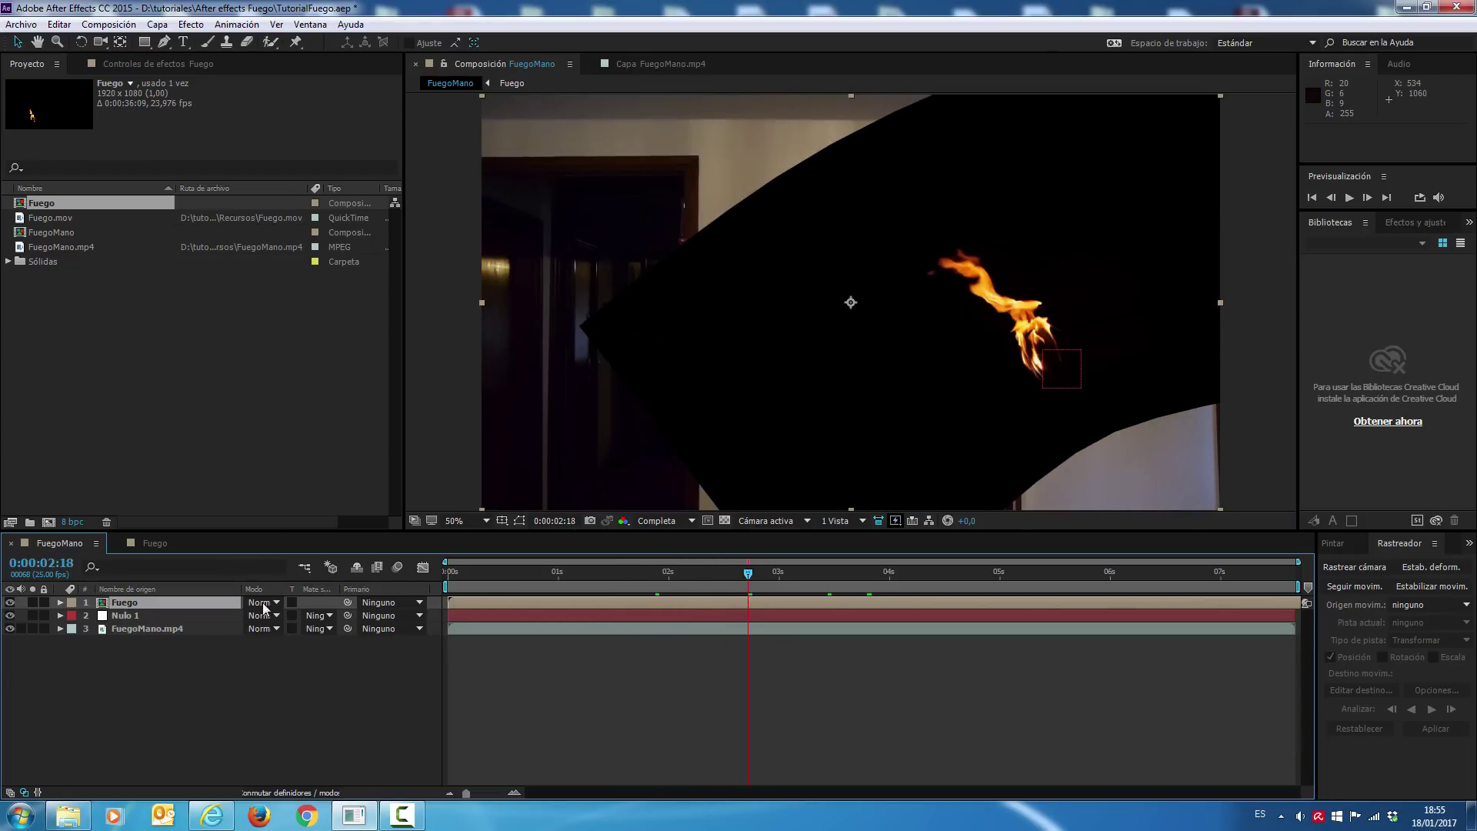
{"action": "left_click", "coordinate": [278, 795]}
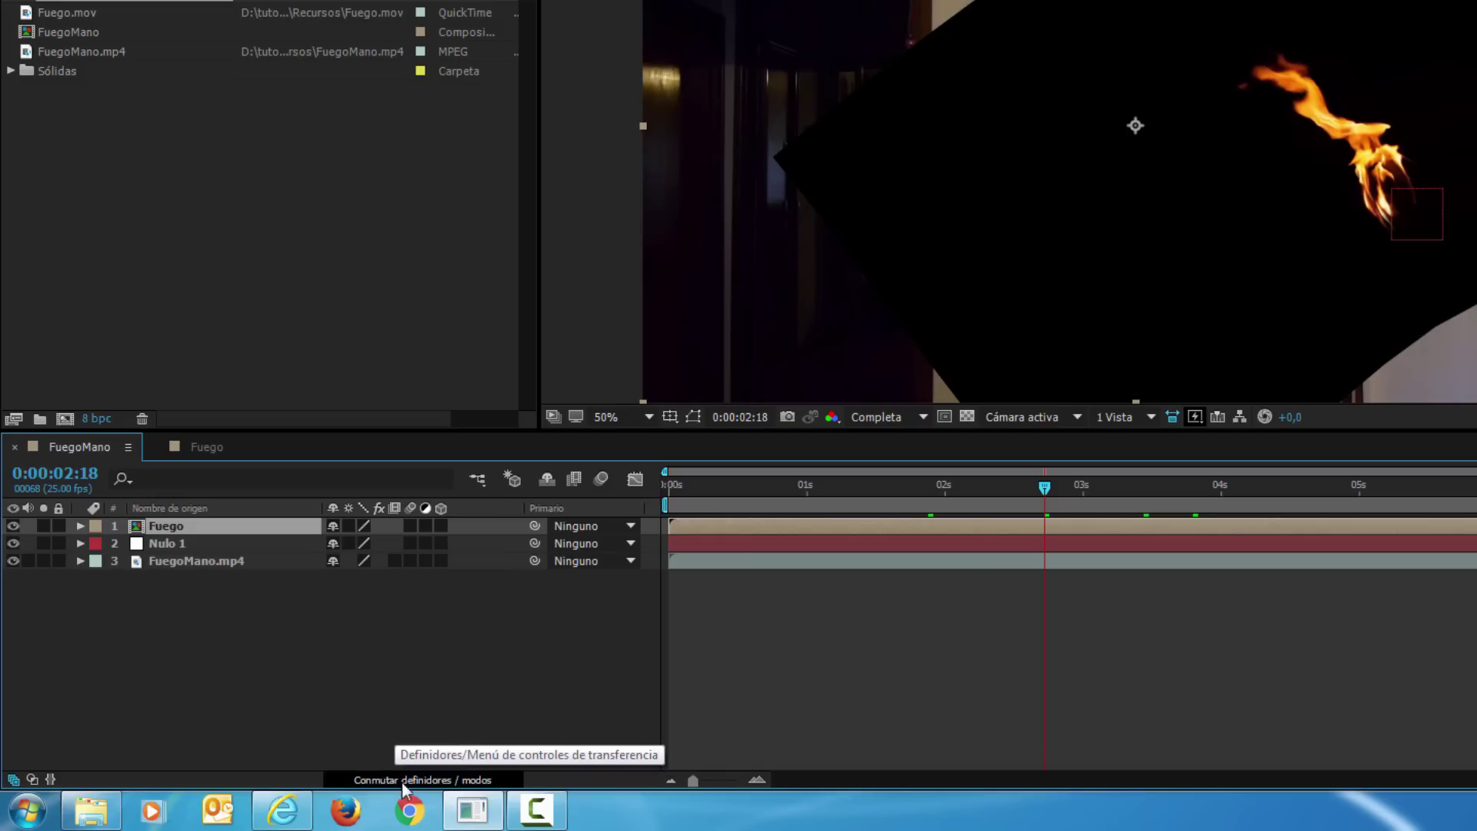
Set the Fuego layer's blend mode to Pantalla (Screen)
{"action": "left_click", "coordinate": [403, 781]}
{"action": "left_click", "coordinate": [369, 777]}
{"action": "left_click", "coordinate": [373, 777]}
{"action": "left_click", "coordinate": [374, 776]}
{"action": "left_click", "coordinate": [374, 776]}
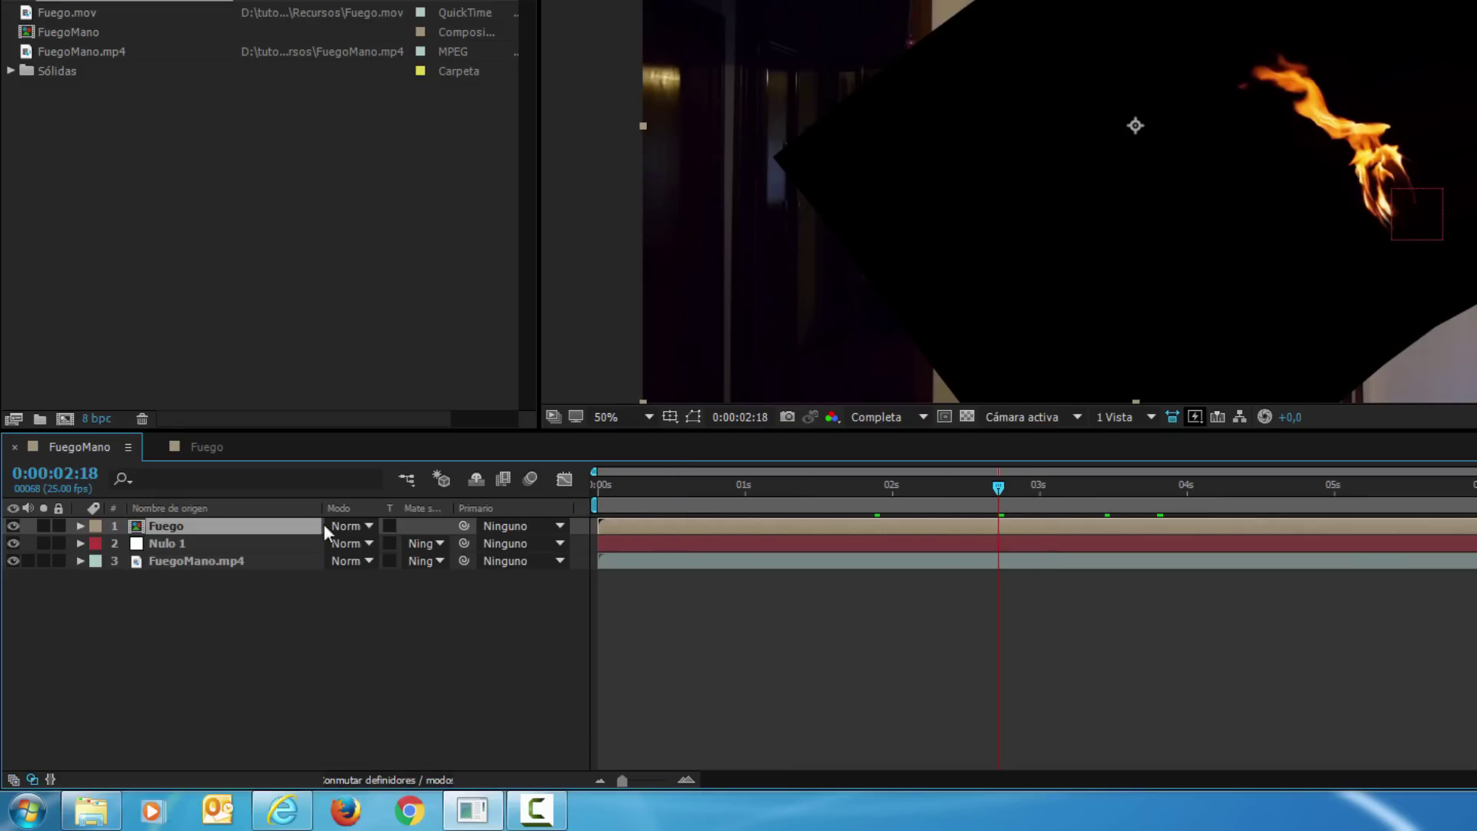
{"action": "left_click", "coordinate": [362, 524]}
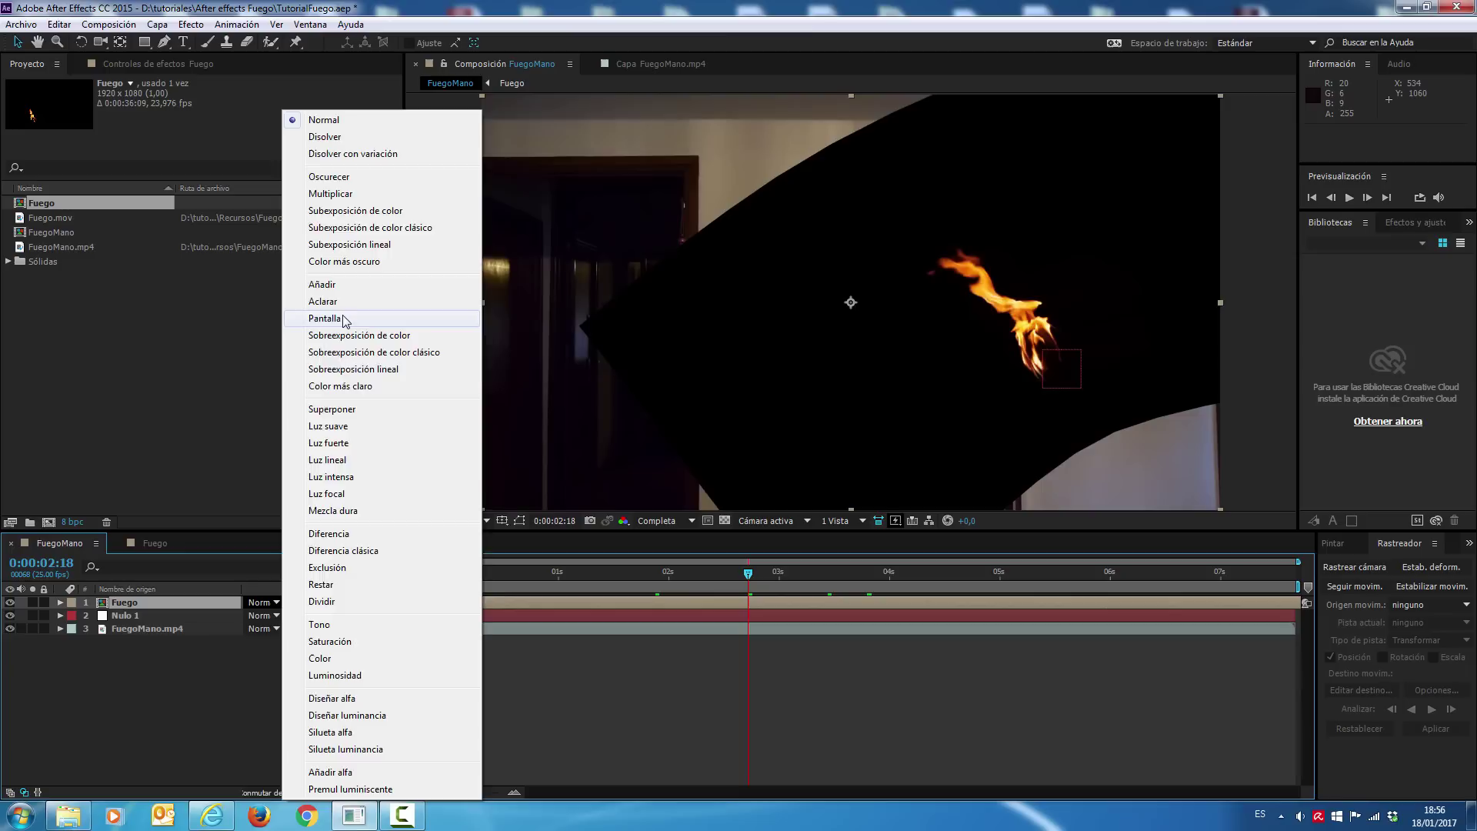
{"action": "left_click", "coordinate": [343, 320]}
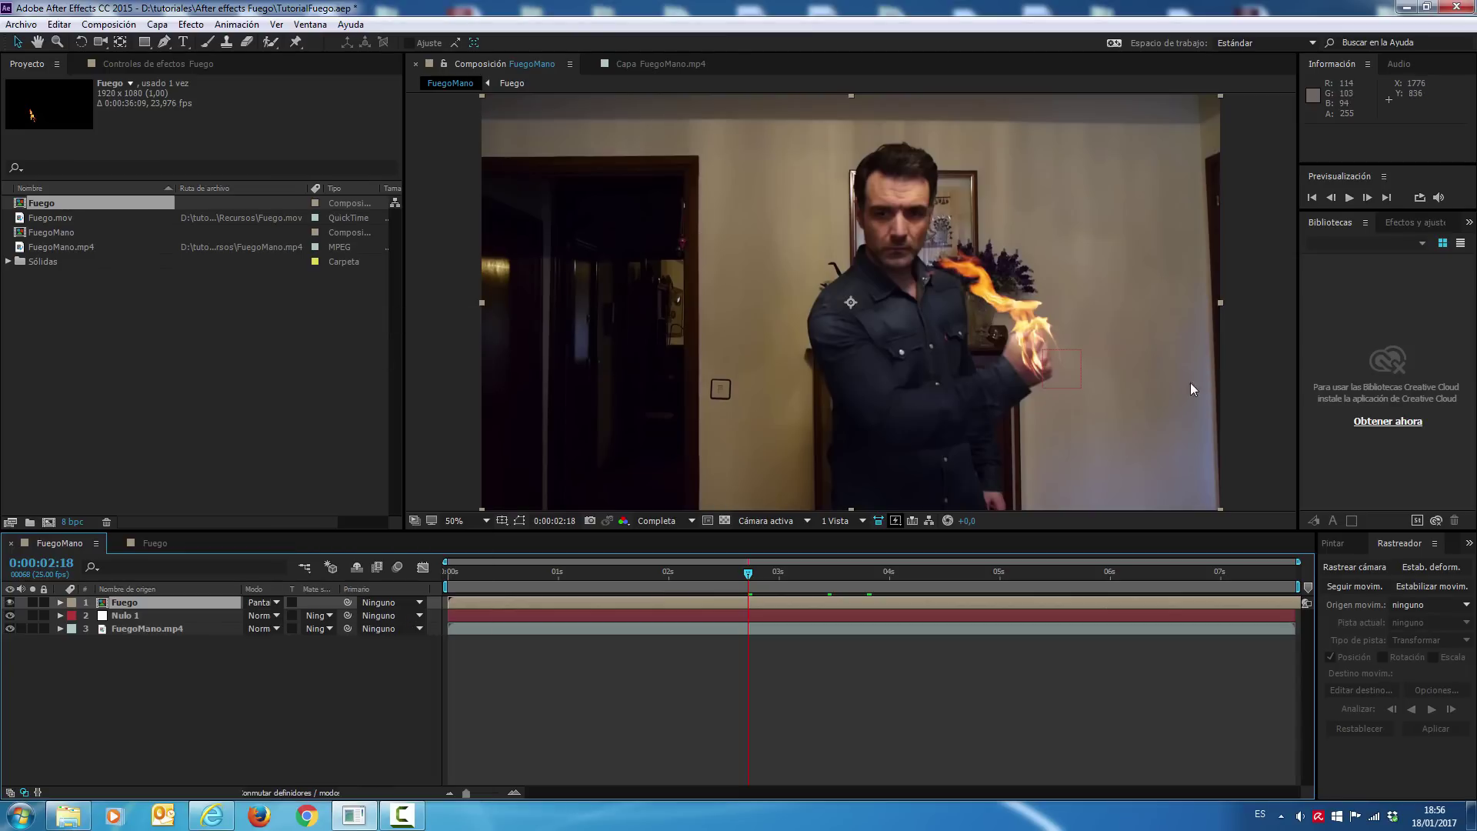
Scrub through the clip to preview the screen-blended flame over the hand, then select Nulo 1
{"action": "left_click_drag", "start_coordinate": [769, 568], "coordinate": [849, 573]}
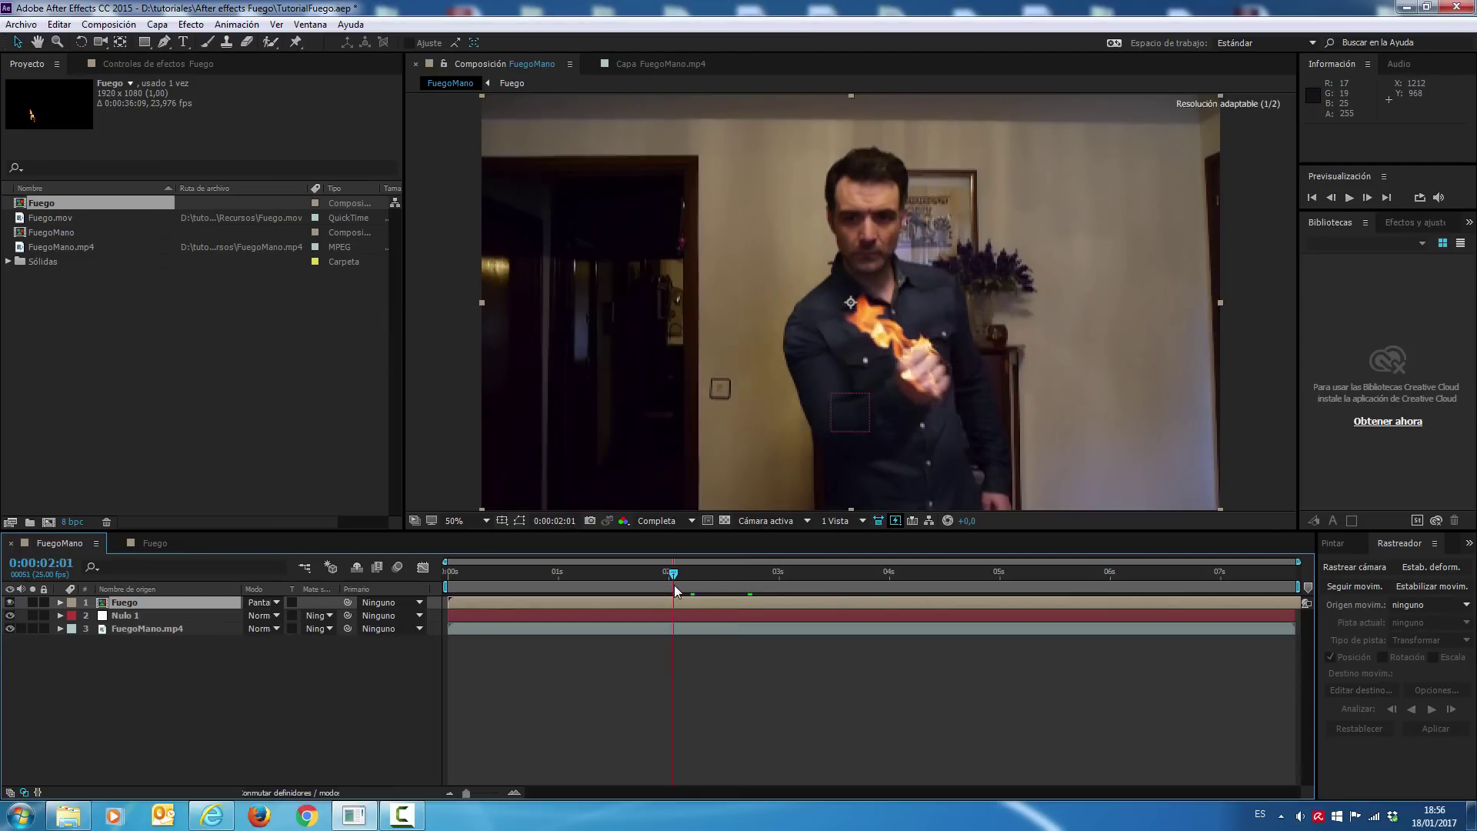
{"action": "mouse_move", "coordinate": [936, 589]}
{"action": "left_mouse_down"}
{"action": "mouse_move", "coordinate": [637, 611]}
{"action": "mouse_move", "coordinate": [907, 480]}
{"action": "left_mouse_up"}
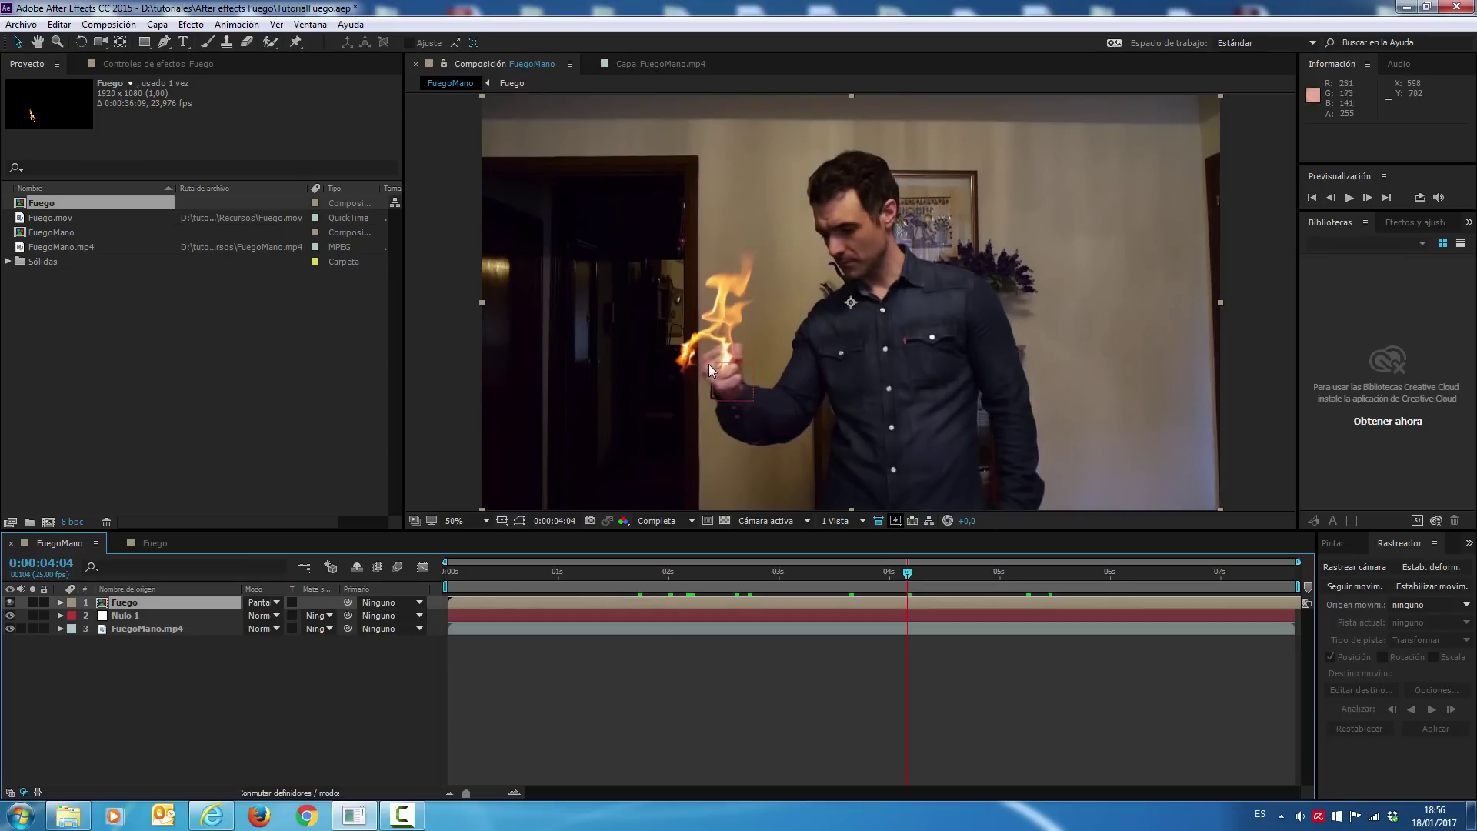
{"action": "left_click_drag", "start_coordinate": [906, 579], "coordinate": [1054, 589]}
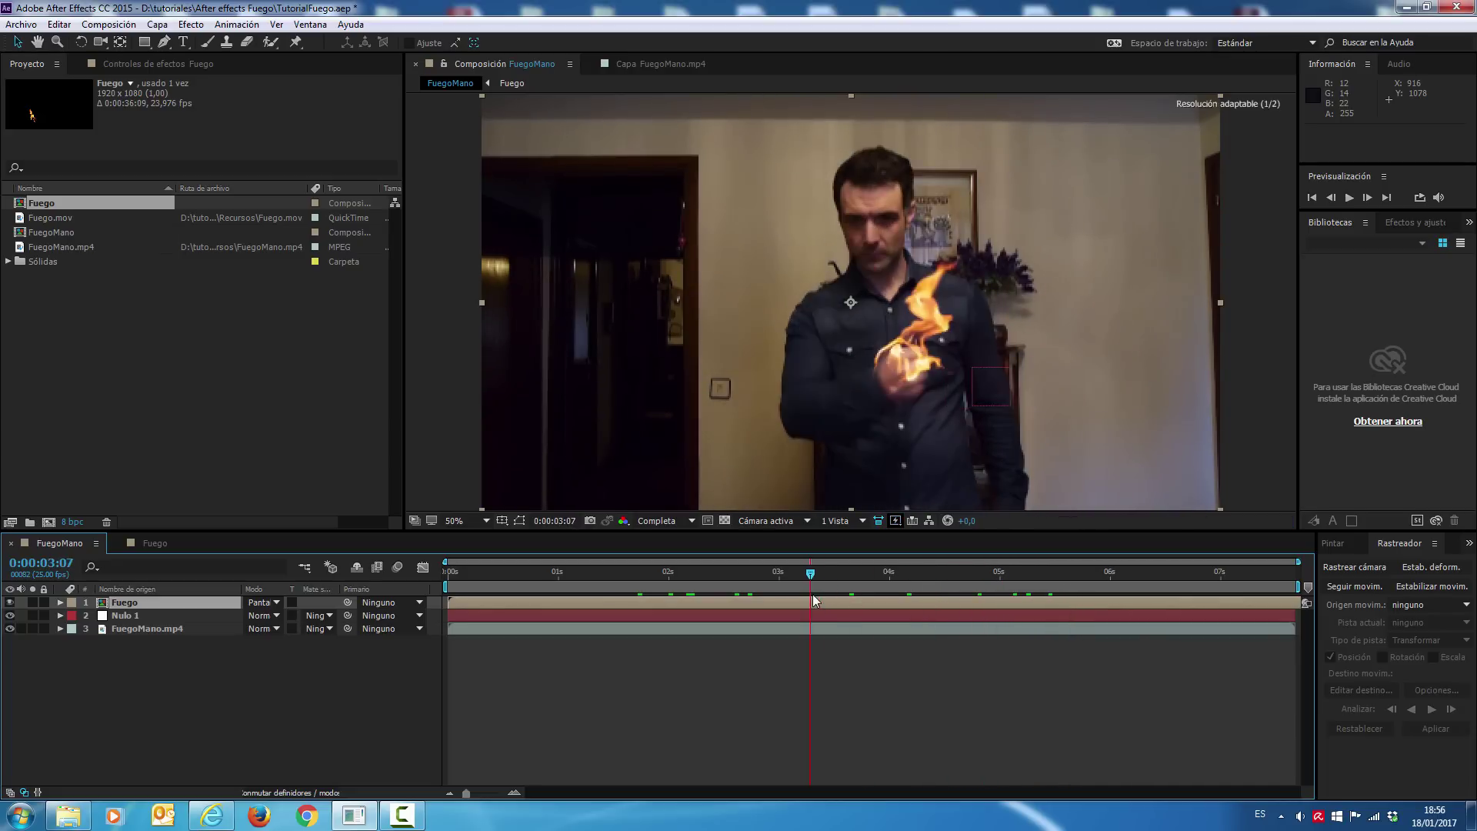
{"action": "left_click_drag", "start_coordinate": [1055, 589], "coordinate": [858, 584]}
{"action": "left_click", "coordinate": [150, 754]}
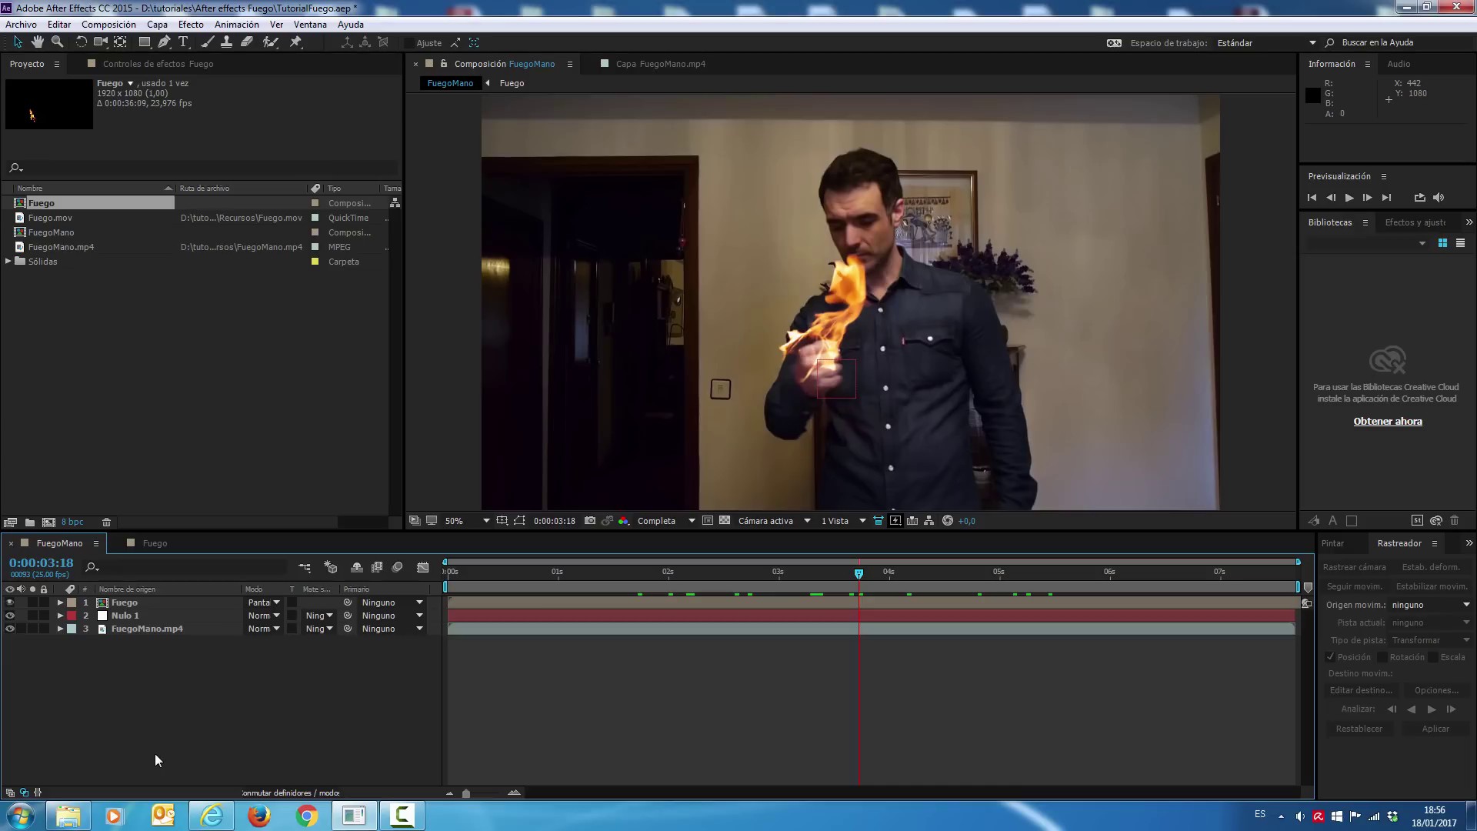
{"action": "mouse_move", "coordinate": [680, 575]}
{"action": "left_mouse_down"}
{"action": "mouse_move", "coordinate": [557, 587]}
{"action": "mouse_move", "coordinate": [611, 582]}
{"action": "mouse_move", "coordinate": [589, 583]}
{"action": "left_mouse_up"}
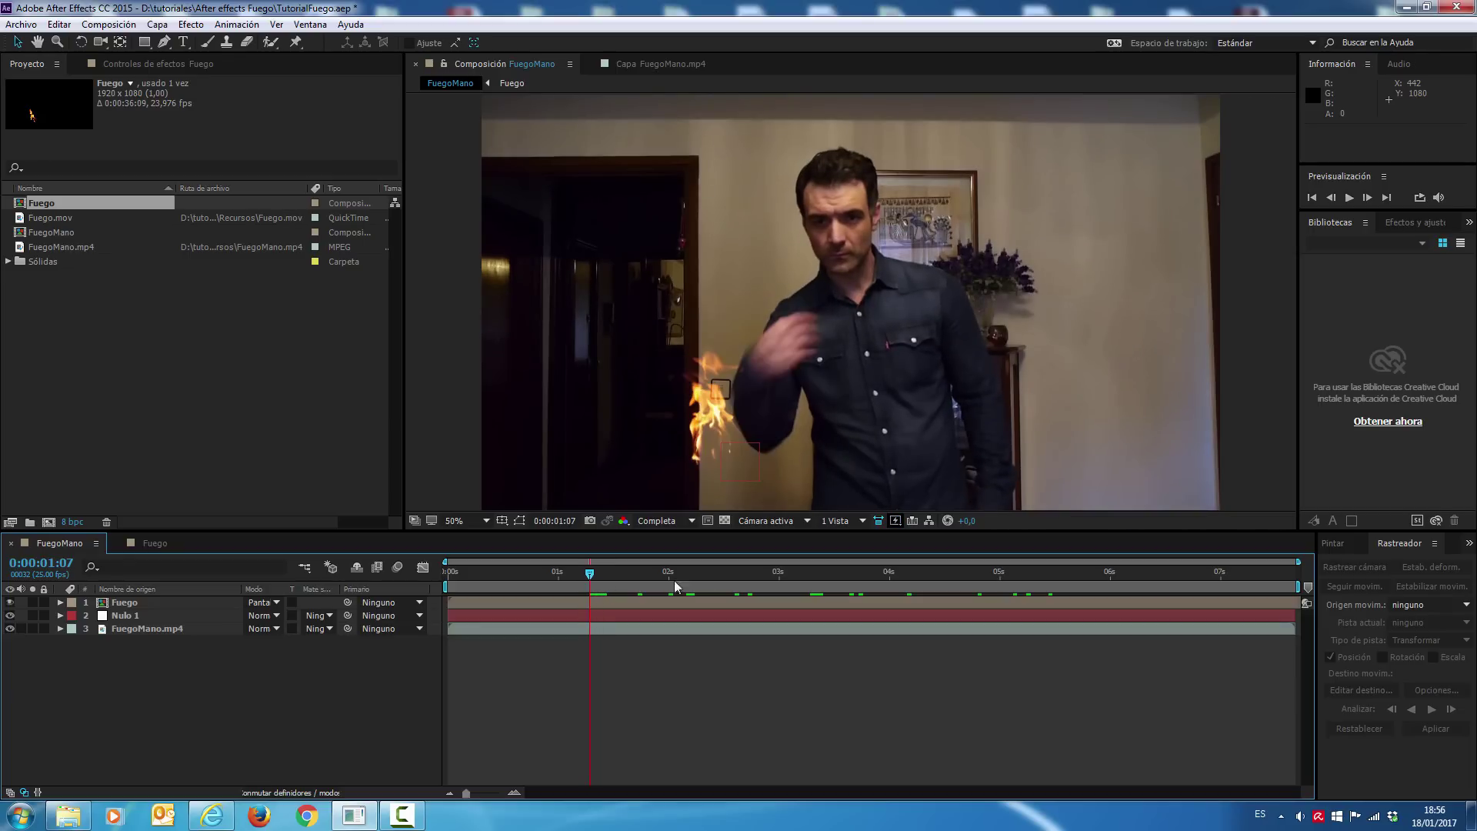
{"action": "left_click", "coordinate": [1368, 197]}
{"action": "left_click", "coordinate": [1367, 197]}
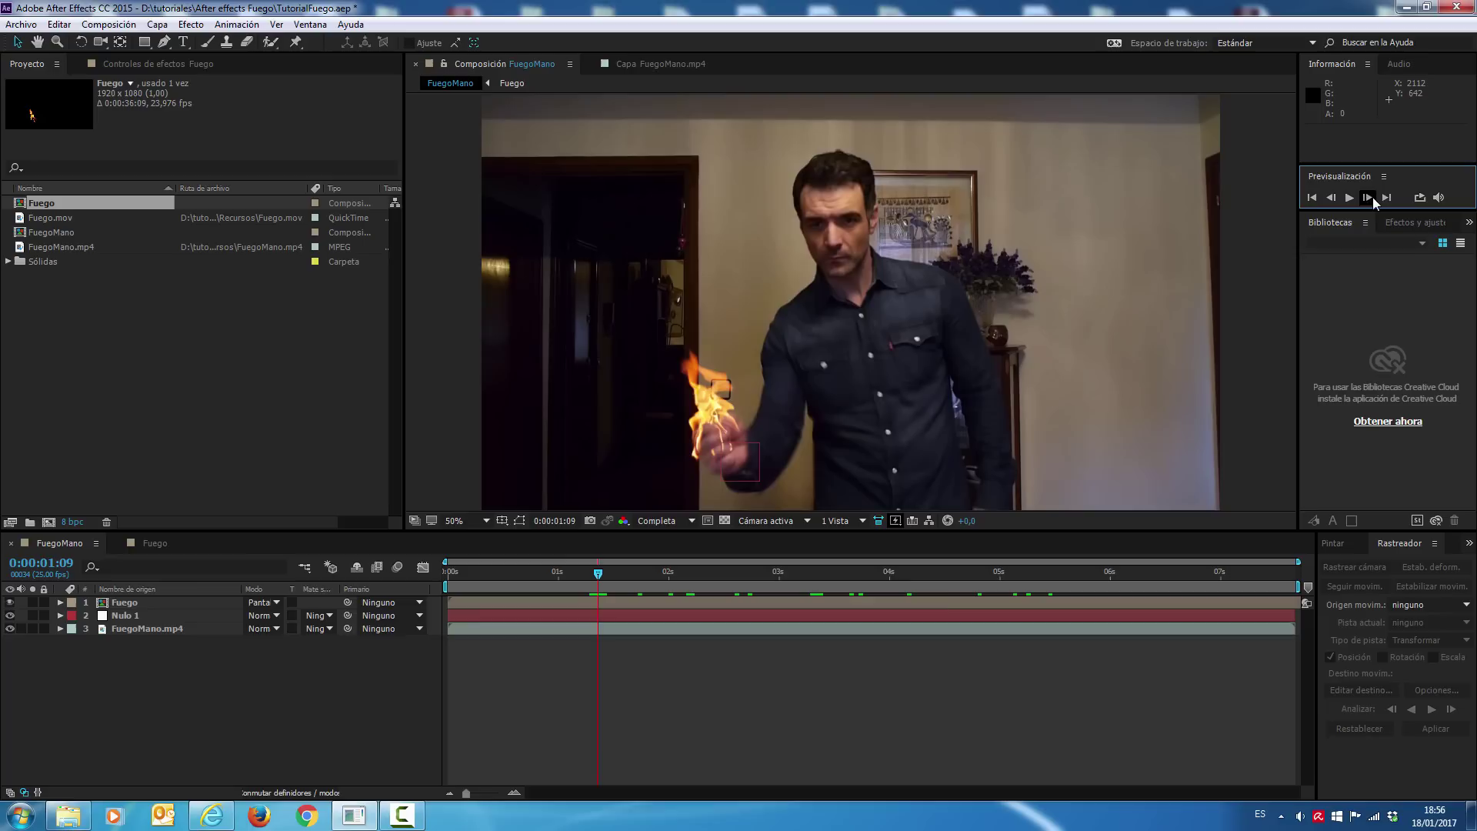
{"action": "left_click", "coordinate": [125, 616]}
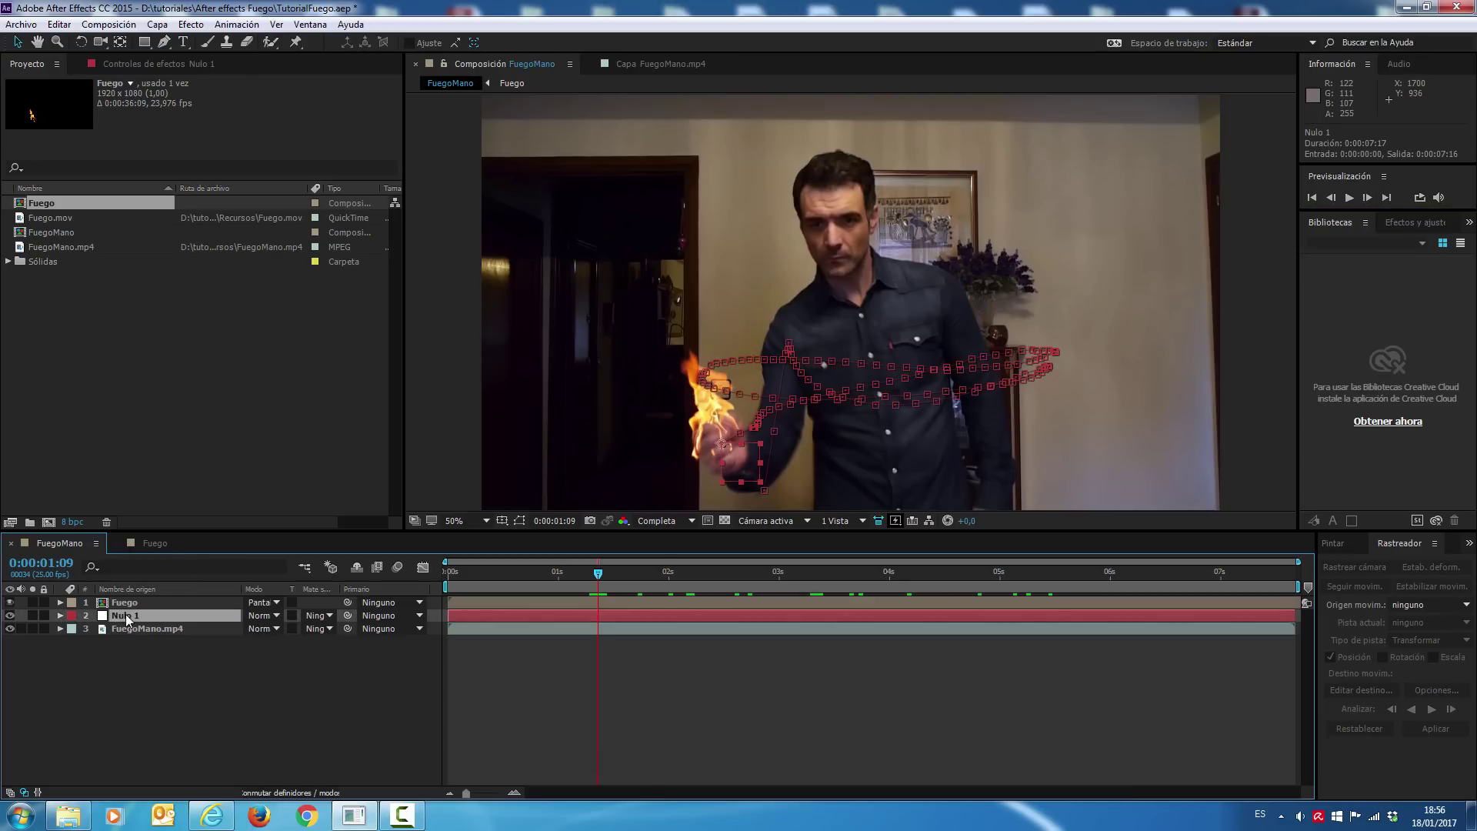
Reveal Nulo 1's Position keyframes and drag Fuego's start to the first tracking keyframe
{"action": "key", "text": "p"}
{"action": "left_click_drag", "start_coordinate": [483, 790], "coordinate": [488, 788]}
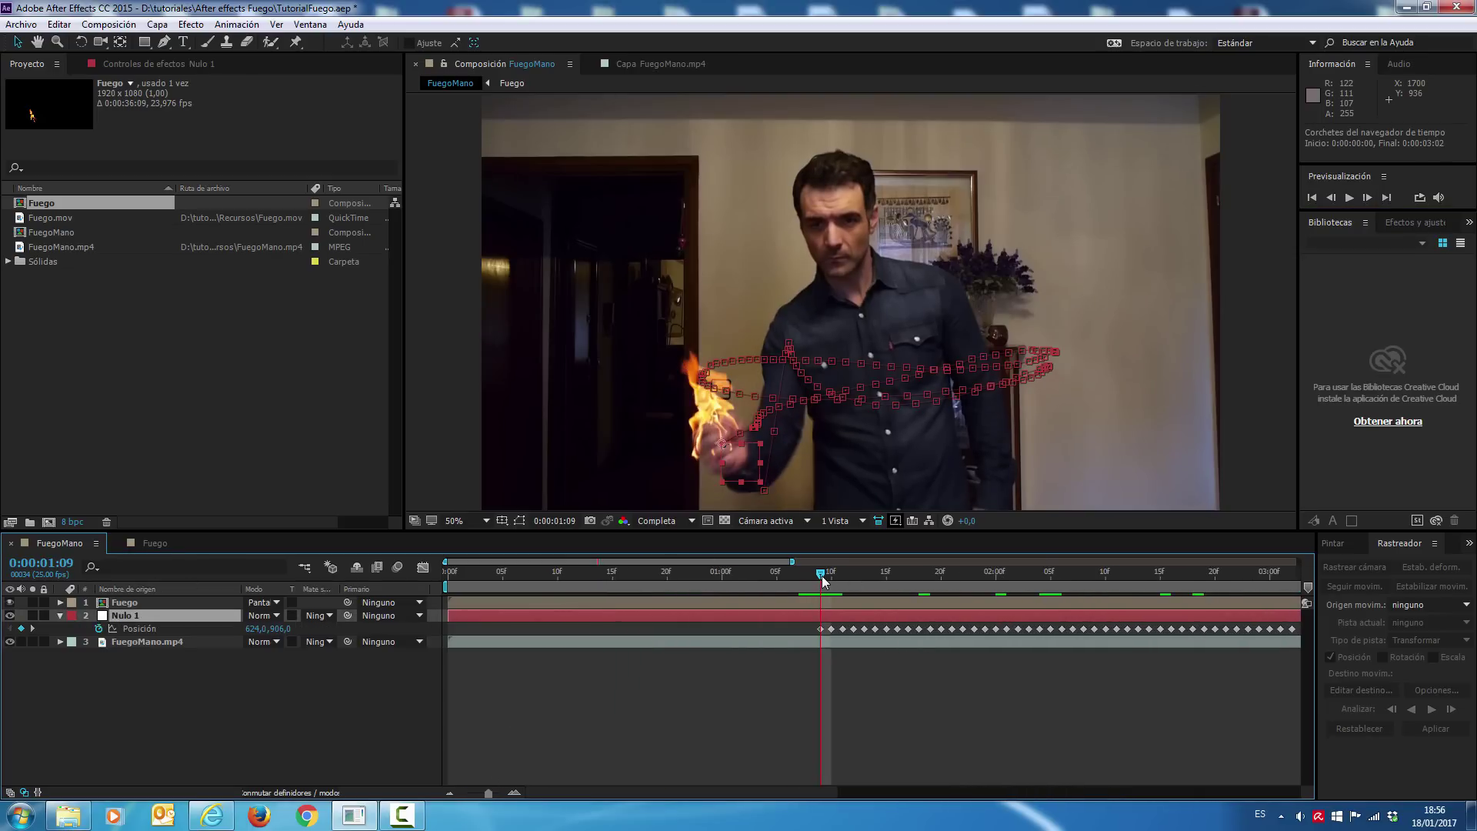
{"action": "mouse_move", "coordinate": [458, 603]}
{"action": "left_mouse_down"}
{"action": "mouse_move", "coordinate": [815, 607]}
{"action": "mouse_move", "coordinate": [800, 581]}
{"action": "mouse_move", "coordinate": [837, 609]}
{"action": "mouse_move", "coordinate": [952, 613]}
{"action": "left_mouse_up"}
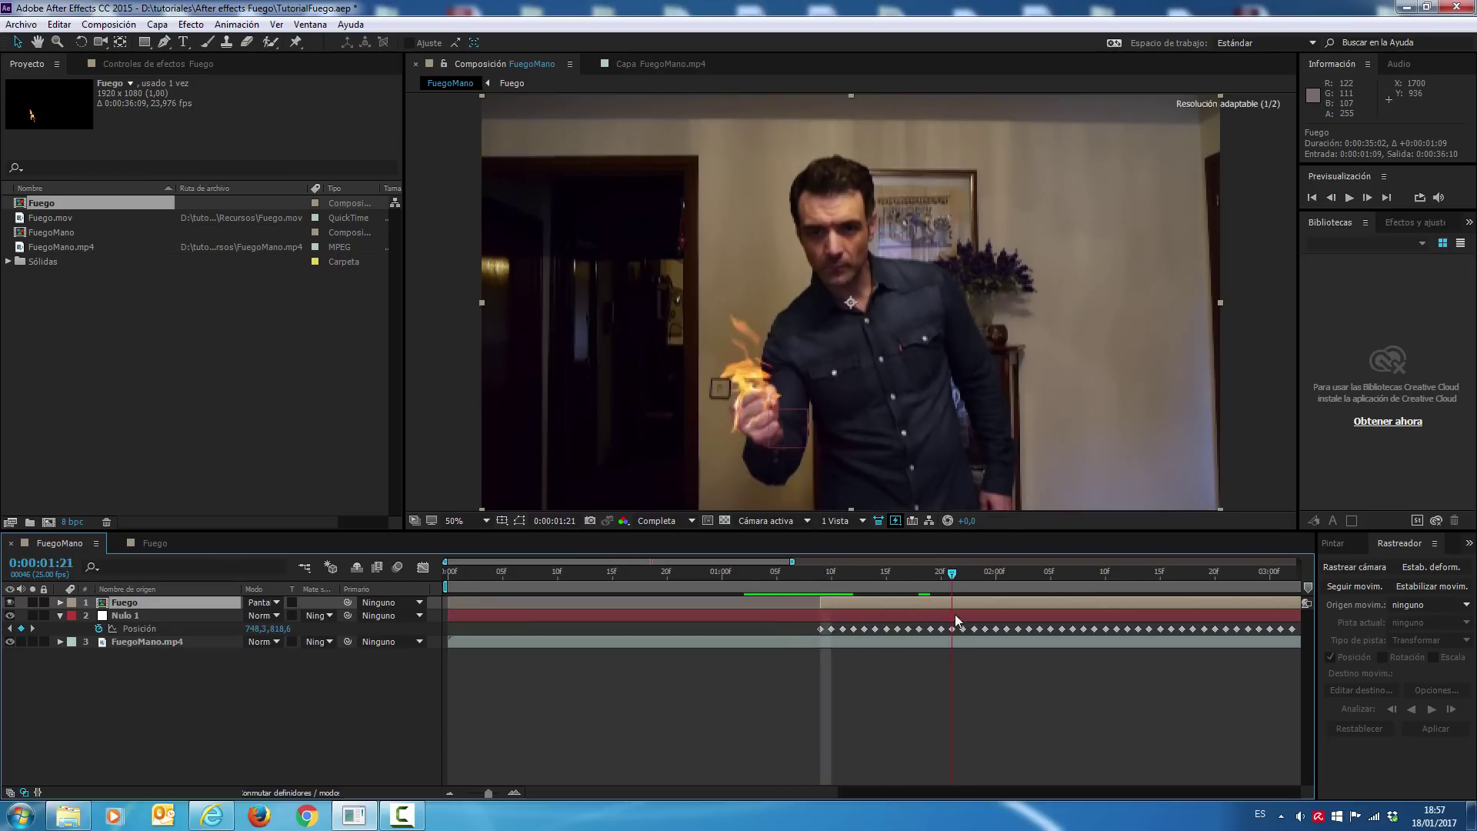
{"action": "left_click_drag", "start_coordinate": [487, 792], "coordinate": [465, 792]}
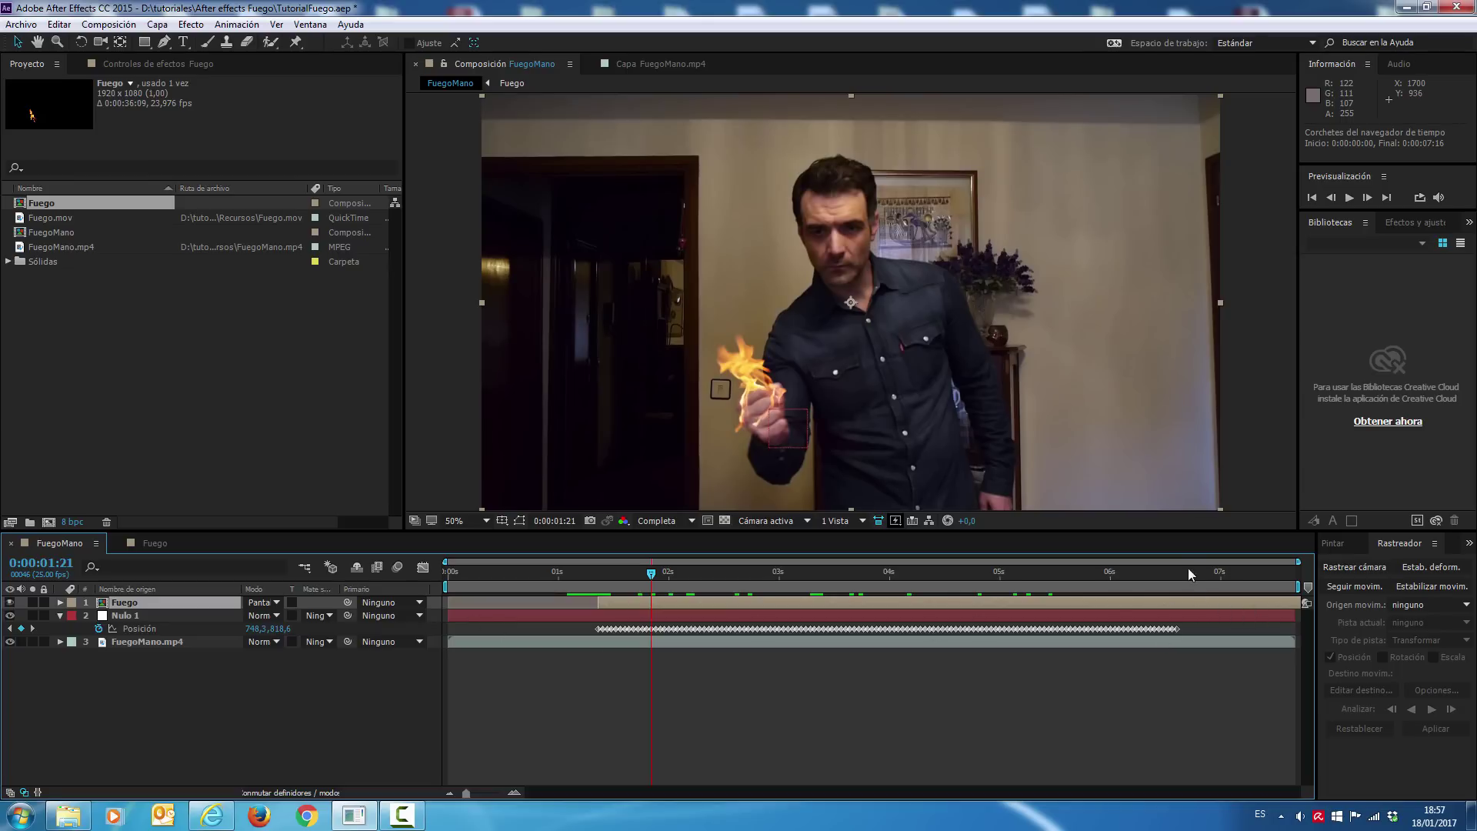
Slide the Fuego layer bar until it spans roughly 1.5 to 5 seconds
{"action": "mouse_move", "coordinate": [1234, 601]}
{"action": "left_mouse_down"}
{"action": "mouse_move", "coordinate": [984, 594]}
{"action": "mouse_move", "coordinate": [1264, 601]}
{"action": "mouse_move", "coordinate": [957, 597]}
{"action": "left_mouse_up"}
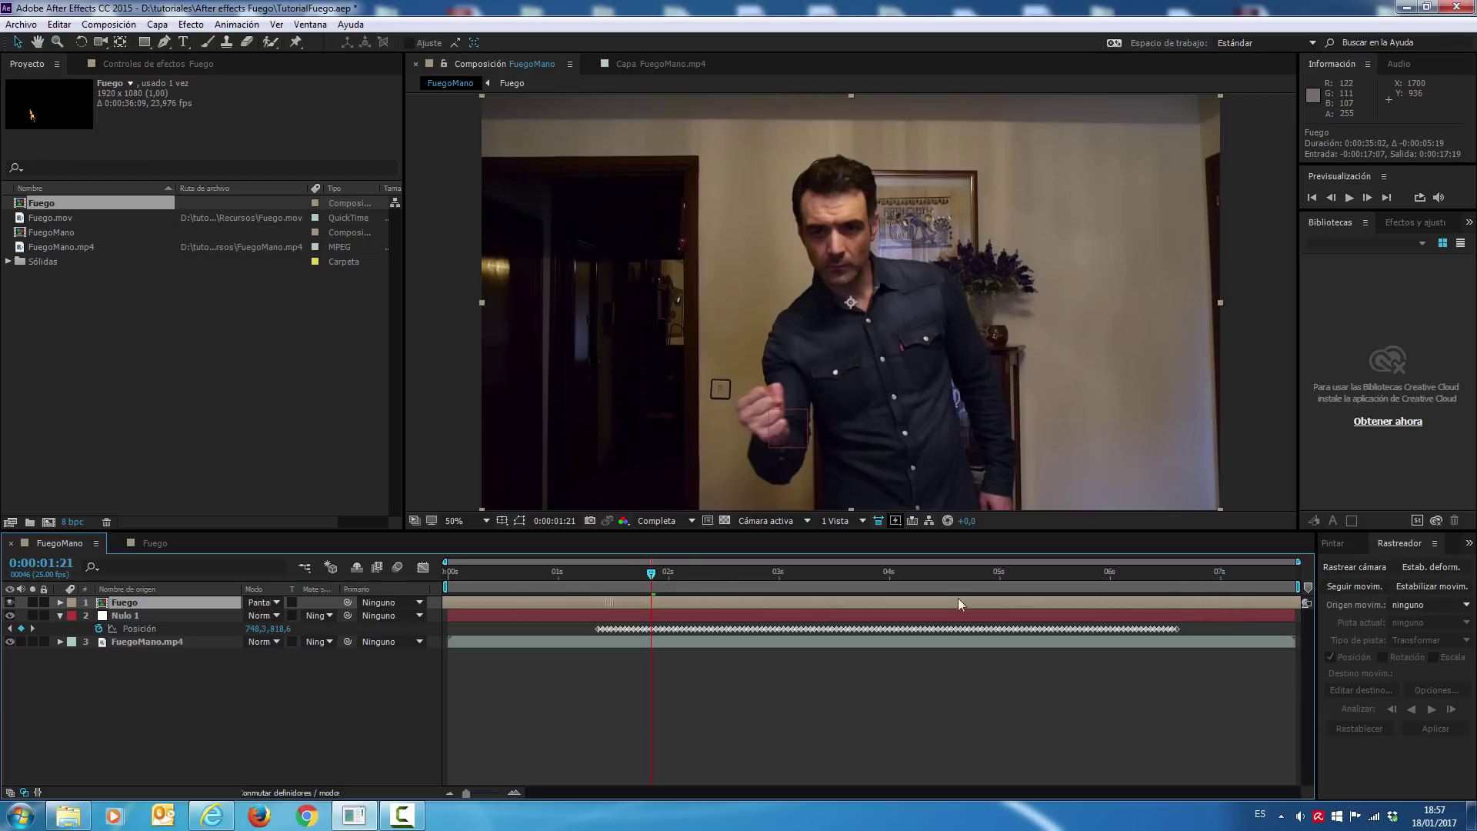
{"action": "mouse_move", "coordinate": [677, 586]}
{"action": "left_mouse_down"}
{"action": "mouse_move", "coordinate": [1241, 603]}
{"action": "mouse_move", "coordinate": [1064, 638]}
{"action": "mouse_move", "coordinate": [1290, 644]}
{"action": "left_mouse_up"}
{"action": "mouse_move", "coordinate": [1167, 605]}
{"action": "left_mouse_down"}
{"action": "mouse_move", "coordinate": [486, 597]}
{"action": "mouse_move", "coordinate": [1154, 612]}
{"action": "left_mouse_up"}
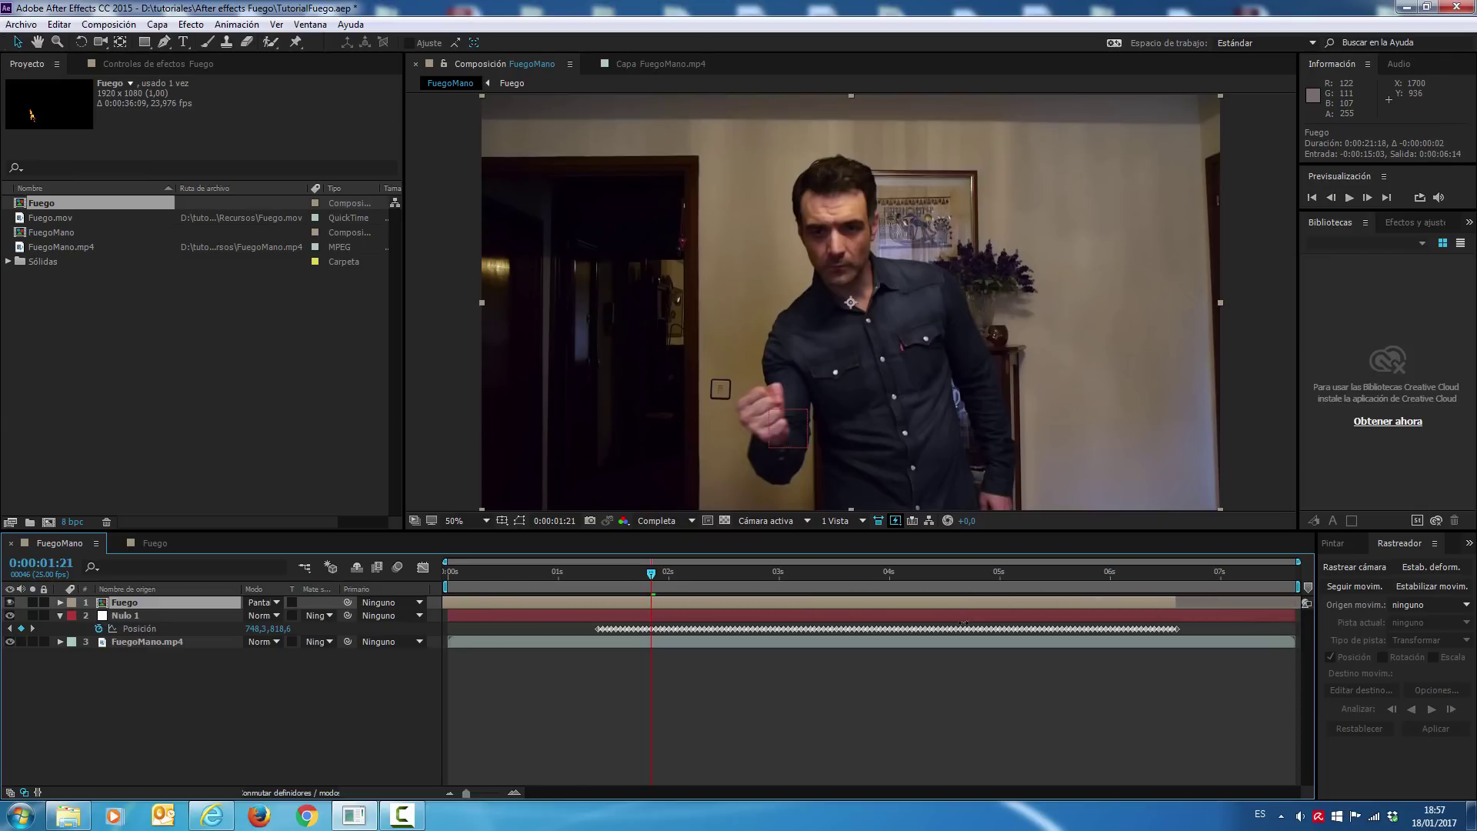
{"action": "mouse_move", "coordinate": [964, 623]}
{"action": "left_mouse_down"}
{"action": "mouse_move", "coordinate": [520, 603]}
{"action": "mouse_move", "coordinate": [1120, 603]}
{"action": "left_mouse_up"}
{"action": "left_click_drag", "start_coordinate": [1231, 600], "coordinate": [668, 603]}
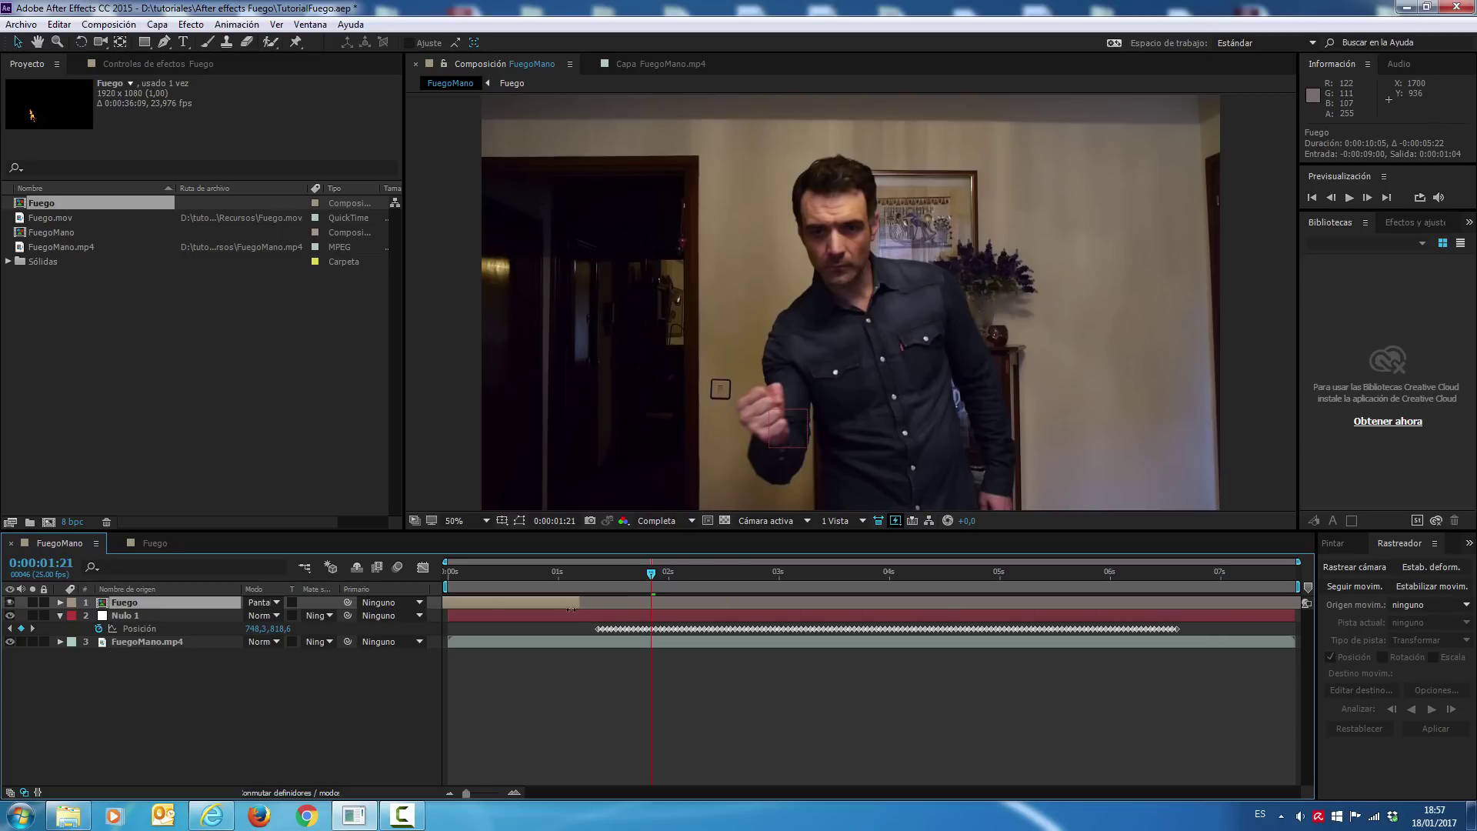
{"action": "mouse_move", "coordinate": [812, 607]}
{"action": "left_mouse_down"}
{"action": "mouse_move", "coordinate": [1216, 599]}
{"action": "mouse_move", "coordinate": [1173, 600]}
{"action": "left_mouse_up"}
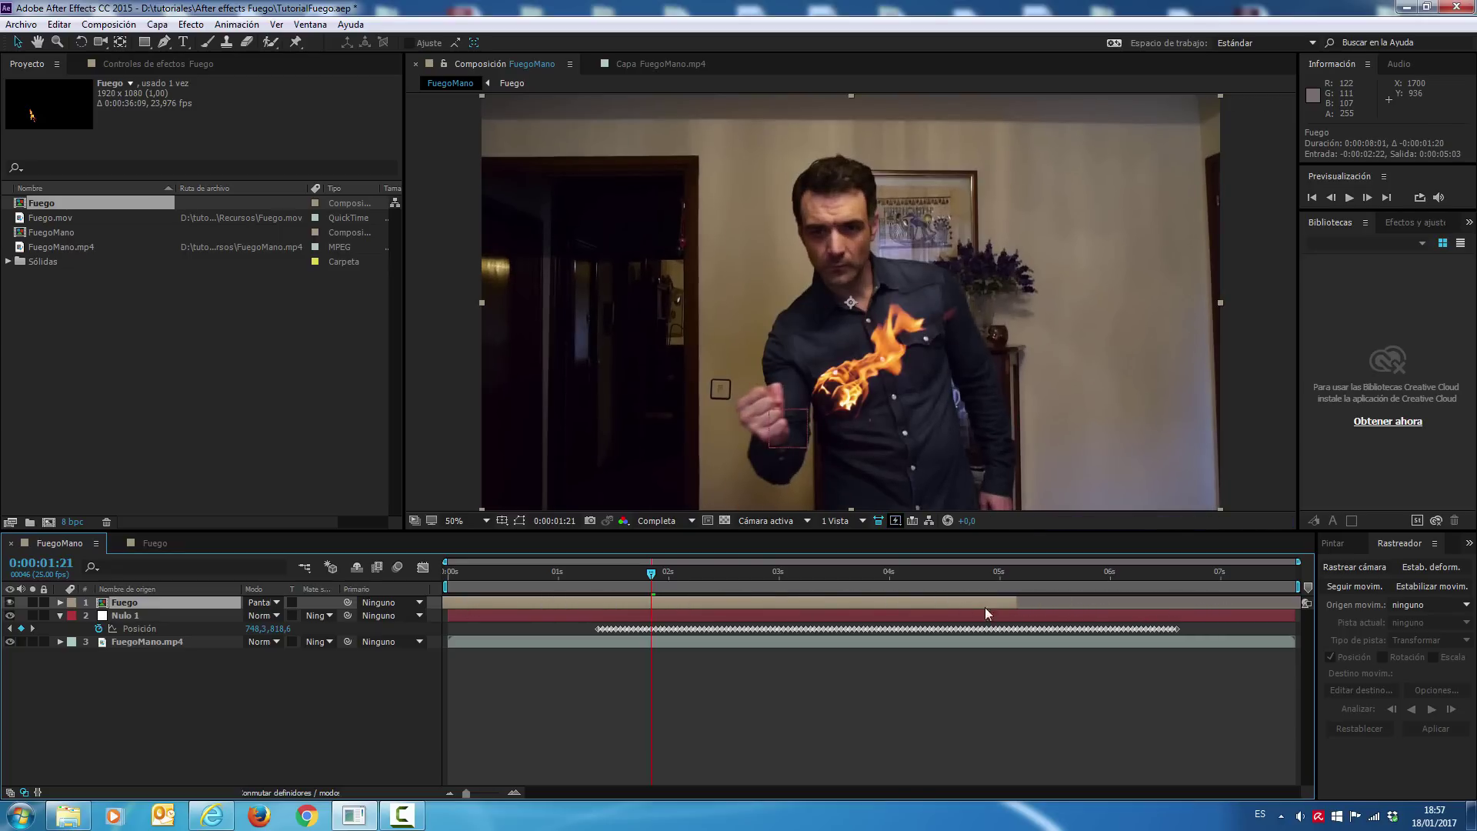
{"action": "left_click_drag", "start_coordinate": [1225, 601], "coordinate": [874, 607]}
{"action": "mouse_move", "coordinate": [700, 605]}
{"action": "left_mouse_down"}
{"action": "mouse_move", "coordinate": [828, 606]}
{"action": "mouse_move", "coordinate": [783, 609]}
{"action": "left_mouse_up"}
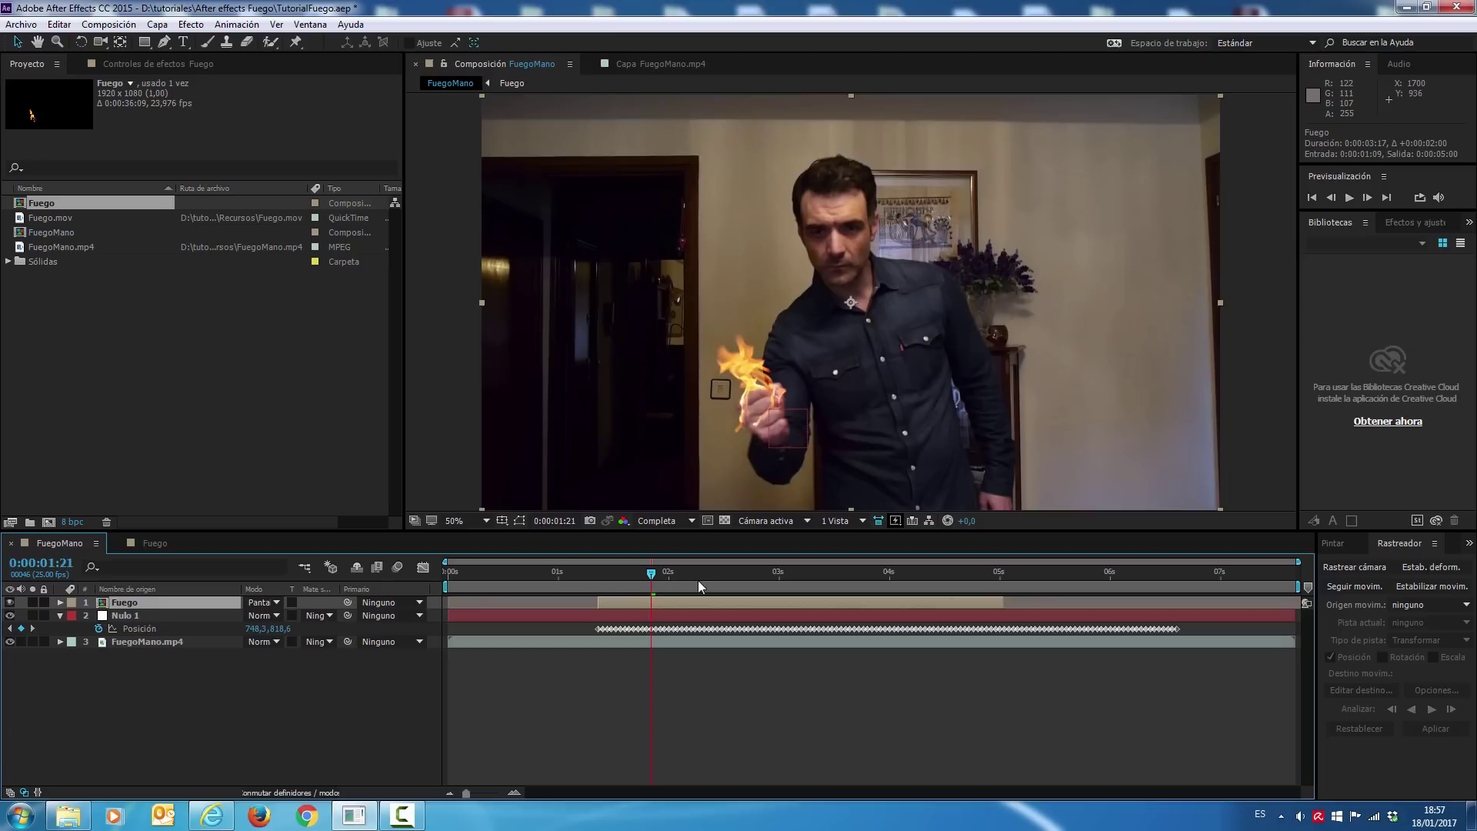
Trim Fuego's out point to 0:00:06:14, the last Nulo 1 keyframe, then preview from 0:00:01:09
{"action": "left_click", "coordinate": [598, 573]}
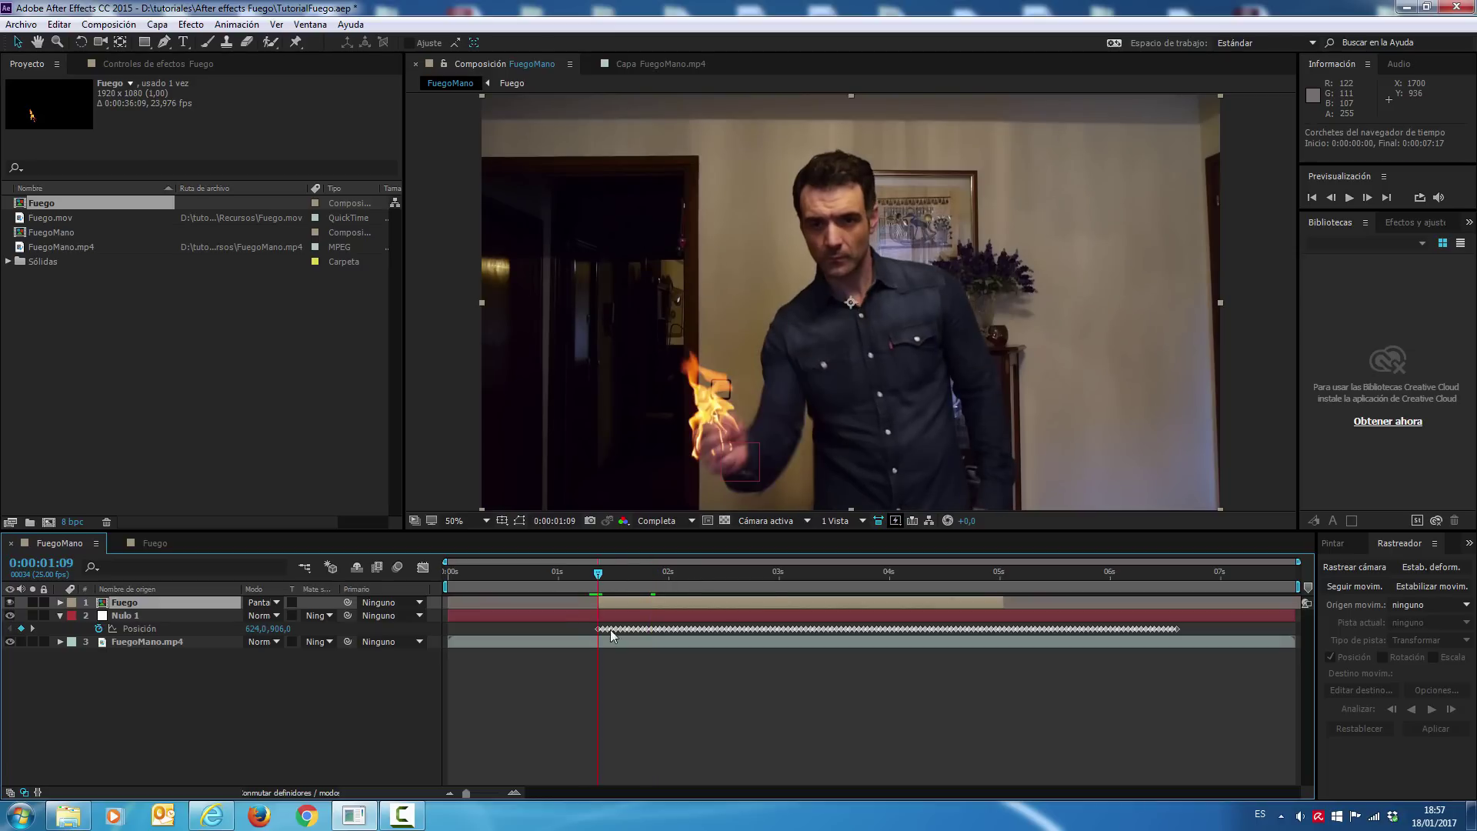
{"action": "left_click_drag", "start_coordinate": [466, 793], "coordinate": [466, 792]}
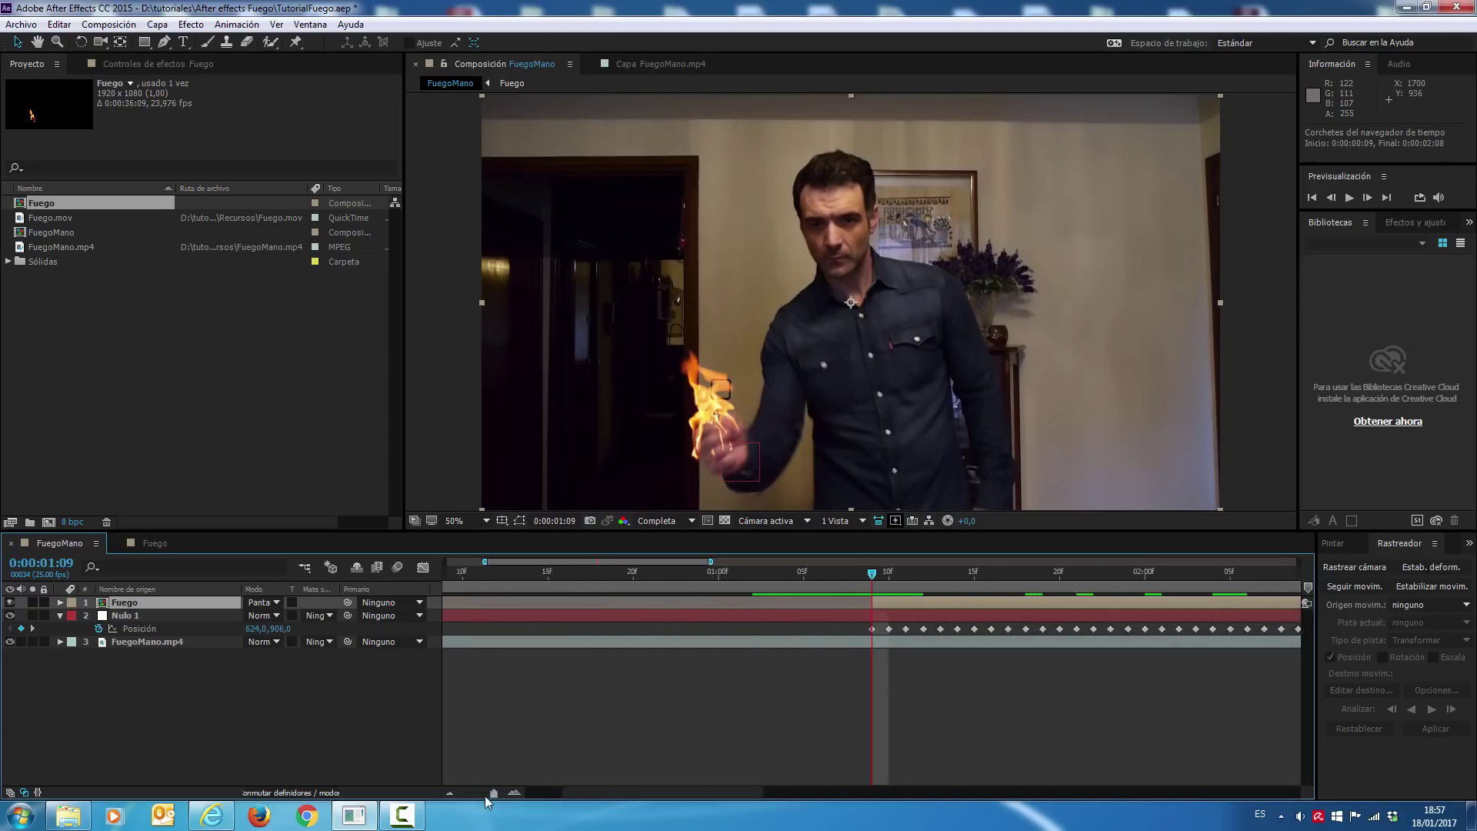
{"action": "left_click_drag", "start_coordinate": [1004, 601], "coordinate": [1182, 613]}
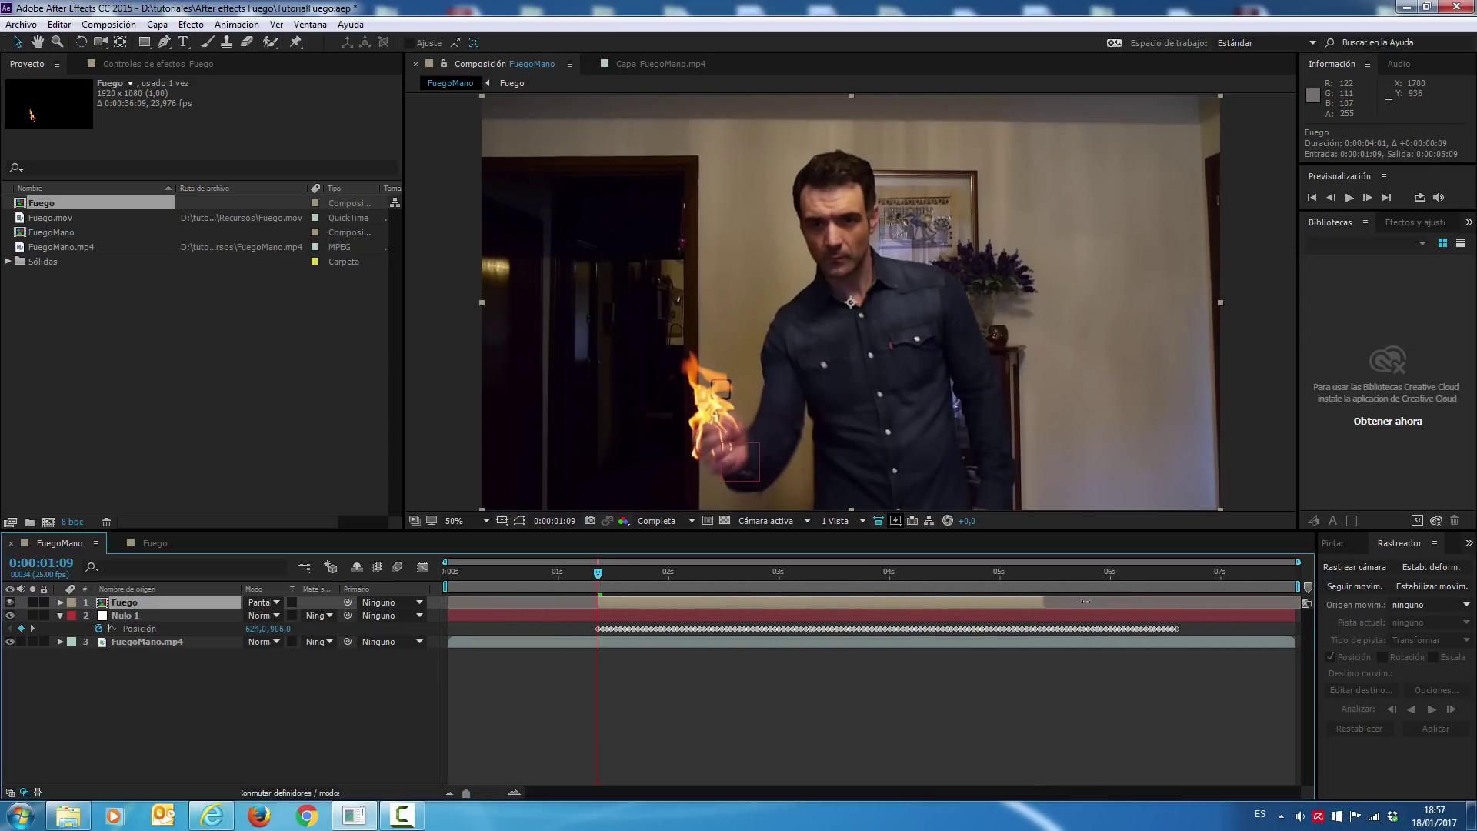
{"action": "left_click", "coordinate": [1177, 586]}
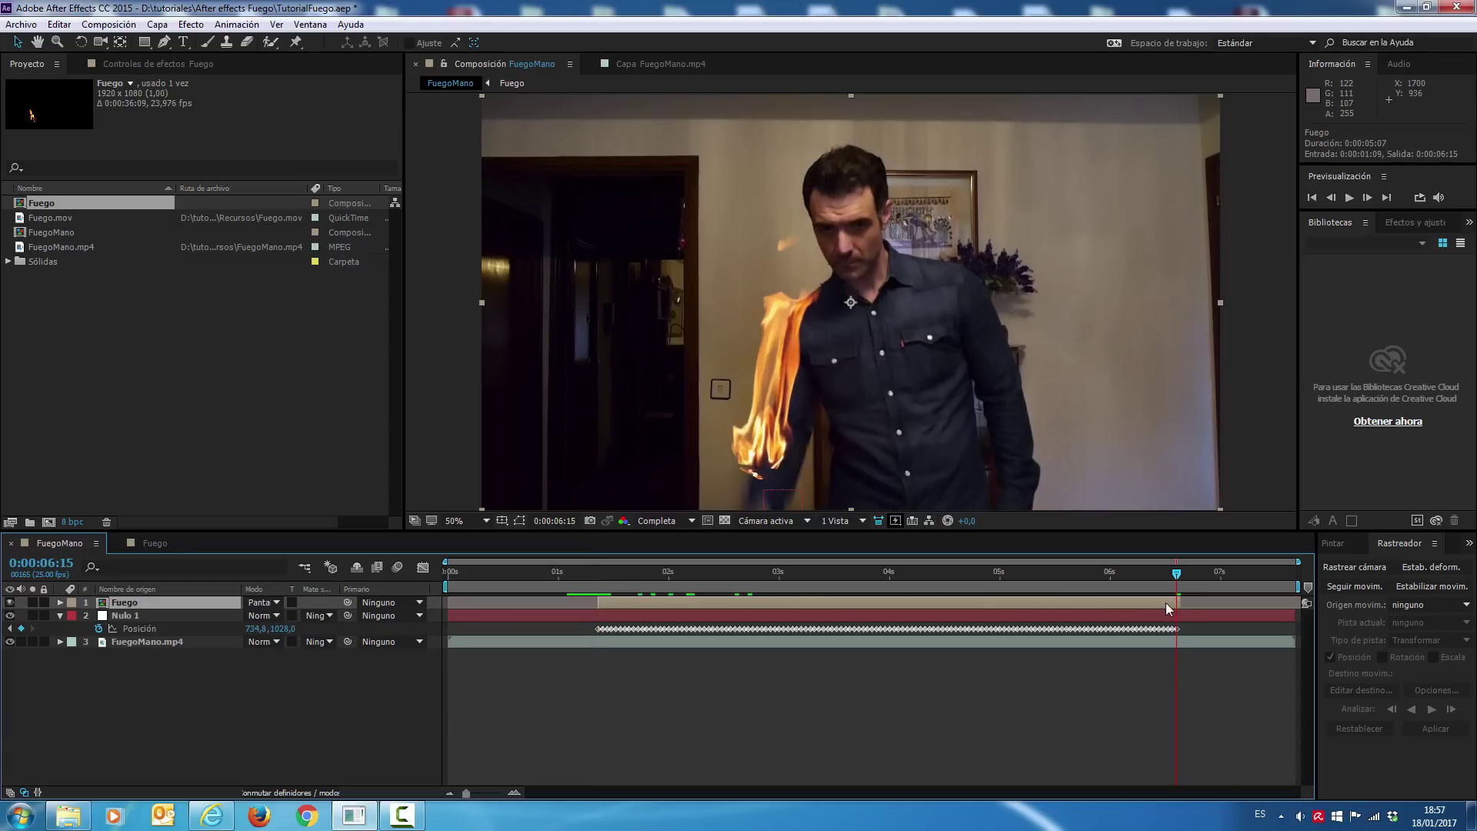
{"action": "scroll", "coordinate": [960, 698], "scroll_direction": "up", "scroll_amount": 5}
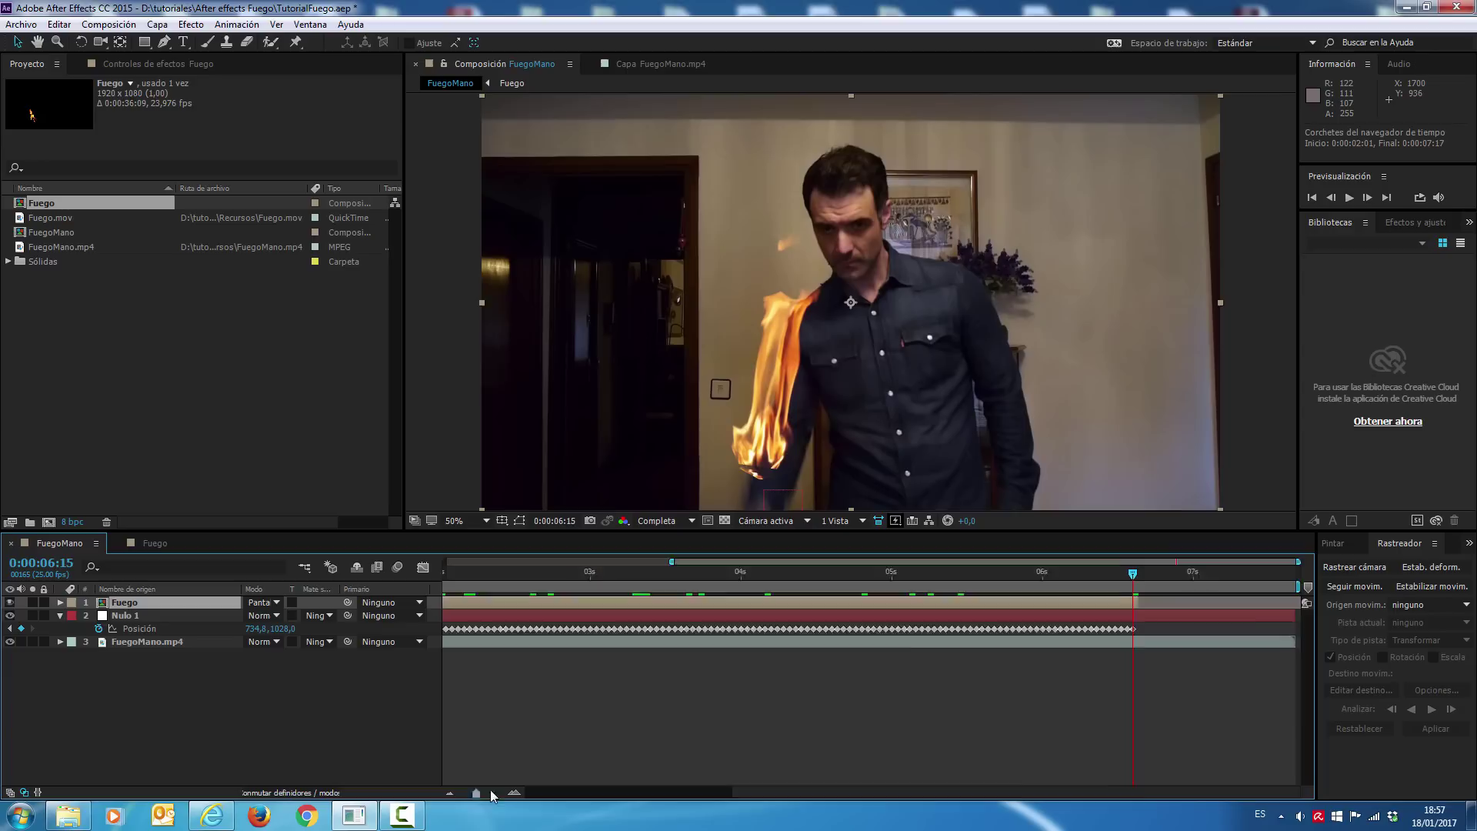
{"action": "left_click", "coordinate": [920, 603]}
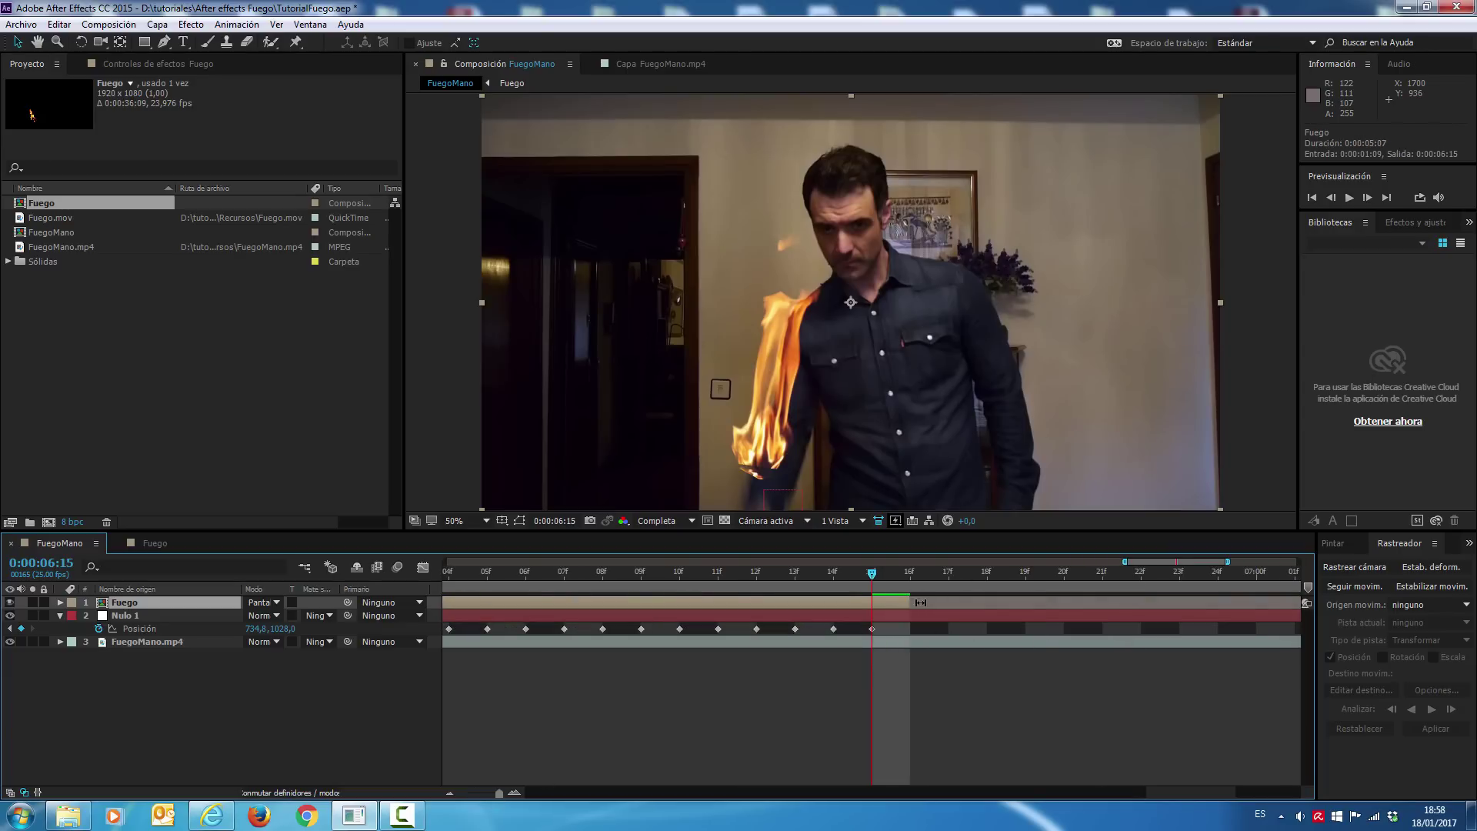
{"action": "left_click_drag", "start_coordinate": [885, 608], "coordinate": [866, 646]}
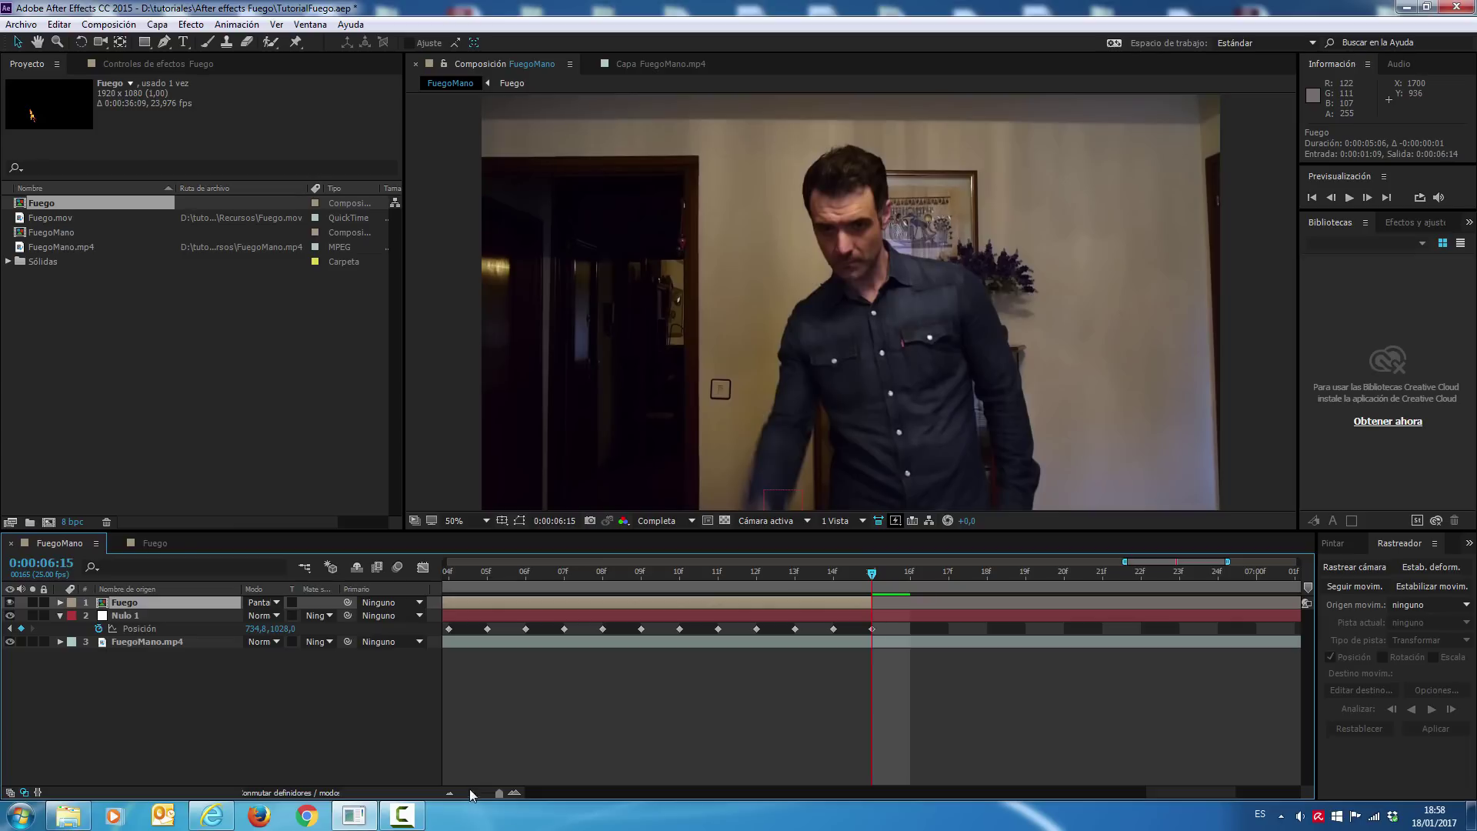
{"action": "left_click_drag", "start_coordinate": [499, 793], "coordinate": [431, 785]}
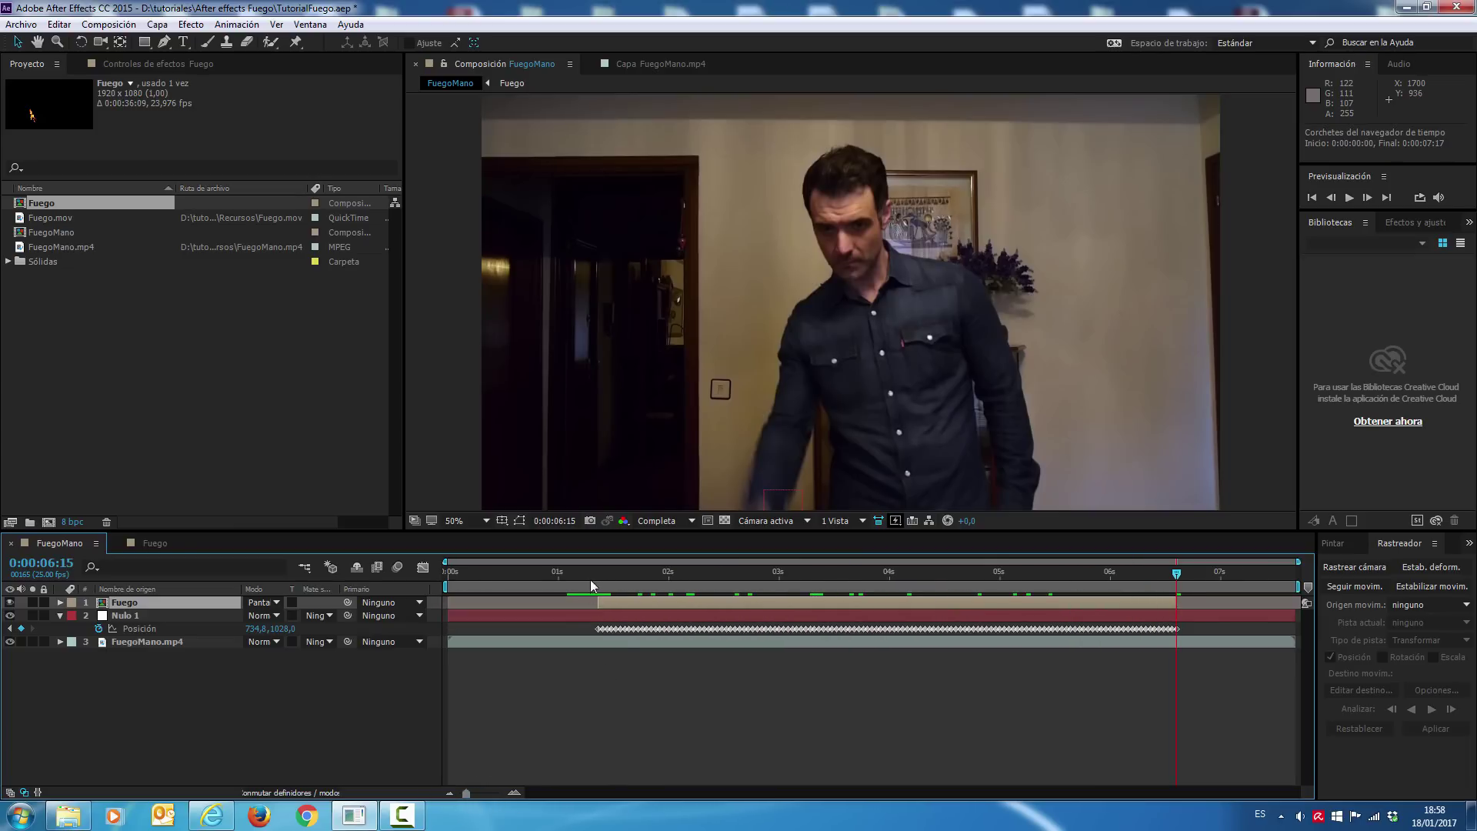
{"action": "left_click", "coordinate": [598, 588]}
{"action": "left_click_drag", "start_coordinate": [473, 781], "coordinate": [327, 766]}
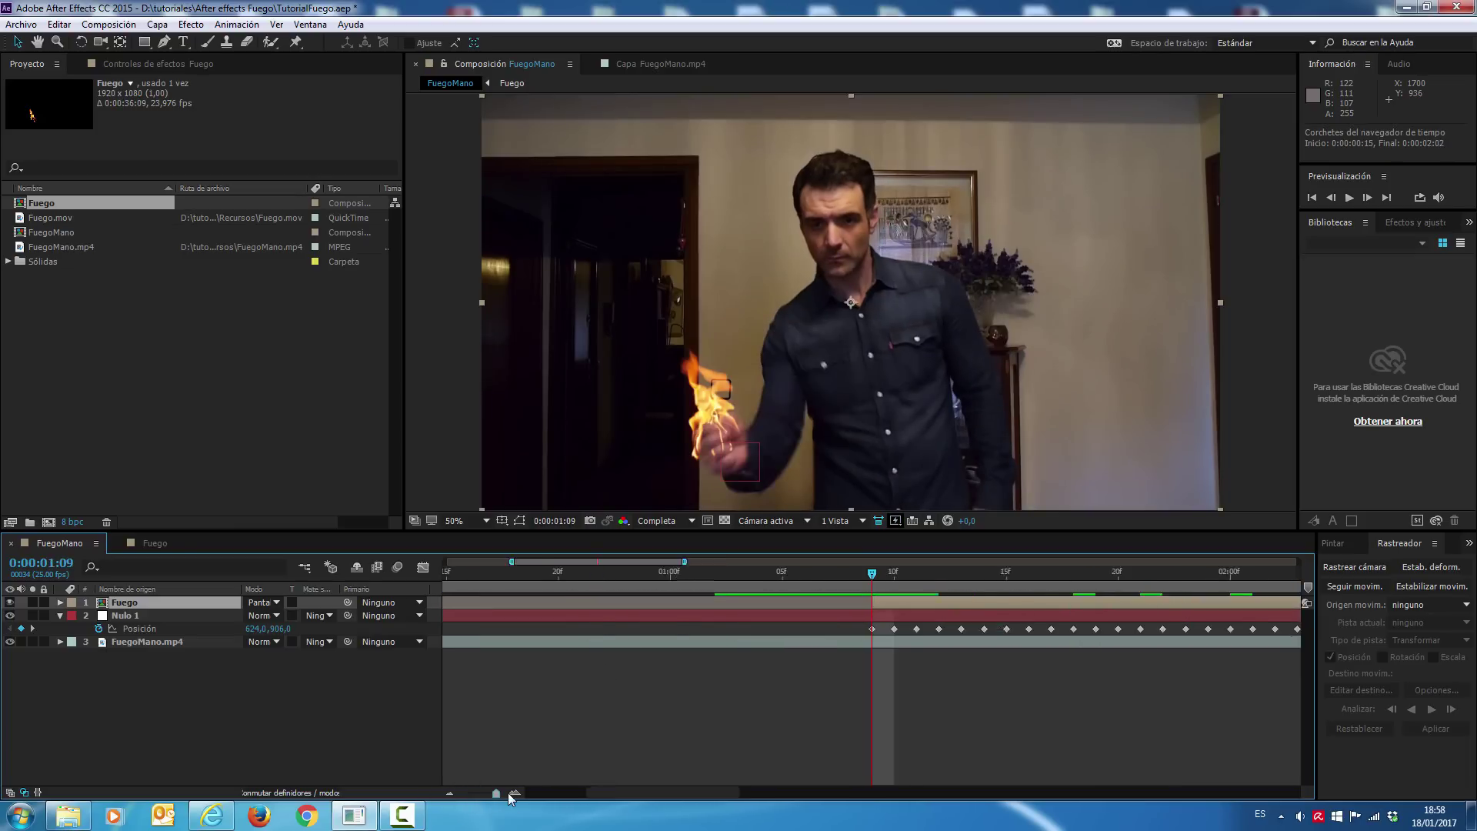
{"action": "mouse_move", "coordinate": [616, 563]}
{"action": "left_mouse_down"}
{"action": "mouse_move", "coordinate": [980, 649]}
{"action": "mouse_move", "coordinate": [1212, 685]}
{"action": "mouse_move", "coordinate": [898, 689]}
{"action": "left_mouse_up"}
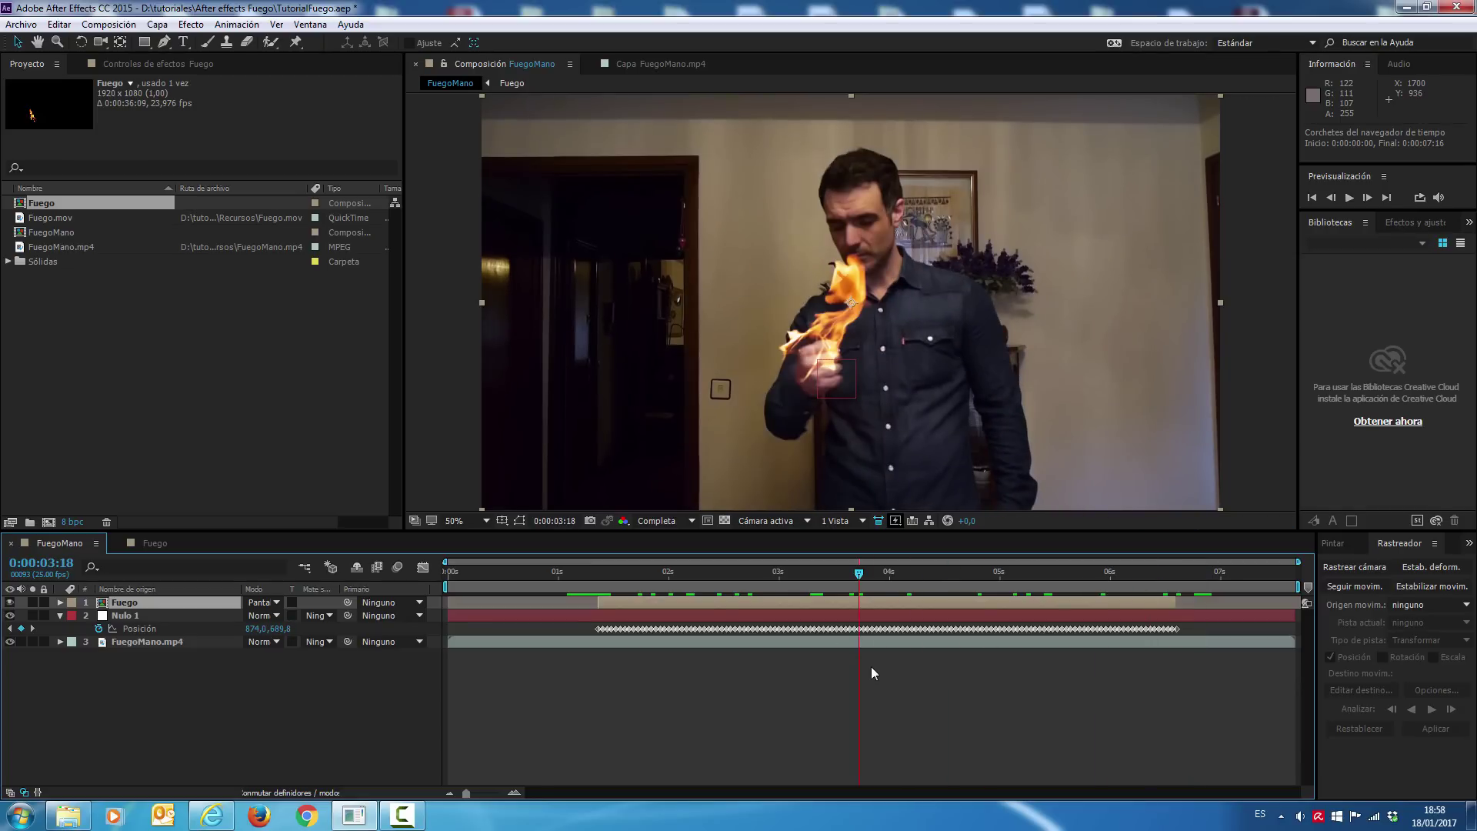
Search Effects & Presets for 'respla' and apply Resplandor to the Fuego layer at 0:00:01:09
{"action": "left_click", "coordinate": [626, 589]}
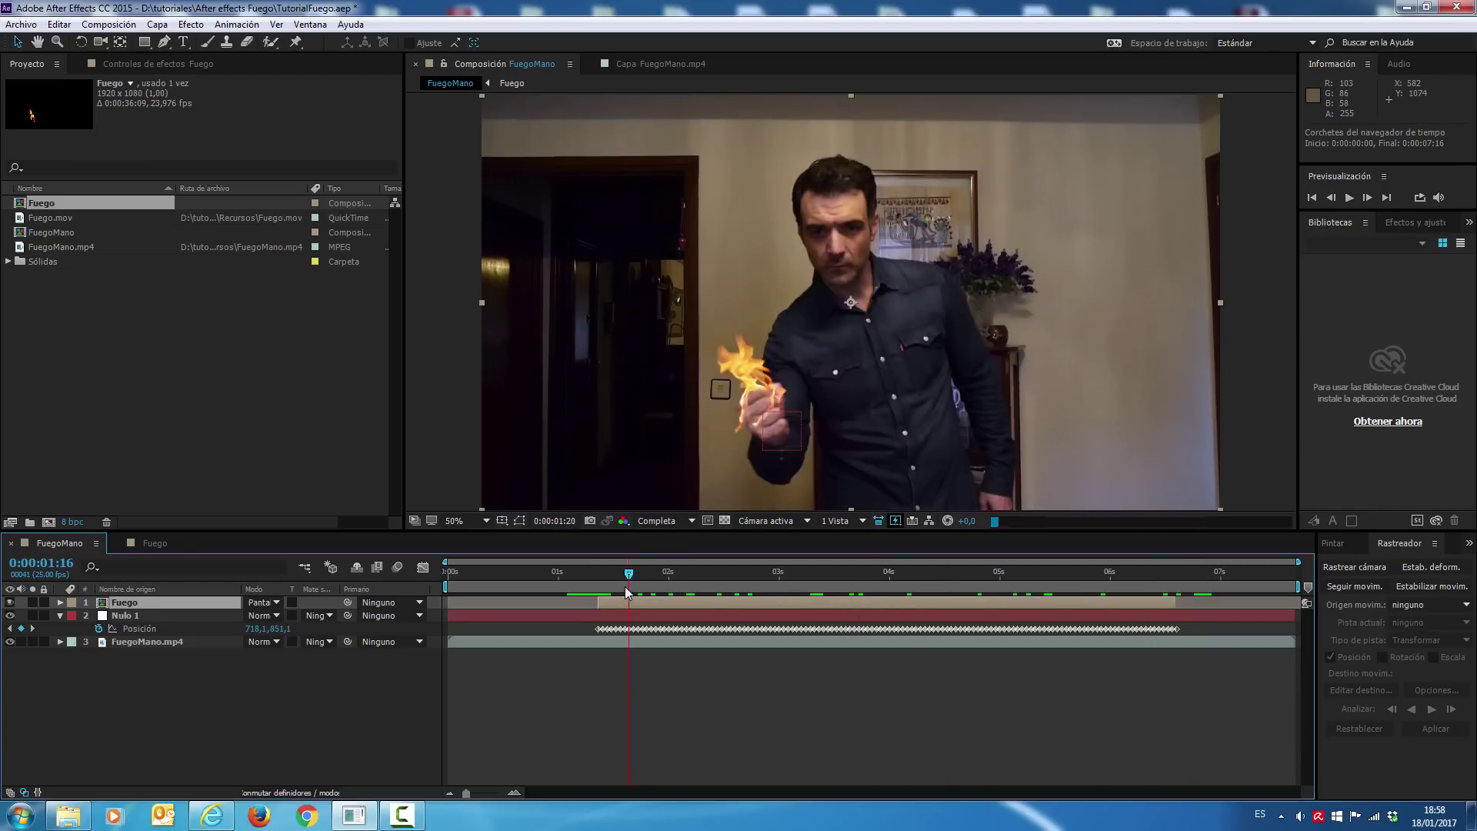
{"action": "left_click_drag", "start_coordinate": [627, 591], "coordinate": [600, 595]}
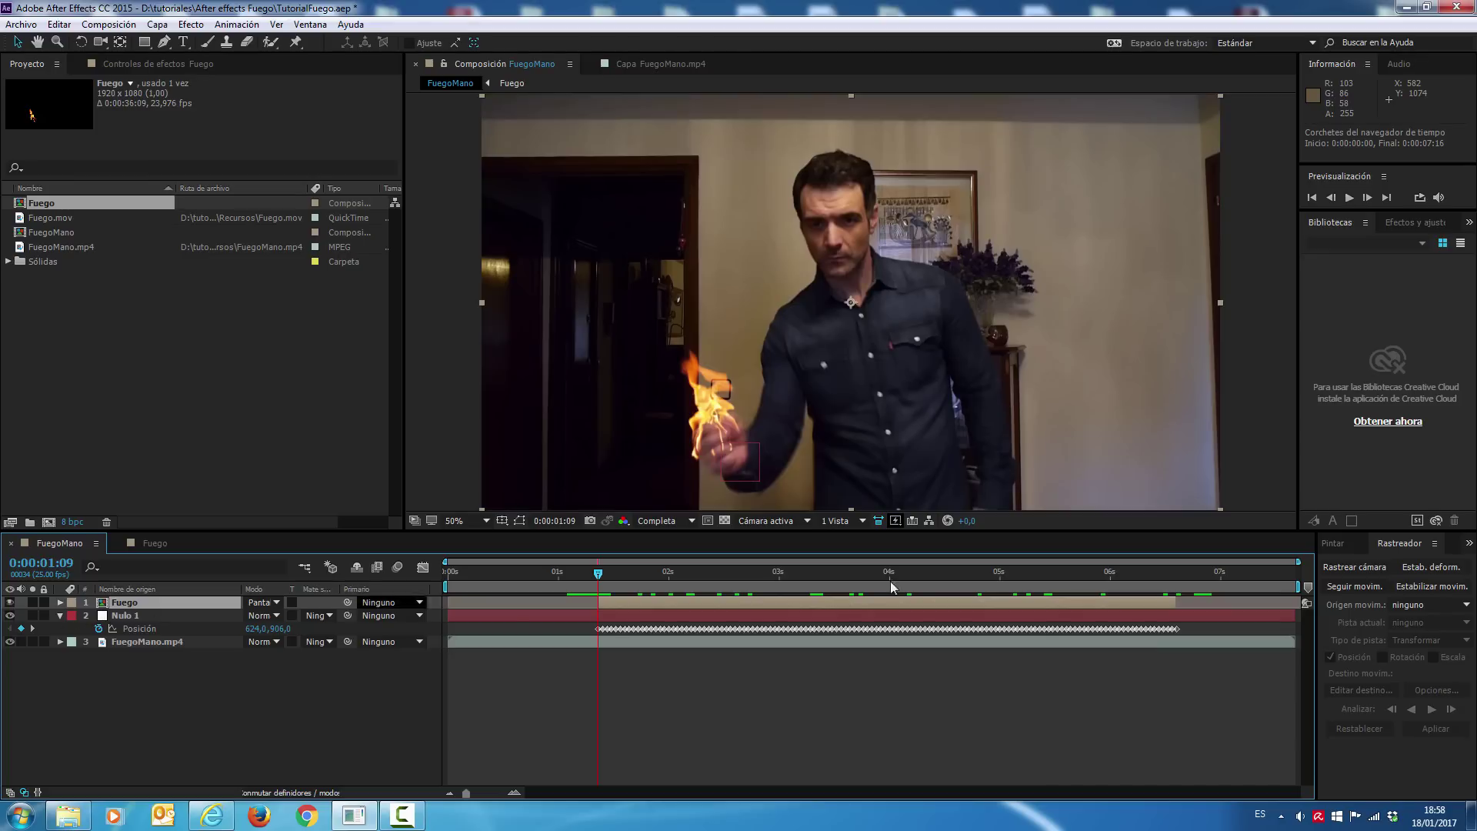
{"action": "left_click", "coordinate": [1401, 221]}
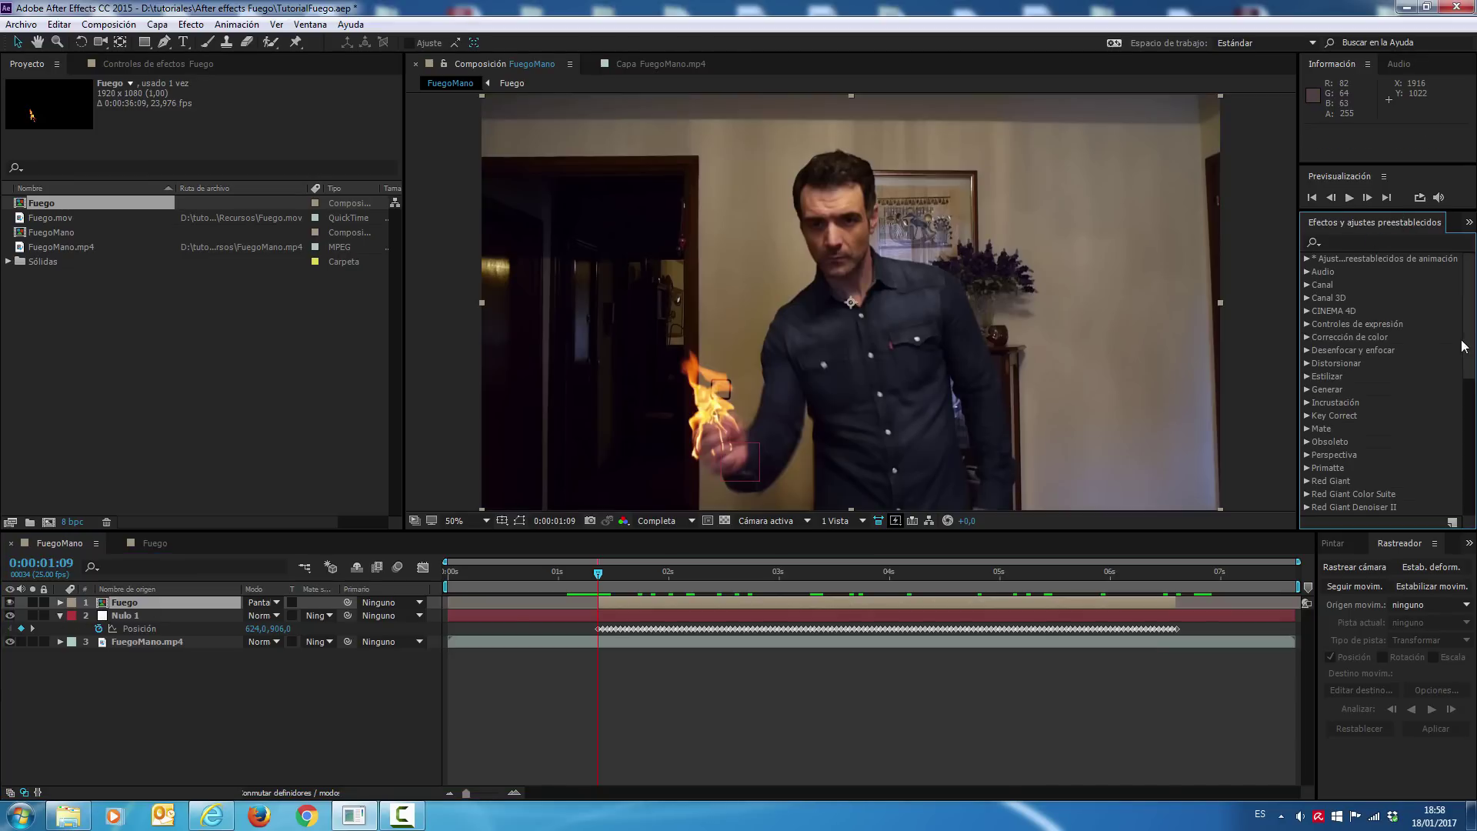
{"action": "left_click", "coordinate": [1356, 242]}
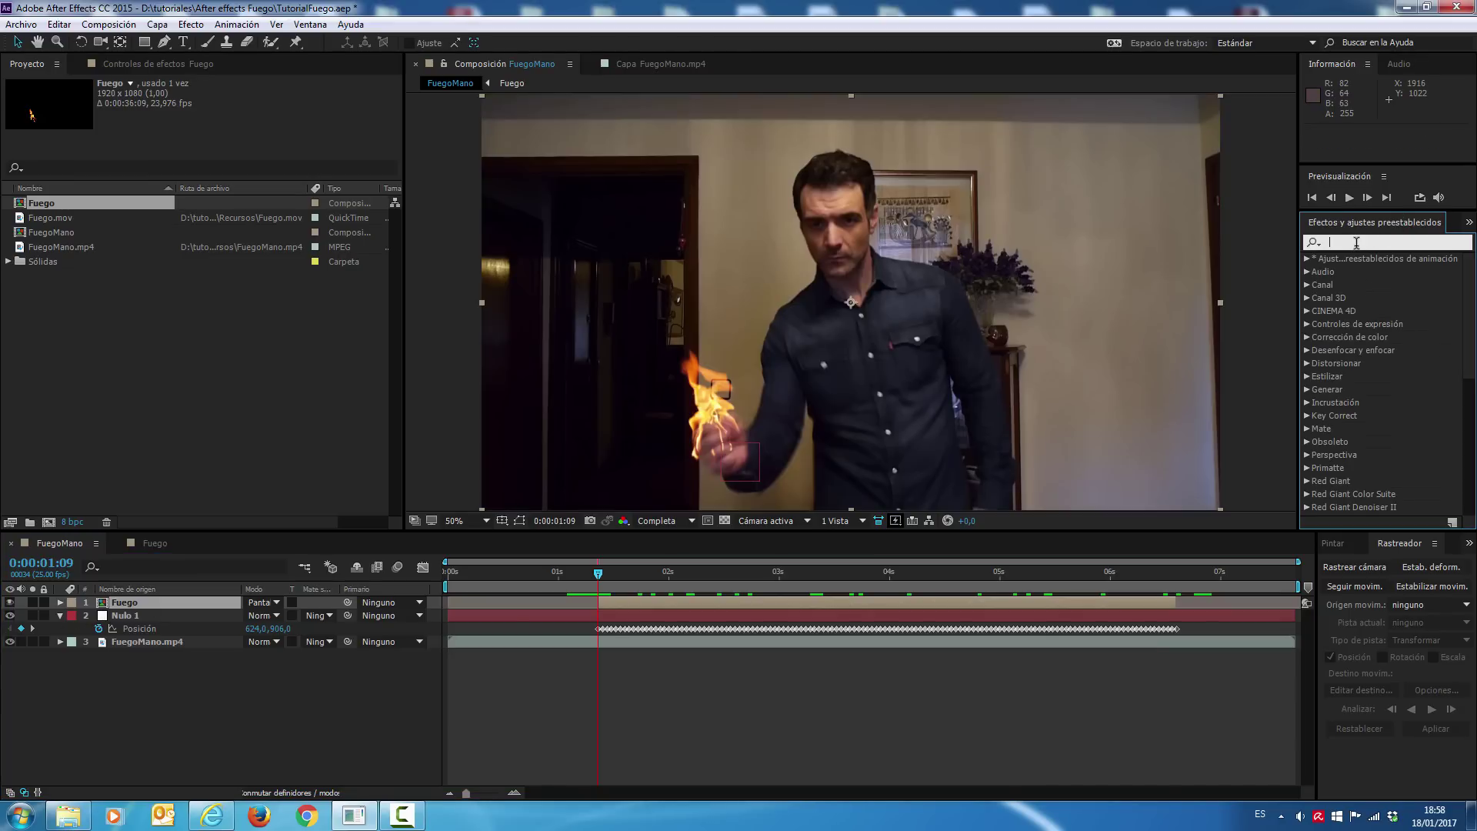
{"action": "type", "text": "respla"}
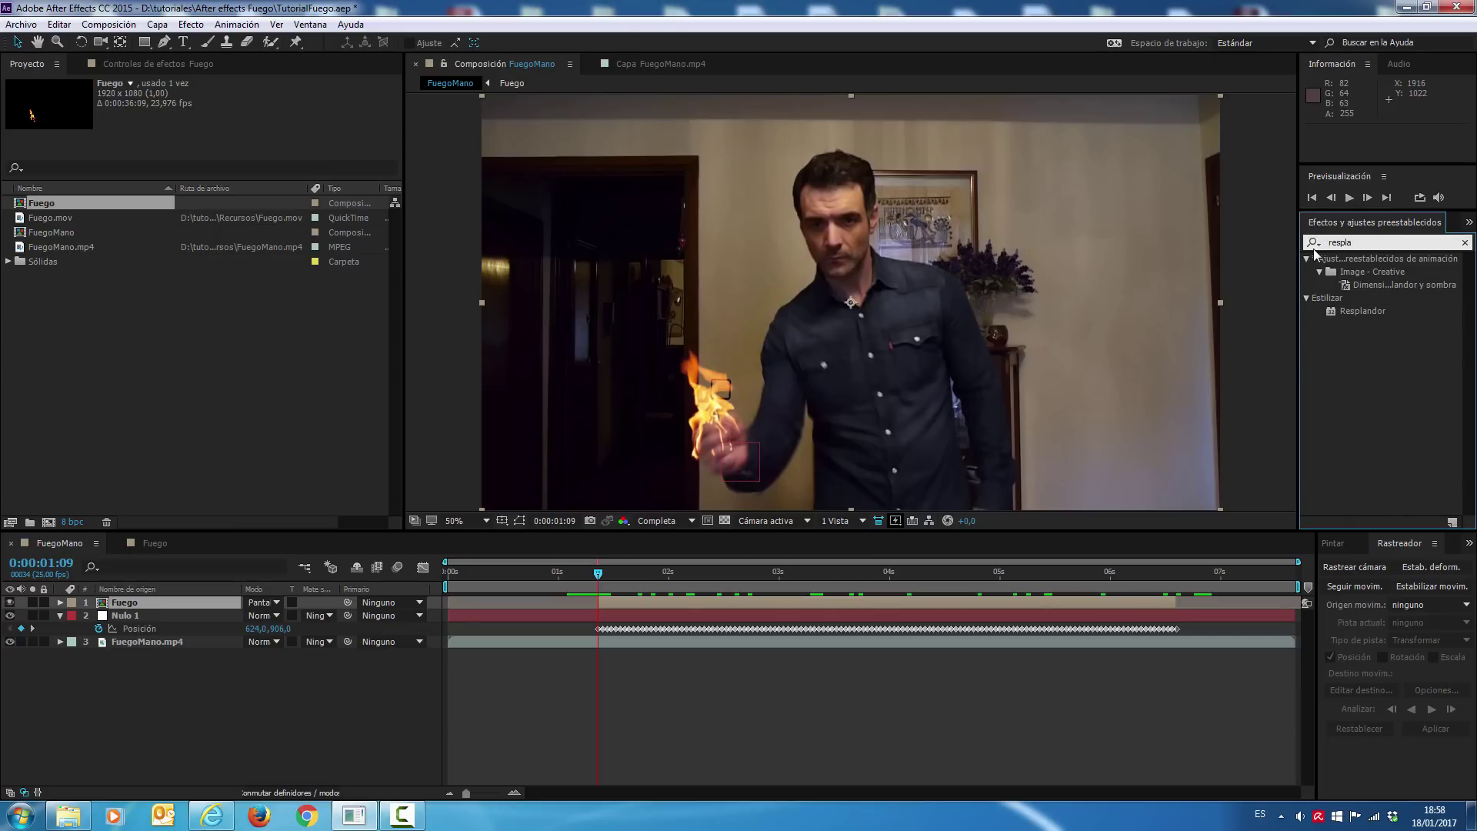
{"action": "mouse_move", "coordinate": [1368, 310]}
{"action": "left_mouse_down"}
{"action": "mouse_move", "coordinate": [238, 503]}
{"action": "mouse_move", "coordinate": [142, 603]}
{"action": "left_mouse_up"}
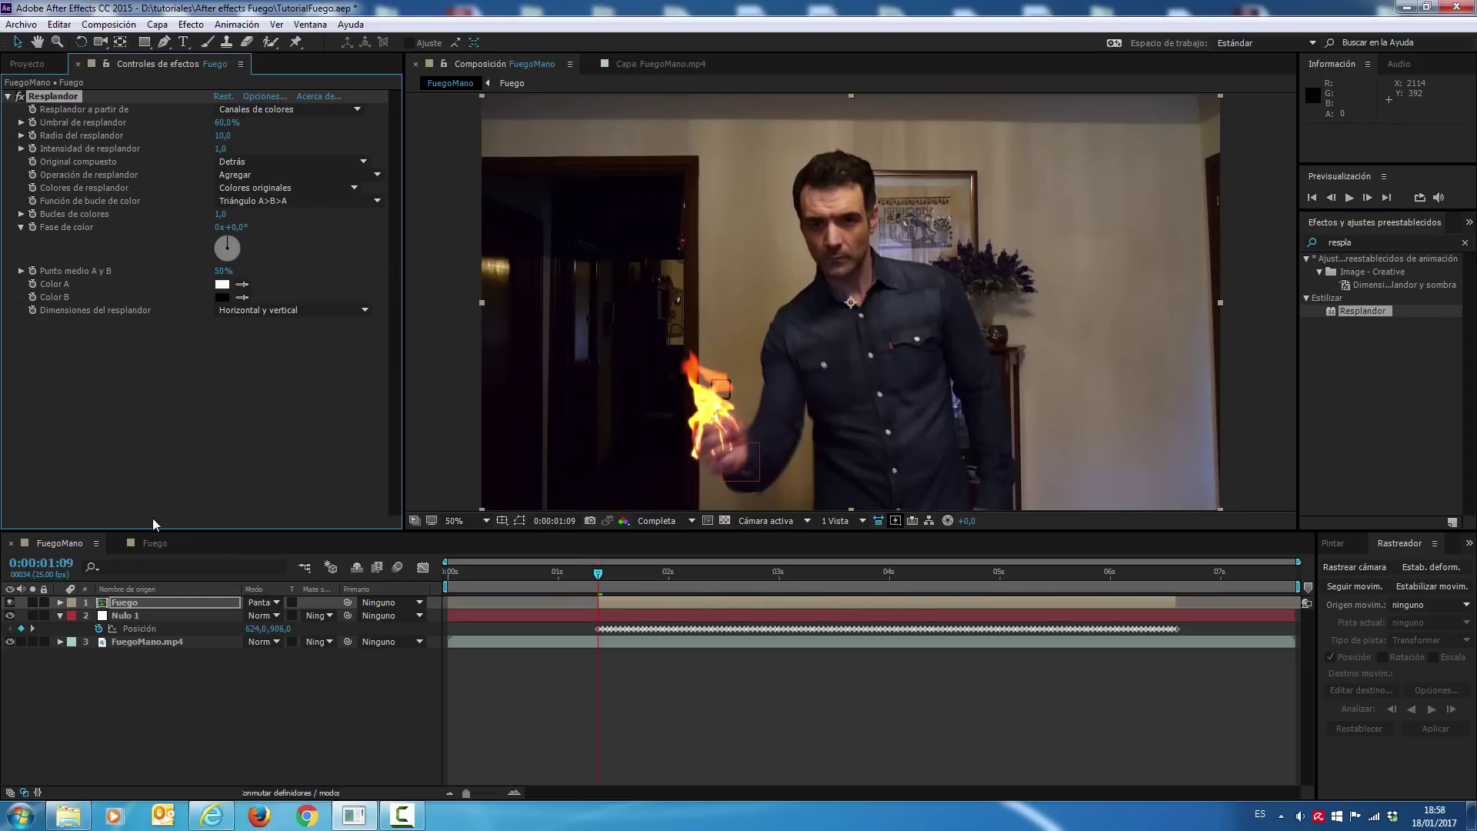
Set the glow's Umbral to 74,1%, Radio to 354 and Intensidad to 3,0
{"action": "left_click_drag", "start_coordinate": [219, 127], "coordinate": [247, 122]}
{"action": "left_click_drag", "start_coordinate": [254, 136], "coordinate": [377, 136]}
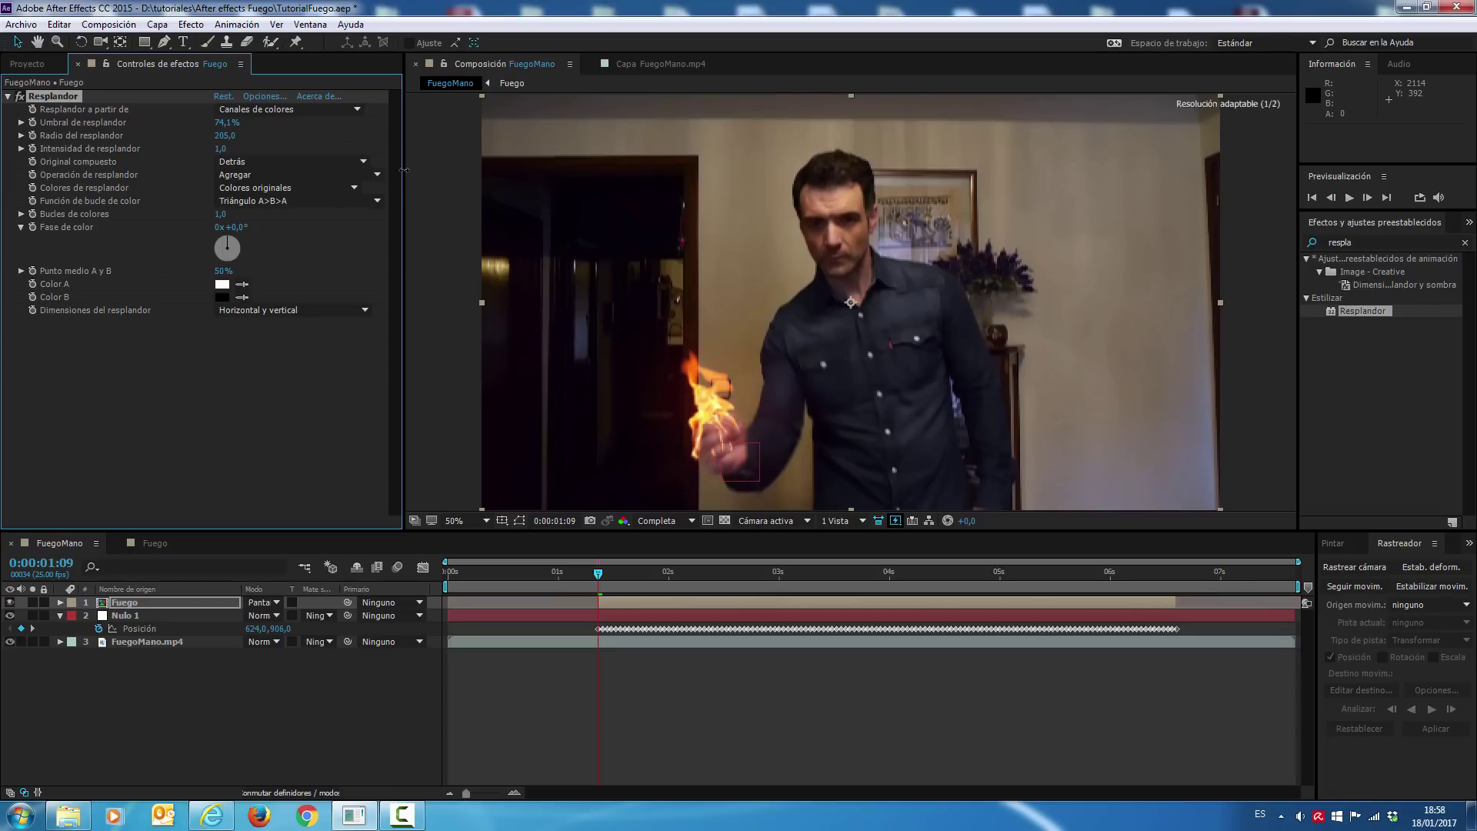
{"action": "mouse_move", "coordinate": [222, 136]}
{"action": "left_mouse_down"}
{"action": "mouse_move", "coordinate": [352, 135]}
{"action": "mouse_move", "coordinate": [330, 134]}
{"action": "left_mouse_up"}
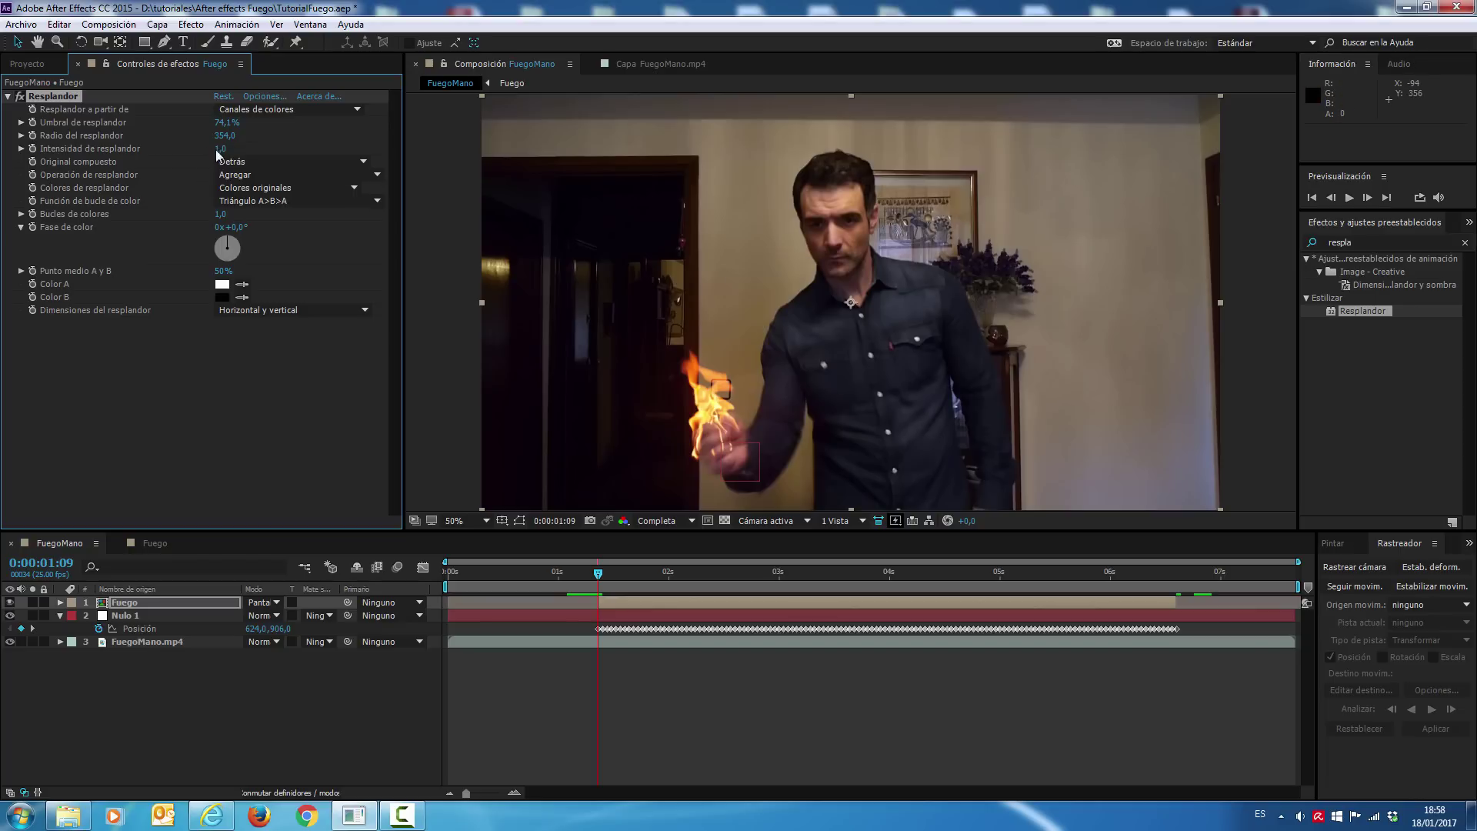
{"action": "left_click_drag", "start_coordinate": [221, 150], "coordinate": [266, 147]}
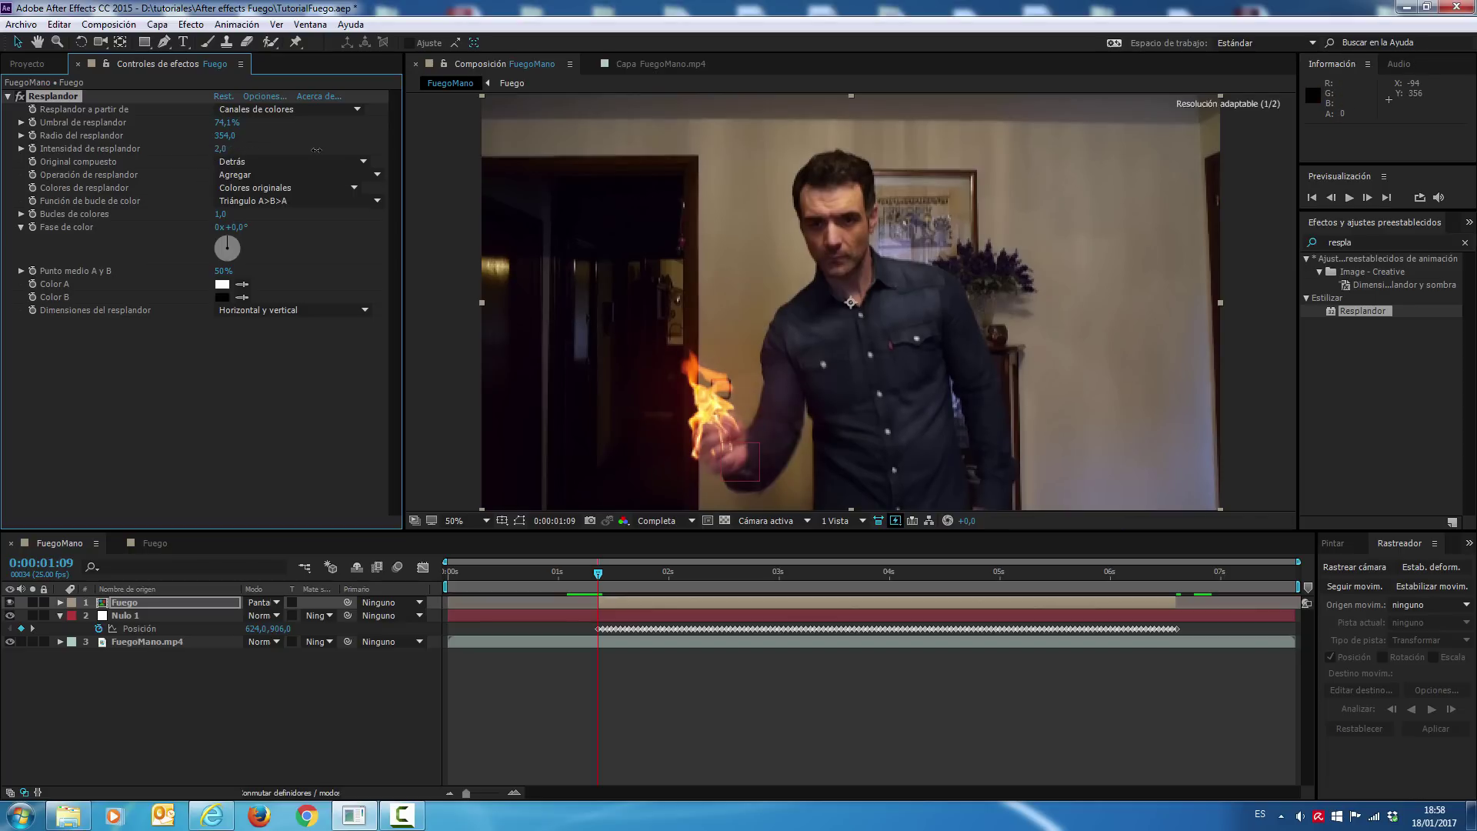
{"action": "left_click_drag", "start_coordinate": [379, 156], "coordinate": [382, 156]}
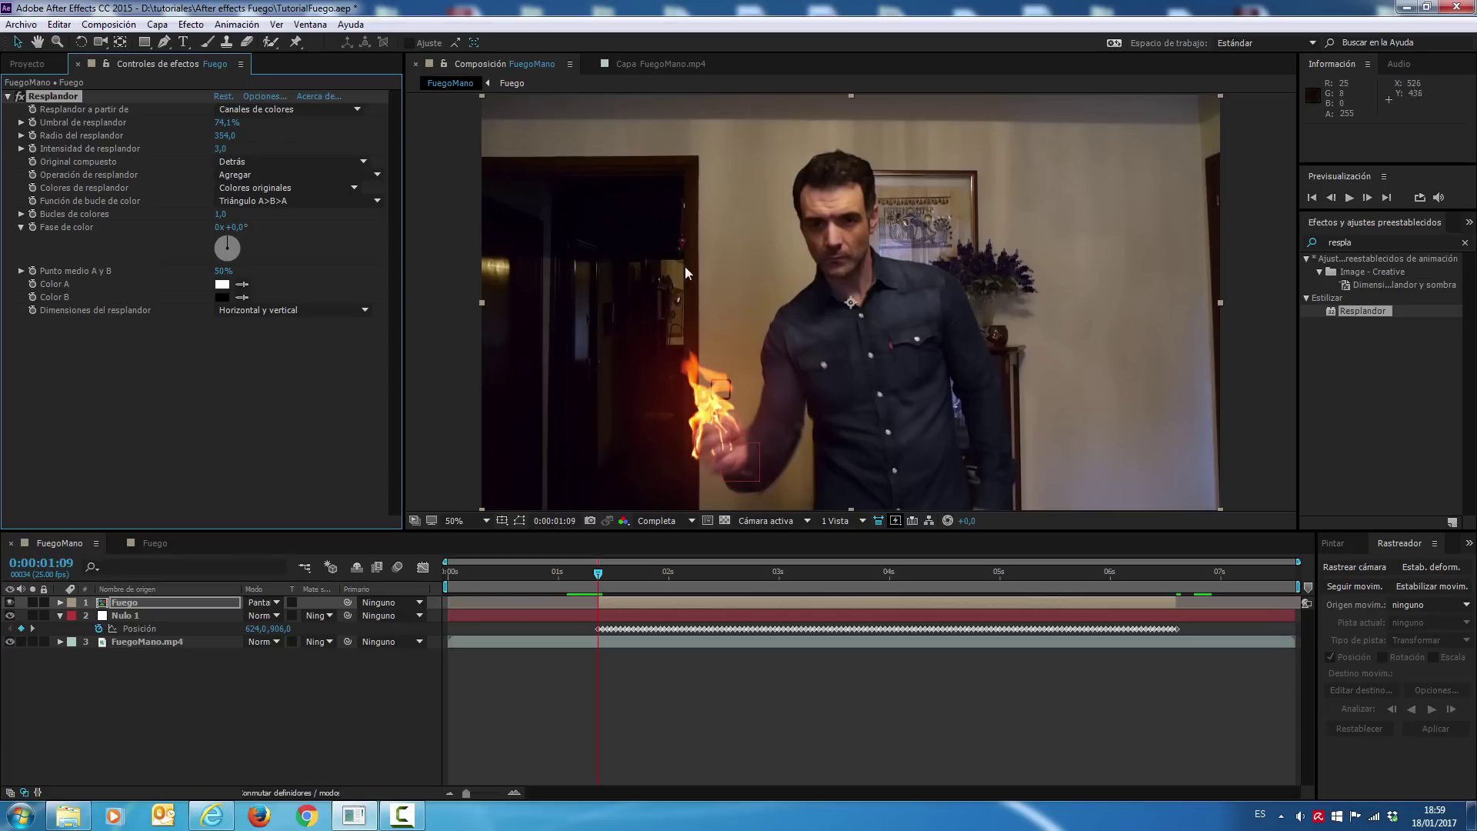
{"action": "mouse_move", "coordinate": [652, 569]}
{"action": "left_mouse_down"}
{"action": "mouse_move", "coordinate": [721, 566]}
{"action": "mouse_move", "coordinate": [709, 571]}
{"action": "left_mouse_up"}
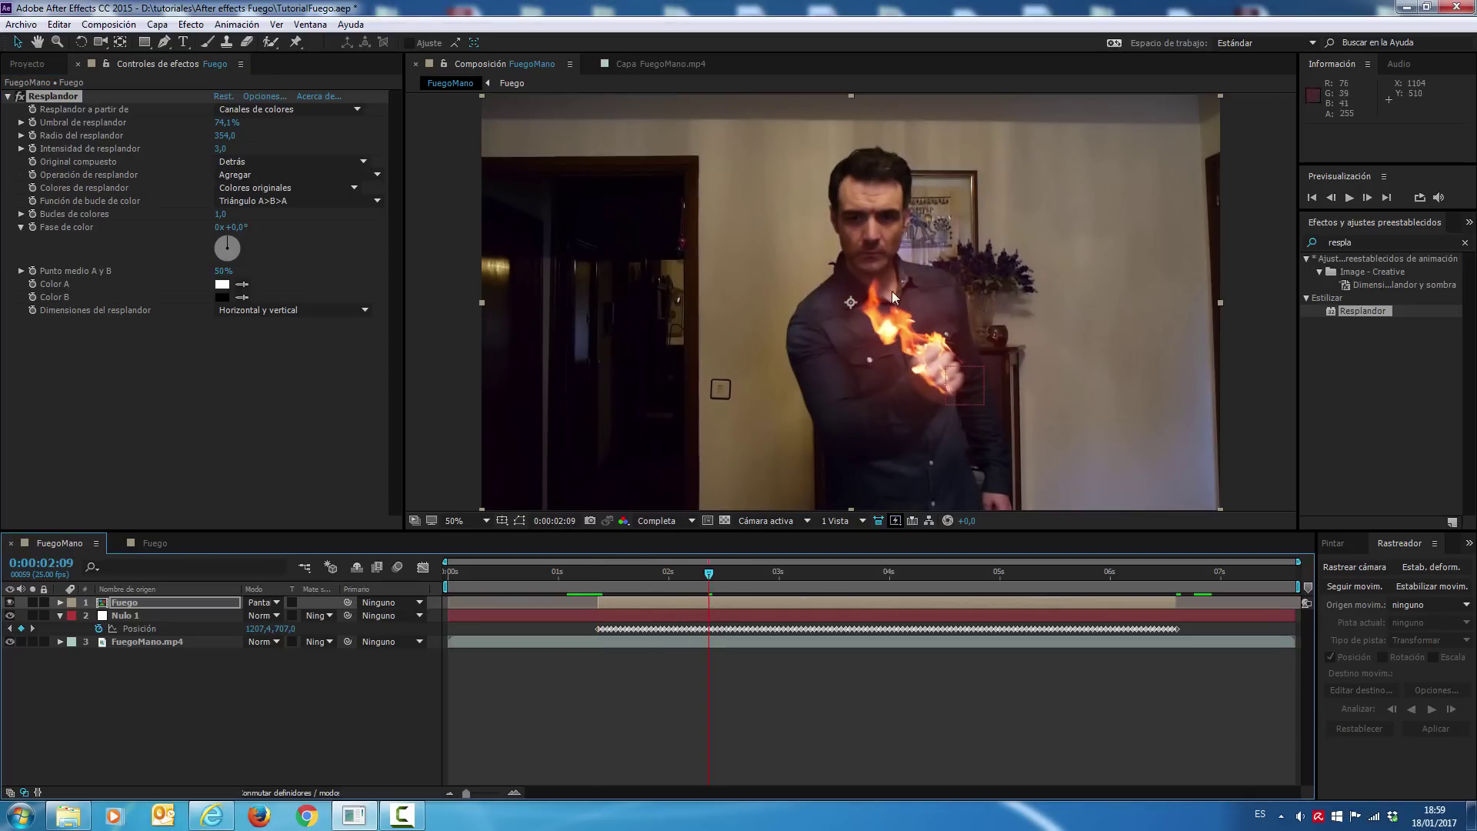
Toggle the Resplandor glow off and on to compare, then collapse its settings
{"action": "left_click", "coordinate": [20, 96]}
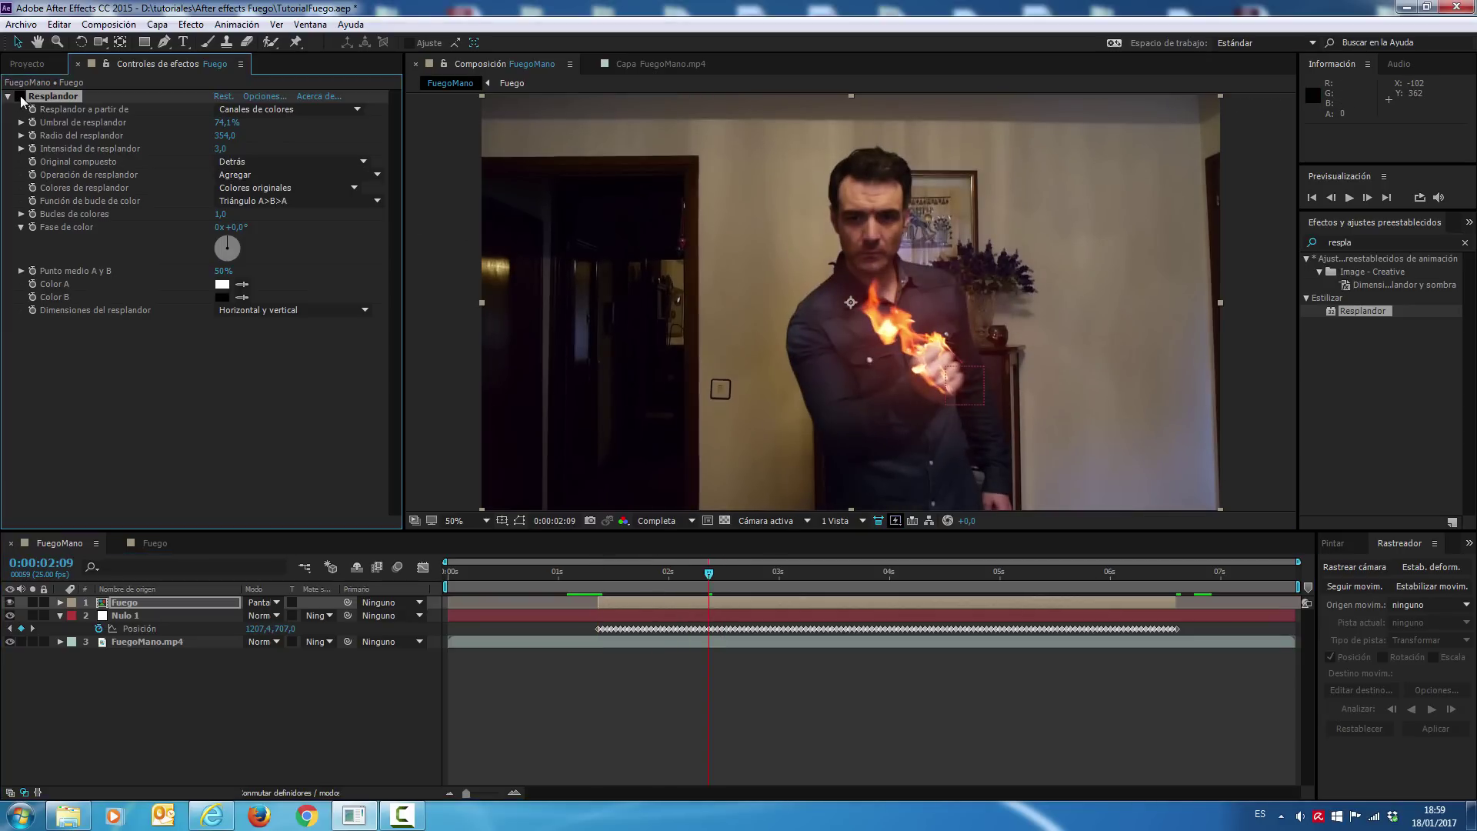
{"action": "left_click", "coordinate": [20, 96]}
{"action": "left_click", "coordinate": [8, 96]}
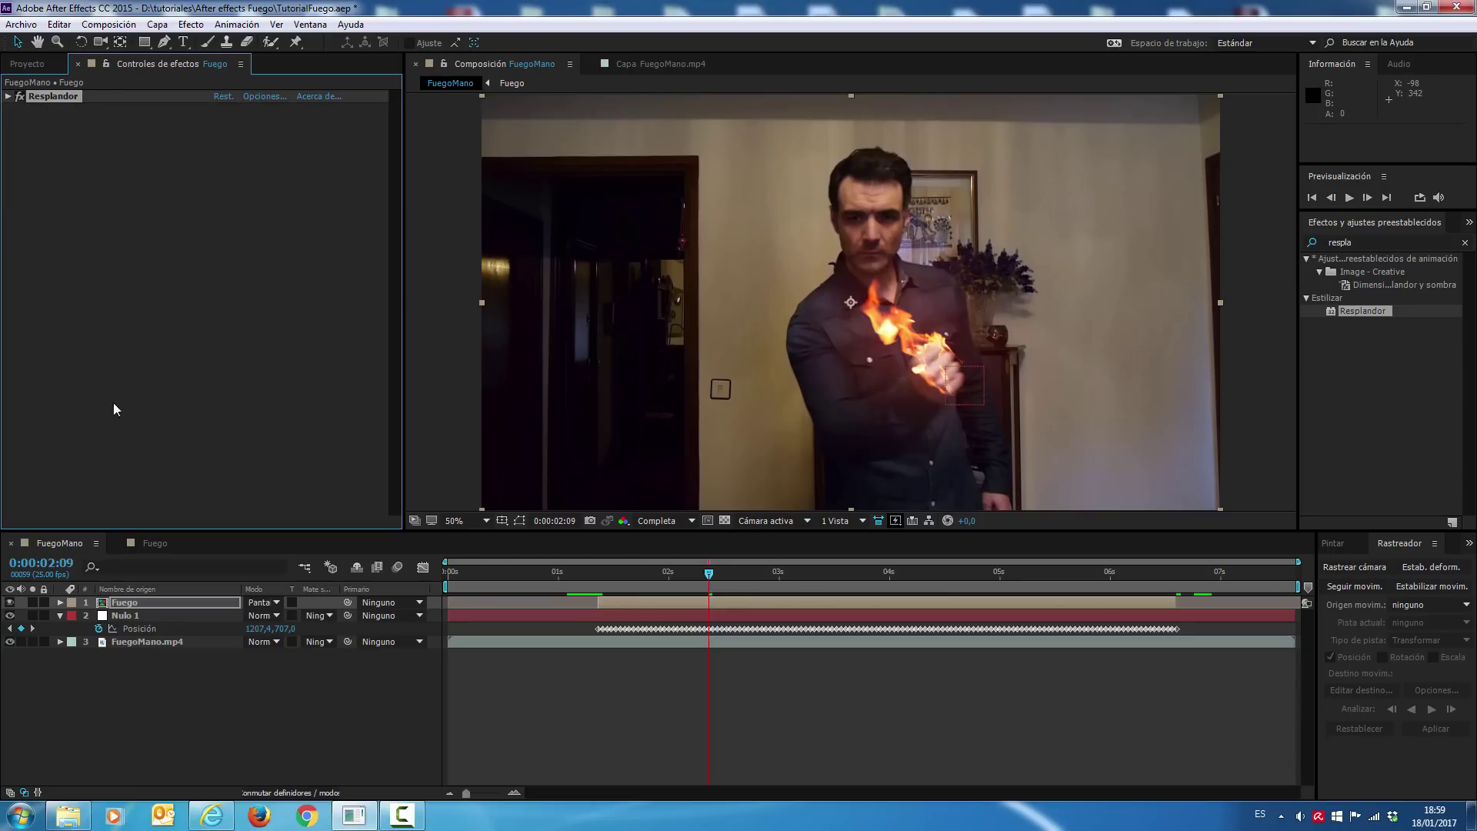
Apply Tono/Saturación from Corrección de color to Fuego, with Saturación maestra 34 and Luminosidad -13
{"action": "left_click", "coordinate": [1465, 242]}
{"action": "left_click", "coordinate": [1312, 242]}
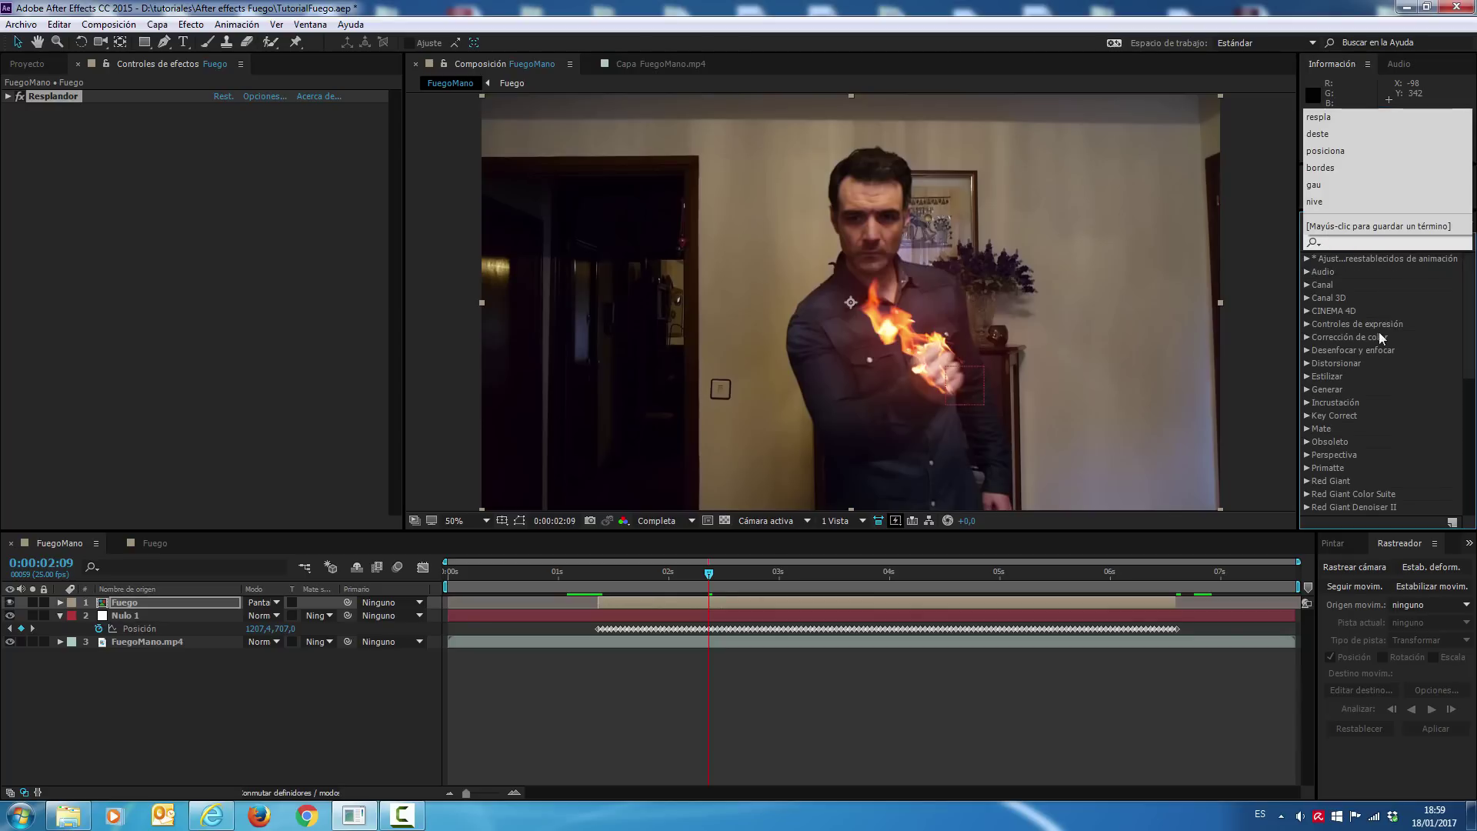
{"action": "left_click", "coordinate": [1309, 334]}
{"action": "left_click", "coordinate": [1306, 336]}
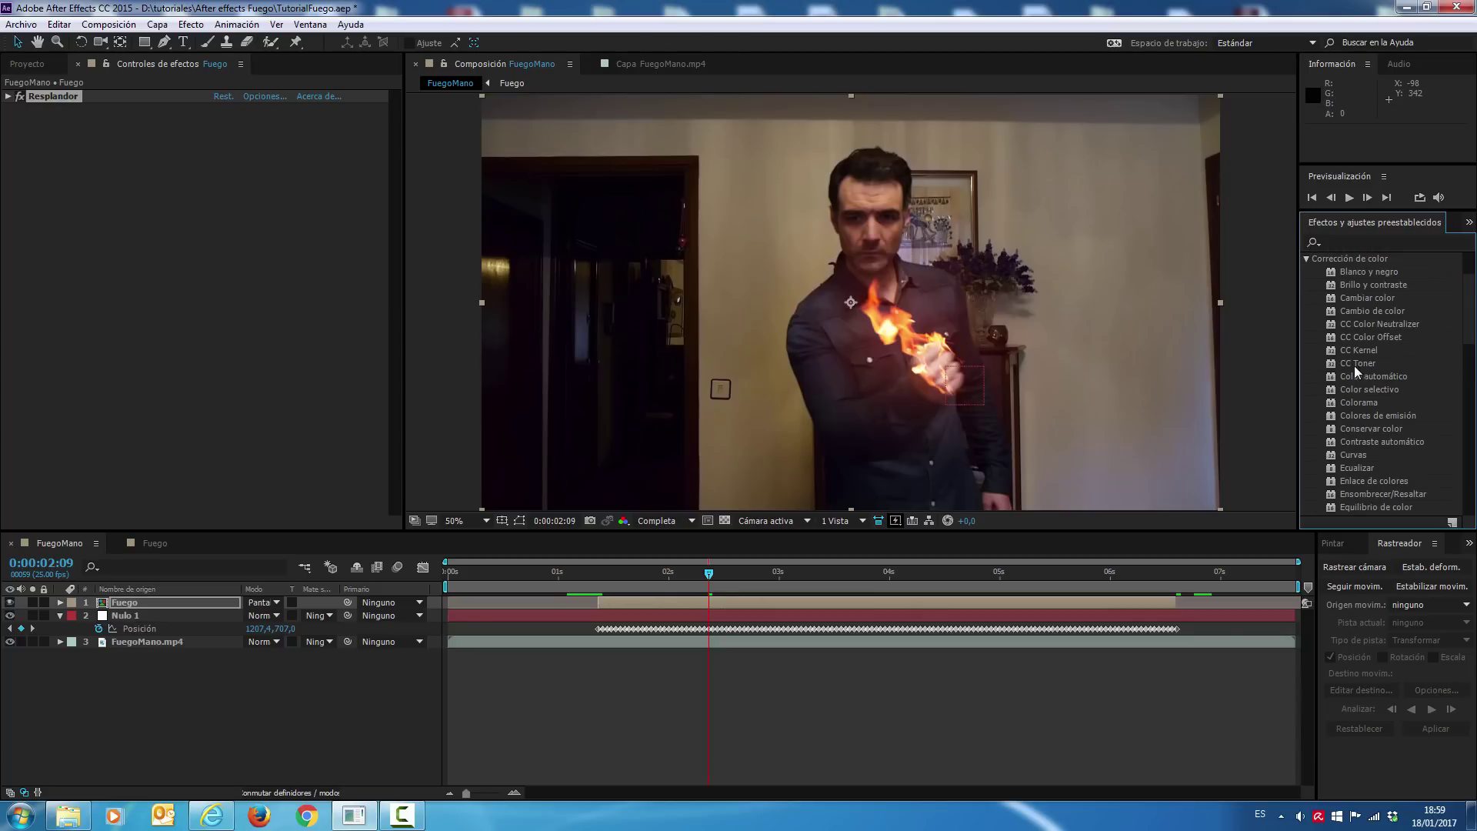
{"action": "scroll", "coordinate": [1363, 367], "scroll_direction": "down", "scroll_amount": 3}
{"action": "scroll", "coordinate": [1363, 367], "scroll_direction": "down", "scroll_amount": 3}
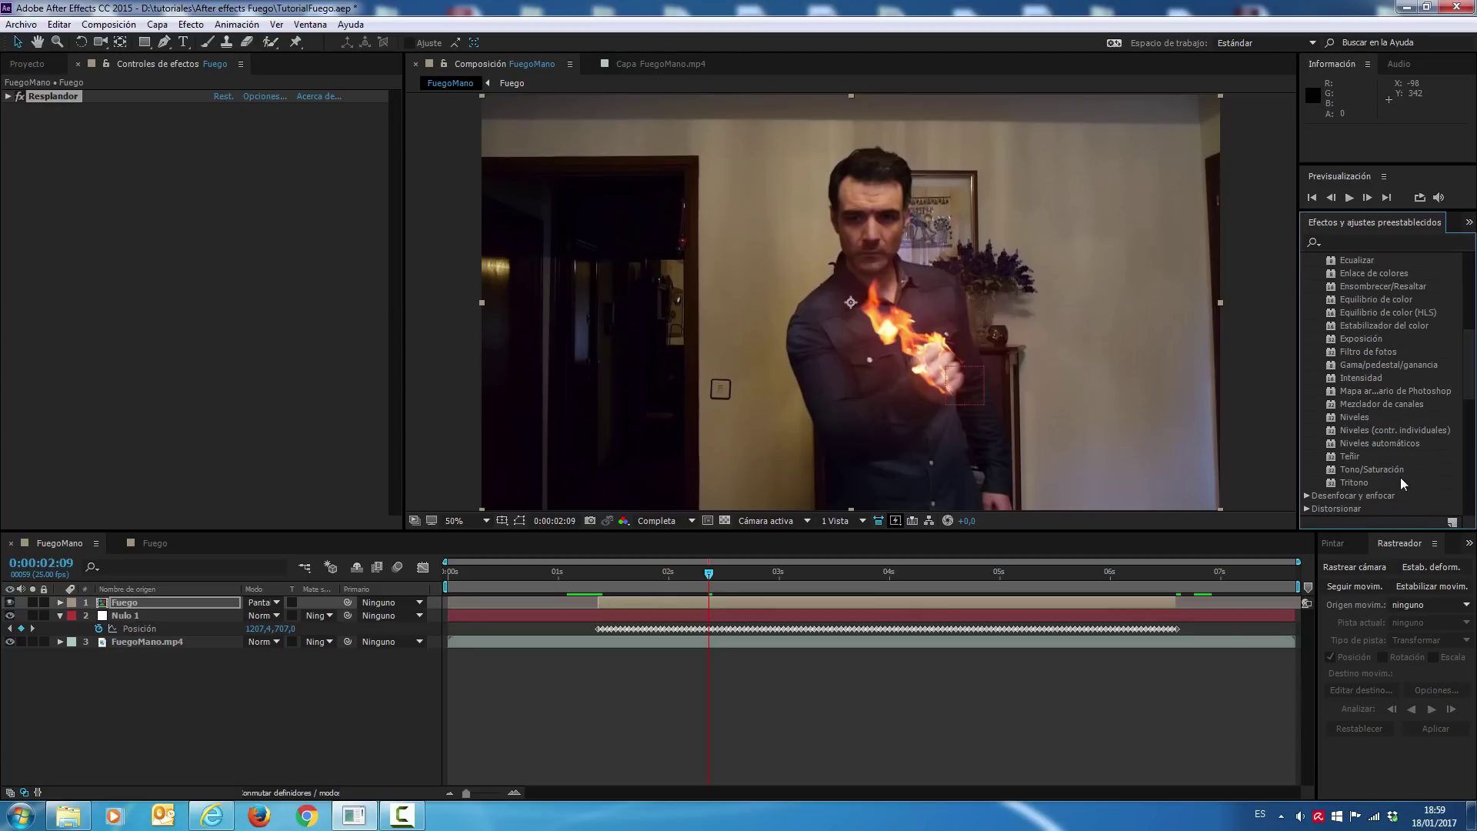
{"action": "left_click_drag", "start_coordinate": [1373, 469], "coordinate": [125, 601]}
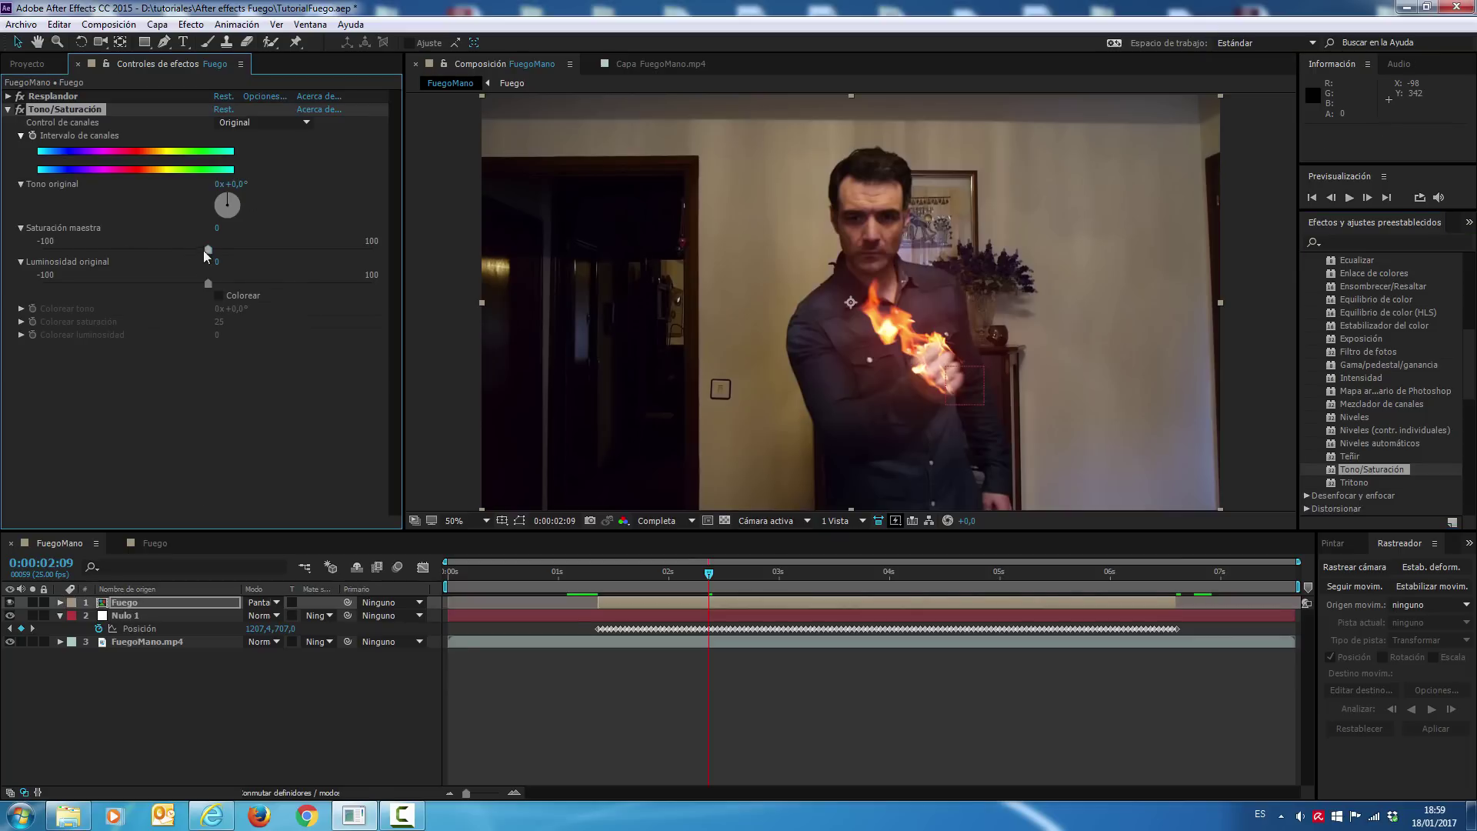
{"action": "left_click_drag", "start_coordinate": [214, 246], "coordinate": [214, 246]}
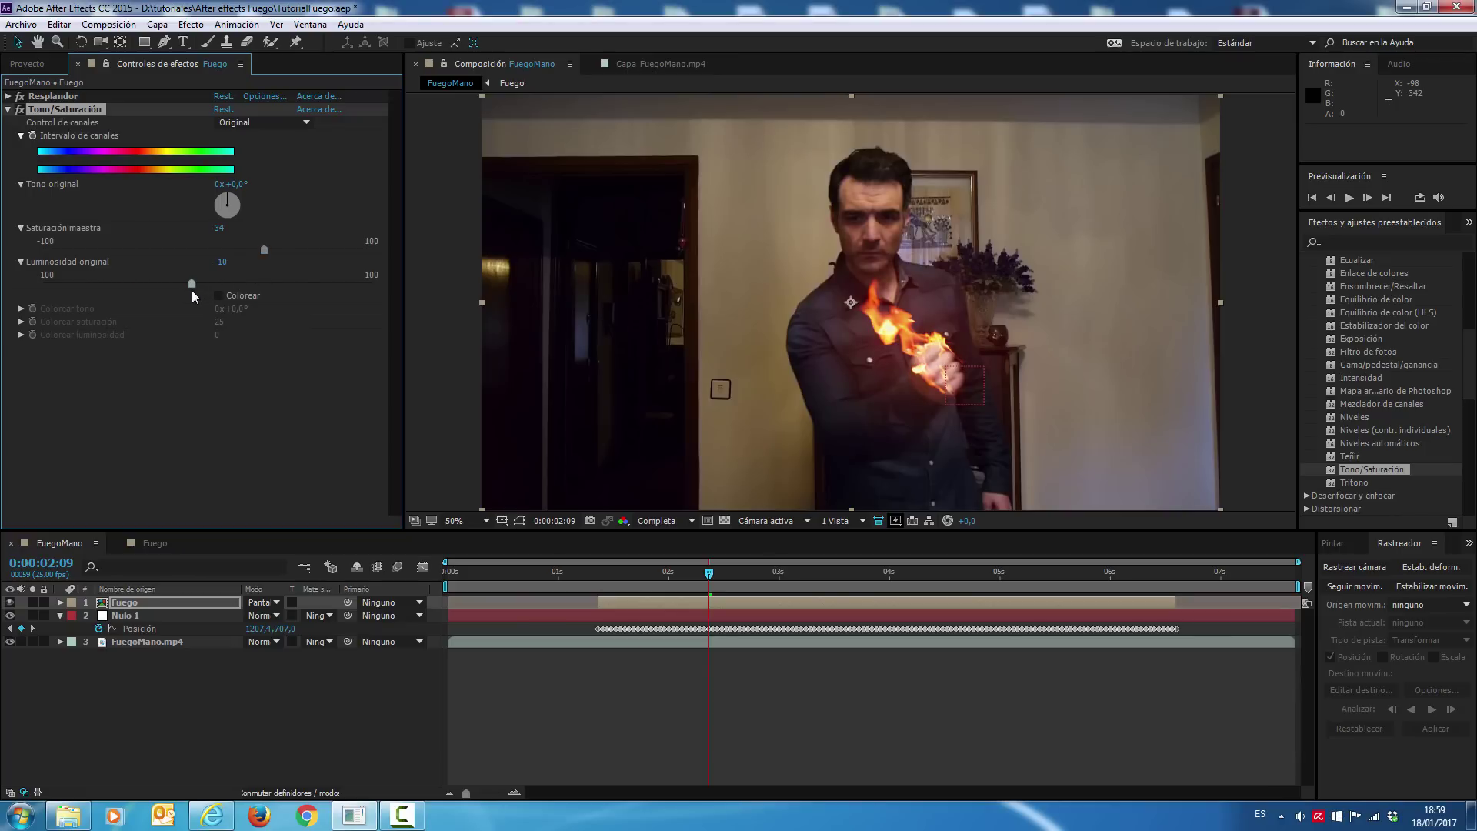
{"action": "left_click_drag", "start_coordinate": [186, 289], "coordinate": [189, 288]}
{"action": "mouse_move", "coordinate": [721, 571]}
{"action": "left_mouse_down"}
{"action": "mouse_move", "coordinate": [912, 606]}
{"action": "mouse_move", "coordinate": [793, 605]}
{"action": "left_mouse_up"}
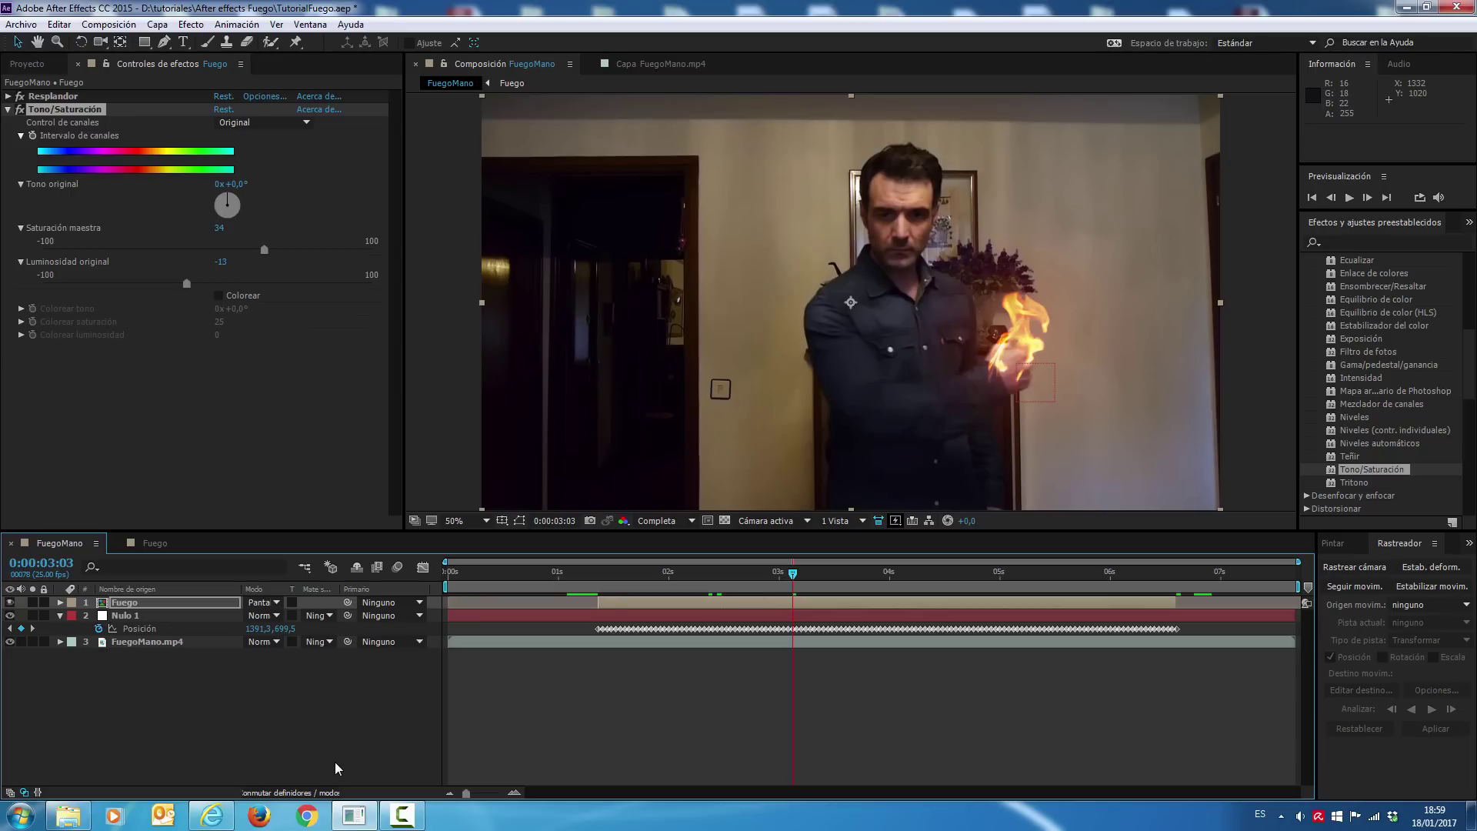
Create a new solid via Capa > Nuevo > Sólido, coloured a lighter grey, sized 2722 × 2105 px
{"action": "left_click", "coordinate": [61, 616]}
{"action": "left_click", "coordinate": [191, 24]}
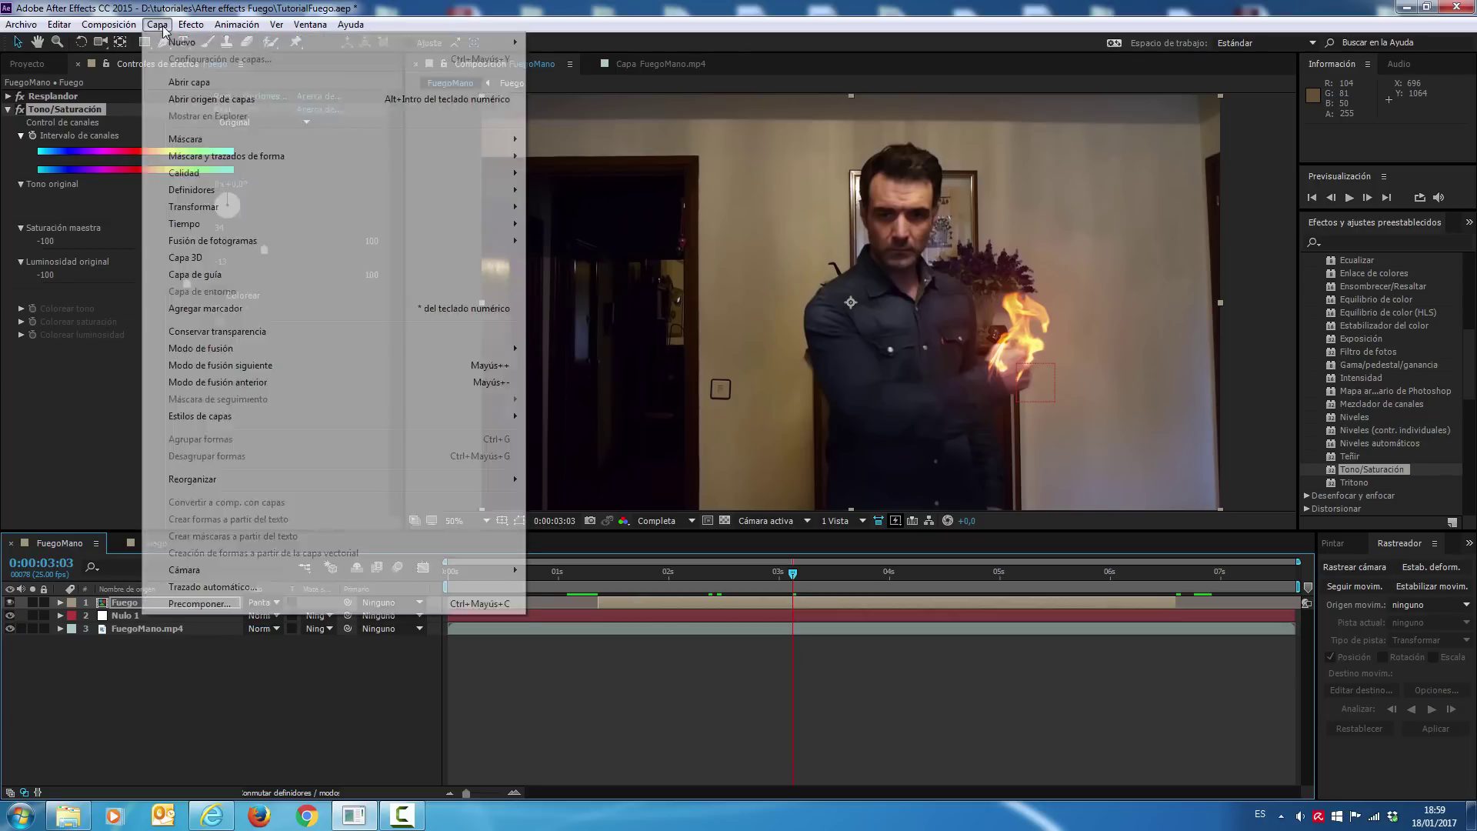
{"action": "mouse_move", "coordinate": [156, 24]}
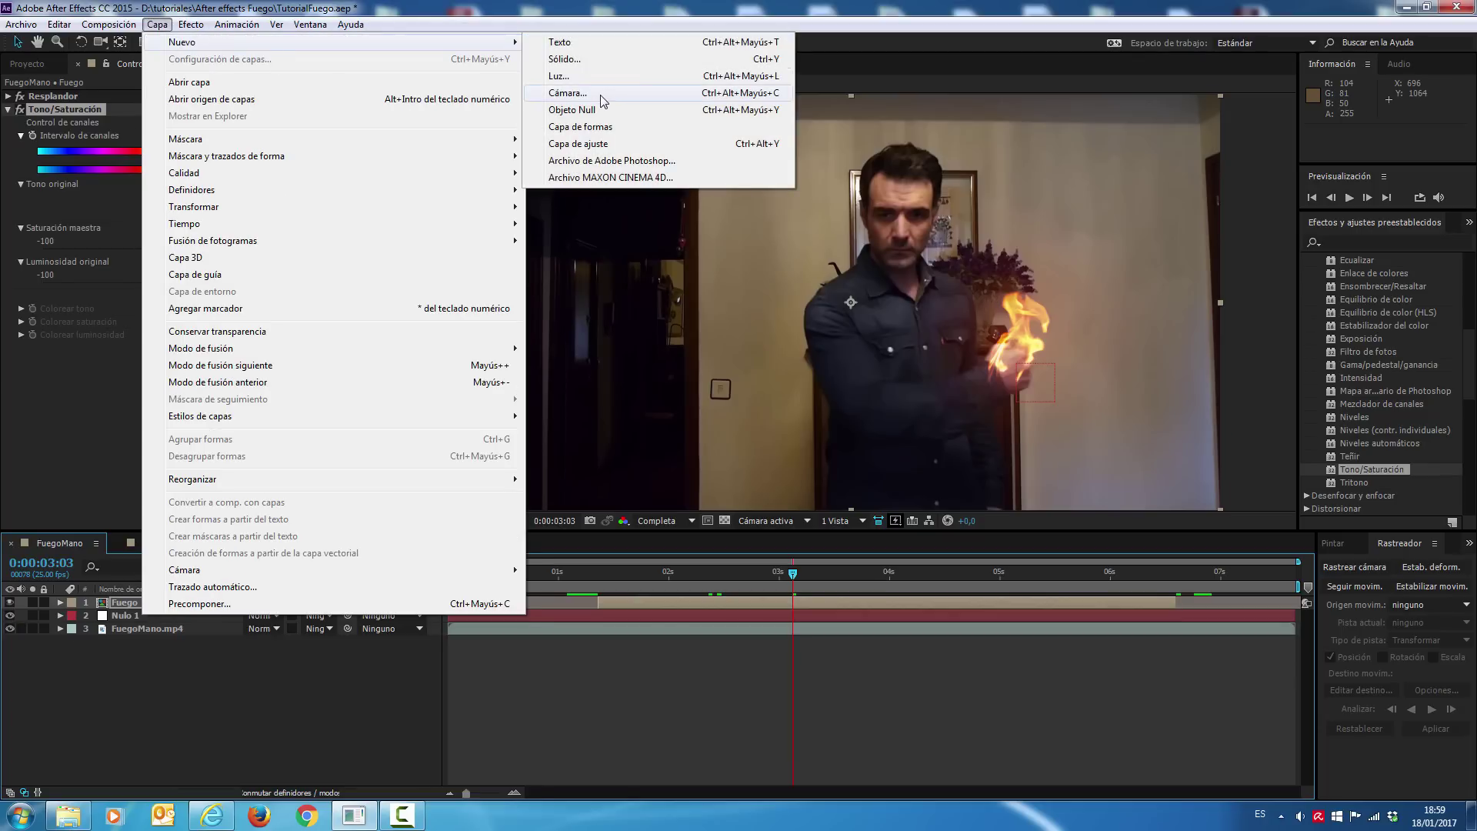
{"action": "left_click", "coordinate": [592, 62]}
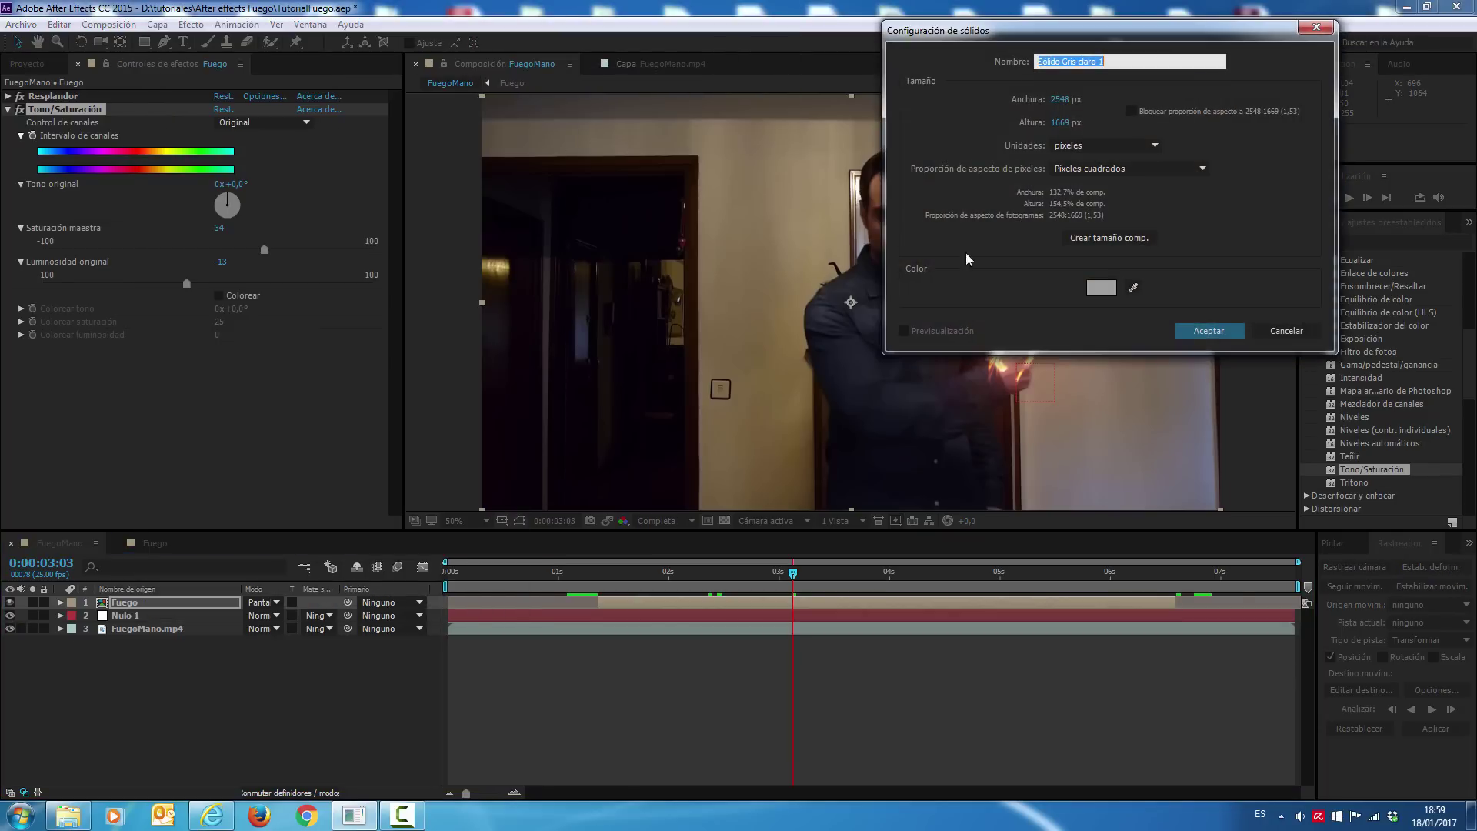
{"action": "left_click_drag", "start_coordinate": [1100, 27], "coordinate": [490, 246]}
{"action": "left_click", "coordinate": [490, 509]}
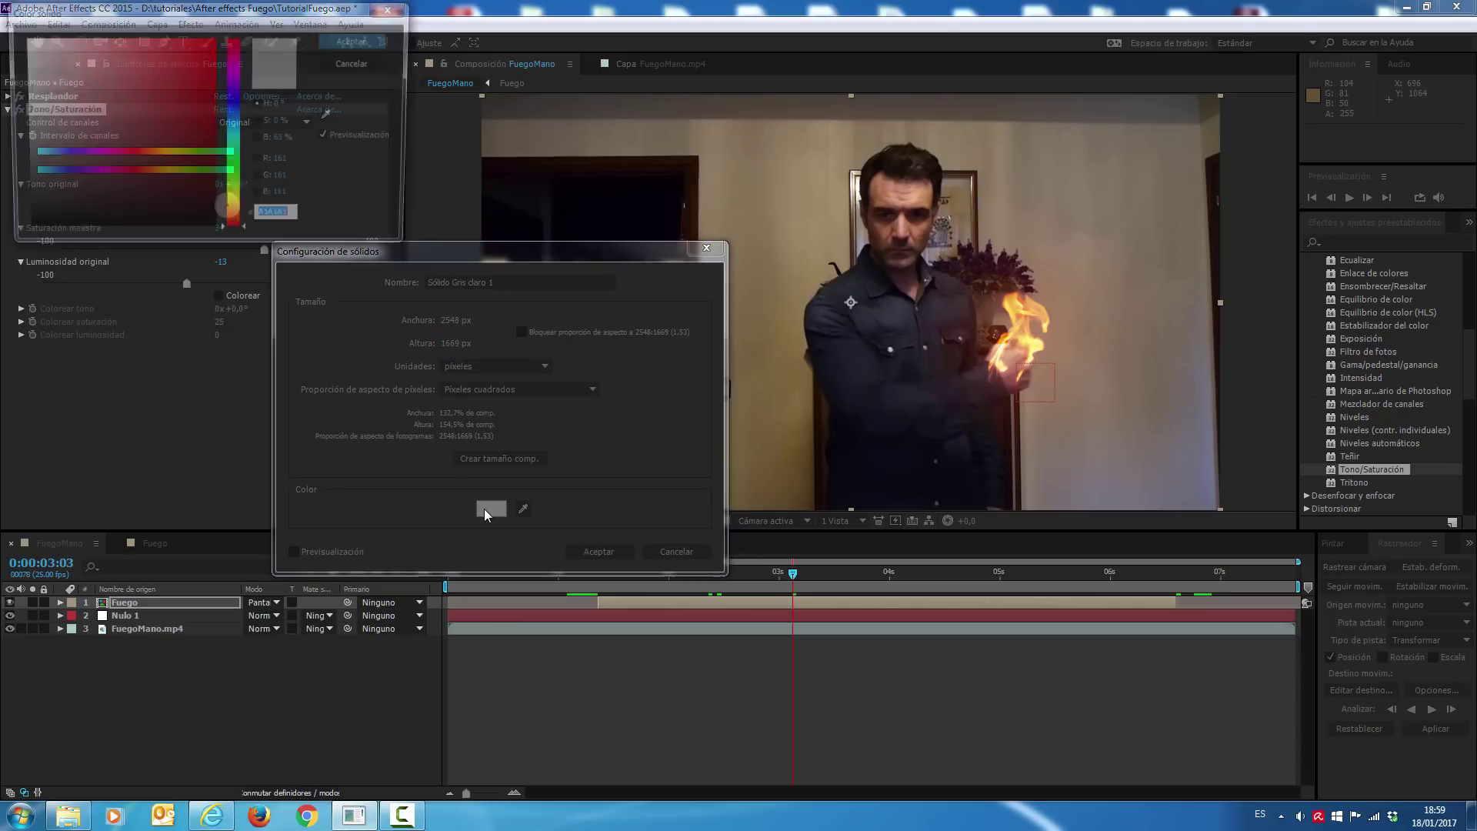
{"action": "left_click_drag", "start_coordinate": [26, 113], "coordinate": [17, 100]}
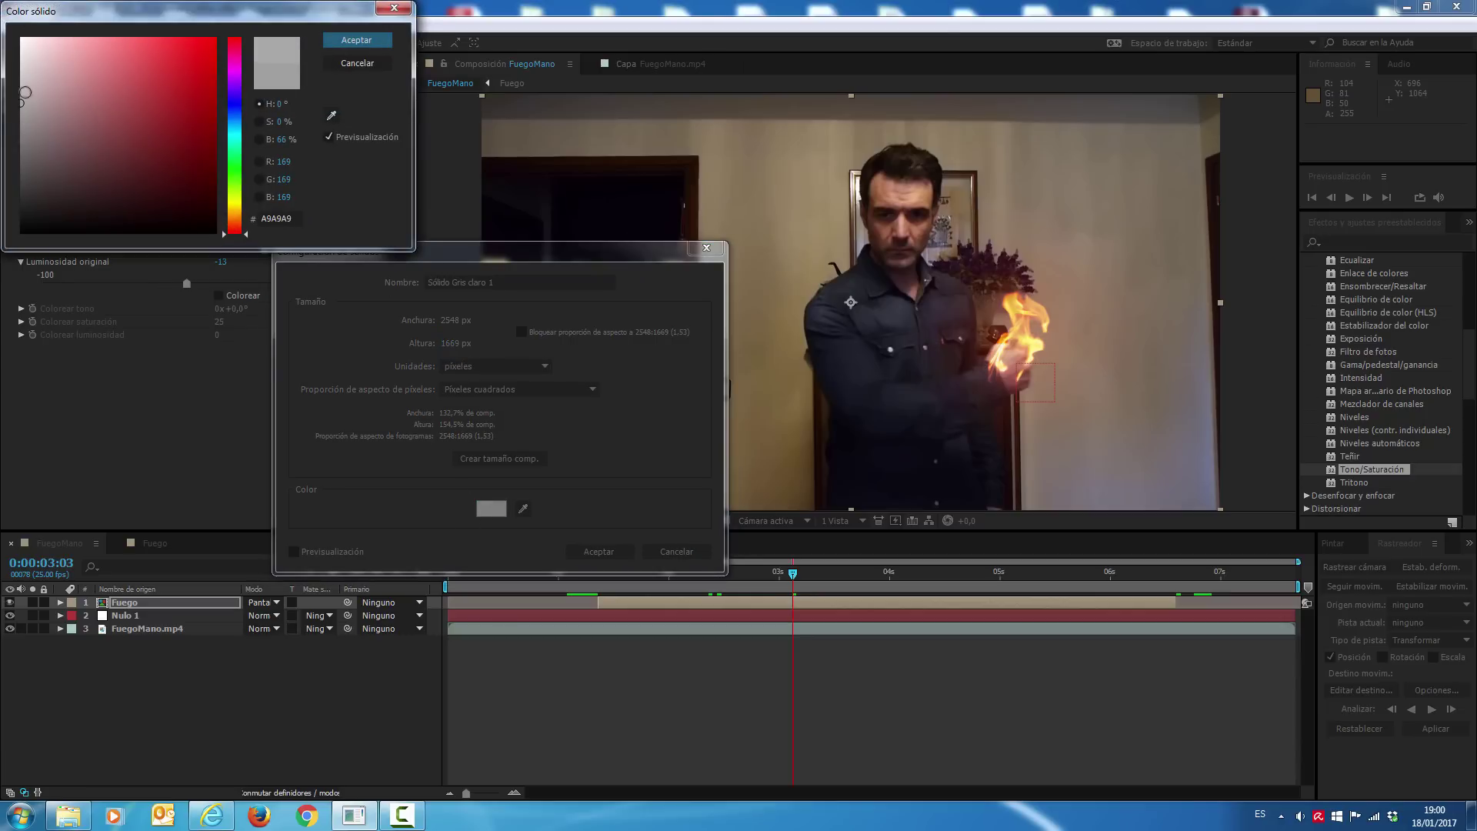
{"action": "left_click", "coordinate": [356, 40]}
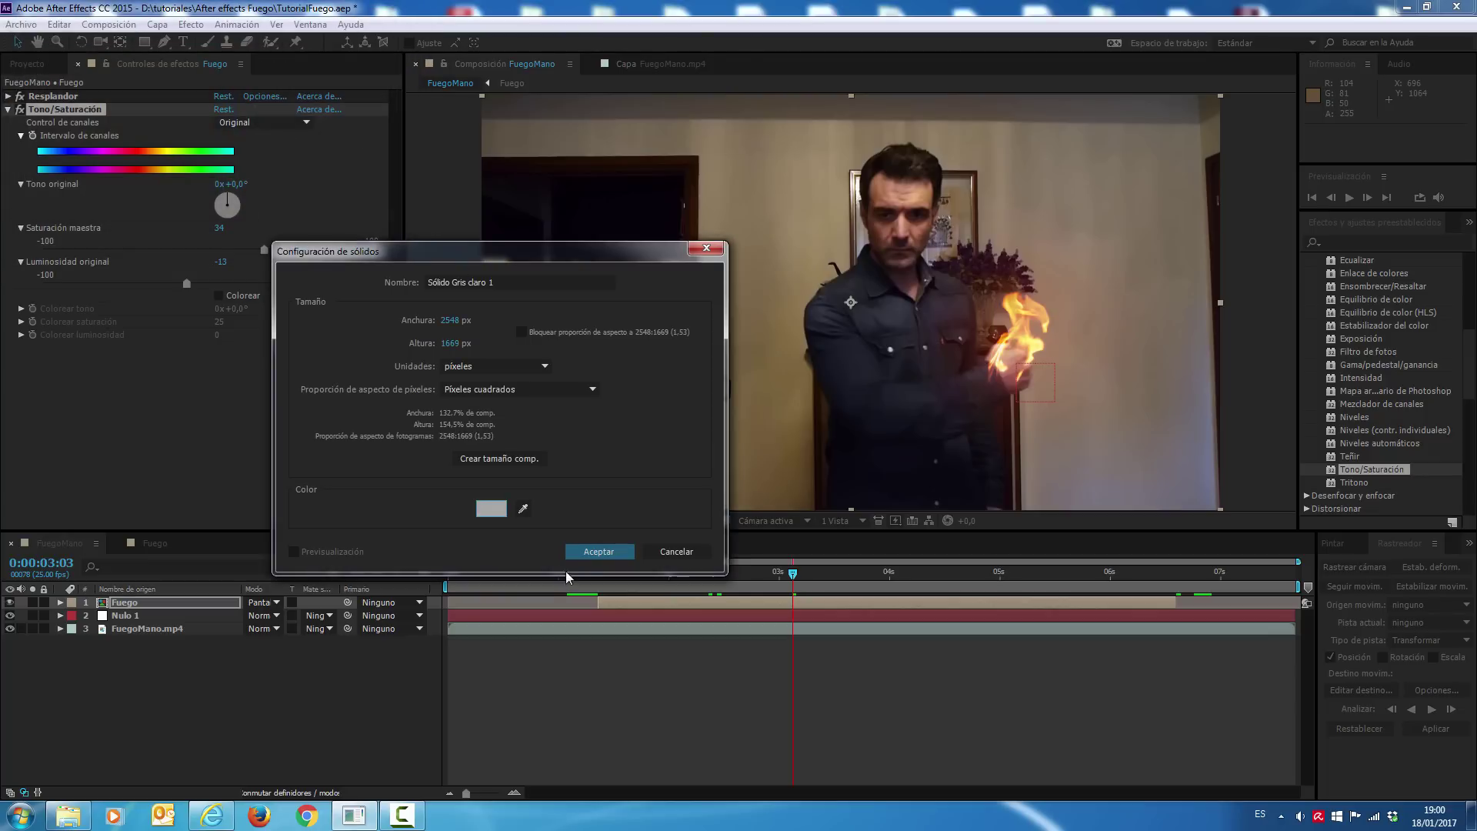
{"action": "left_click_drag", "start_coordinate": [450, 320], "coordinate": [592, 322]}
{"action": "left_click_drag", "start_coordinate": [458, 352], "coordinate": [822, 373]}
{"action": "left_click", "coordinate": [598, 552]}
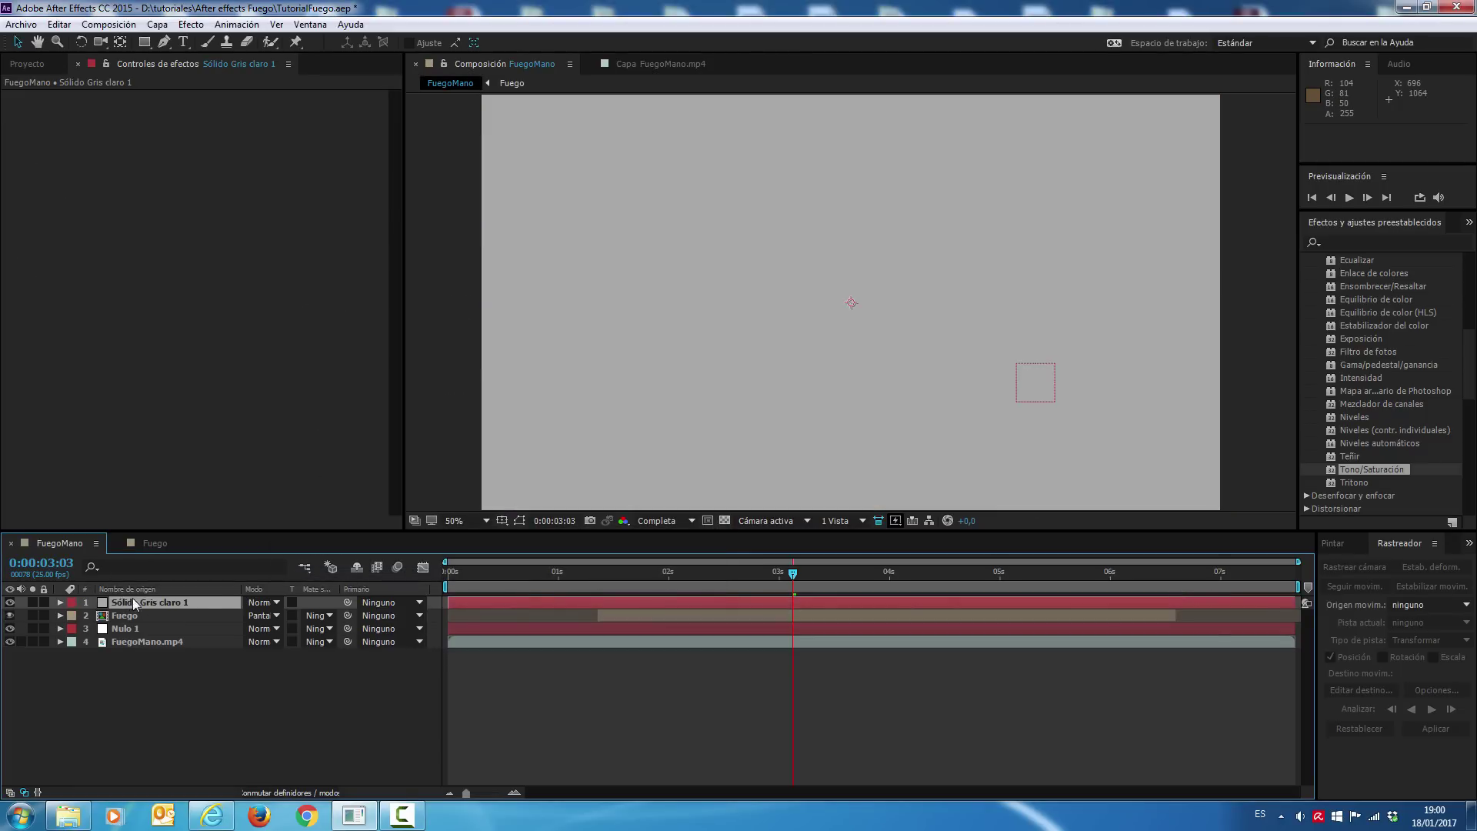
Set the grey solid to Añadir (Add) mode and draw an Elipse mask around the flaming hand
{"action": "left_click", "coordinate": [267, 600]}
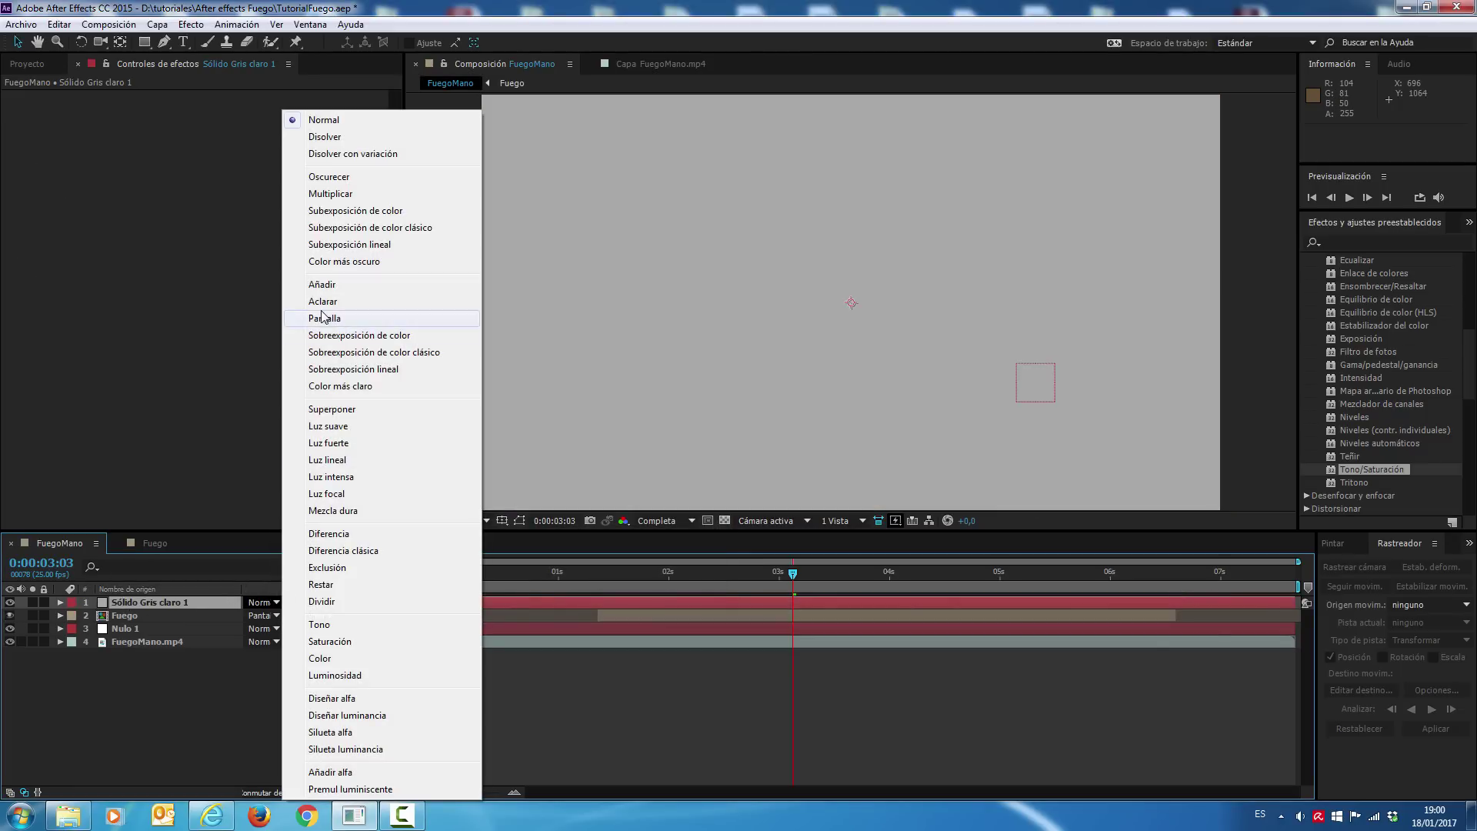
{"action": "left_click", "coordinate": [348, 286]}
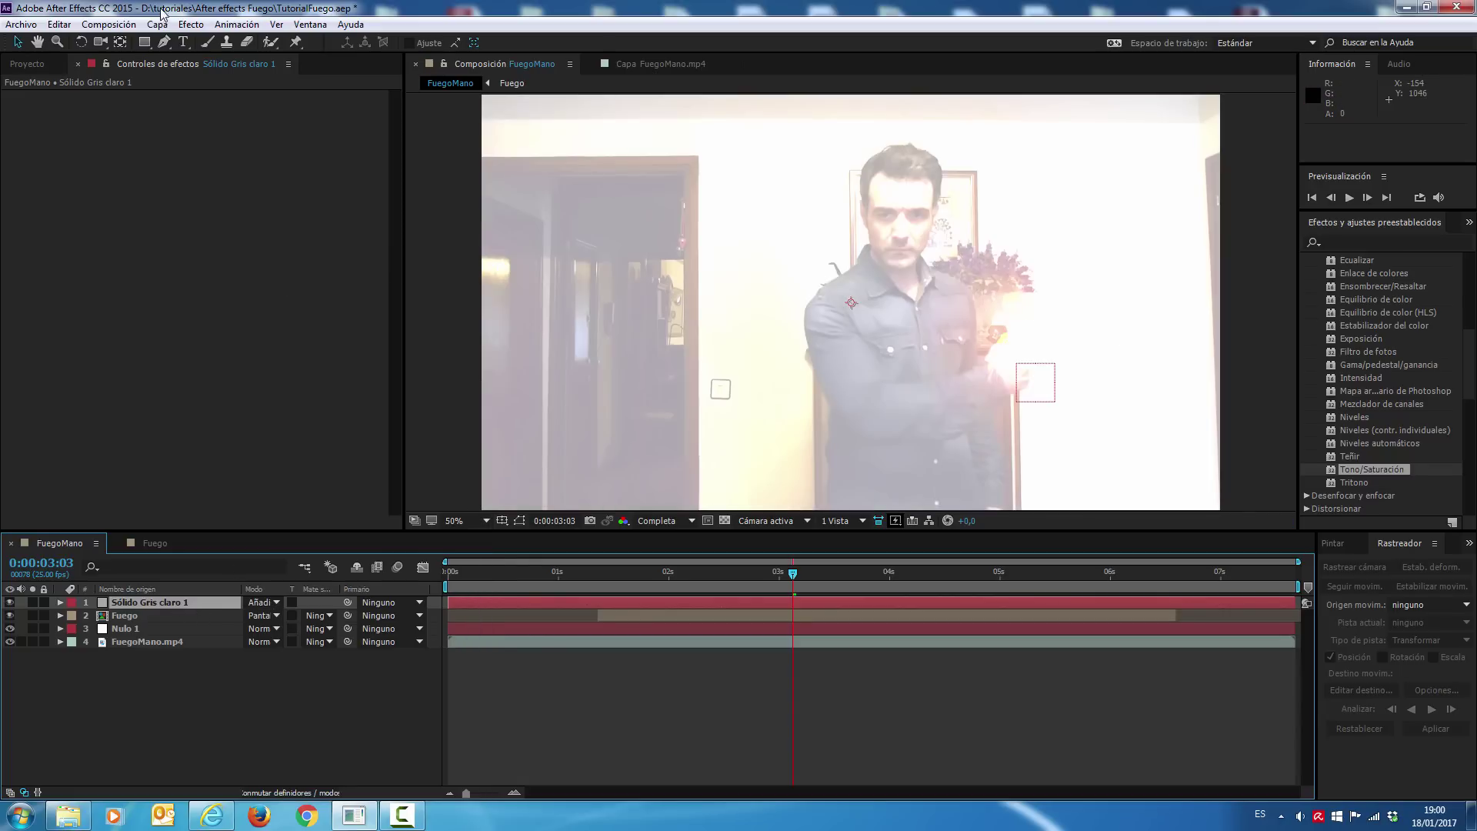
{"action": "left_click_drag", "start_coordinate": [150, 40], "coordinate": [172, 44]}
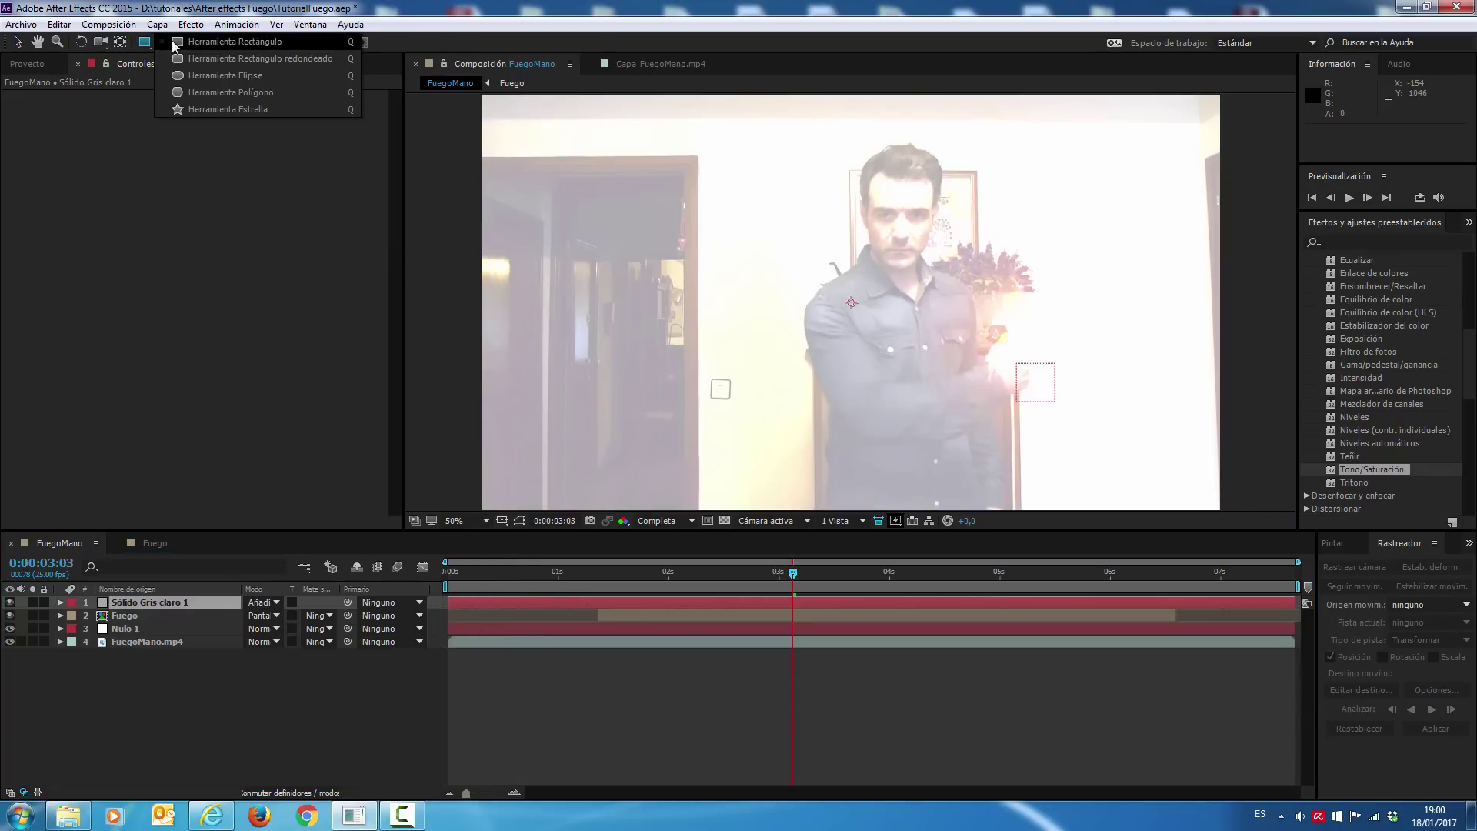
{"action": "left_click", "coordinate": [223, 77]}
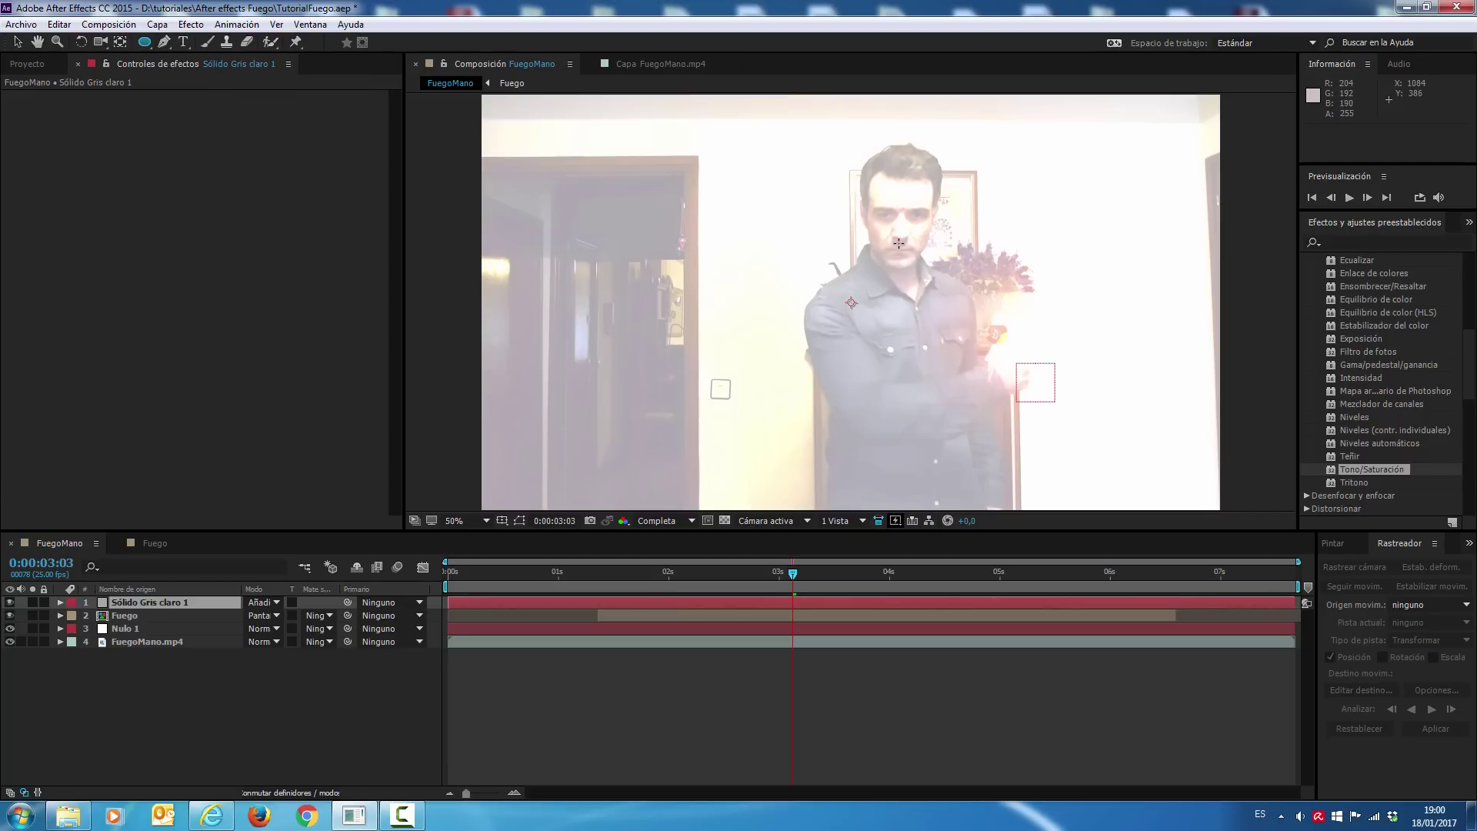
{"action": "left_click_drag", "start_coordinate": [898, 243], "coordinate": [1151, 447]}
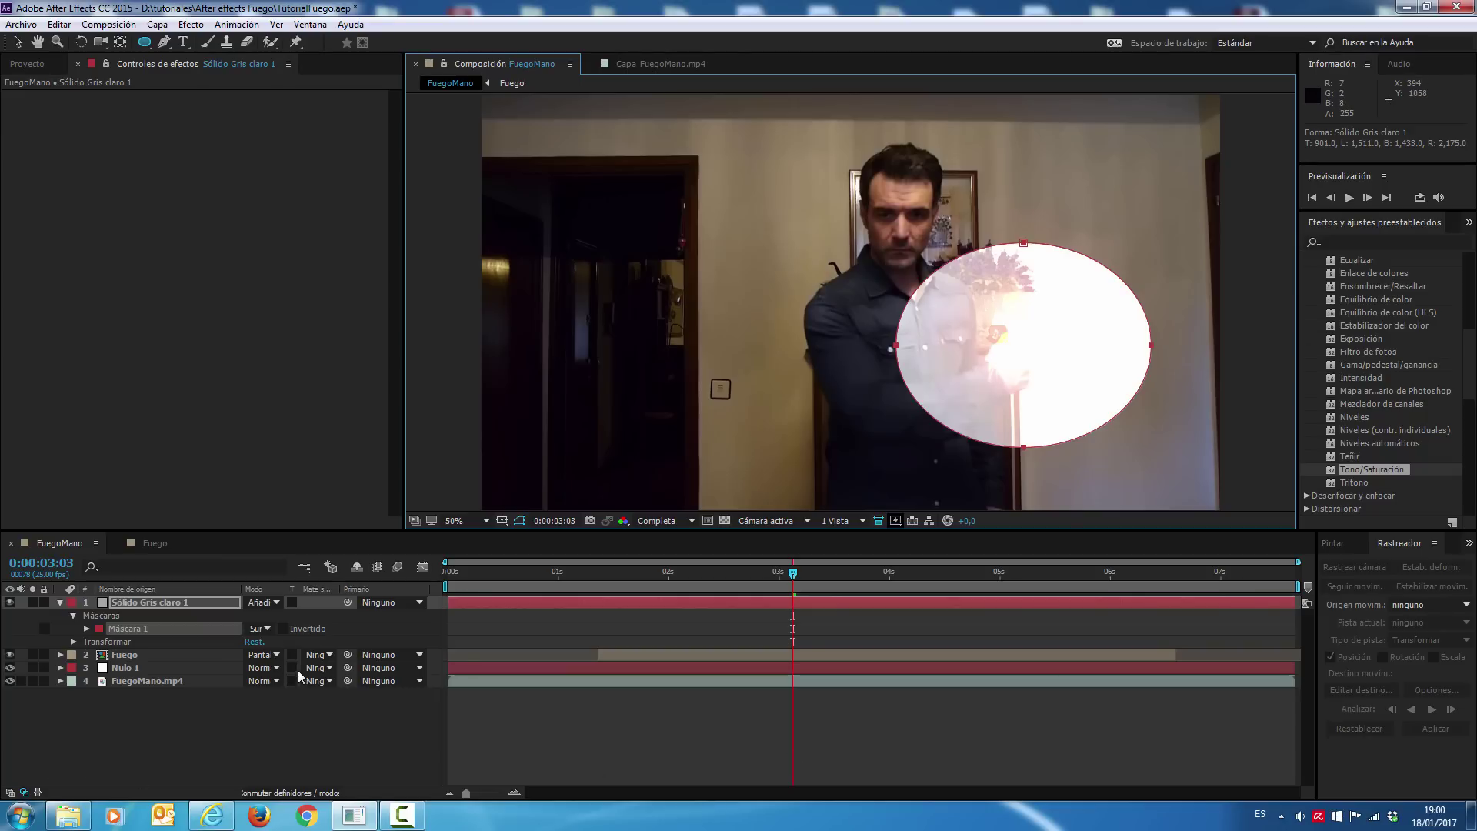
Feather Máscara 1 to about 278 px, with 44% mask opacity and -1 px expansion
{"action": "left_click", "coordinate": [87, 628]}
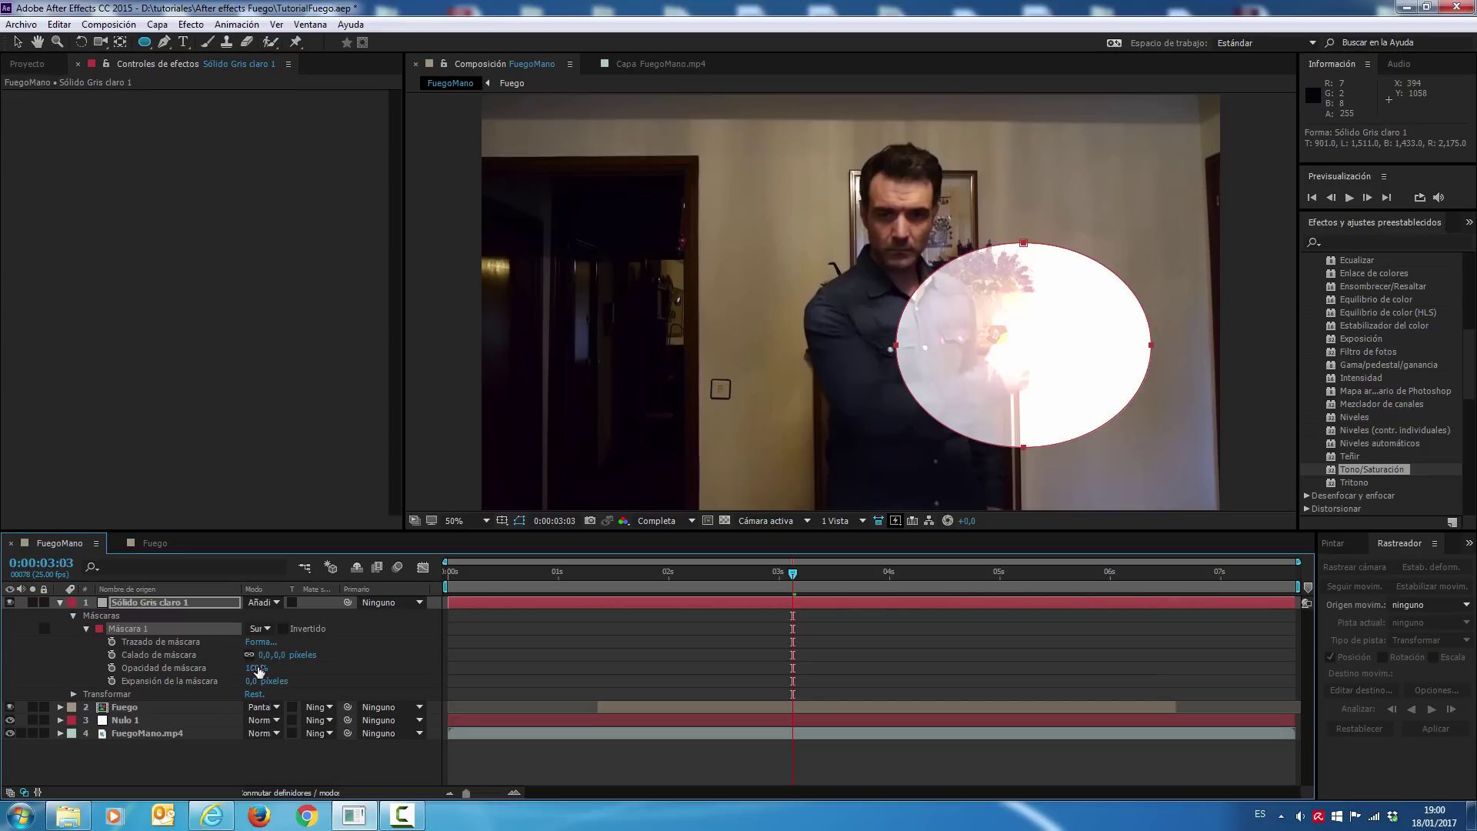
{"action": "left_click_drag", "start_coordinate": [258, 671], "coordinate": [221, 677]}
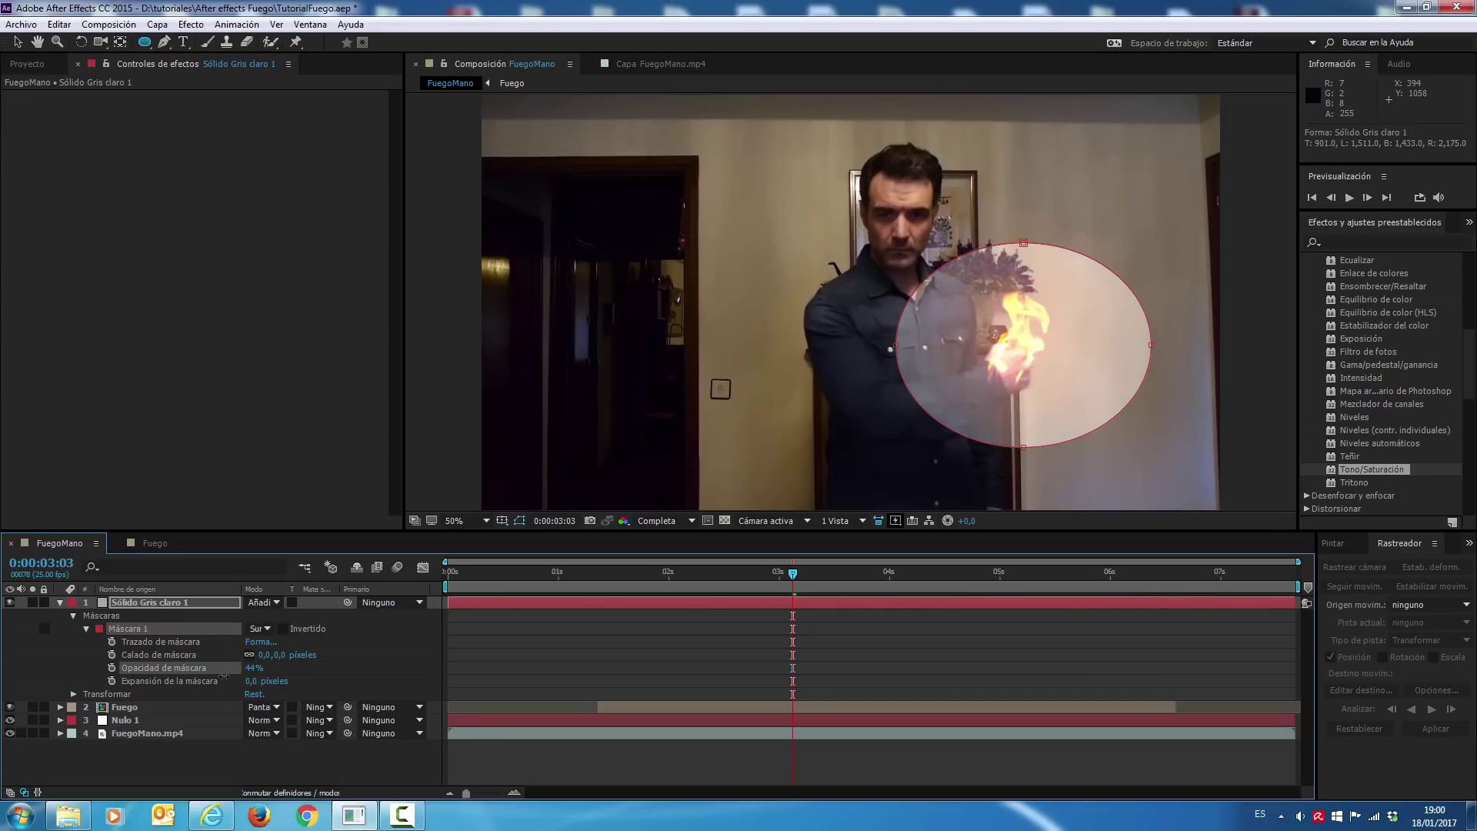
{"action": "left_click_drag", "start_coordinate": [277, 656], "coordinate": [430, 654]}
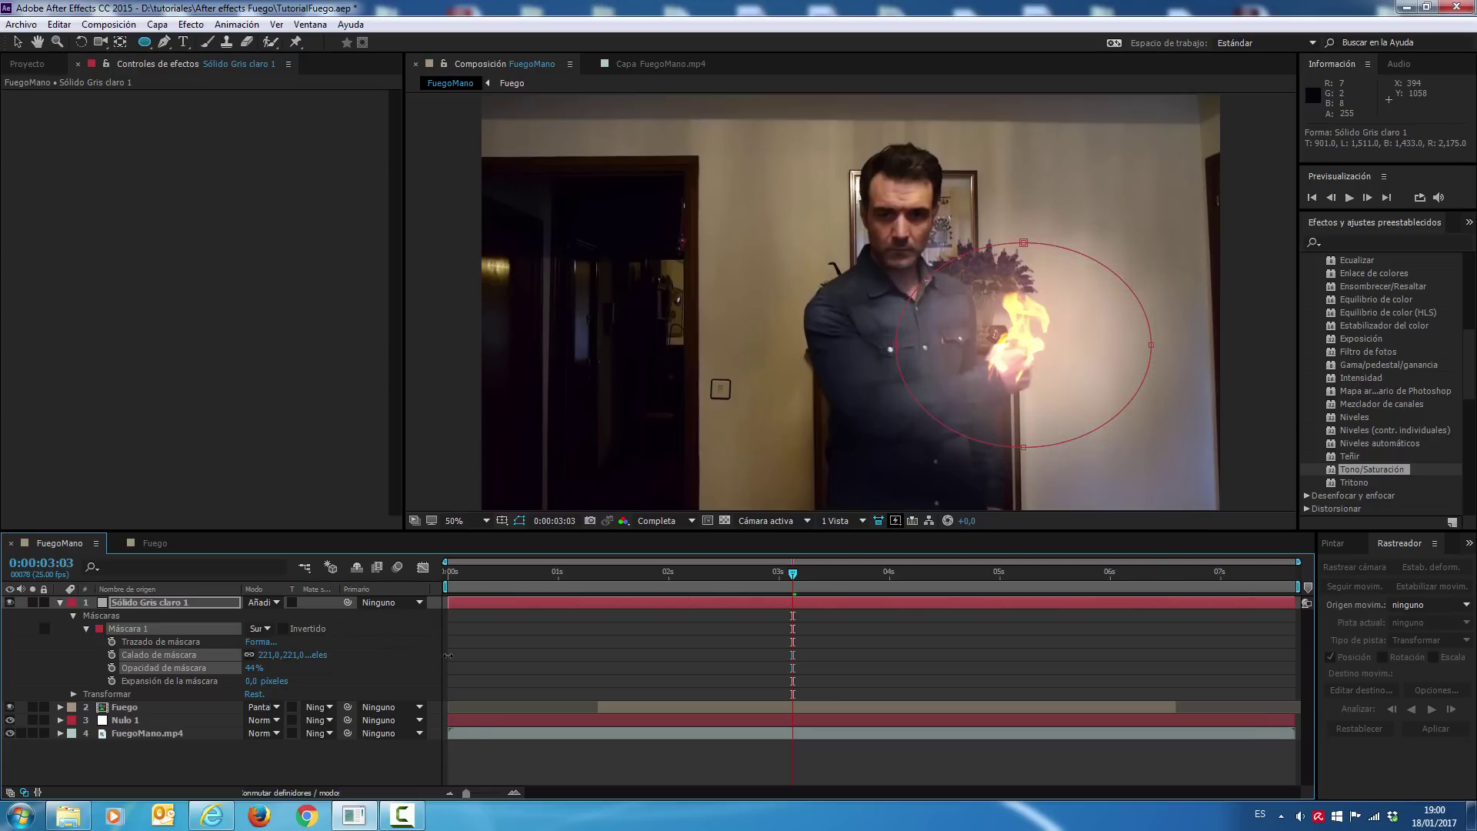
{"action": "left_click_drag", "start_coordinate": [449, 655], "coordinate": [457, 660]}
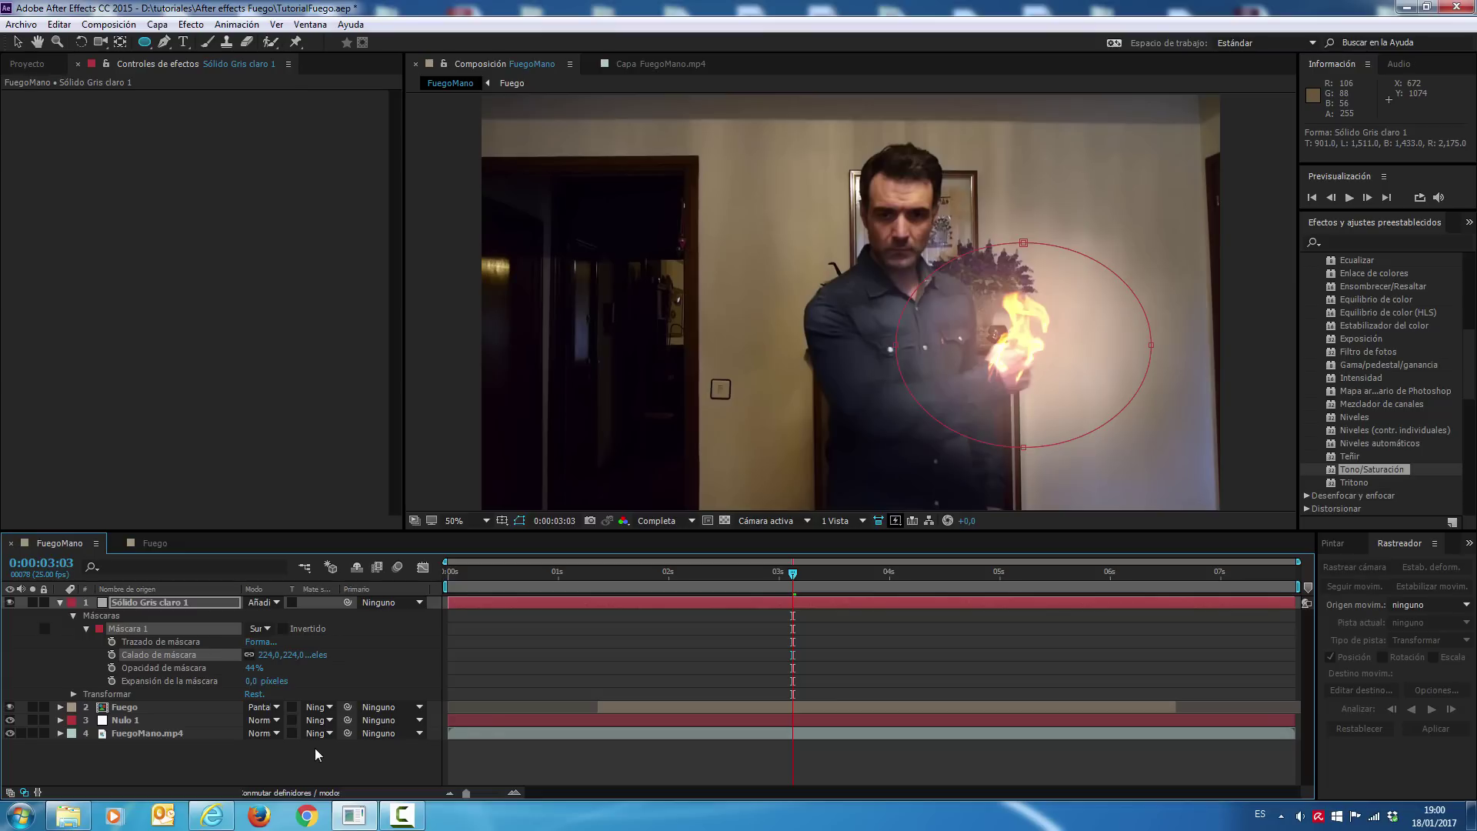
{"action": "left_click_drag", "start_coordinate": [288, 655], "coordinate": [337, 652]}
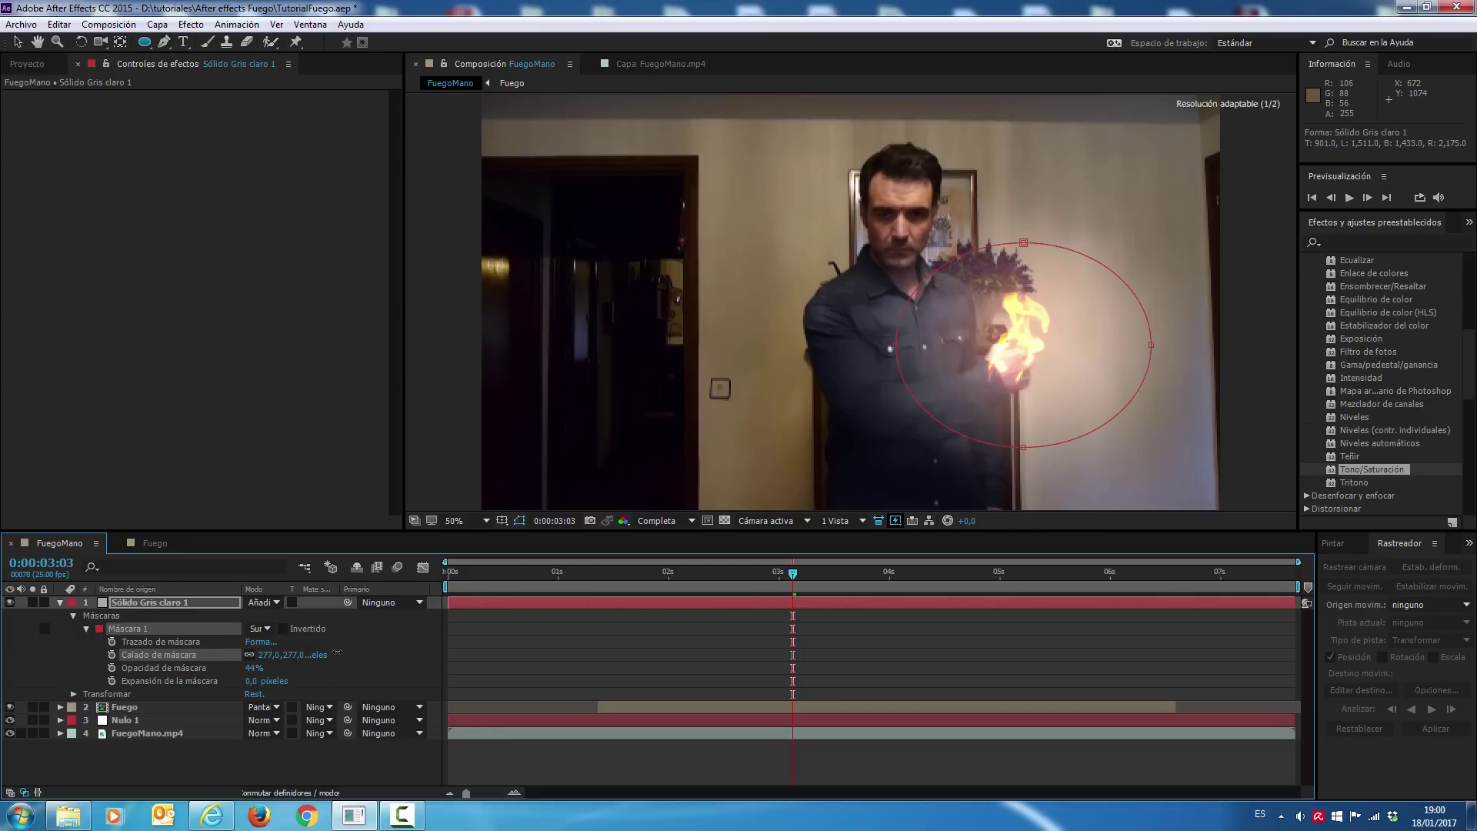
{"action": "mouse_move", "coordinate": [249, 683]}
{"action": "left_mouse_down"}
{"action": "mouse_move", "coordinate": [299, 680]}
{"action": "mouse_move", "coordinate": [234, 669]}
{"action": "mouse_move", "coordinate": [278, 653]}
{"action": "left_mouse_up"}
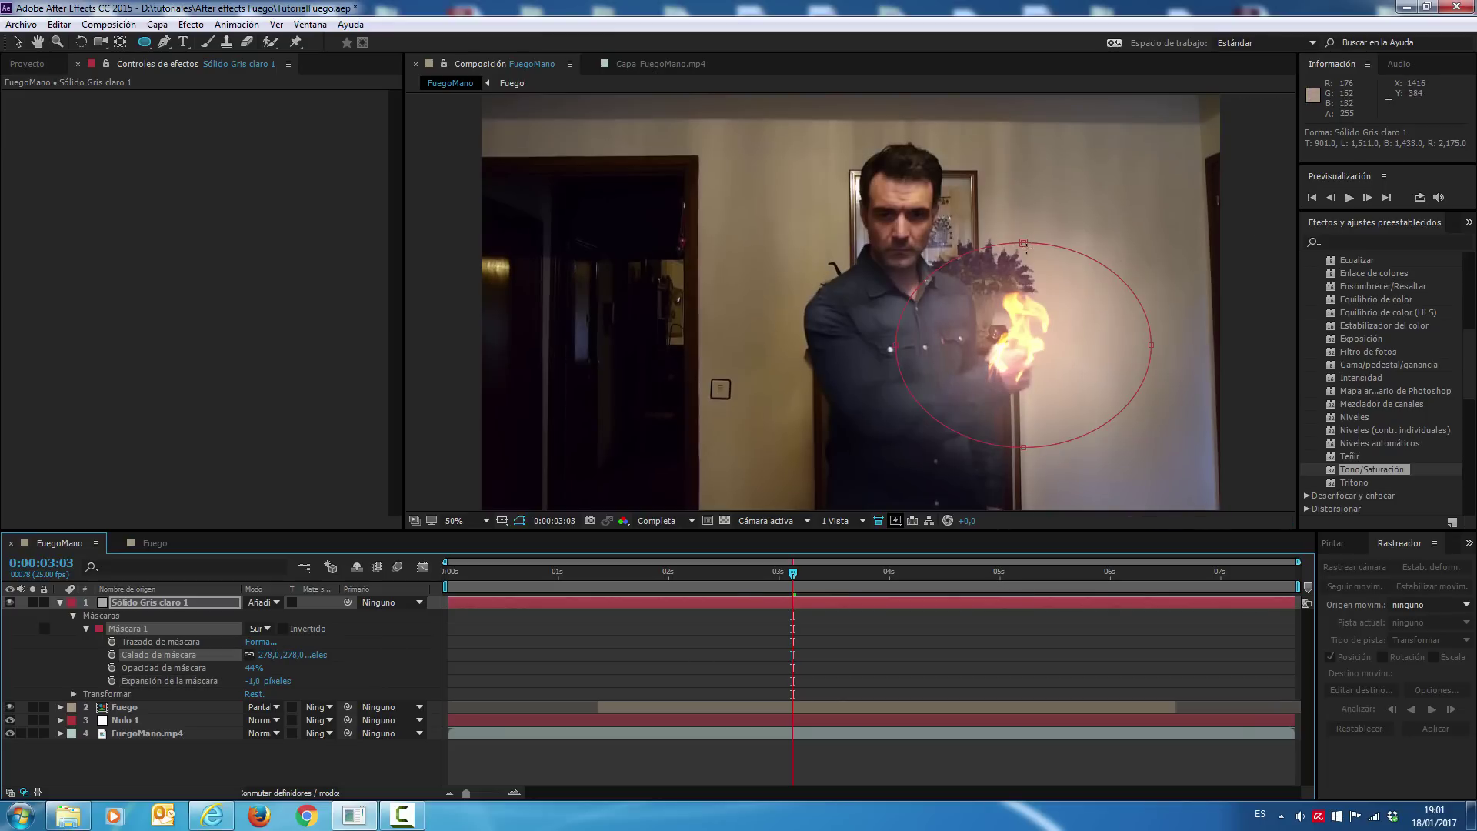
Scrub through the clip to review the glow, then select the grey solid layer
{"action": "left_click", "coordinate": [292, 764]}
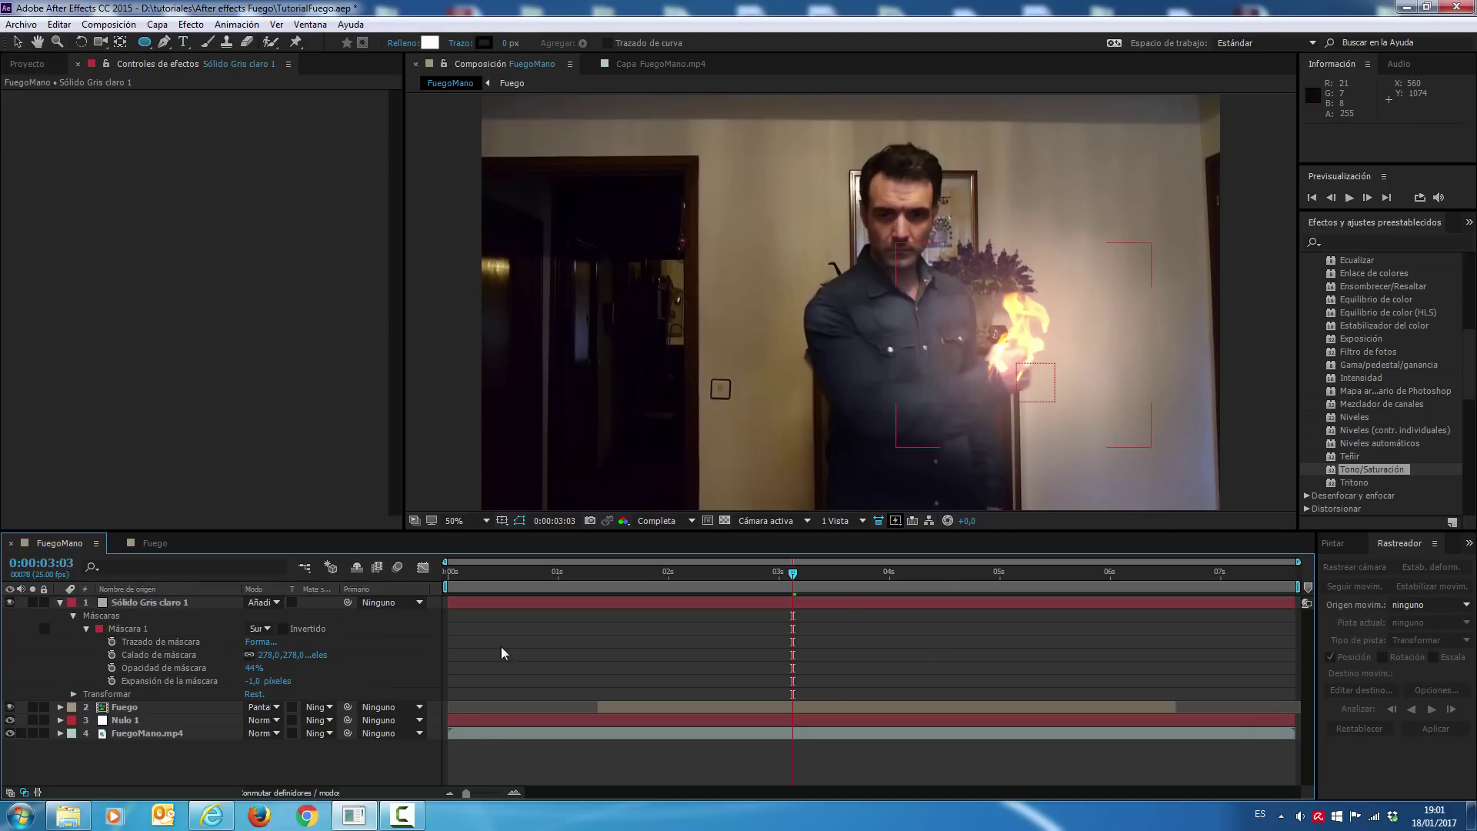
{"action": "left_click_drag", "start_coordinate": [649, 585], "coordinate": [644, 587]}
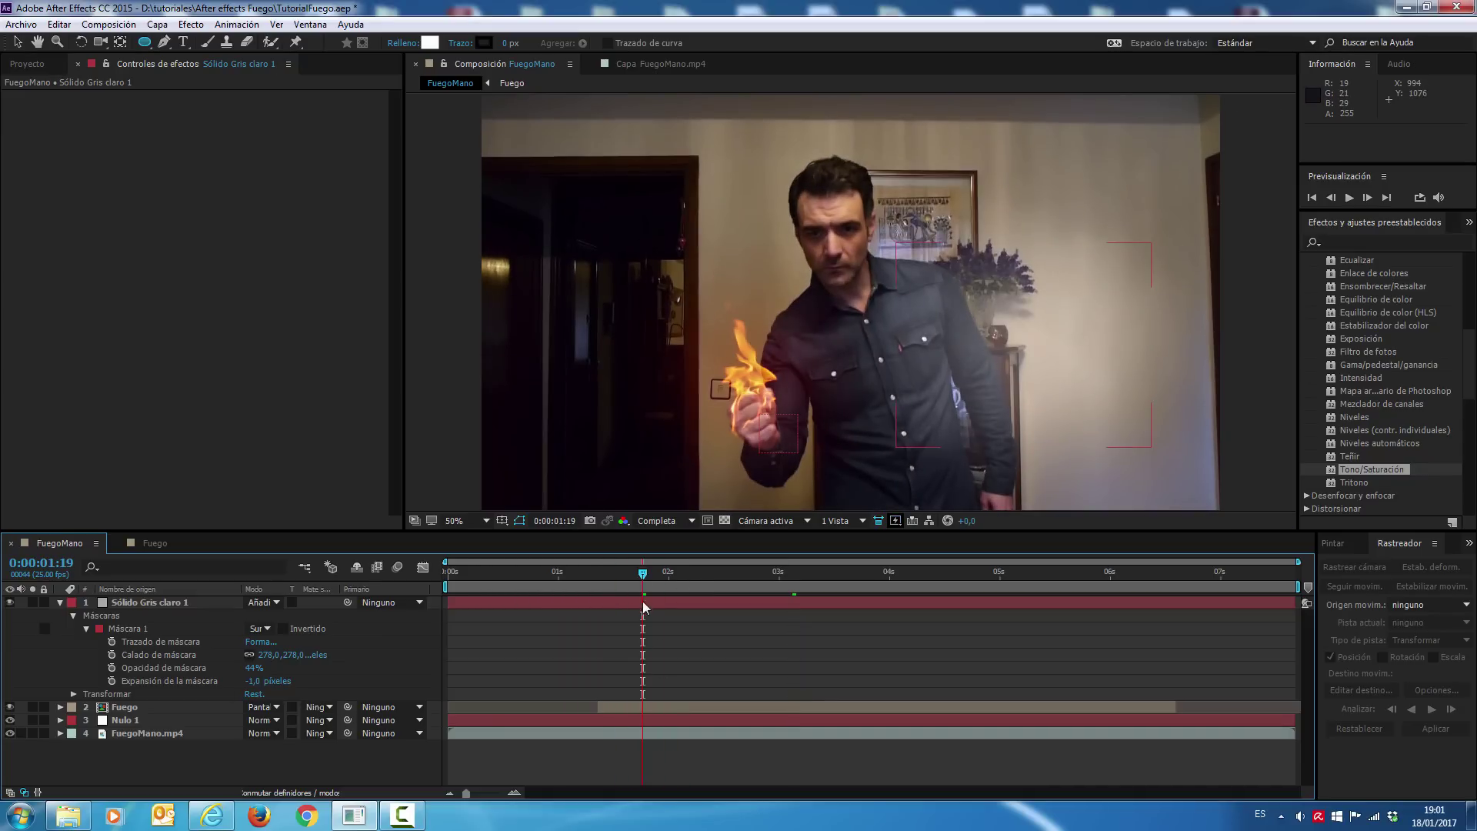
{"action": "left_click", "coordinate": [602, 589]}
{"action": "left_click_drag", "start_coordinate": [602, 589], "coordinate": [774, 588]}
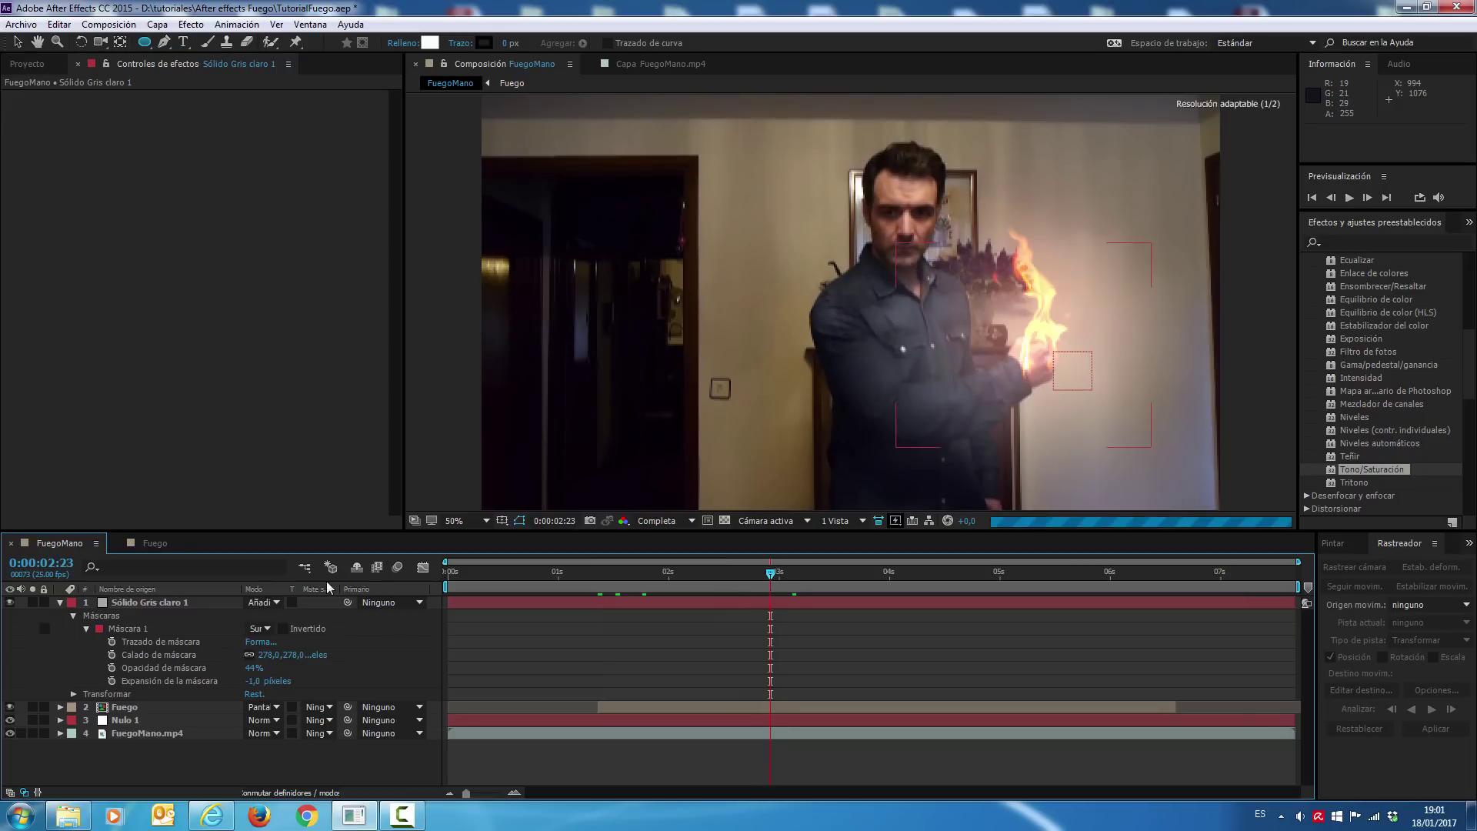
{"action": "left_click", "coordinate": [150, 602]}
{"action": "left_click", "coordinate": [776, 573]}
{"action": "left_click_drag", "start_coordinate": [779, 576], "coordinate": [783, 576]}
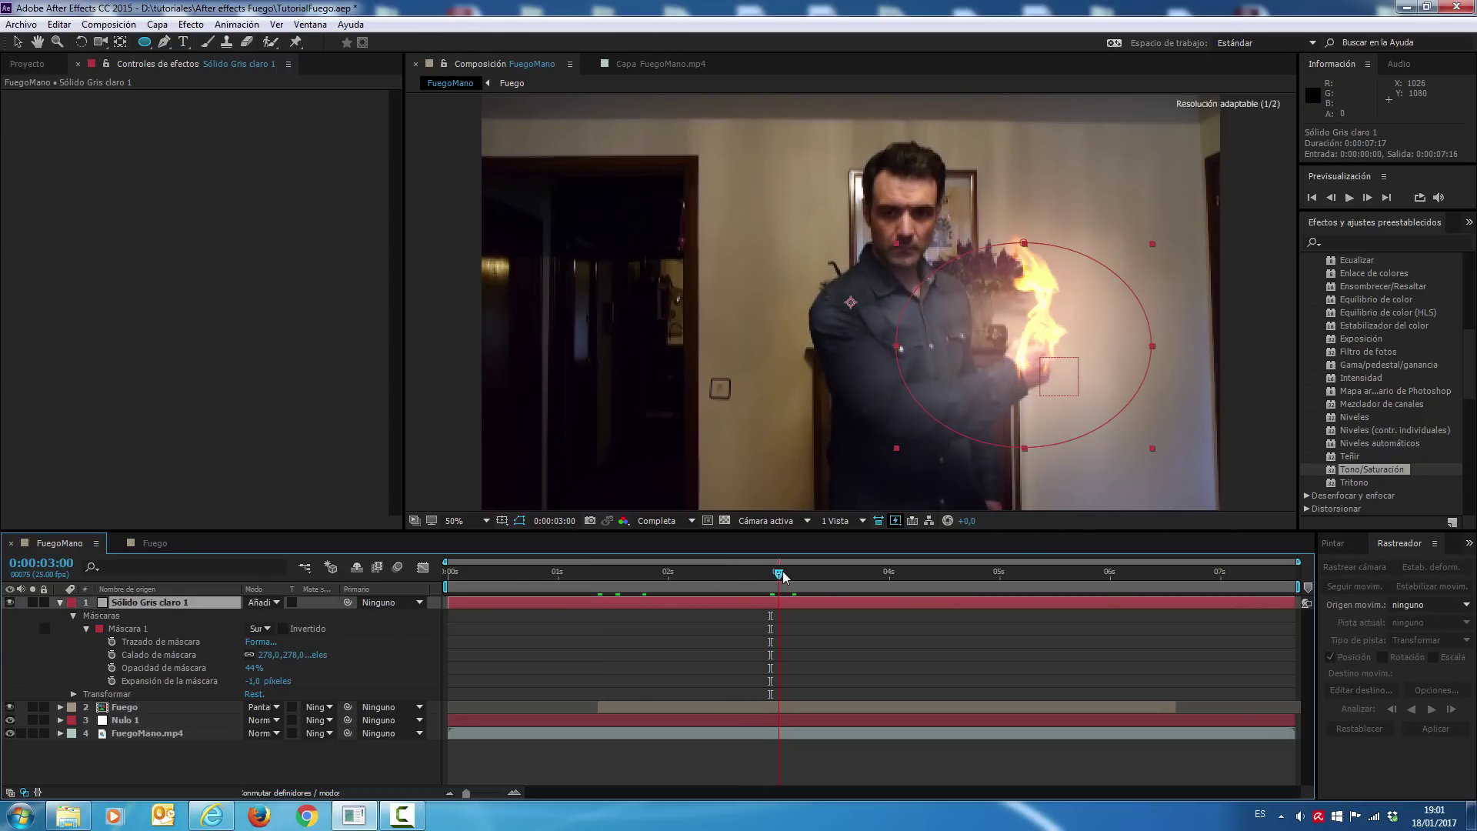
Parent Sólido Gris claro 1 to Nulo 1 with its pick-whip
{"action": "left_click_drag", "start_coordinate": [348, 602], "coordinate": [117, 728]}
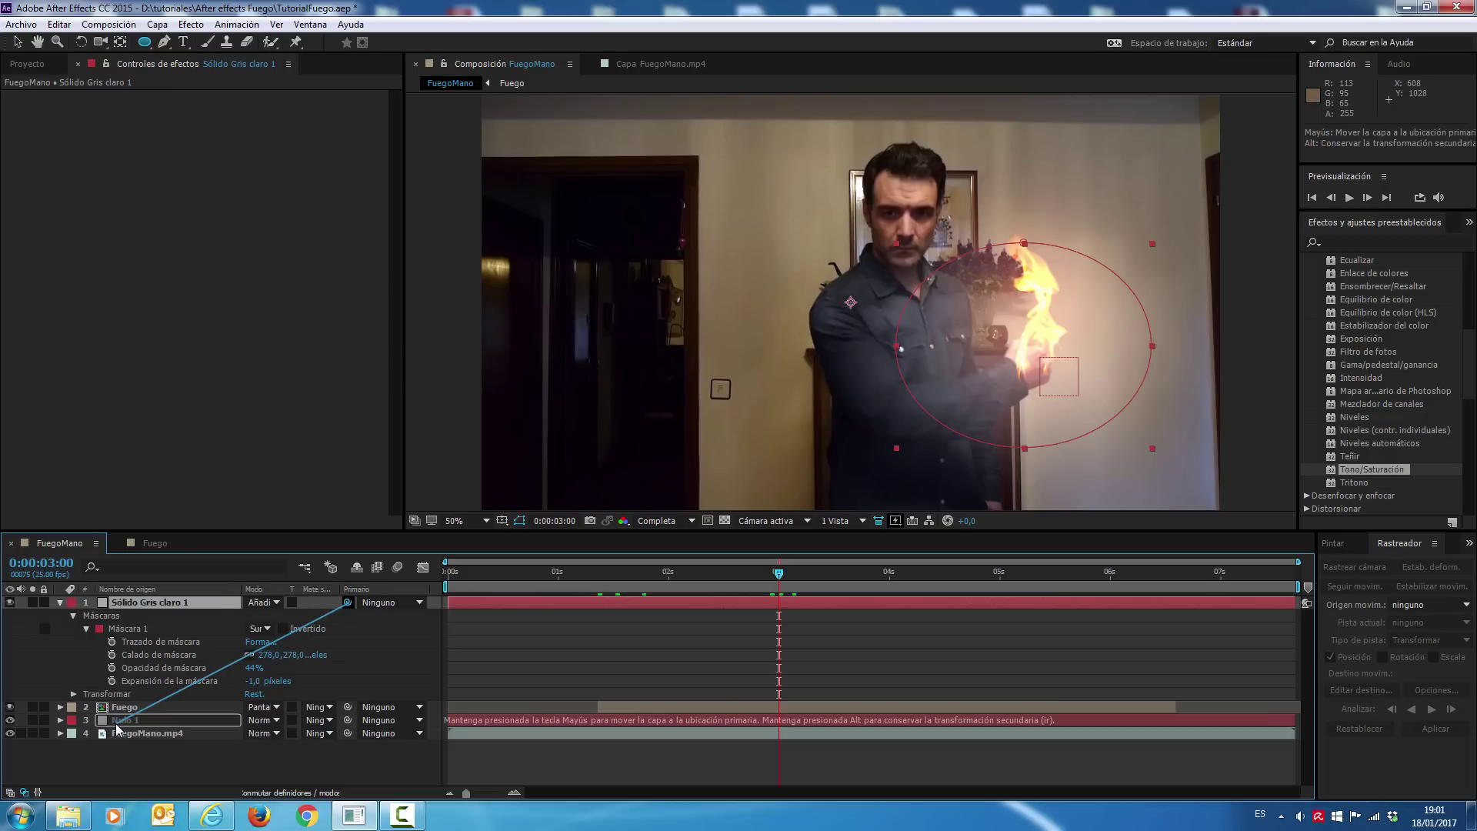
{"action": "mouse_move", "coordinate": [779, 576]}
{"action": "left_mouse_down"}
{"action": "mouse_move", "coordinate": [588, 583]}
{"action": "mouse_move", "coordinate": [736, 592]}
{"action": "mouse_move", "coordinate": [999, 571]}
{"action": "left_mouse_up"}
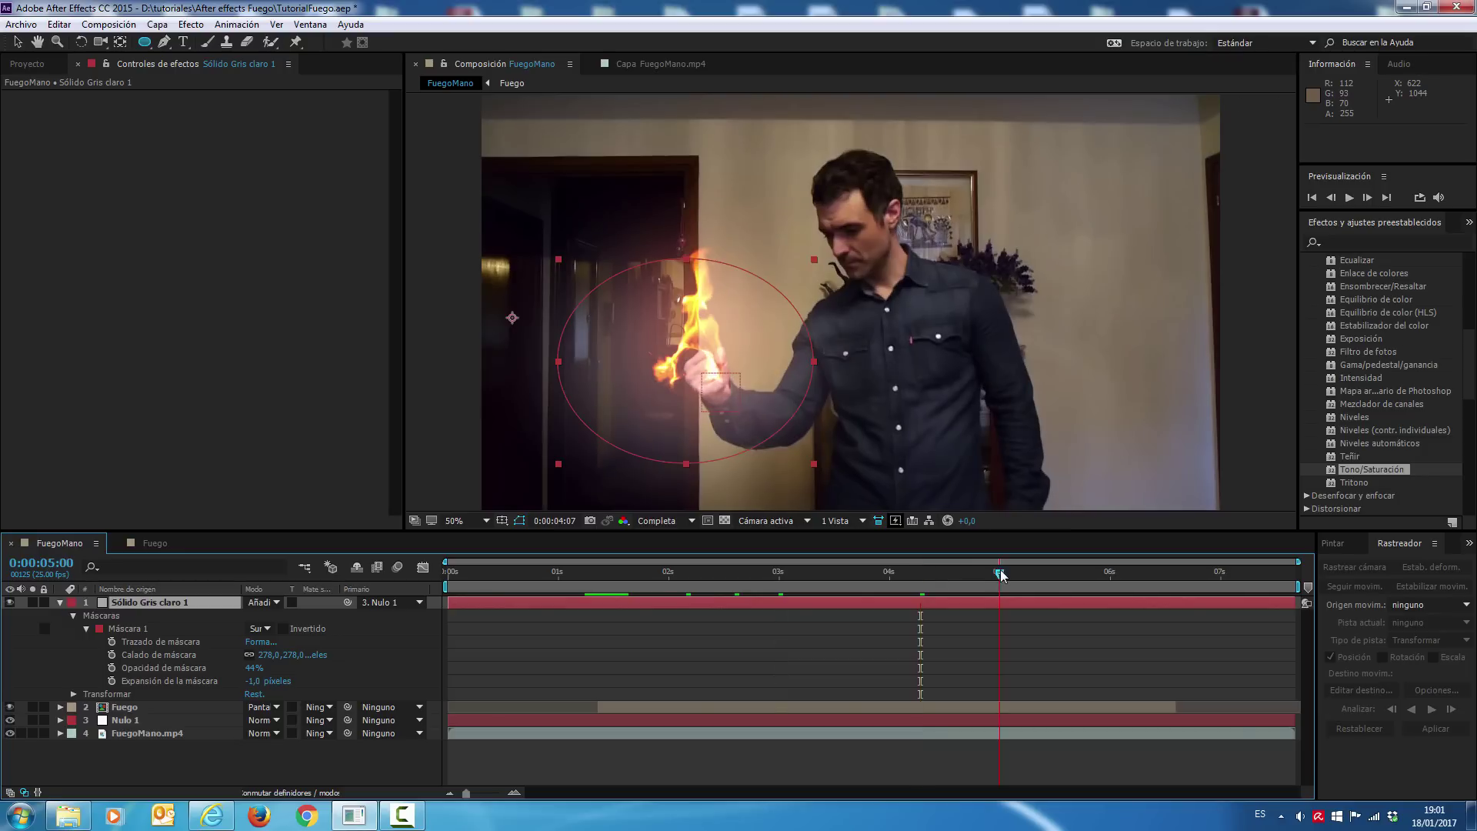
{"action": "left_click", "coordinate": [1077, 570]}
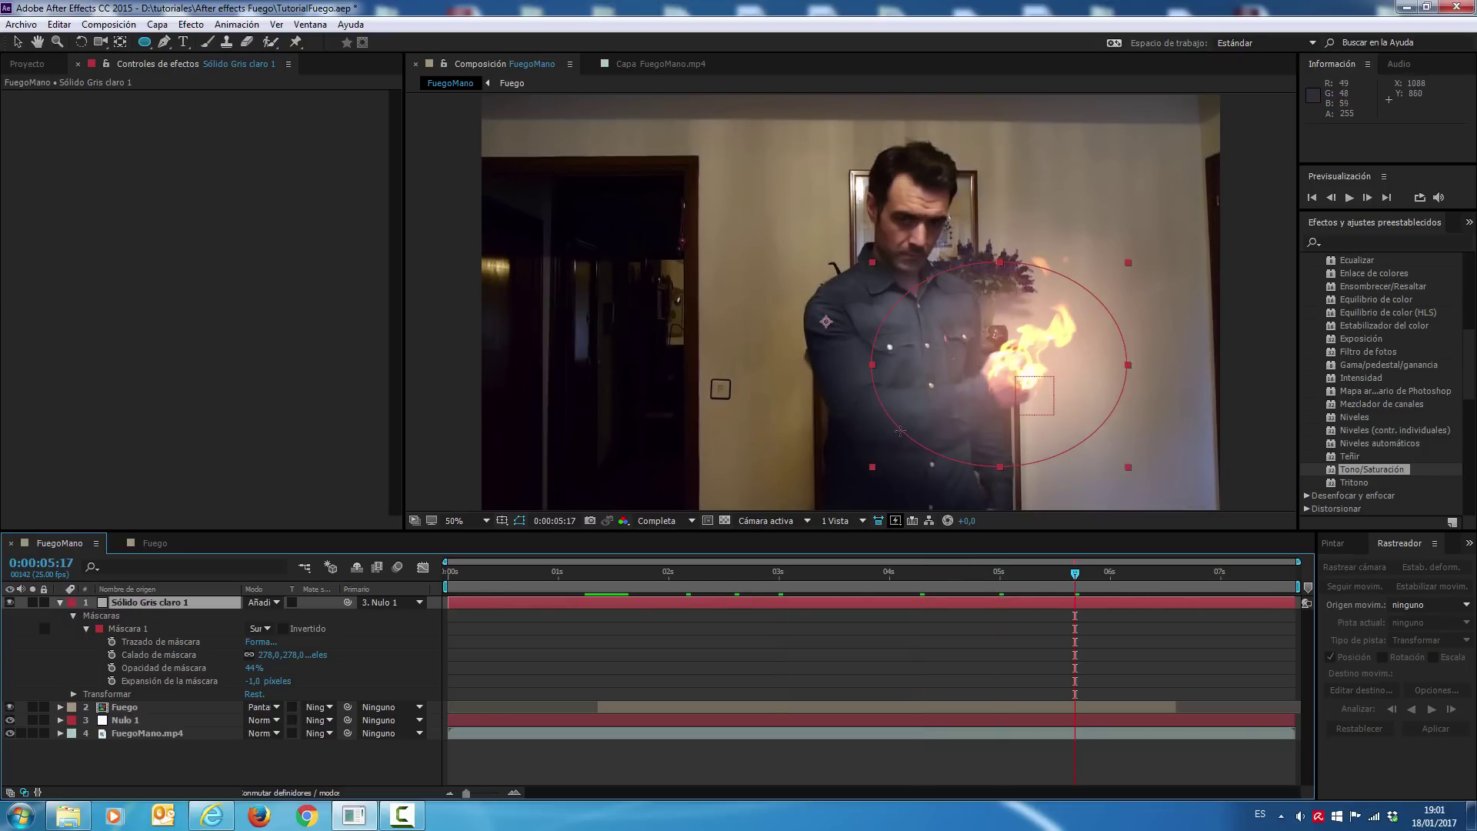
Trim the glow solid to run from 1s 9f to 6s 14f, then play a preview
{"action": "left_click", "coordinate": [60, 603]}
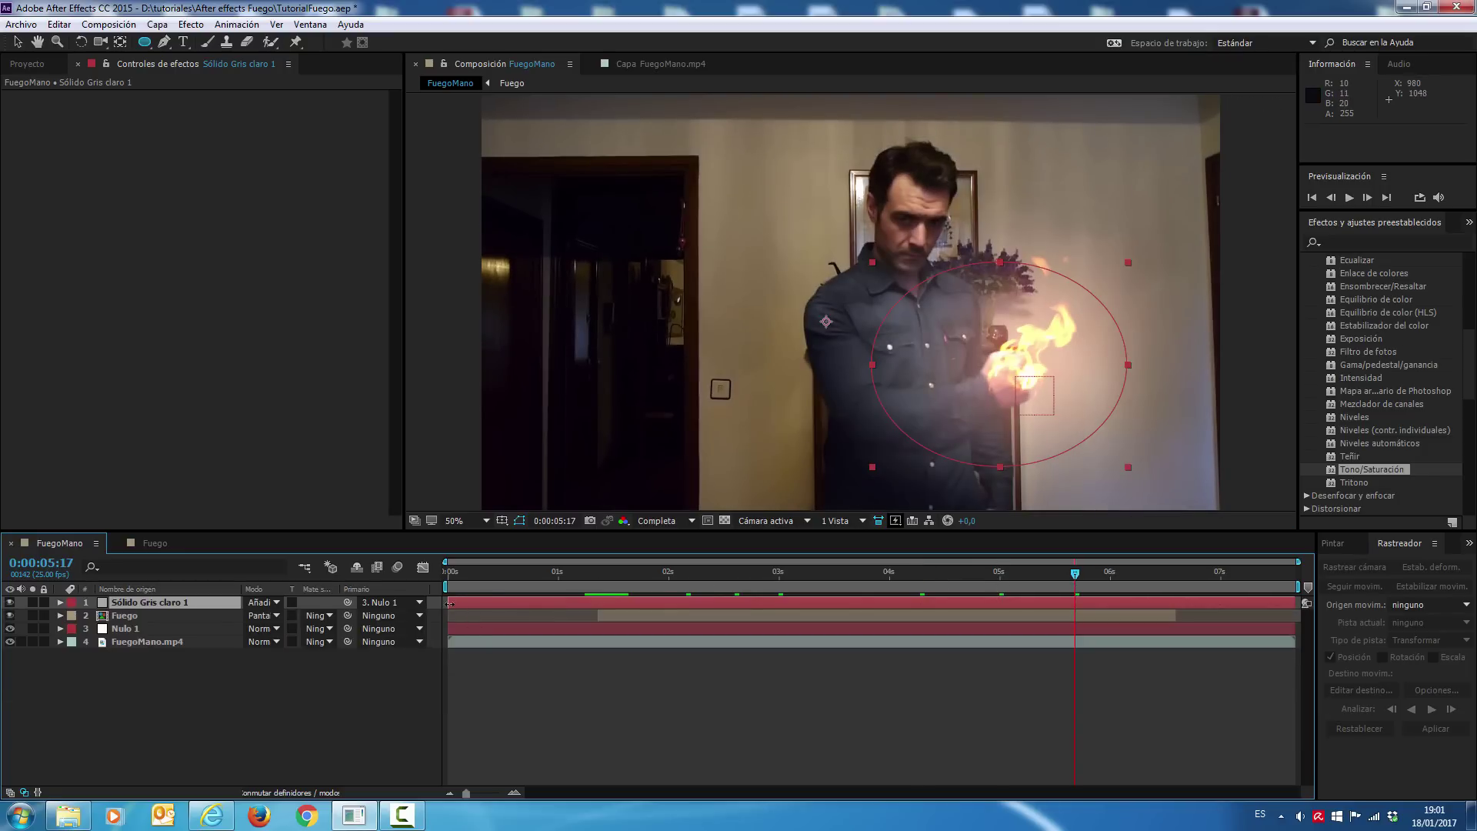
{"action": "left_click_drag", "start_coordinate": [506, 596], "coordinate": [587, 603]}
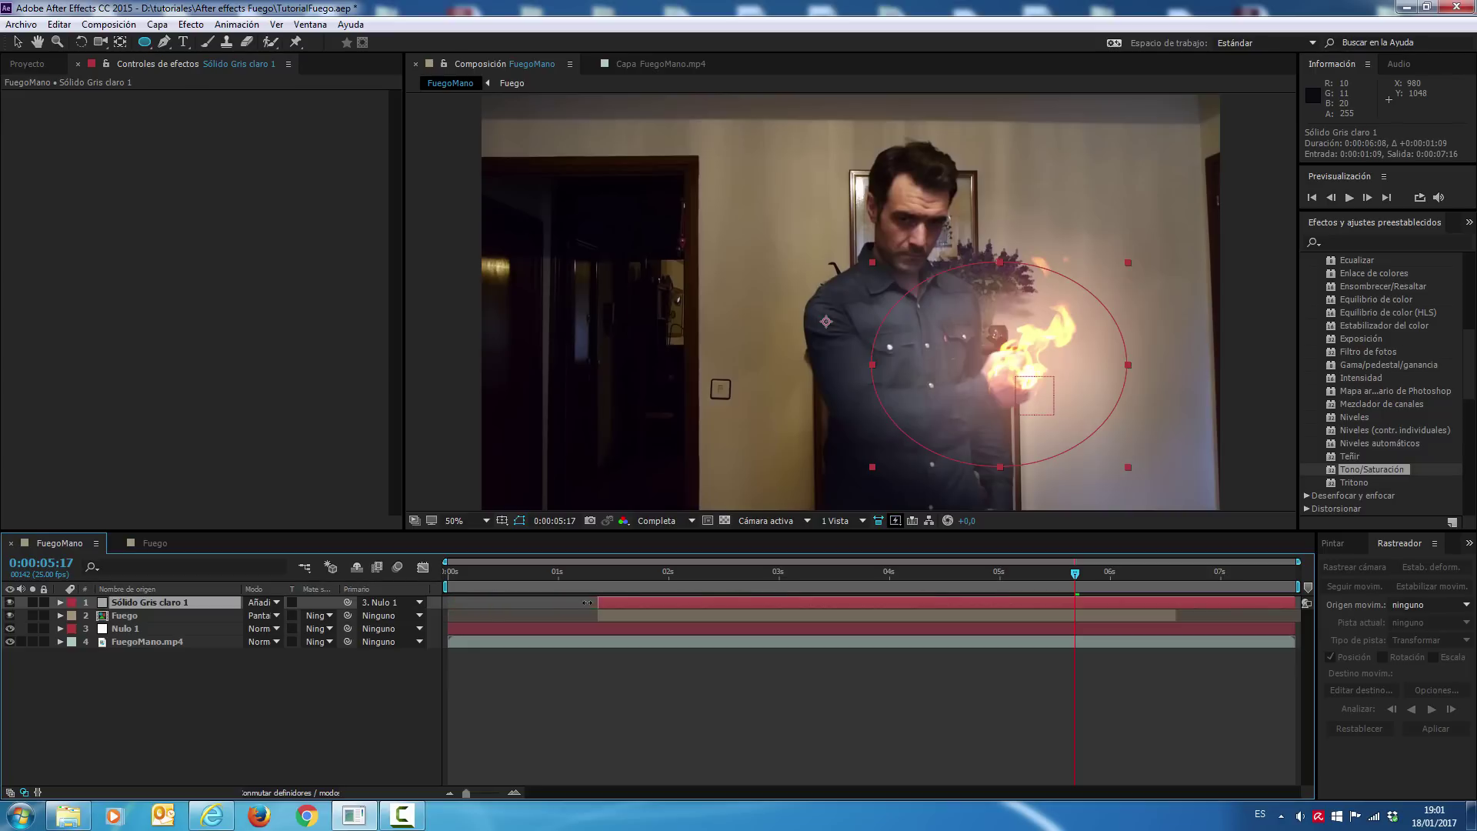
{"action": "left_click_drag", "start_coordinate": [1297, 602], "coordinate": [1175, 602]}
{"action": "mouse_move", "coordinate": [565, 571]}
{"action": "left_mouse_down"}
{"action": "mouse_move", "coordinate": [689, 572]}
{"action": "mouse_move", "coordinate": [528, 597]}
{"action": "left_mouse_up"}
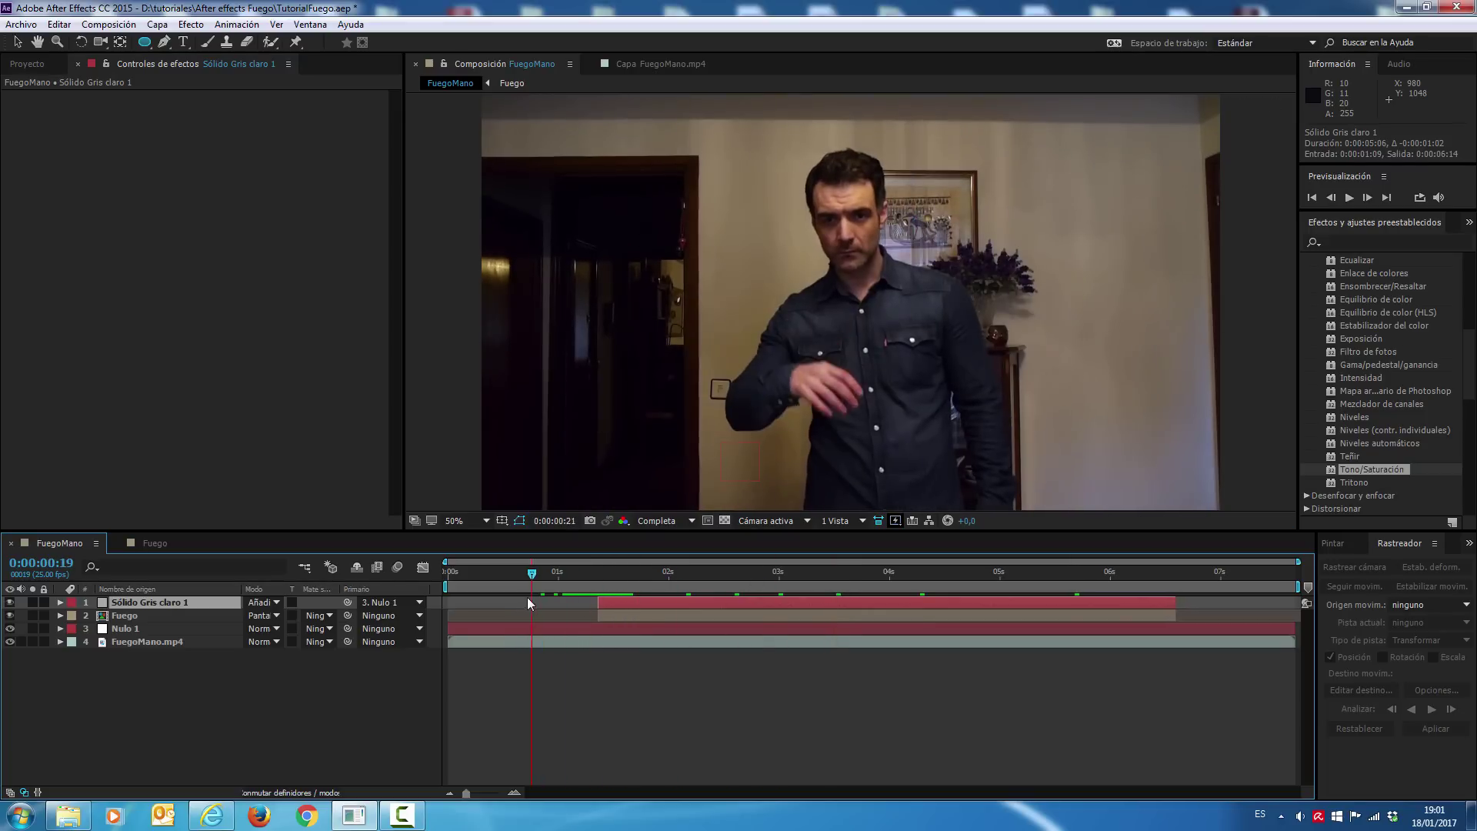
{"action": "left_click", "coordinate": [1350, 198]}
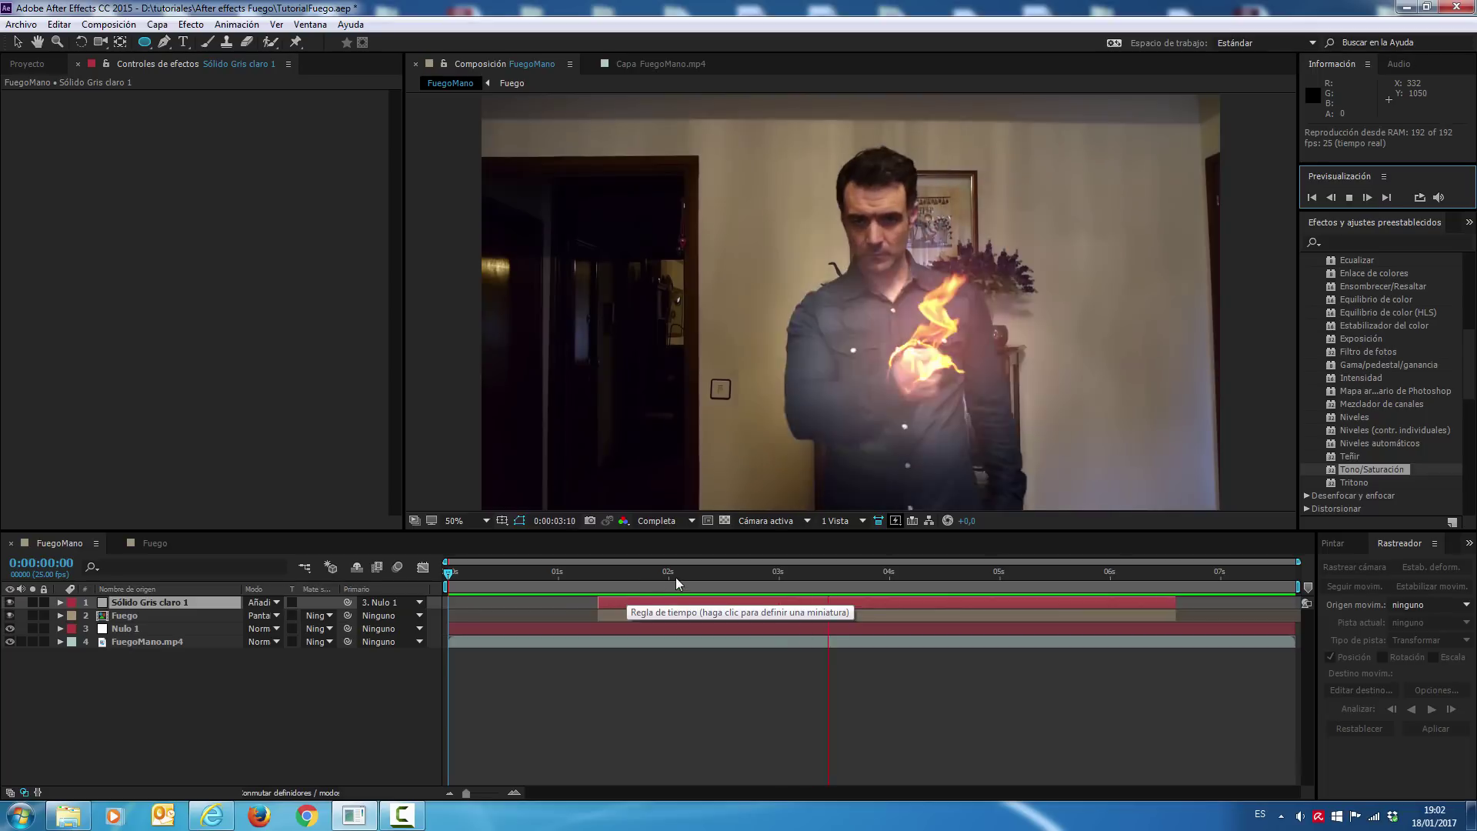
Stop the preview and lower the glow mask opacity to 35%
{"action": "left_click", "coordinate": [746, 578]}
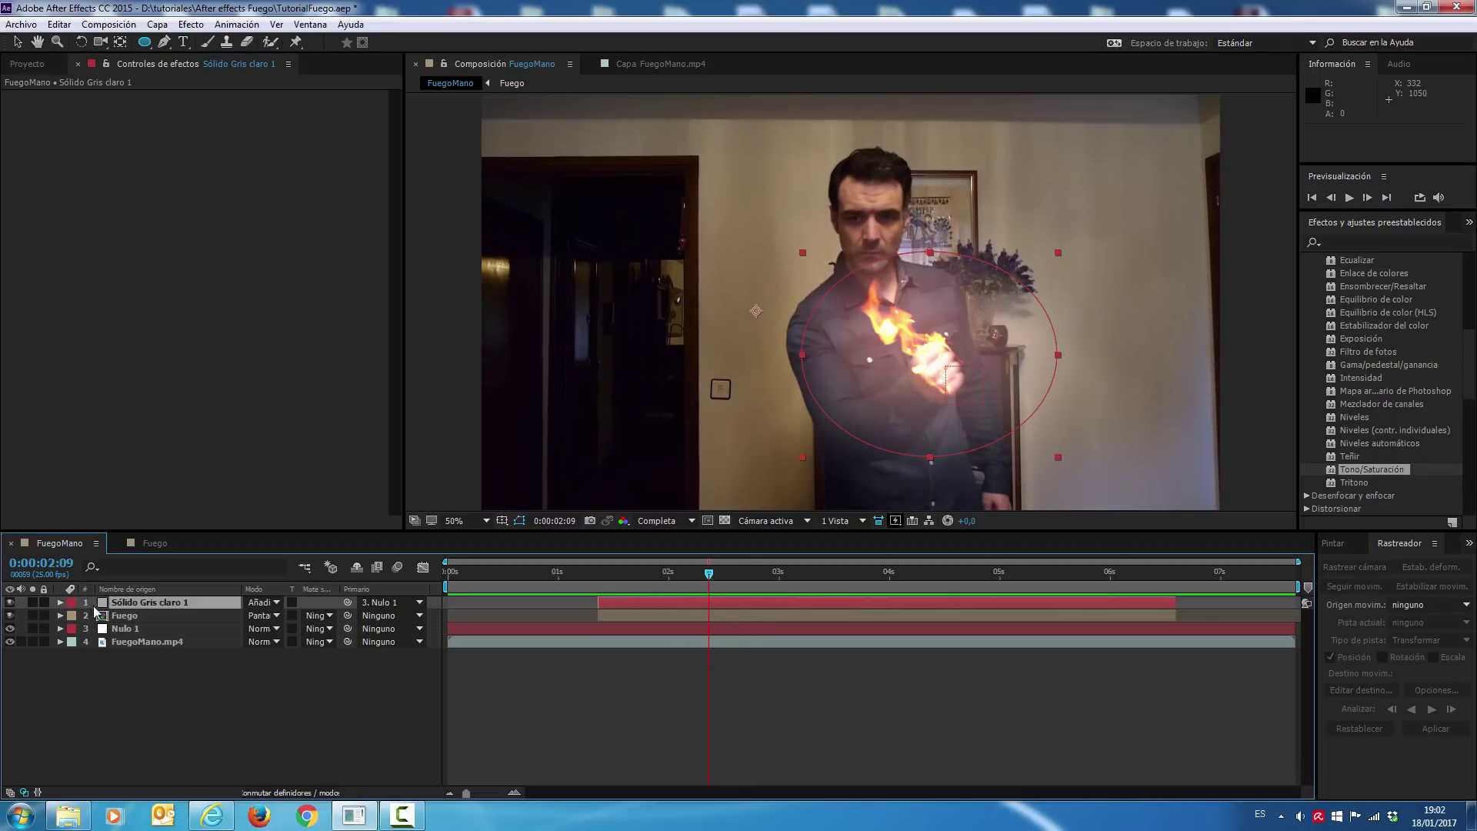
{"action": "left_click", "coordinate": [60, 602]}
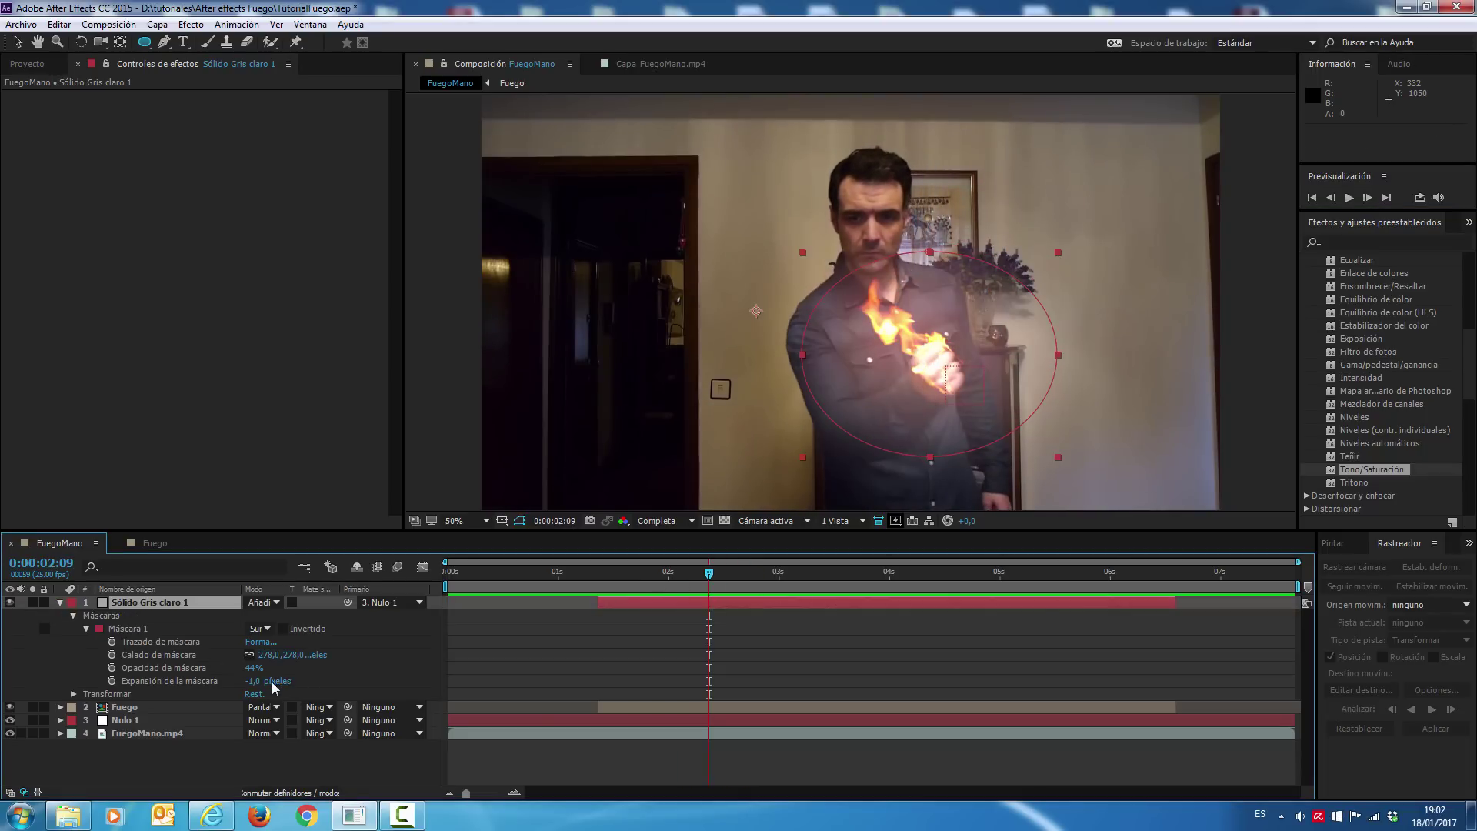
{"action": "left_click_drag", "start_coordinate": [254, 667], "coordinate": [243, 674]}
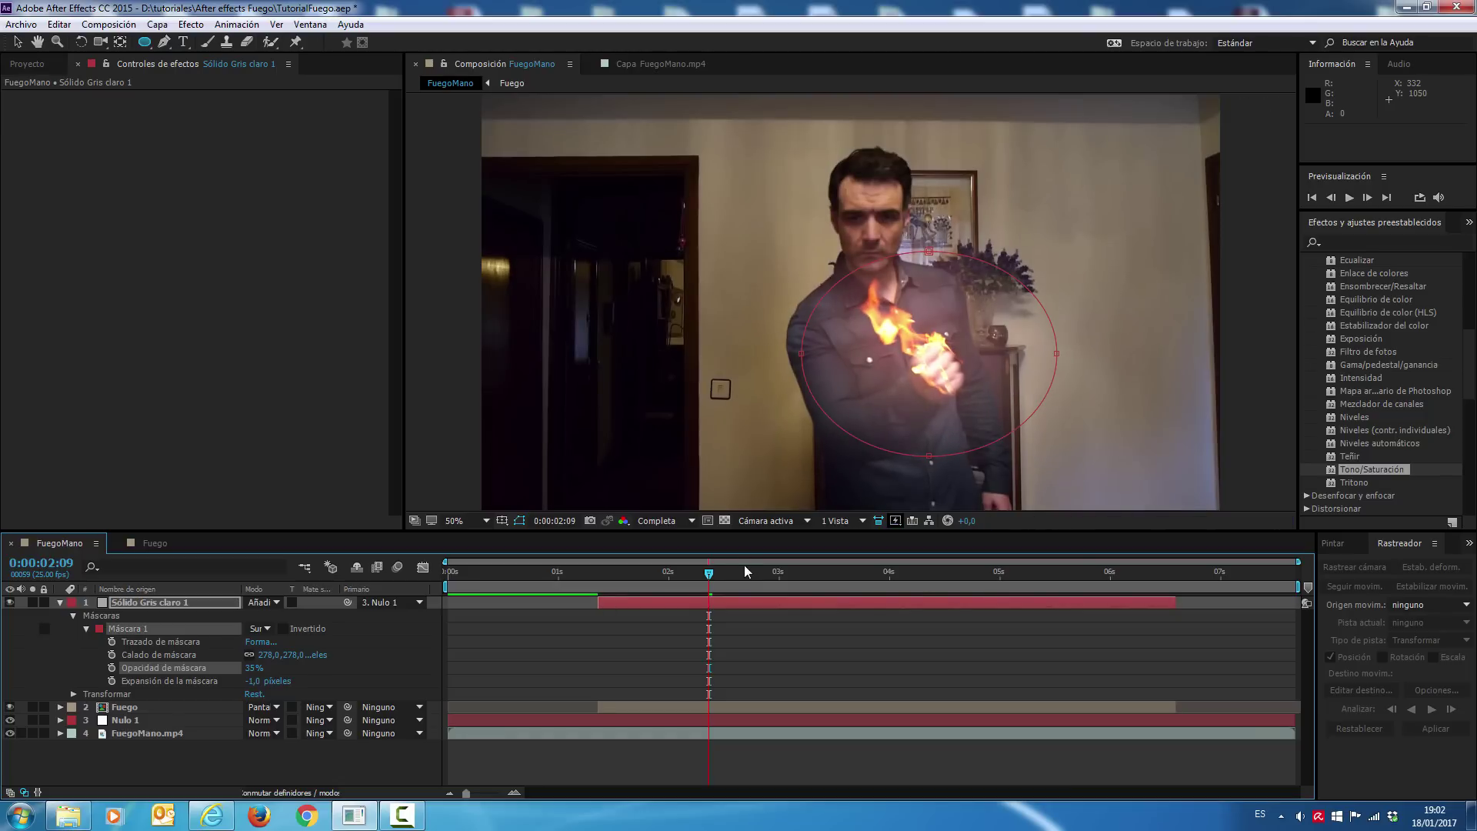
{"action": "left_click", "coordinate": [889, 573]}
{"action": "left_click", "coordinate": [940, 585]}
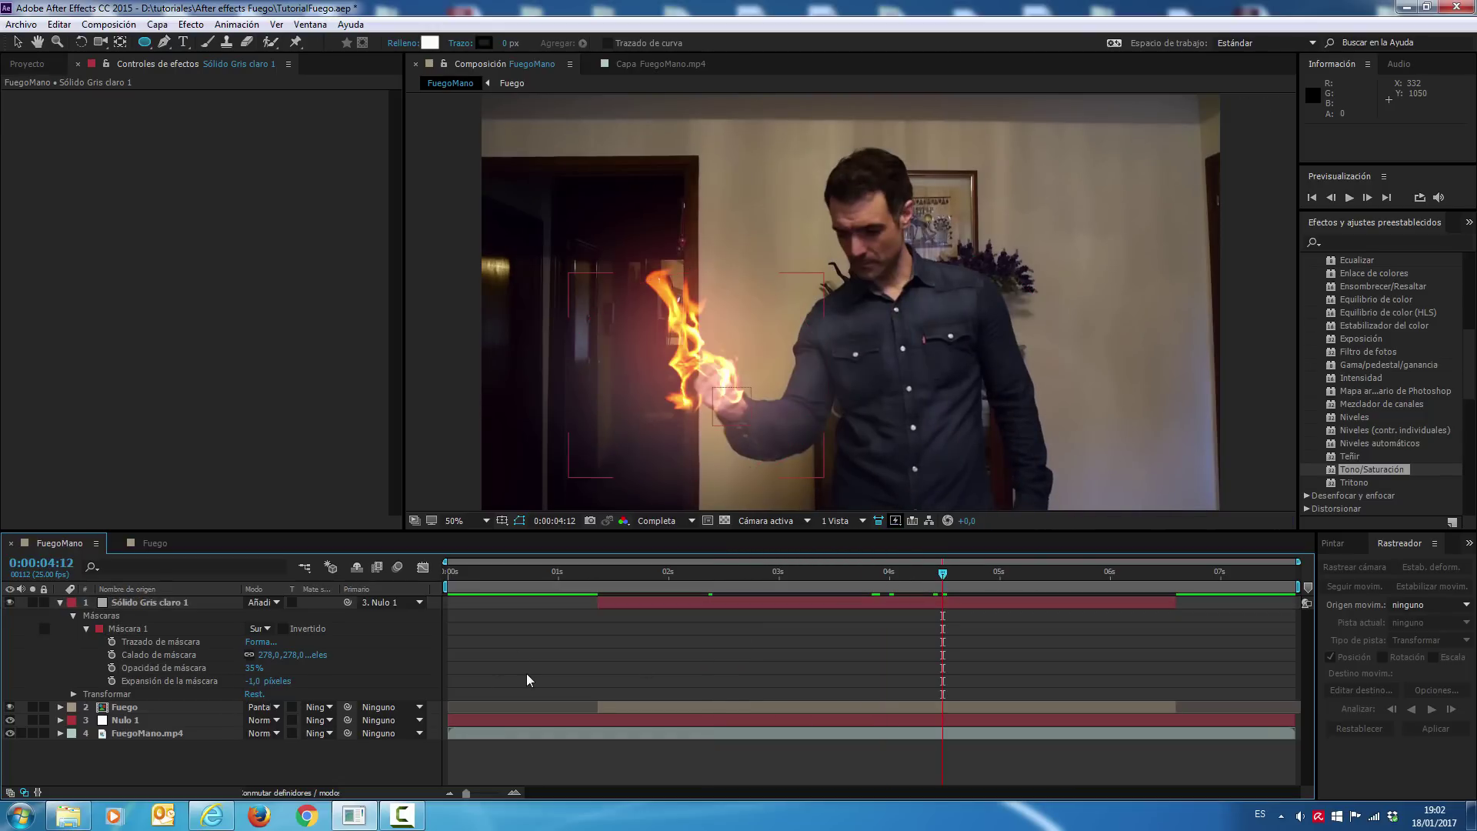
{"action": "left_click", "coordinate": [526, 680]}
{"action": "mouse_move", "coordinate": [894, 586]}
{"action": "left_mouse_down"}
{"action": "mouse_move", "coordinate": [823, 584]}
{"action": "mouse_move", "coordinate": [814, 571]}
{"action": "left_mouse_up"}
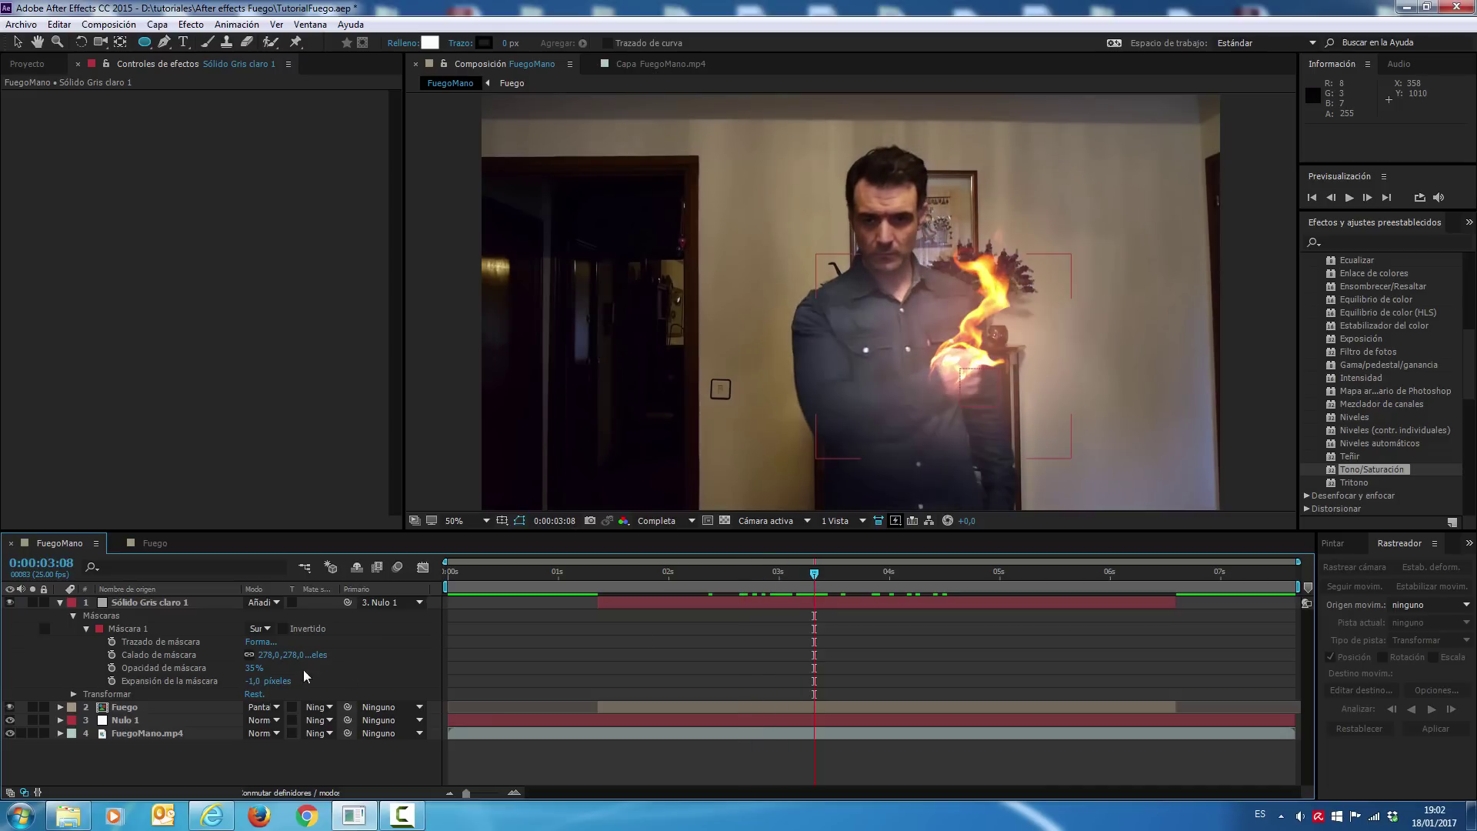
Widen the mask feather to about 397 px and expand the mask to 176 px
{"action": "mouse_move", "coordinate": [306, 655]}
{"action": "left_mouse_down"}
{"action": "mouse_move", "coordinate": [401, 647]}
{"action": "mouse_move", "coordinate": [376, 653]}
{"action": "left_mouse_up"}
{"action": "mouse_move", "coordinate": [896, 582]}
{"action": "left_mouse_down"}
{"action": "mouse_move", "coordinate": [776, 589]}
{"action": "mouse_move", "coordinate": [822, 575]}
{"action": "left_mouse_up"}
{"action": "left_click", "coordinate": [691, 662]}
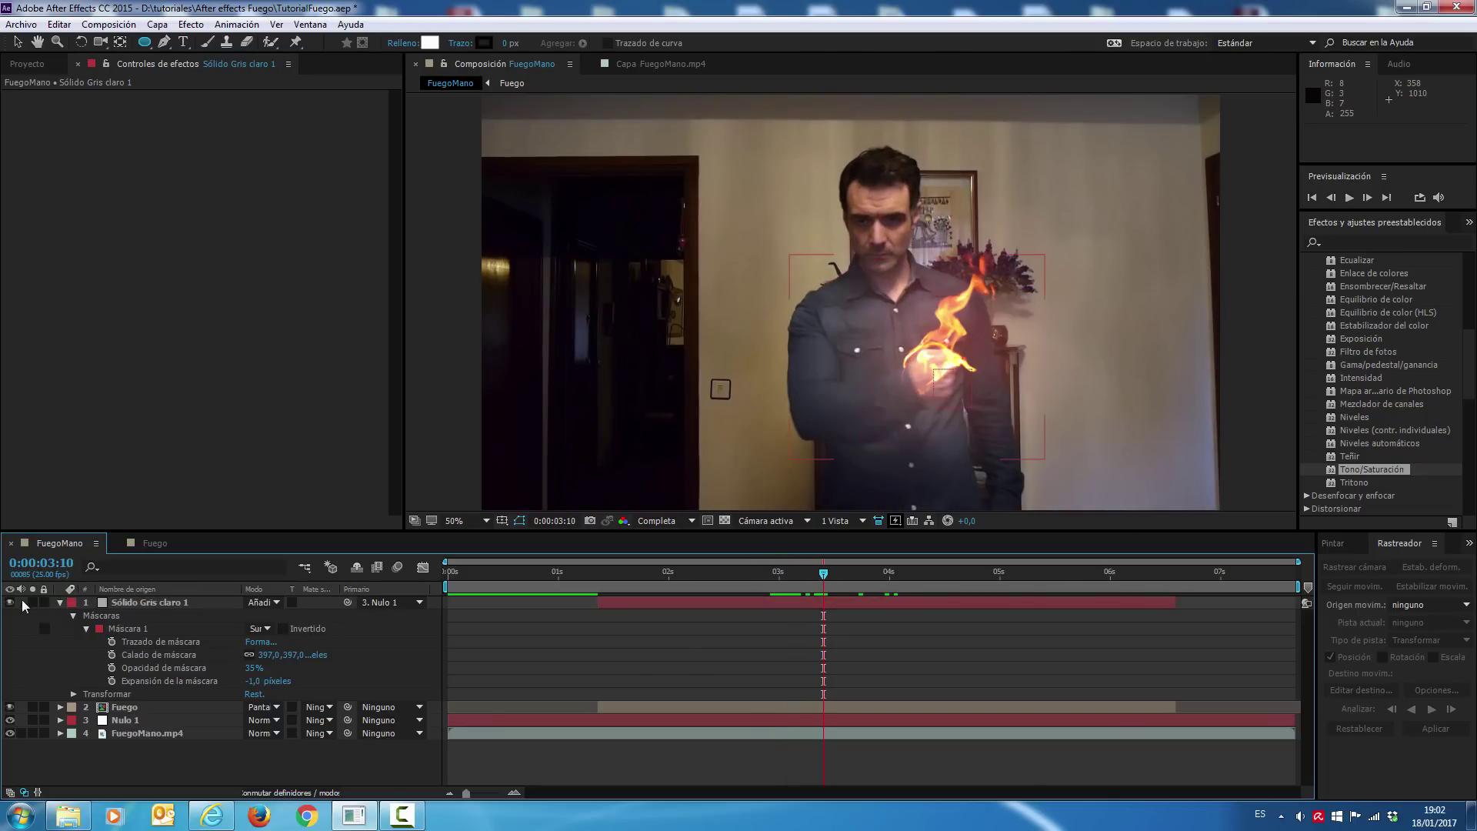
{"action": "left_click", "coordinate": [9, 603]}
{"action": "left_click", "coordinate": [10, 602]}
{"action": "left_click_drag", "start_coordinate": [253, 681], "coordinate": [352, 670]}
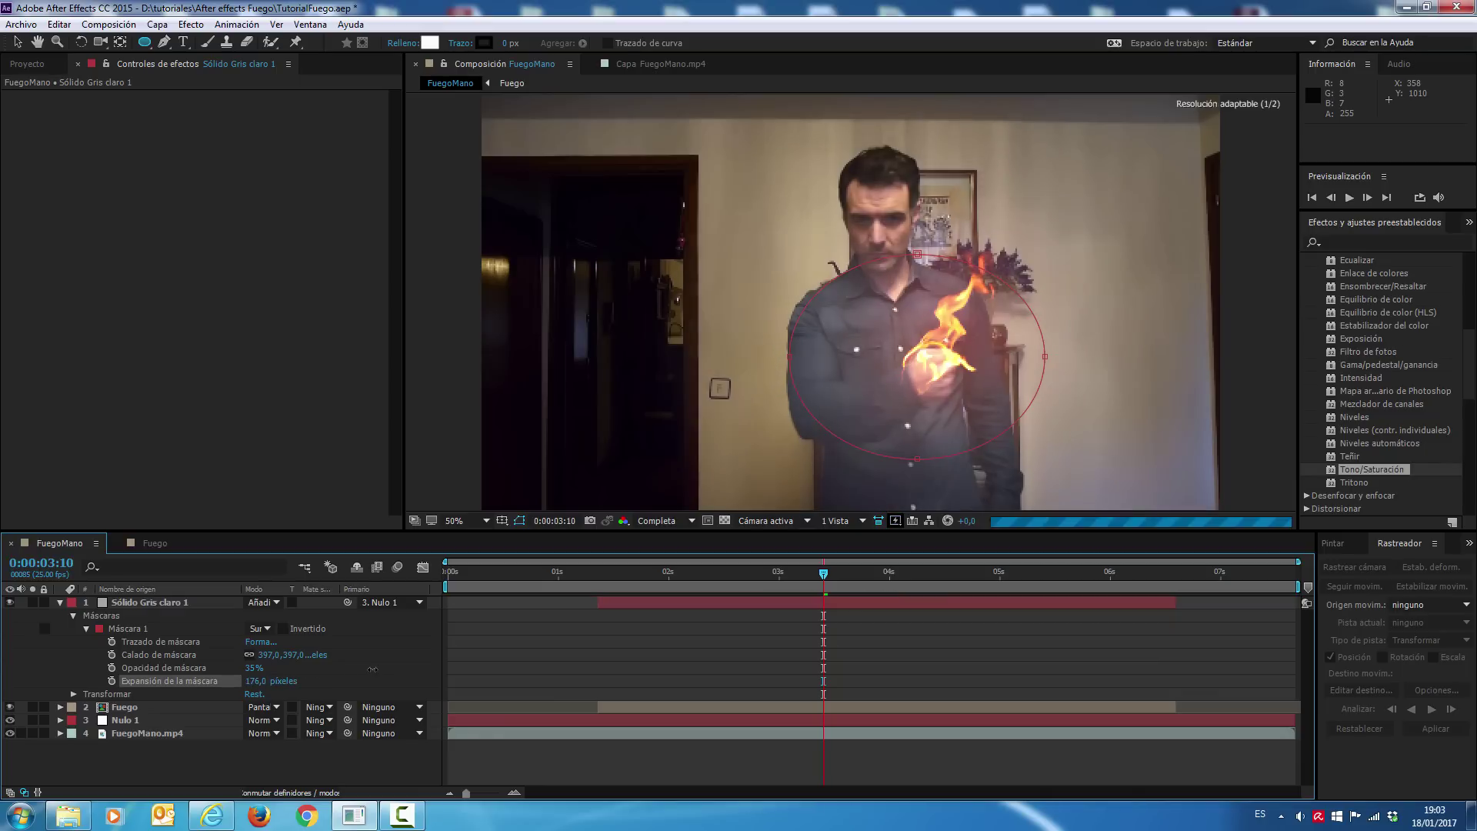
Pull the mask expansion back to 59 px while scrubbing to check the glow
{"action": "left_click", "coordinate": [827, 600]}
{"action": "left_click_drag", "start_coordinate": [816, 586], "coordinate": [845, 588]}
{"action": "left_click_drag", "start_coordinate": [258, 681], "coordinate": [236, 682]}
{"action": "left_click_drag", "start_coordinate": [775, 583], "coordinate": [1186, 583]}
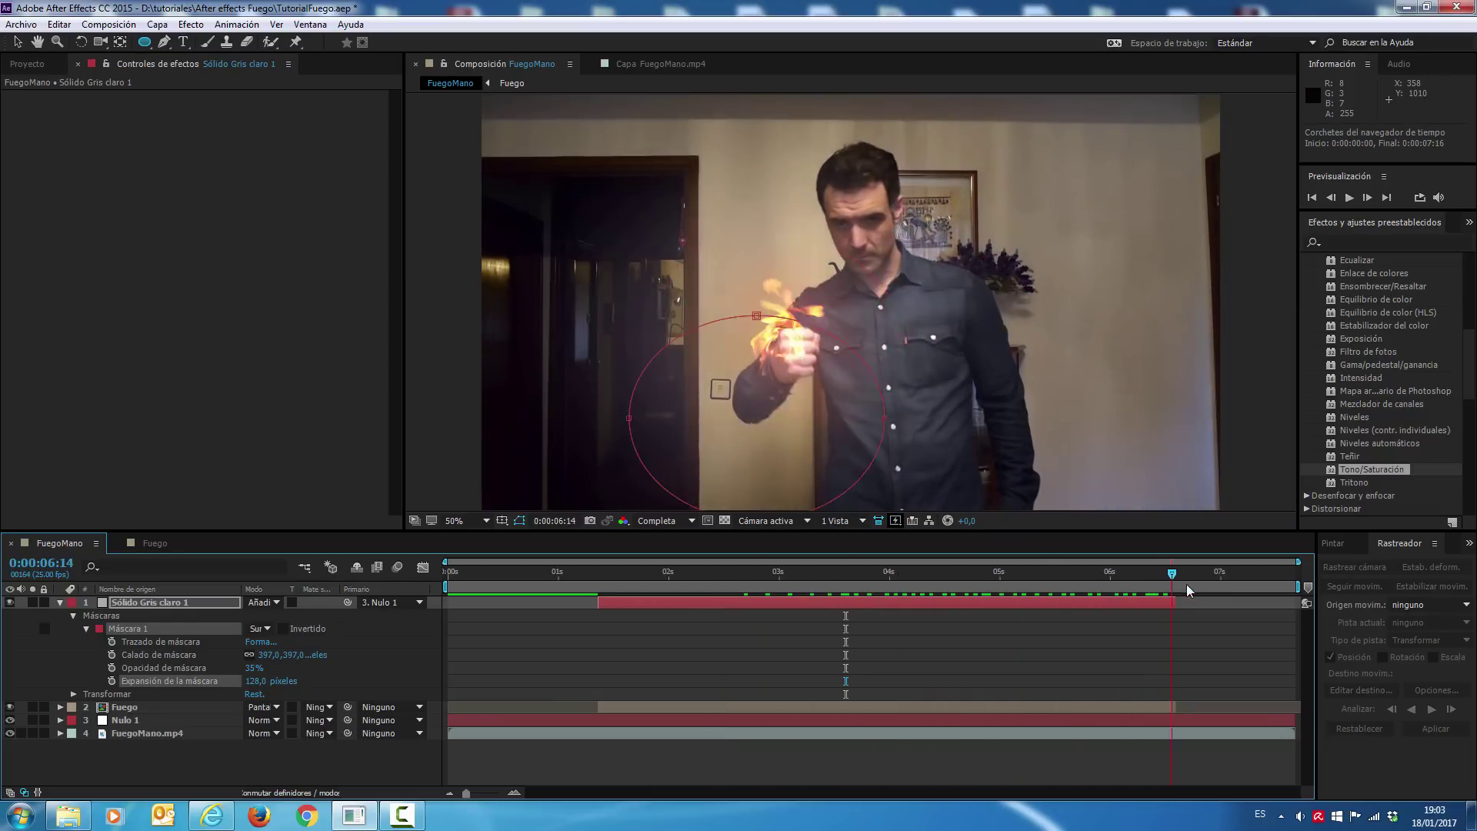
{"action": "left_click_drag", "start_coordinate": [1185, 584], "coordinate": [1063, 584]}
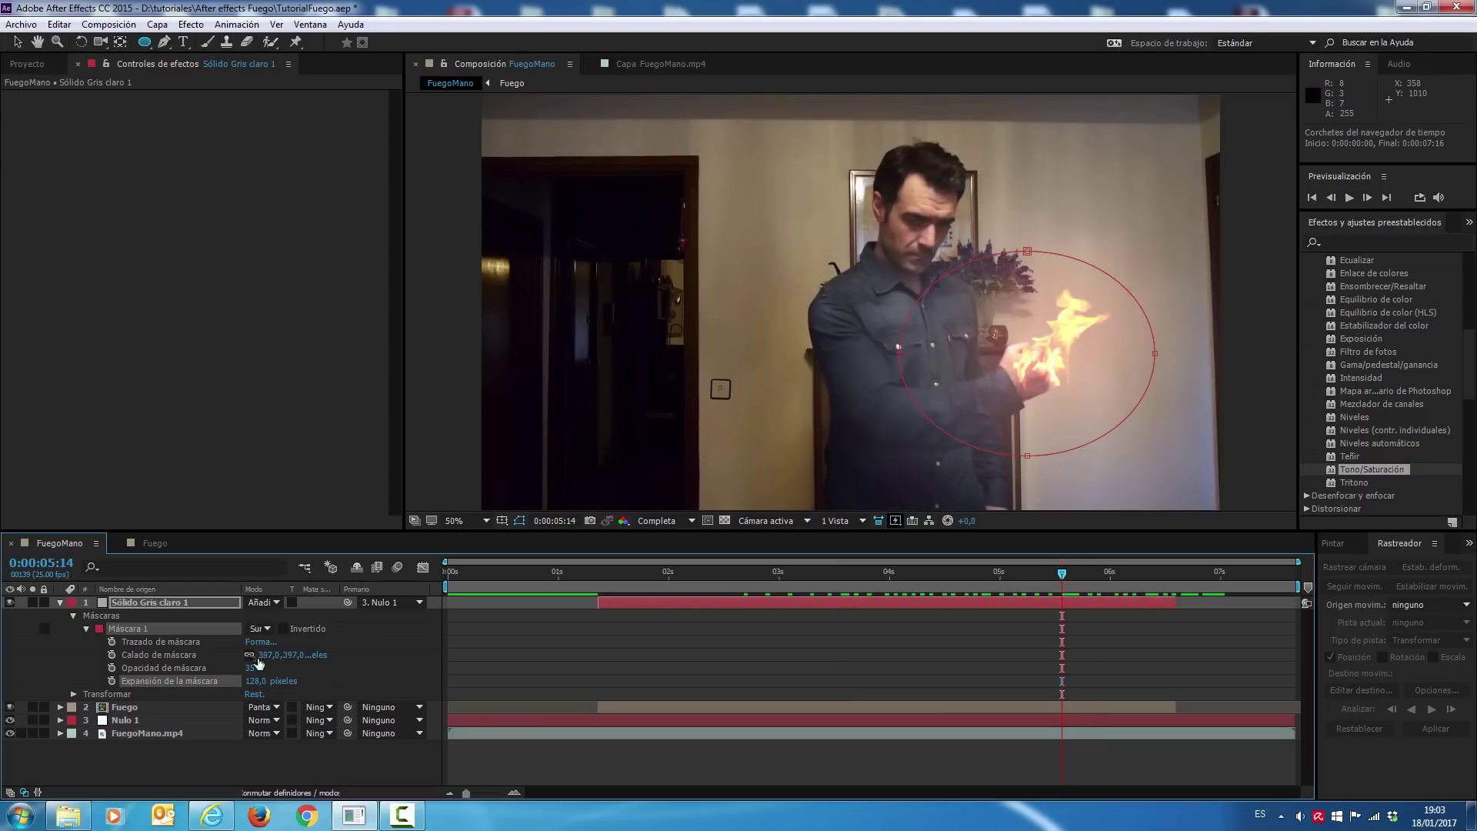
Tighten the mask feather to 272 px and opacity to 24%, then collapse the solid layer
{"action": "left_click_drag", "start_coordinate": [311, 654], "coordinate": [330, 654]}
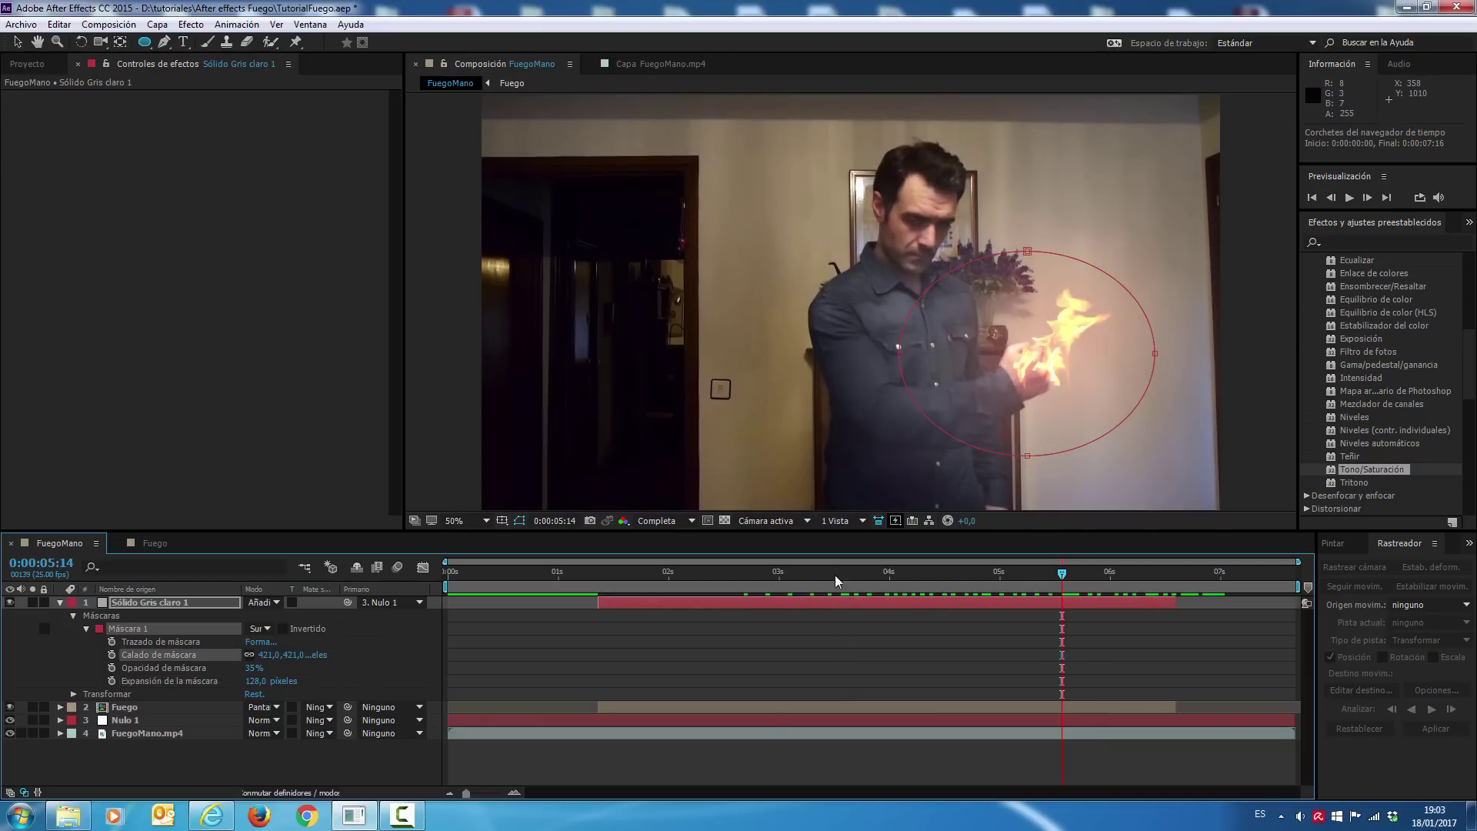
{"action": "left_click_drag", "start_coordinate": [835, 583], "coordinate": [744, 585]}
{"action": "left_click_drag", "start_coordinate": [542, 518], "coordinate": [537, 518]}
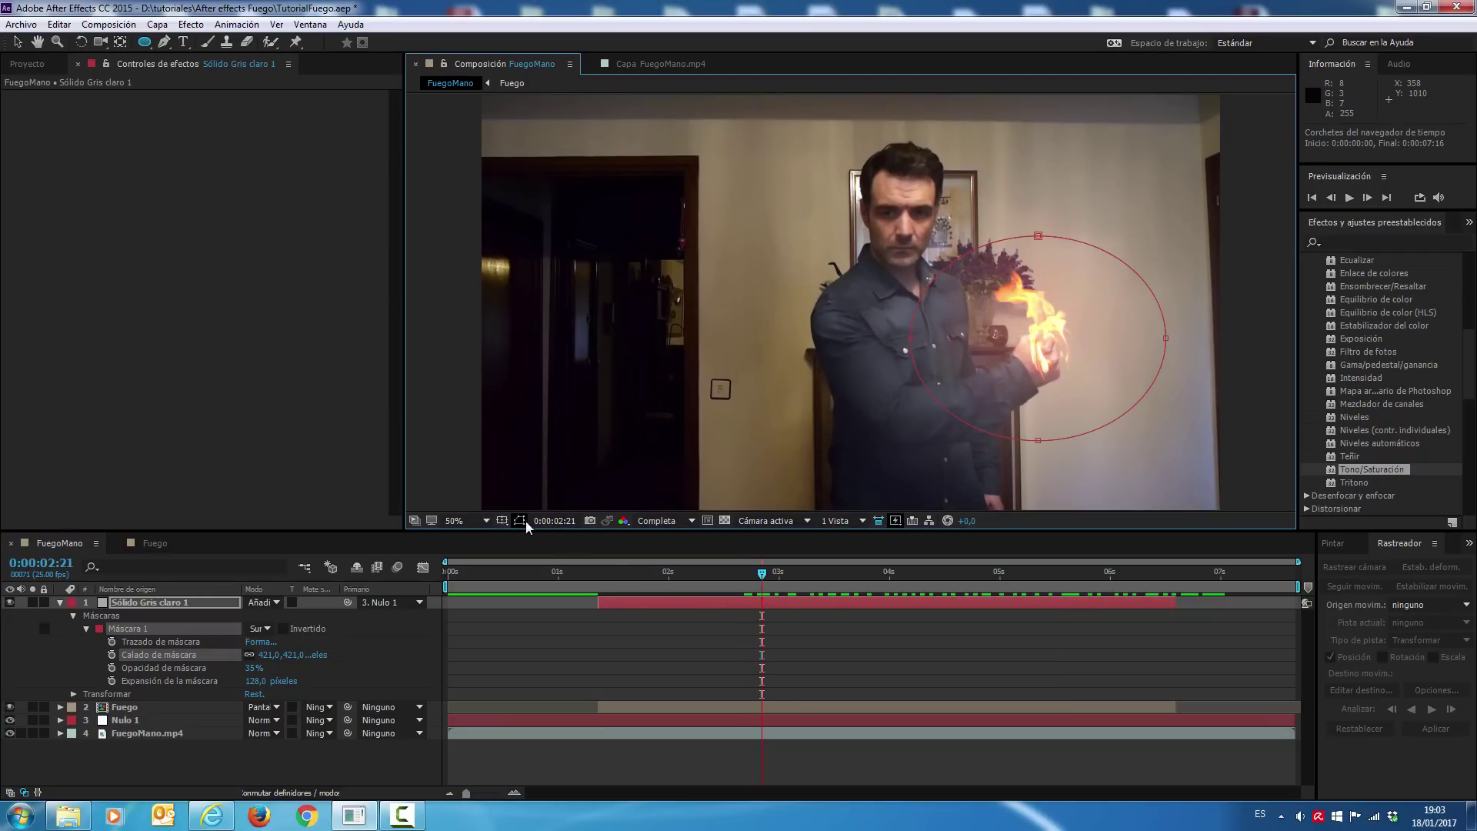
{"action": "left_click_drag", "start_coordinate": [667, 572], "coordinate": [901, 584]}
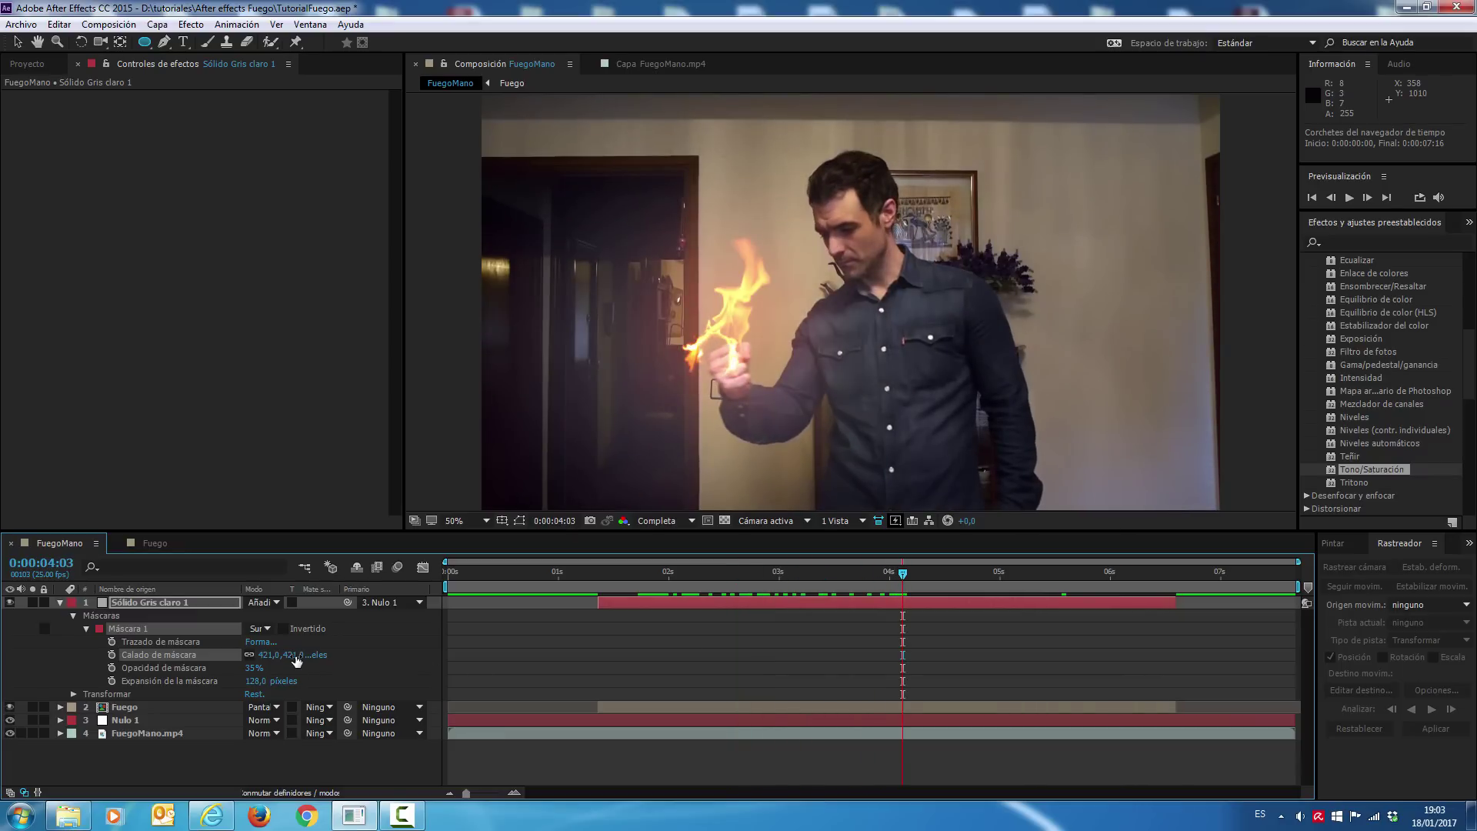
{"action": "mouse_move", "coordinate": [296, 654]}
{"action": "left_mouse_down"}
{"action": "mouse_move", "coordinate": [133, 656]}
{"action": "mouse_move", "coordinate": [185, 647]}
{"action": "mouse_move", "coordinate": [241, 682]}
{"action": "mouse_move", "coordinate": [201, 687]}
{"action": "mouse_move", "coordinate": [241, 668]}
{"action": "left_mouse_up"}
{"action": "left_click_drag", "start_coordinate": [646, 584], "coordinate": [955, 588]}
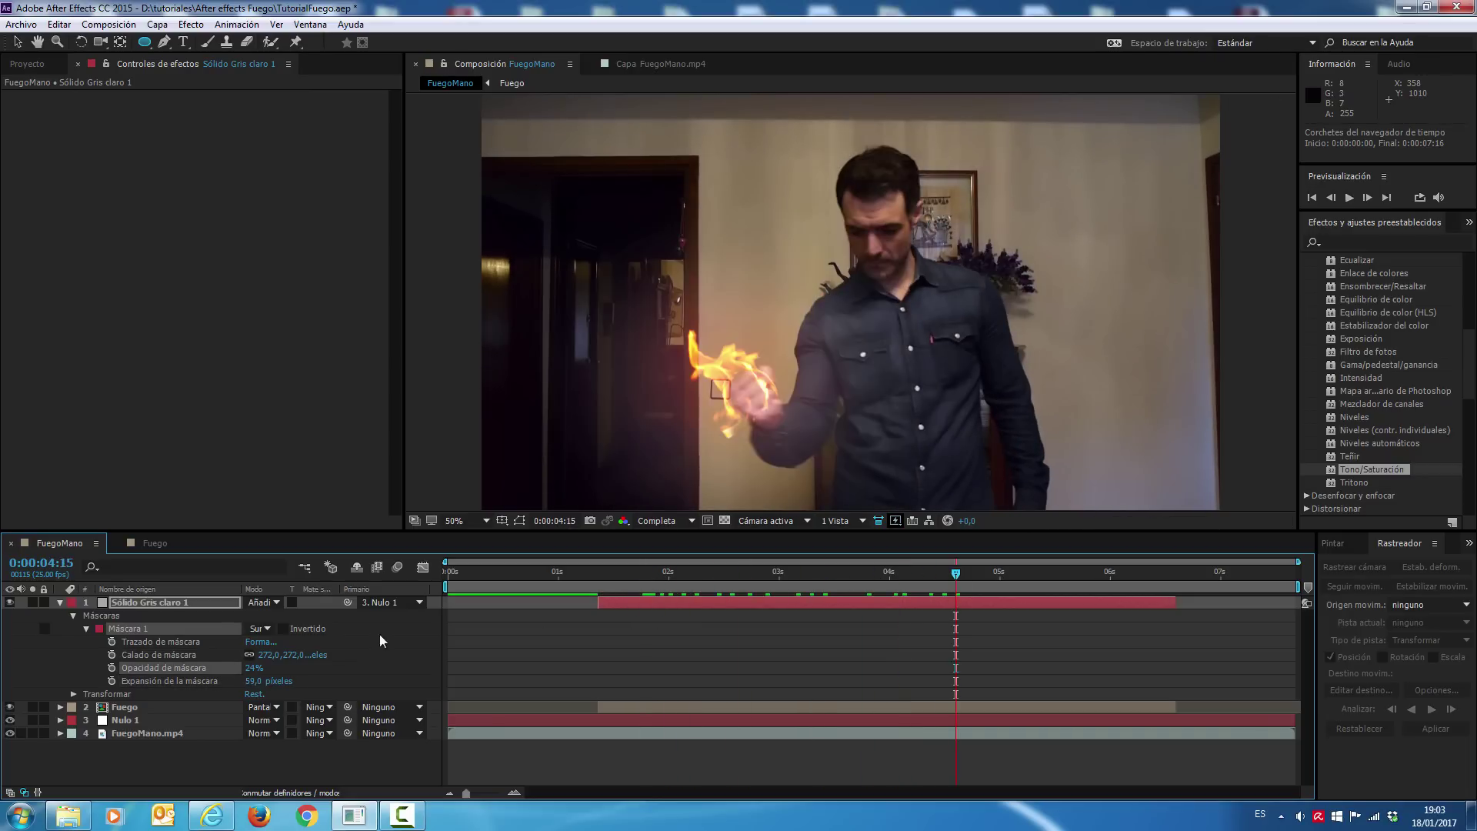
{"action": "left_click", "coordinate": [68, 611]}
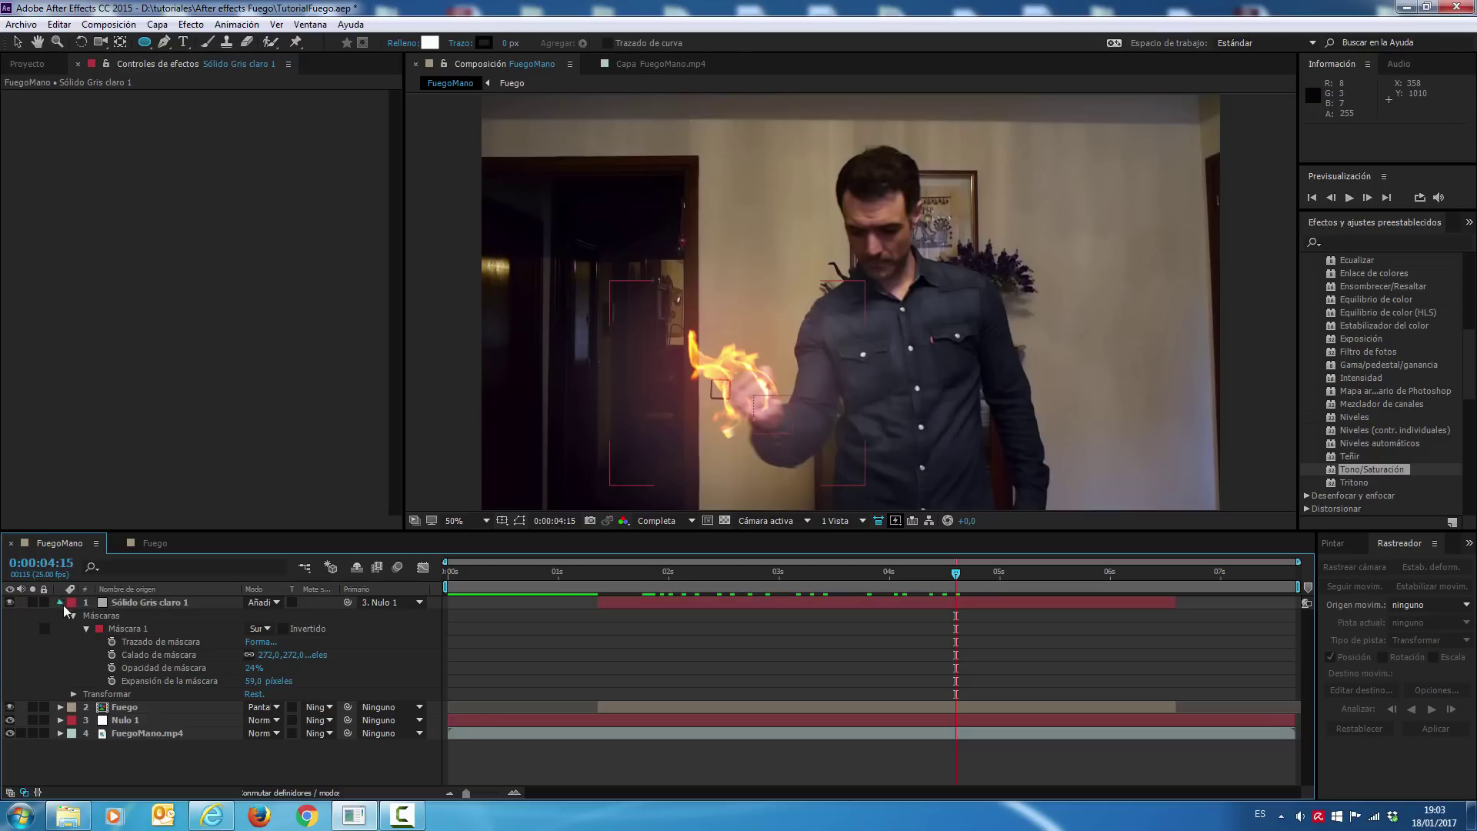
{"action": "left_click", "coordinate": [63, 604]}
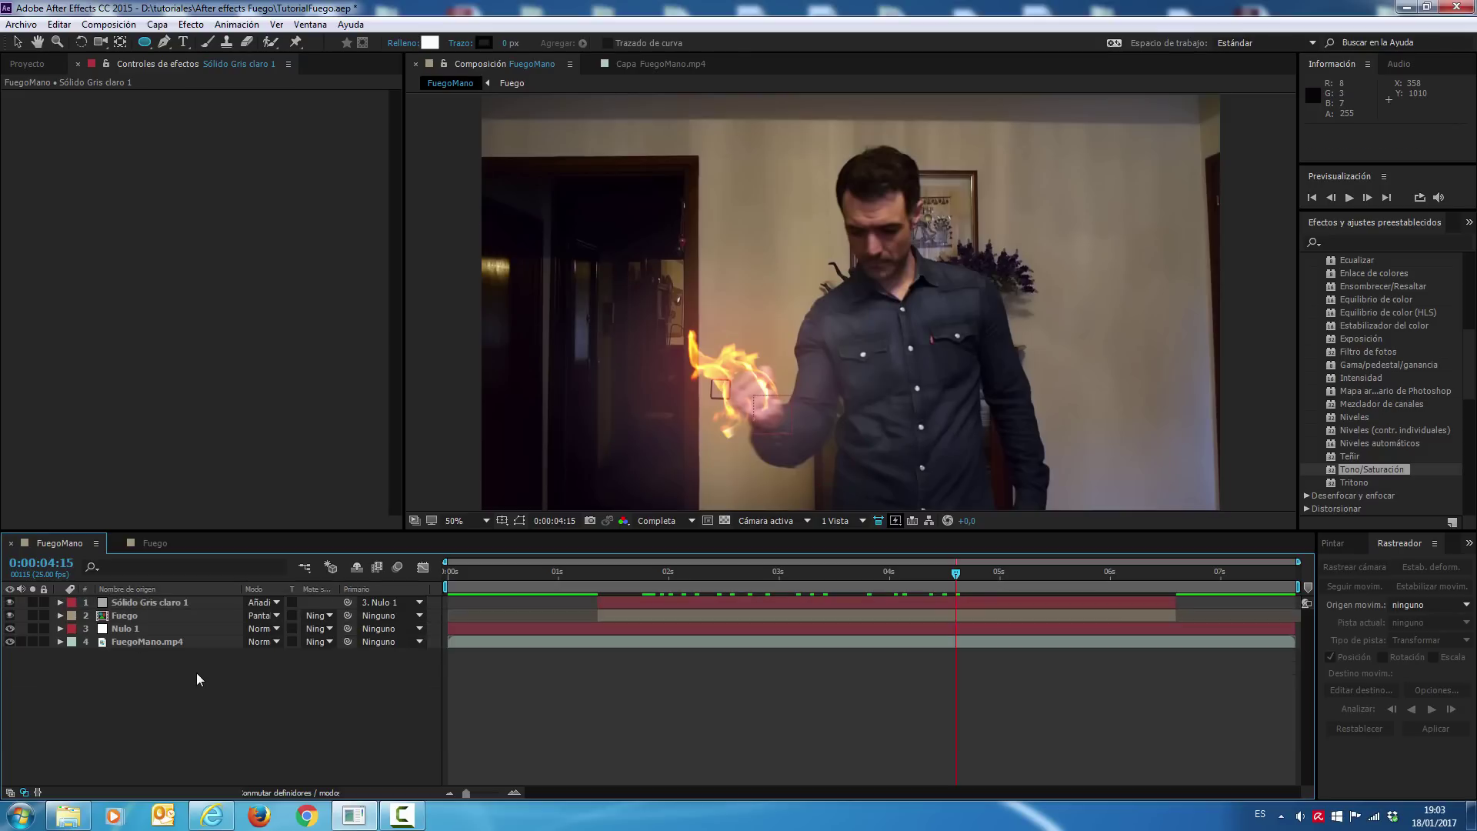